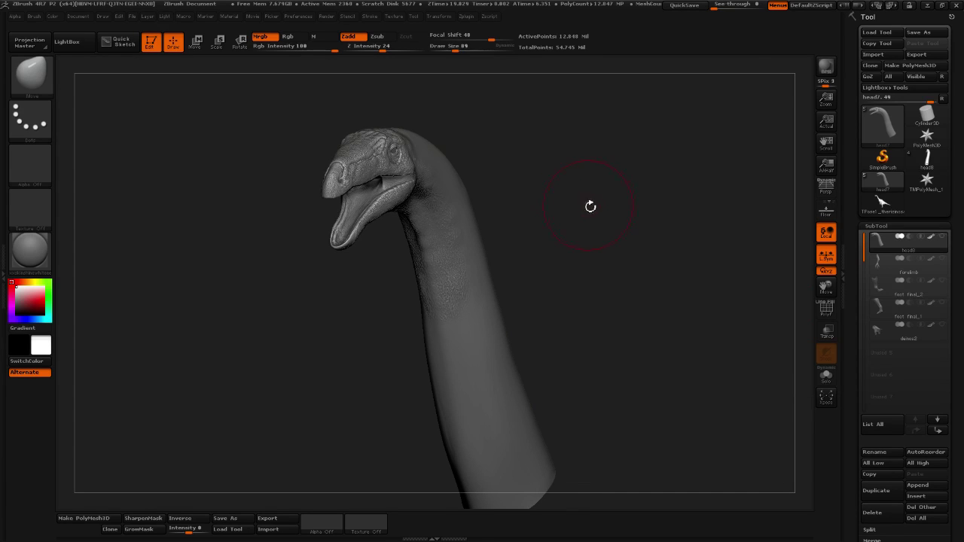
Reduce the brush draw size to 24 for close work around the dinosaur's beak.
mouse_move(590, 207)
mouse_down()
mouse_move(589, 219)
mouse_move(598, 192)
mouse_move(605, 207)
mouse_up()
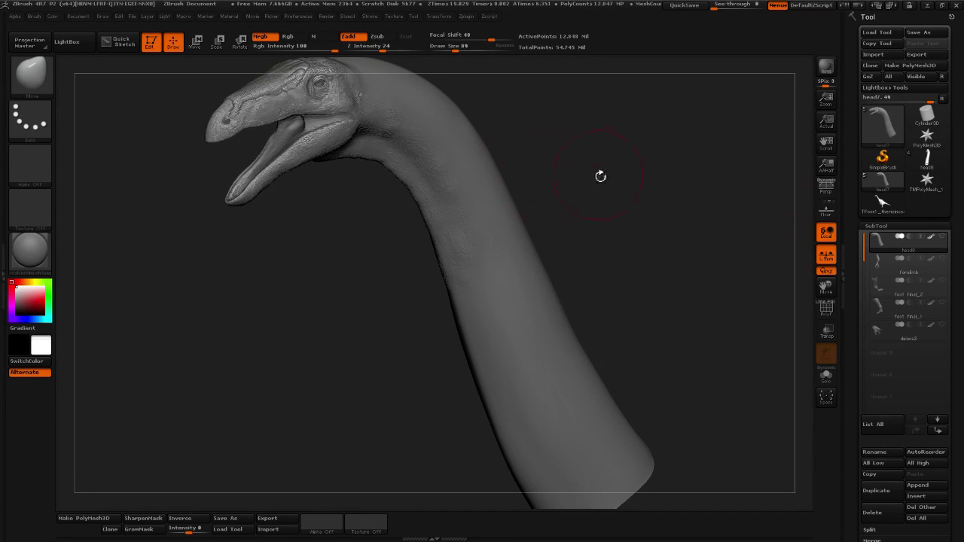
mouse_move(602, 176)
mouse_down()
mouse_move(577, 173)
mouse_move(604, 206)
mouse_move(574, 155)
mouse_move(680, 205)
mouse_move(532, 297)
mouse_move(712, 221)
mouse_move(758, 245)
mouse_move(548, 329)
mouse_move(736, 275)
mouse_move(692, 199)
mouse_up()
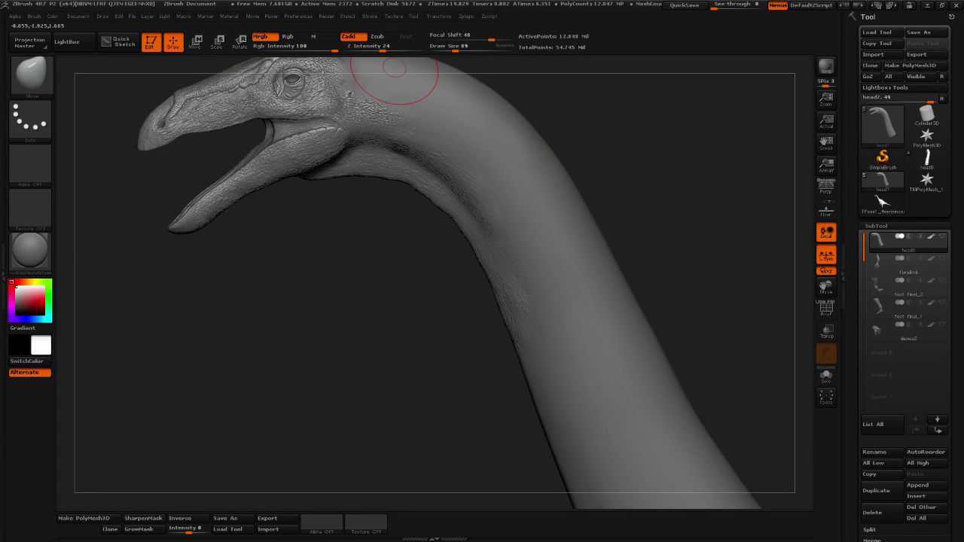
click(448, 47)
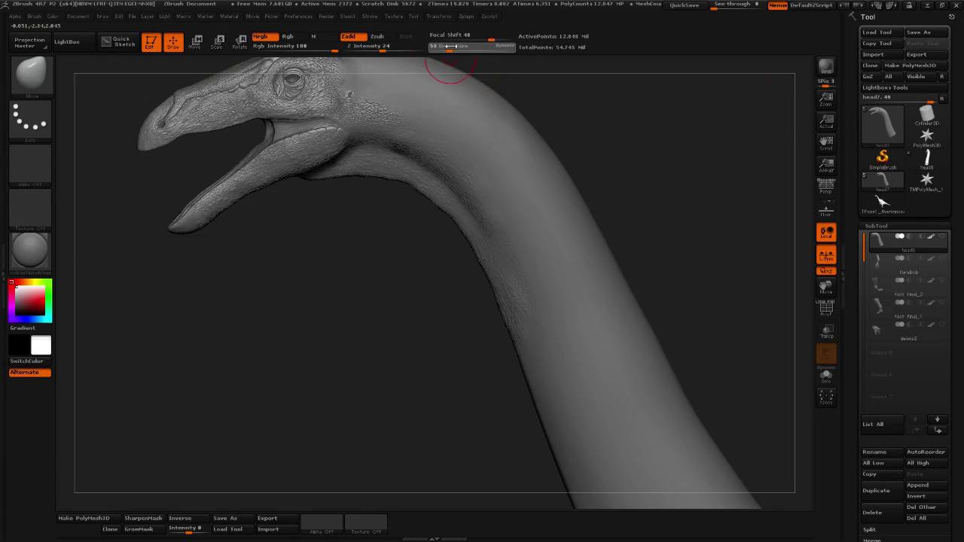
drag(639, 161, 619, 138)
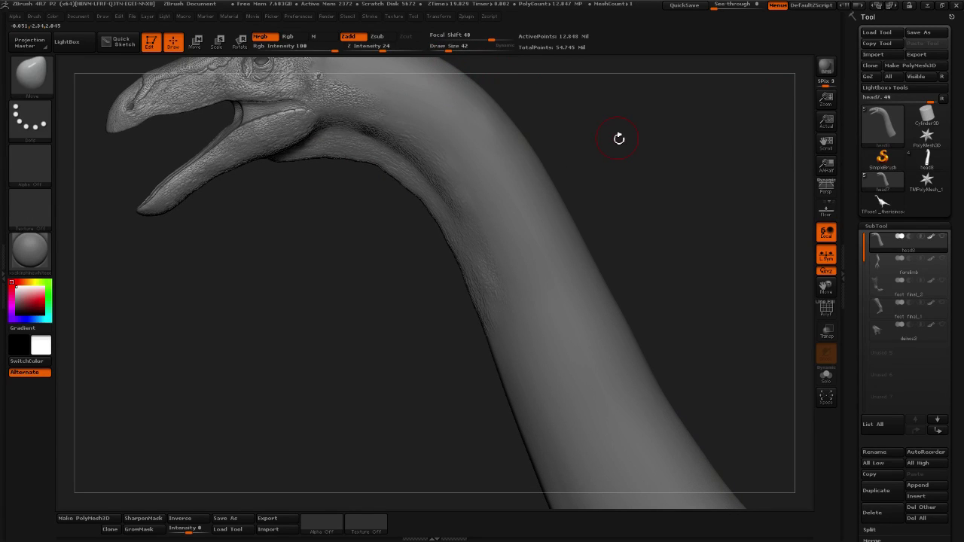
mouse_move(633, 213)
mouse_down()
mouse_move(652, 211)
mouse_move(645, 267)
mouse_move(627, 228)
mouse_up()
mouse_move(615, 106)
alt+mouse_down()
mouse_move(629, 322)
mouse_move(639, 200)
mouse_move(640, 215)
mouse_move(670, 225)
mouse_move(660, 189)
mouse_move(693, 176)
mouse_move(219, 344)
mouse_move(468, 315)
mouse_move(342, 247)
mouse_move(333, 317)
mouse_move(459, 318)
mouse_move(430, 328)
mouse_move(447, 333)
mouse_move(402, 336)
mouse_move(424, 314)
mouse_move(390, 162)
alt+mouse_up()
click(443, 51)
Isolate the tips of the upper and lower beak with a SelectLasso selection, hiding the rest of the head.
mouse_move(403, 116)
ctrl+shift+mouse_down()
mouse_move(329, 228)
mouse_move(319, 281)
mouse_move(385, 310)
mouse_move(357, 314)
ctrl+shift+mouse_up()
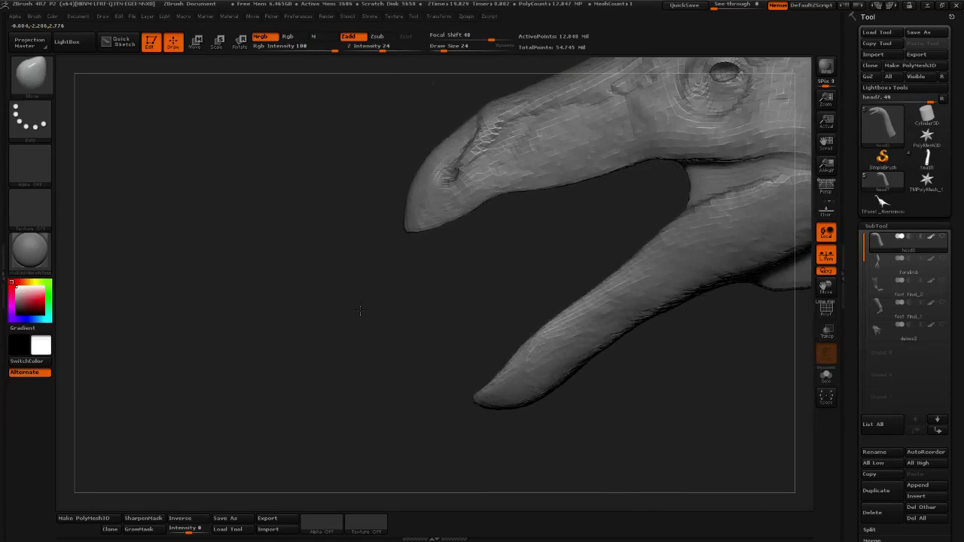
click(30, 75)
click(304, 129)
key(shift)
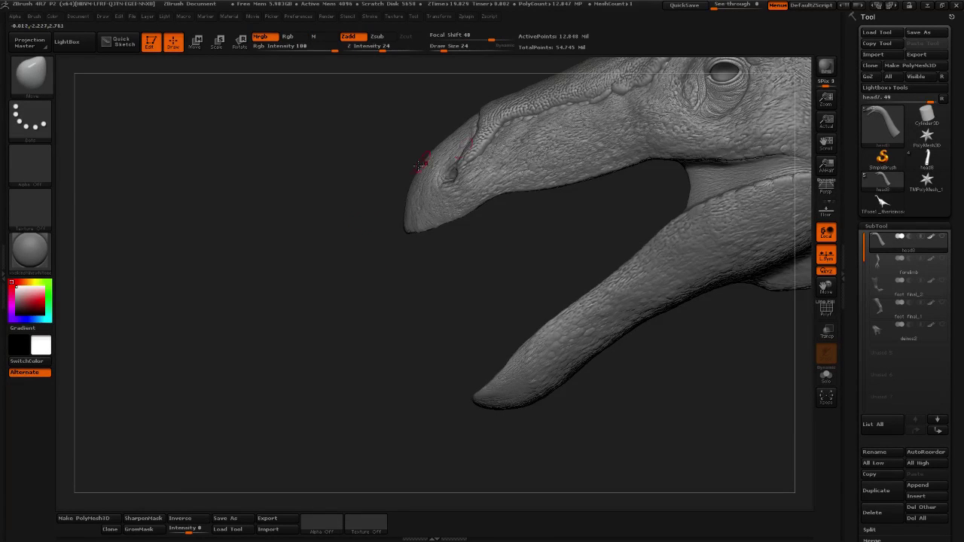
drag(510, 262, 352, 225)
mouse_move(232, 210)
ctrl+shift+mouse_down()
mouse_move(253, 168)
mouse_move(355, 118)
mouse_move(360, 218)
mouse_move(439, 309)
mouse_move(446, 444)
mouse_move(252, 316)
mouse_move(253, 262)
ctrl+shift+mouse_up()
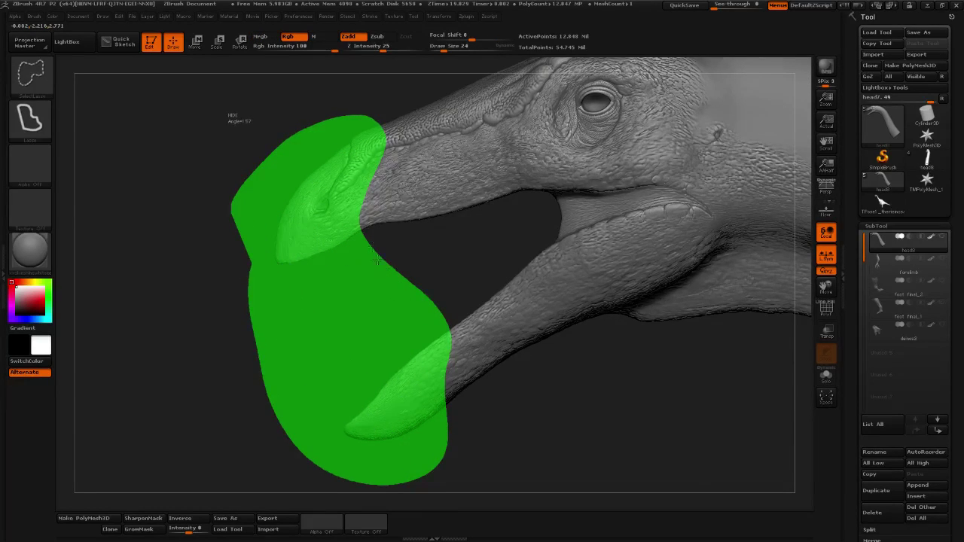
ctrl+shift+drag(379, 260, 480, 263)
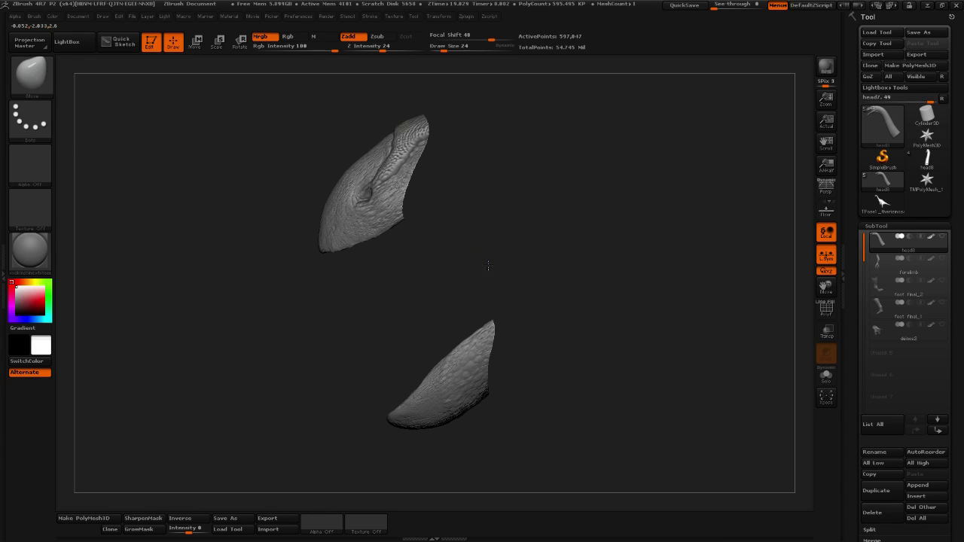
Inspect the isolated beak tips from several angles and restore the visibility of the whole head mesh.
mouse_move(488, 265)
mouse_down()
mouse_move(505, 264)
mouse_move(488, 266)
mouse_up()
drag(525, 370, 562, 354)
mouse_move(894, 245)
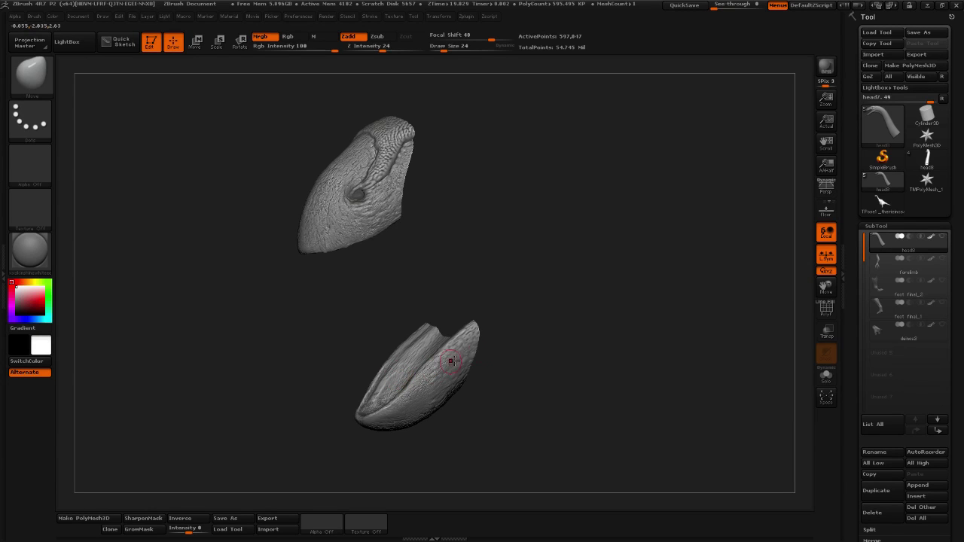
drag(484, 416, 503, 417)
key(ctrl+shift)
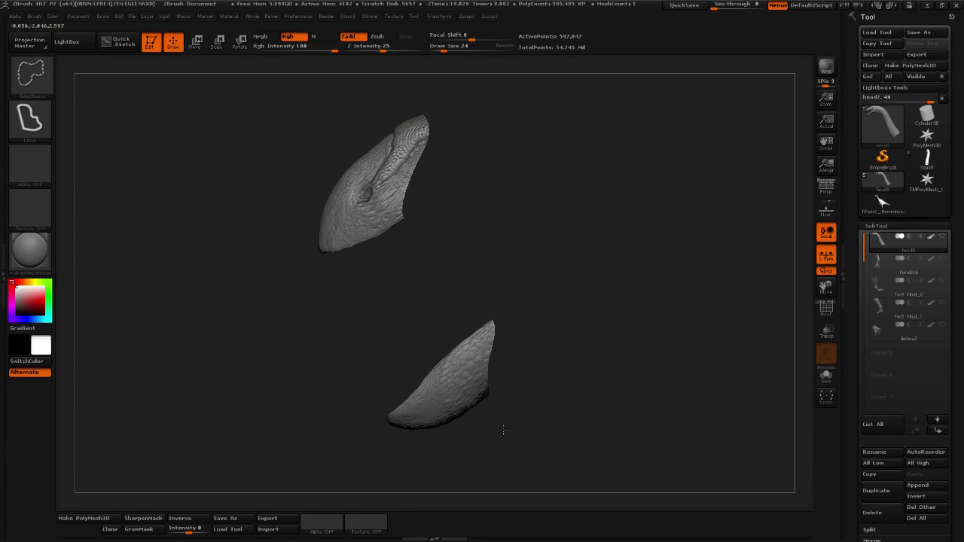
ctrl+shift+click(504, 431)
Review the head subtool's Geometry settings and expand its Geometry HD options.
drag(865, 357, 859, 257)
scroll(881, 324, down, 1)
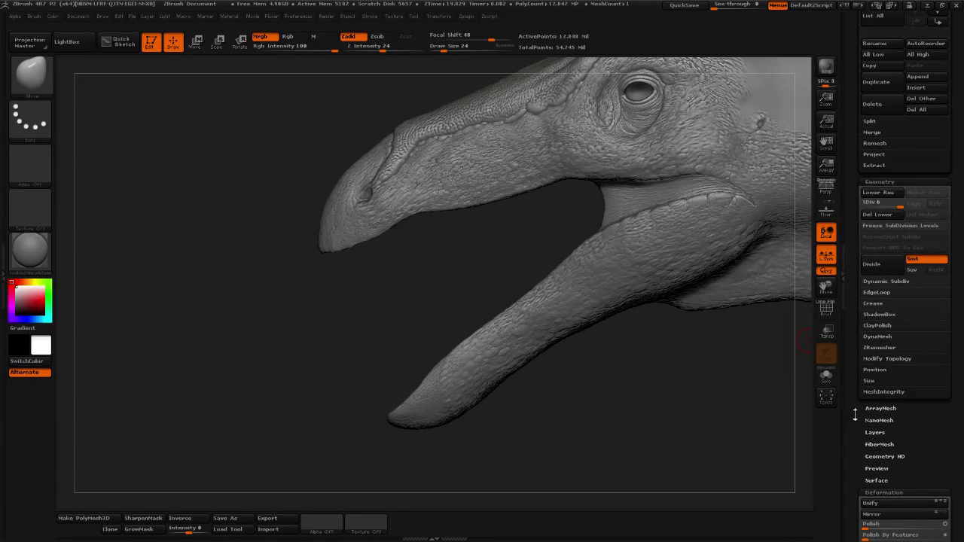
scroll(855, 414, down, 4)
click(882, 392)
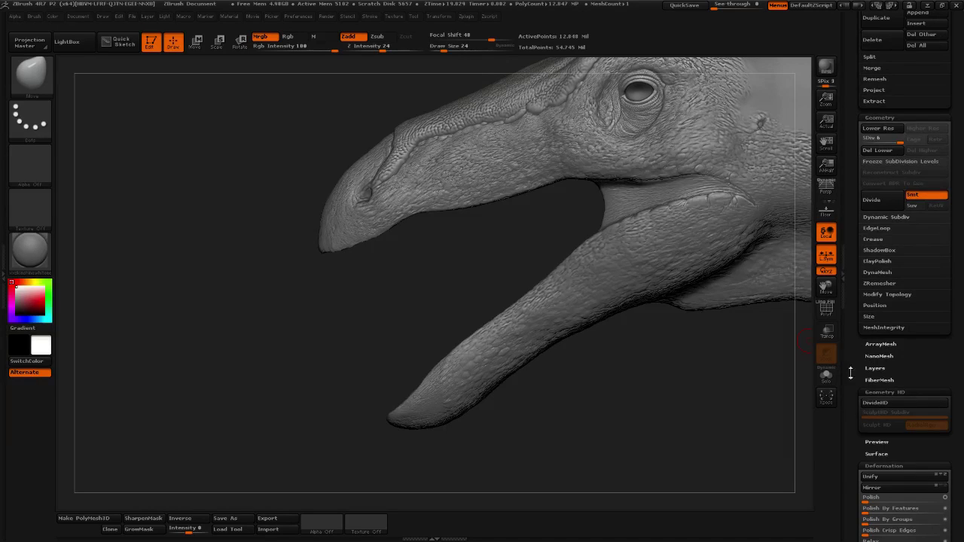
Switch to the head8 tool that includes the eye subtools and frame its whole head and neck.
scroll(850, 373, up, 20)
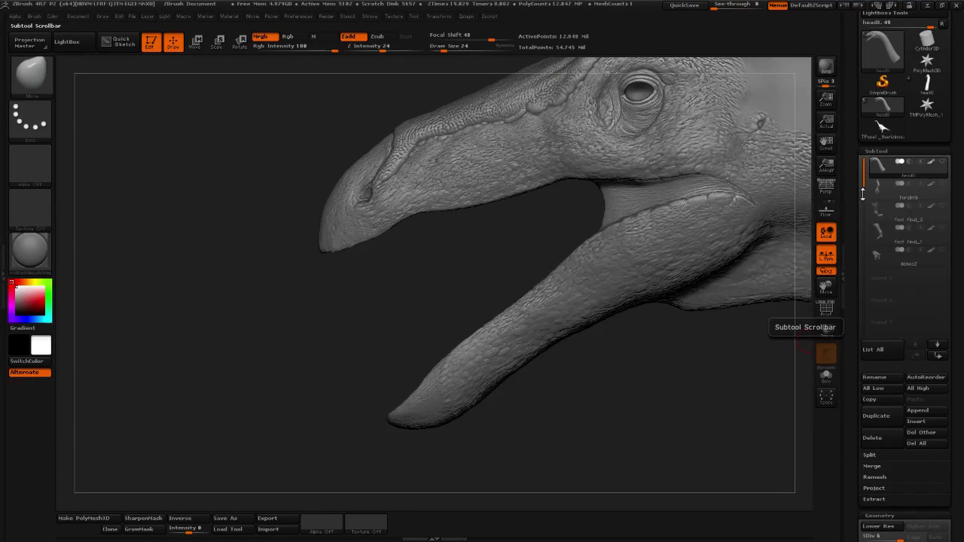
scroll(853, 192, up, 5)
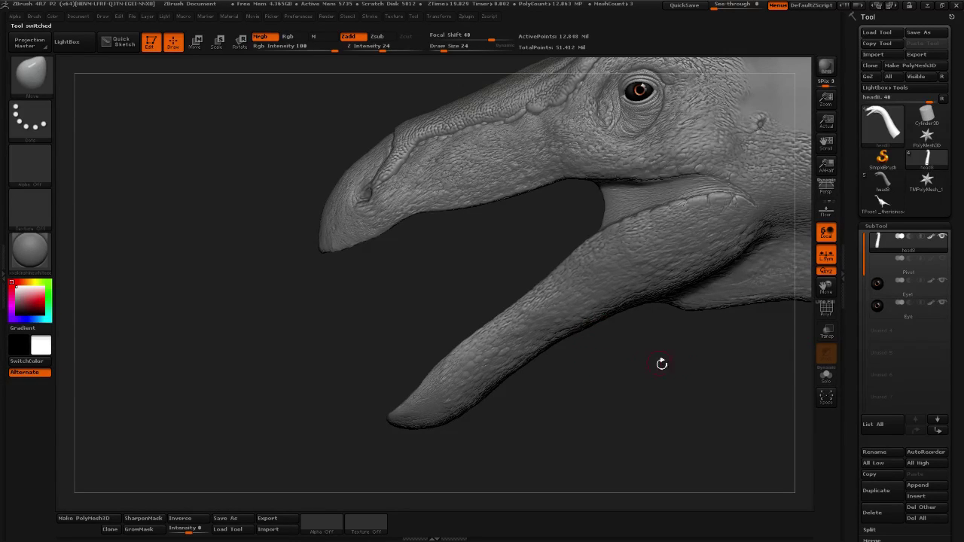
alt+drag(744, 362, 533, 375)
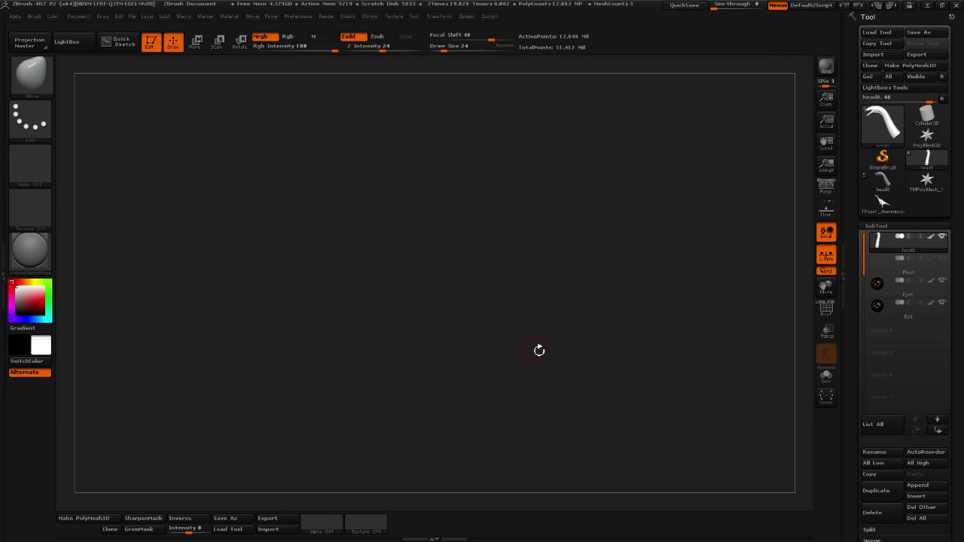
key(f)
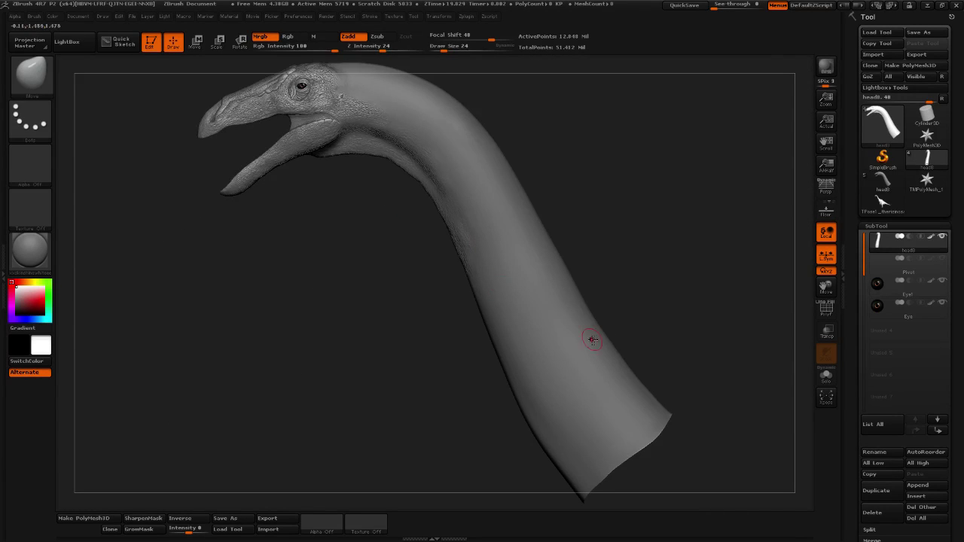
Check the head8 tool's subdivision settings and compare its polygon statistics with those of the multi-part body tool.
drag(851, 396, 861, 319)
scroll(861, 317, down, 2)
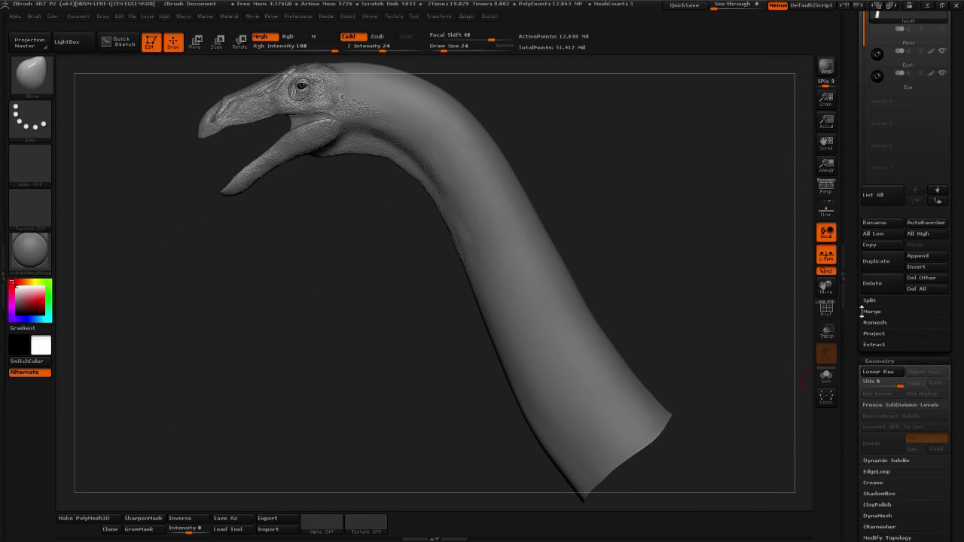
scroll(861, 311, down, 4)
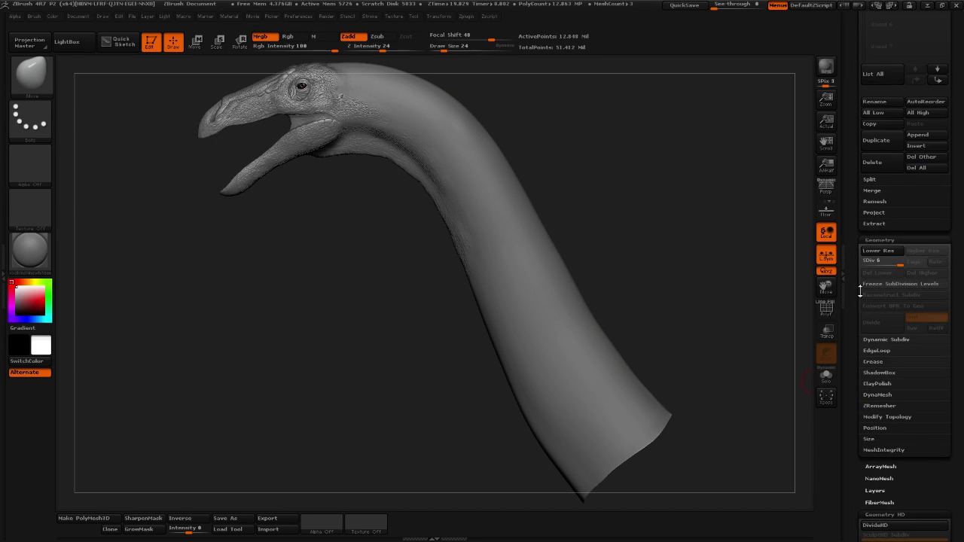
scroll(860, 302, up, 12)
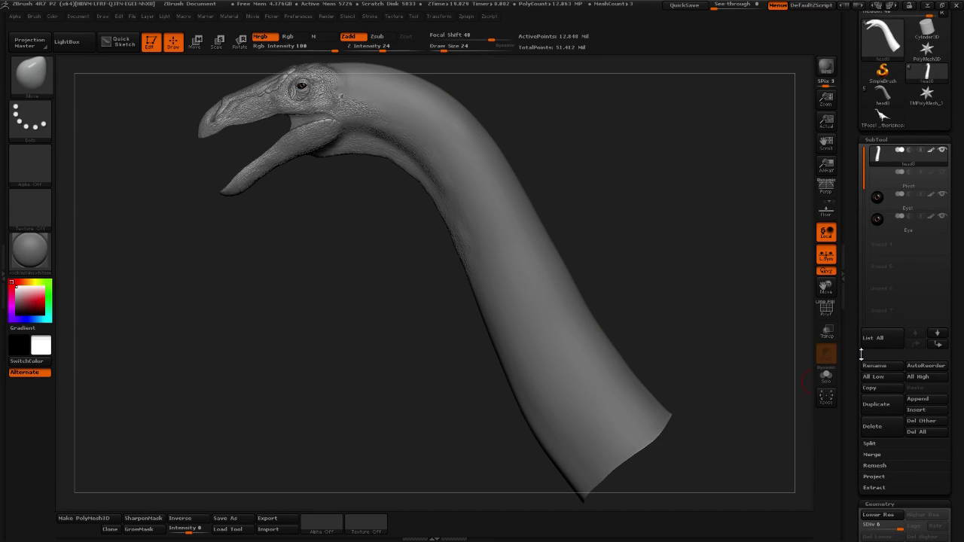
scroll(861, 354, up, 5)
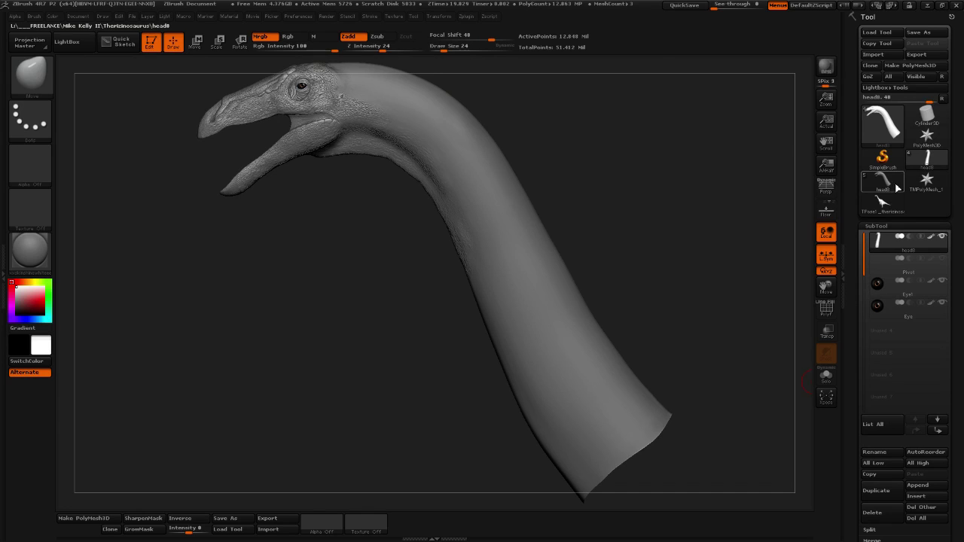
mouse_move(928, 172)
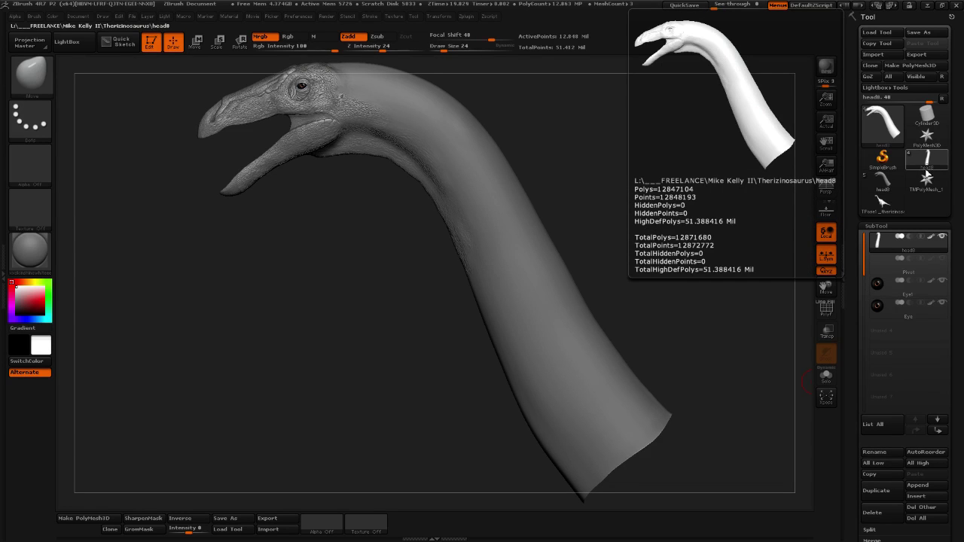
mouse_move(895, 193)
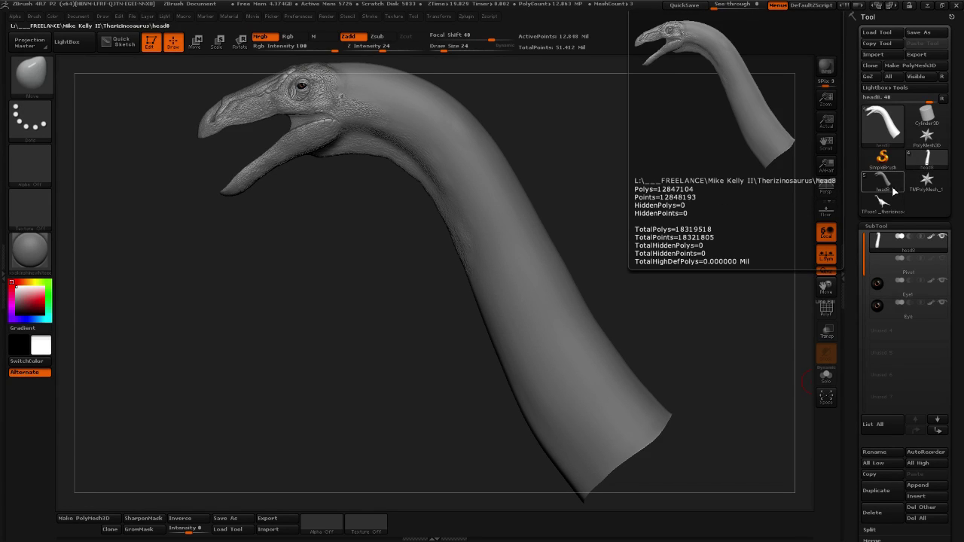
Switch to the multi-part body tool, select its forelimb subtool and examine the forelimb's subdivision levels and polygon statistics.
click(886, 210)
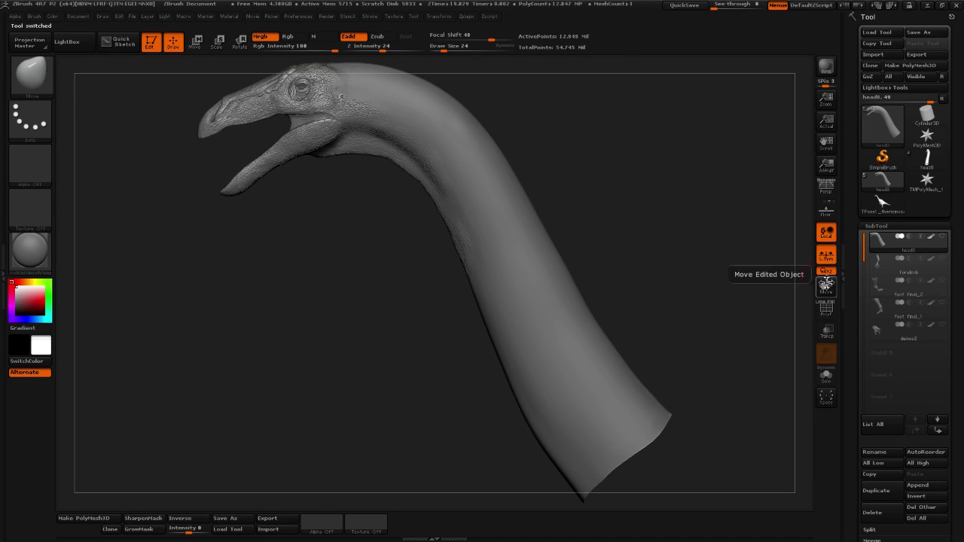
mouse_move(886, 288)
click(912, 274)
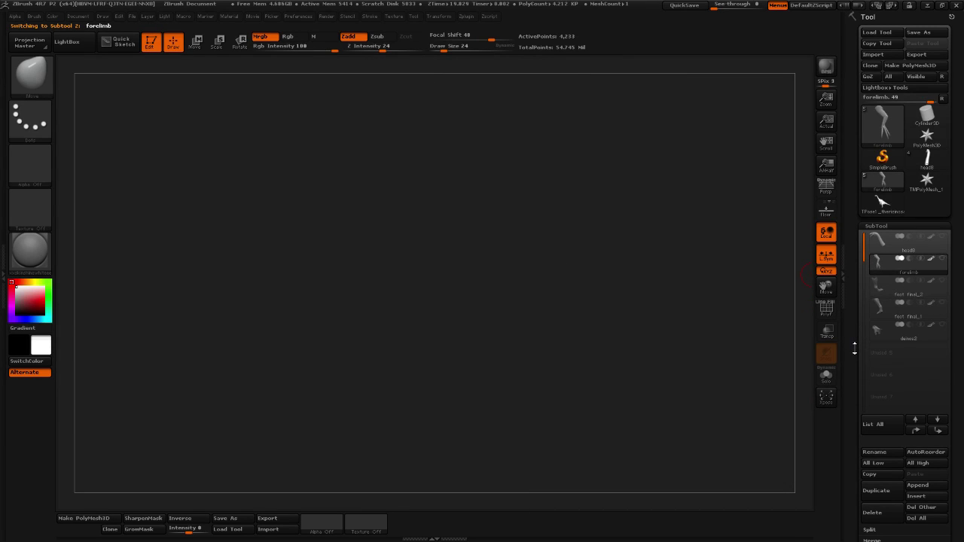
drag(854, 347, 857, 228)
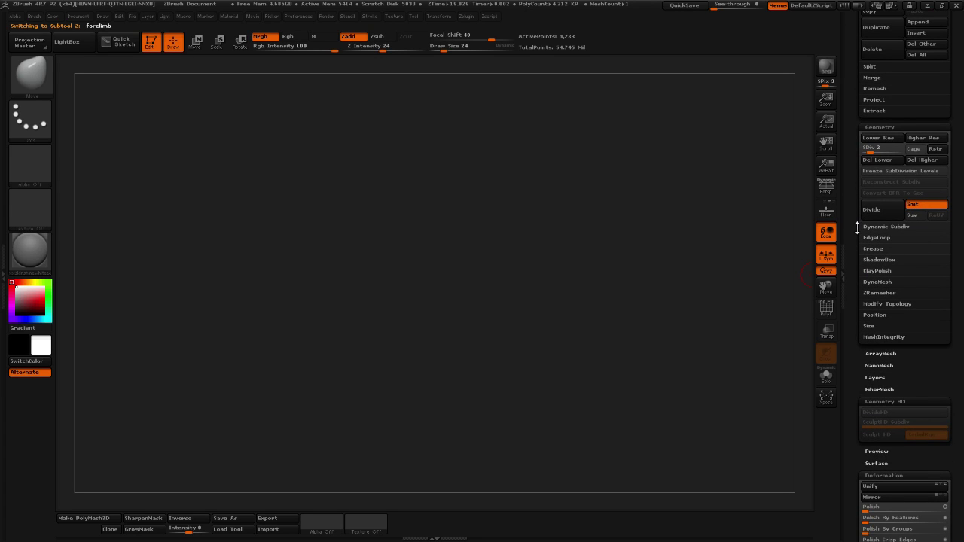
drag(857, 228, 848, 271)
mouse_move(891, 131)
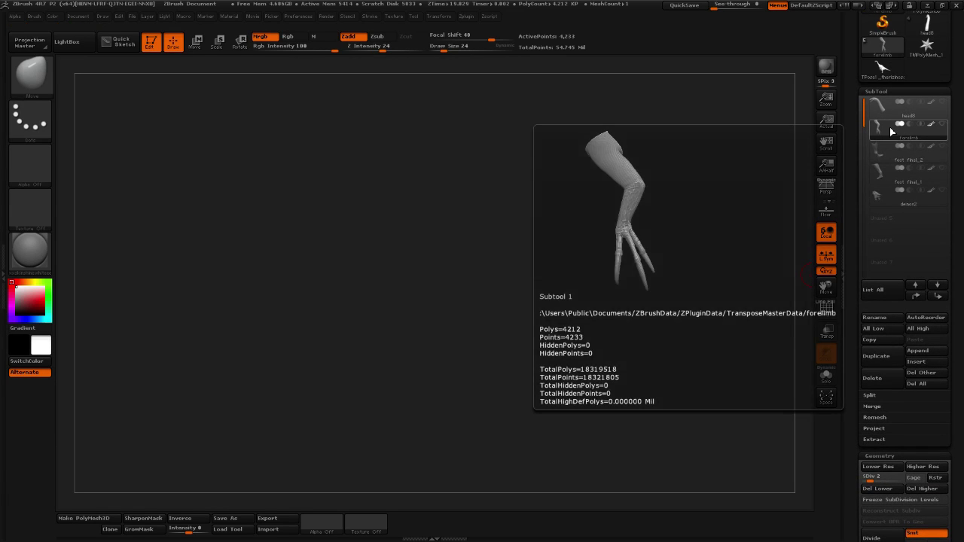
Check the subdivision levels of the foot final_1 subtool and reselect the forelimb subtool.
click(894, 175)
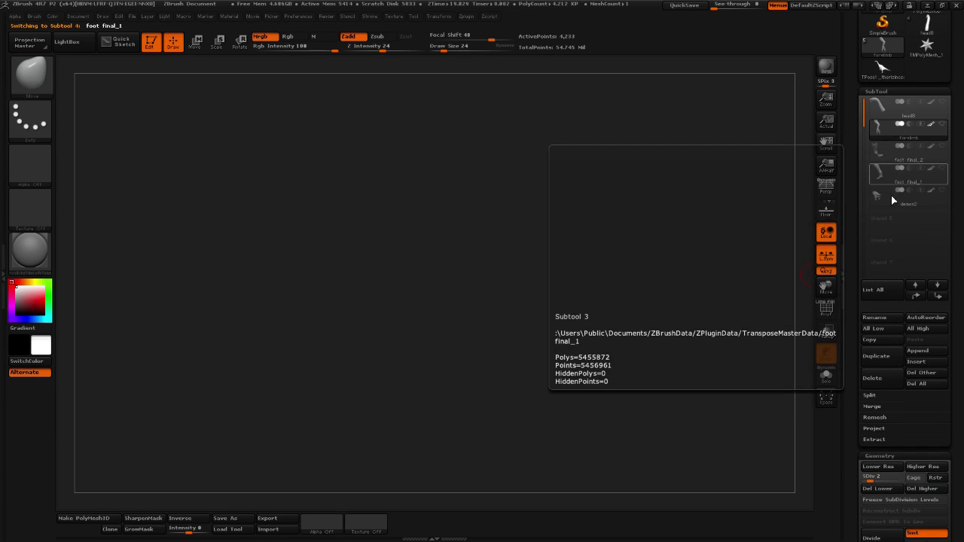
drag(856, 294, 878, 197)
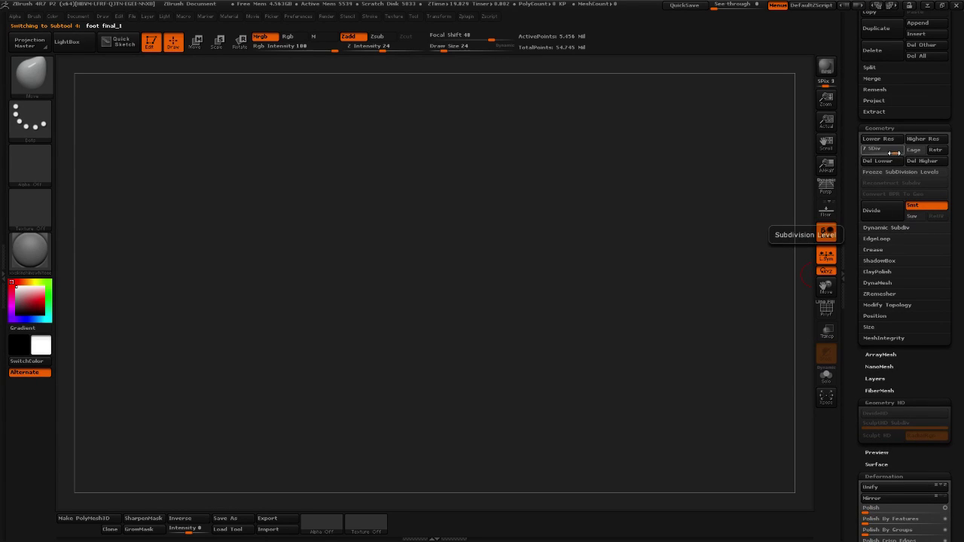
drag(848, 153, 843, 274)
click(890, 274)
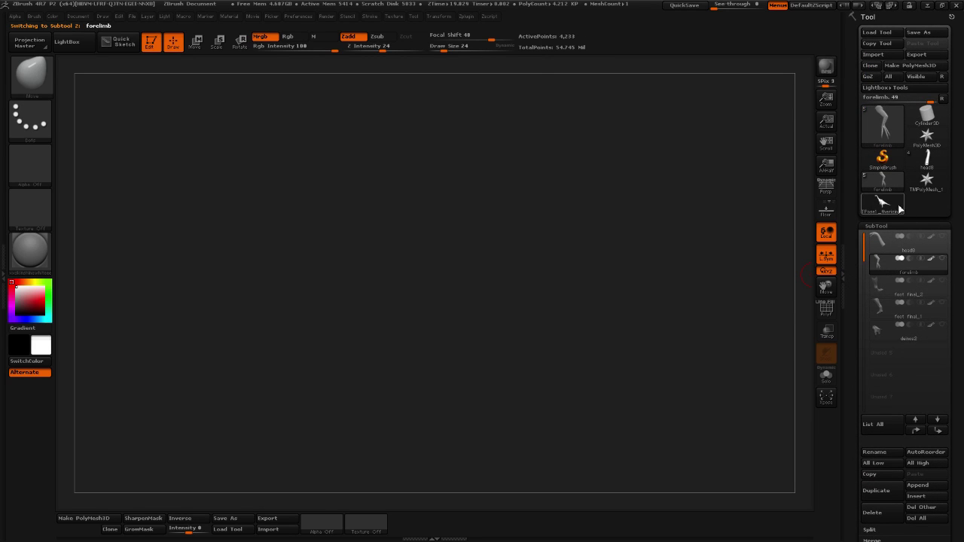
Return to the head8 tool with the eyes and append the forelimb to it as a new subtool.
click(929, 178)
mouse_move(930, 171)
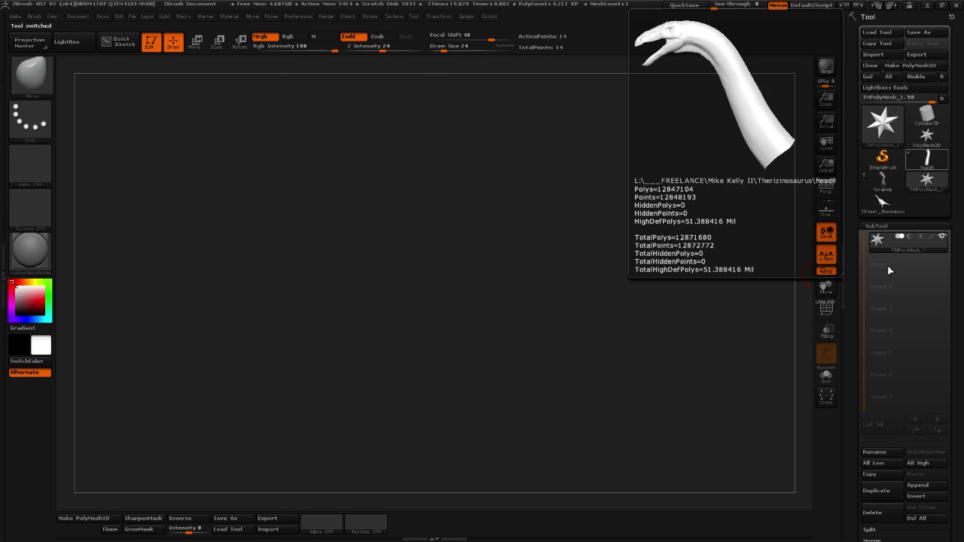
drag(854, 318, 854, 146)
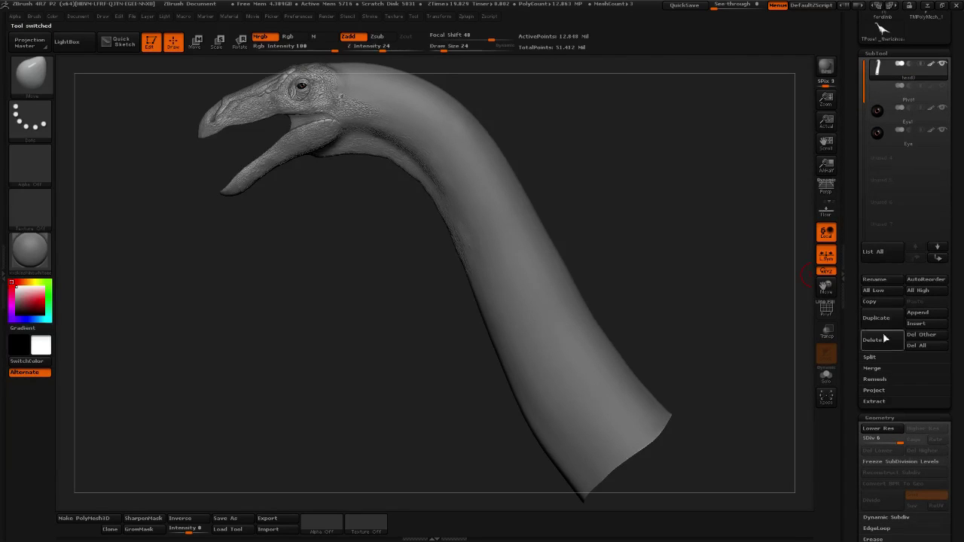
click(919, 313)
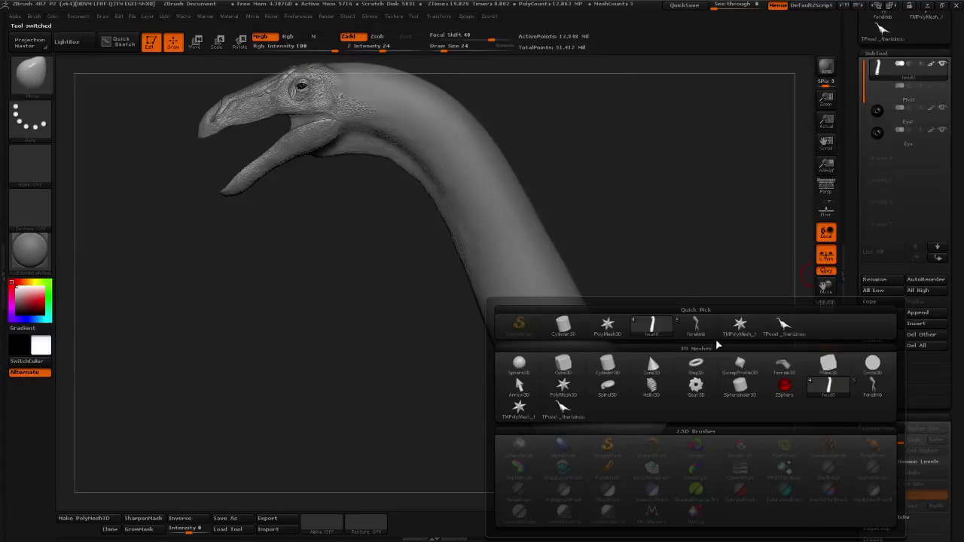
click(695, 321)
drag(775, 294, 778, 290)
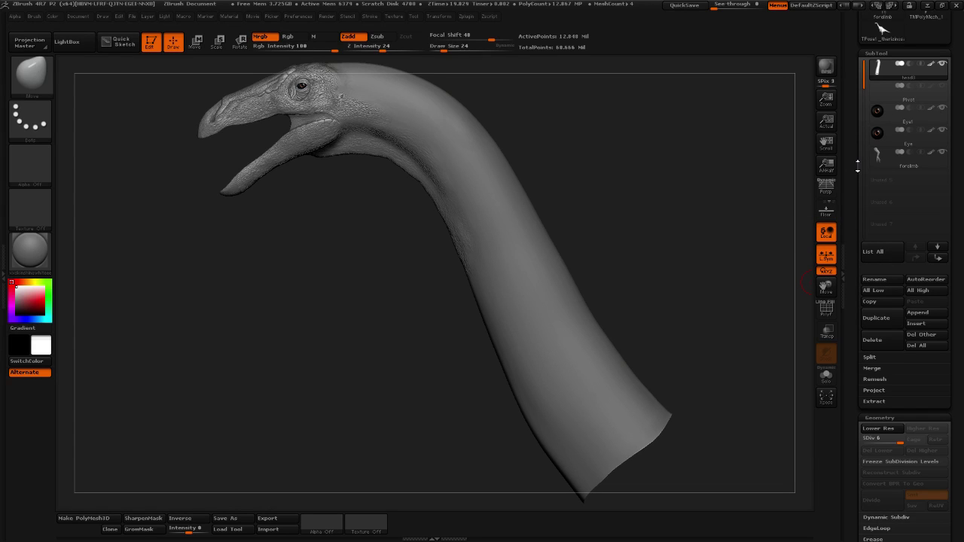
drag(857, 167, 847, 215)
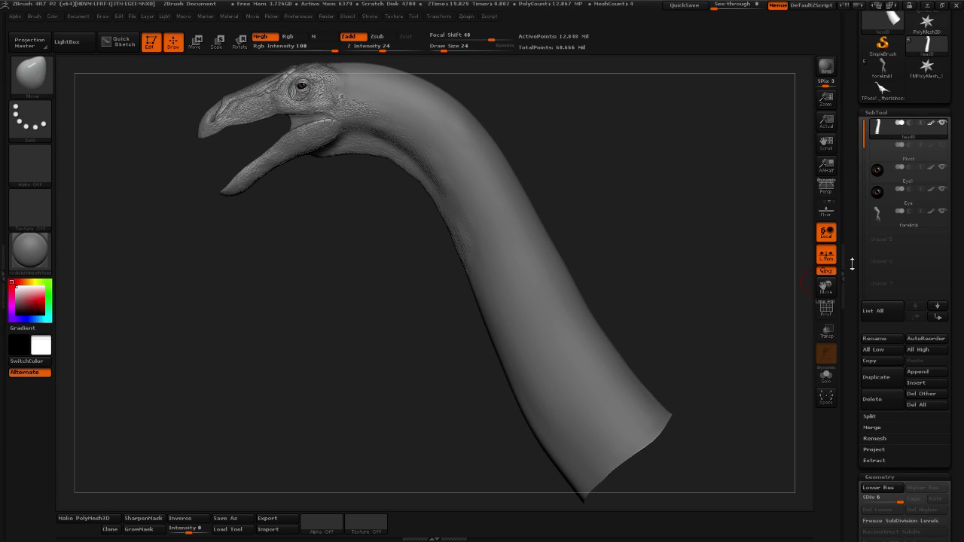
drag(852, 263, 849, 289)
mouse_move(889, 163)
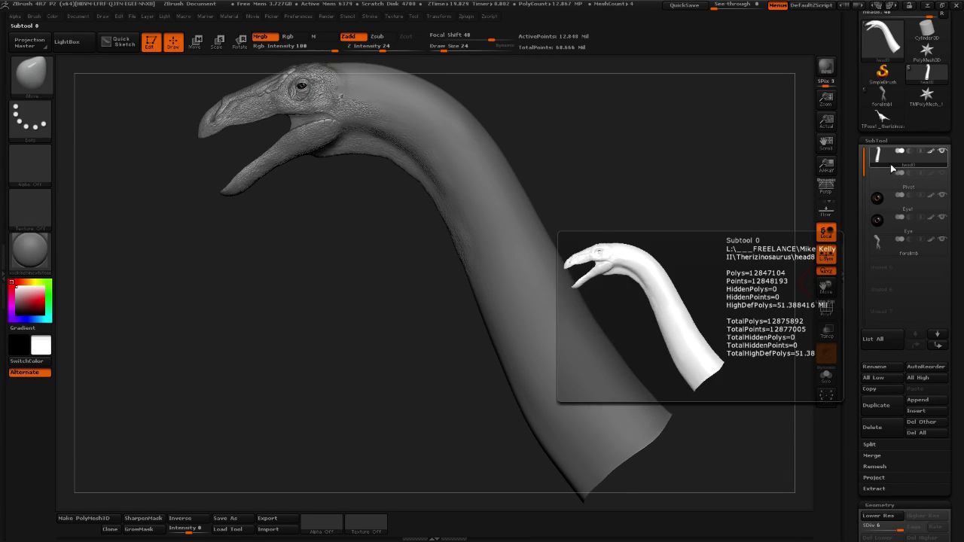
Switch to the multi-part body tool and select its foot final_1 subtool.
drag(851, 146, 851, 181)
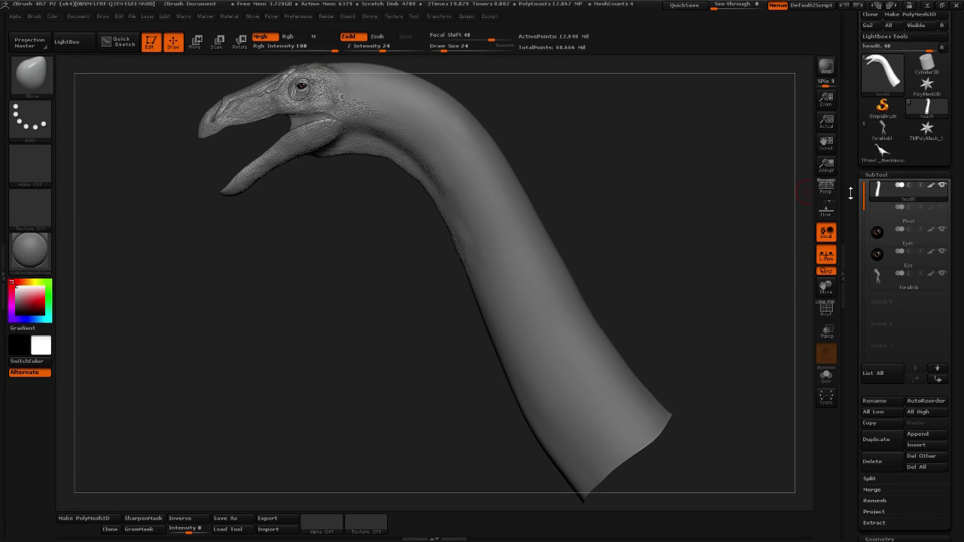
scroll(866, 203, down, 2)
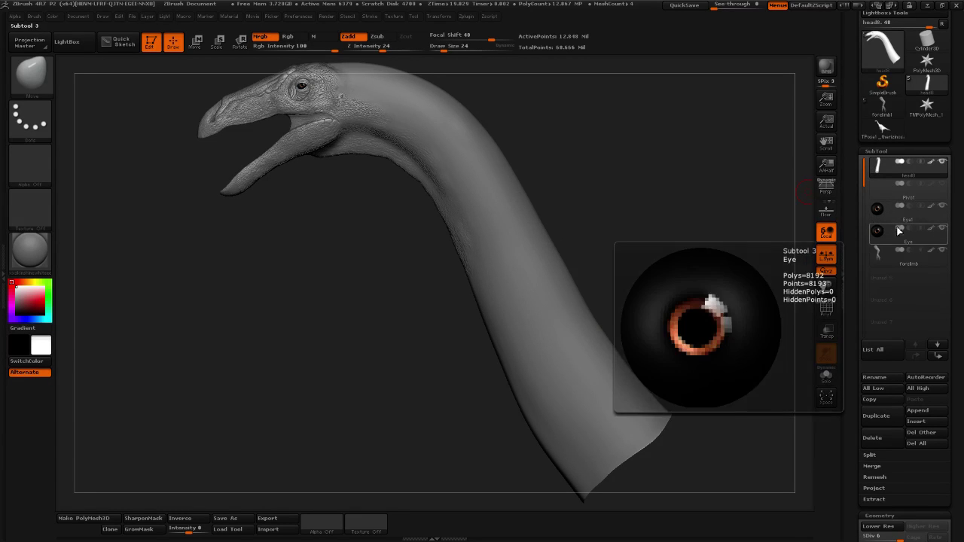
mouse_move(891, 253)
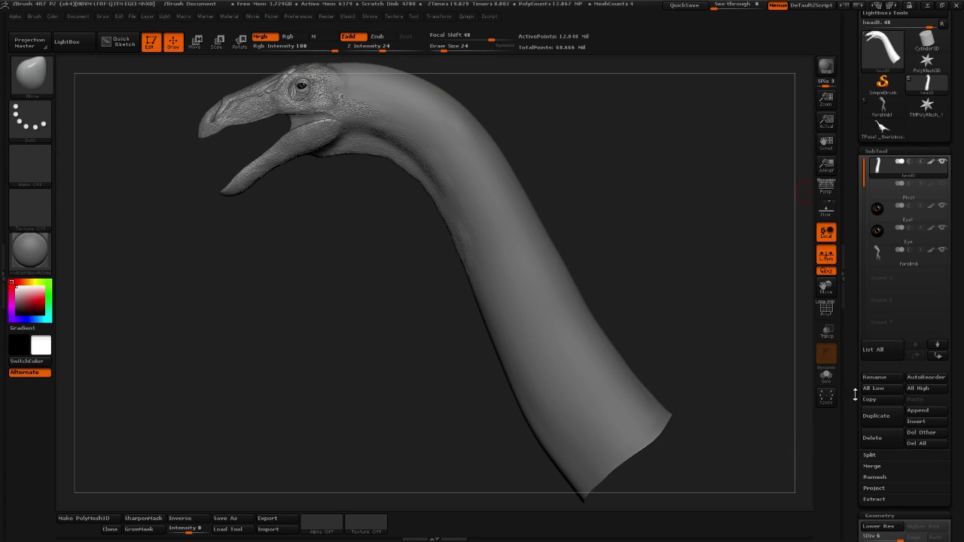
drag(854, 396, 852, 433)
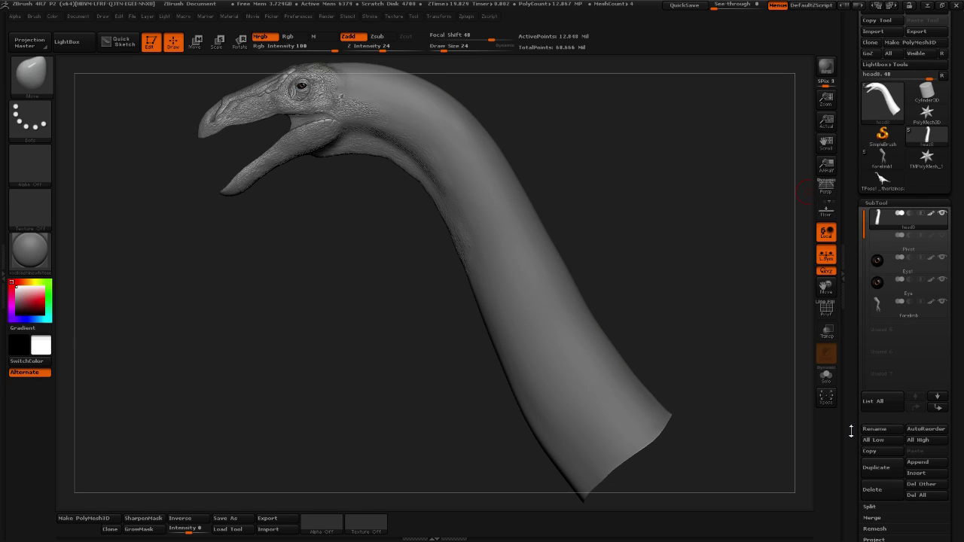
drag(854, 407, 863, 446)
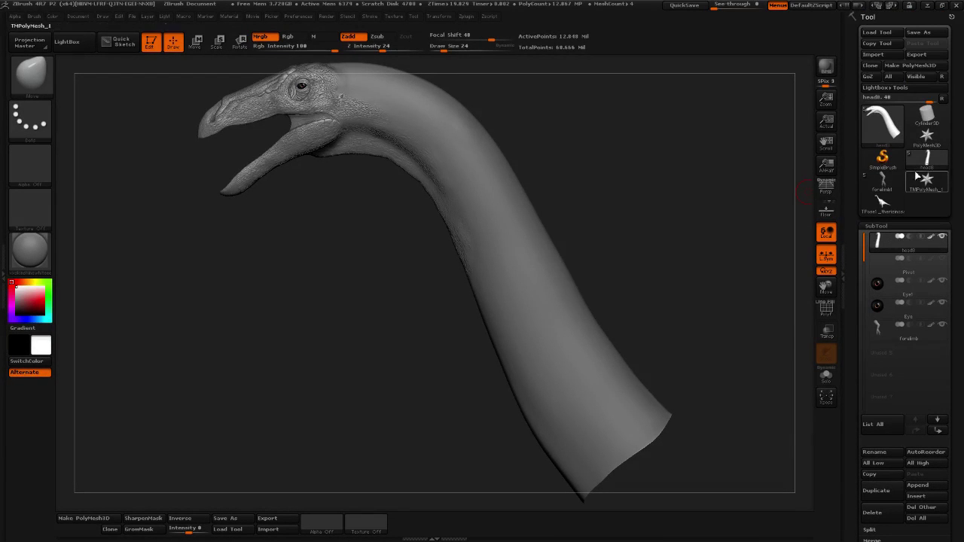
click(902, 186)
mouse_move(913, 294)
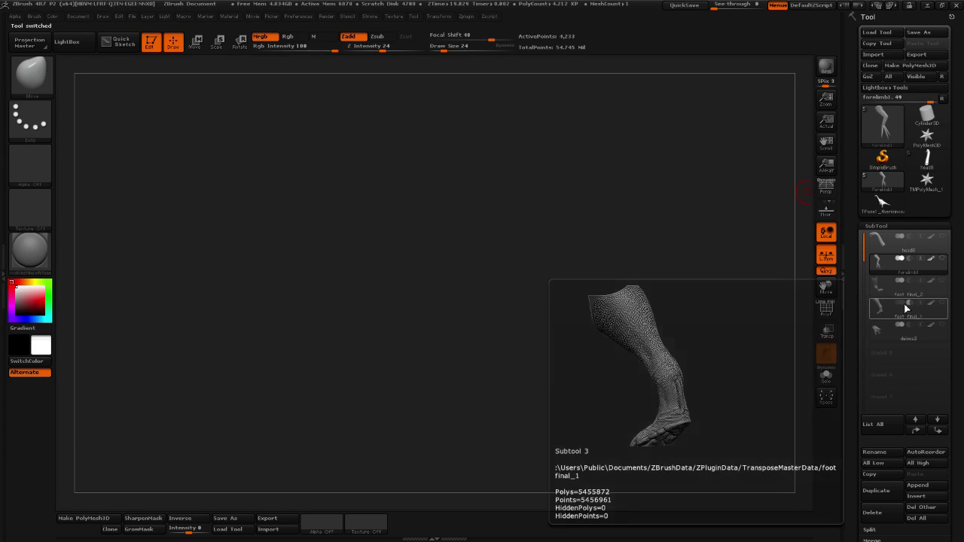
click(905, 311)
Return to the head8 tool and append the foot final_1 mesh to it as a subtool.
mouse_move(917, 164)
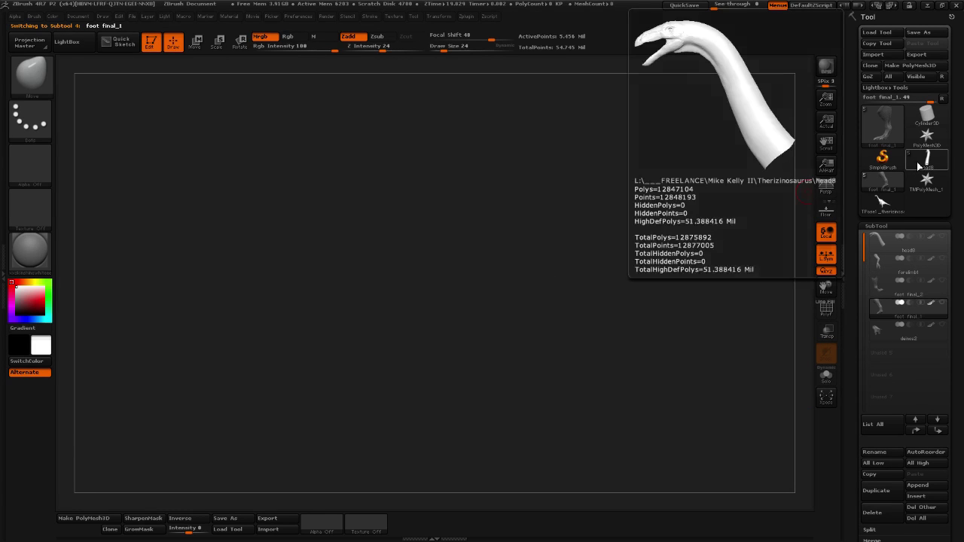
drag(850, 338, 854, 73)
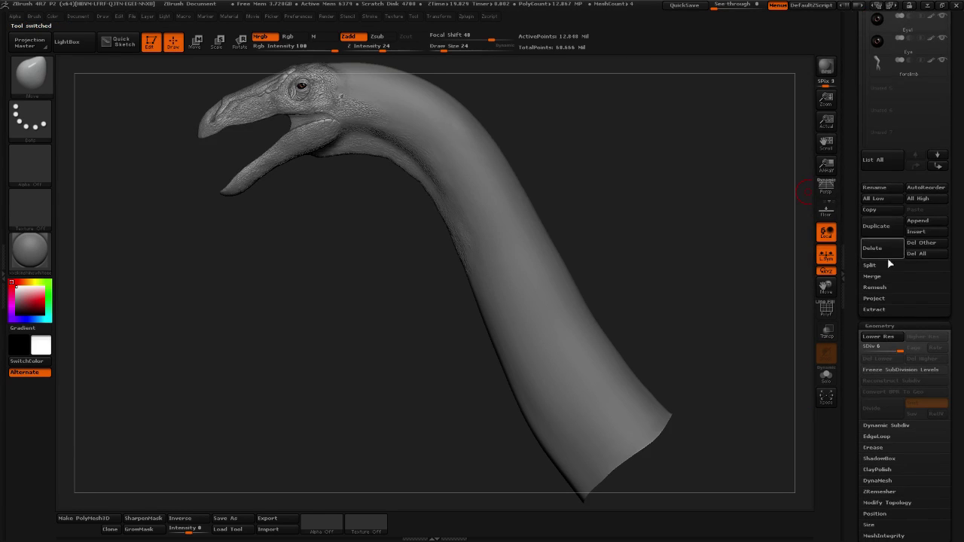
click(914, 223)
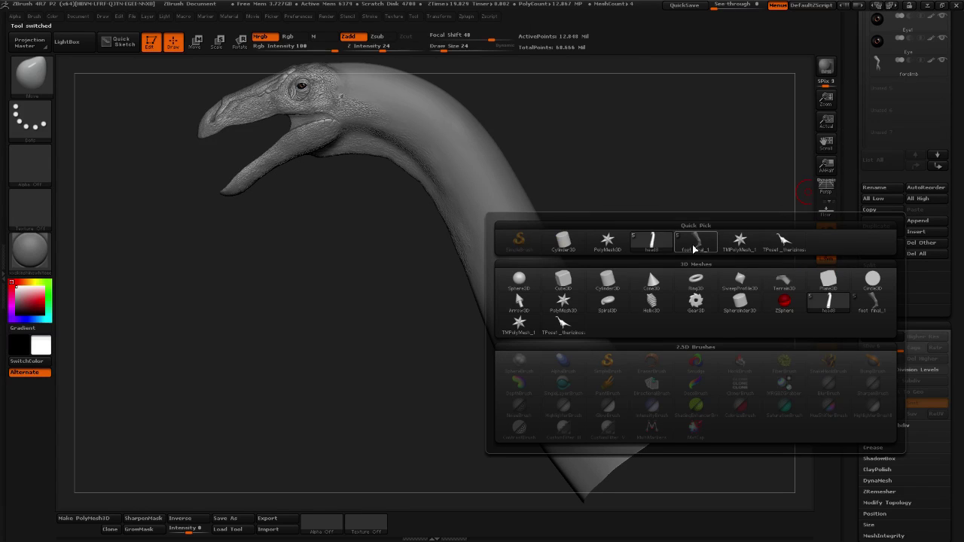
mouse_move(694, 248)
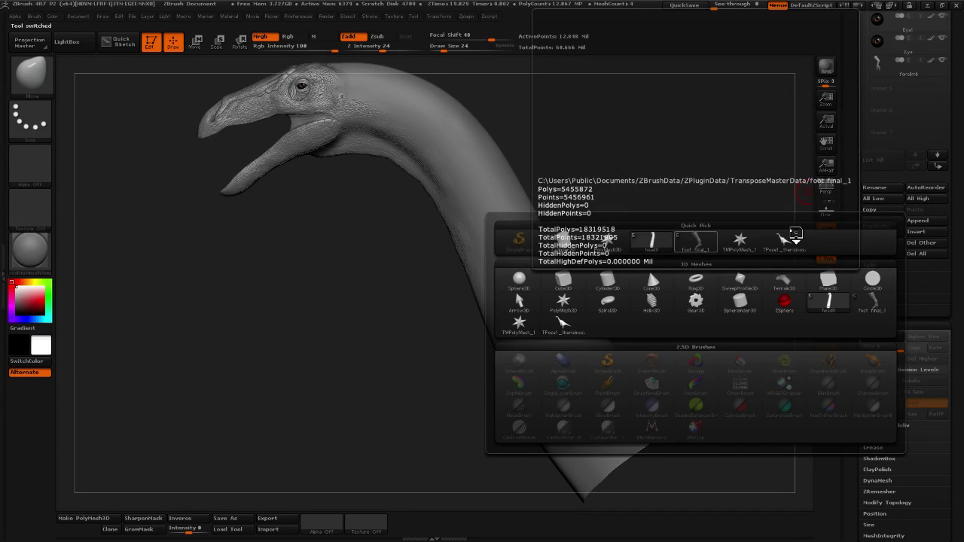
click(795, 236)
Go back to the multi-part body tool and select its deinos2 torso subtool.
drag(853, 179, 852, 259)
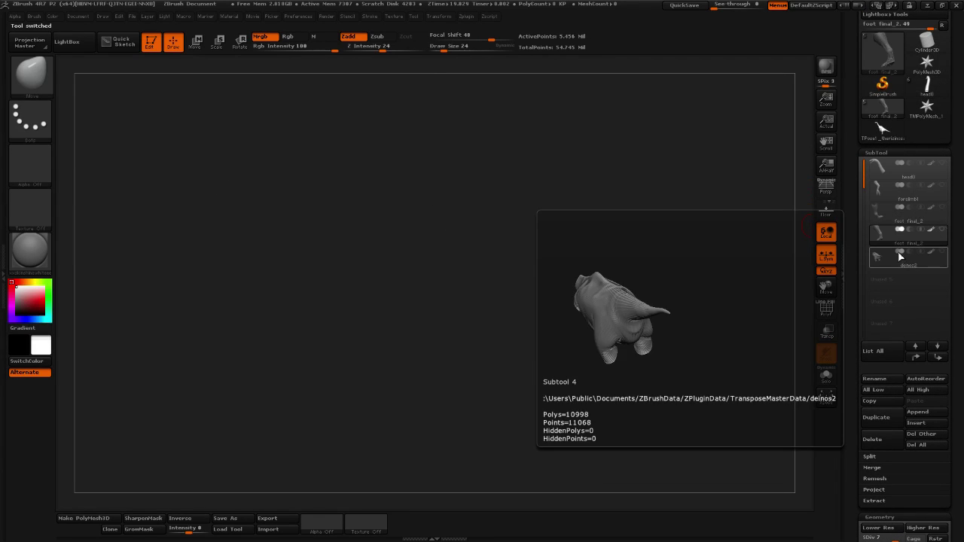
click(898, 265)
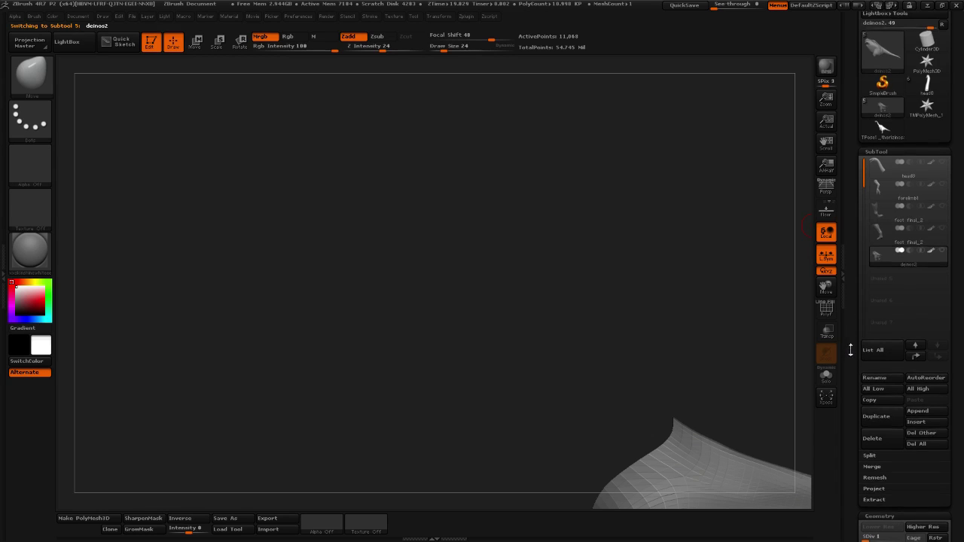
scroll(859, 301, down, 4)
Return to the head8 tool and append the deinos2 torso to it as a subtool.
scroll(853, 130, up, 3)
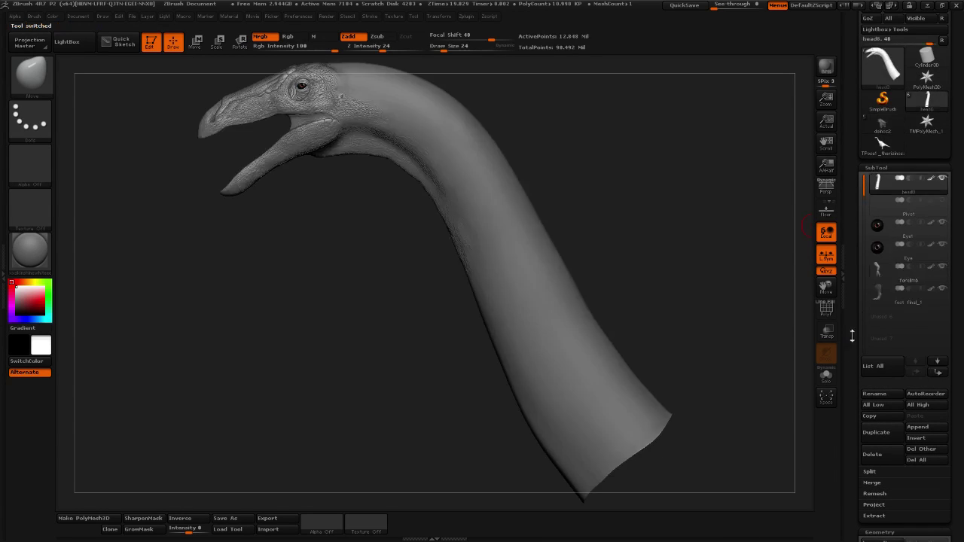
scroll(870, 295, down, 5)
click(929, 249)
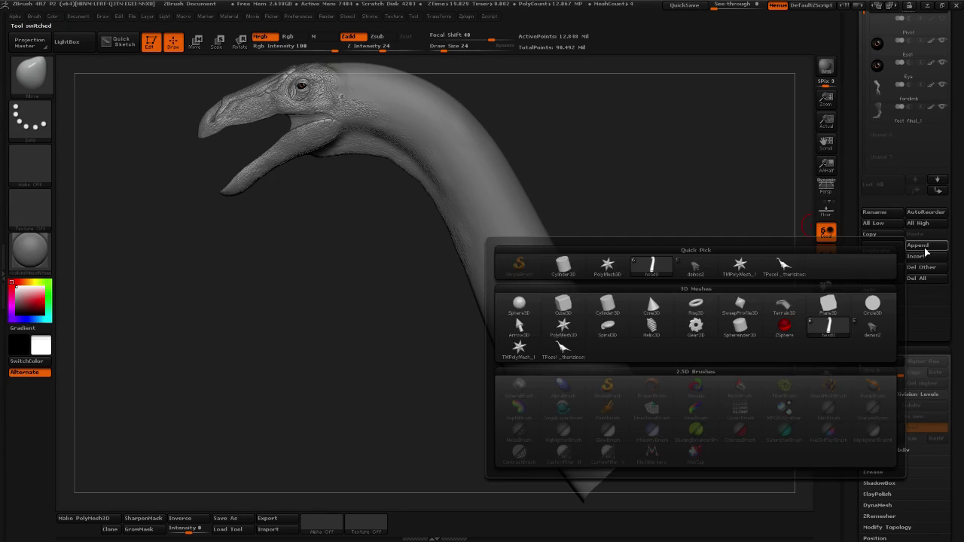
click(916, 248)
click(758, 274)
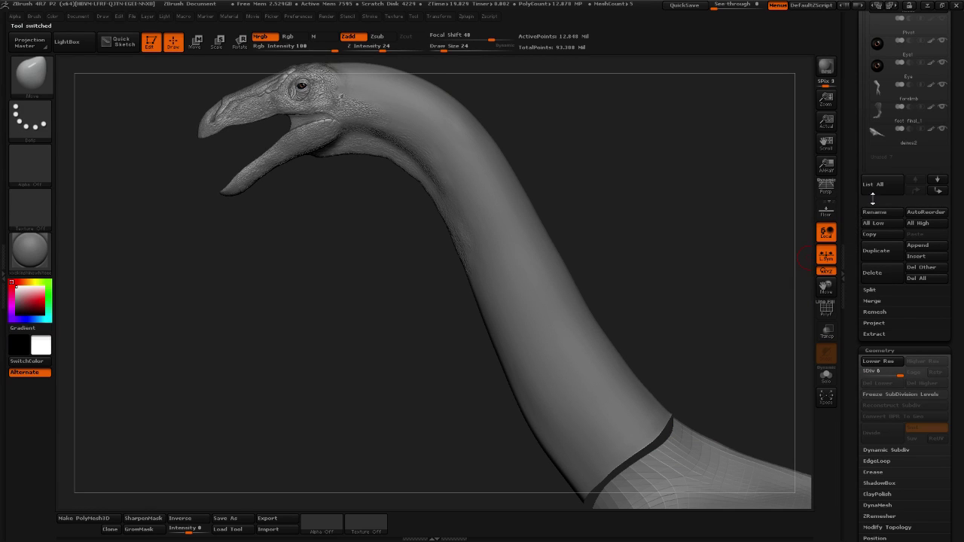
Review the head8 tool's subtool list and examine how the neck, torso and forelimb fit together.
drag(851, 156, 845, 217)
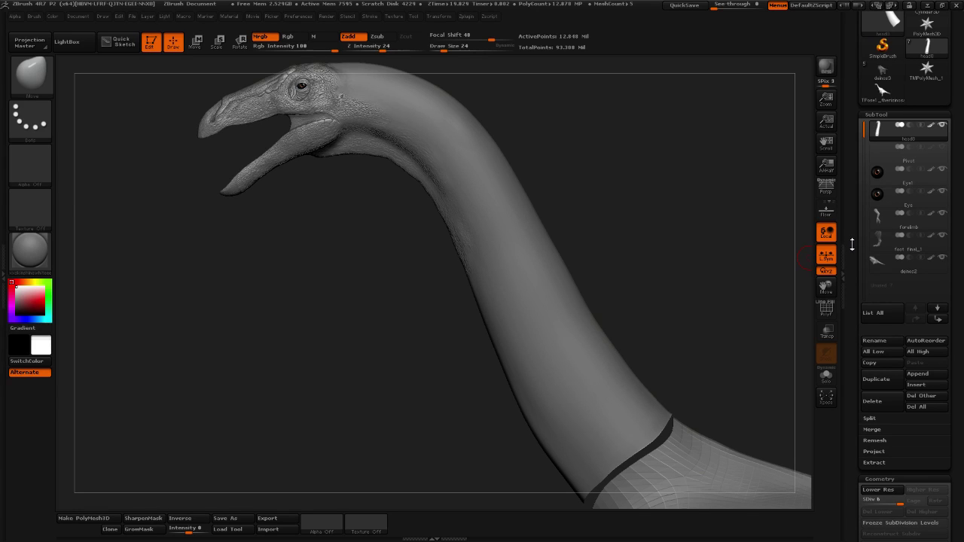
drag(853, 261, 853, 279)
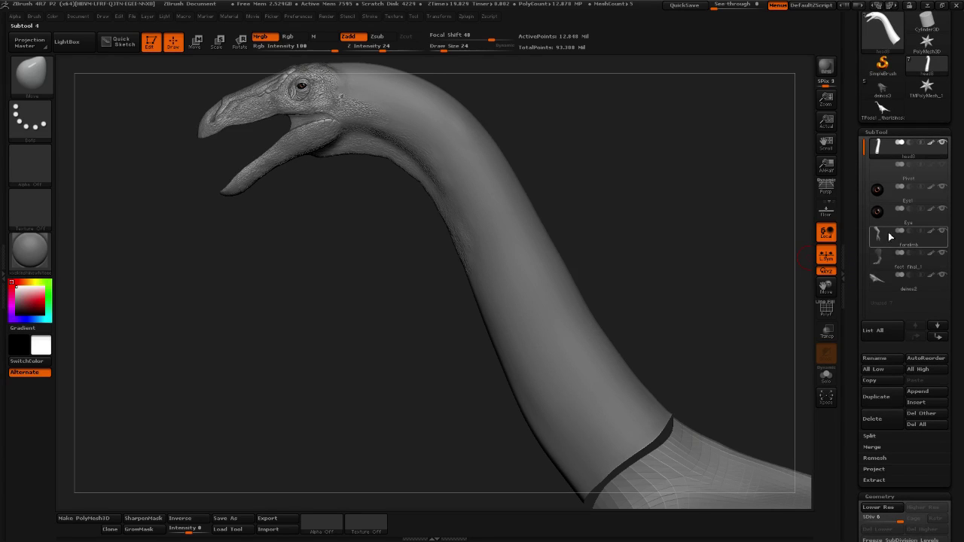
mouse_move(895, 288)
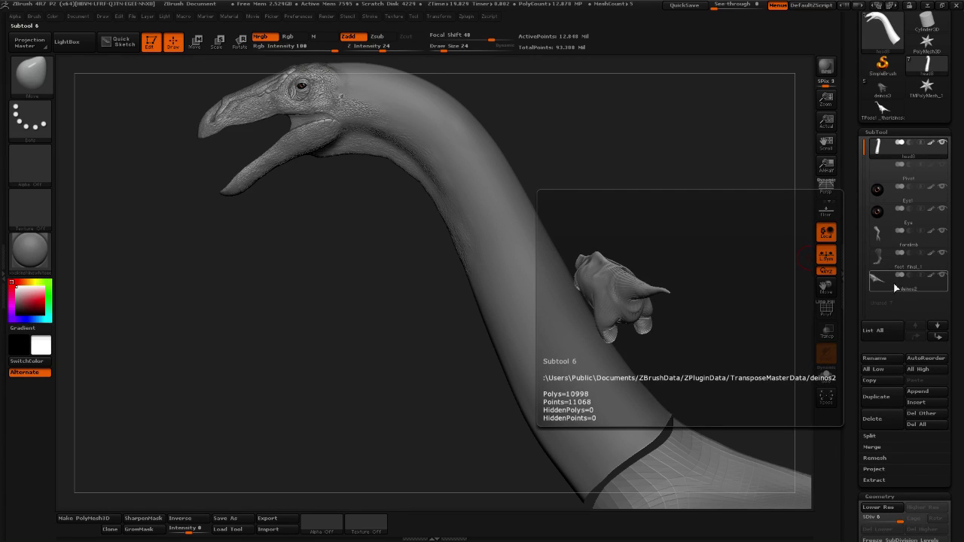
alt+drag(722, 337, 650, 279)
alt+drag(773, 307, 650, 159)
drag(592, 150, 660, 308)
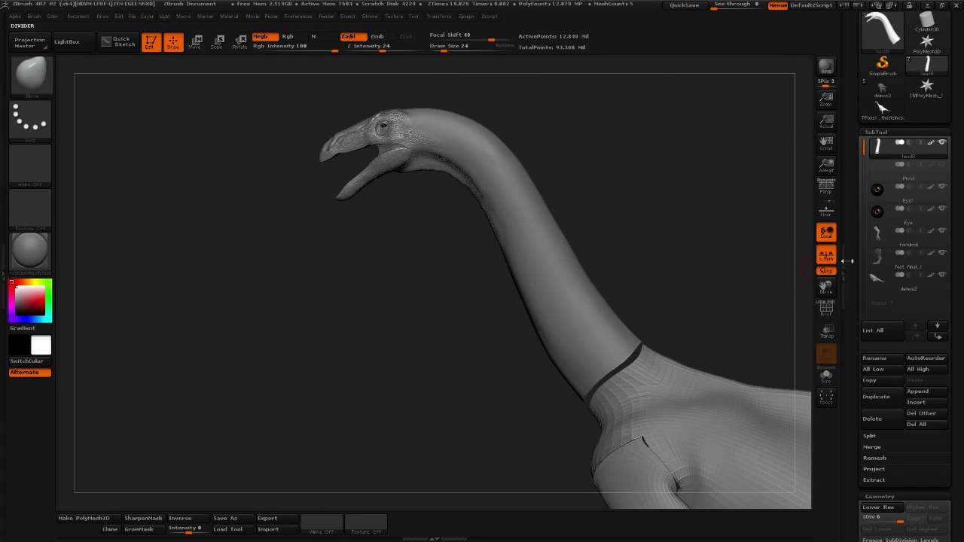
Select the forelimb subtool on the model and raise it to its highest subdivision level, 8.
scroll(852, 208, down, 5)
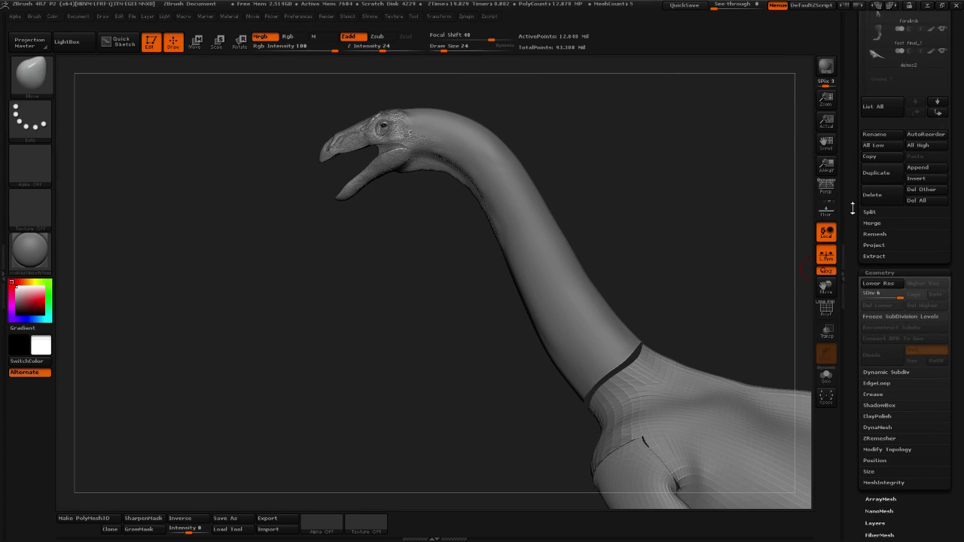
drag(731, 280, 695, 131)
alt+drag(543, 447, 567, 318)
alt+click(612, 296)
drag(871, 294, 911, 295)
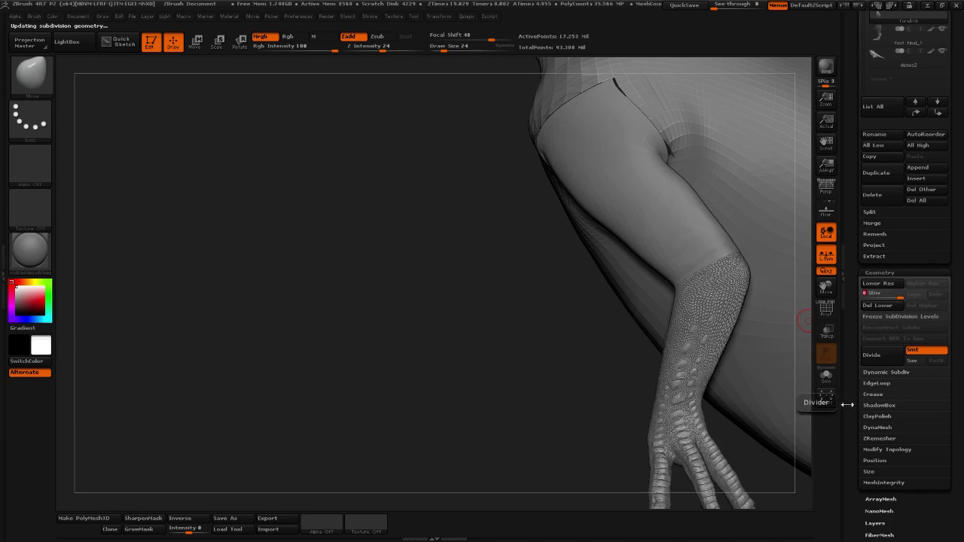
Examine the scale detail on the forelimb's fingers and claws and on the leg and foot.
alt+drag(529, 352, 580, 207)
drag(687, 272, 448, 218)
drag(723, 269, 760, 269)
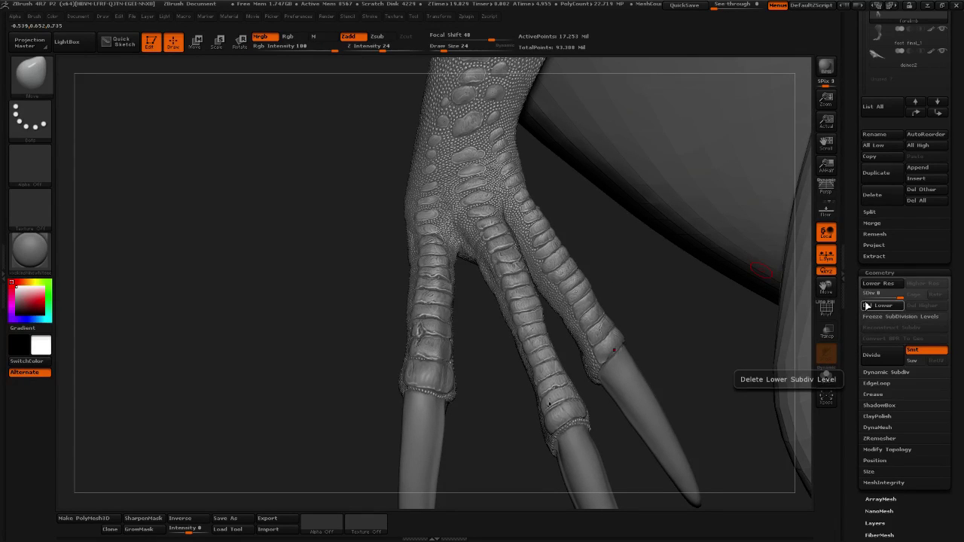
drag(859, 283, 859, 312)
alt+drag(774, 470, 481, 258)
drag(531, 387, 489, 261)
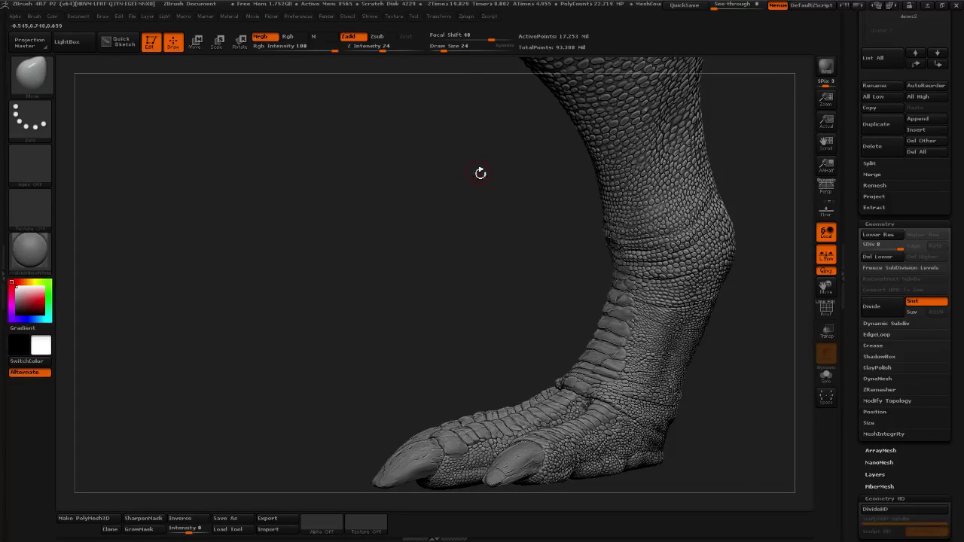
alt+drag(475, 140, 552, 253)
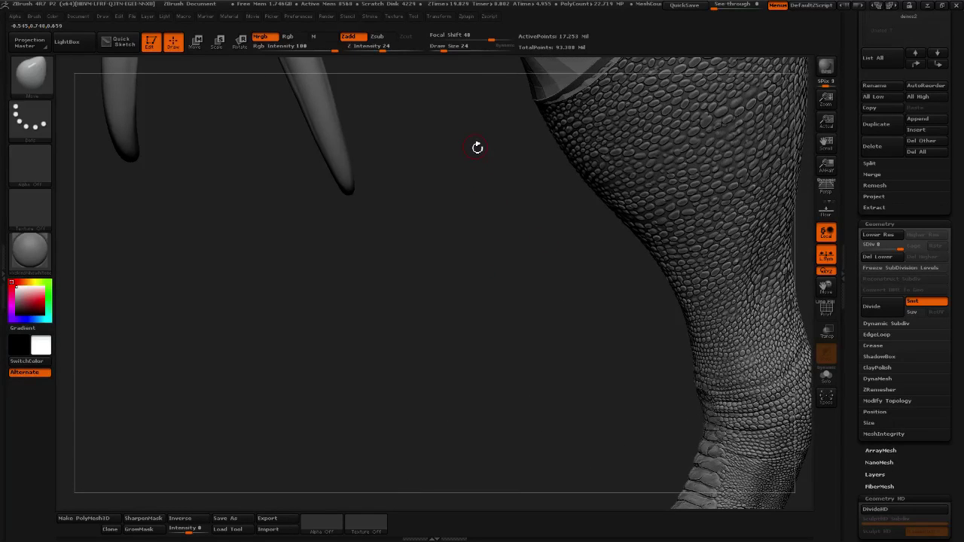
mouse_move(476, 155)
mouse_down()
mouse_move(523, 199)
mouse_move(605, 233)
mouse_move(512, 415)
mouse_move(573, 407)
mouse_move(628, 296)
mouse_move(637, 211)
mouse_up()
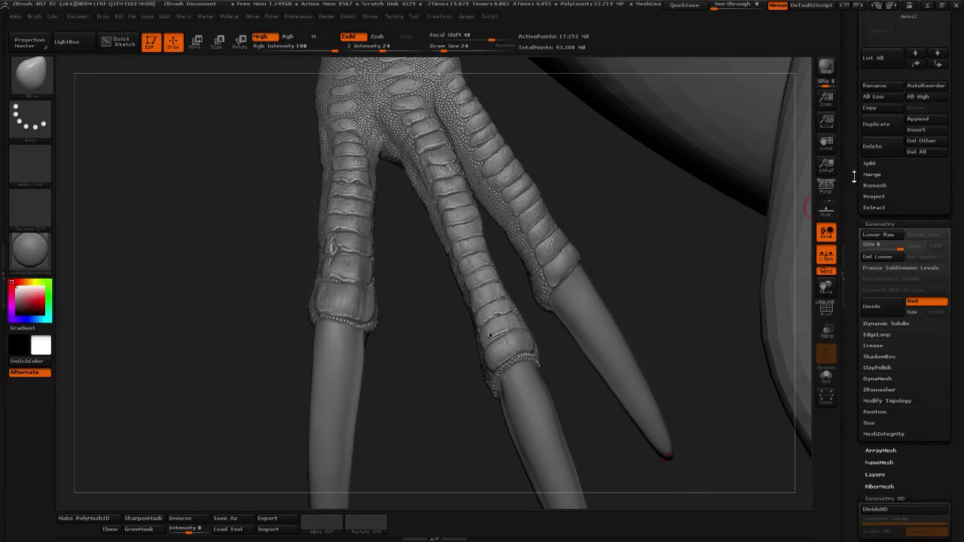
Fill the forelimb subtool with the current white colour.
scroll(854, 176, up, 5)
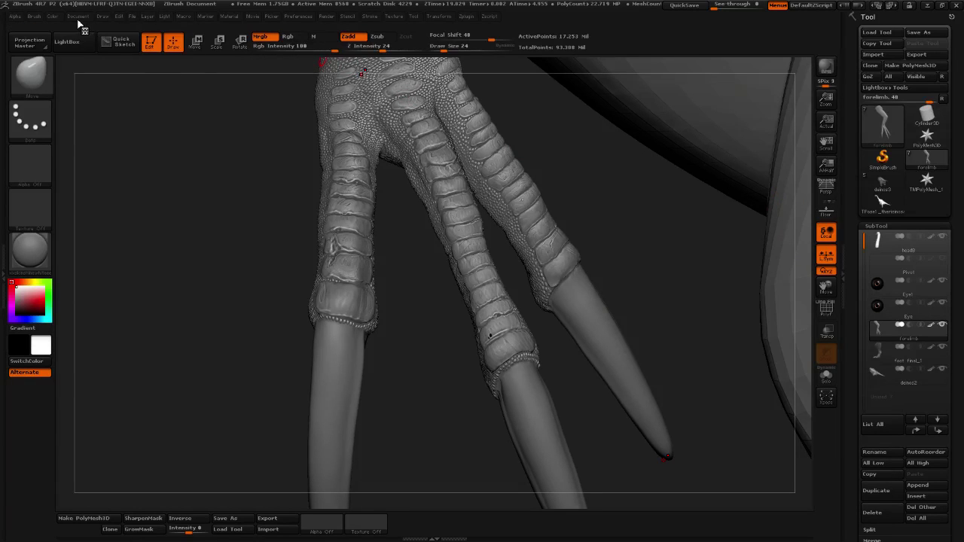
click(53, 16)
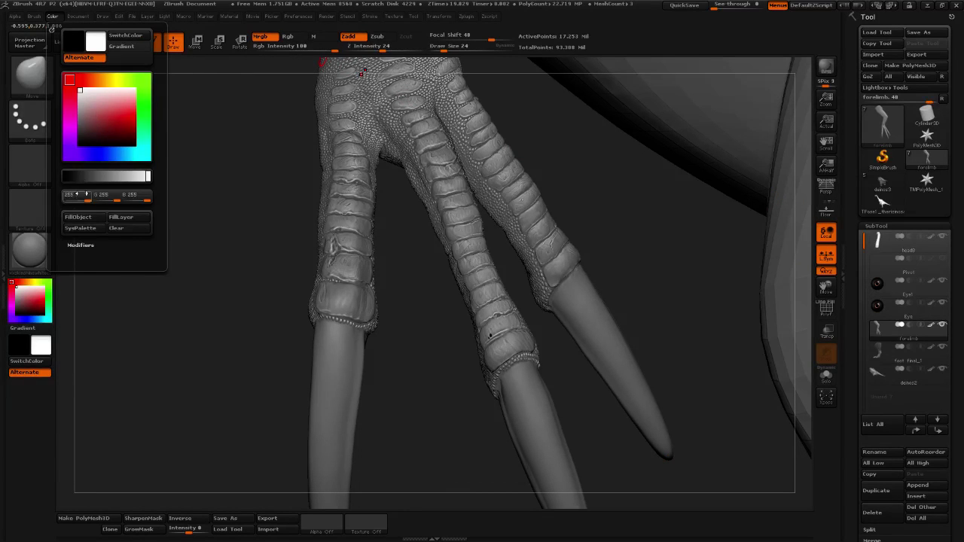
click(80, 219)
Inspect the assembled model from the forelimb up along the neck to the head.
drag(634, 188, 573, 197)
alt+drag(268, 220, 305, 504)
alt+drag(299, 305, 580, 329)
alt+drag(433, 298, 486, 506)
drag(389, 387, 691, 313)
alt+drag(618, 150, 718, 439)
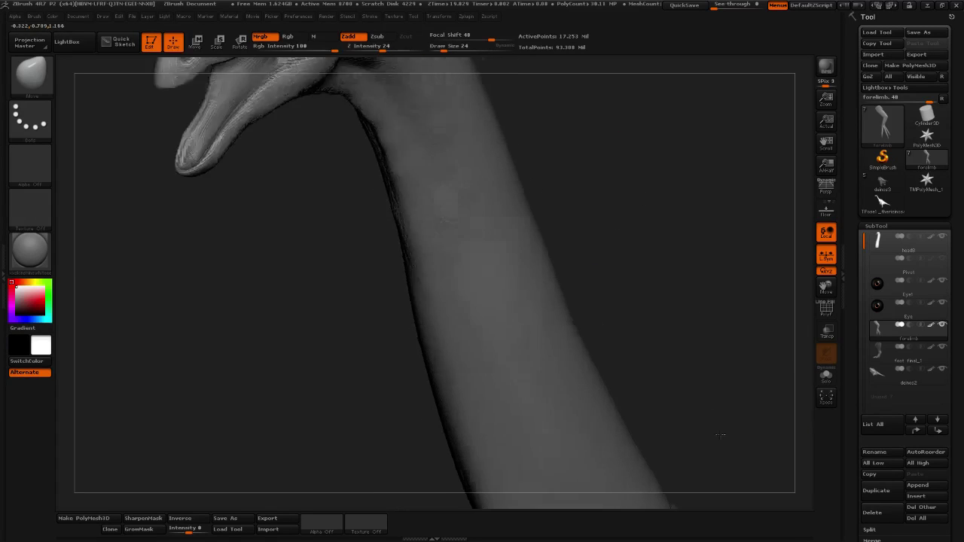
alt+drag(668, 198, 729, 347)
drag(441, 426, 344, 374)
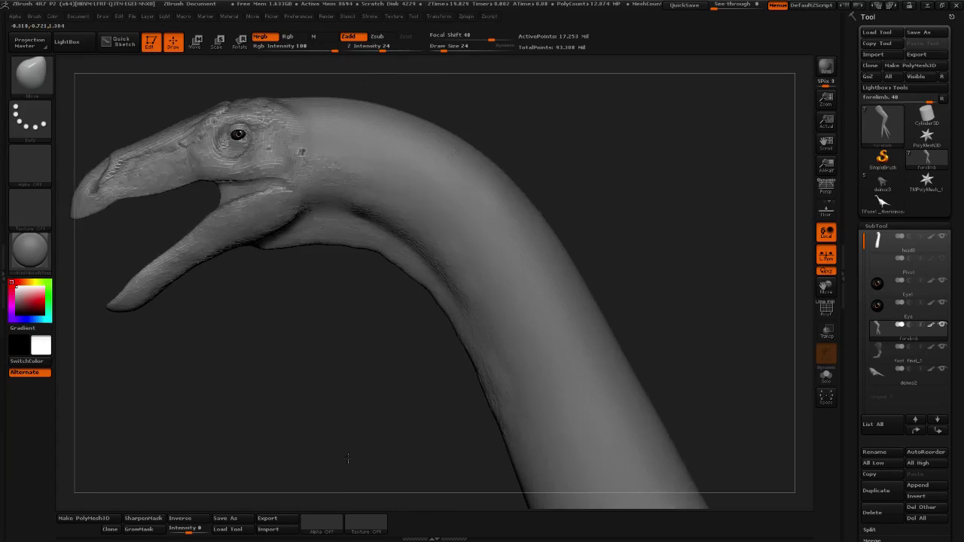
alt+drag(305, 339, 480, 463)
Select the head8 subtool and save the combined tool over head8.ZTL in the Therizinosaurus folder.
click(922, 243)
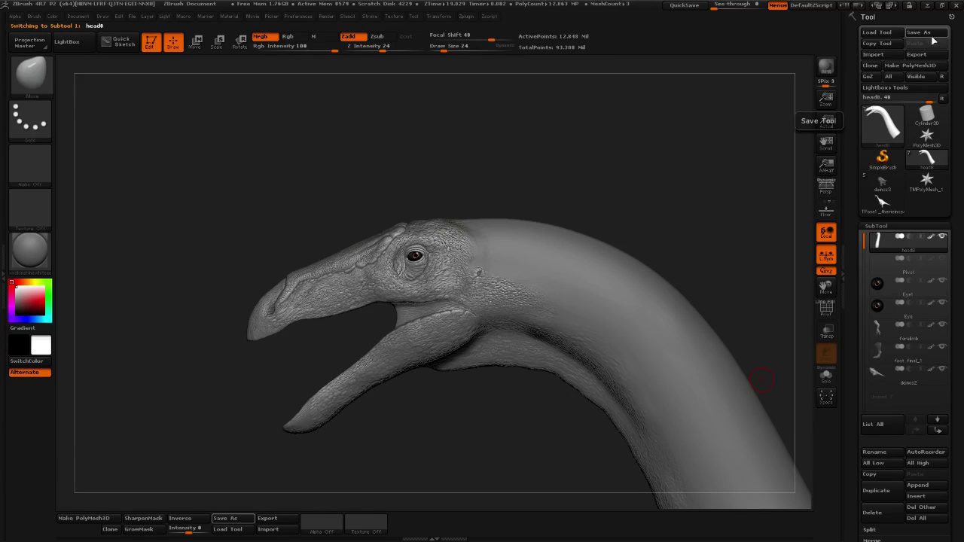
click(917, 33)
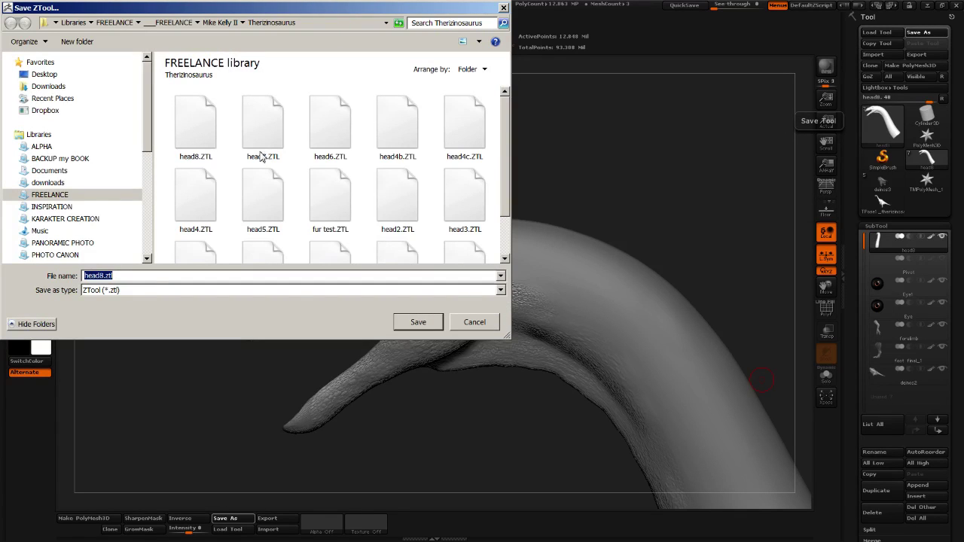
click(191, 134)
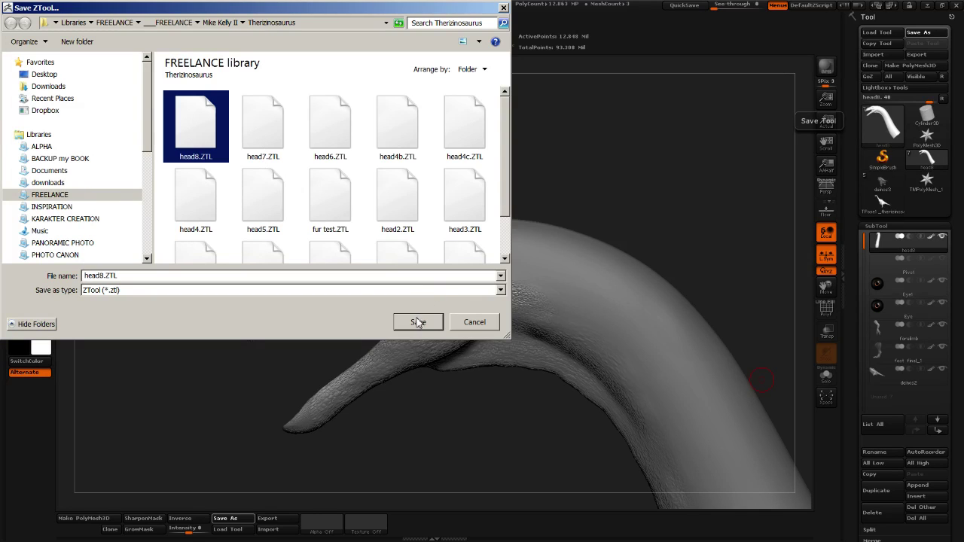
click(417, 322)
click(529, 282)
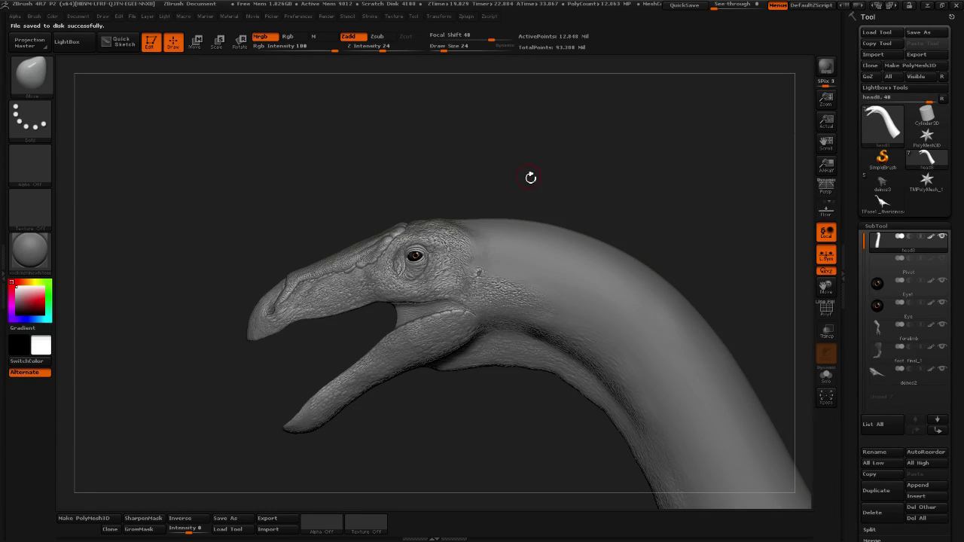
Examine the skin detail on the head and open jaws up close.
alt+drag(531, 178, 557, 103)
drag(433, 297, 471, 372)
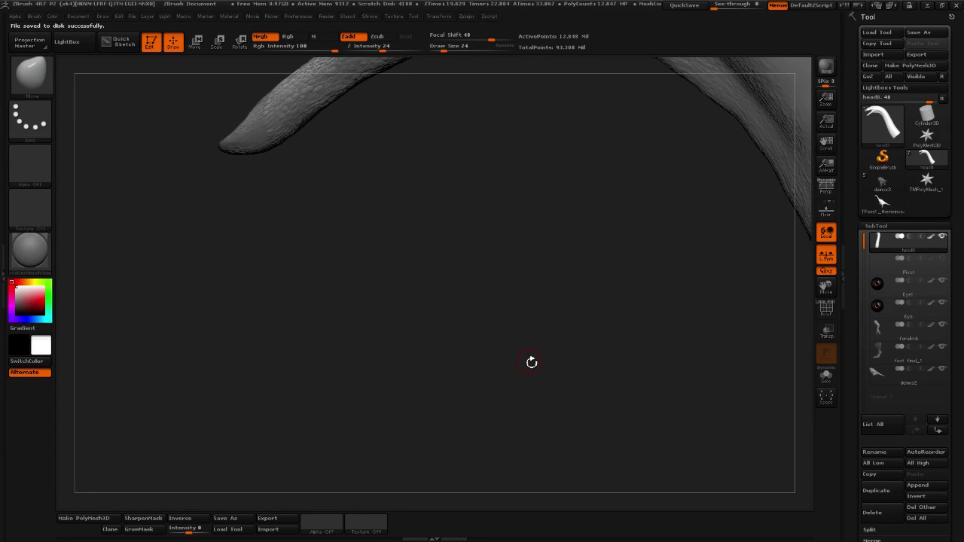
alt+drag(363, 174, 584, 408)
alt+drag(440, 263, 445, 269)
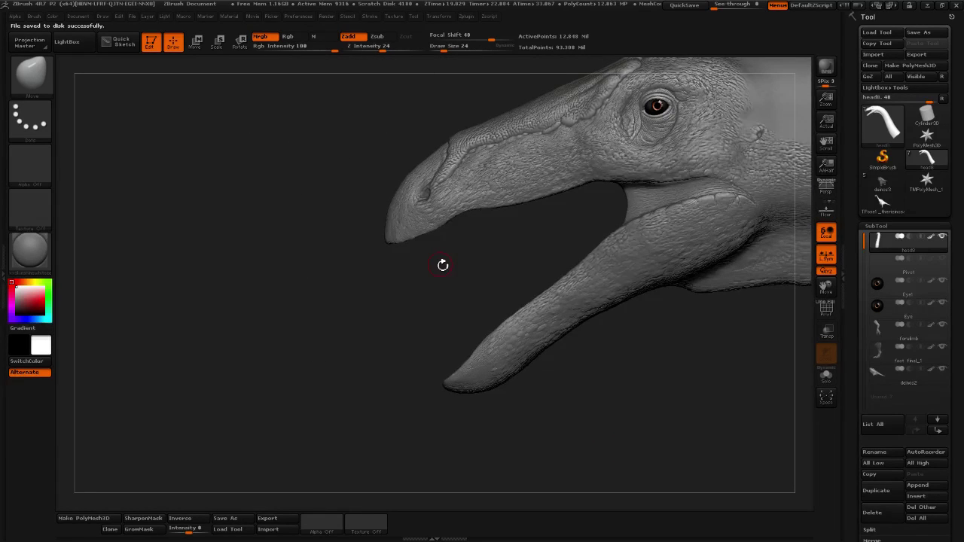
Set the brush draw size to 14 and isolate the tips of the upper and lower beak on the head.
click(448, 46)
text(14)
mouse_move(352, 128)
mouse_down()
mouse_move(376, 169)
mouse_move(358, 193)
mouse_move(369, 226)
mouse_move(429, 213)
mouse_up()
drag(445, 254, 430, 183)
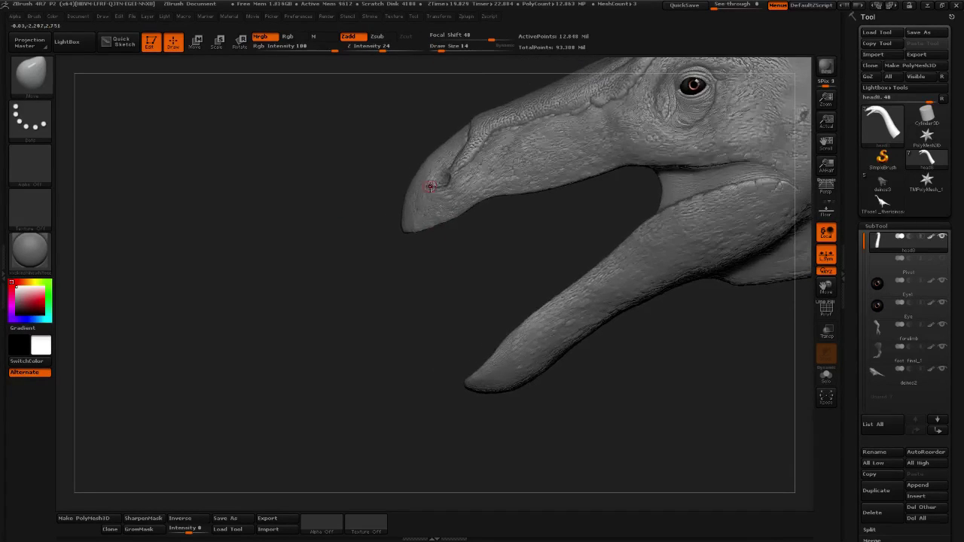
mouse_move(414, 99)
ctrl+shift+mouse_down()
mouse_move(352, 225)
mouse_move(424, 409)
mouse_move(575, 409)
mouse_move(557, 308)
mouse_move(502, 216)
mouse_move(459, 92)
mouse_move(404, 111)
ctrl+shift+mouse_up()
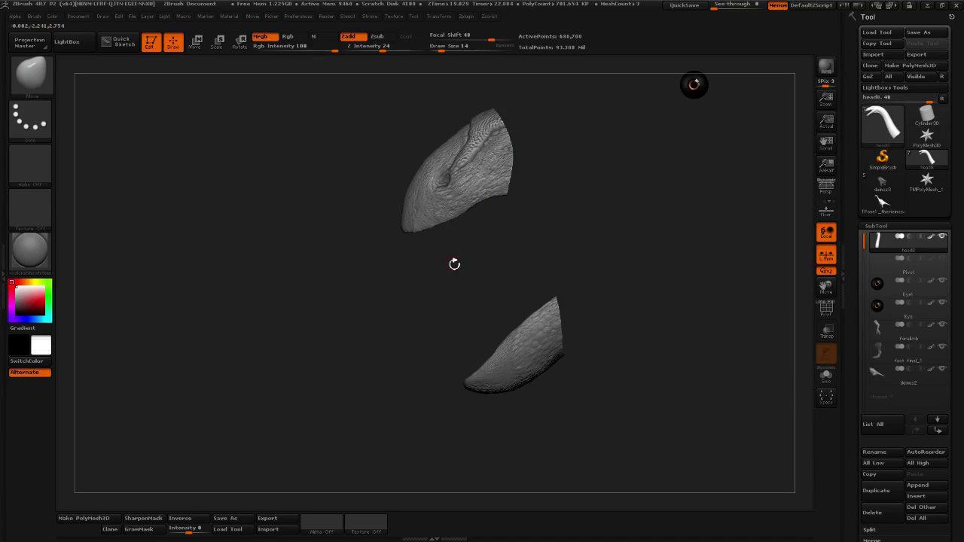
drag(454, 263, 441, 224)
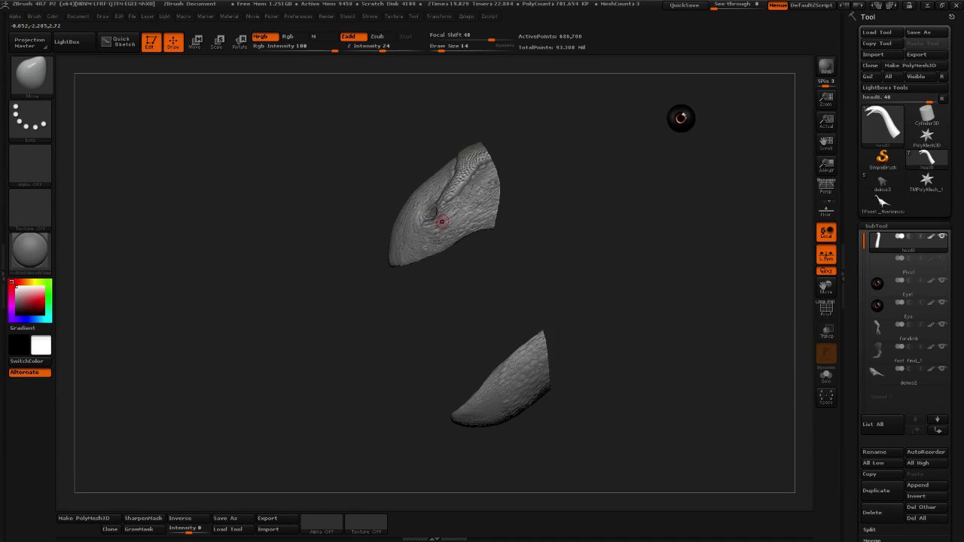
Build the high-definition mesh for the isolated beak tips and show the rest of the head as a transparent ghost.
key(ctrl+d)
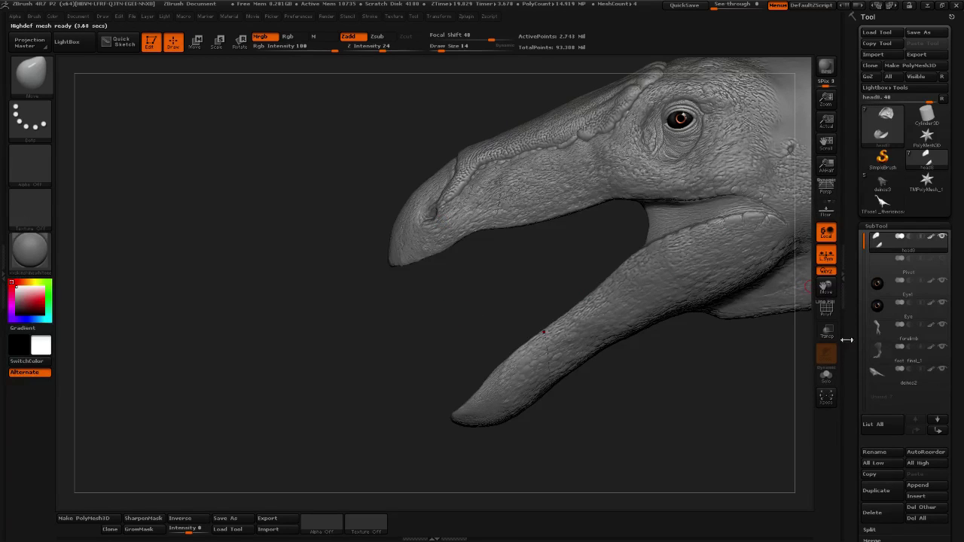
click(826, 330)
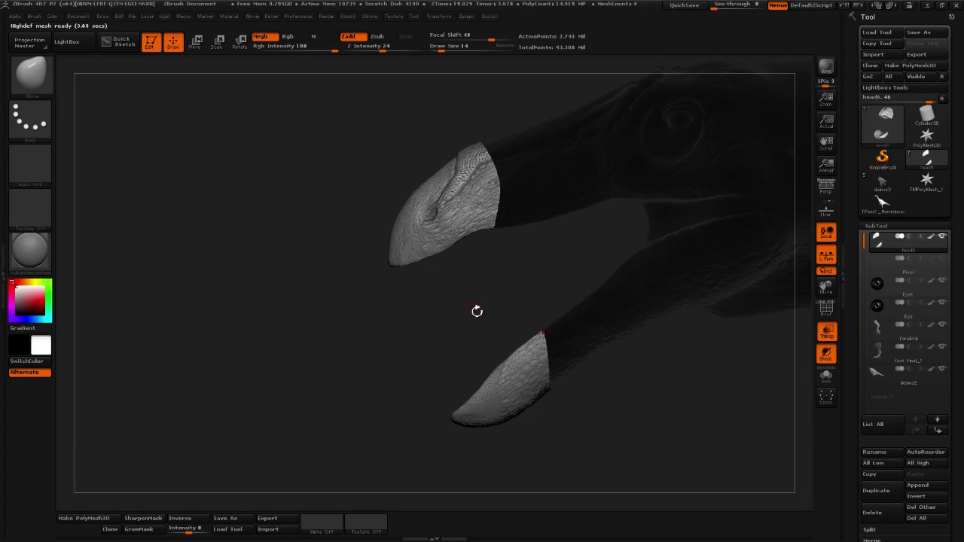
mouse_move(476, 311)
mouse_down()
mouse_move(524, 301)
mouse_move(505, 291)
mouse_move(555, 297)
mouse_move(565, 234)
mouse_move(501, 340)
mouse_move(549, 335)
mouse_move(632, 303)
mouse_move(638, 316)
mouse_move(649, 297)
mouse_move(643, 321)
mouse_move(622, 266)
mouse_up()
mouse_move(667, 293)
mouse_down()
mouse_move(684, 294)
mouse_move(668, 276)
mouse_move(680, 332)
mouse_move(667, 334)
mouse_move(657, 317)
mouse_move(685, 389)
mouse_up()
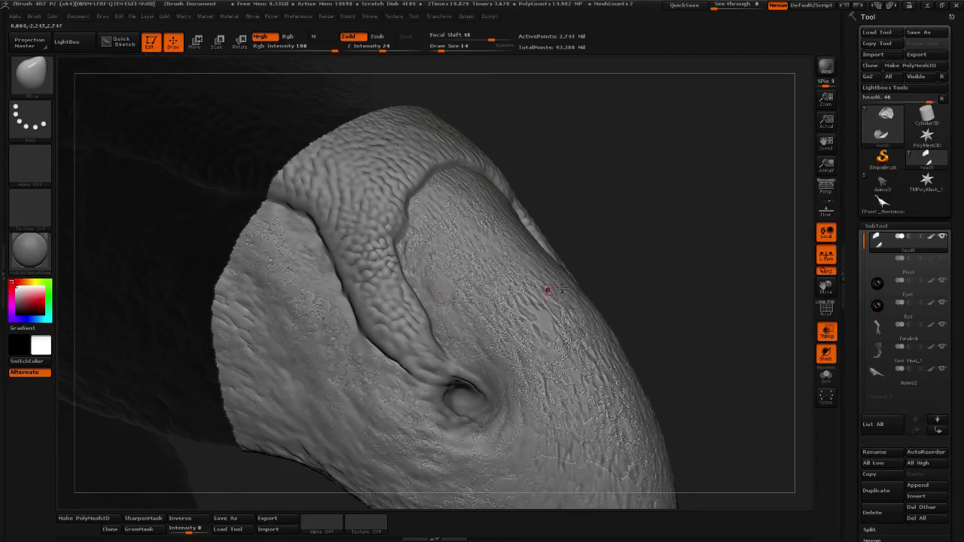
mouse_move(672, 298)
mouse_down()
mouse_move(452, 309)
mouse_move(301, 331)
mouse_move(429, 336)
mouse_move(303, 357)
mouse_move(555, 215)
mouse_up()
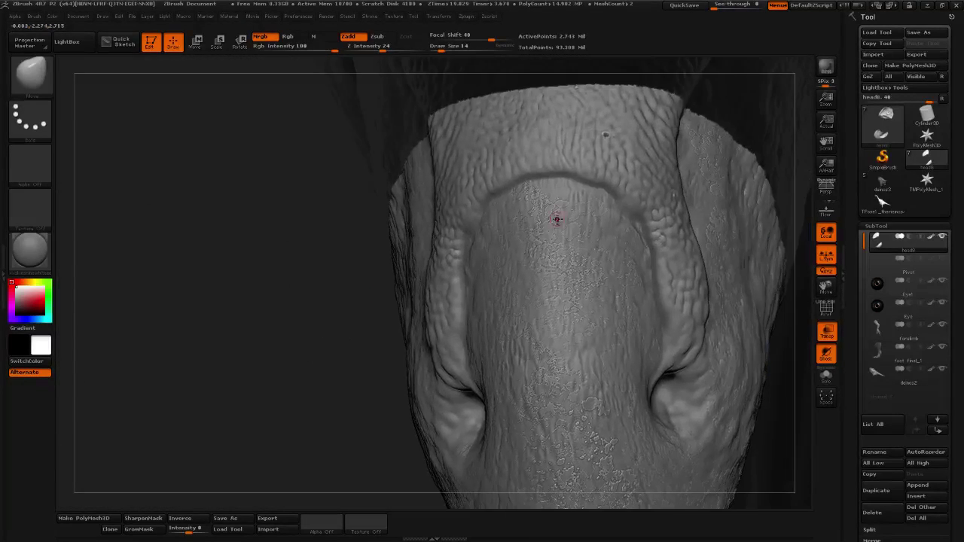
Sculpt the first keratin cracks beneath the scaly snout ridge using the clay tubes brush at Z Intensity 40 and draw size 17.
click(49, 77)
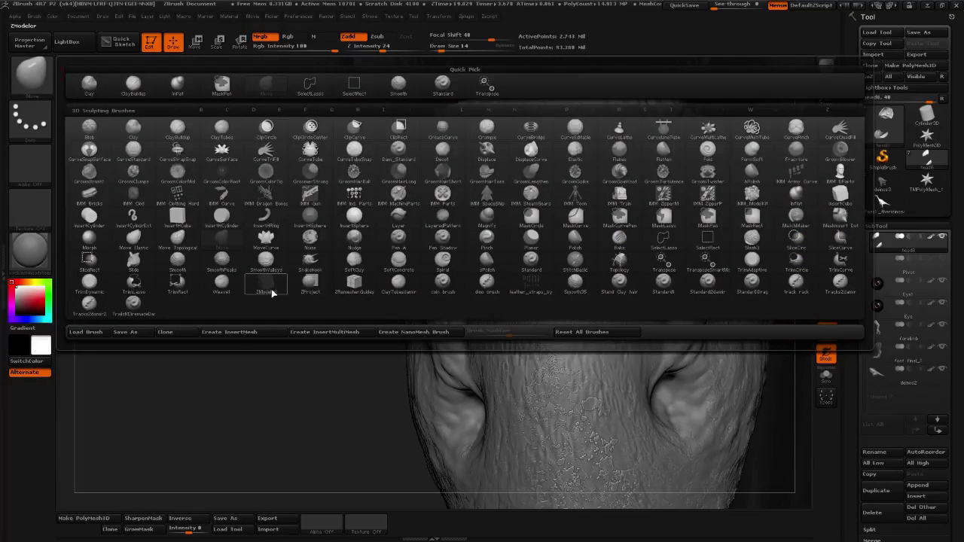
click(403, 286)
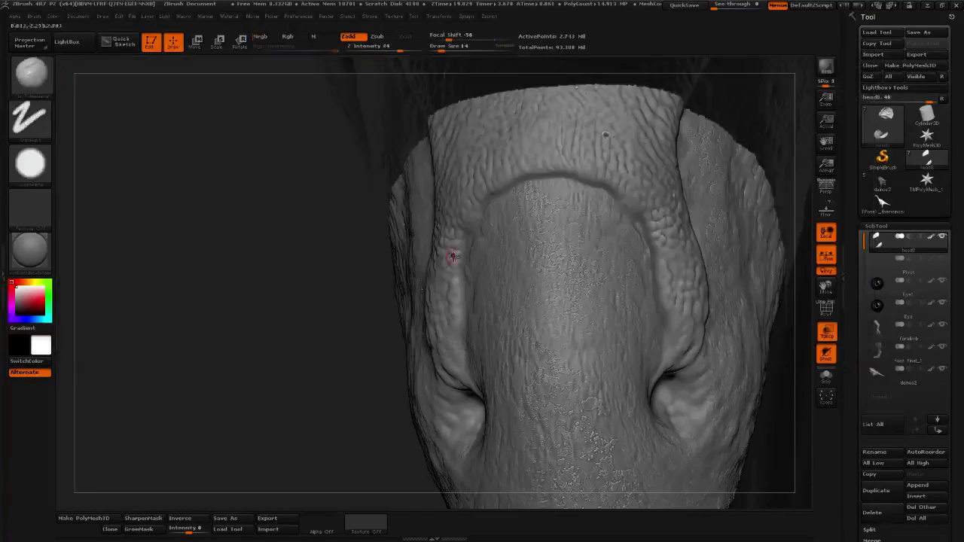
mouse_move(440, 47)
mouse_down()
mouse_move(446, 41)
mouse_move(393, 48)
mouse_up()
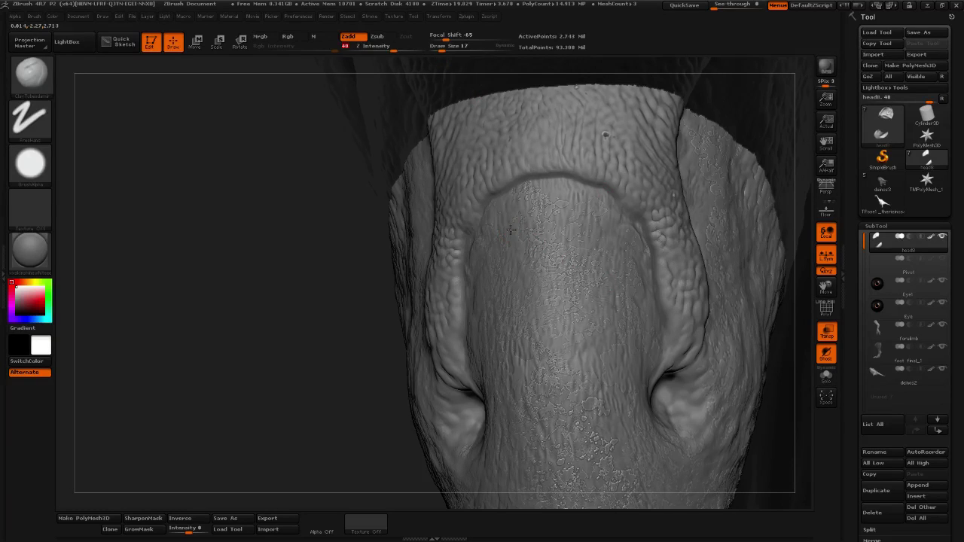
drag(297, 335, 490, 258)
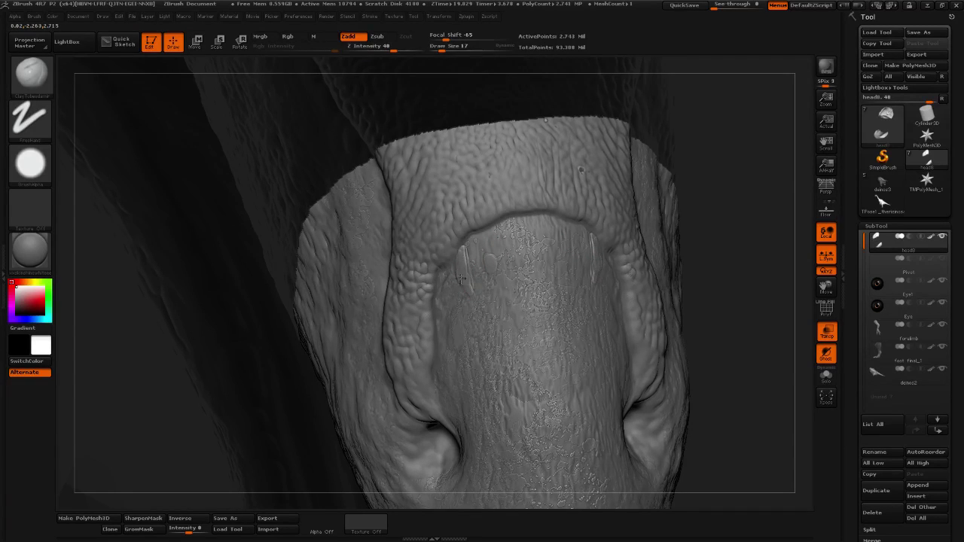
mouse_move(463, 257)
mouse_down()
mouse_move(470, 276)
mouse_move(473, 238)
mouse_move(475, 253)
mouse_up()
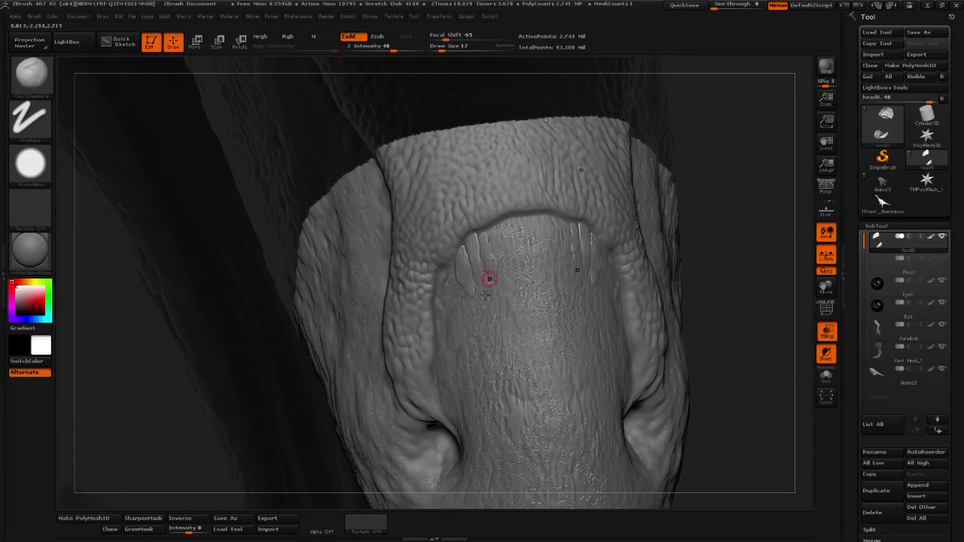
Extend the keratin cracks along the inner side of the scaly ridge towards the nostril.
drag(206, 418, 215, 377)
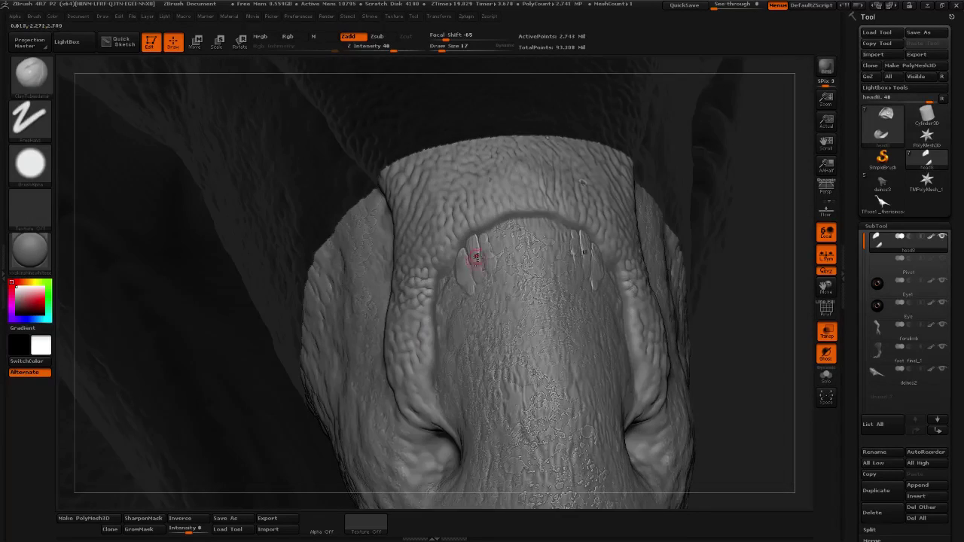
drag(250, 413, 297, 393)
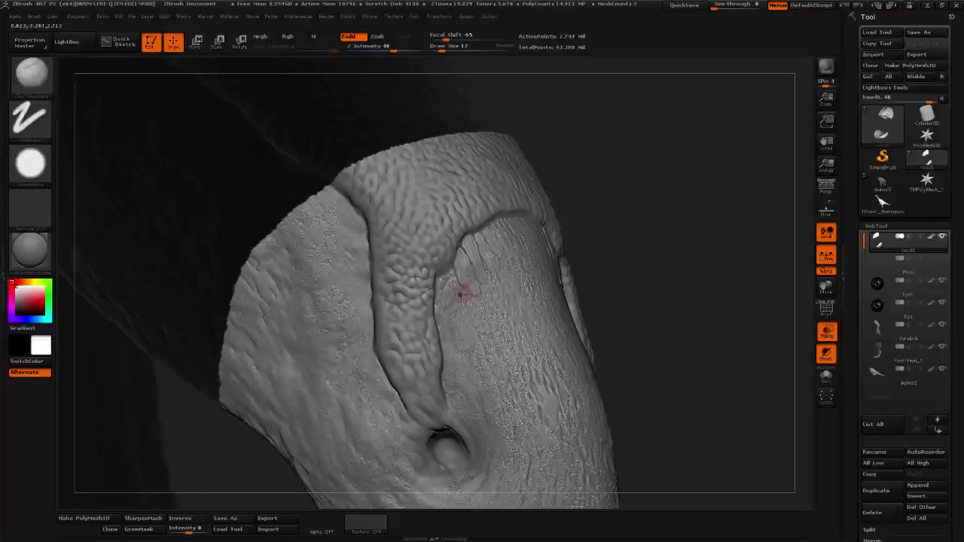
drag(460, 293, 455, 288)
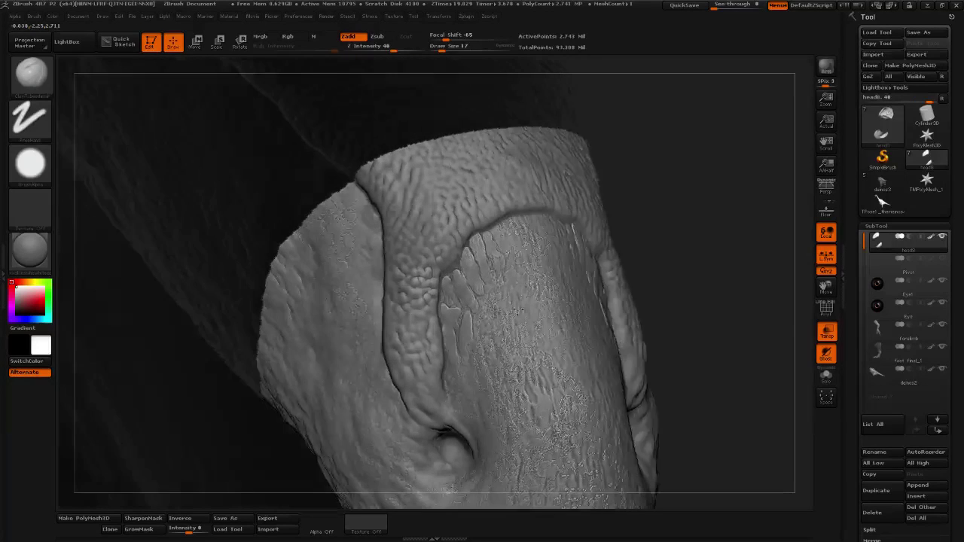
drag(666, 293, 472, 318)
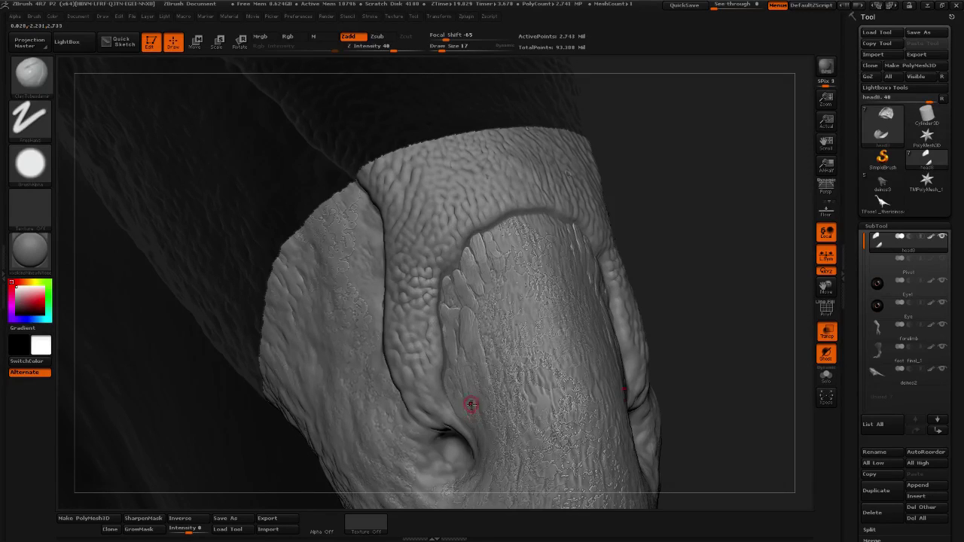
Reduce the draw size to 14 and sculpt finer branching cracks beside the existing ones on the side of the beak.
key(shift)
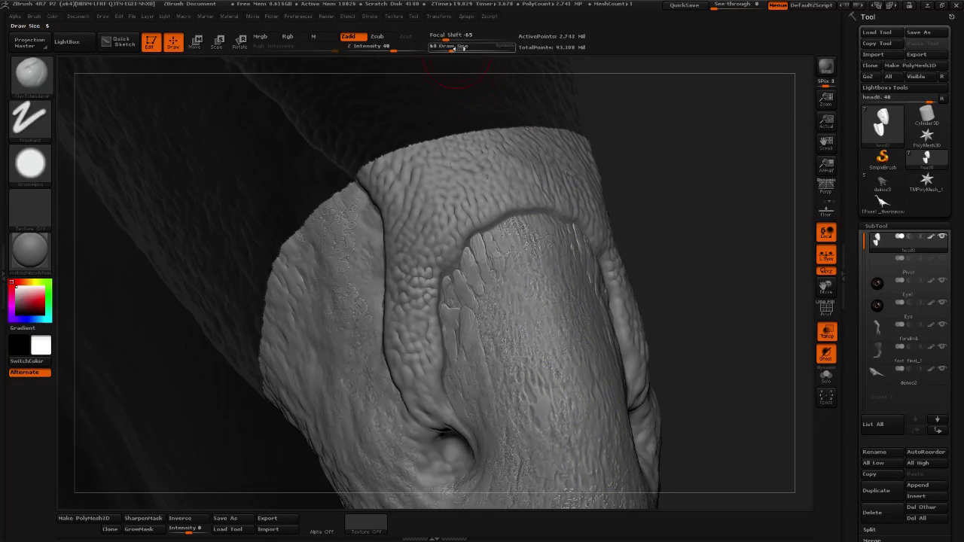
drag(454, 48, 442, 55)
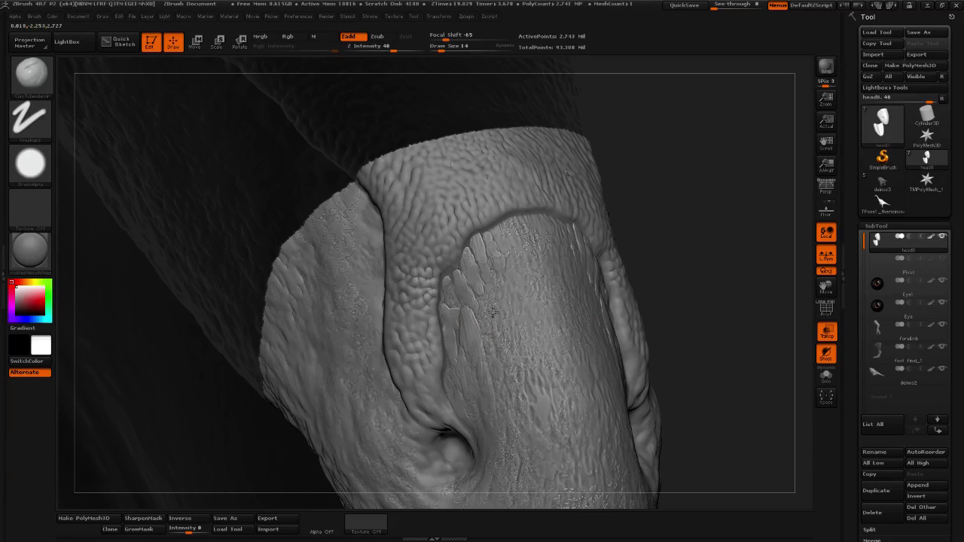
drag(482, 290, 488, 300)
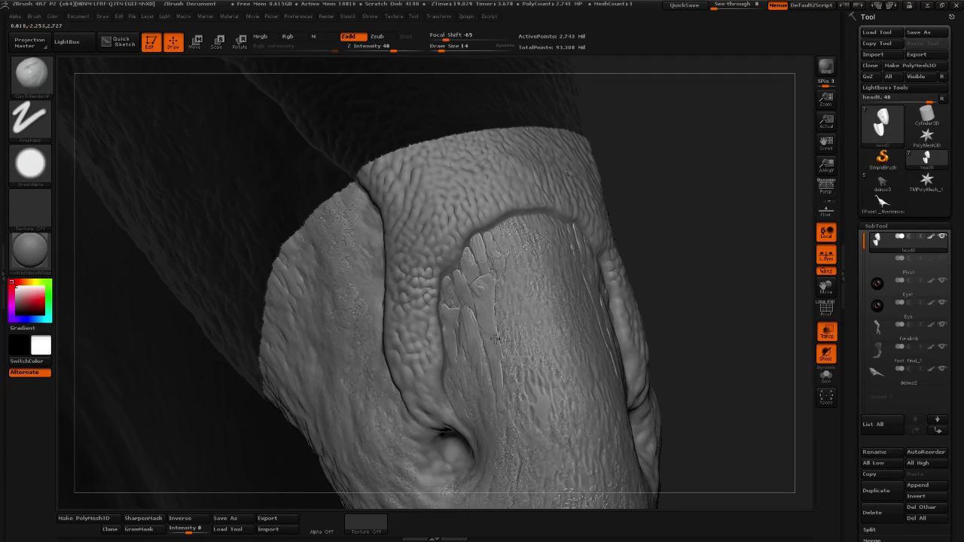
mouse_move(502, 373)
mouse_down()
mouse_move(497, 331)
mouse_move(491, 353)
mouse_up()
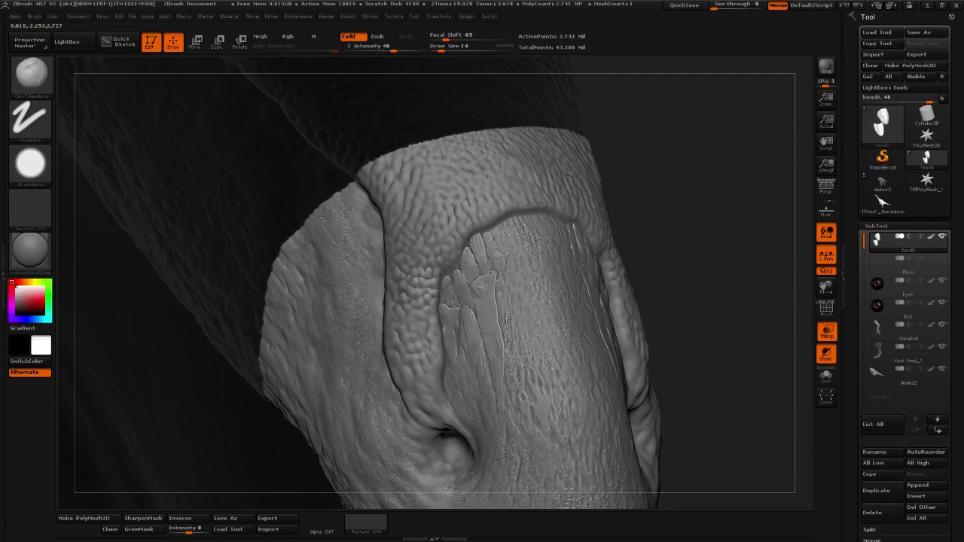
Sculpt lengthwise cracks down from the middle of the scaly ridge's edge onto the top of the beak.
mouse_move(726, 237)
mouse_down()
mouse_move(714, 254)
mouse_move(546, 264)
mouse_up()
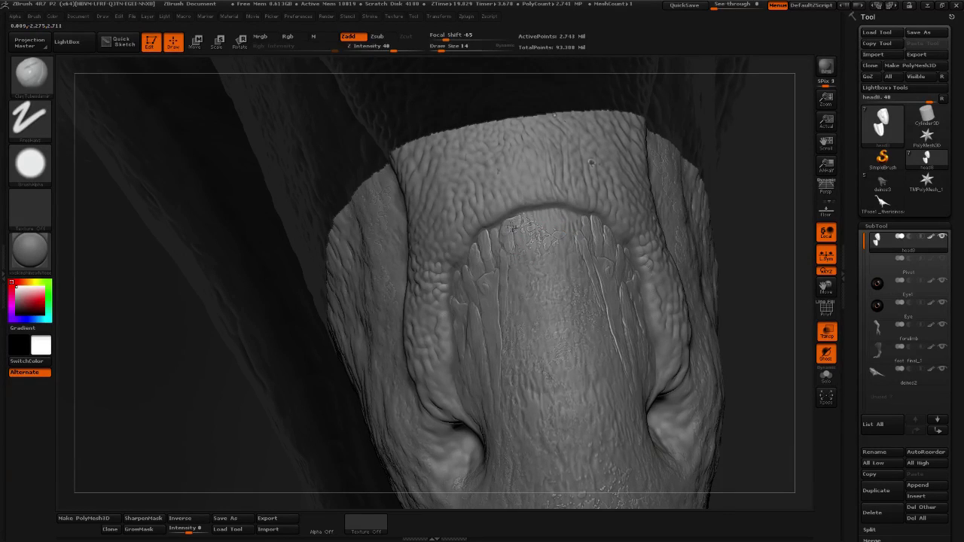
drag(511, 227, 512, 250)
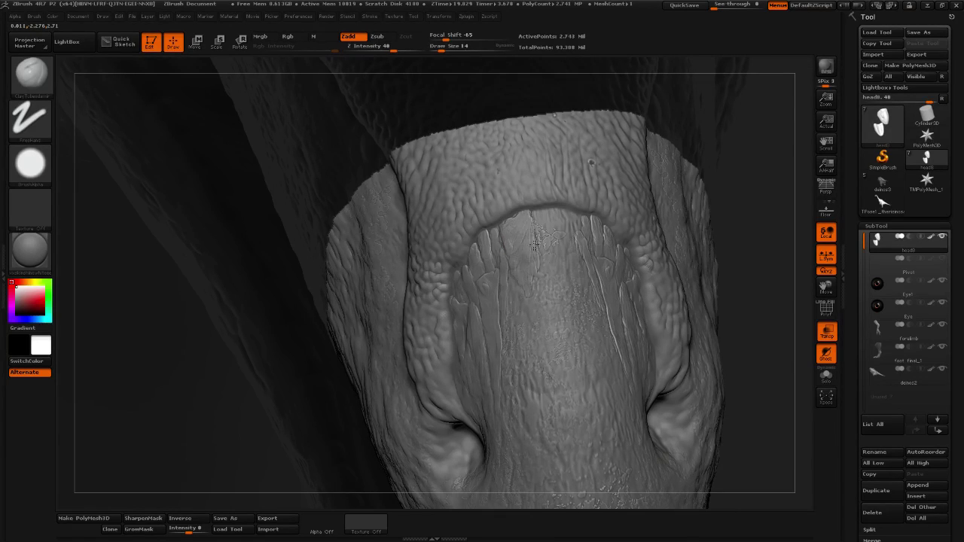
drag(534, 245, 541, 279)
drag(545, 226, 554, 265)
Carve long parallel cracks down the centre of the beak towards the level of the nostrils.
drag(769, 242, 700, 241)
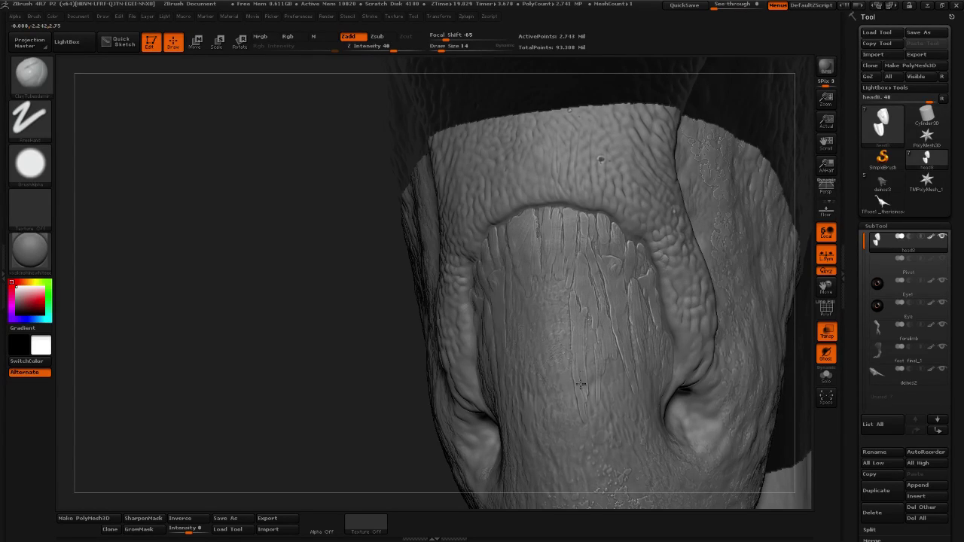
drag(581, 384, 586, 415)
drag(591, 326, 593, 382)
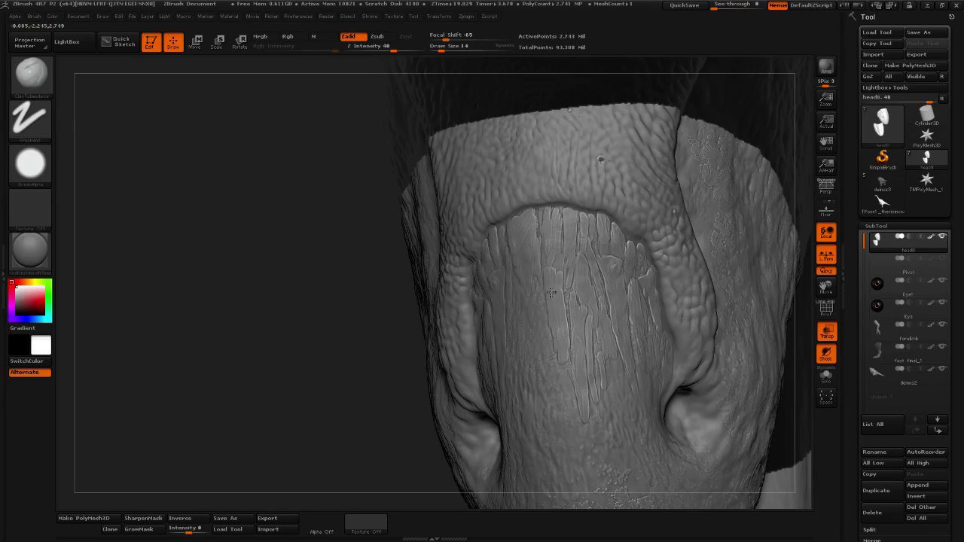
drag(316, 425, 271, 390)
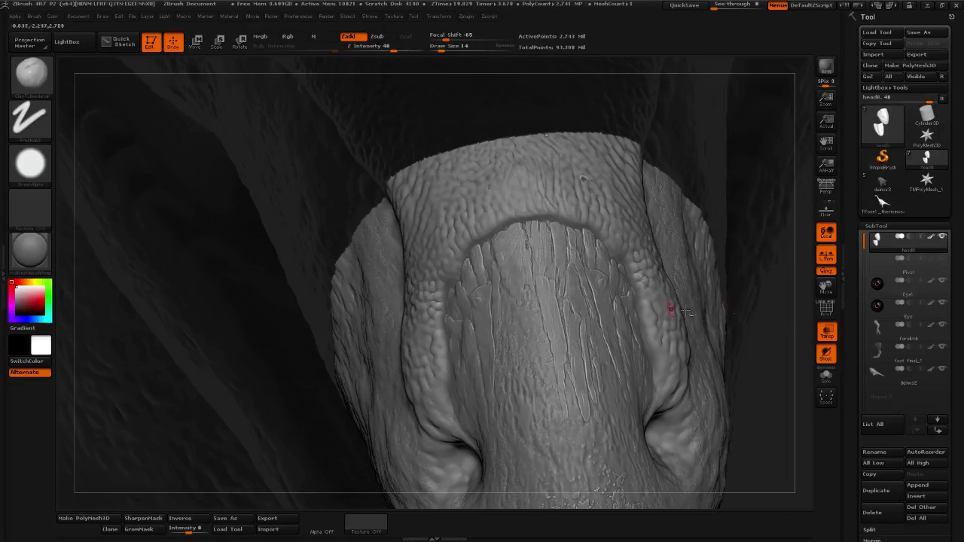
Build up small folds along the scaly ridge's edge above the cracks and smooth them into the surrounding skin.
mouse_move(787, 311)
mouse_down()
mouse_move(382, 237)
mouse_move(382, 249)
mouse_move(384, 235)
mouse_move(408, 232)
mouse_up()
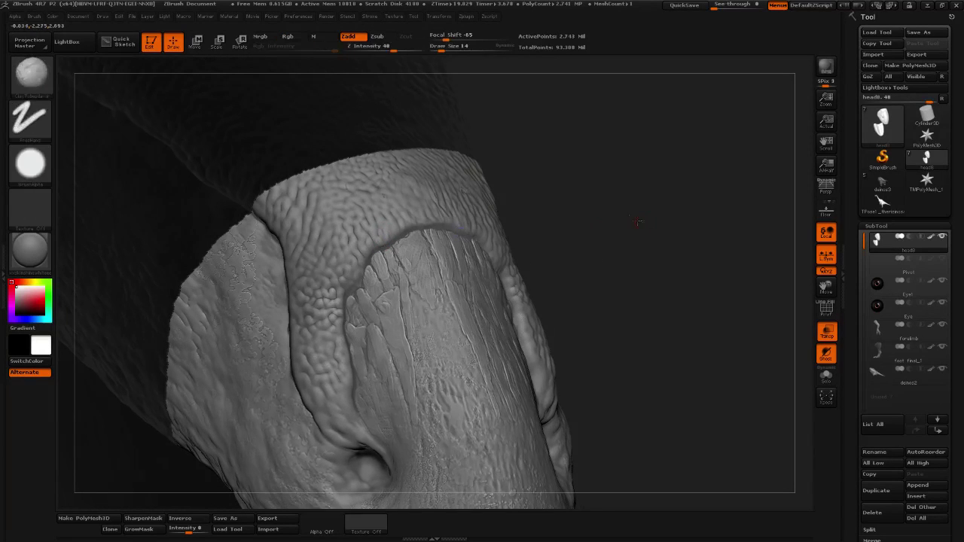
drag(641, 222, 602, 221)
drag(408, 227, 399, 240)
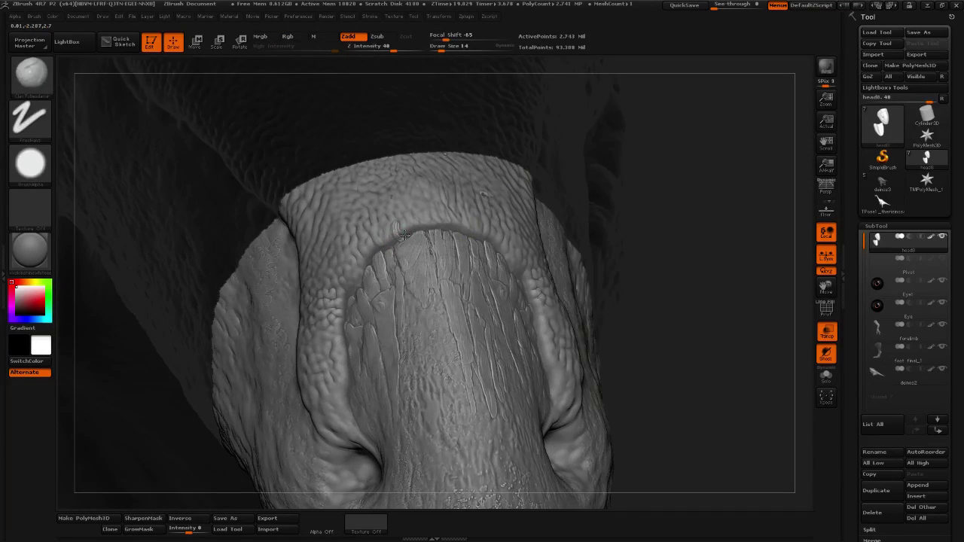
key(shift)
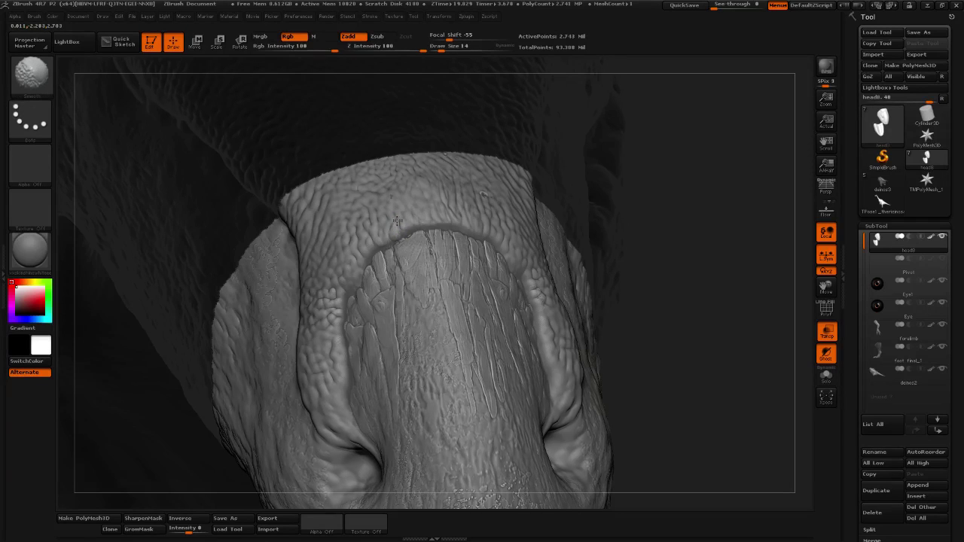
mouse_move(397, 221)
shift+mouse_down()
mouse_move(422, 224)
mouse_move(367, 250)
shift+mouse_up()
key(shift)
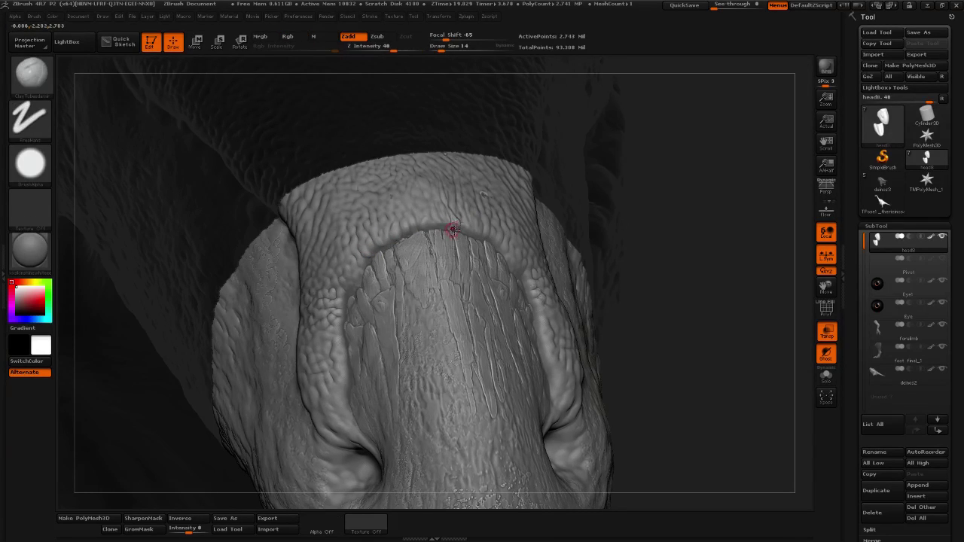
shift+drag(452, 229, 467, 218)
key(shift)
Refine and smooth the scaly ridge's edge on the opposite side, down to its curved corner beside the beak.
drag(595, 217, 502, 226)
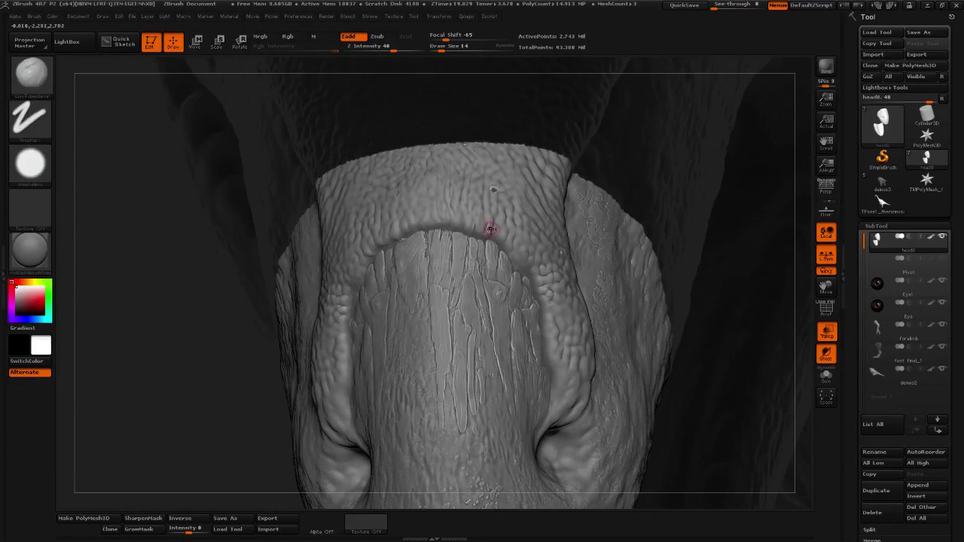
key(shift)
key(shift)
key(shift)
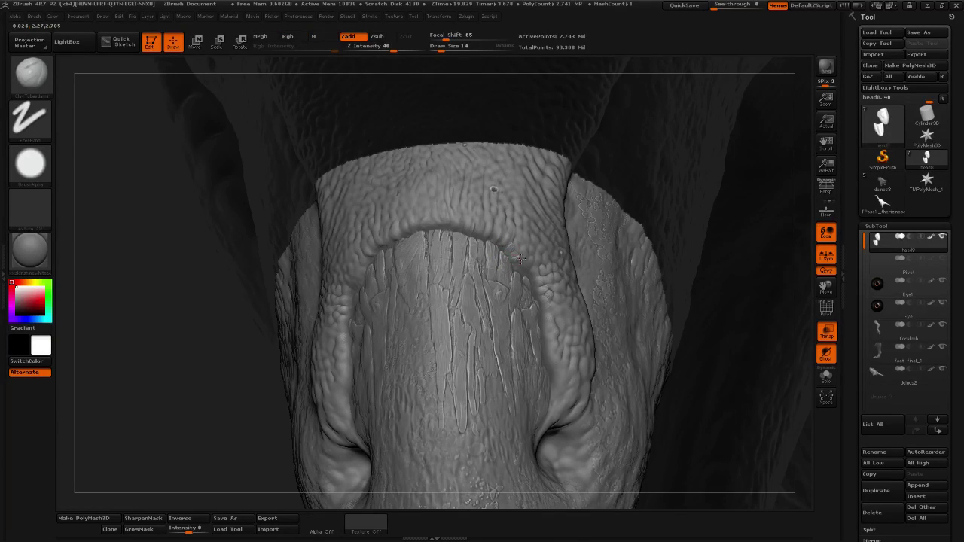
key(shift)
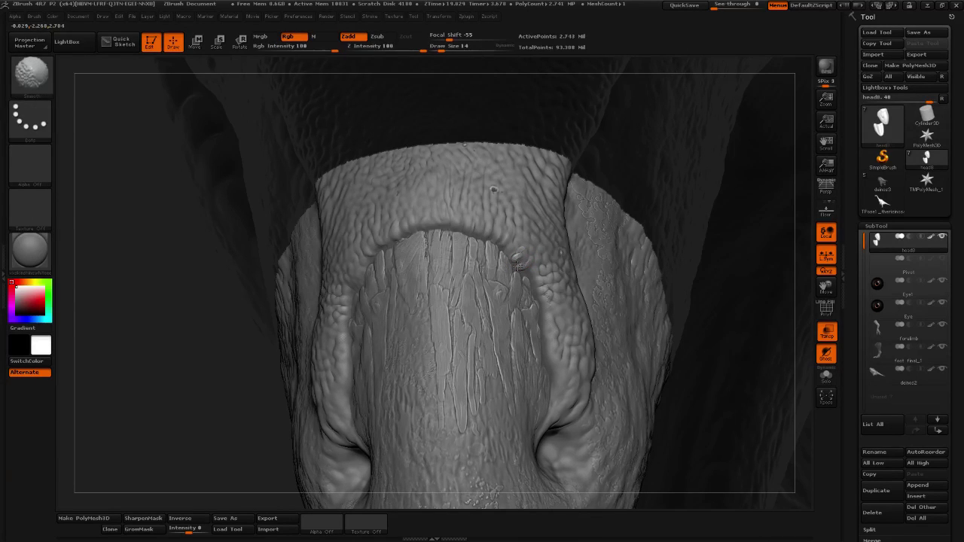
shift+drag(536, 252, 520, 263)
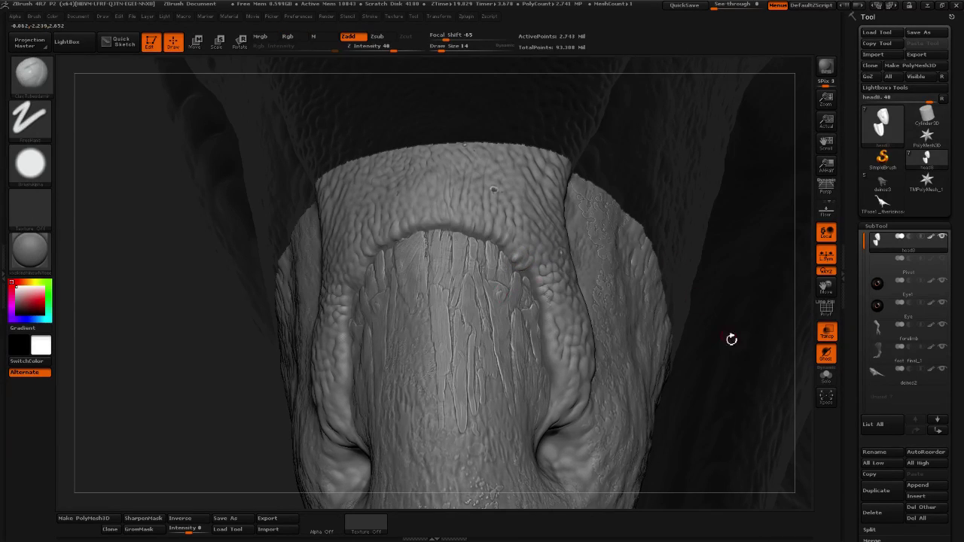
Carve short branching cracks beneath the scaly ridge's corner and extend lengthwise cracks down the middle of the beak to the nostril's level.
mouse_move(798, 323)
mouse_down()
mouse_move(572, 280)
mouse_move(524, 281)
mouse_up()
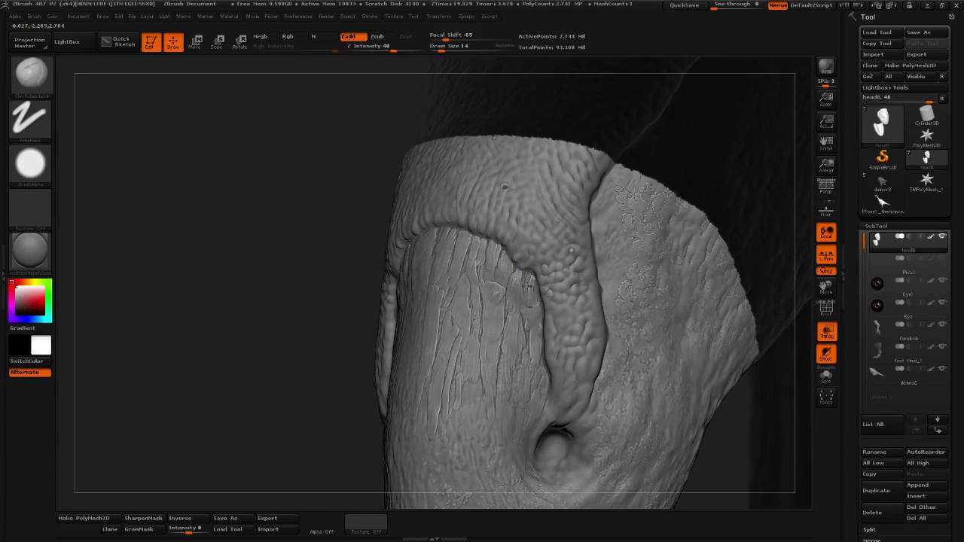
key(shift)
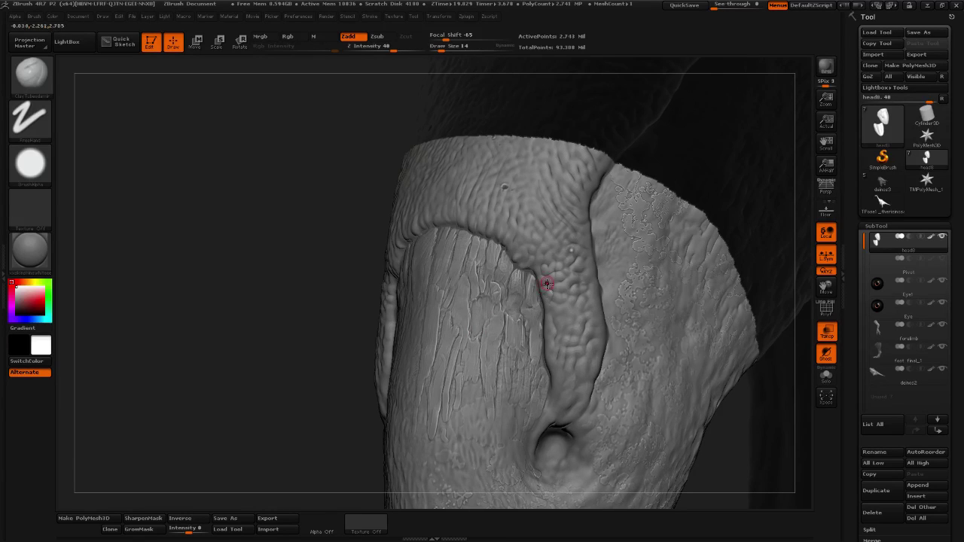
drag(299, 332, 488, 305)
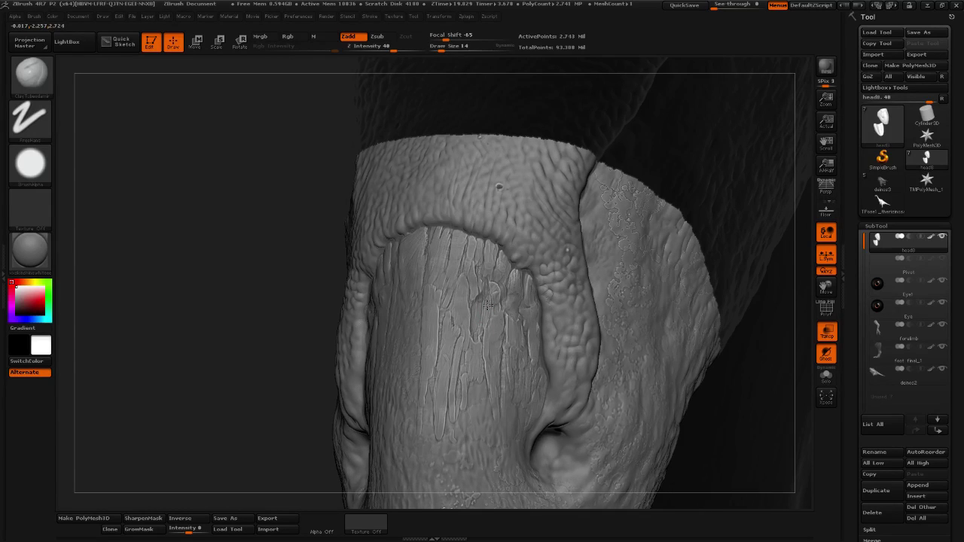
alt+drag(218, 413, 227, 311)
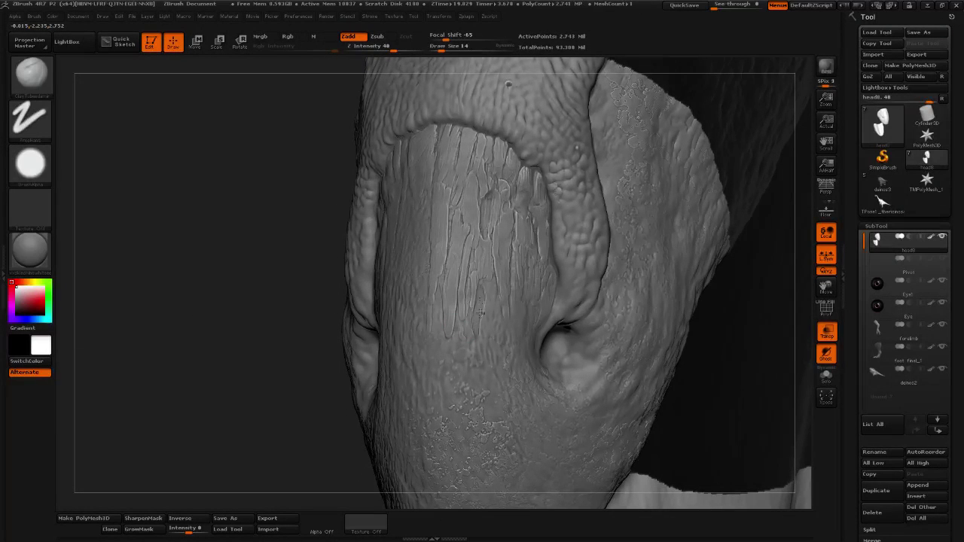
mouse_move(286, 387)
mouse_down()
mouse_move(511, 324)
mouse_move(497, 315)
mouse_up()
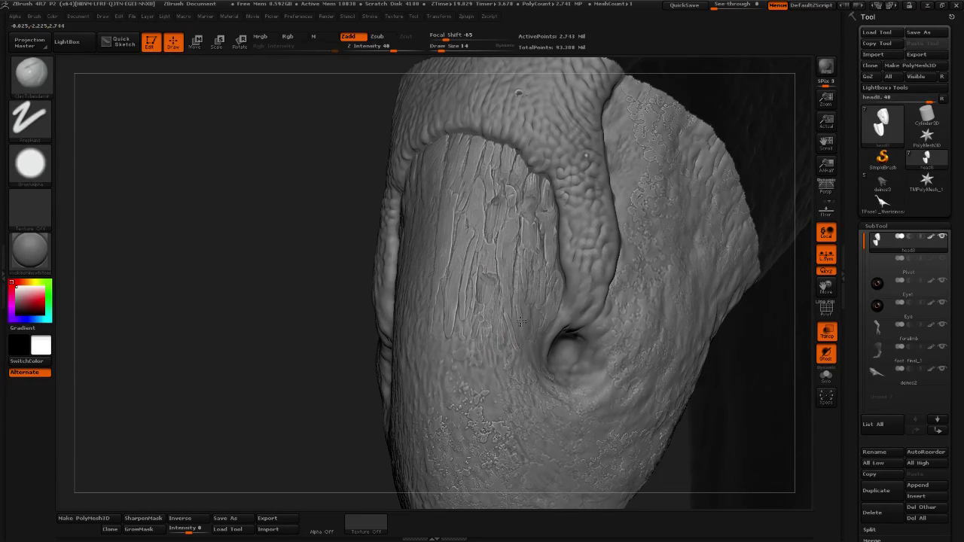
Sculpt lengthwise cracks and narrow raised flakes between the beak's centre and the inner edge of the nostril.
right_drag(521, 310, 534, 323)
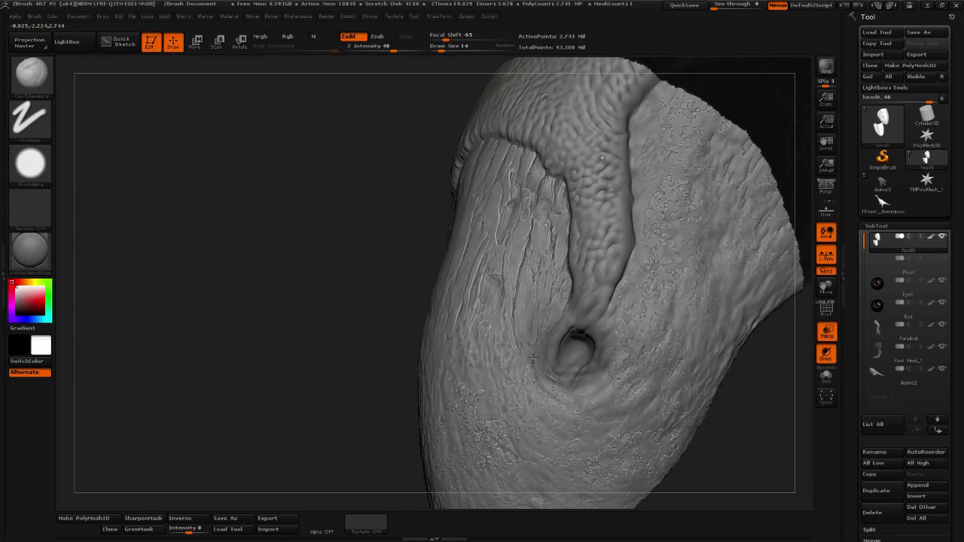
right_drag(536, 364, 538, 369)
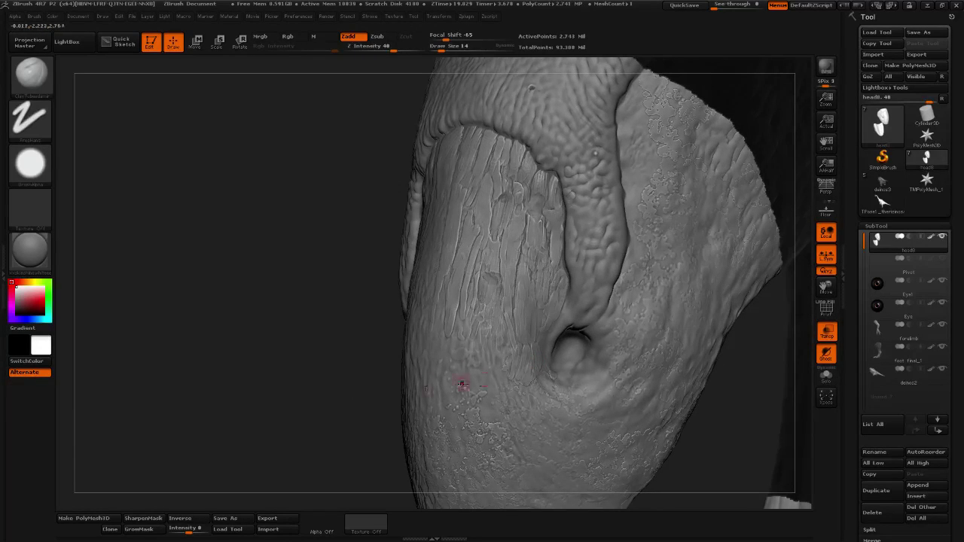
right_drag(458, 387, 533, 357)
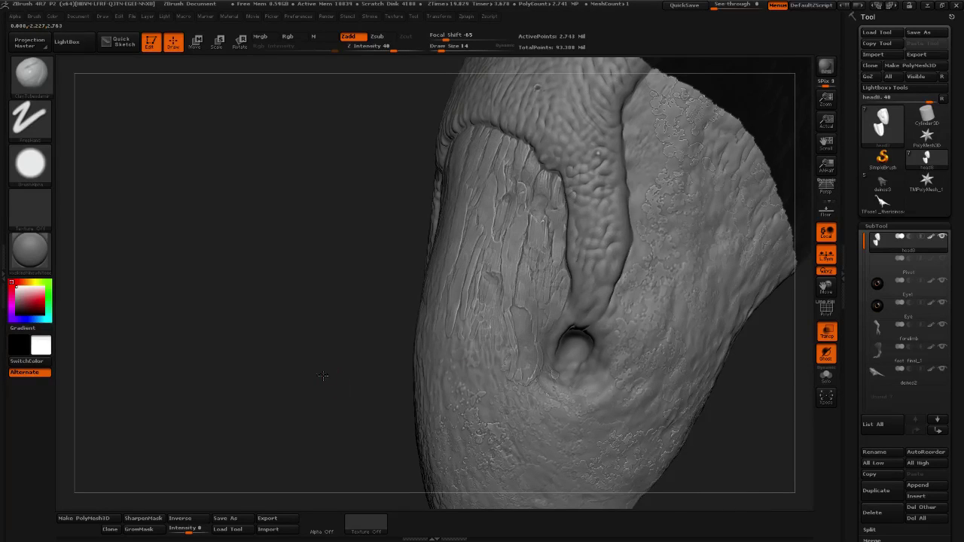
drag(326, 377, 300, 376)
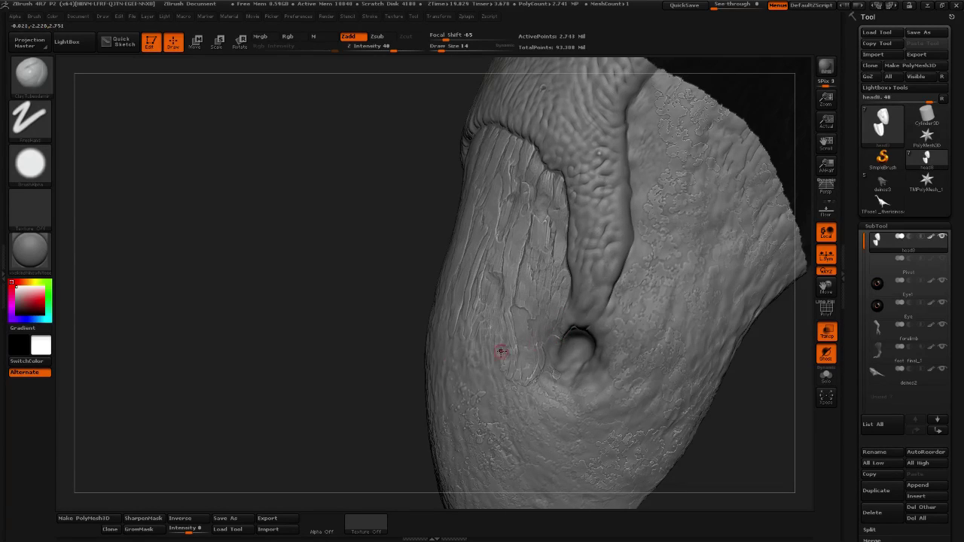
drag(337, 345, 336, 376)
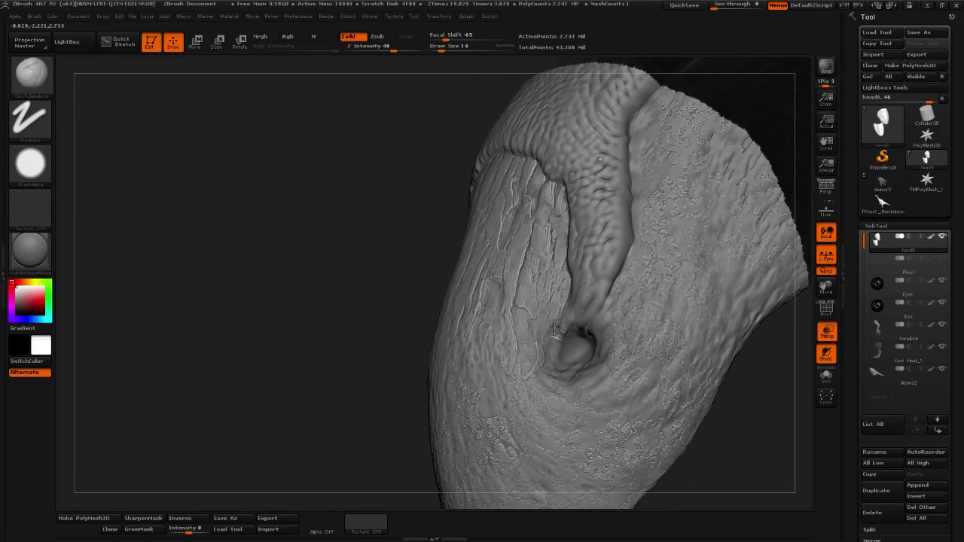
key(shift)
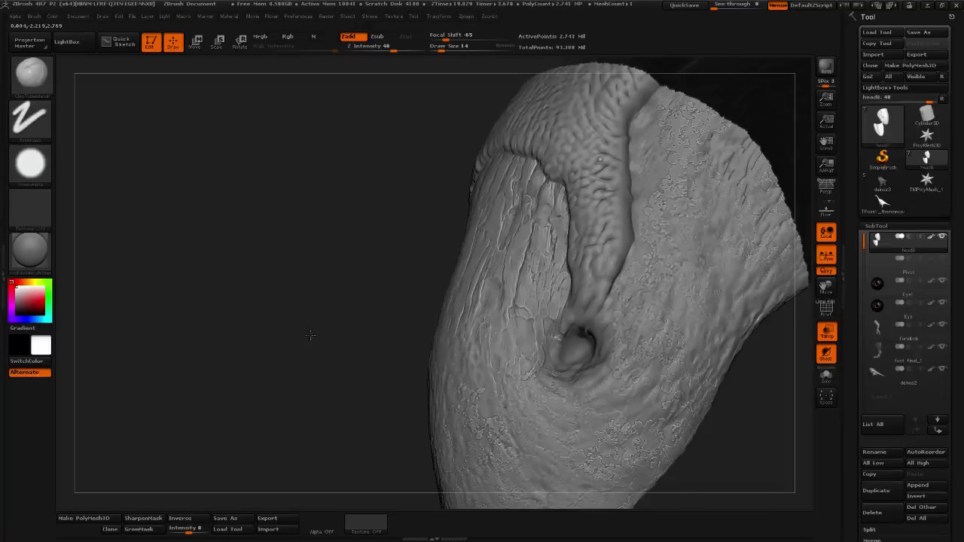
Carve branching crosswise cracks between the lengthwise ones on the opposite side of the beak's top.
mouse_move(312, 335)
mouse_down()
mouse_move(280, 334)
mouse_move(196, 418)
mouse_move(224, 394)
mouse_move(477, 334)
mouse_up()
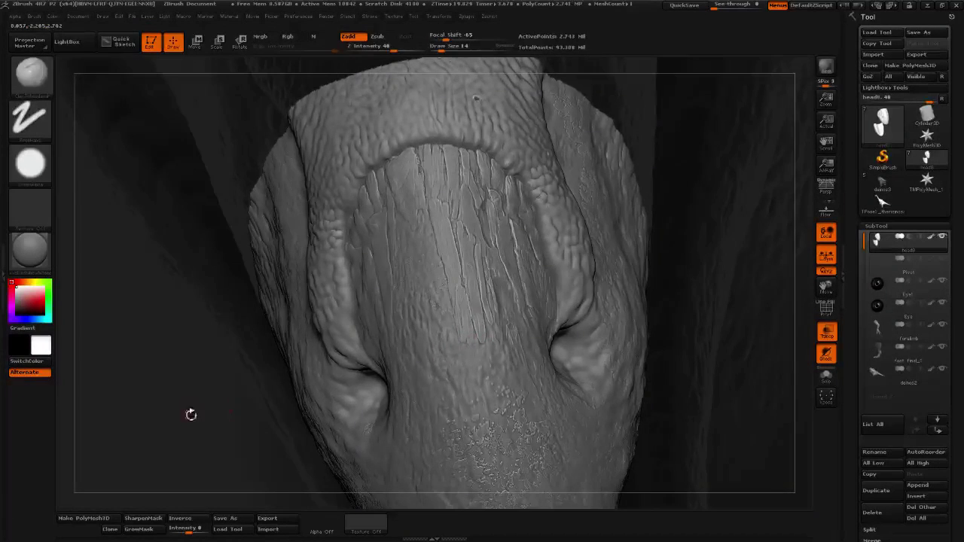
drag(189, 409, 439, 327)
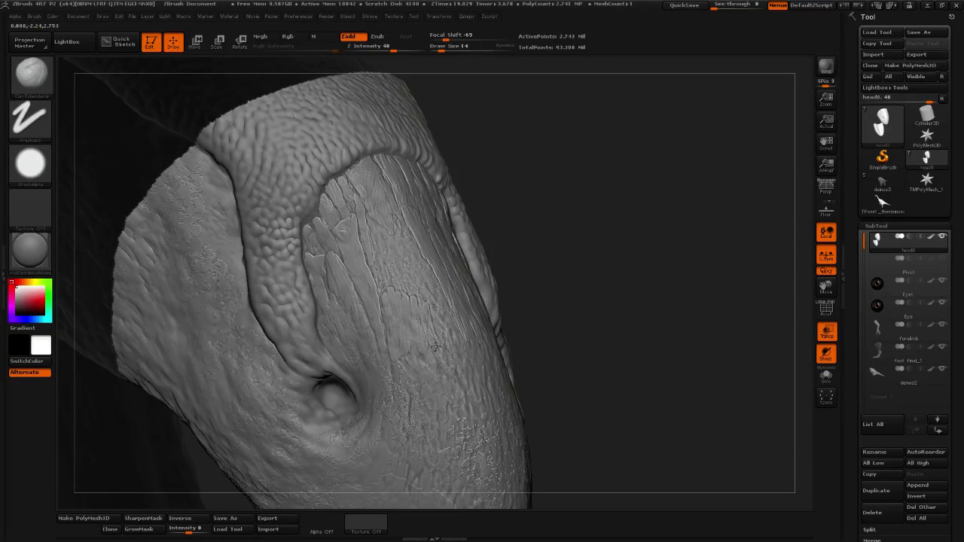
drag(385, 285, 433, 306)
mouse_move(534, 286)
mouse_down()
mouse_move(452, 258)
mouse_move(396, 271)
mouse_move(397, 259)
mouse_move(403, 271)
mouse_move(387, 241)
mouse_move(385, 256)
mouse_up()
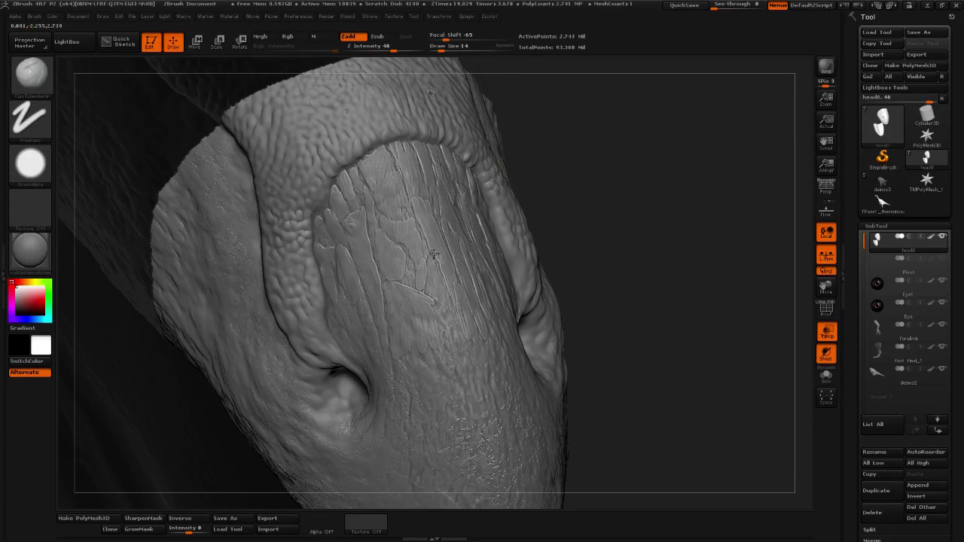
drag(660, 246, 433, 256)
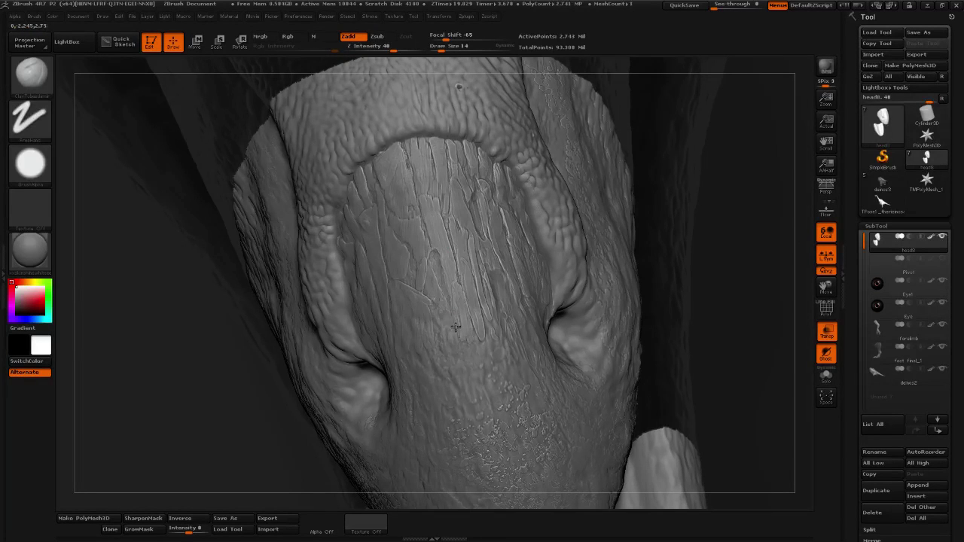
Build up a smooth, jagged-edged keratin plate below the nostril and carve lengthwise cracks above it beside the nostril.
mouse_move(738, 268)
mouse_down()
mouse_move(757, 248)
mouse_move(730, 209)
mouse_move(660, 265)
mouse_move(579, 243)
mouse_up()
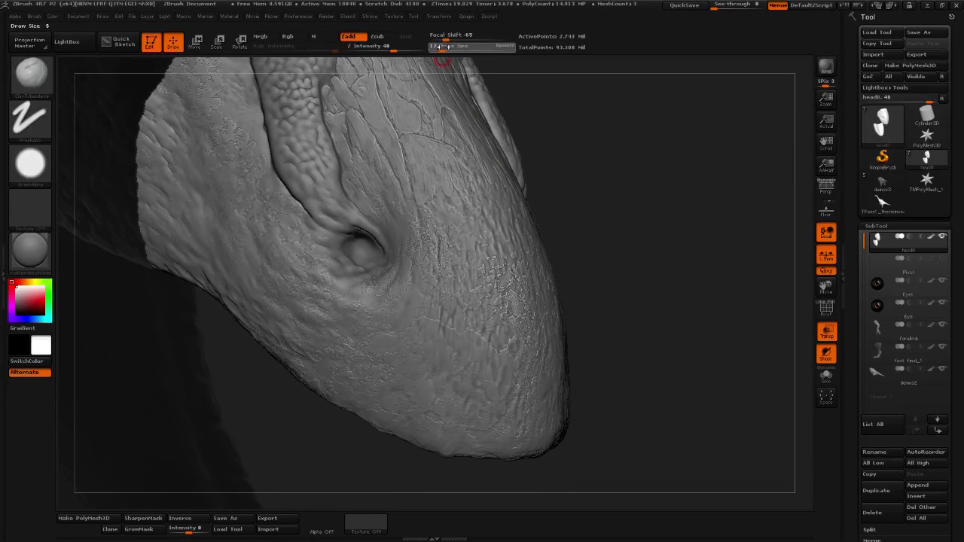
mouse_move(691, 209)
mouse_down()
mouse_move(748, 226)
mouse_move(601, 239)
mouse_move(520, 263)
mouse_up()
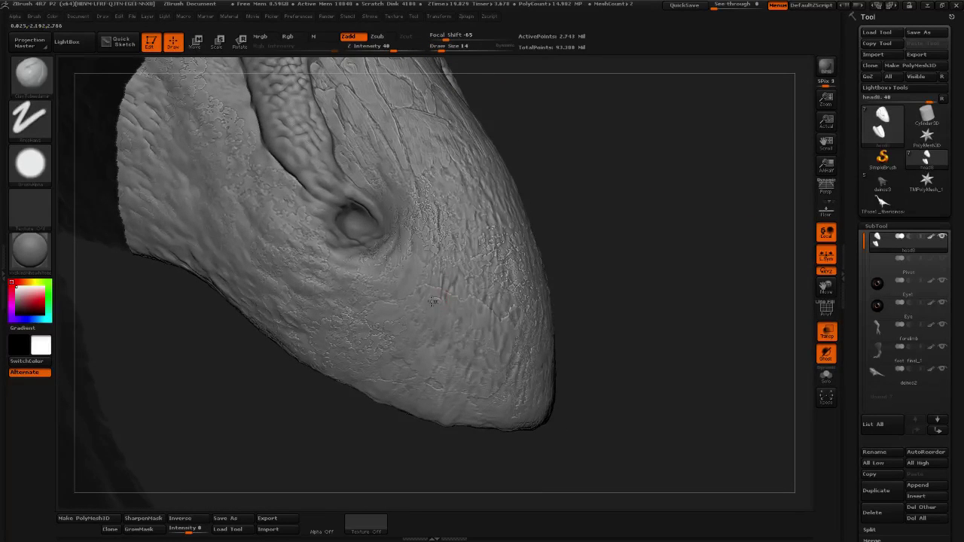
mouse_move(428, 295)
mouse_down()
mouse_move(479, 309)
mouse_move(491, 326)
mouse_up()
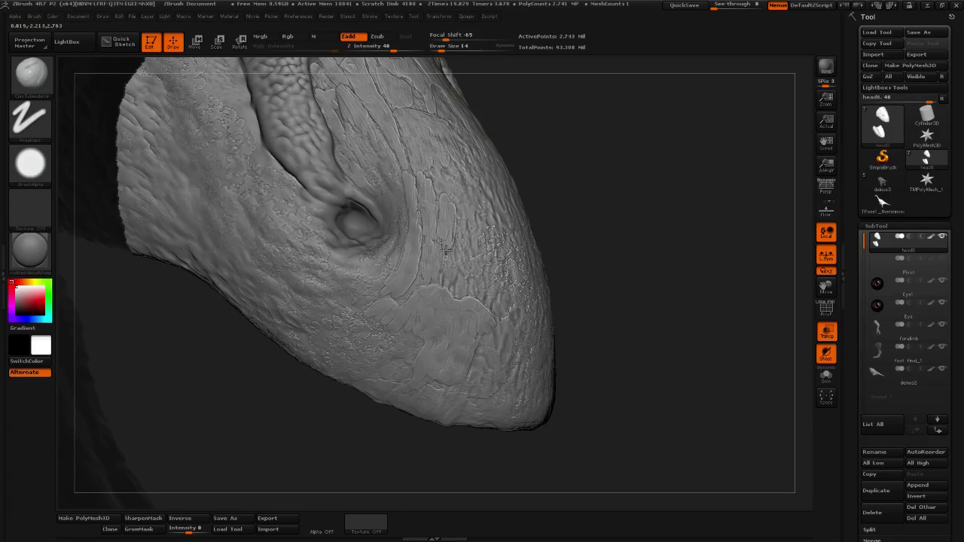
mouse_move(442, 213)
mouse_down()
mouse_move(444, 197)
mouse_move(450, 252)
mouse_move(447, 185)
mouse_up()
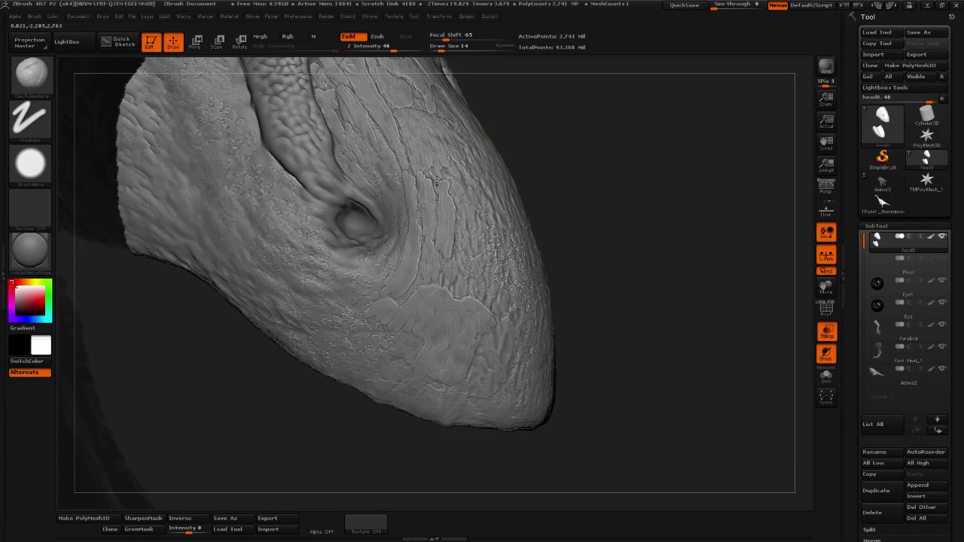
right_drag(483, 174, 455, 172)
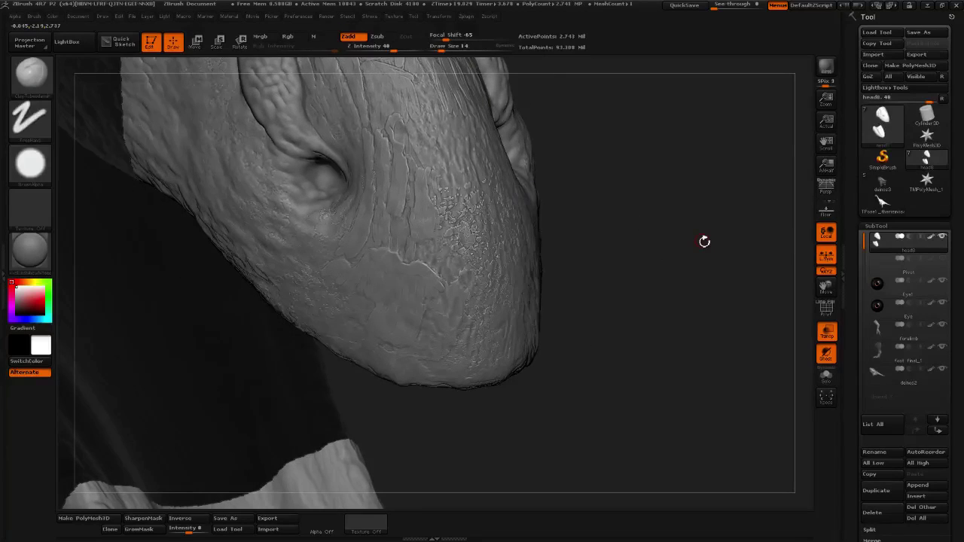
Extend the plate's jagged edge and small cracks towards the centreline on the lower front of the beak.
mouse_move(662, 282)
mouse_down()
mouse_move(631, 280)
mouse_move(647, 287)
mouse_move(408, 349)
mouse_up()
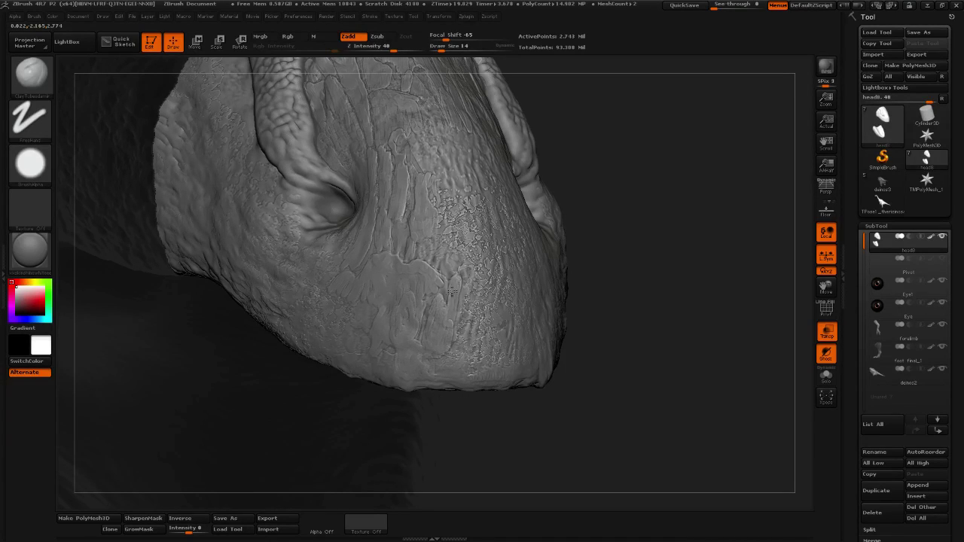
mouse_move(463, 289)
mouse_down()
mouse_move(464, 271)
mouse_move(476, 285)
mouse_up()
drag(632, 267, 591, 270)
right_drag(463, 288, 454, 292)
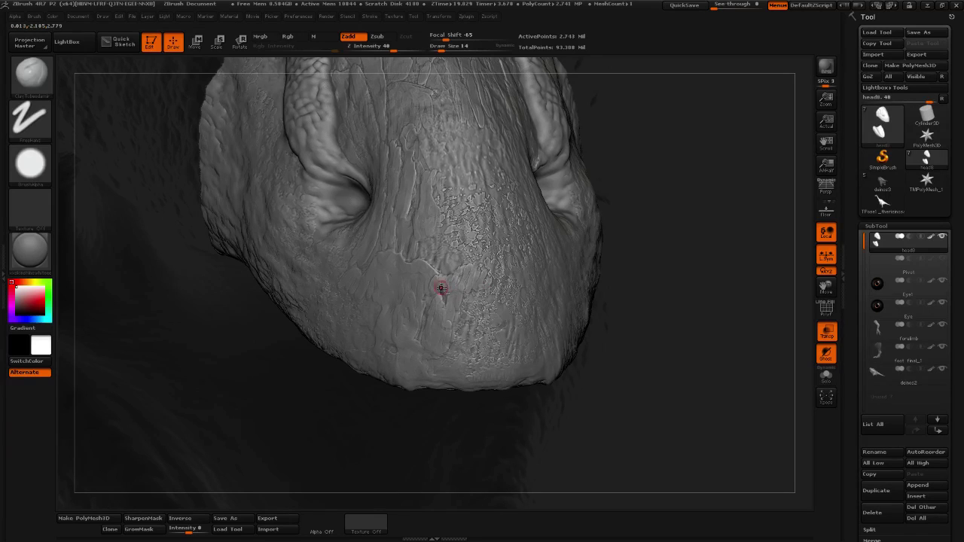
drag(647, 286, 763, 281)
alt+drag(643, 252, 634, 279)
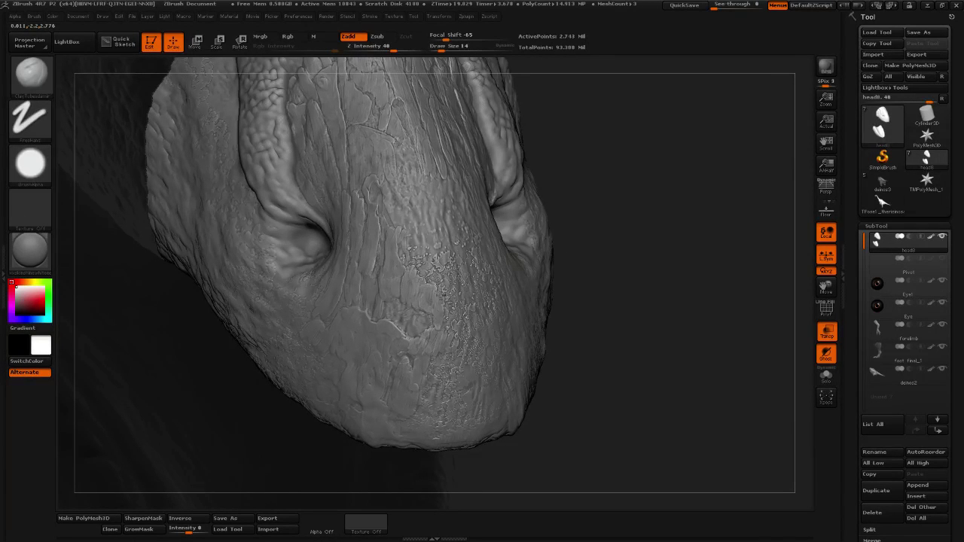
Cover the pitted area at the centre of the lower beak with irregular, flat keratin plates.
drag(638, 287, 453, 298)
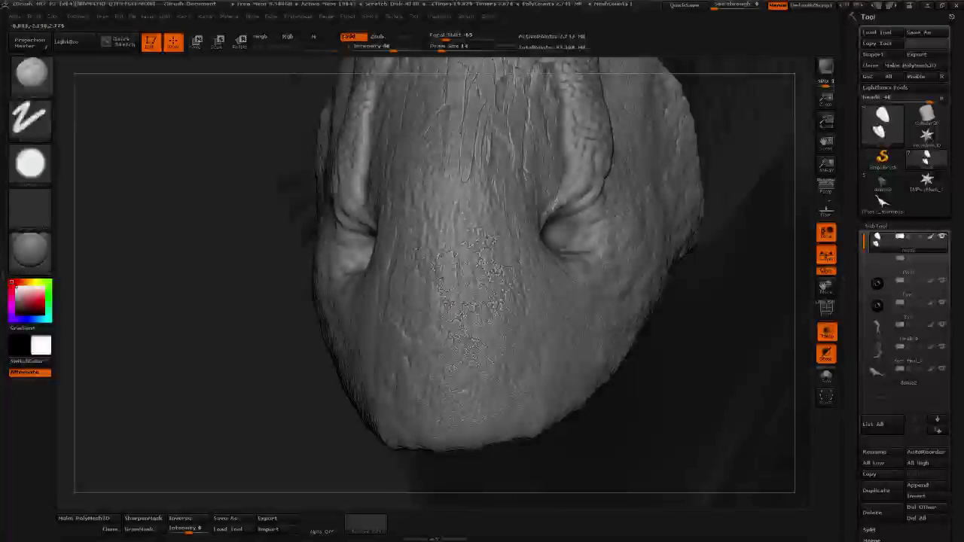
mouse_move(460, 261)
mouse_down()
mouse_move(447, 273)
mouse_move(460, 263)
mouse_move(463, 276)
mouse_move(480, 269)
mouse_up()
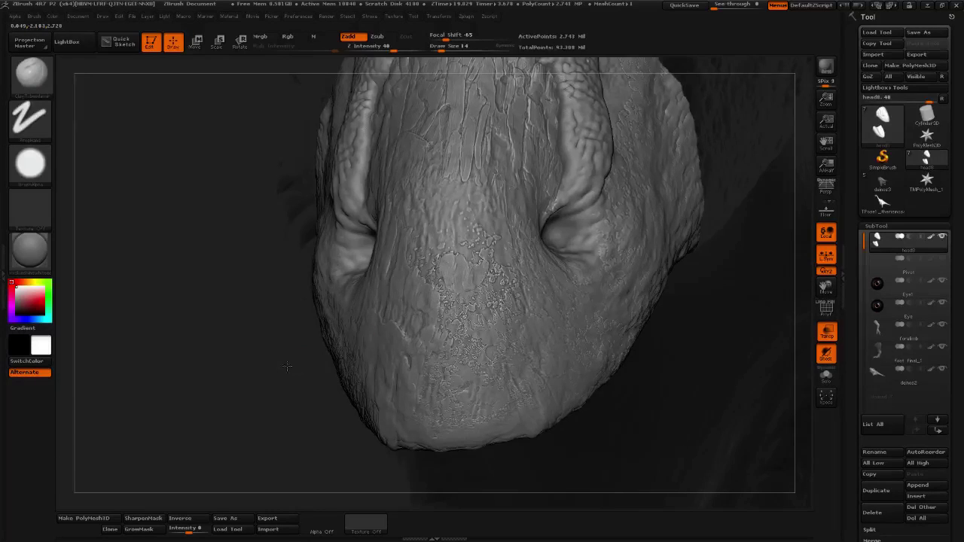
drag(288, 367, 520, 273)
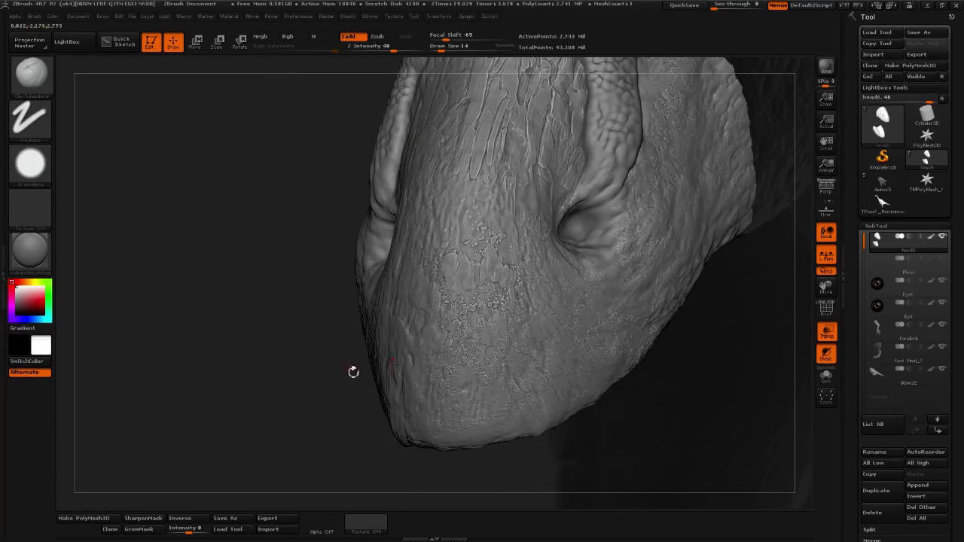
drag(353, 370, 481, 312)
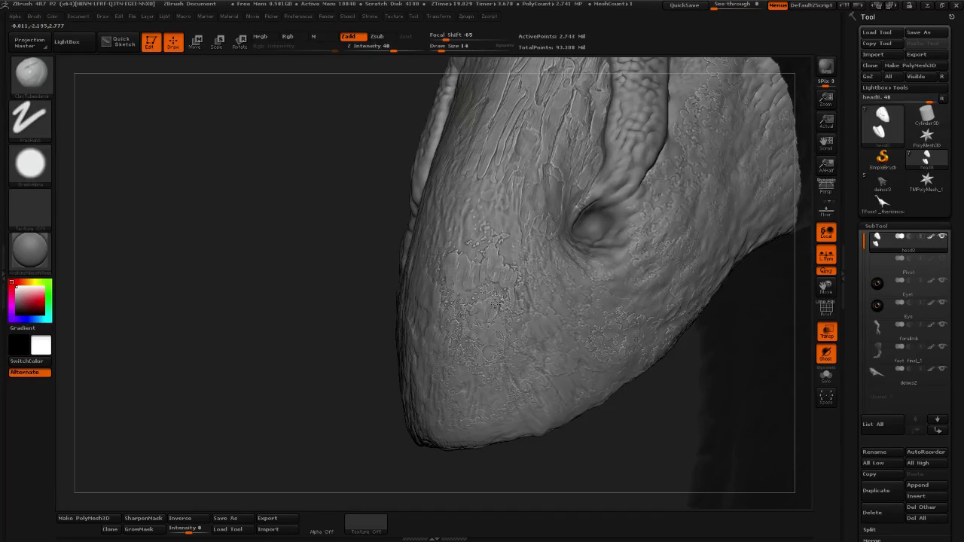
mouse_move(518, 317)
mouse_down()
mouse_move(503, 339)
mouse_move(486, 333)
mouse_move(474, 357)
mouse_move(485, 319)
mouse_up()
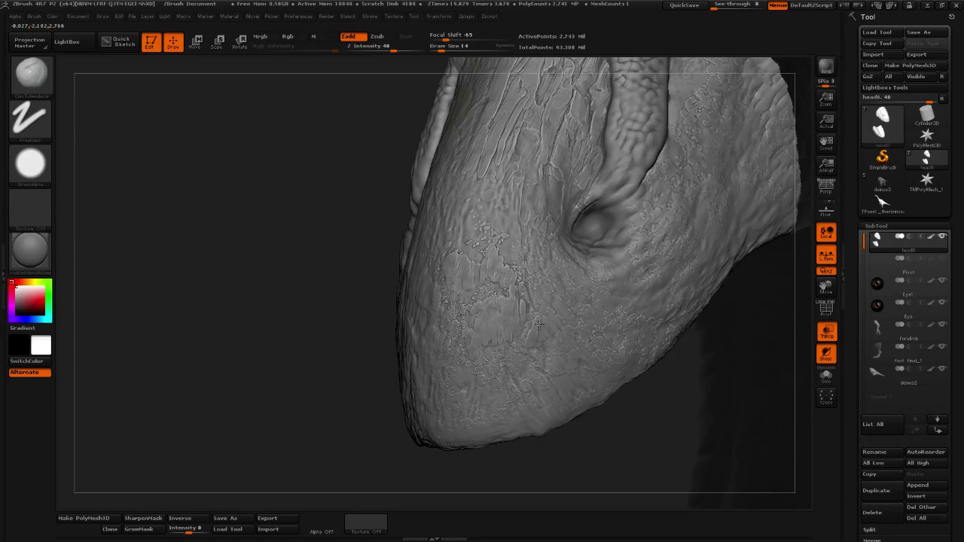
Sculpt cracks and flakes on the beak's side below the other nostril and join the plates to the long cracks above.
mouse_move(286, 404)
mouse_down()
mouse_move(557, 341)
mouse_move(531, 335)
mouse_move(535, 328)
mouse_move(576, 334)
mouse_move(547, 369)
mouse_move(598, 356)
mouse_move(607, 366)
mouse_up()
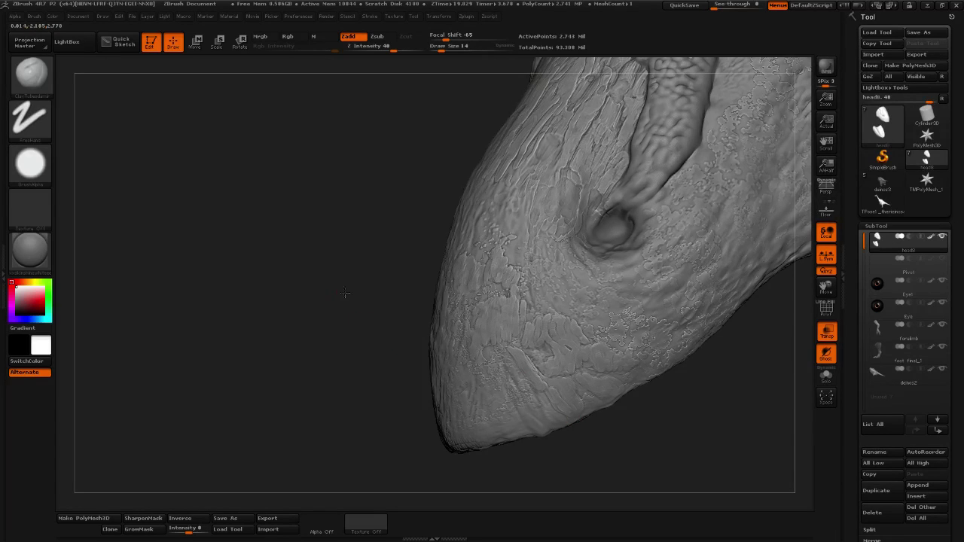
drag(344, 295, 523, 315)
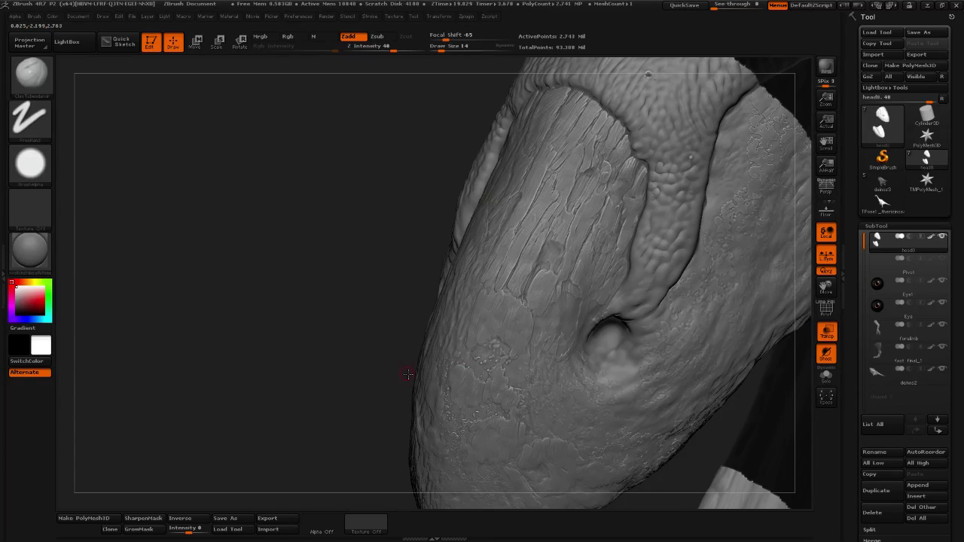
mouse_move(280, 316)
alt+mouse_down()
mouse_move(339, 375)
mouse_move(527, 354)
mouse_move(656, 323)
mouse_move(251, 92)
alt+mouse_up()
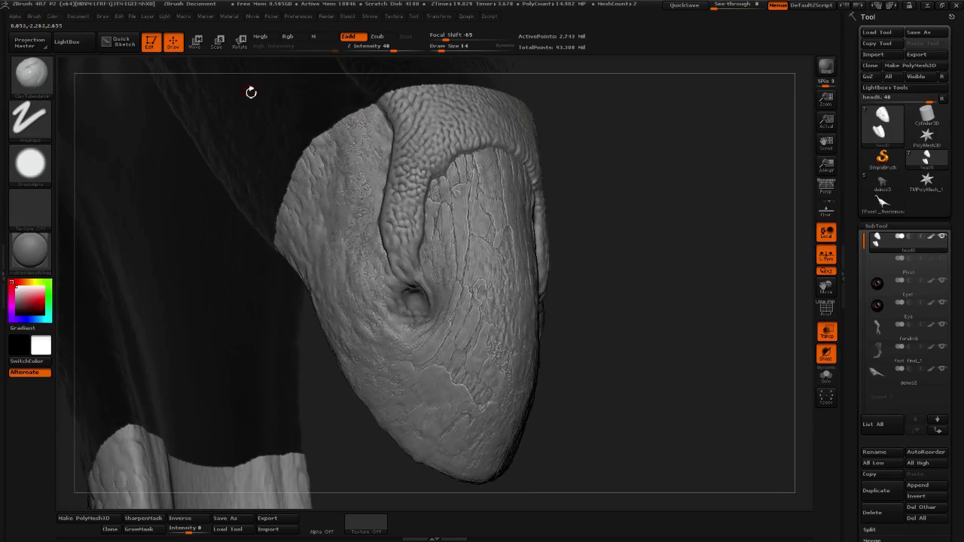
Flatten the raised keratin on the front of the beak and below the nostril with TrimDynamic at draw size 26 and focal shift -44.
click(41, 75)
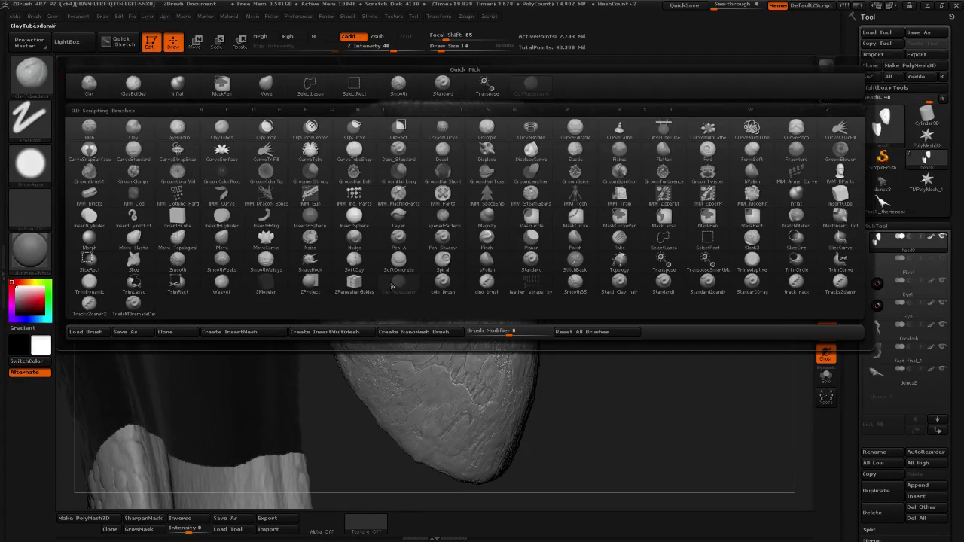
click(88, 283)
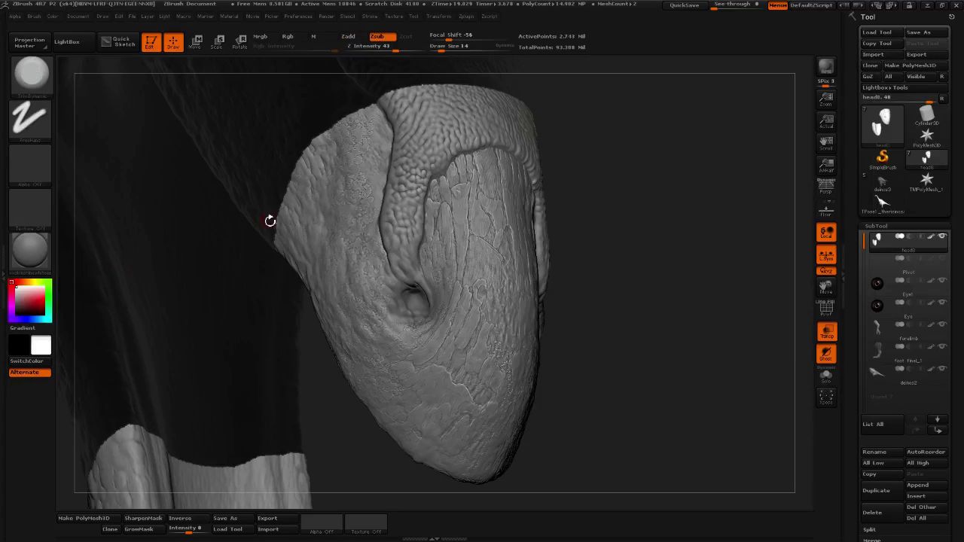
drag(593, 123, 558, 123)
click(449, 48)
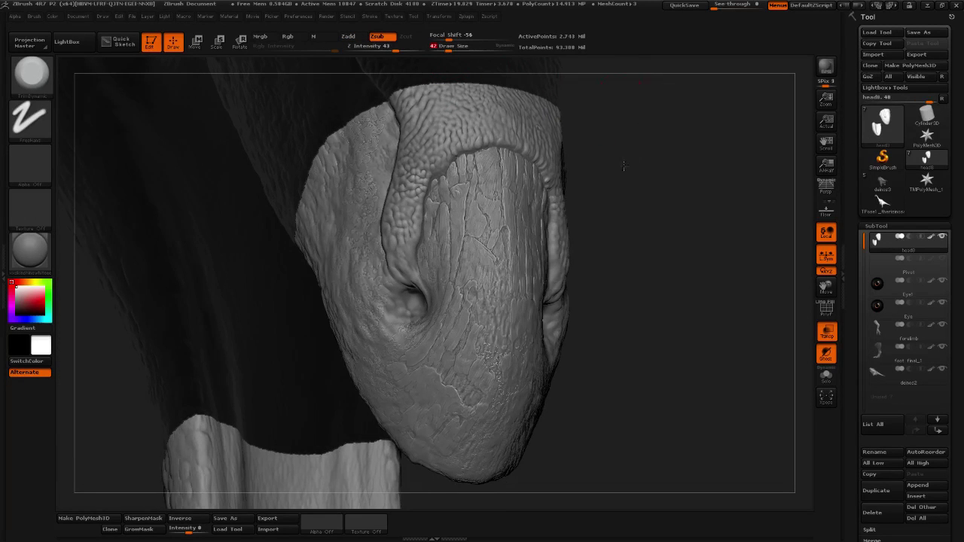
alt+drag(623, 166, 600, 209)
mouse_move(443, 243)
mouse_down()
mouse_move(449, 257)
mouse_move(437, 249)
mouse_up()
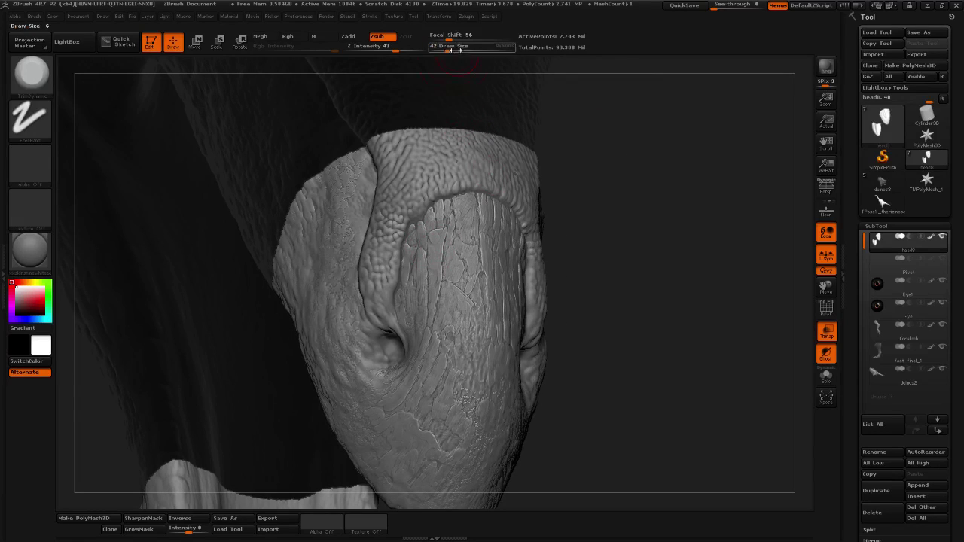
click(448, 50)
drag(609, 137, 581, 133)
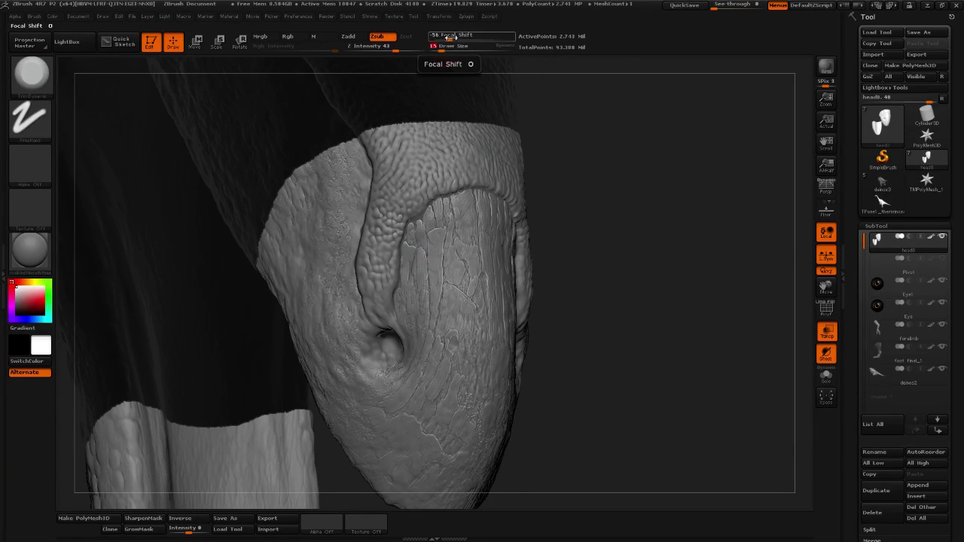
drag(450, 37, 443, 50)
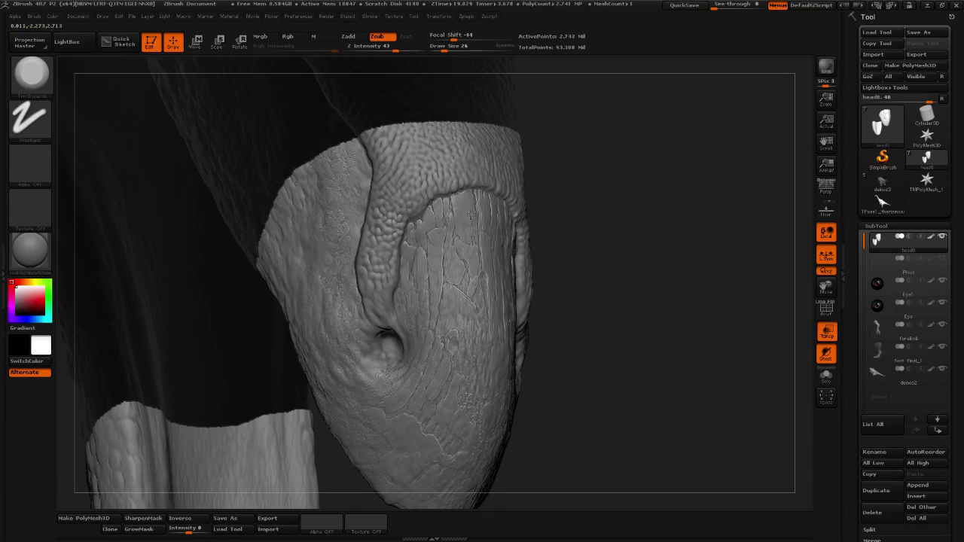
drag(657, 236, 637, 227)
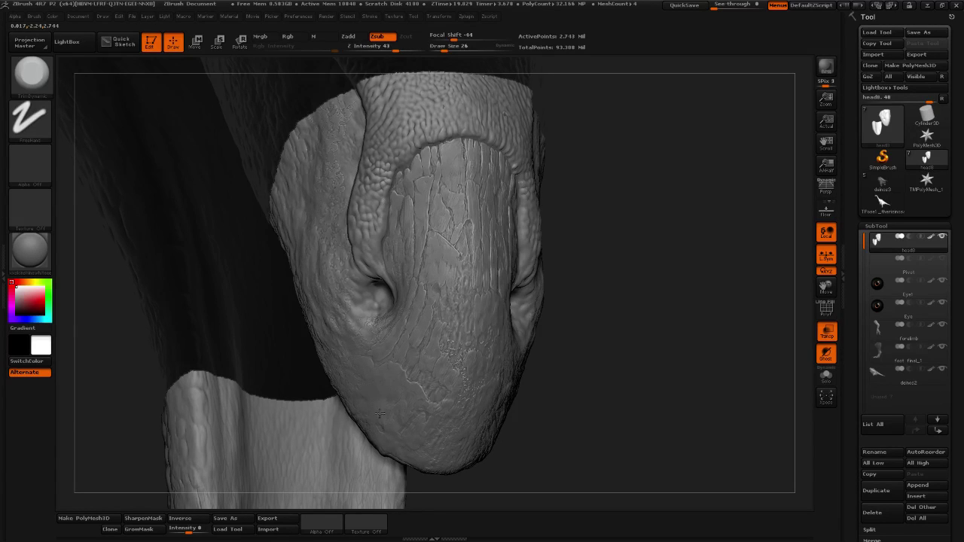
drag(650, 298, 301, 295)
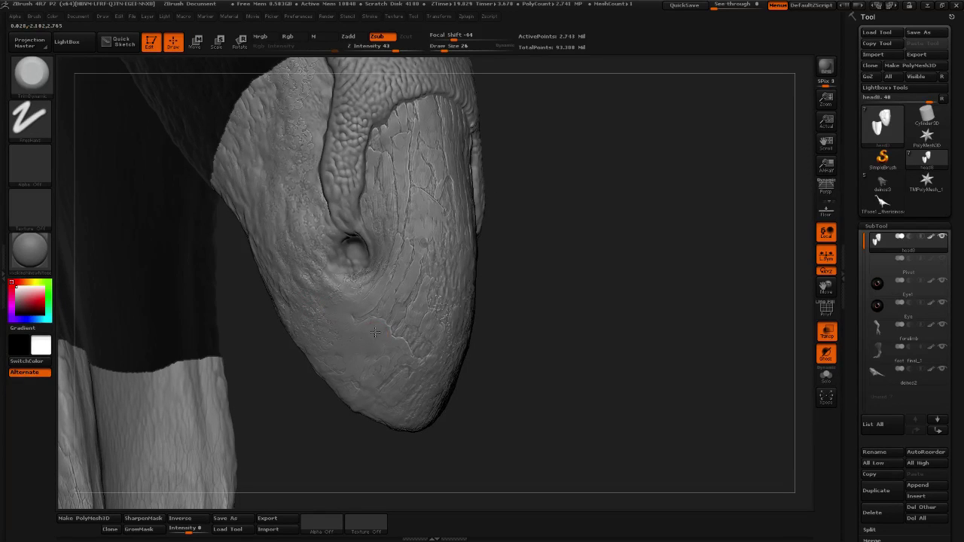
drag(607, 343, 410, 404)
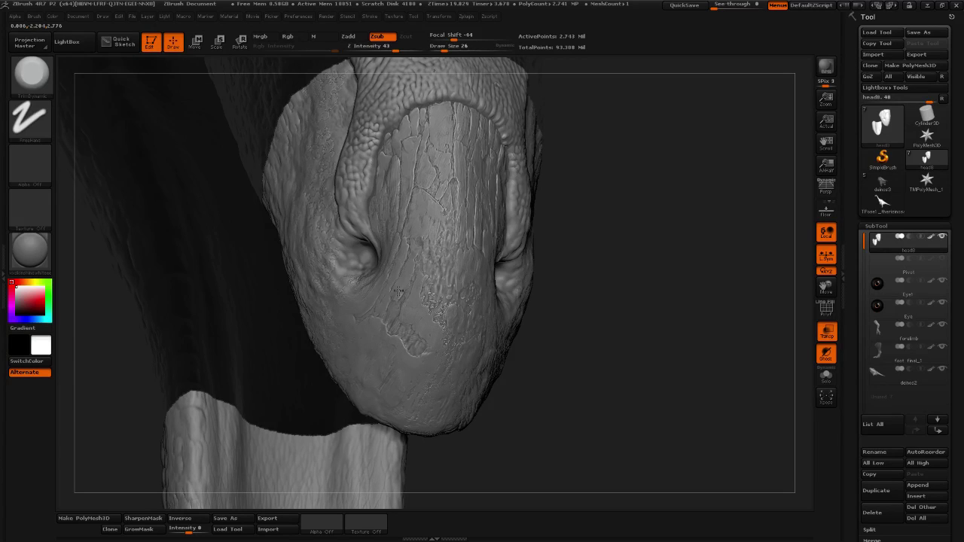
drag(641, 222, 432, 232)
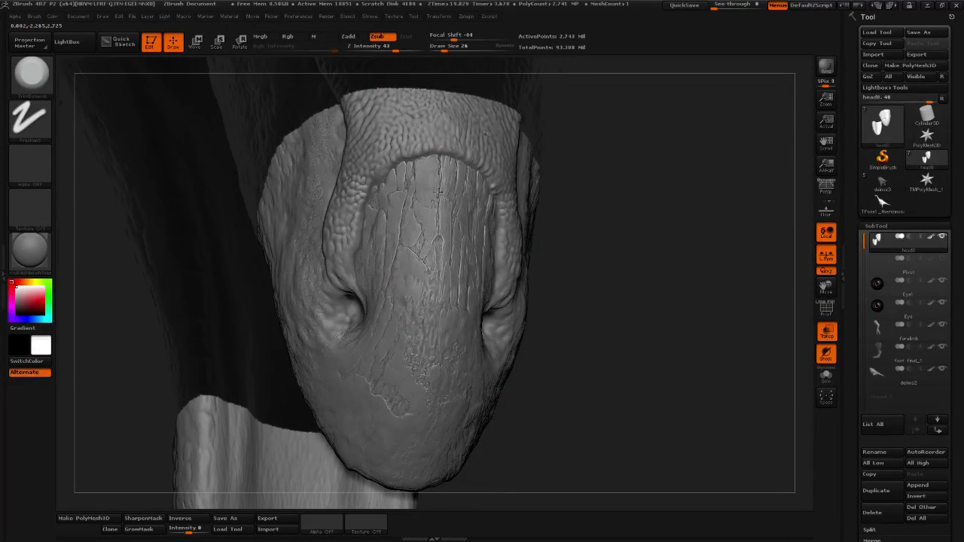
Trim the plate edges and rough skin flat around the other nostril, along the upper cracks and on both sides of the beak.
drag(531, 200, 450, 195)
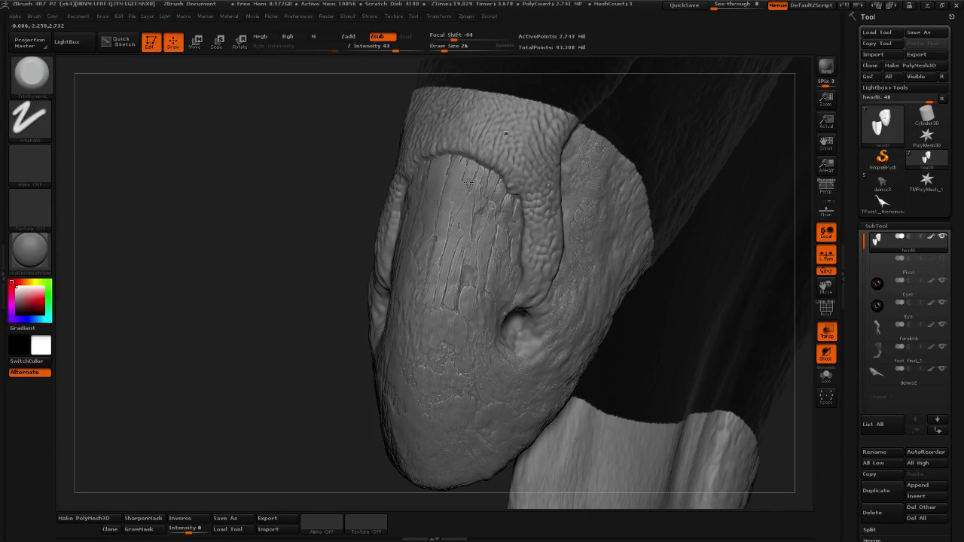
drag(390, 338, 437, 292)
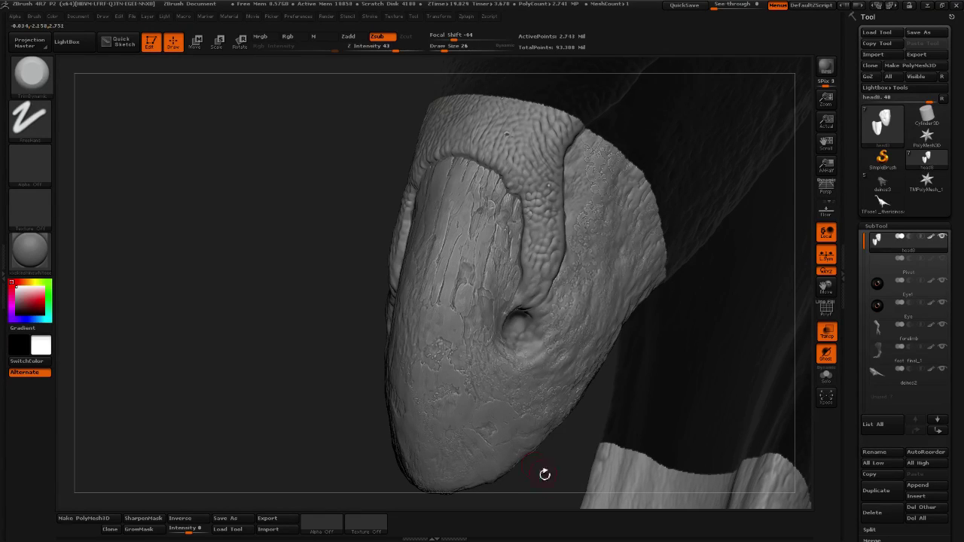
drag(544, 473, 510, 327)
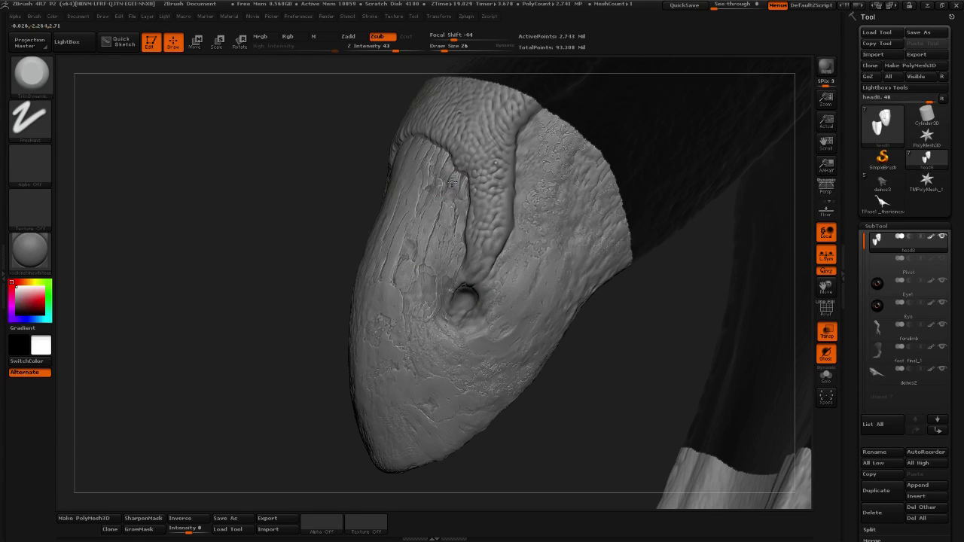
drag(226, 368, 386, 325)
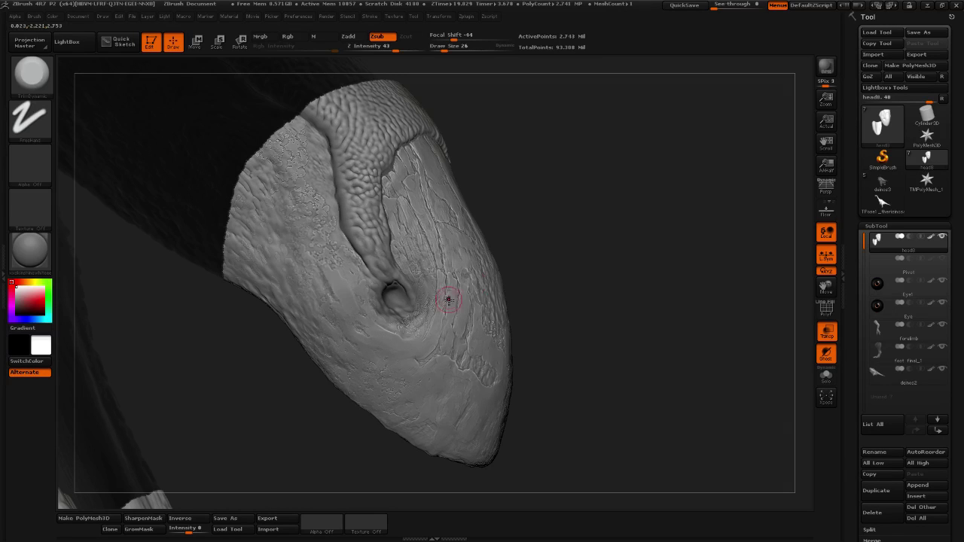
drag(670, 297, 640, 292)
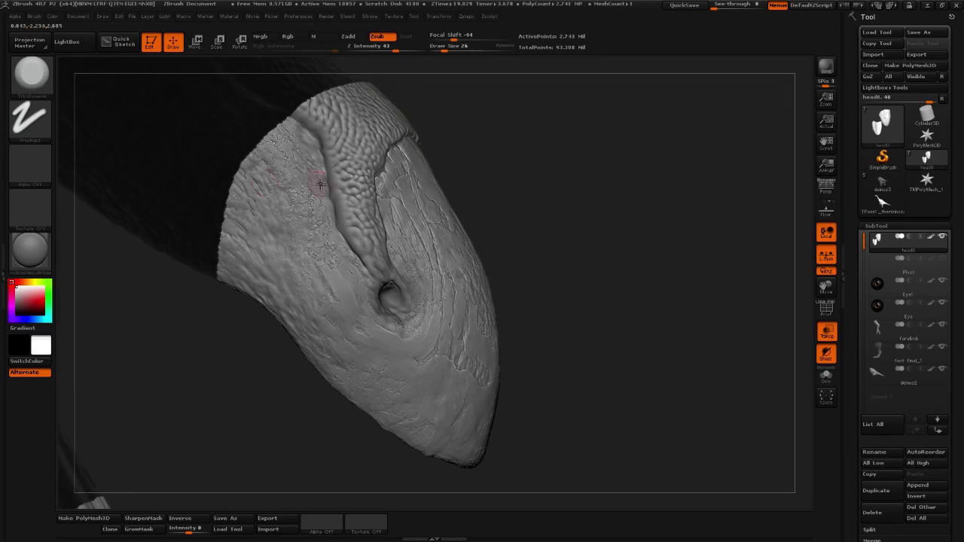
Sculpt elongated keratin plates behind the nostril using the customised ClayTubes brush at draw size 14 and Z intensity 31.
click(30, 73)
click(574, 86)
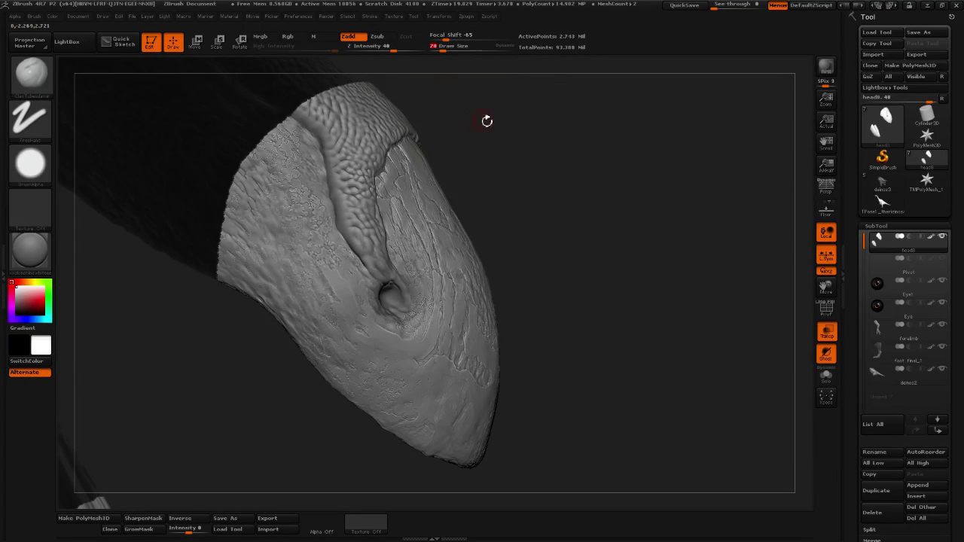
alt+drag(499, 125, 512, 180)
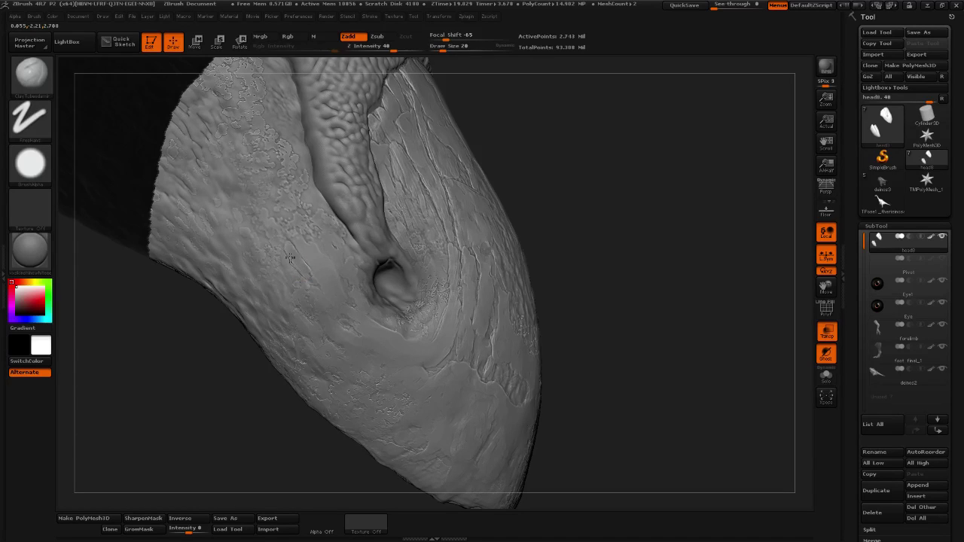
drag(447, 49, 387, 48)
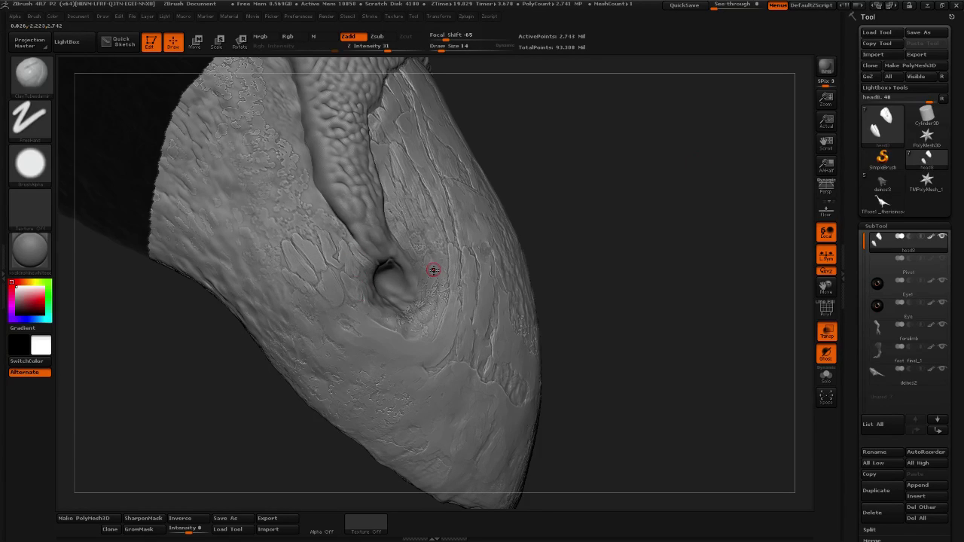
mouse_move(697, 213)
mouse_down()
mouse_move(708, 218)
mouse_move(690, 213)
mouse_move(690, 185)
mouse_up()
mouse_move(623, 232)
mouse_down()
mouse_move(615, 241)
mouse_move(349, 216)
mouse_up()
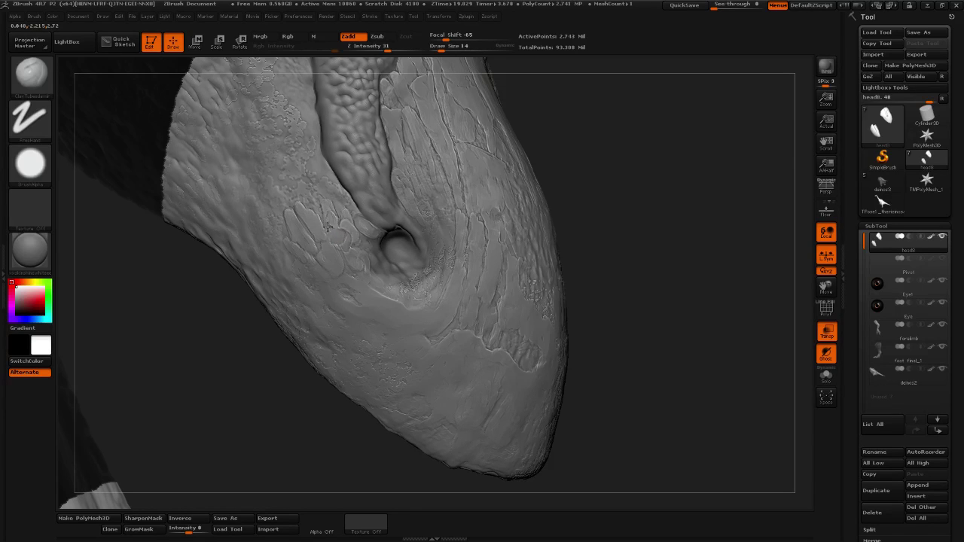
key(shift)
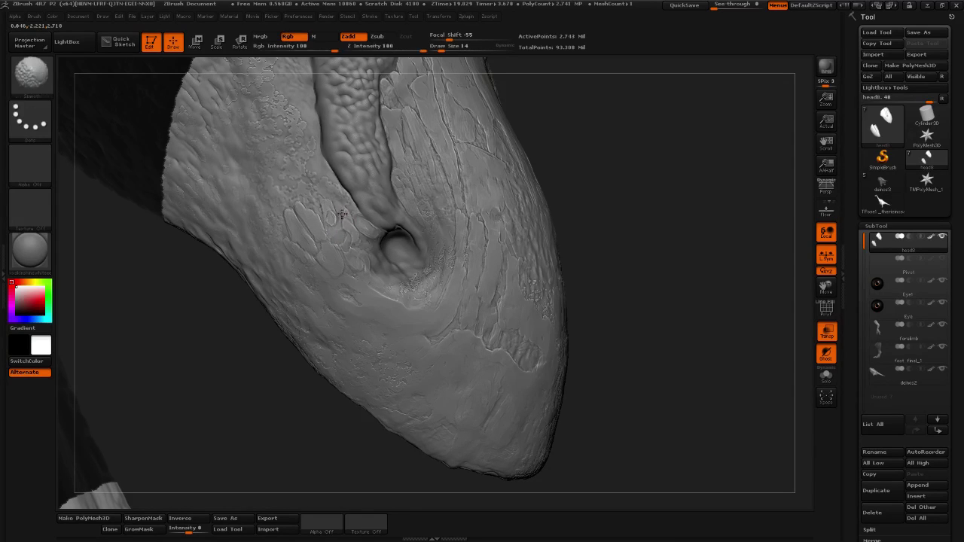
key(2)
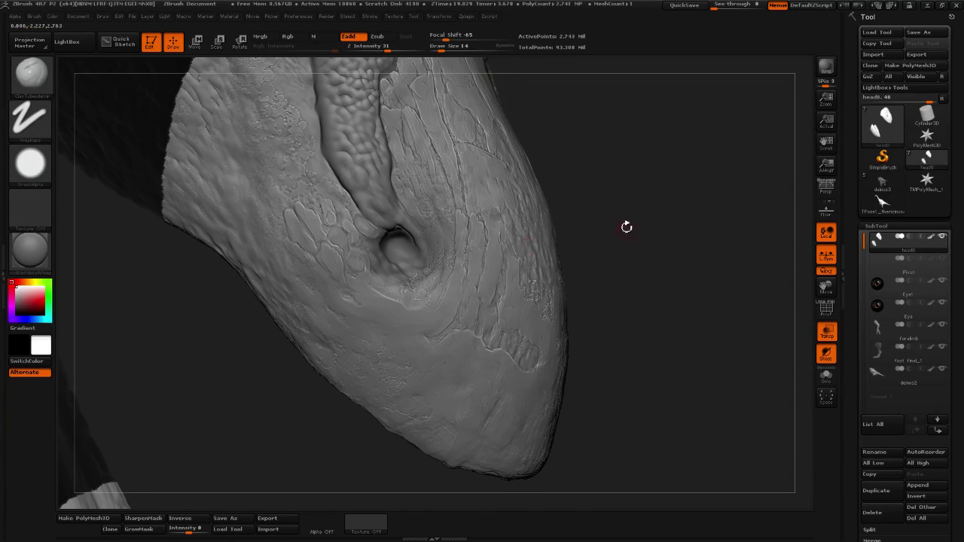
Add curved cracks and layered flakes wrapping below the nostril and connect them to the elongated plates behind it.
alt+drag(626, 224, 608, 186)
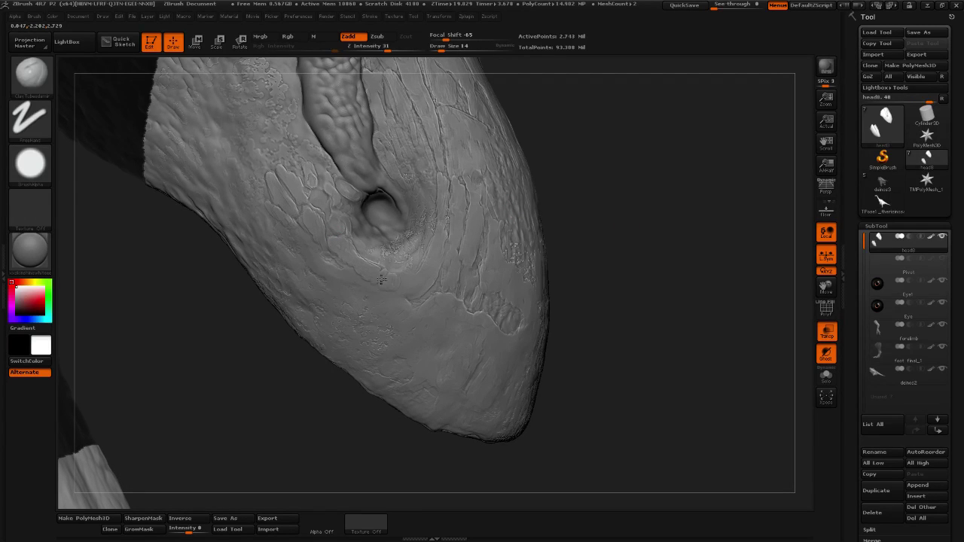
drag(377, 289, 424, 277)
mouse_move(613, 181)
alt+mouse_down()
mouse_move(648, 213)
mouse_move(633, 225)
alt+mouse_up()
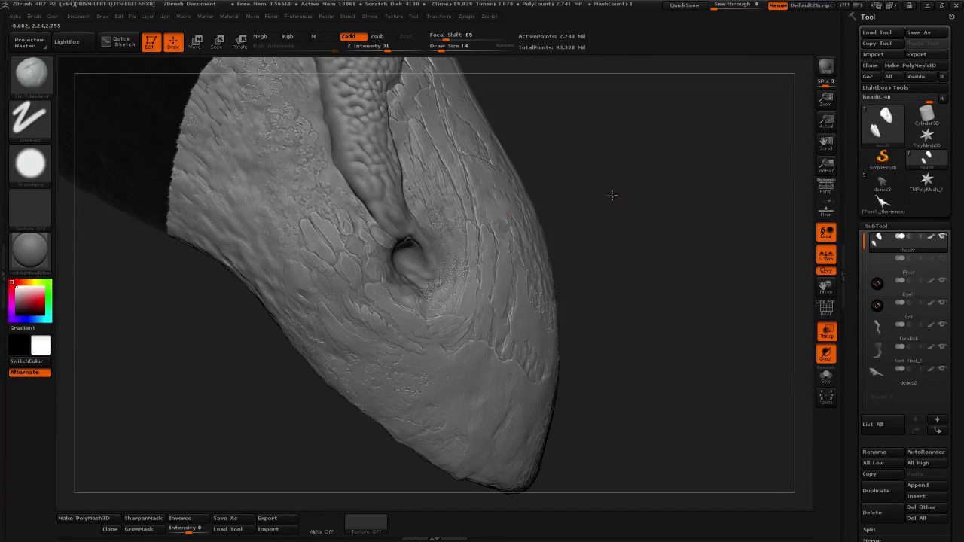
alt+drag(609, 196, 596, 179)
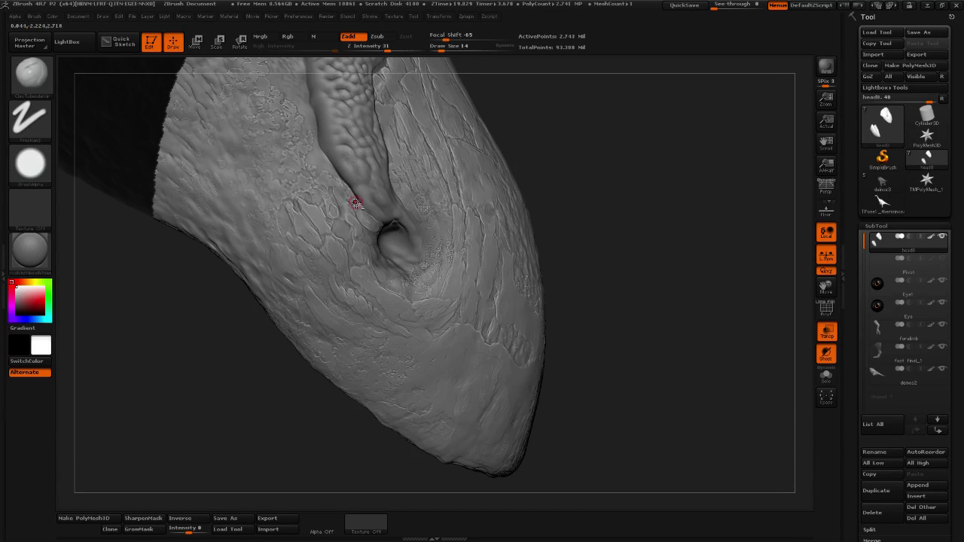
Sculpt long, cracked keratin plates behind the opposite nostril, sweeping beneath it towards the beak's lower edge.
mouse_move(607, 216)
mouse_down()
mouse_move(531, 260)
mouse_move(569, 294)
mouse_move(429, 238)
mouse_move(390, 213)
mouse_move(399, 207)
mouse_up()
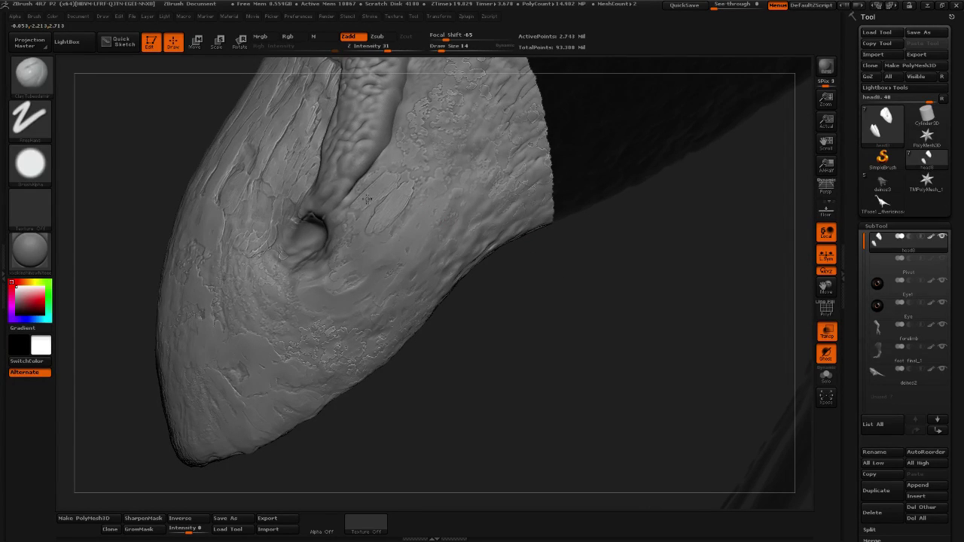
mouse_move(371, 182)
mouse_down()
mouse_move(353, 189)
mouse_move(366, 181)
mouse_up()
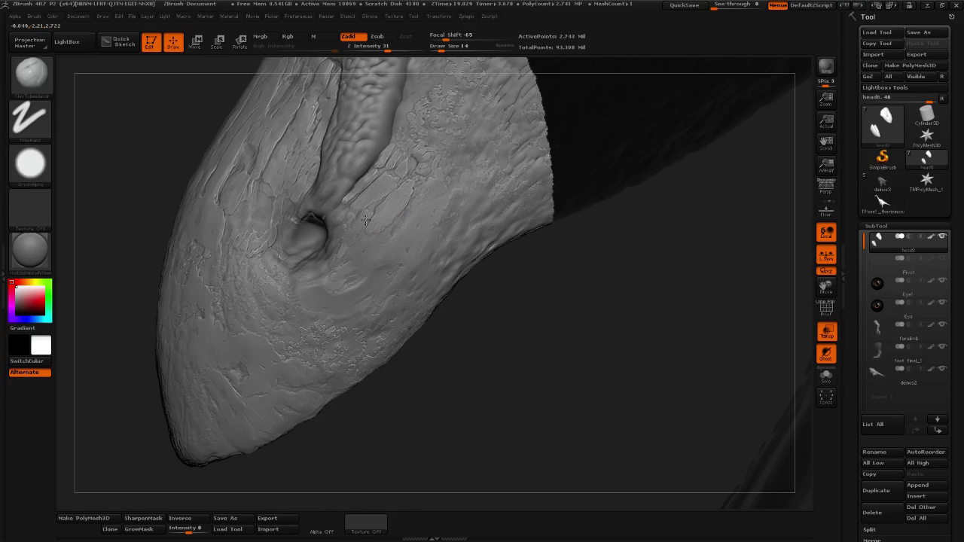
drag(488, 307, 318, 282)
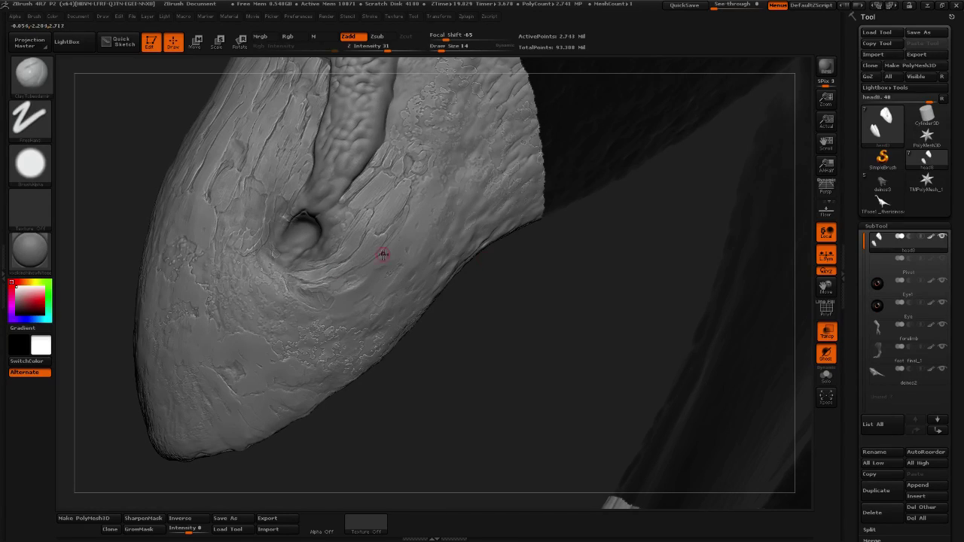
drag(533, 312, 482, 299)
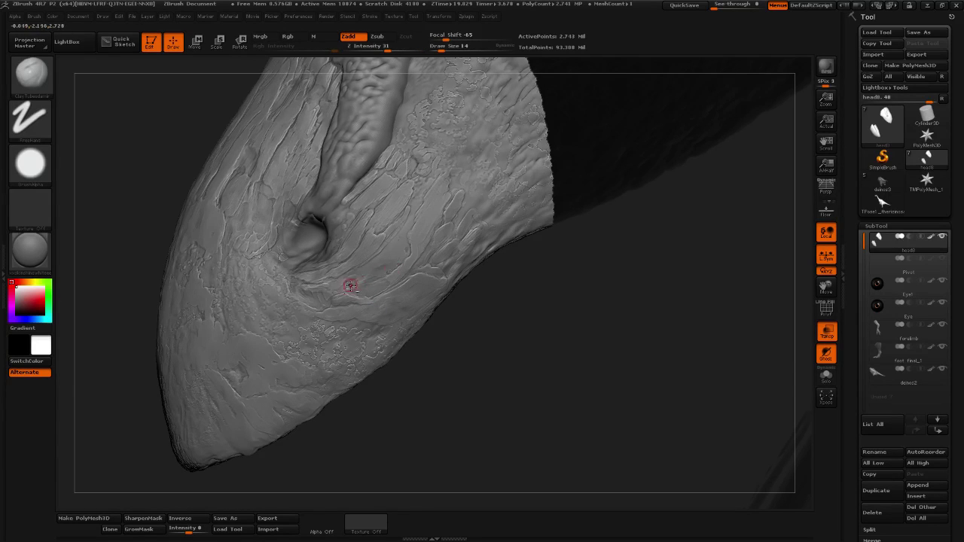
Build diagonal ridges and flakes on the beak's lower side near the tip and carve lengthwise cracks across the adjoining front.
drag(469, 336, 341, 348)
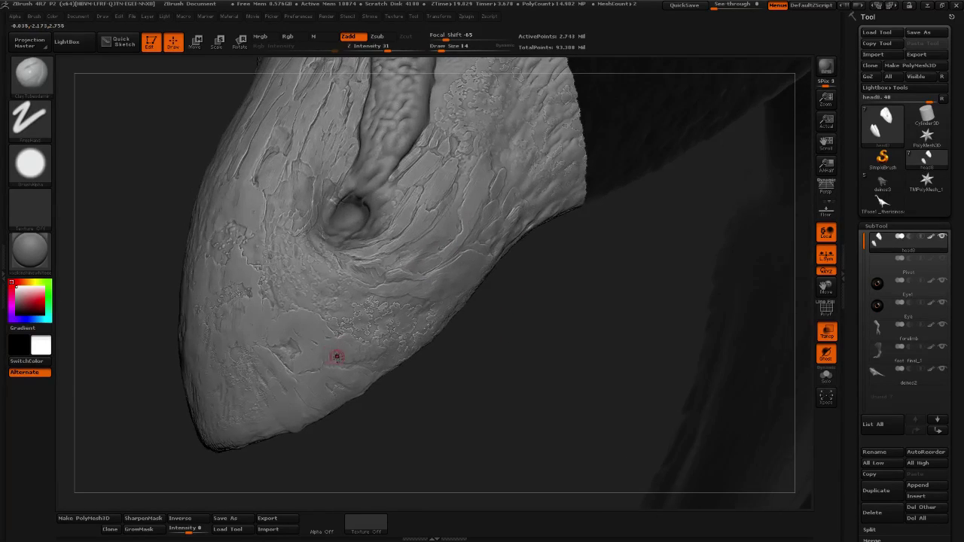
mouse_move(293, 376)
mouse_down()
mouse_move(333, 373)
mouse_move(281, 379)
mouse_move(278, 393)
mouse_up()
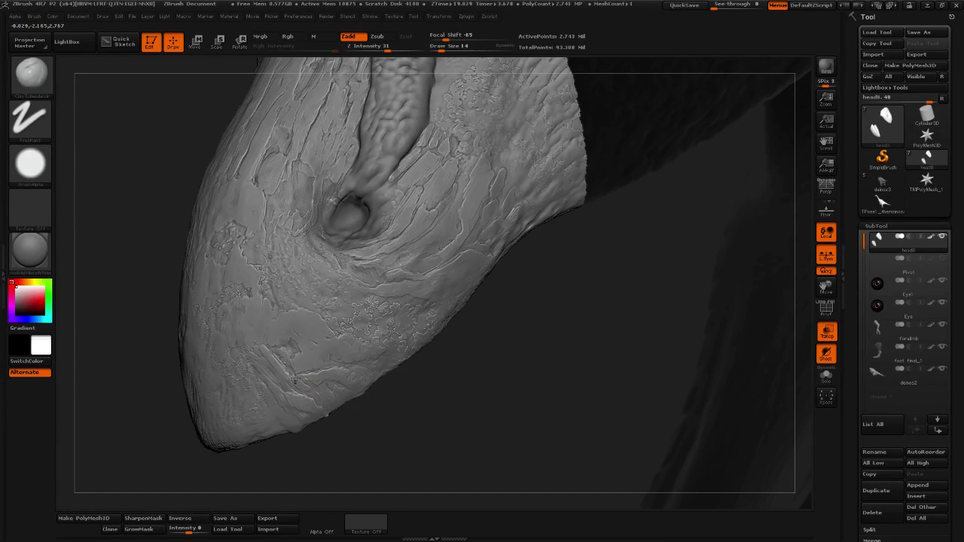
alt+drag(361, 415, 451, 439)
mouse_move(450, 432)
mouse_down()
mouse_move(476, 421)
mouse_move(351, 396)
mouse_up()
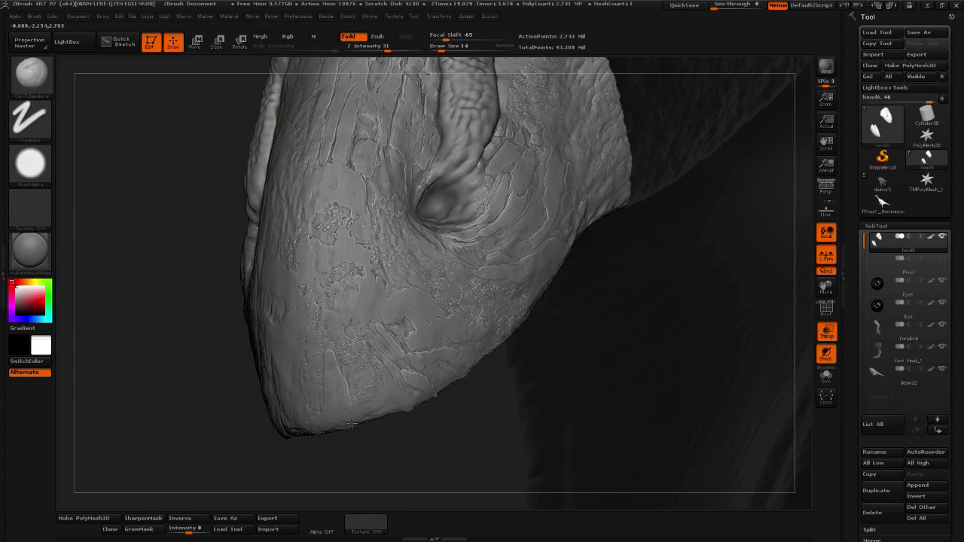
mouse_move(329, 373)
mouse_down()
mouse_move(325, 304)
mouse_move(318, 384)
mouse_move(308, 277)
mouse_up()
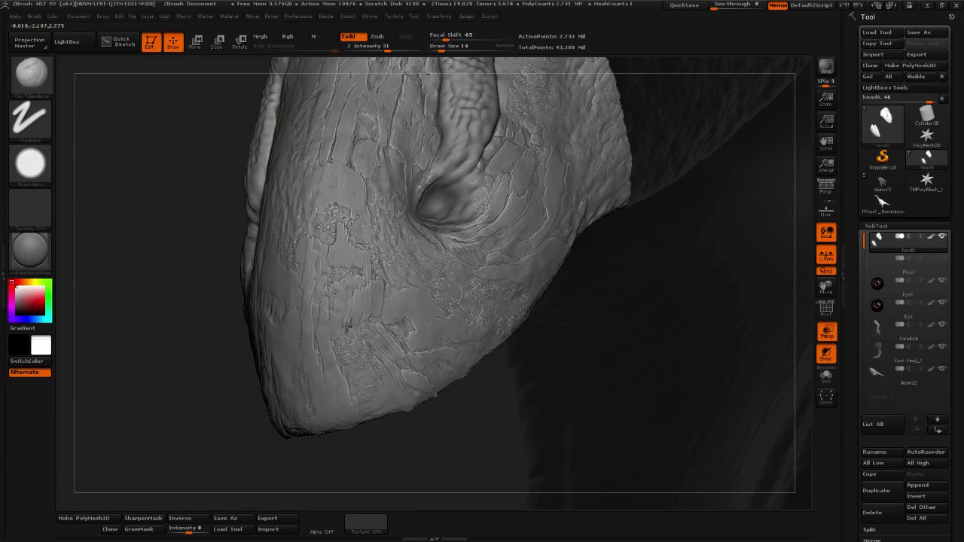
Sculpt small, irregular plates along the pitted area below the nostril and blend them into the cracks towards the front.
drag(458, 406, 350, 315)
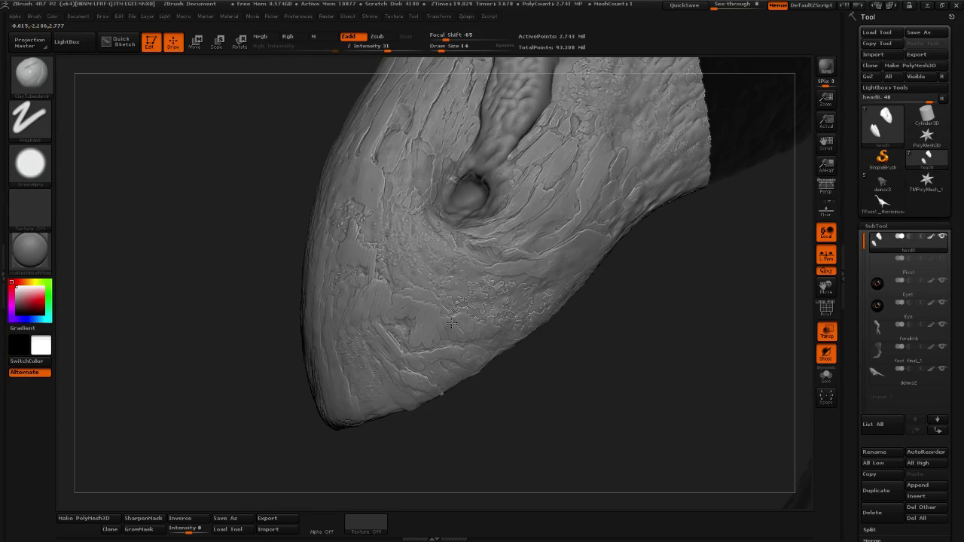
alt+drag(581, 379, 572, 426)
right_drag(442, 324, 411, 322)
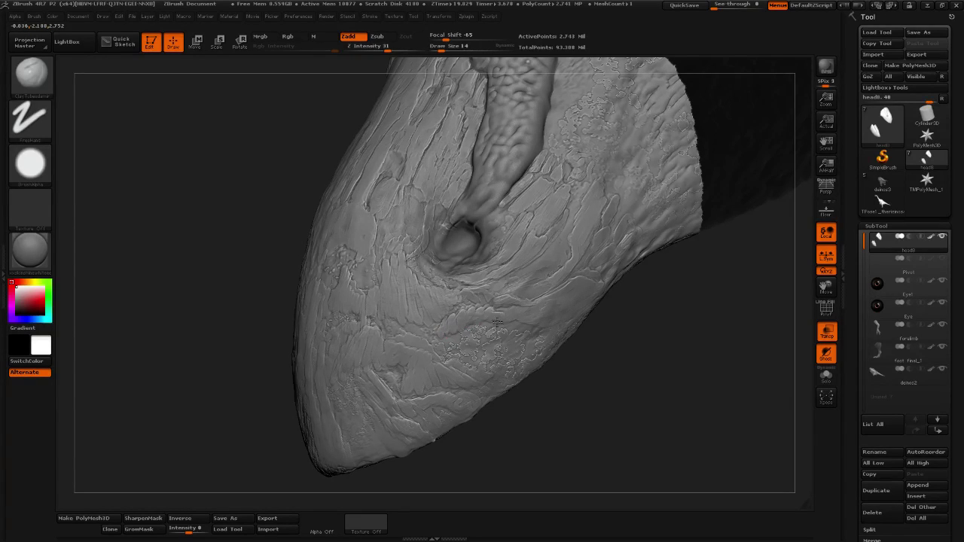
mouse_move(598, 379)
alt+mouse_down()
mouse_move(548, 364)
mouse_move(530, 389)
mouse_move(545, 400)
mouse_move(562, 402)
mouse_move(91, 124)
alt+mouse_up()
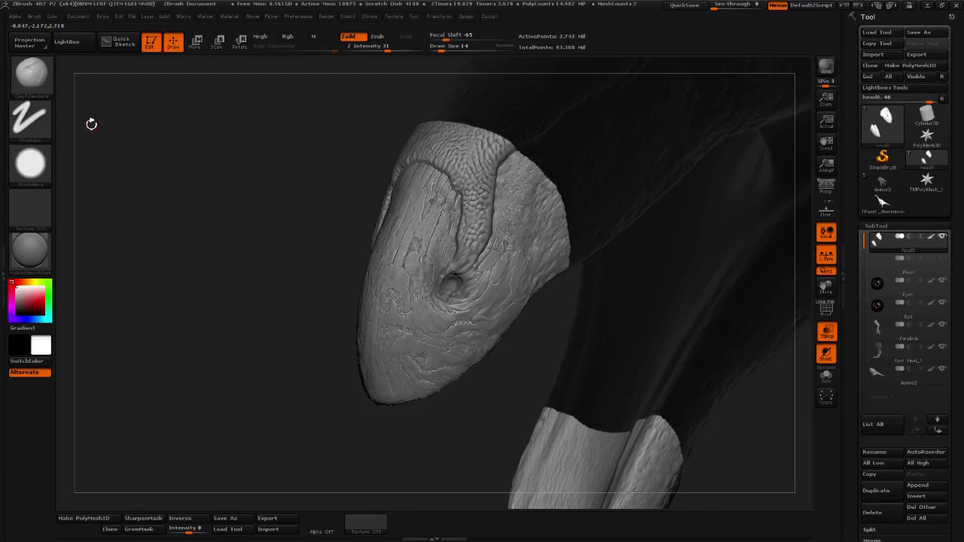
Flatten the cracks and flakes on the beak's side near the tip with the TrimDynamic brush at draw size 32.
key(b)
click(527, 87)
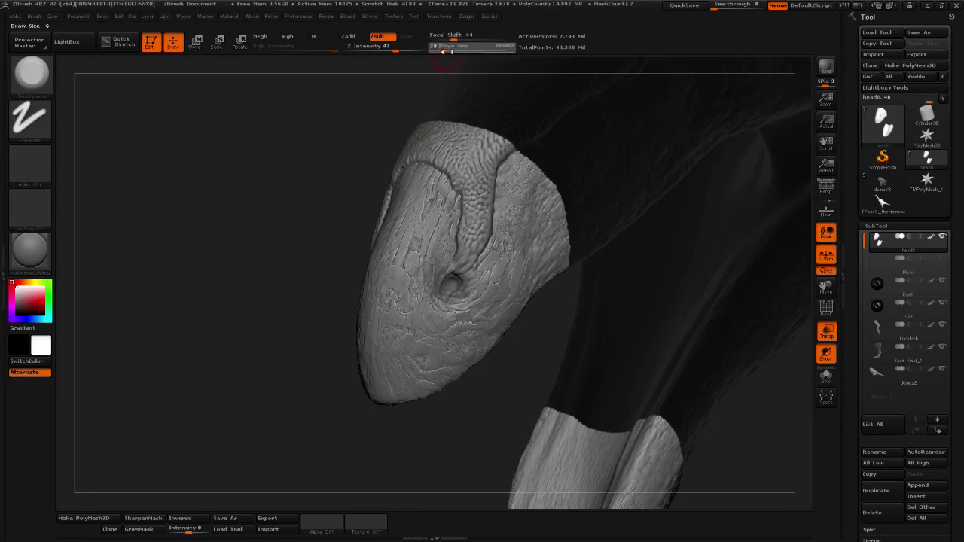
drag(446, 51, 442, 50)
mouse_move(291, 310)
mouse_down()
mouse_move(316, 358)
mouse_move(606, 385)
mouse_up()
drag(443, 48, 445, 48)
drag(619, 292, 640, 305)
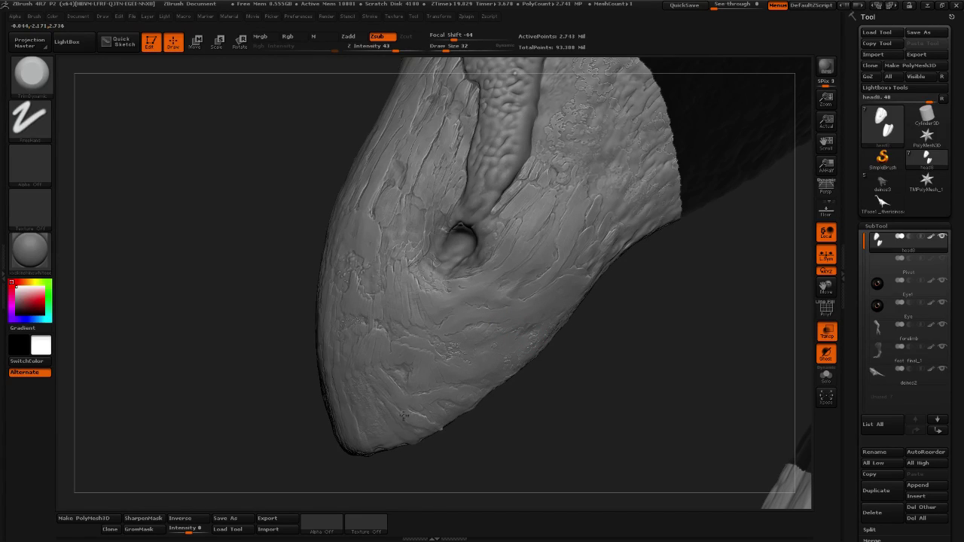
drag(509, 455, 527, 453)
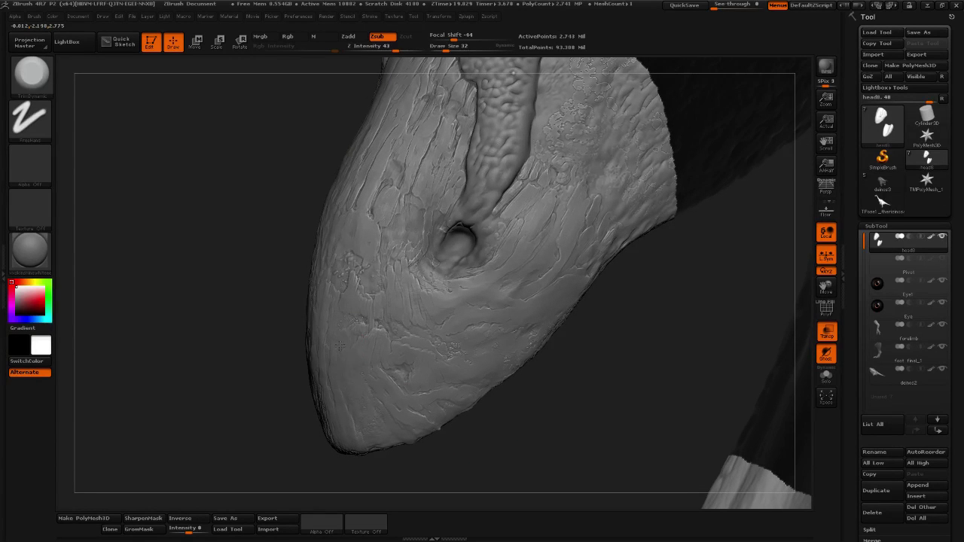
right_drag(424, 385, 399, 370)
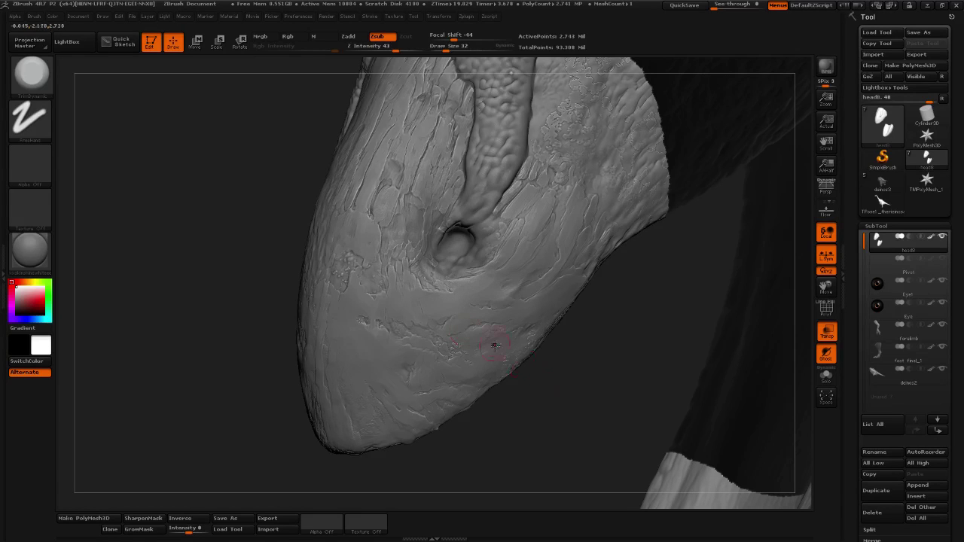
Trim down the raised plates around and below the nostril, using draw size 78 for broad areas and 35 for finer ones.
drag(569, 388, 467, 125)
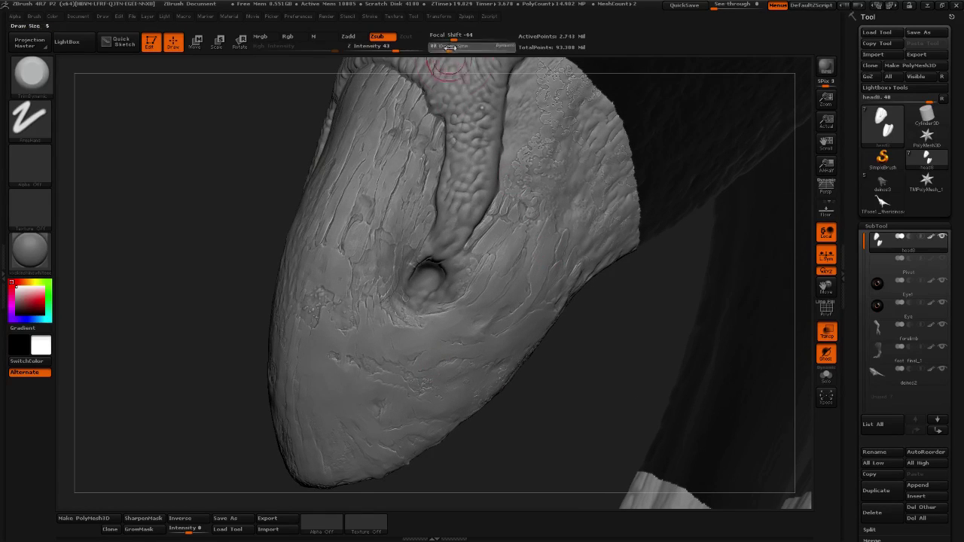
drag(446, 46, 454, 46)
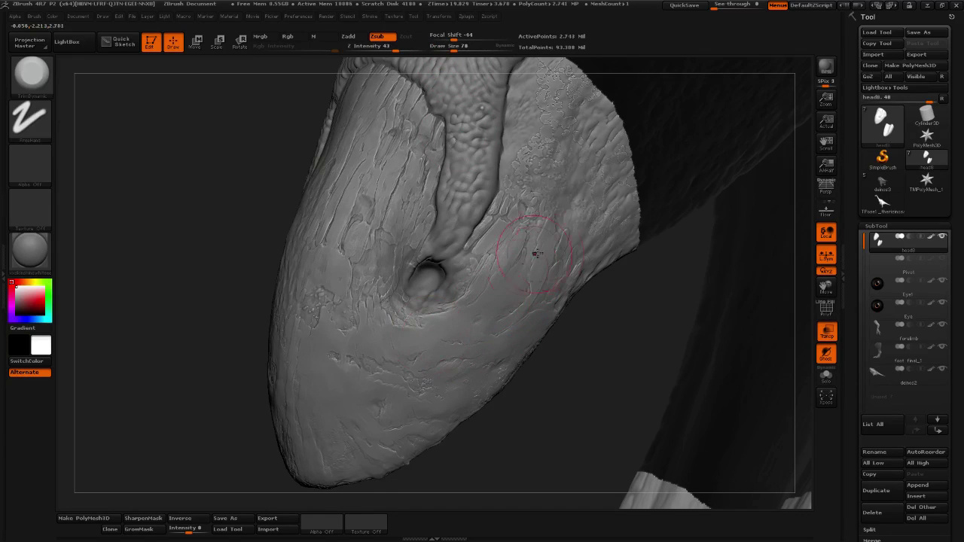
drag(548, 394, 468, 344)
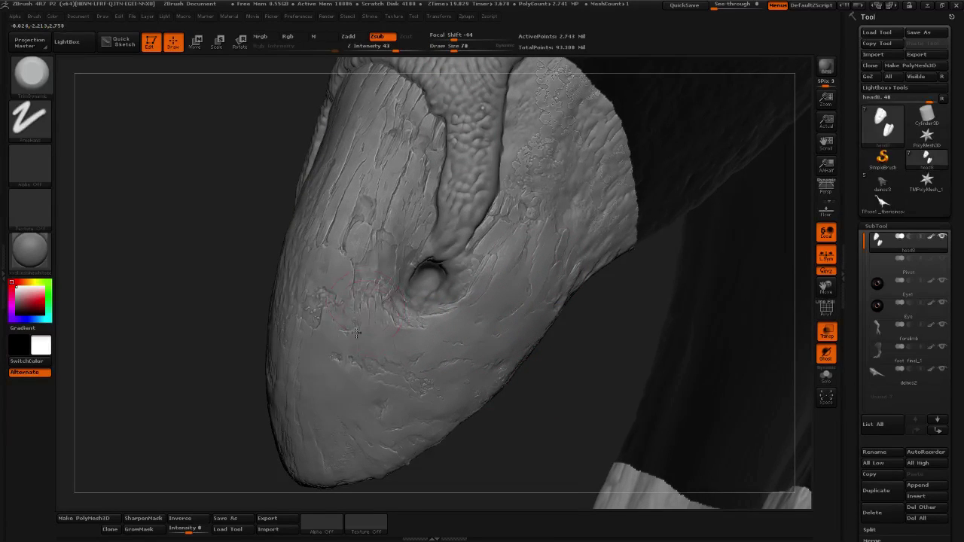
drag(454, 50, 446, 49)
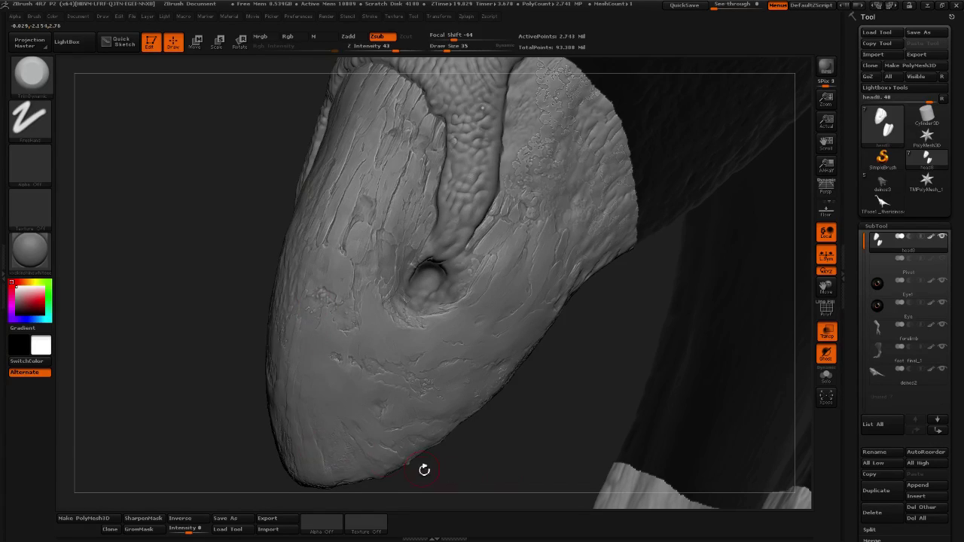
mouse_move(424, 471)
mouse_down()
mouse_move(482, 421)
mouse_move(492, 388)
mouse_move(459, 362)
mouse_up()
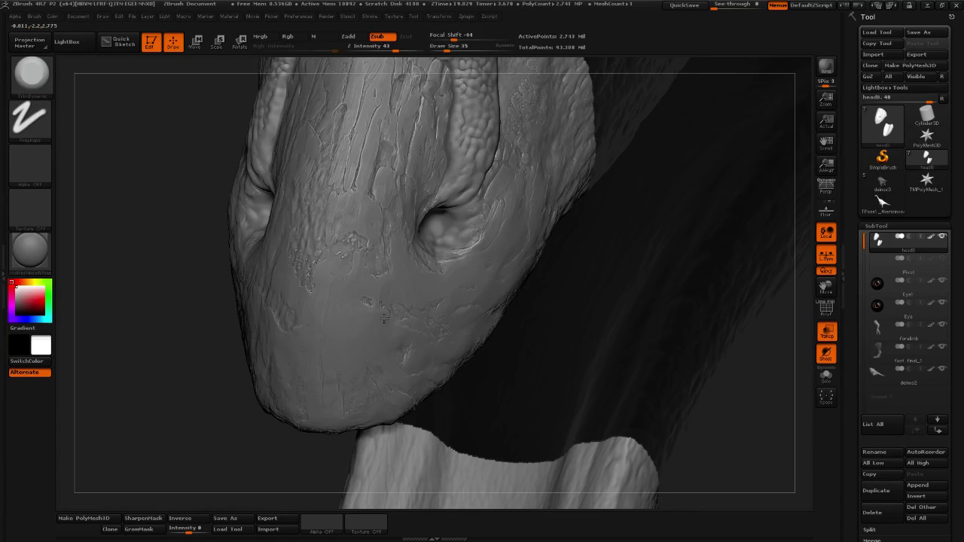
Flatten the lengthwise keratin plates along the beak's top ridge and front between the nostrils.
mouse_move(213, 413)
mouse_down()
mouse_move(204, 398)
mouse_move(286, 316)
mouse_move(353, 225)
mouse_up()
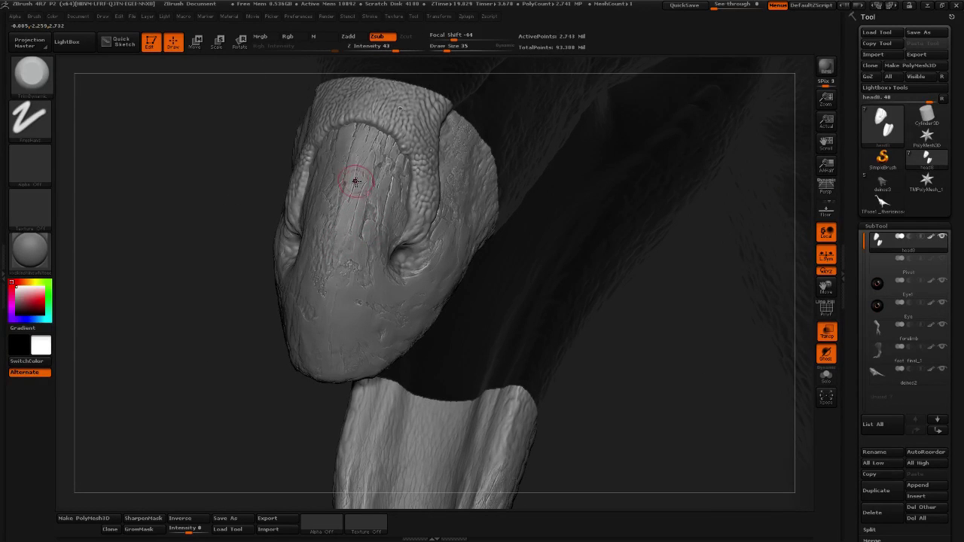
mouse_move(168, 344)
mouse_down()
mouse_move(578, 326)
mouse_move(569, 377)
mouse_up()
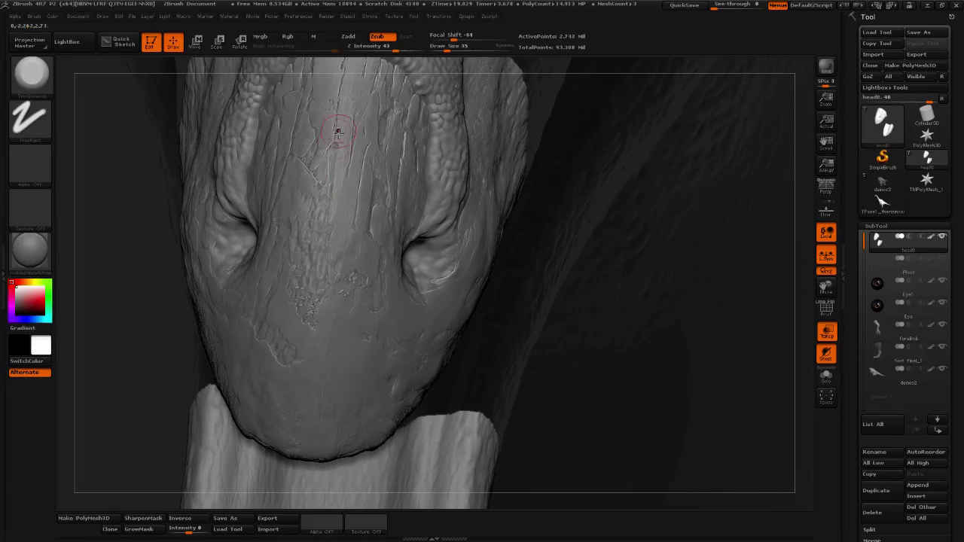
drag(609, 269, 338, 248)
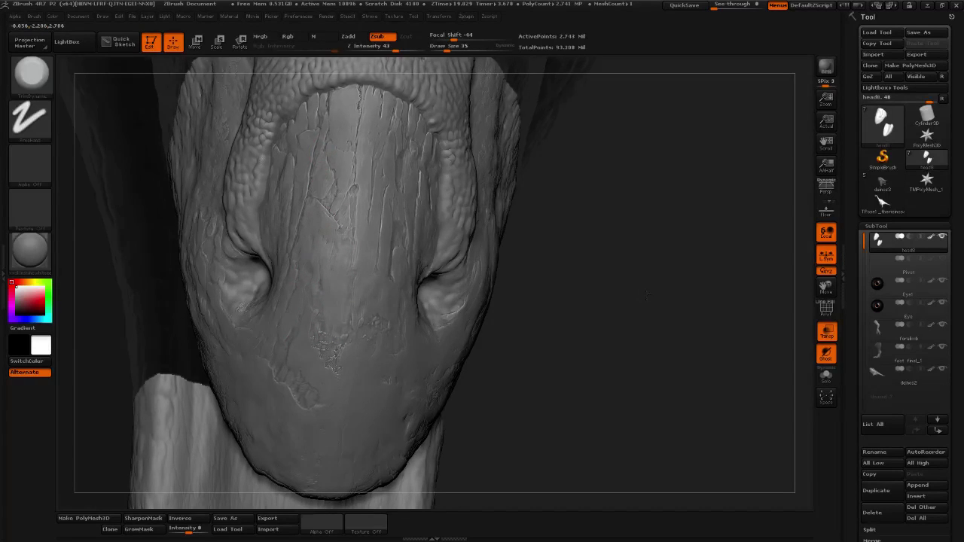
Trim the plates and soften the cracks behind and beneath the opposite nostril, reducing the draw size to 22.
drag(533, 284, 574, 290)
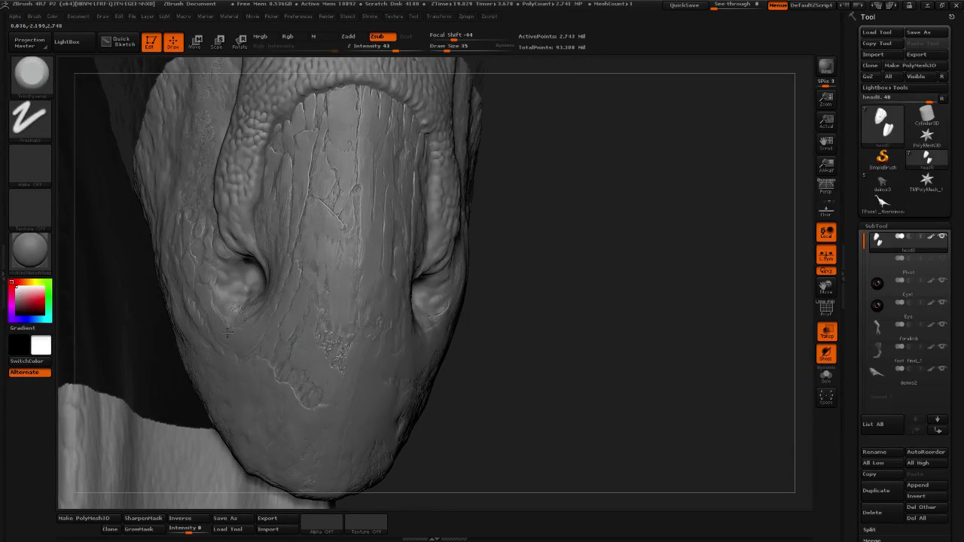
mouse_move(568, 283)
mouse_down()
mouse_move(522, 282)
mouse_move(228, 336)
mouse_up()
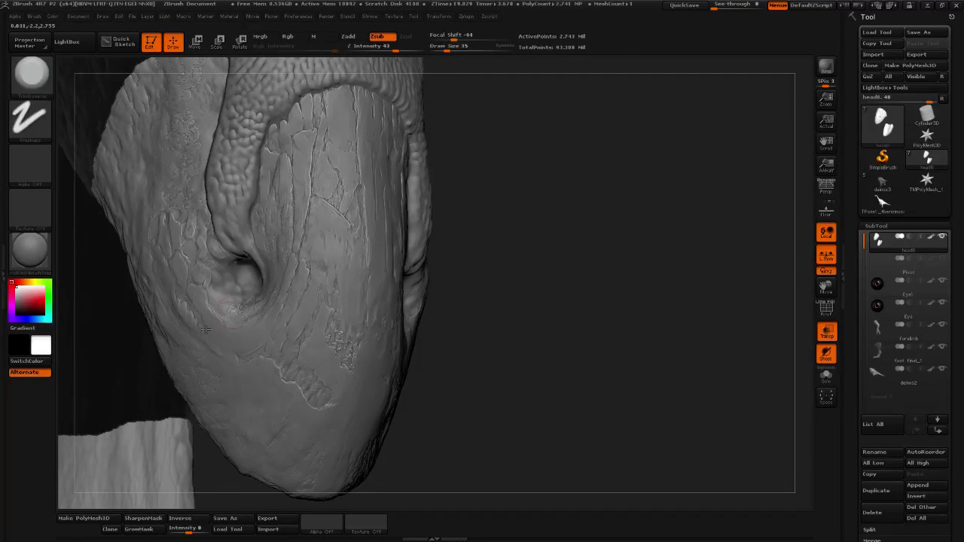
drag(542, 265, 220, 318)
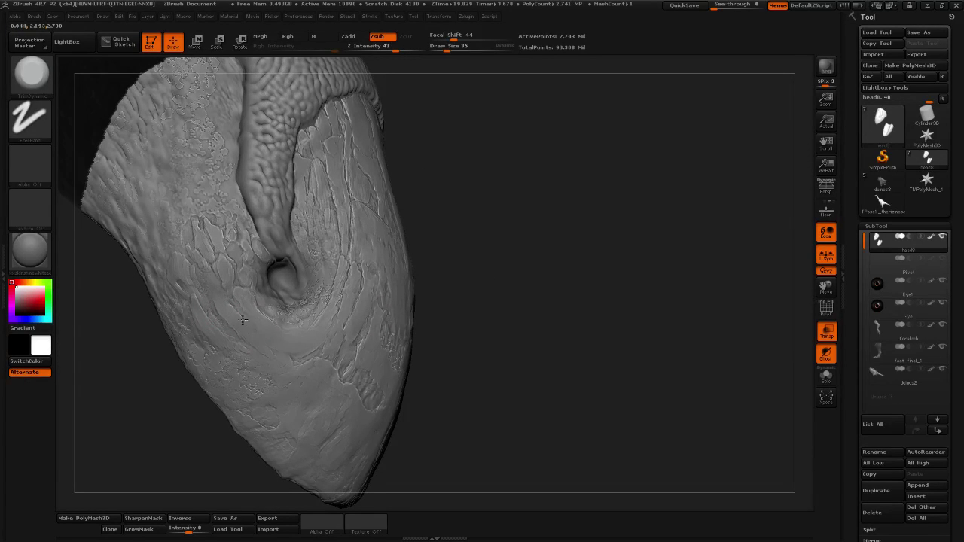
click(444, 49)
mouse_move(455, 92)
mouse_down()
mouse_move(473, 115)
mouse_move(473, 173)
mouse_up()
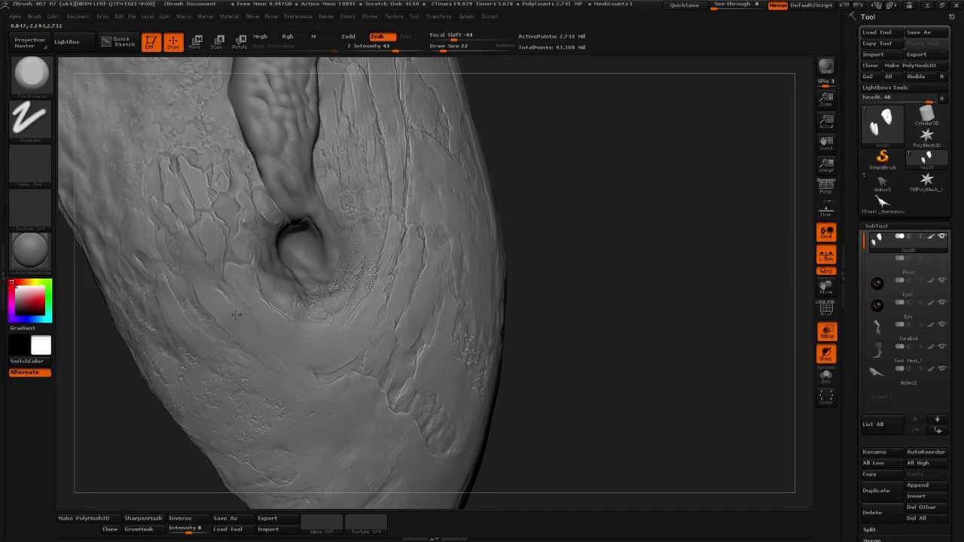
alt+drag(613, 253, 610, 173)
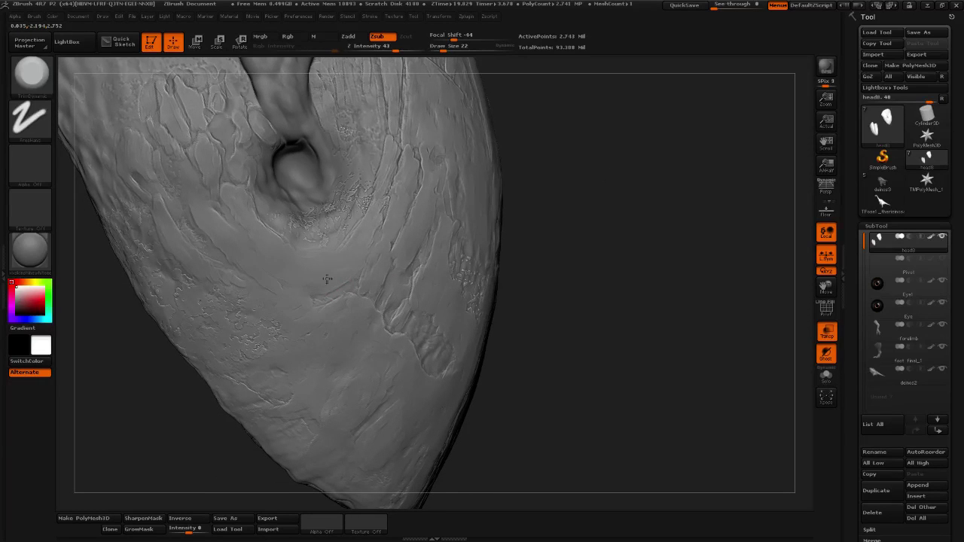
alt+drag(625, 223, 625, 169)
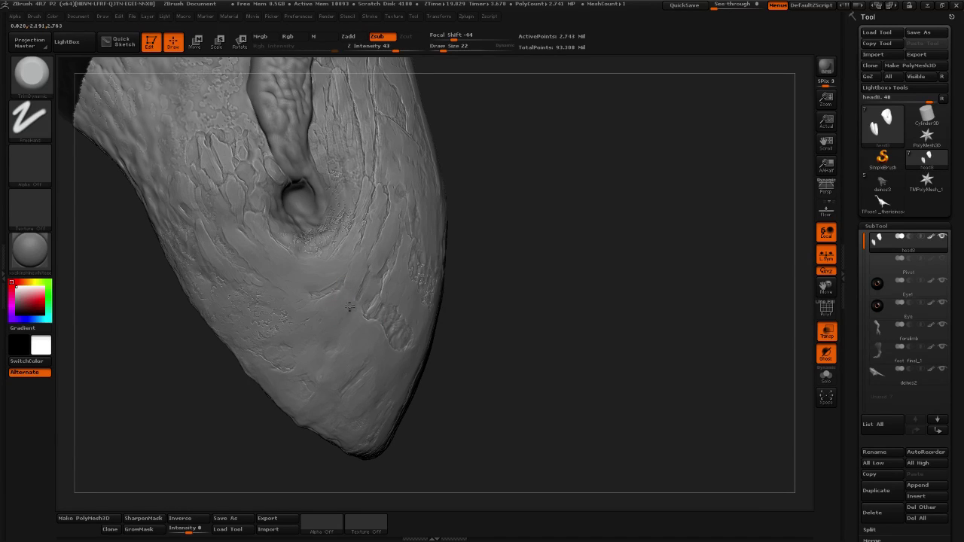
mouse_move(537, 293)
alt+mouse_down()
mouse_move(466, 245)
mouse_move(528, 264)
alt+mouse_up()
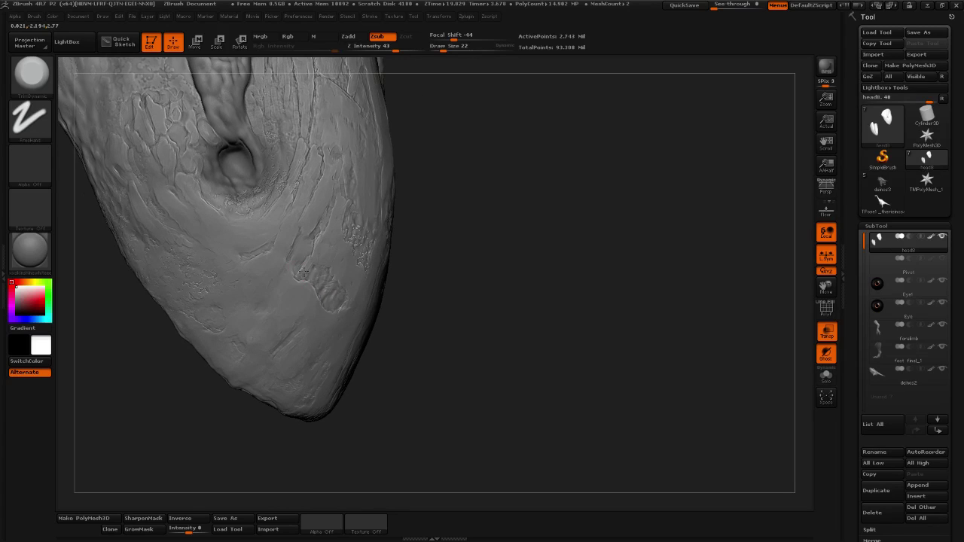
Flatten the flakes between the opposite nostril and the pitted front patch, and even out the surface towards the tip.
drag(331, 243, 341, 227)
drag(310, 271, 344, 230)
alt+drag(544, 271, 560, 260)
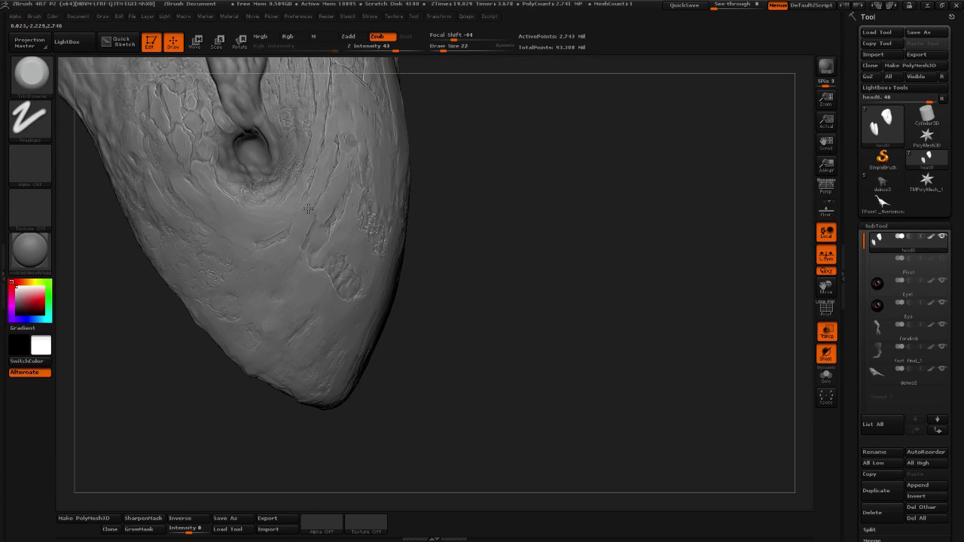
mouse_move(492, 120)
right_down()
mouse_move(478, 201)
mouse_move(303, 215)
right_up()
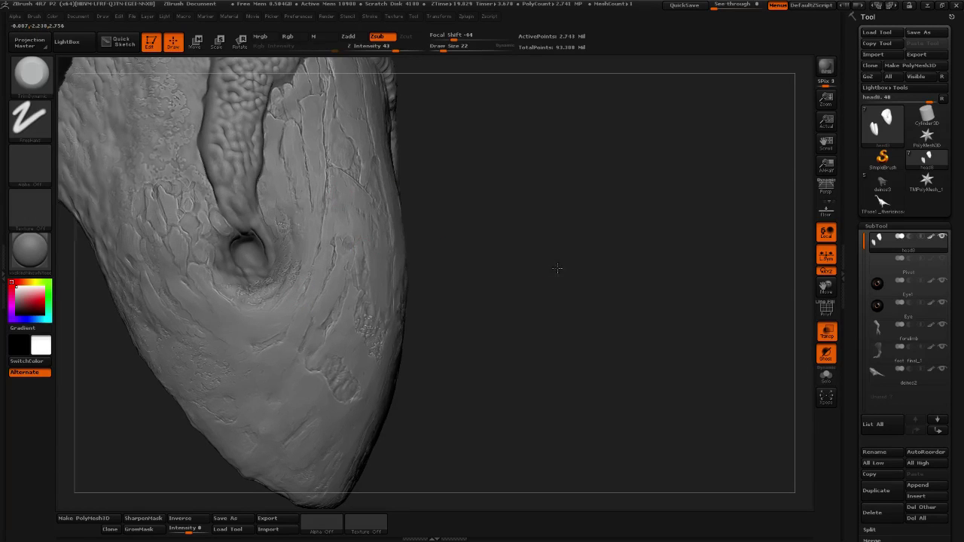
drag(557, 268, 583, 268)
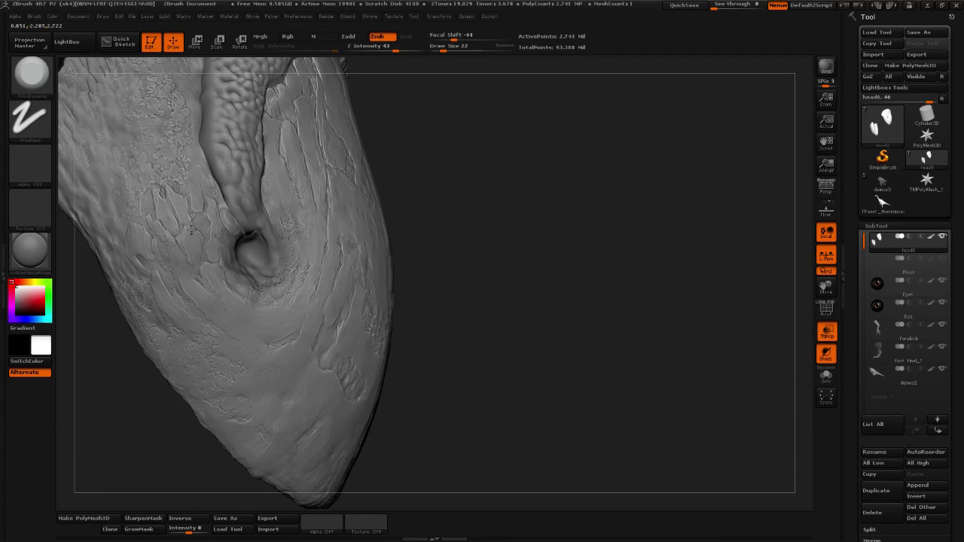
mouse_move(506, 202)
mouse_down()
mouse_move(547, 280)
mouse_move(527, 309)
mouse_move(289, 362)
mouse_up()
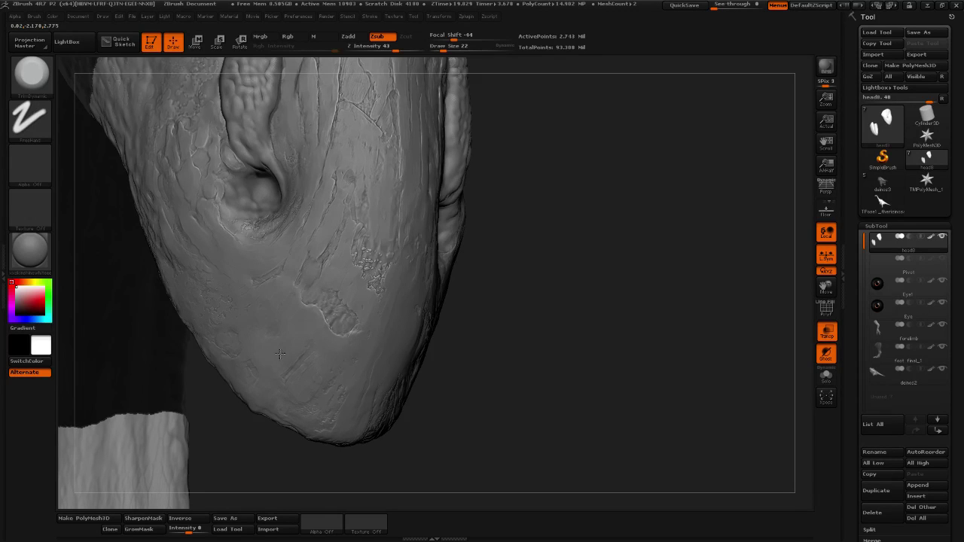
drag(495, 321, 525, 324)
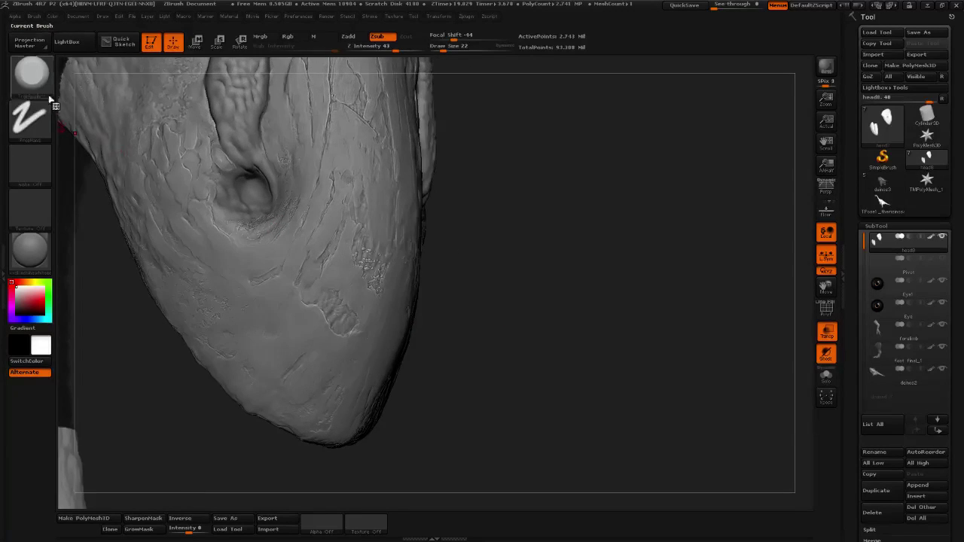
Build short, raised keratin plates side by side on the beak's lower edge near the tip with the ClayTubes brush at draw size 22.
click(48, 97)
click(568, 105)
drag(503, 276, 607, 218)
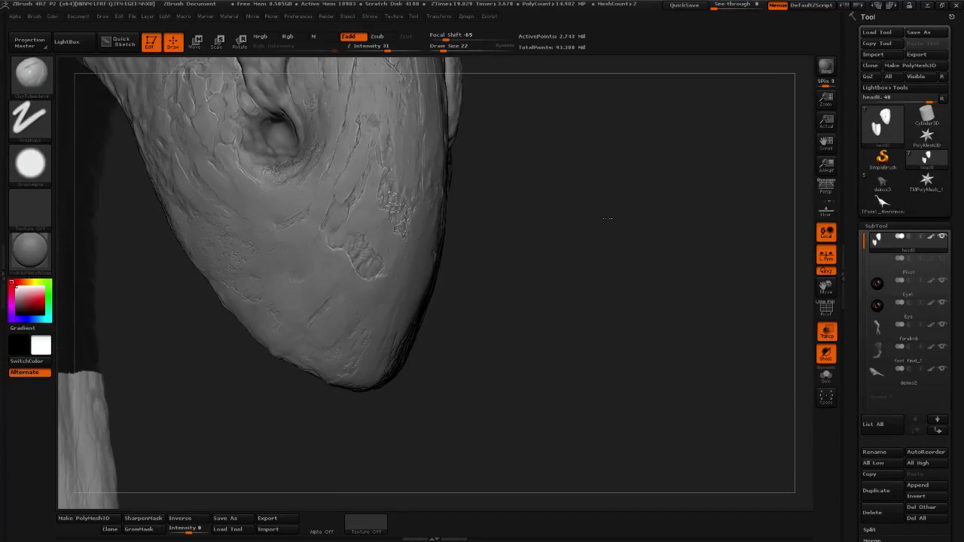
drag(577, 248, 458, 316)
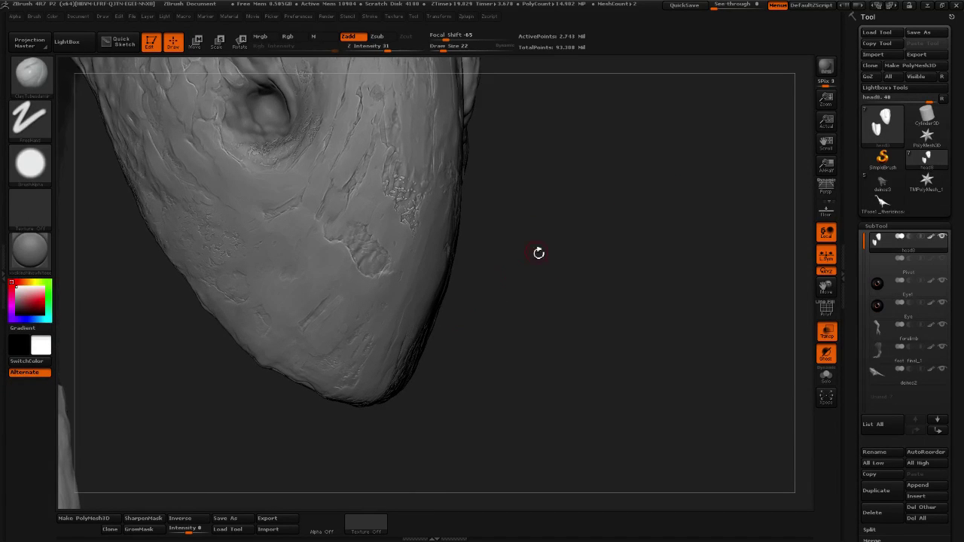
drag(527, 285, 279, 358)
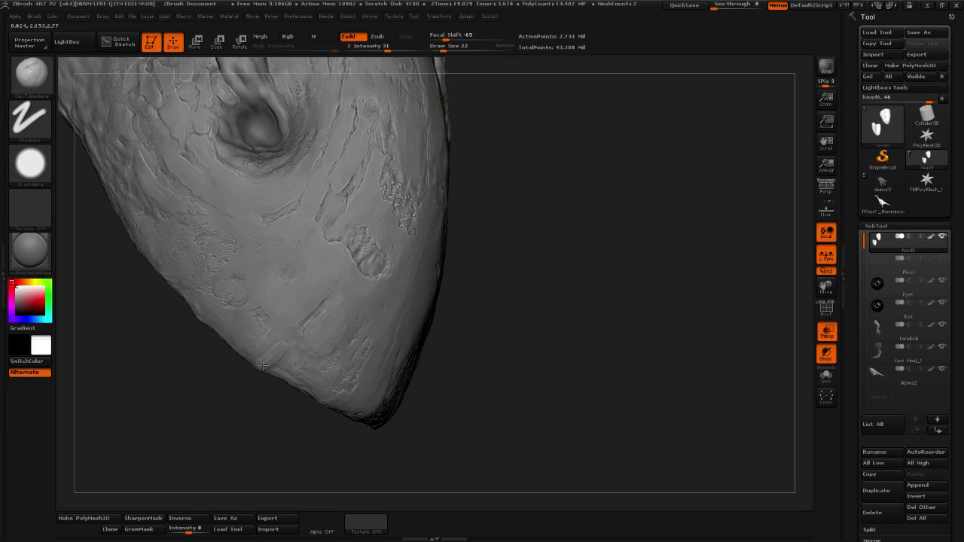
drag(269, 362, 288, 348)
drag(444, 323, 444, 348)
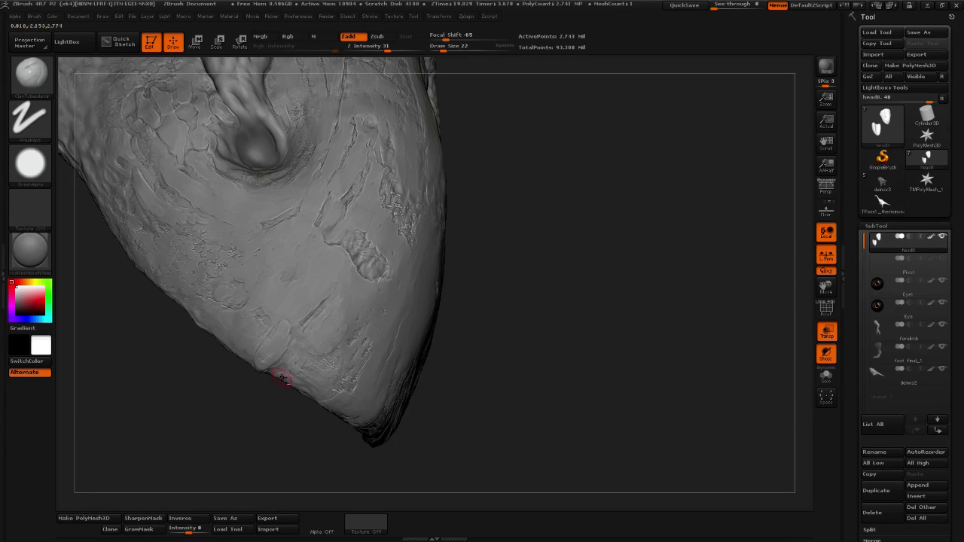
drag(526, 339, 273, 376)
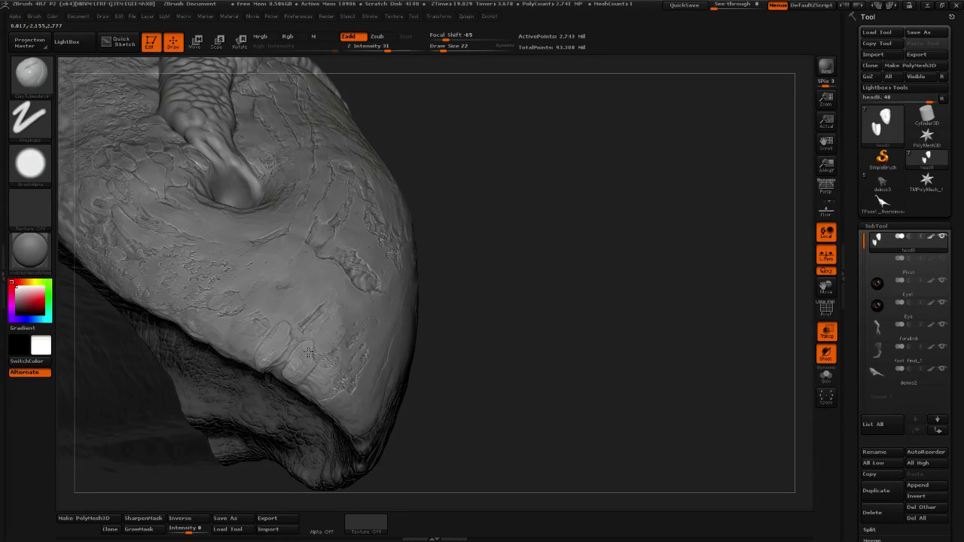
Sculpt a curved crack above the lower-edge plates and extend it diagonally up to the pitted patch on the front.
drag(469, 317, 237, 336)
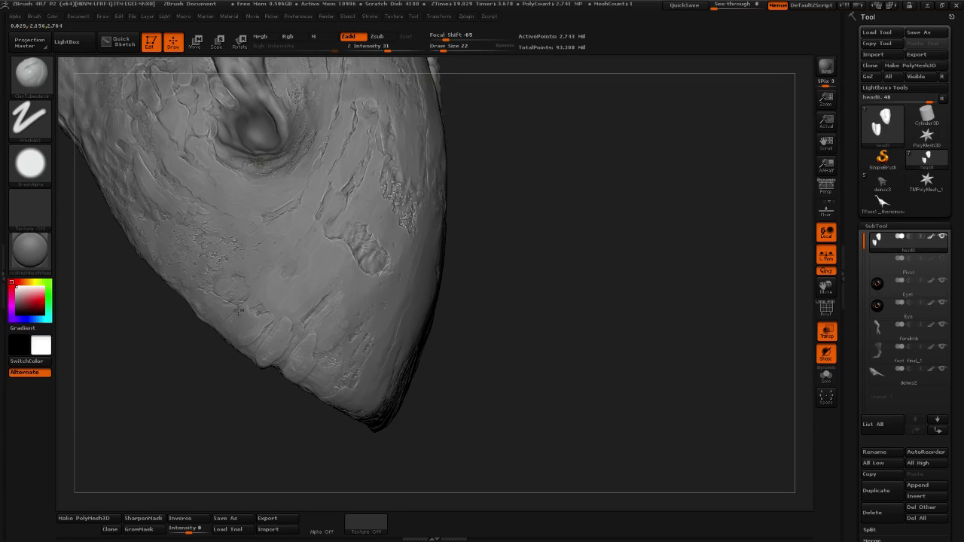
drag(262, 314, 305, 318)
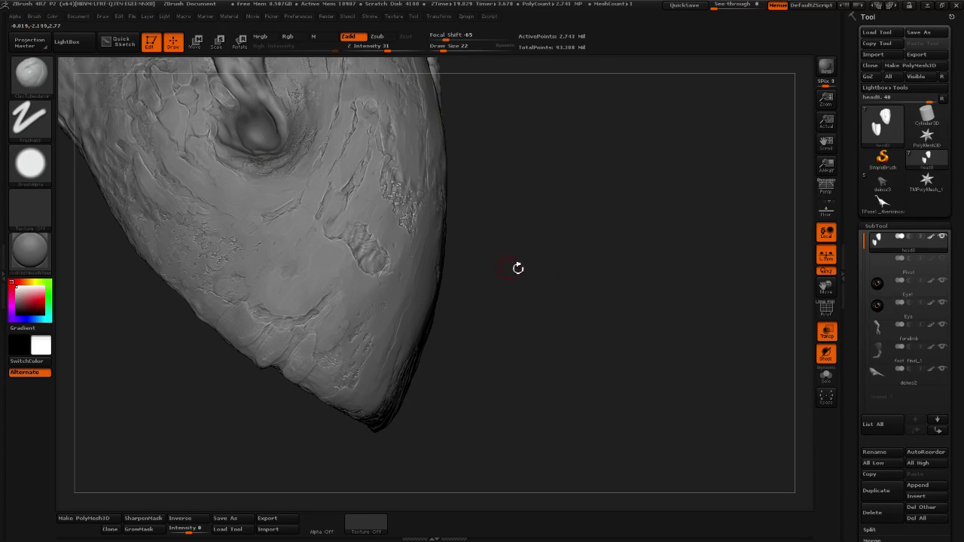
drag(516, 267, 307, 322)
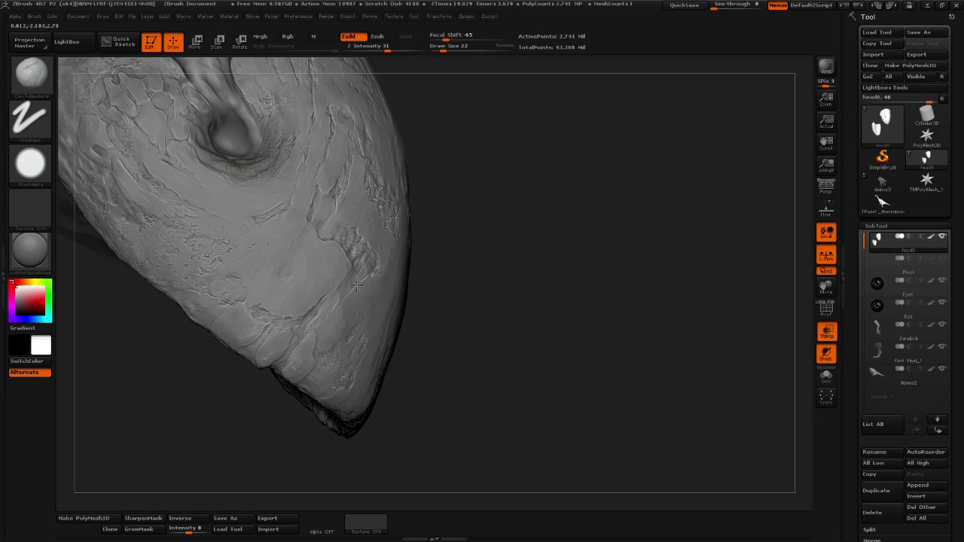
drag(497, 271, 365, 292)
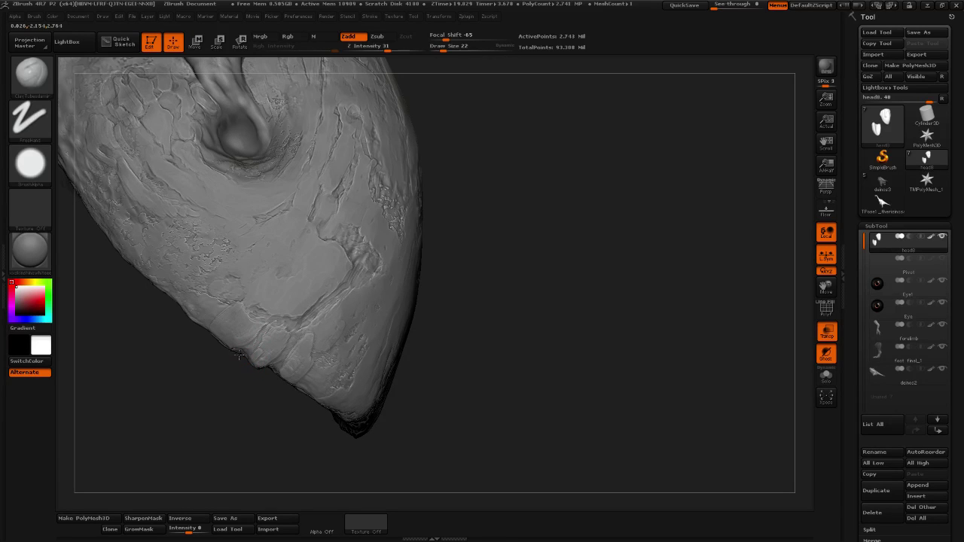
Extend the raised keratin plates on the beak's lower edge near the tip, and build matching ones on the opposite side.
drag(439, 322, 245, 350)
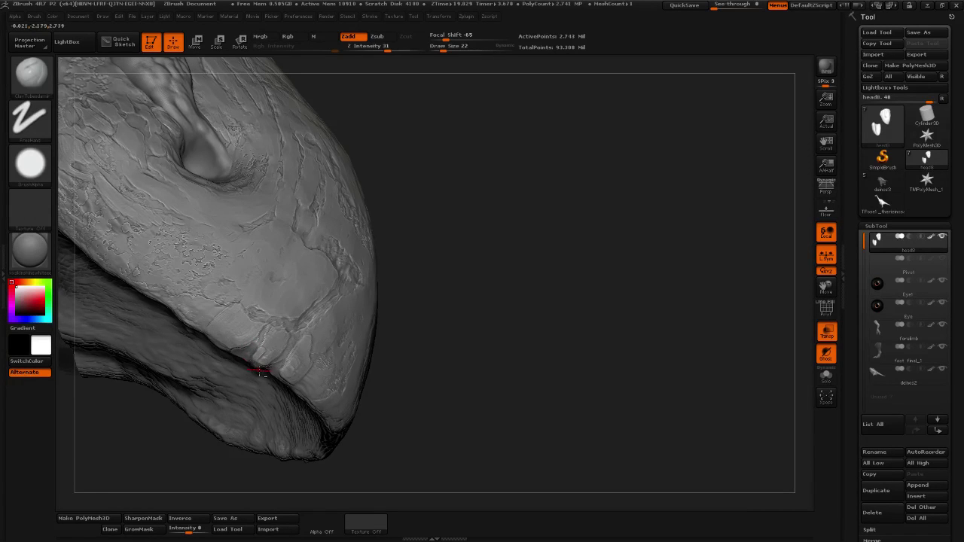
mouse_move(477, 301)
mouse_down()
mouse_move(286, 337)
mouse_move(316, 329)
mouse_up()
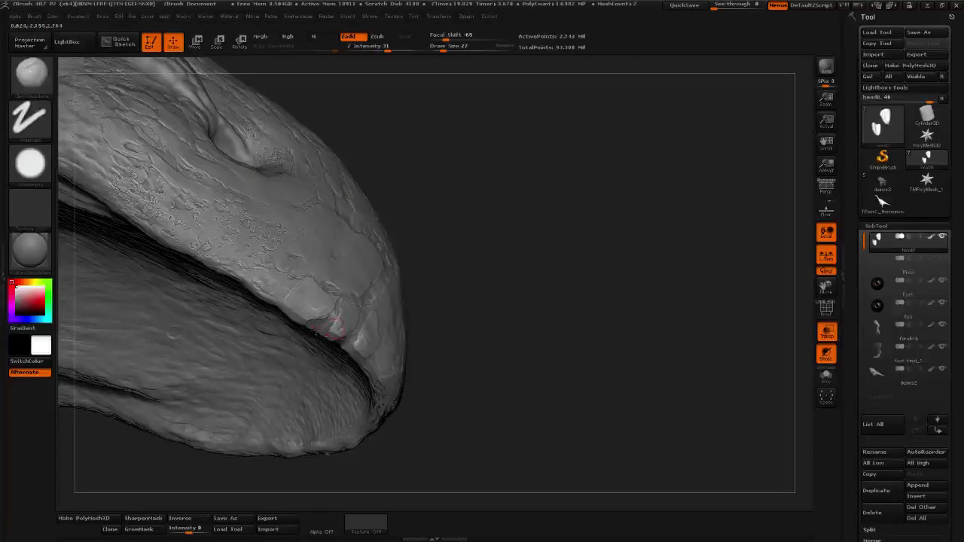
mouse_move(512, 286)
mouse_down()
mouse_move(565, 318)
mouse_move(599, 314)
mouse_move(740, 372)
mouse_move(652, 336)
mouse_move(419, 333)
mouse_up()
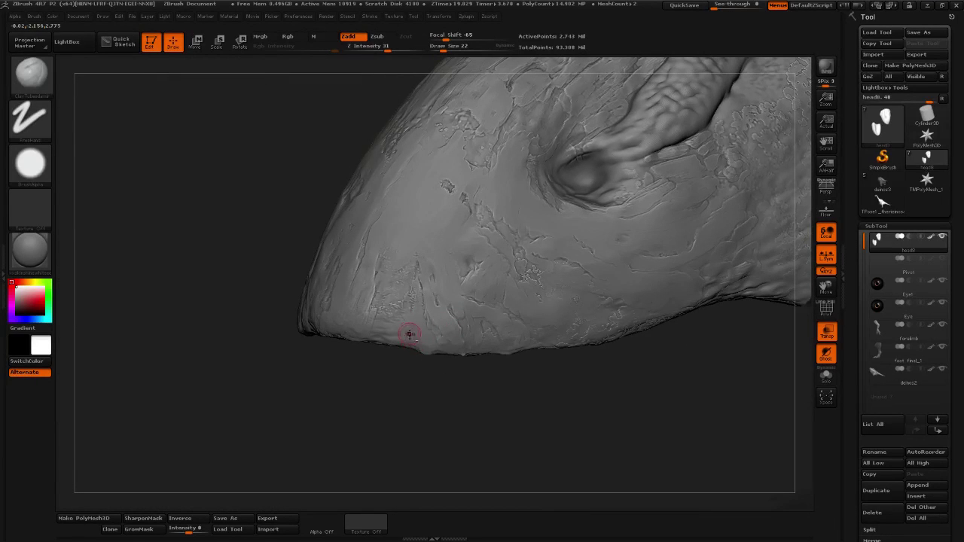
drag(428, 392, 412, 351)
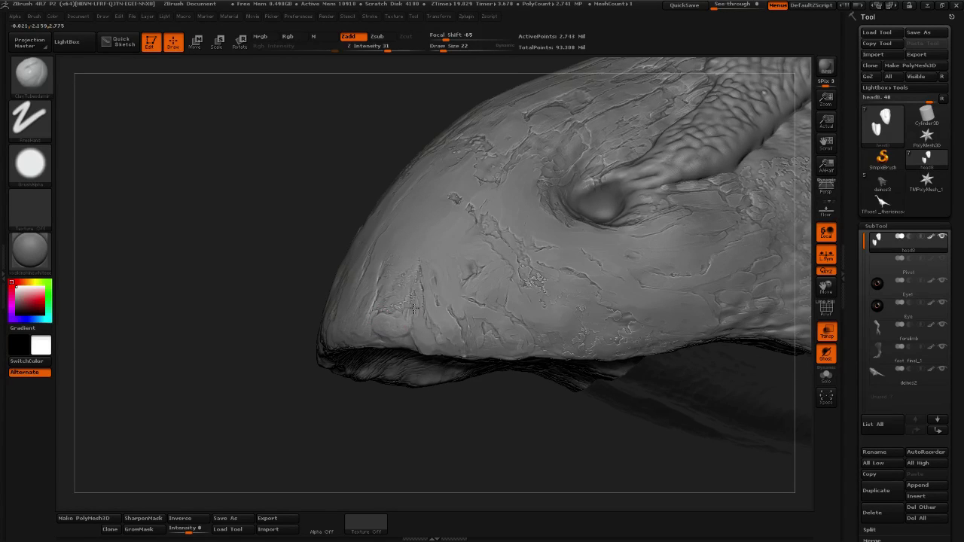
drag(413, 308, 428, 343)
drag(486, 461, 415, 343)
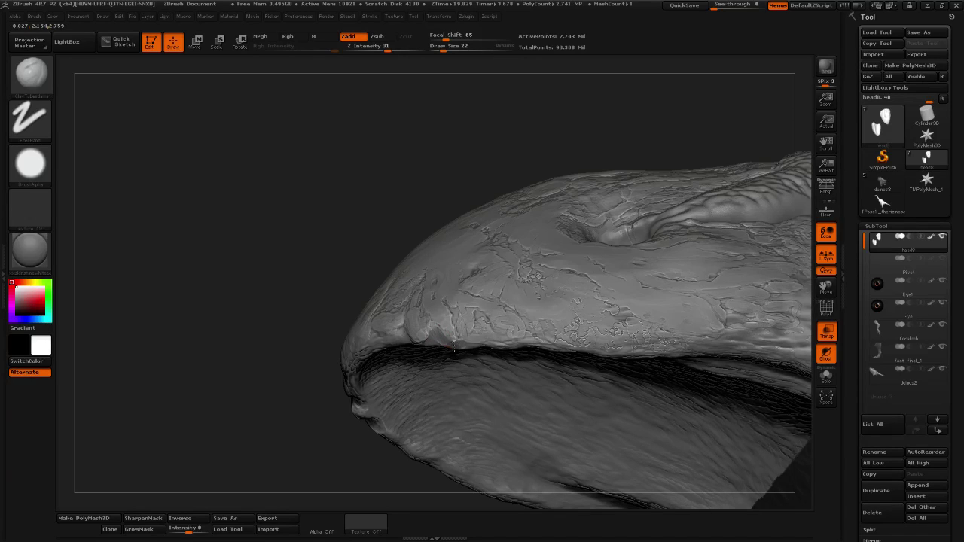
Wrap the short plates around the underside of the beak's rim and extend the row backwards from the tip.
drag(258, 318, 484, 333)
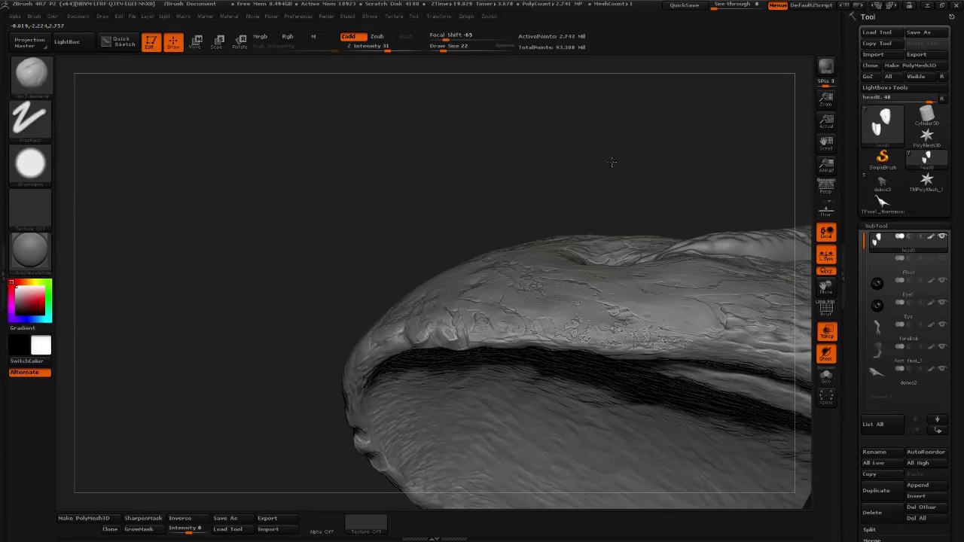
drag(610, 163, 479, 351)
mouse_move(577, 245)
mouse_down()
mouse_move(515, 353)
mouse_move(461, 348)
mouse_up()
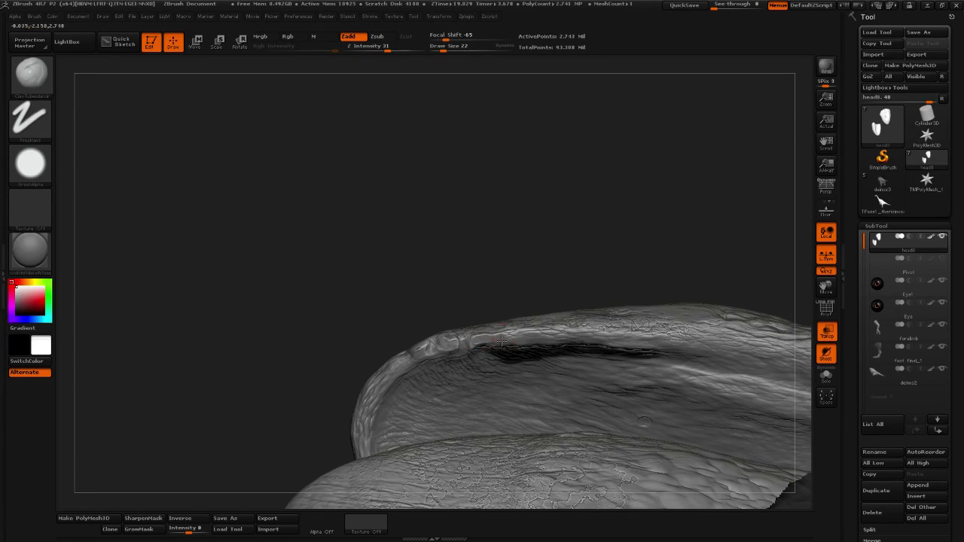
drag(521, 278, 490, 328)
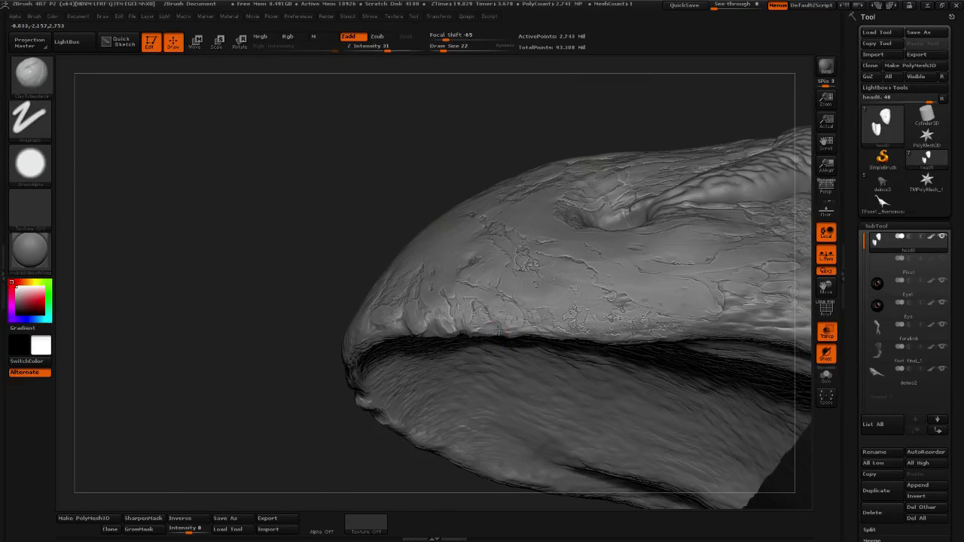
drag(280, 407, 510, 314)
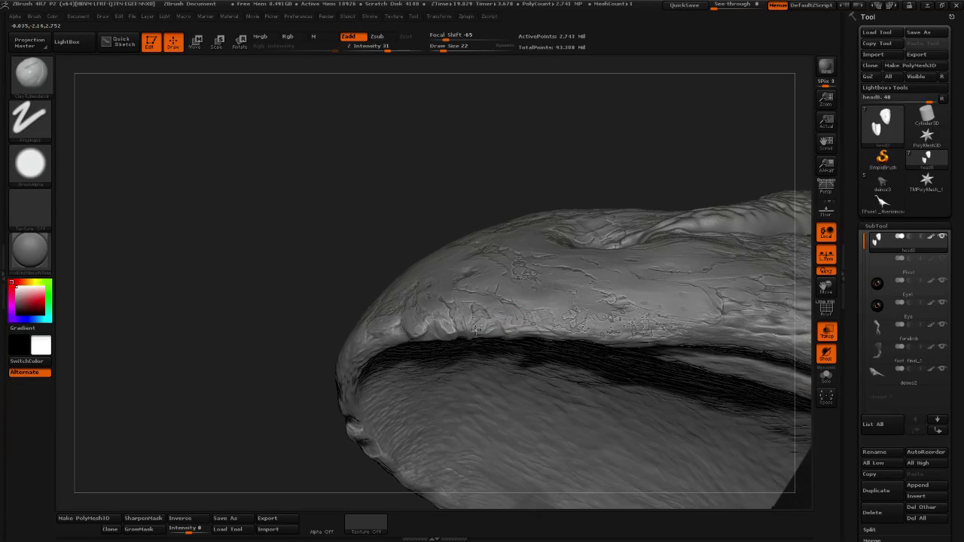
drag(308, 194, 457, 294)
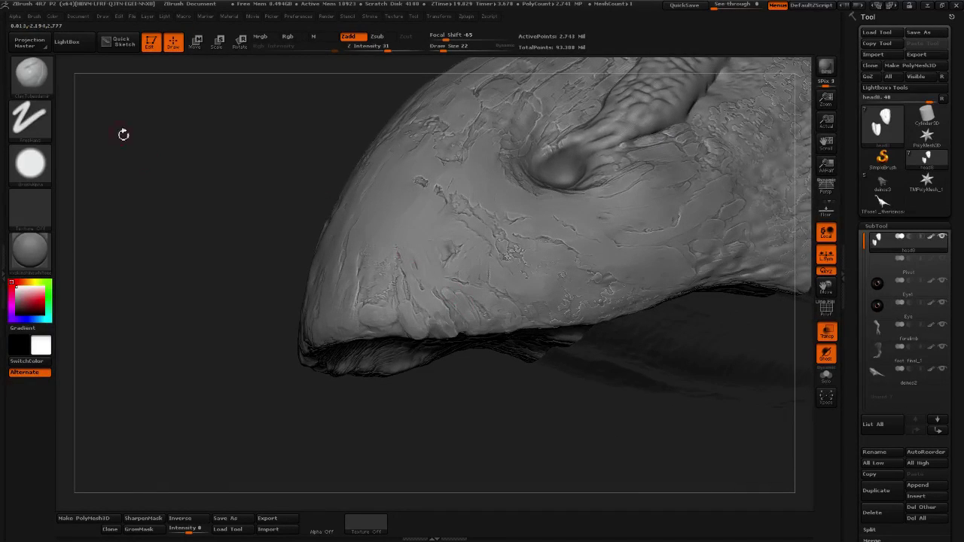
Flatten the outer faces of the lower-edge plates with the TrimDynamic brush at draw size 45.
click(31, 73)
click(525, 88)
click(448, 48)
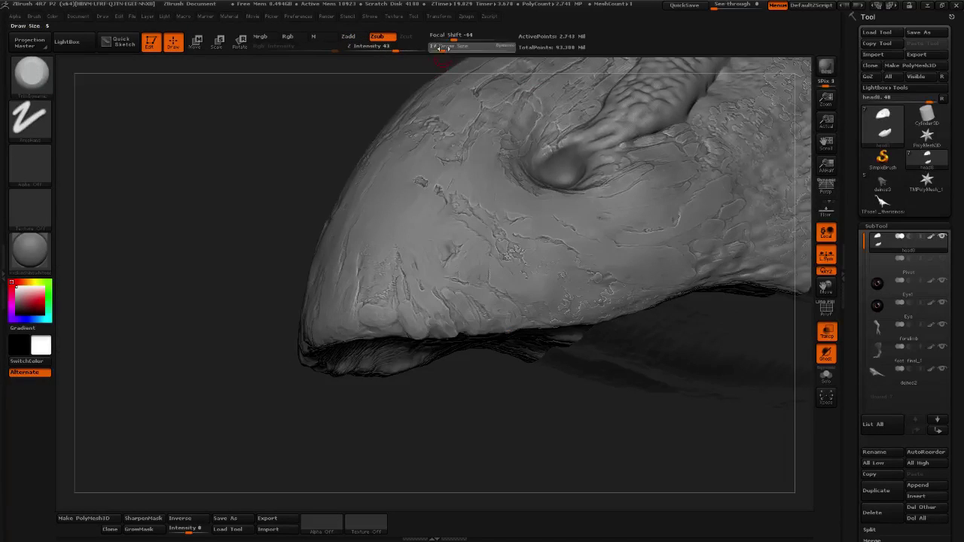
drag(482, 52, 491, 51)
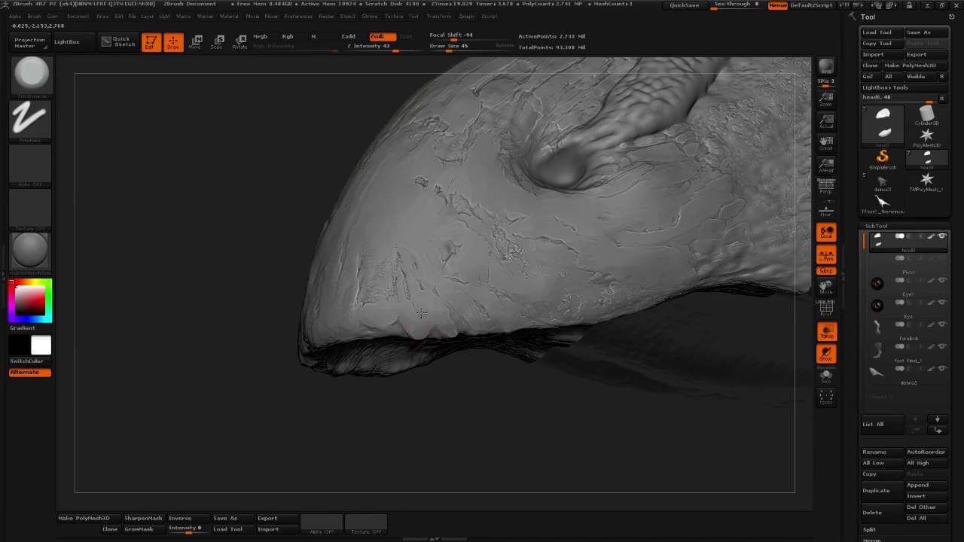
mouse_move(458, 393)
mouse_down()
mouse_move(339, 326)
mouse_move(409, 344)
mouse_up()
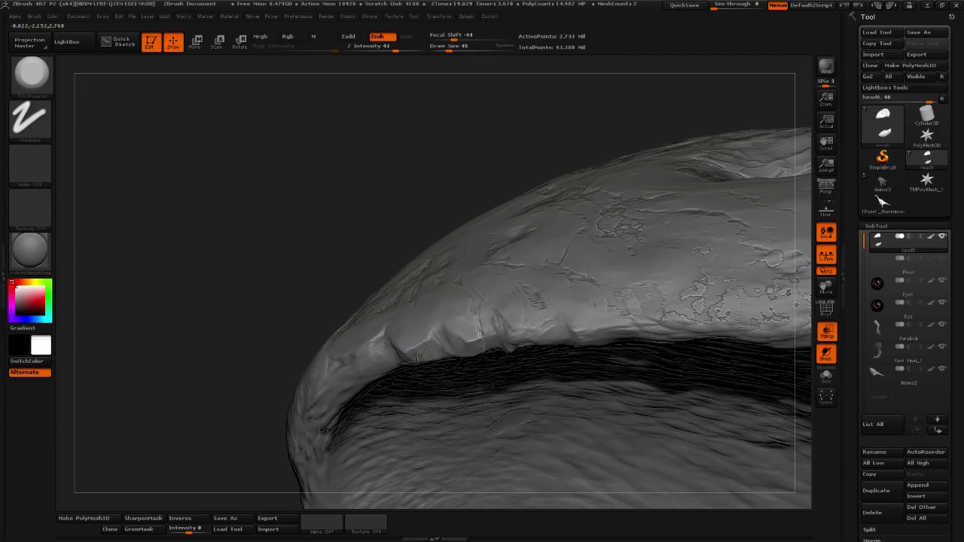
drag(371, 208, 456, 340)
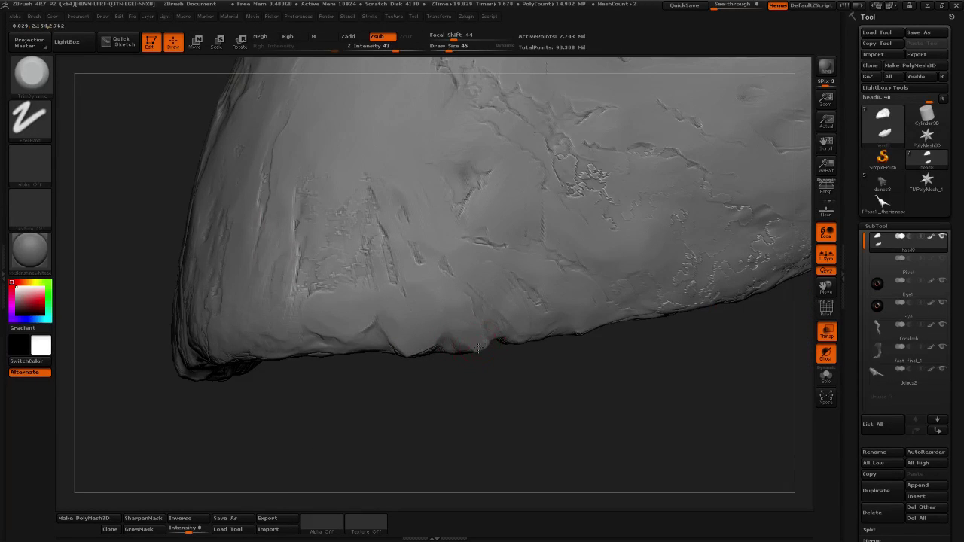
Trim the undersides and corners of the plates along the beak's rim into hard, angular facets.
mouse_move(523, 397)
mouse_down()
mouse_move(502, 370)
mouse_move(597, 292)
mouse_move(490, 348)
mouse_move(496, 359)
mouse_move(497, 338)
mouse_move(533, 329)
mouse_up()
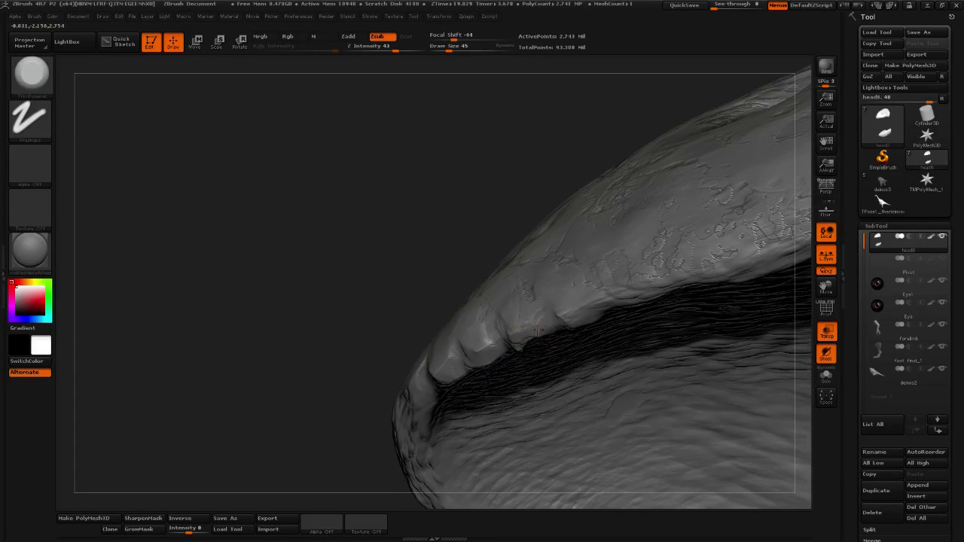
drag(430, 277, 406, 220)
mouse_move(519, 353)
mouse_down()
mouse_move(529, 346)
mouse_move(521, 357)
mouse_up()
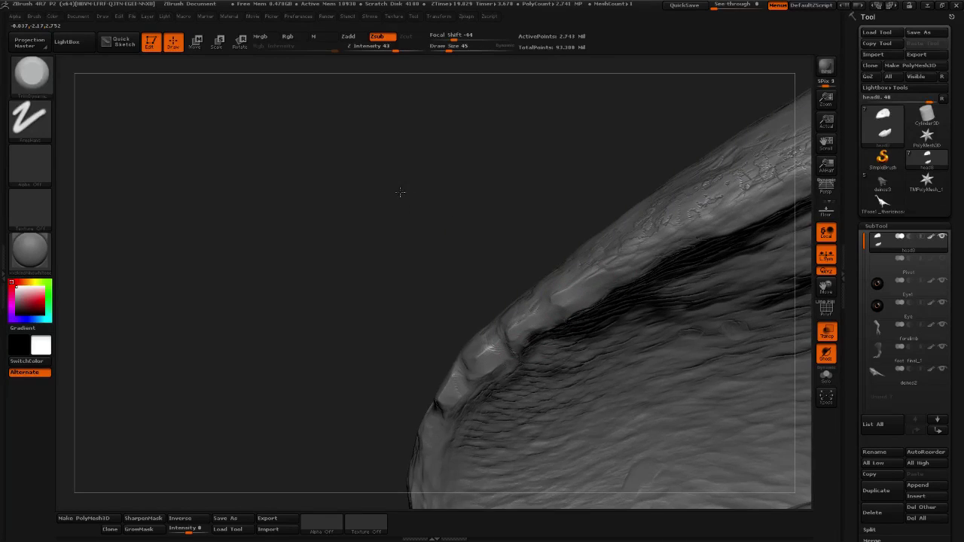
drag(399, 193, 506, 155)
mouse_move(464, 249)
mouse_down()
mouse_move(542, 263)
mouse_move(531, 287)
mouse_move(560, 463)
mouse_move(462, 409)
mouse_move(456, 430)
mouse_move(449, 421)
mouse_up()
Build up the lower edge beside the pitted front patch with the ClayTubes brush at draw size 20, and smooth it.
click(32, 73)
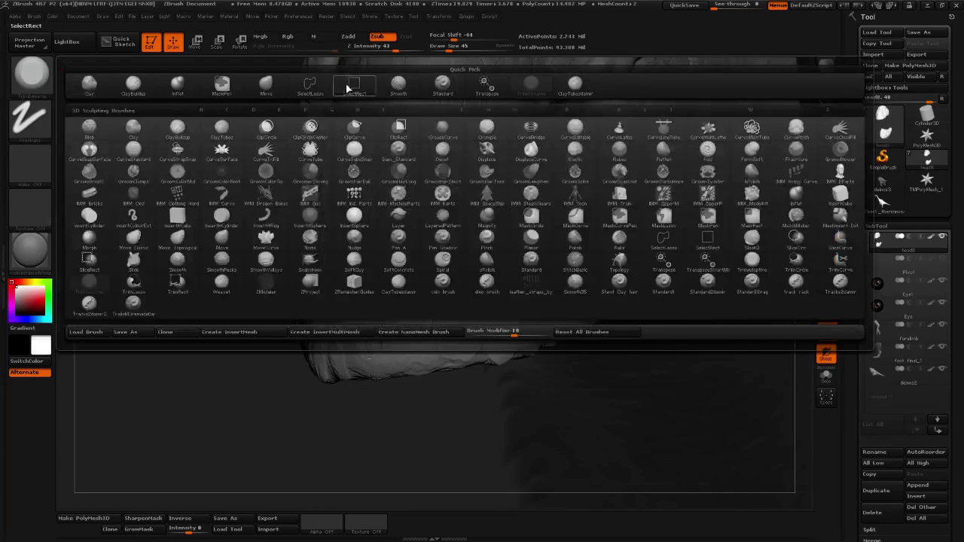
click(463, 69)
click(445, 48)
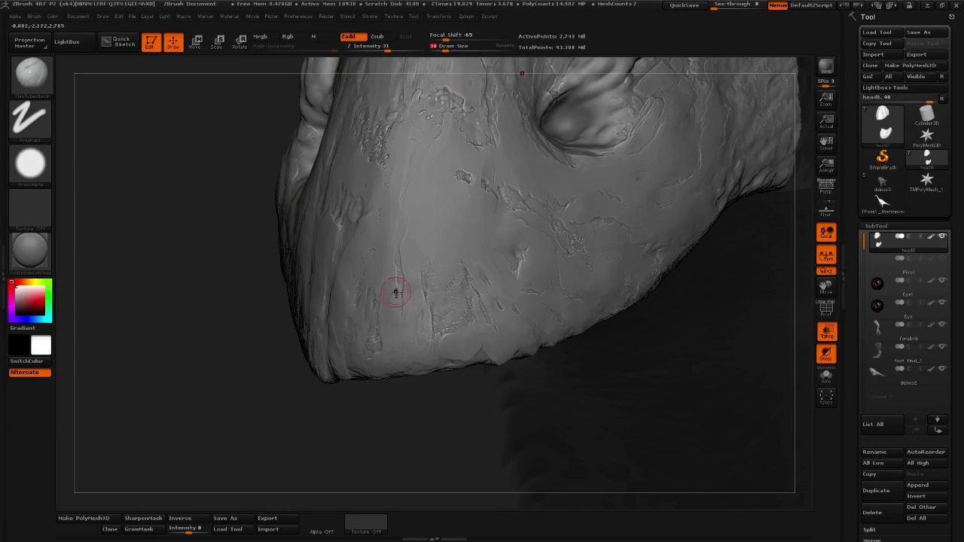
click(444, 48)
drag(414, 402, 416, 346)
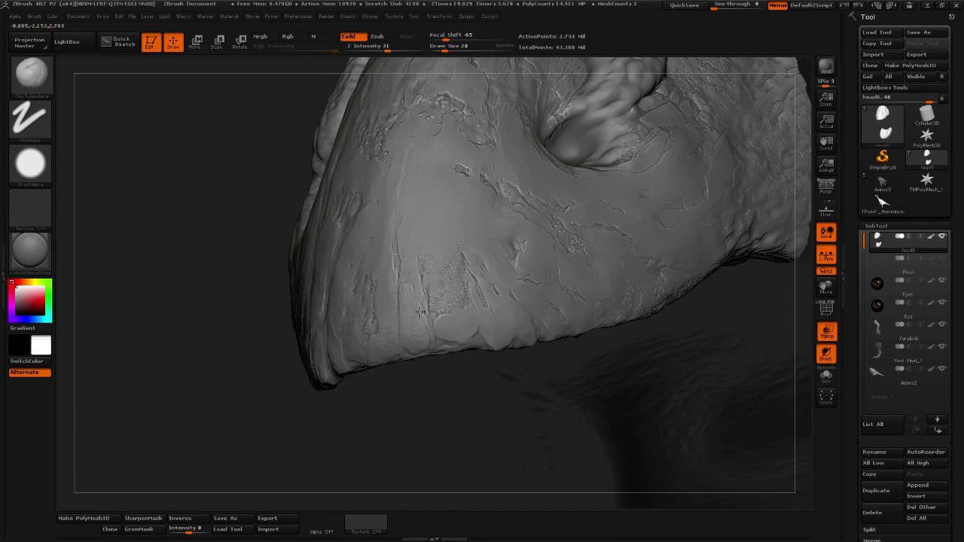
drag(413, 343, 410, 337)
drag(411, 388, 407, 360)
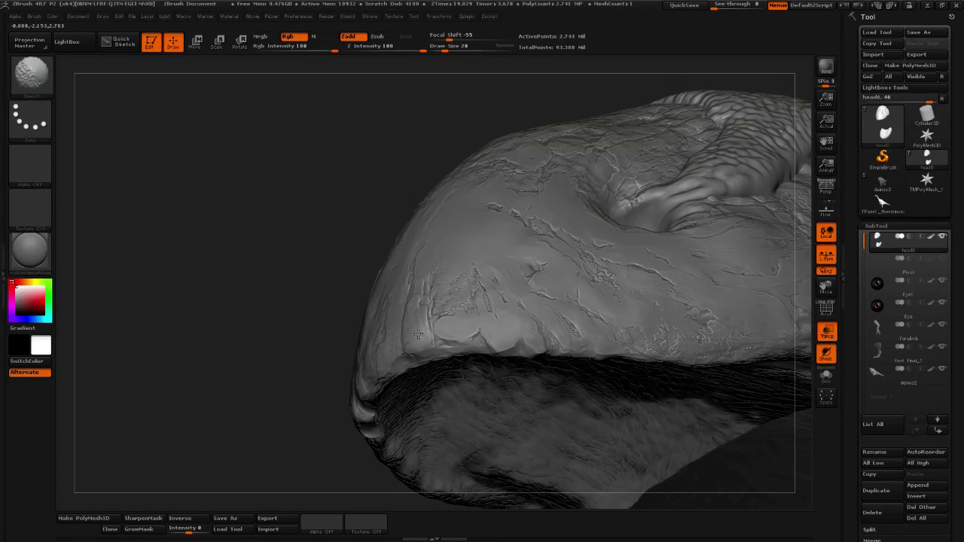
drag(267, 301, 415, 332)
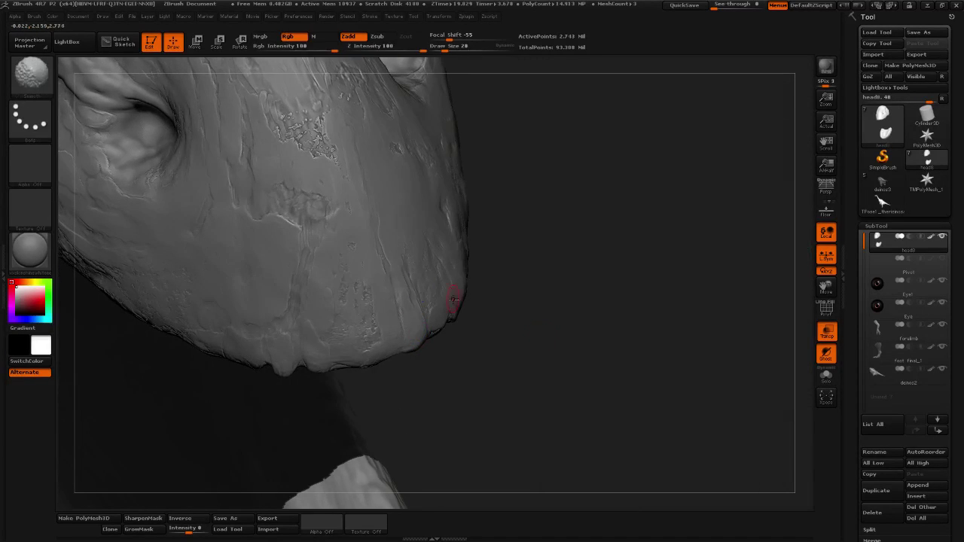
Switch to the Standard brush and import a set of spot and splatter images as alphas.
mouse_move(594, 348)
alt+mouse_down()
mouse_move(592, 318)
mouse_move(683, 342)
mouse_move(625, 338)
mouse_move(610, 280)
mouse_move(602, 308)
mouse_move(565, 344)
mouse_move(721, 137)
alt+mouse_up()
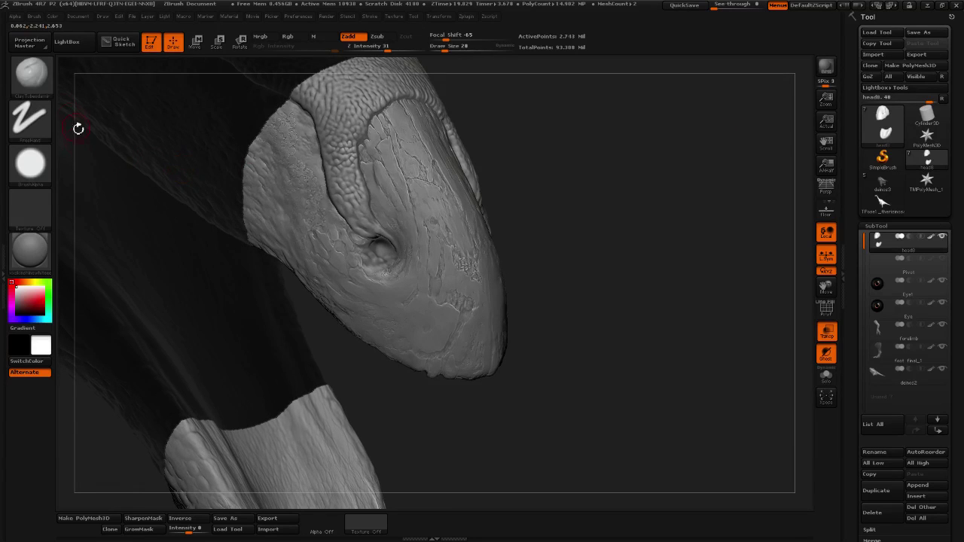
click(31, 75)
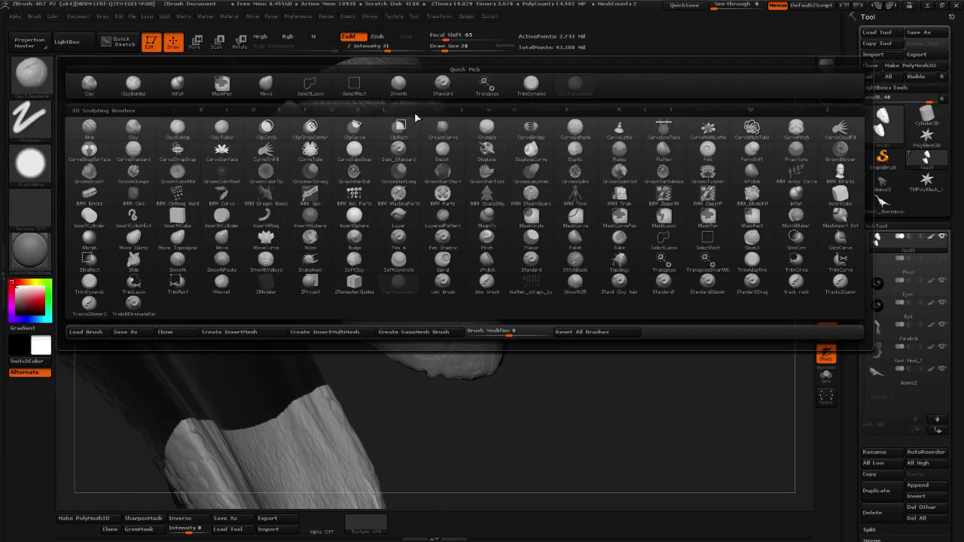
click(443, 83)
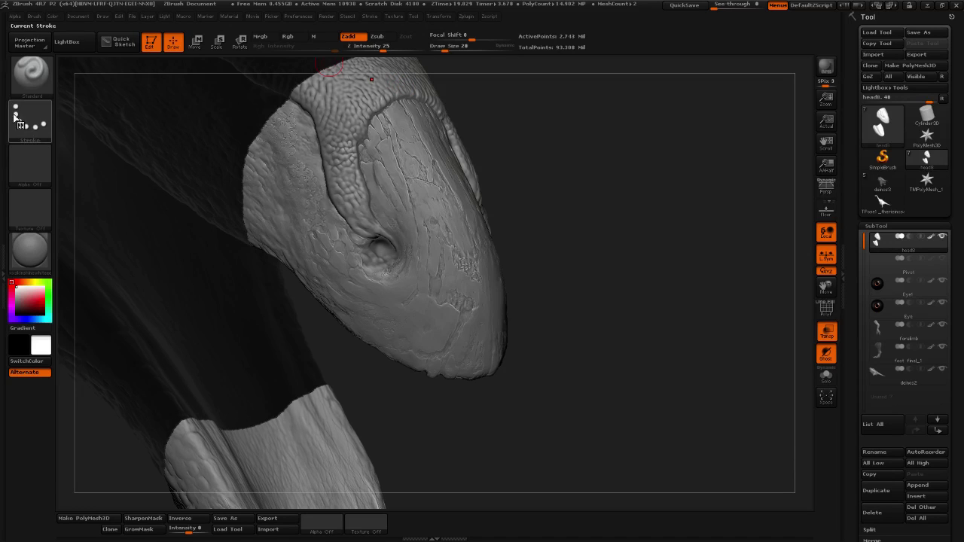
click(98, 199)
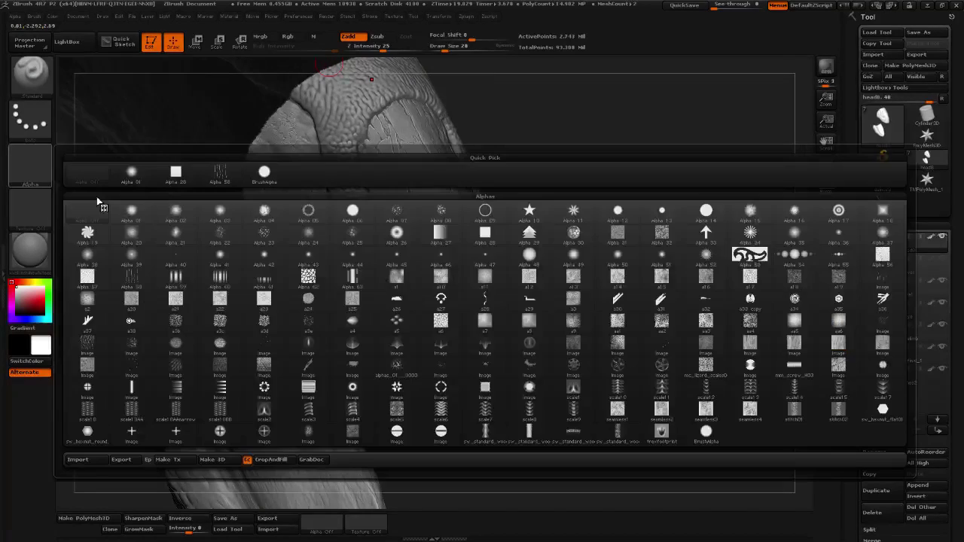
click(79, 459)
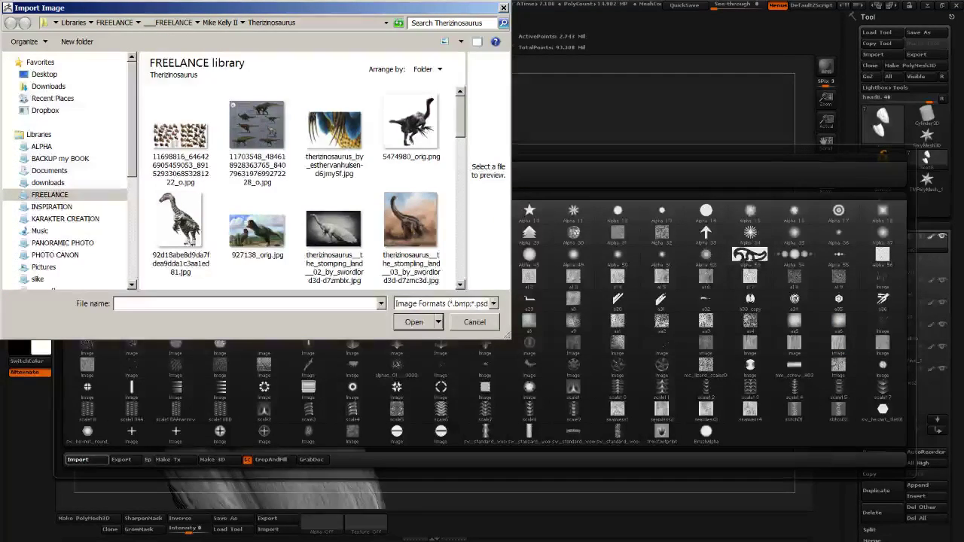
key(Escape)
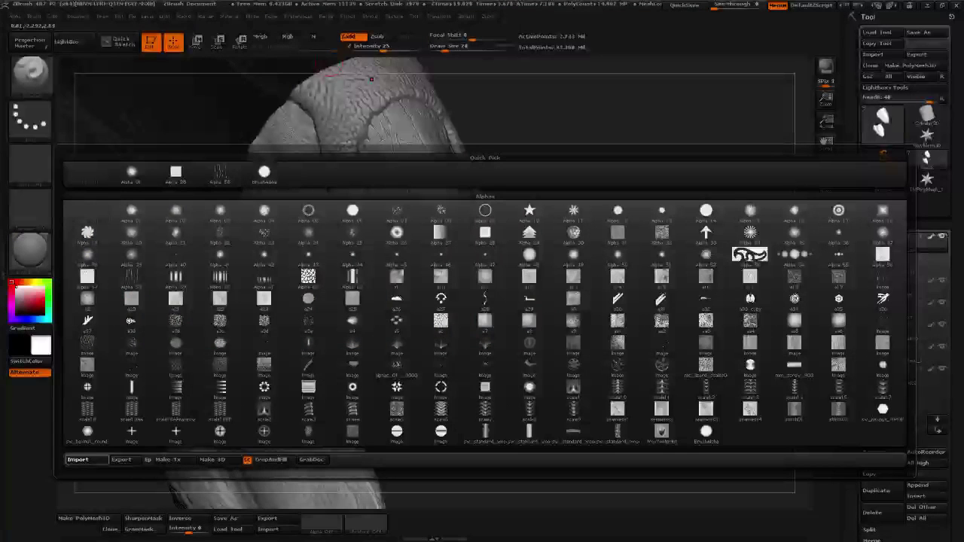
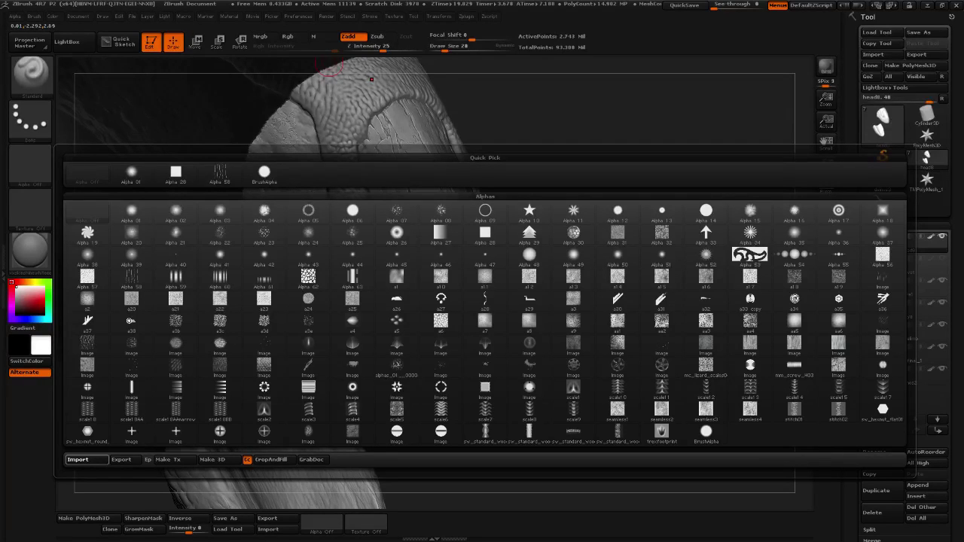
click(750, 254)
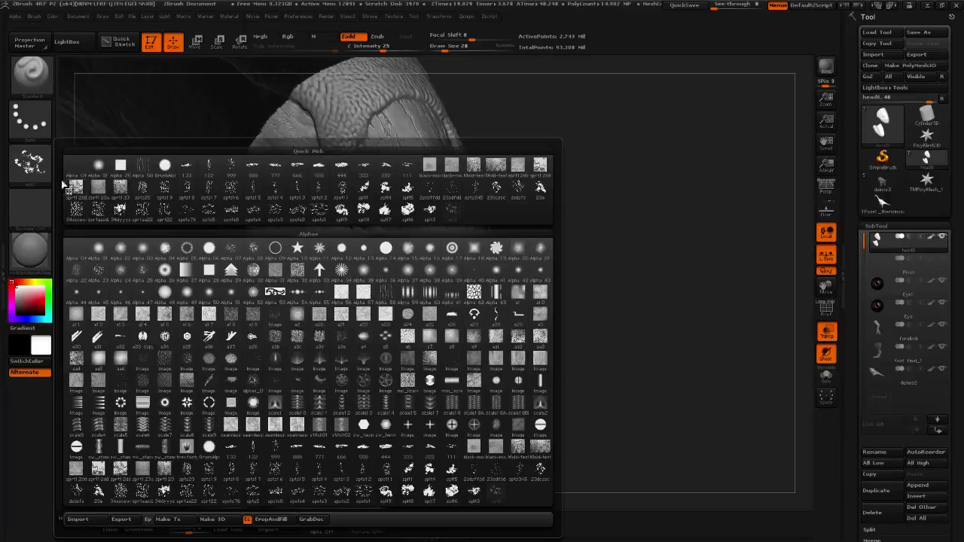
Give the Standard brush a solid splatter alpha and the DragRect stroke, with draw size 101.
click(29, 166)
click(384, 216)
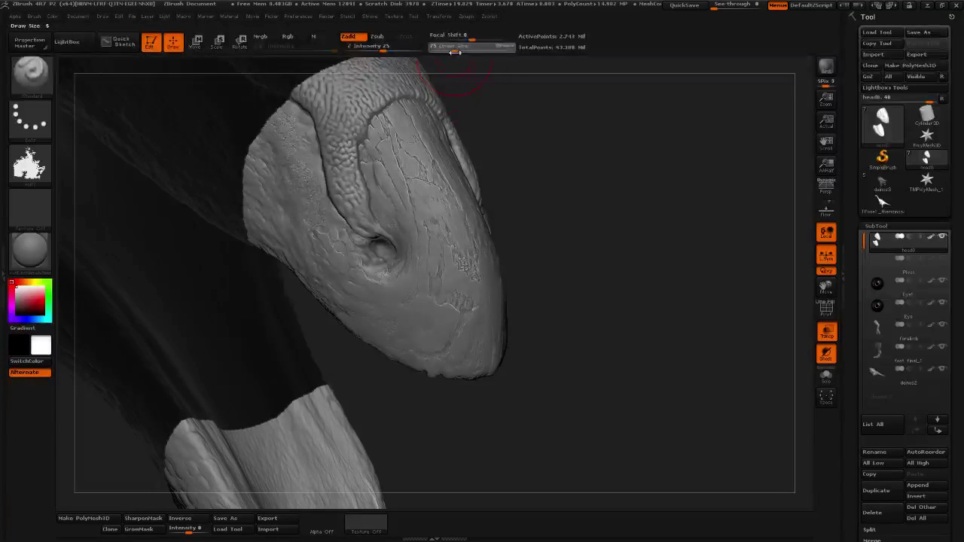
drag(483, 93, 407, 82)
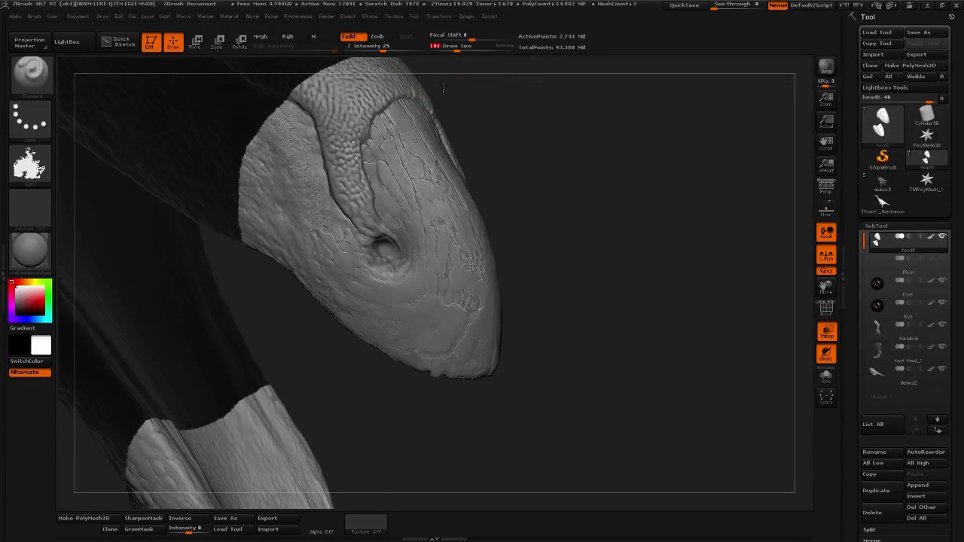
click(42, 90)
click(36, 122)
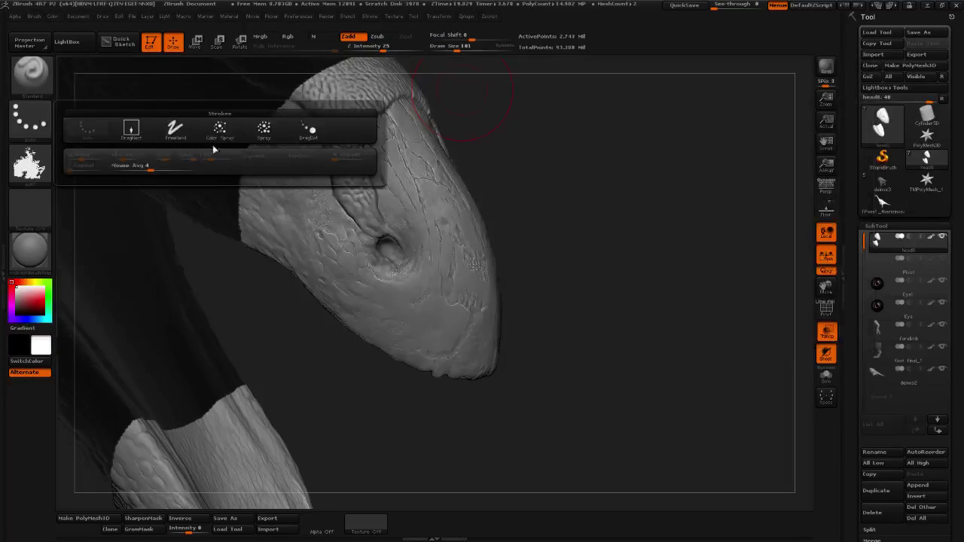
click(114, 140)
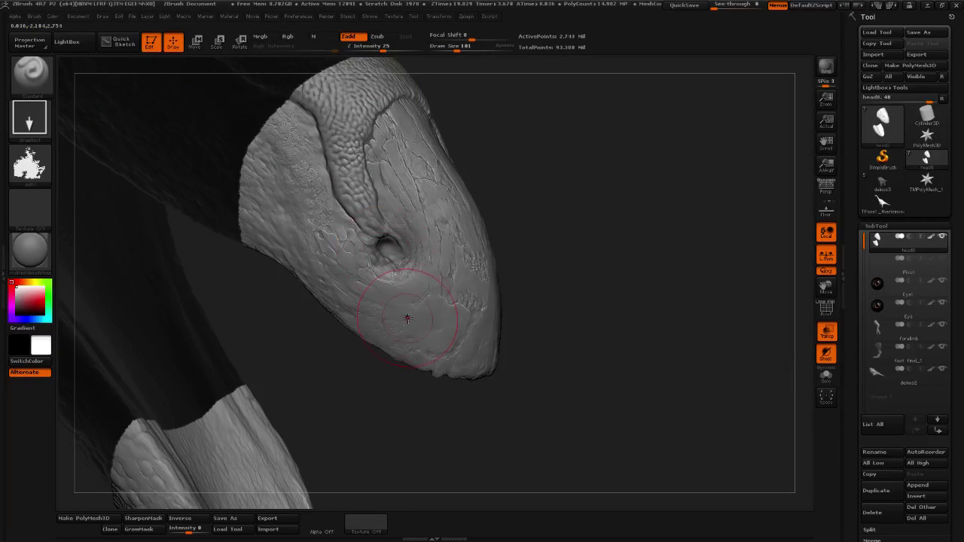
Set the Standard brush to draw size 65 and focal shift -33, and turn on its backface auto masking.
click(452, 47)
click(458, 37)
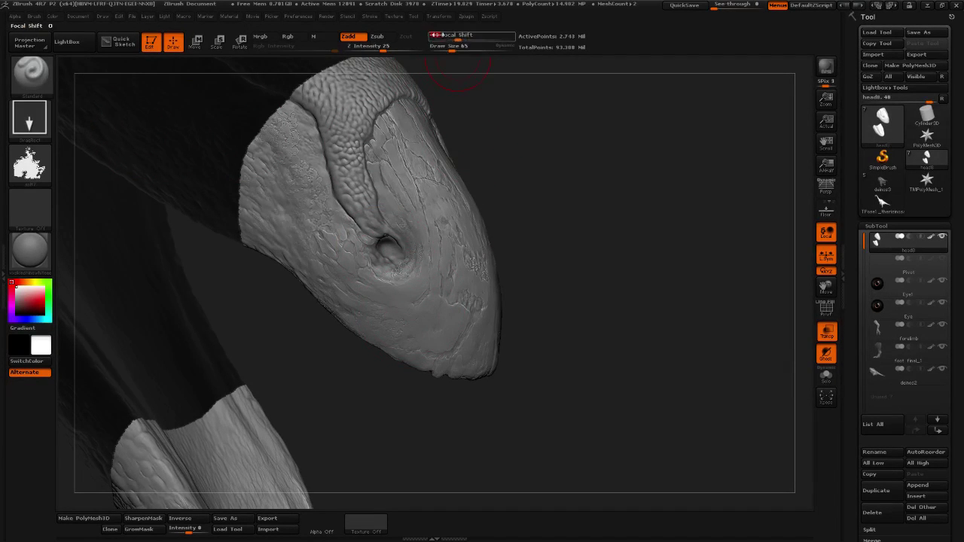
click(34, 16)
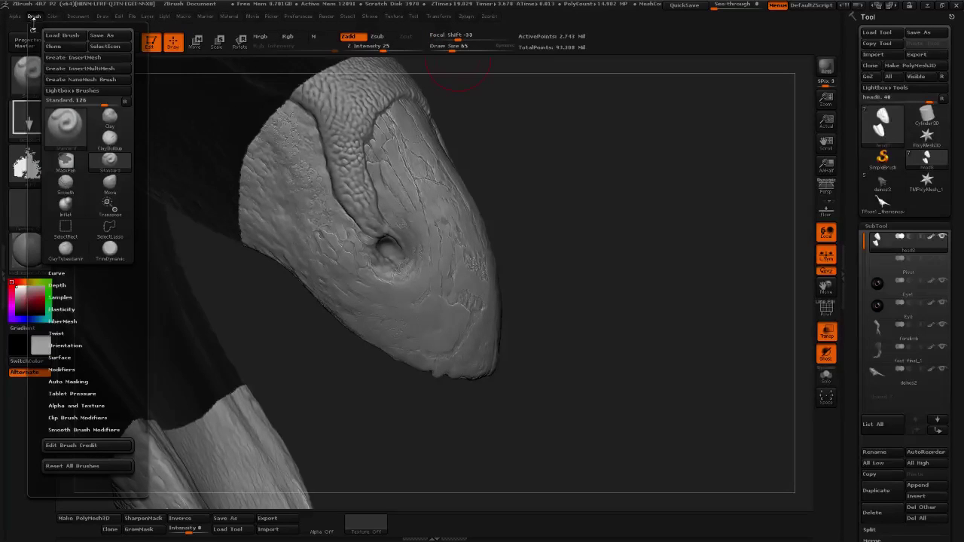
drag(125, 289, 84, 277)
click(80, 265)
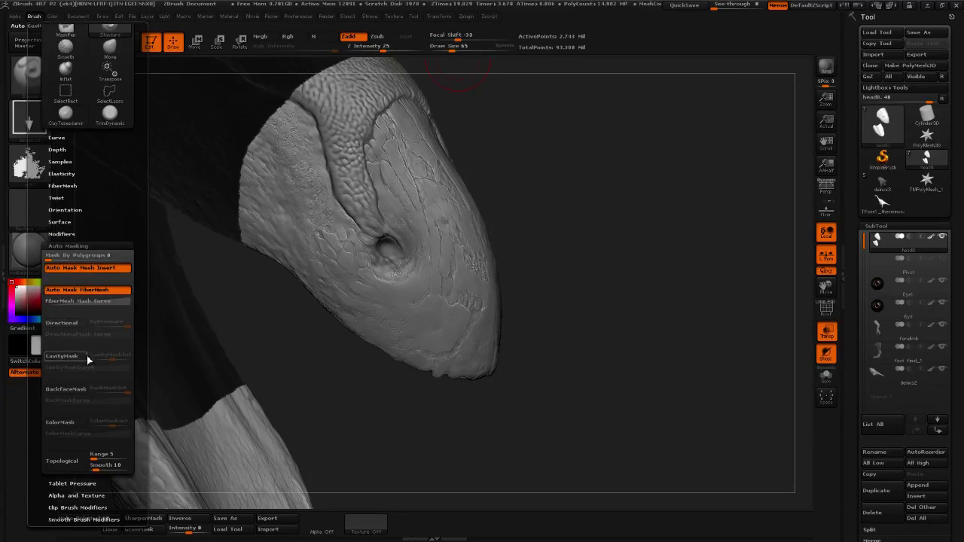
click(80, 389)
Try stamping the solid splatter alpha on the smooth area below the nostril, and undo the stamp.
drag(410, 313, 436, 344)
mouse_move(874, 190)
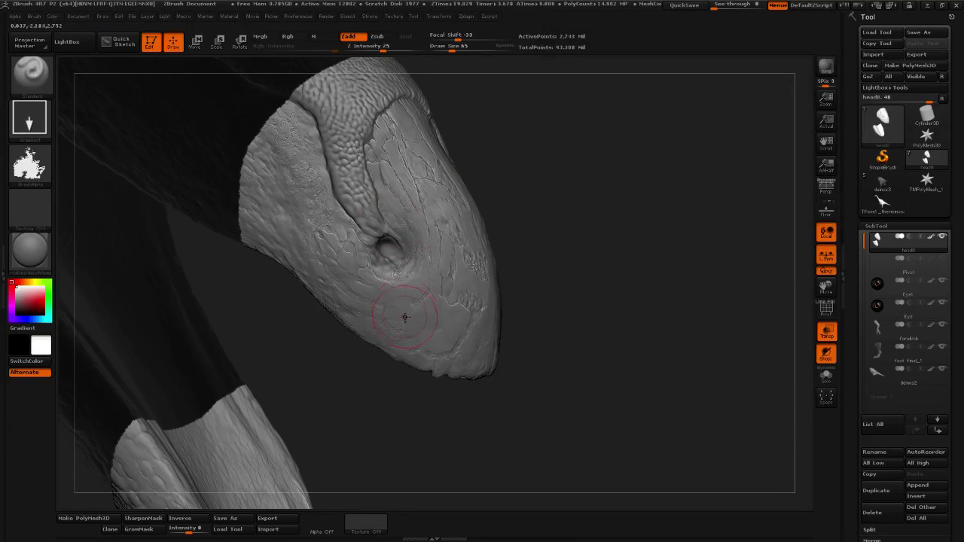
drag(407, 310, 428, 329)
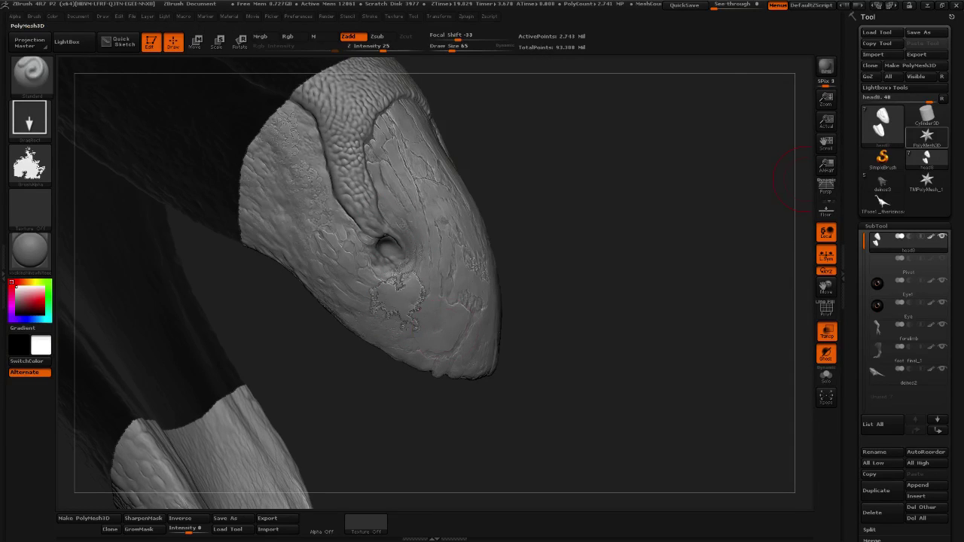
mouse_move(926, 138)
key(ctrl+z)
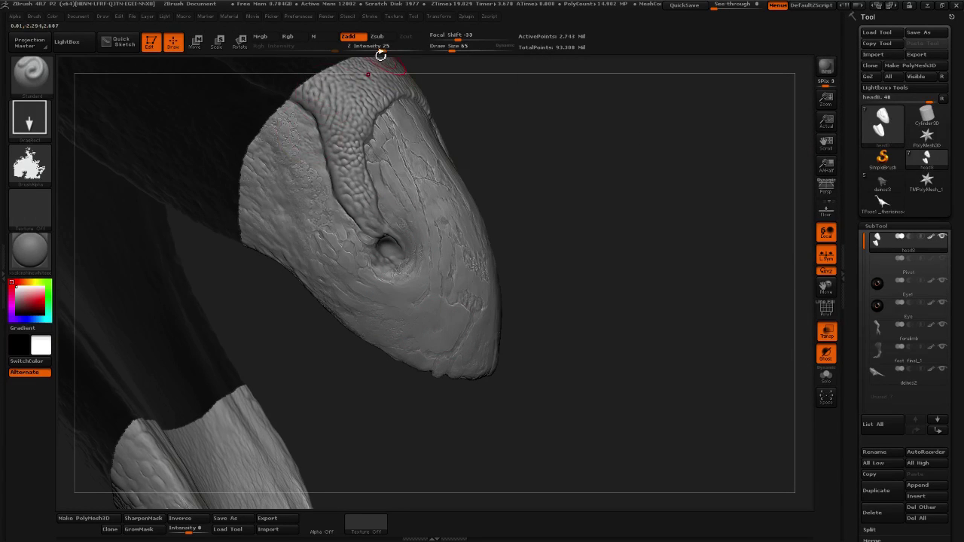
Lower the brush's Z Intensity to 4, testing the splatter stamp on the smooth area below the nostril.
click(370, 47)
text(8)
mouse_move(415, 305)
mouse_down()
mouse_move(403, 281)
mouse_move(412, 279)
mouse_move(450, 355)
mouse_move(436, 372)
mouse_move(455, 389)
mouse_move(440, 268)
mouse_move(410, 314)
mouse_up()
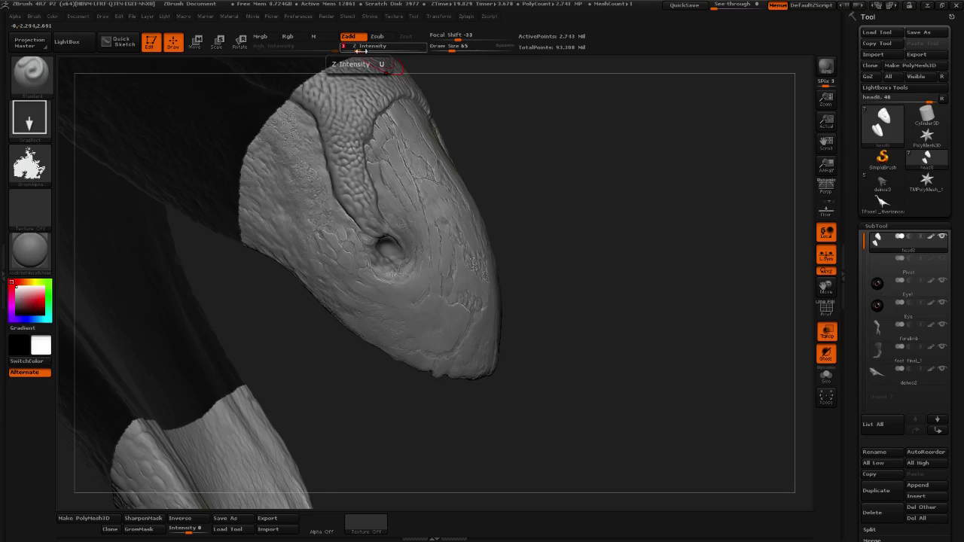
click(356, 47)
text(5)
key(BackSpace)
text(3)
key(Return)
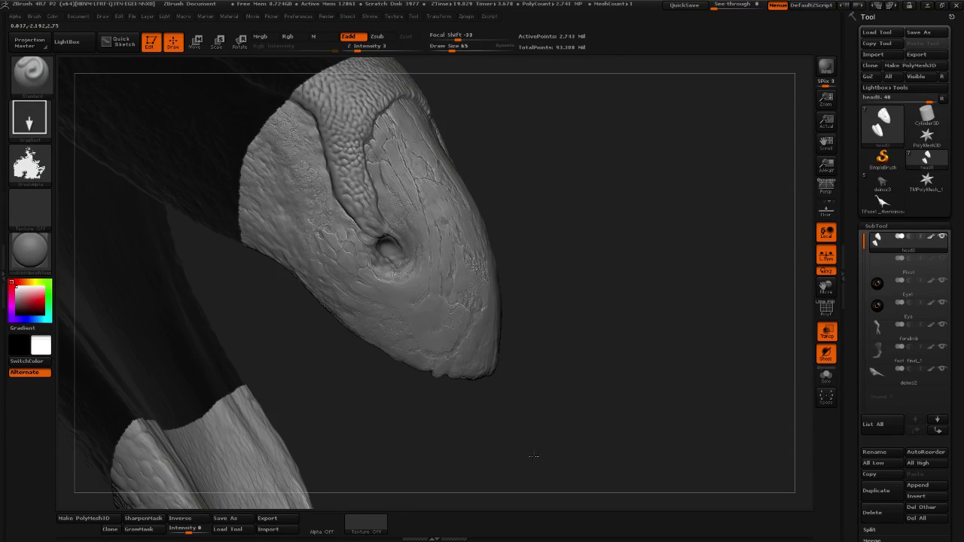
click(358, 46)
text(5)
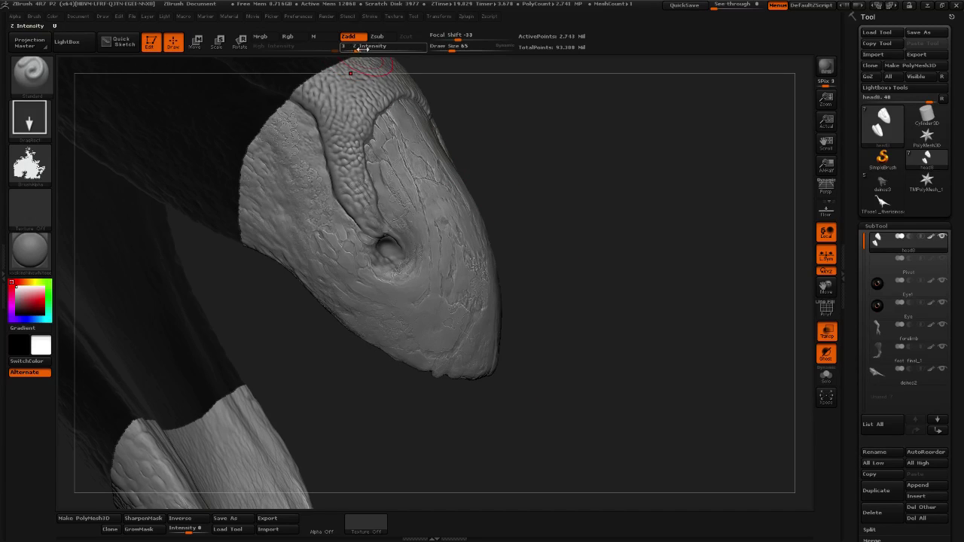
click(358, 47)
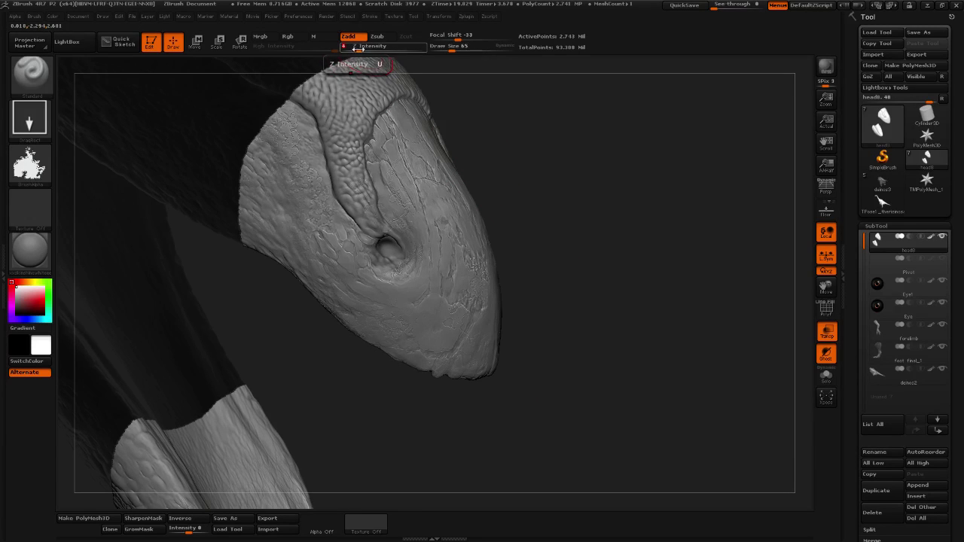
Stamp the splt9 splatter alpha over the beak's side and front below the nostril, and soften the stamped relief with smoothing.
click(30, 164)
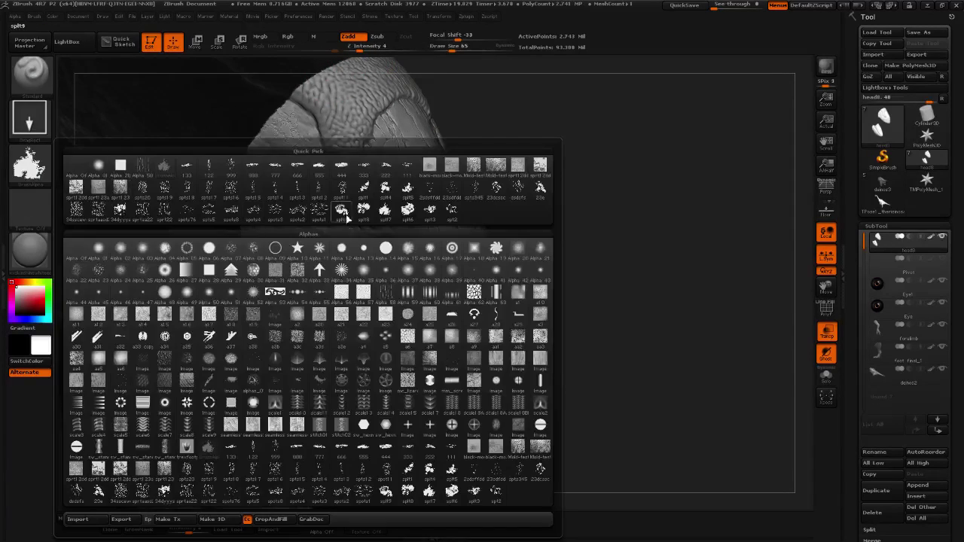
click(340, 213)
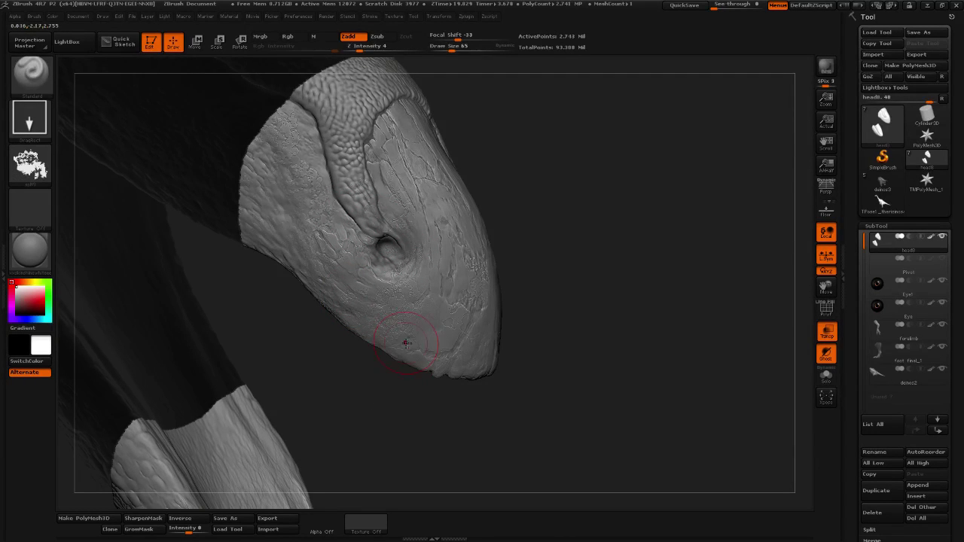
mouse_move(402, 331)
shift+mouse_down()
mouse_move(418, 303)
mouse_move(393, 314)
shift+mouse_up()
mouse_move(618, 298)
mouse_down()
mouse_move(653, 318)
mouse_move(591, 318)
mouse_move(490, 294)
mouse_up()
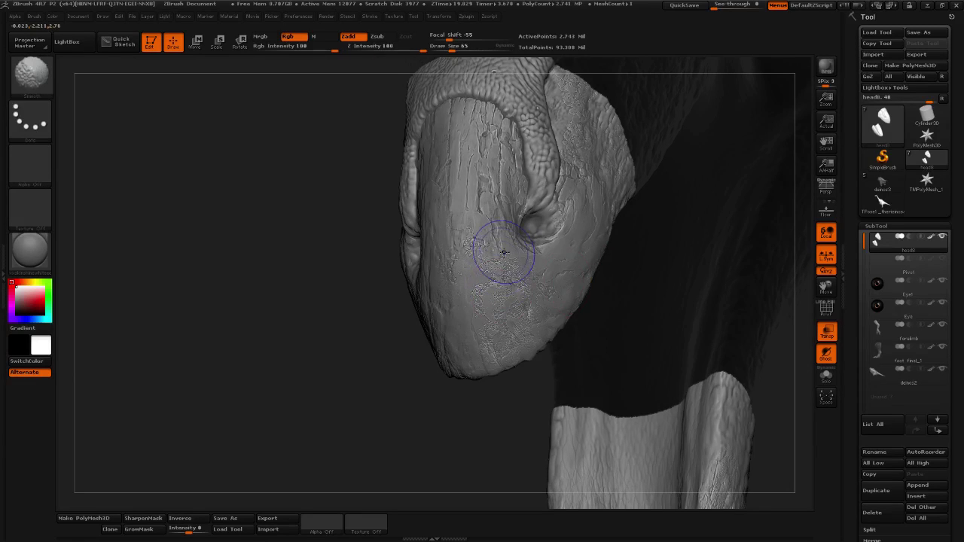
mouse_move(345, 308)
mouse_down()
mouse_move(361, 329)
mouse_move(360, 113)
mouse_up()
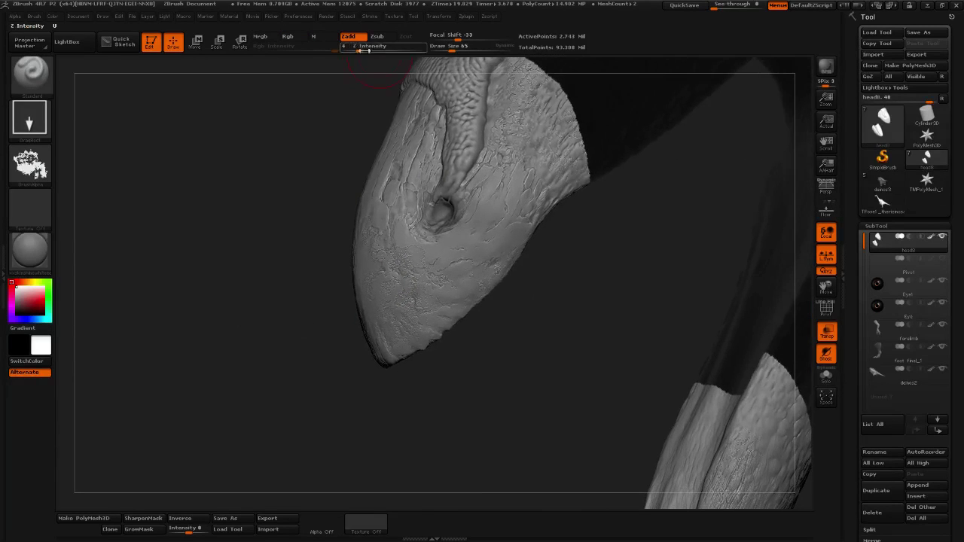
Lower the Z Intensity to 3 and stamp the splt4 splatter alpha over the beak's side around and below the nostril.
drag(359, 47, 357, 47)
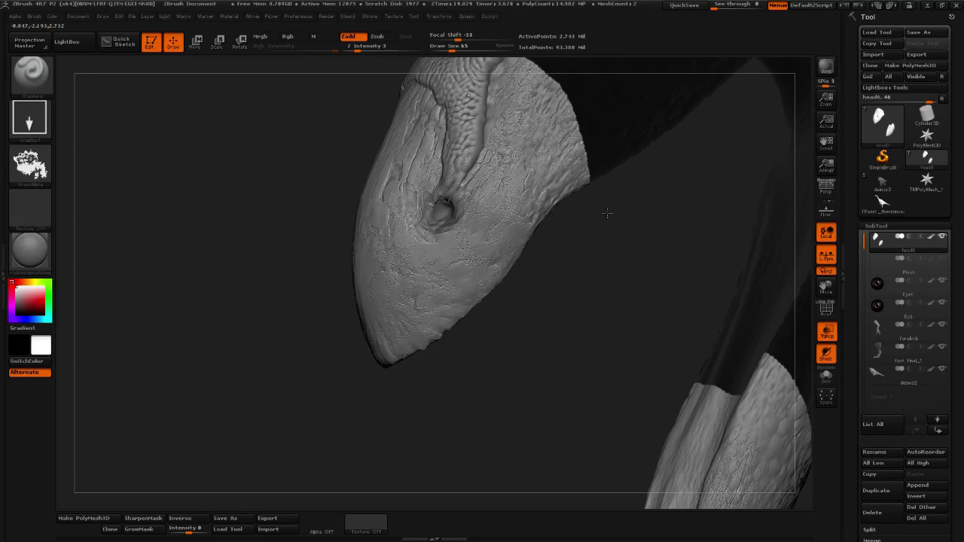
click(30, 163)
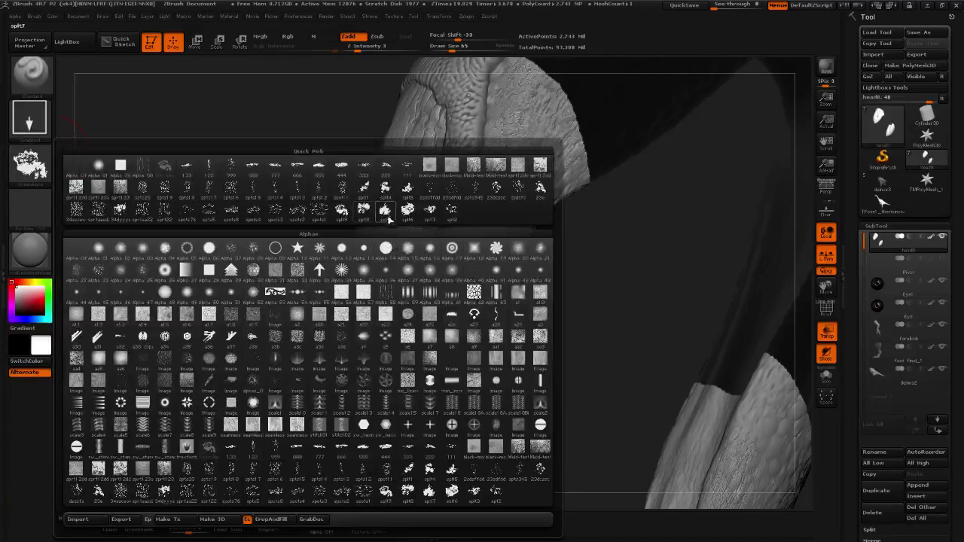
click(386, 189)
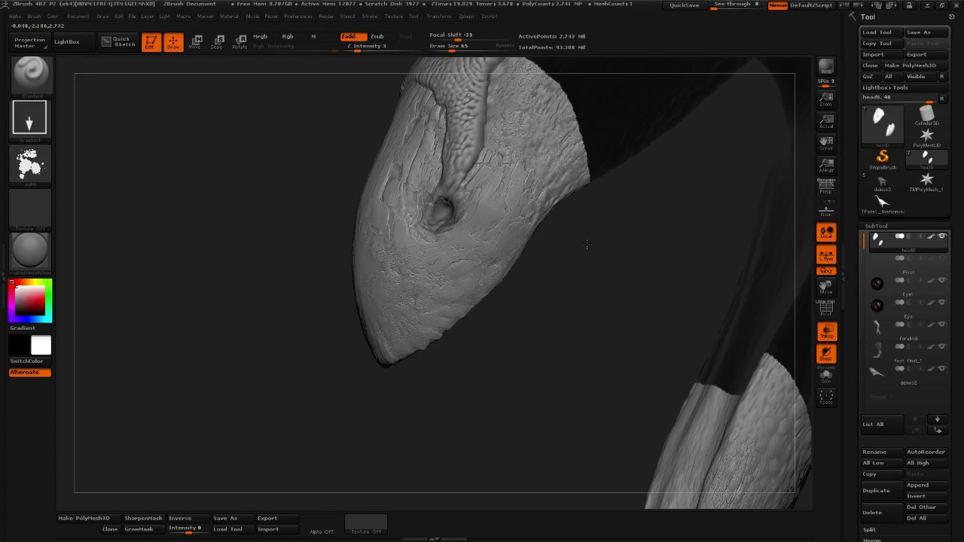
drag(523, 324, 662, 279)
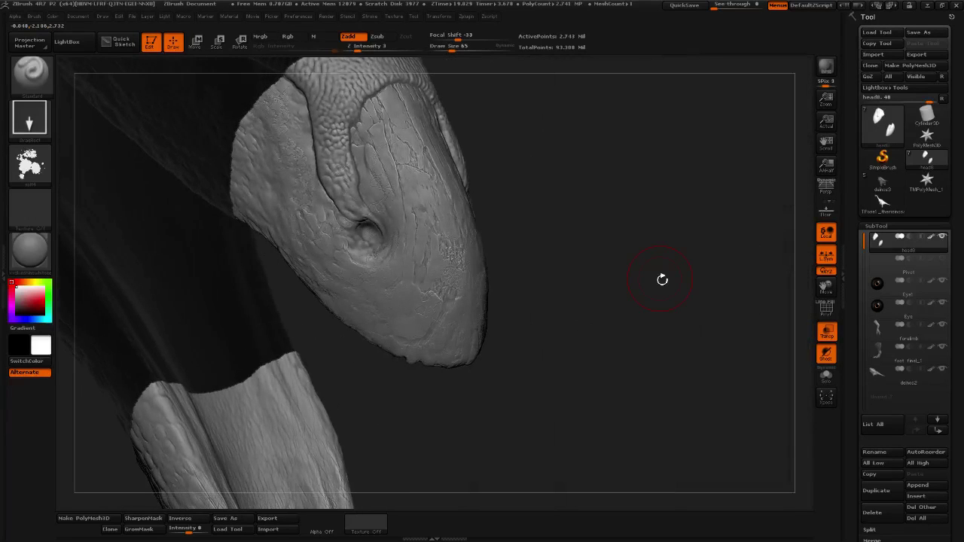
alt+drag(566, 241, 565, 272)
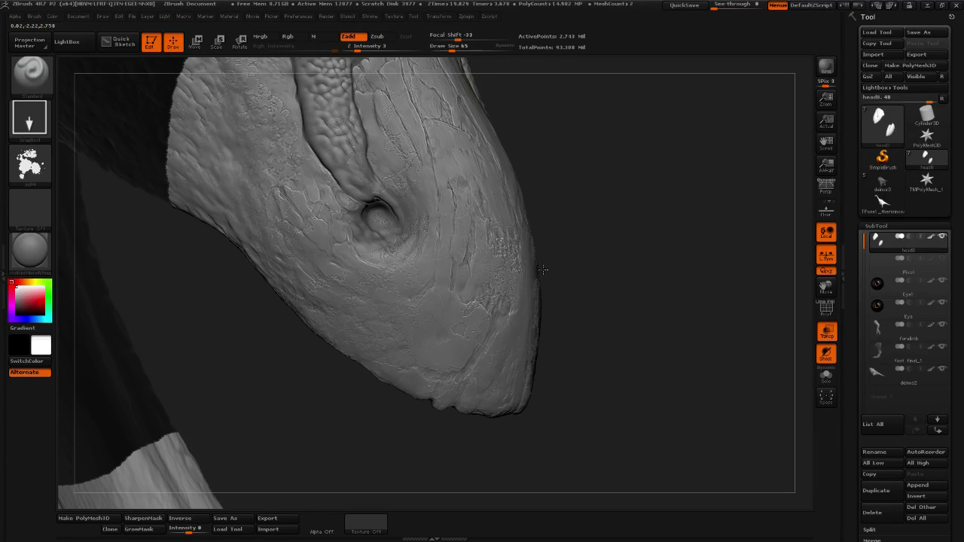
drag(613, 241, 430, 140)
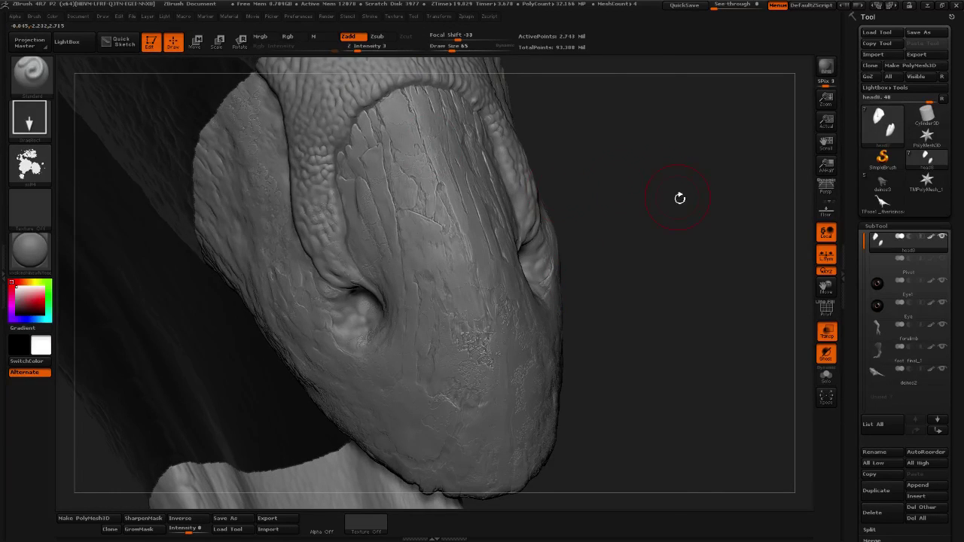
Continue the splatter stamps across the beak's front and bridge, and smooth along the bumpy skin band above the nostril.
drag(680, 198, 523, 203)
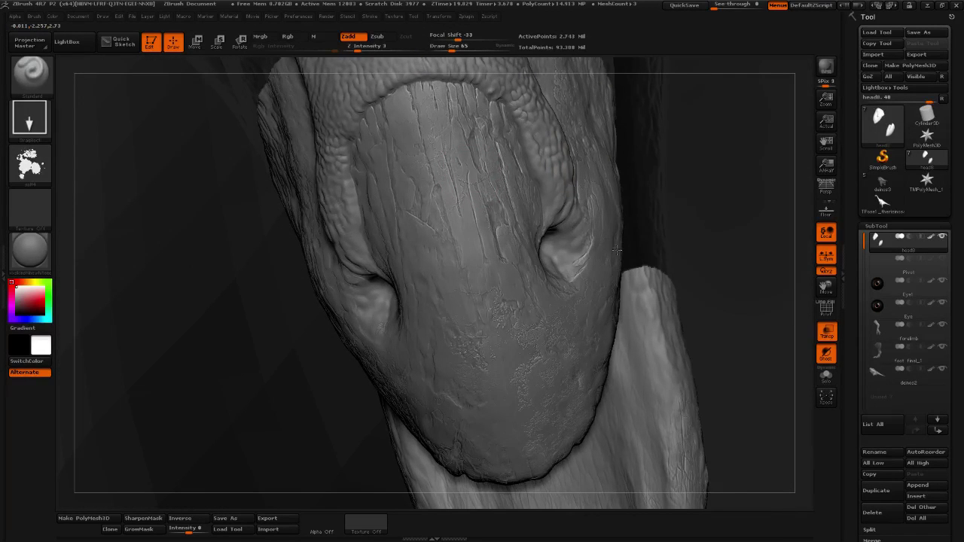
drag(726, 213, 416, 202)
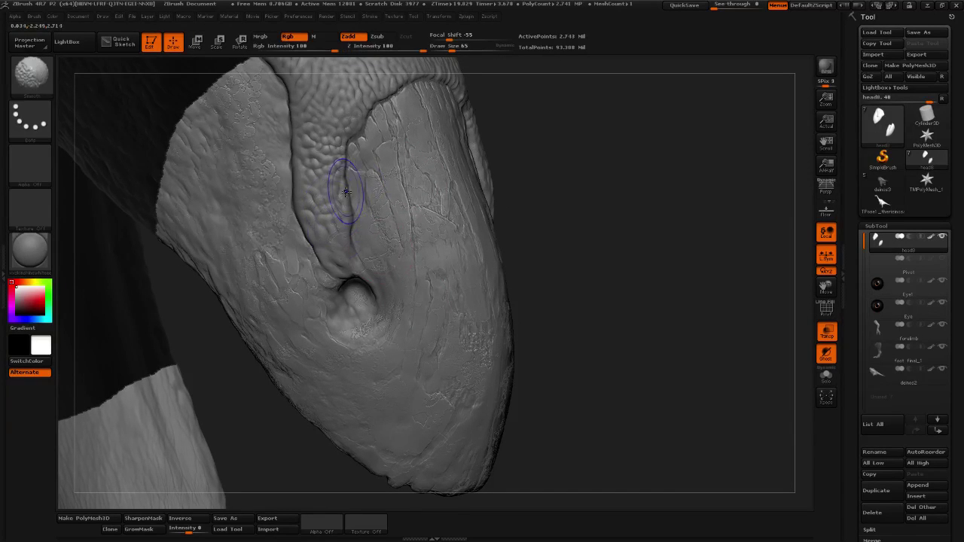
mouse_move(614, 176)
mouse_down()
mouse_move(584, 230)
mouse_move(427, 116)
mouse_up()
drag(561, 194, 494, 172)
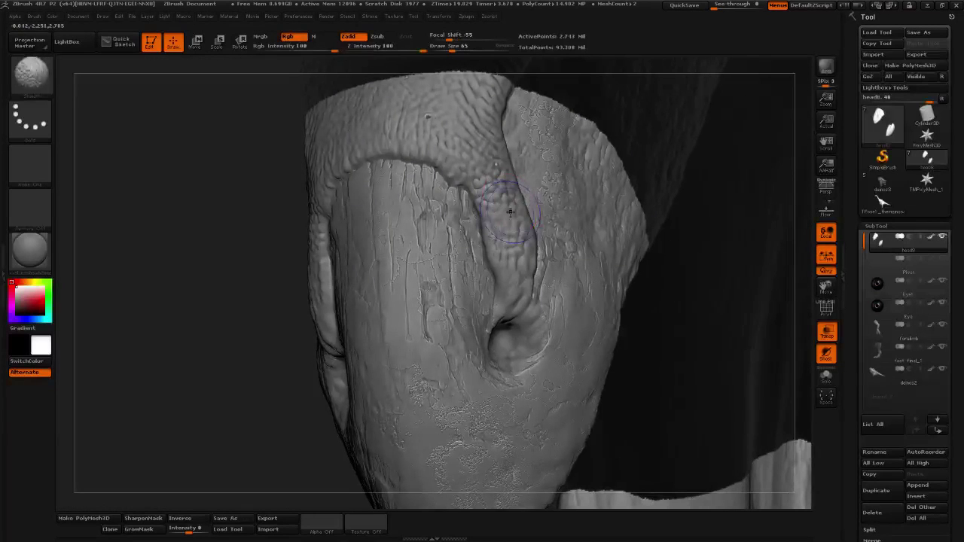
Switch to a denser speckled alpha and stamp it over the bumpy skin band and adjoining surfaces above the nostril on both sides.
click(28, 162)
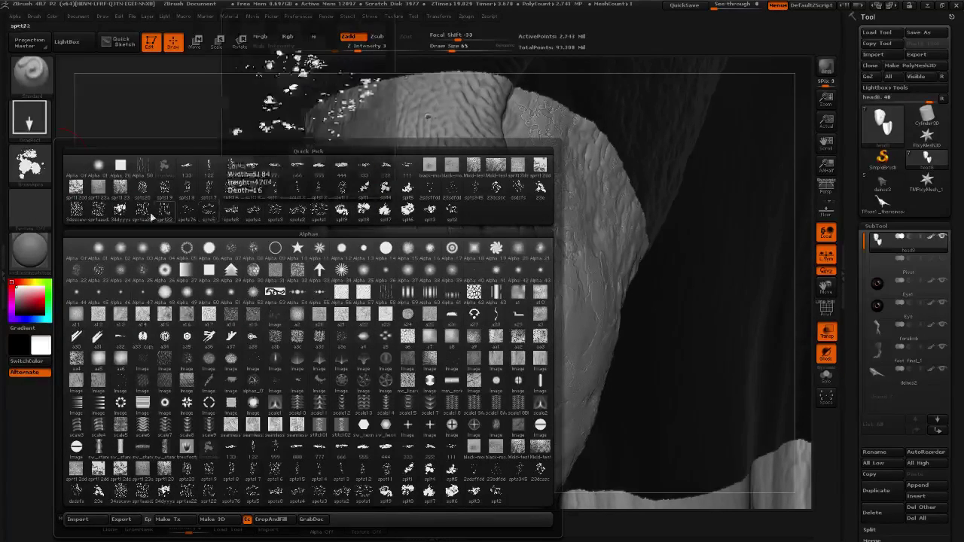
click(125, 216)
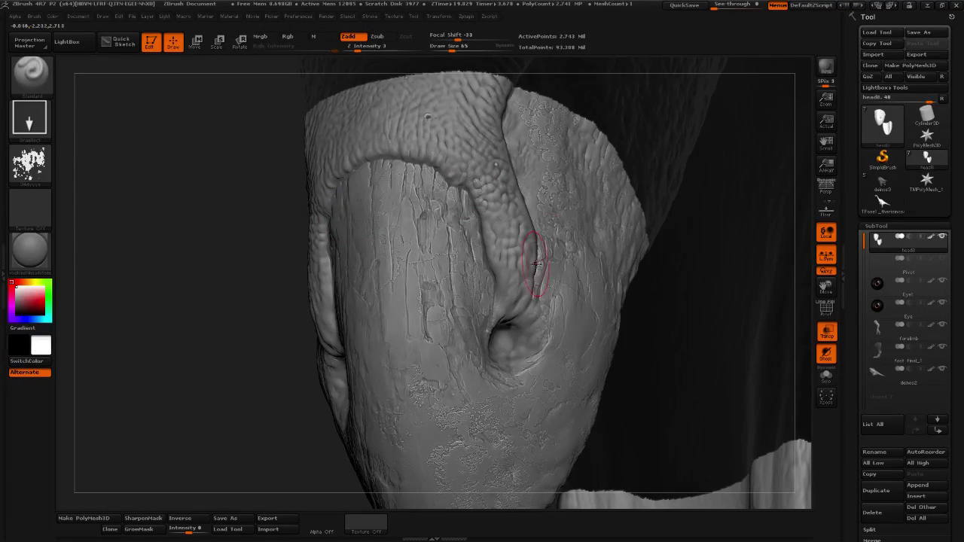
drag(273, 284, 427, 229)
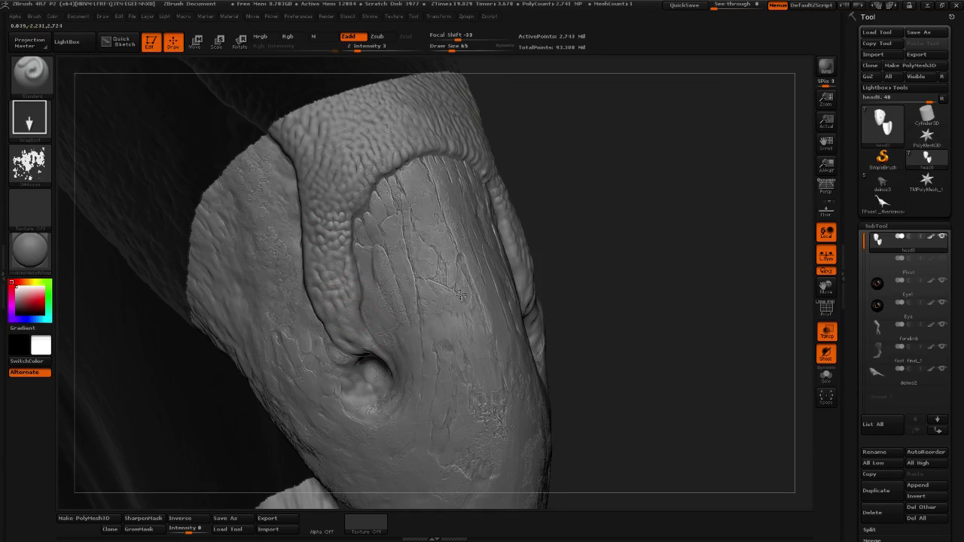
drag(617, 246, 715, 218)
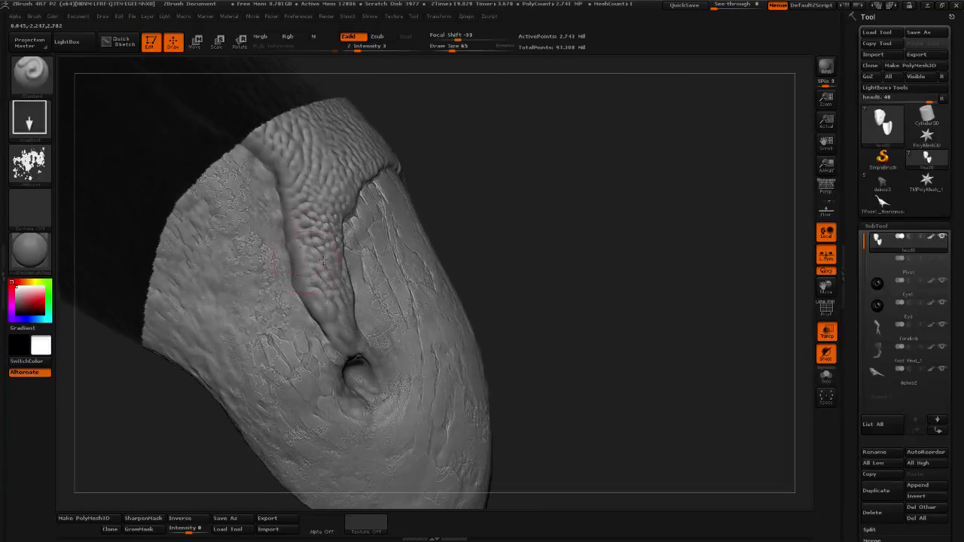
drag(523, 195, 452, 196)
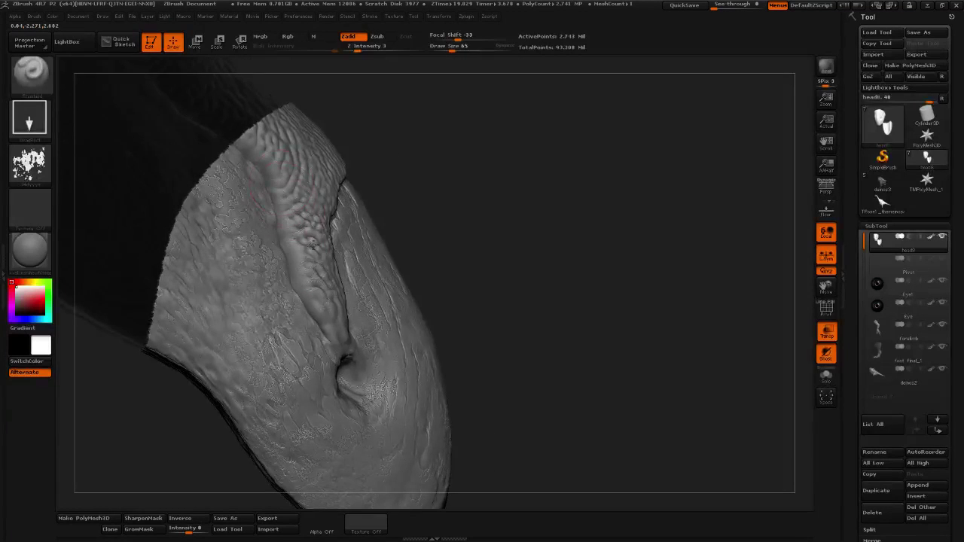
mouse_move(516, 248)
mouse_down()
mouse_move(365, 223)
mouse_move(349, 270)
mouse_up()
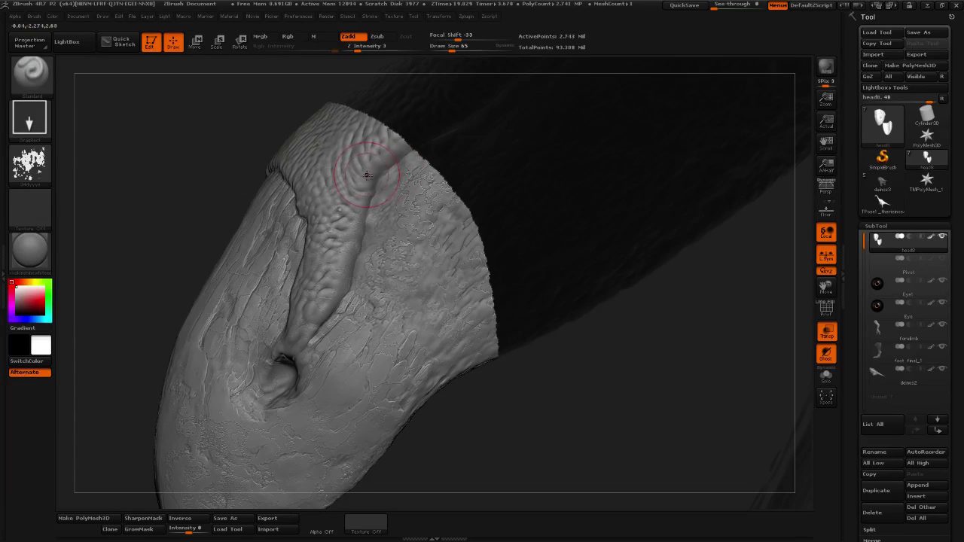
drag(365, 183, 352, 225)
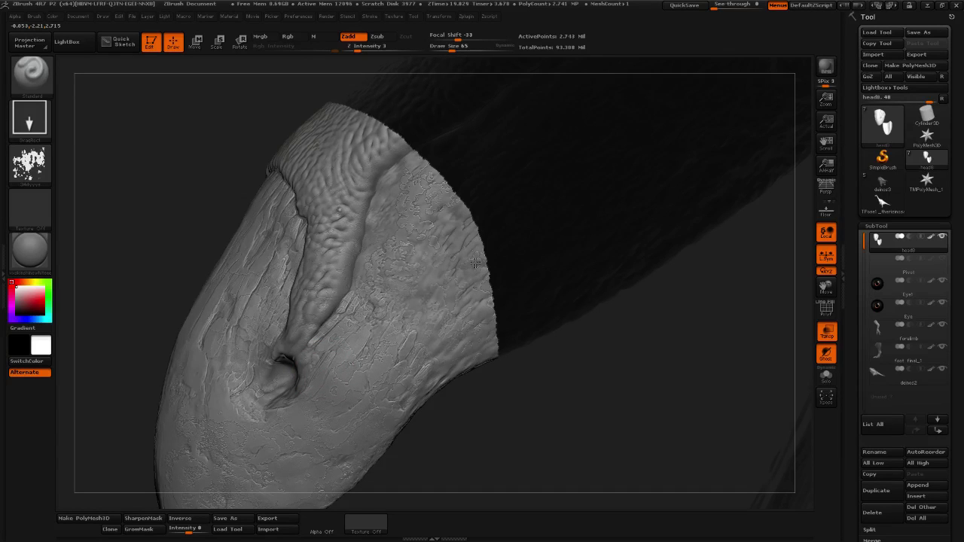
Stamp the dense speckled alpha over the beak's cracked bridge, the nostril surroundings and the front toward the tip.
mouse_move(482, 422)
mouse_down()
mouse_move(422, 439)
mouse_move(568, 347)
mouse_move(343, 241)
mouse_up()
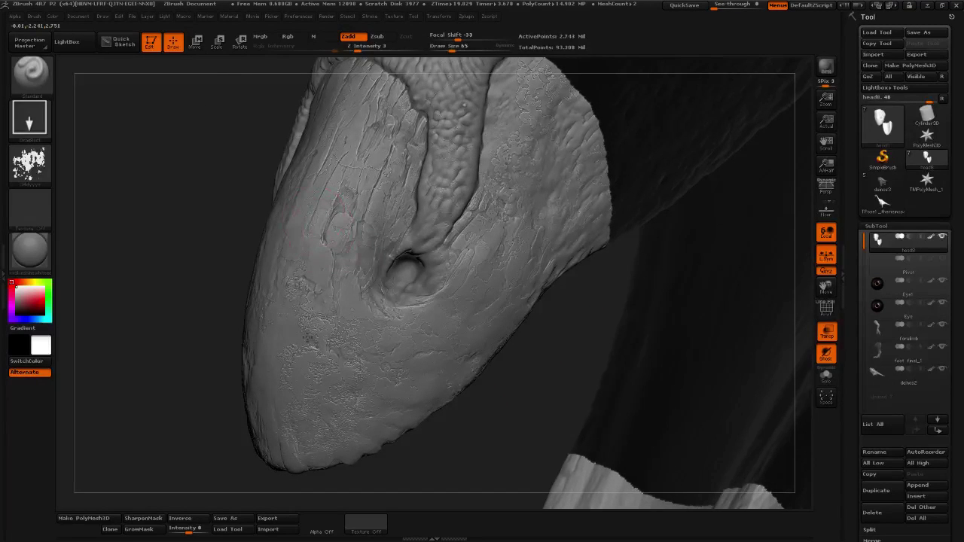
drag(216, 332, 295, 241)
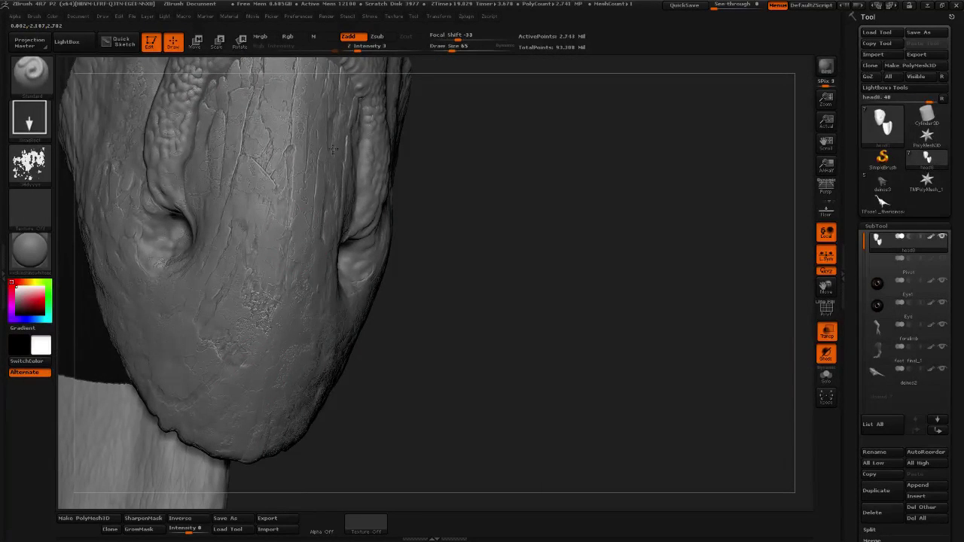
drag(444, 312, 644, 312)
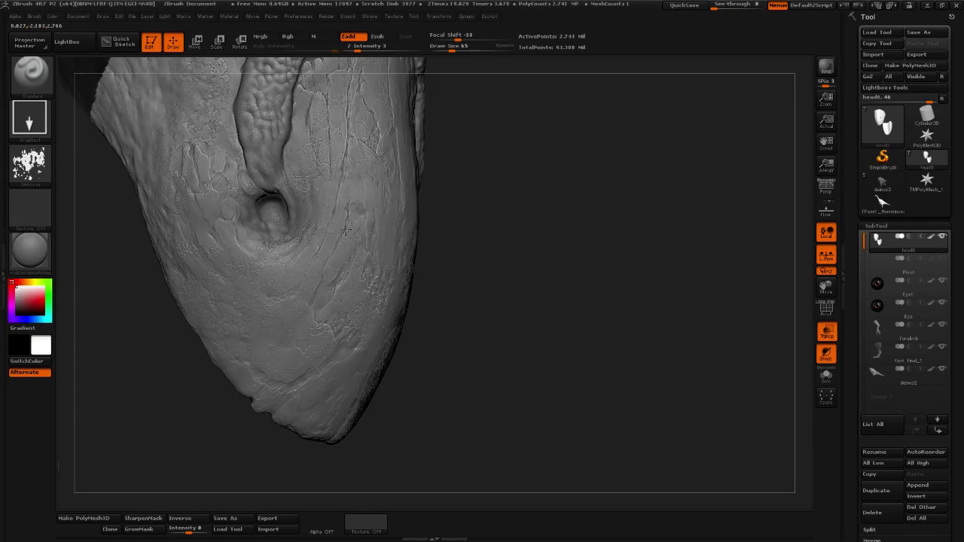
mouse_move(495, 219)
mouse_down()
mouse_move(497, 253)
mouse_move(518, 233)
mouse_up()
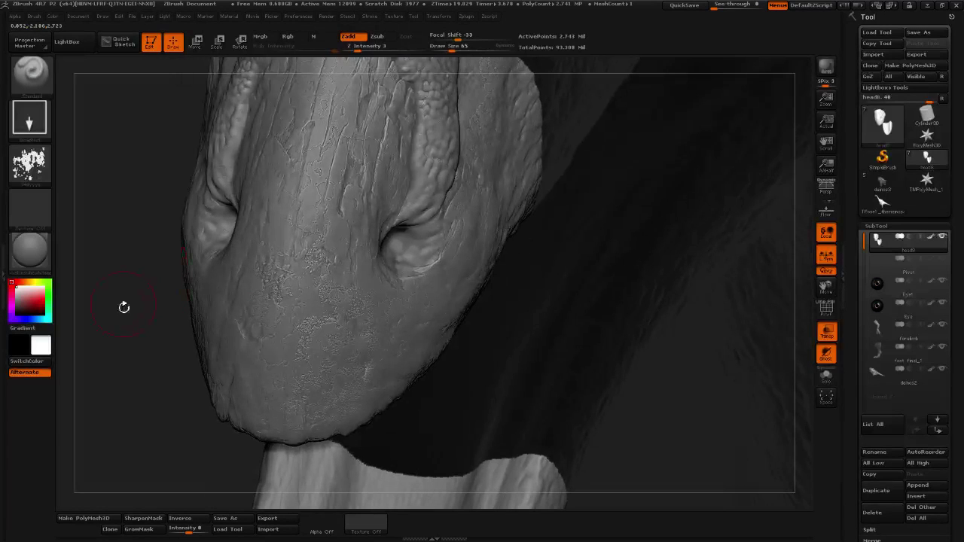
drag(117, 291, 133, 320)
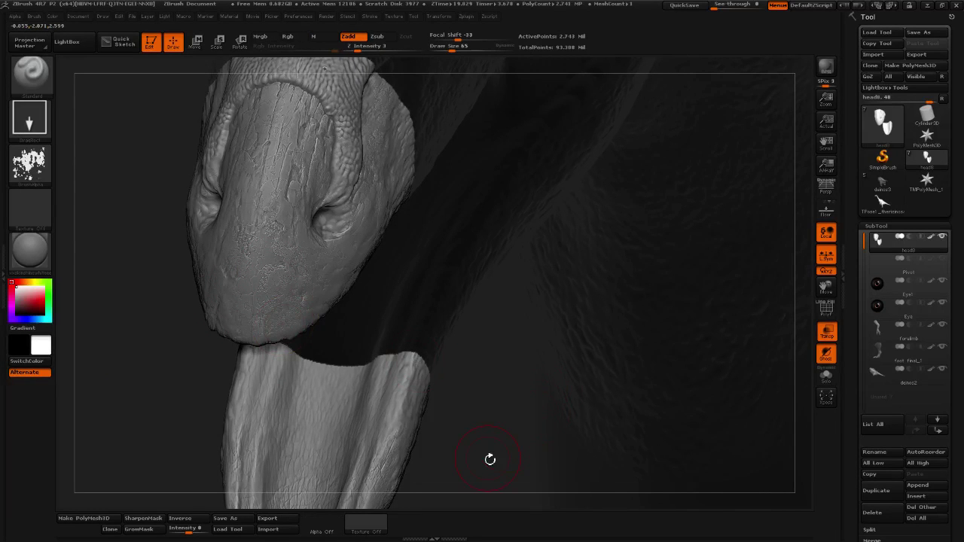
Smooth the cracked inner surface at the front of the lower beak and the rough texture on its underside near the tip.
alt+drag(540, 352, 579, 248)
mouse_move(514, 436)
mouse_down()
mouse_move(499, 402)
mouse_move(503, 447)
mouse_move(589, 359)
mouse_move(594, 379)
mouse_up()
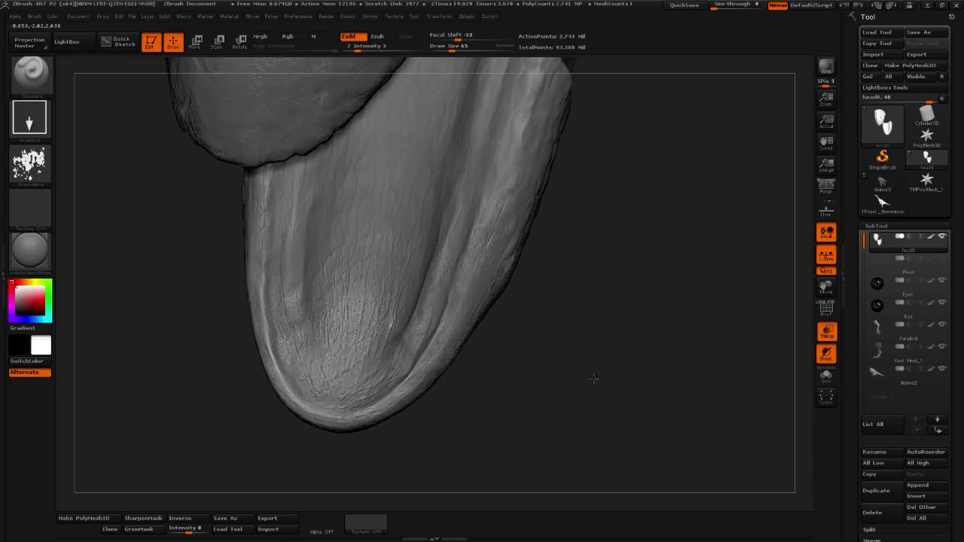
mouse_move(377, 303)
shift+mouse_down()
mouse_move(385, 308)
mouse_move(351, 290)
mouse_move(354, 354)
mouse_move(344, 289)
shift+mouse_up()
alt+drag(622, 367, 660, 345)
mouse_move(572, 337)
mouse_down()
mouse_move(501, 273)
mouse_move(572, 230)
mouse_move(609, 257)
mouse_up()
key(shift)
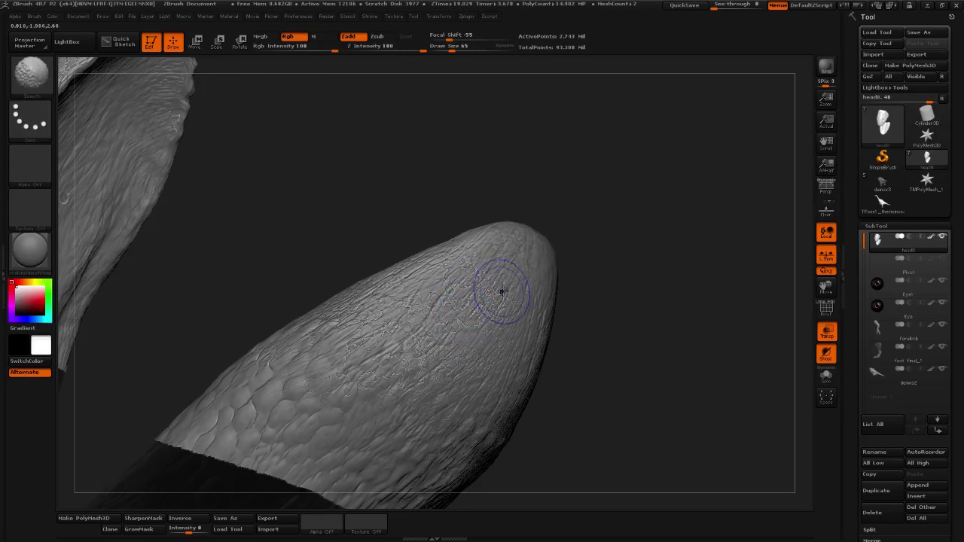
click(47, 89)
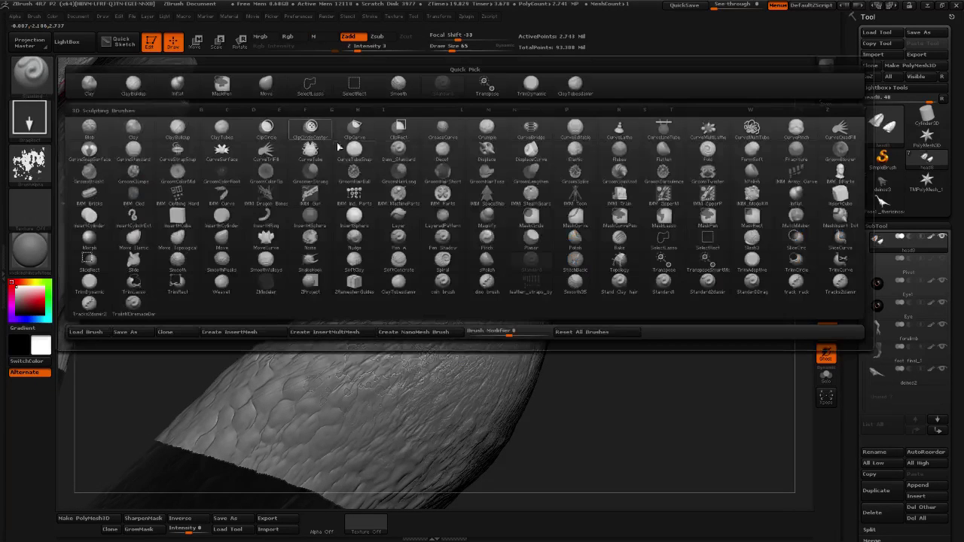
click(531, 83)
drag(469, 61, 447, 58)
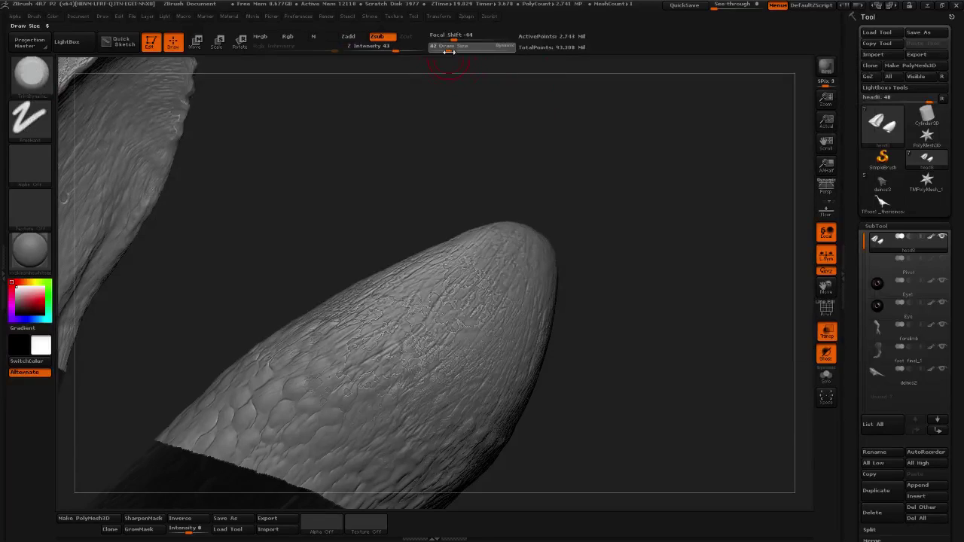
Try stamping a ragged splatter alpha on the lower beak's underside with the Layer brush and a DragRect stroke, and undo the stamp.
click(43, 86)
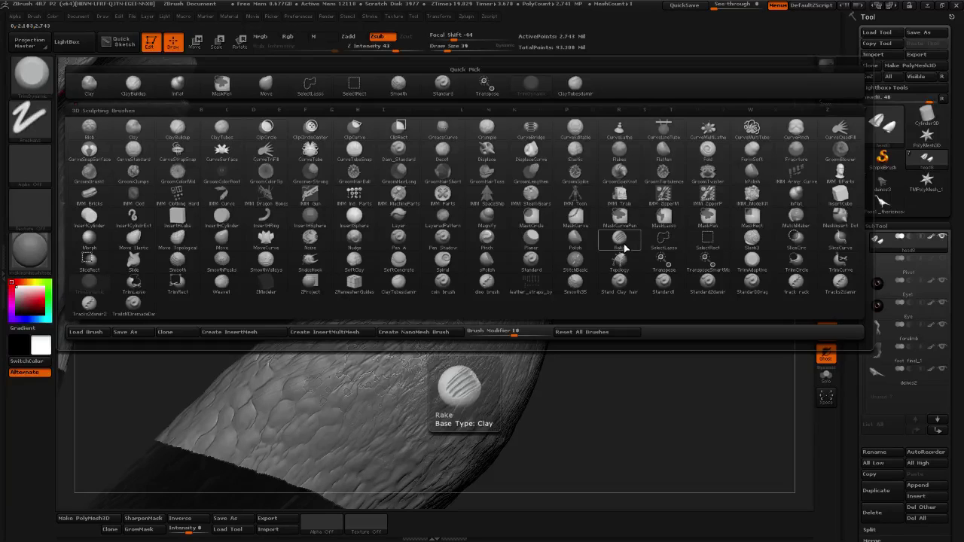
click(396, 218)
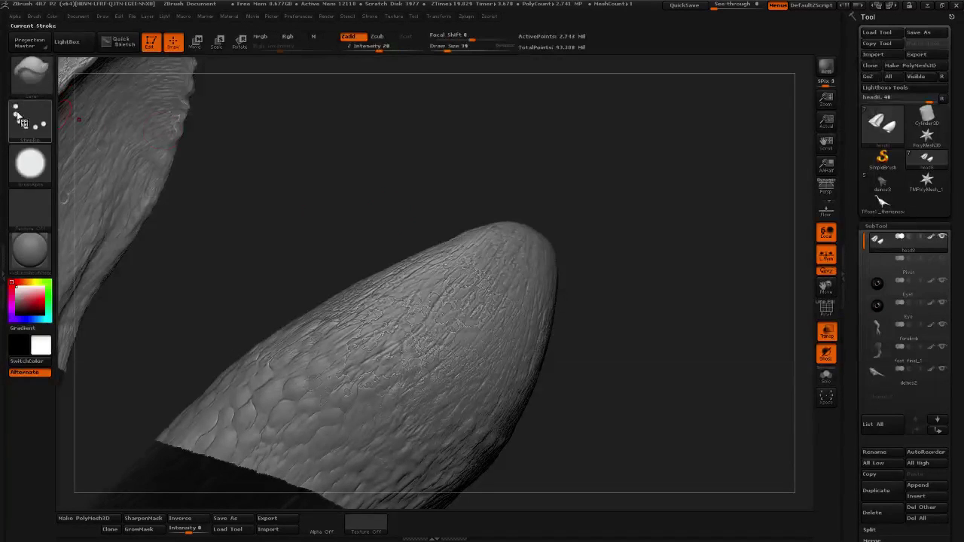
click(16, 113)
click(128, 129)
click(30, 162)
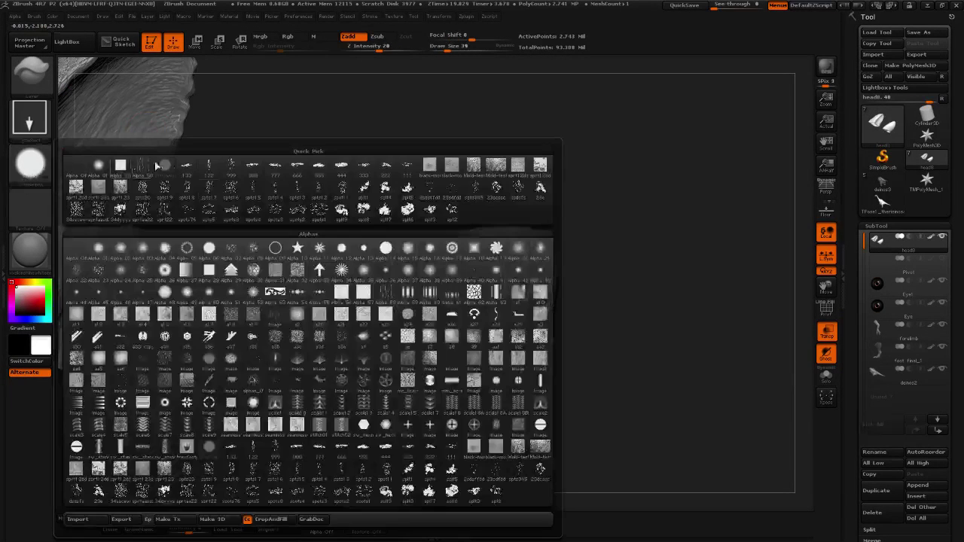
click(342, 213)
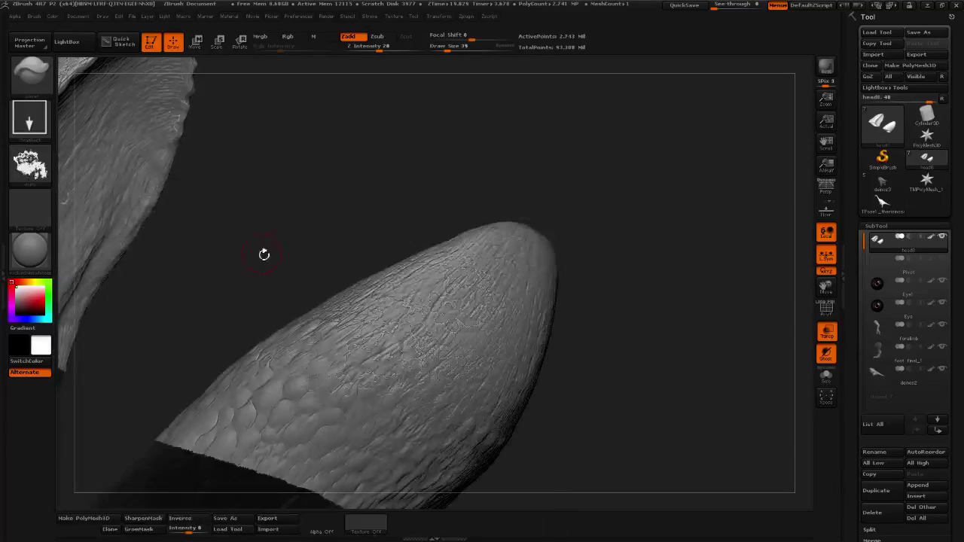
drag(410, 335, 538, 223)
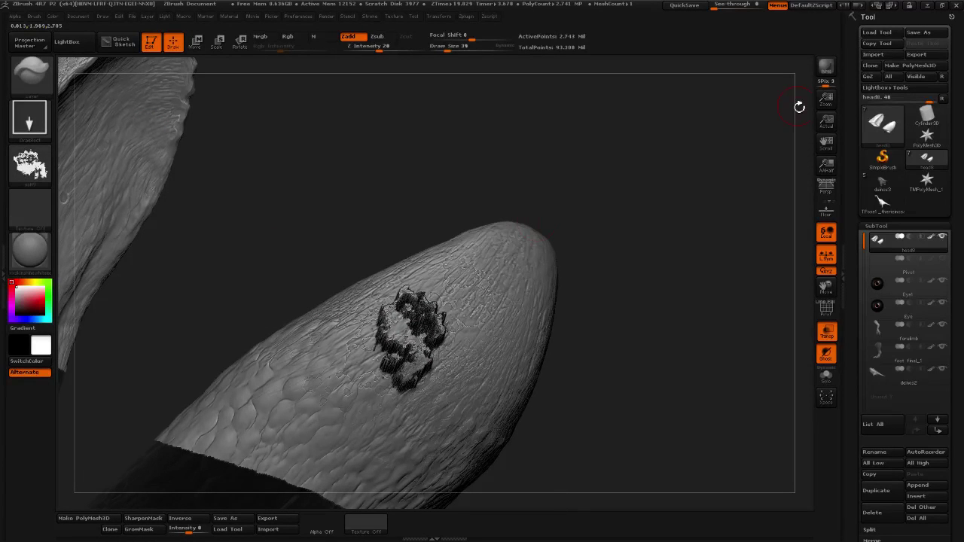
key(ctrl+z)
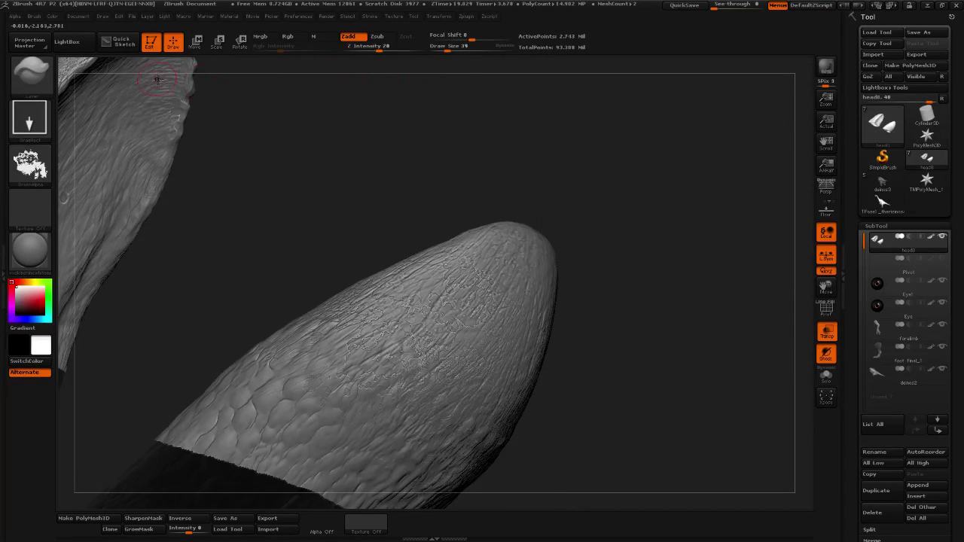
Try softer Layer-brush splatter stamps at Z Intensity 5 and Draw Size 145 toward the lower beak's tip, and undo them.
drag(372, 45, 346, 45)
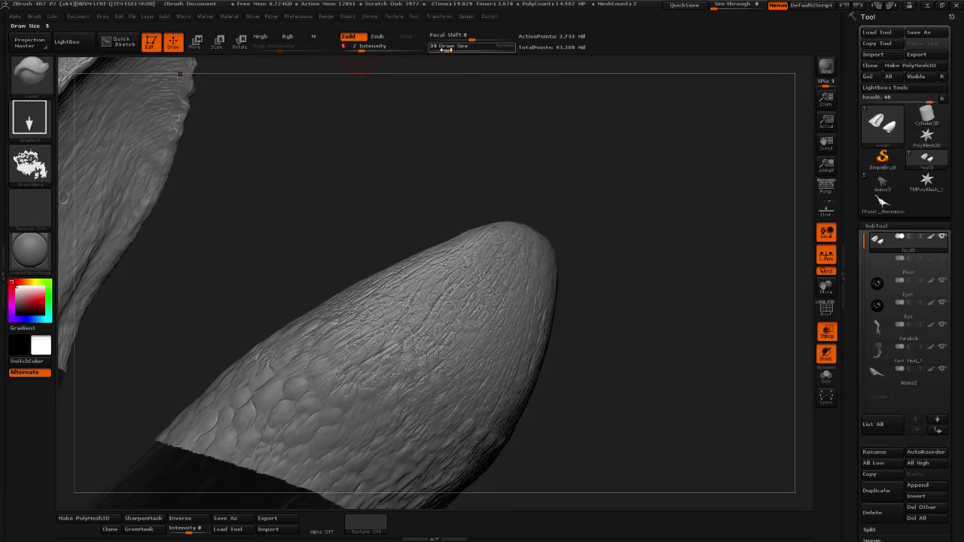
drag(415, 301, 503, 307)
mouse_move(652, 348)
mouse_down()
mouse_move(631, 320)
mouse_move(663, 328)
mouse_move(654, 308)
mouse_up()
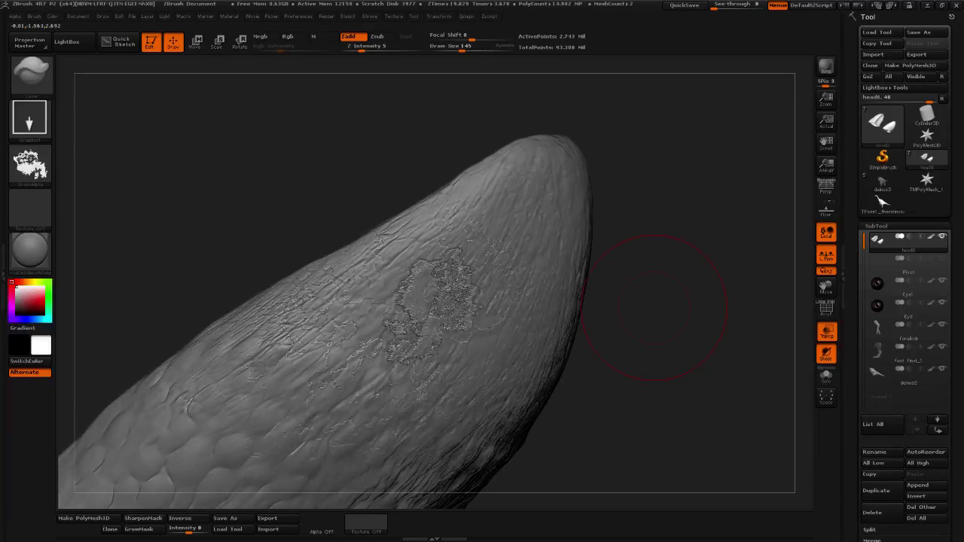
key(ctrl+z)
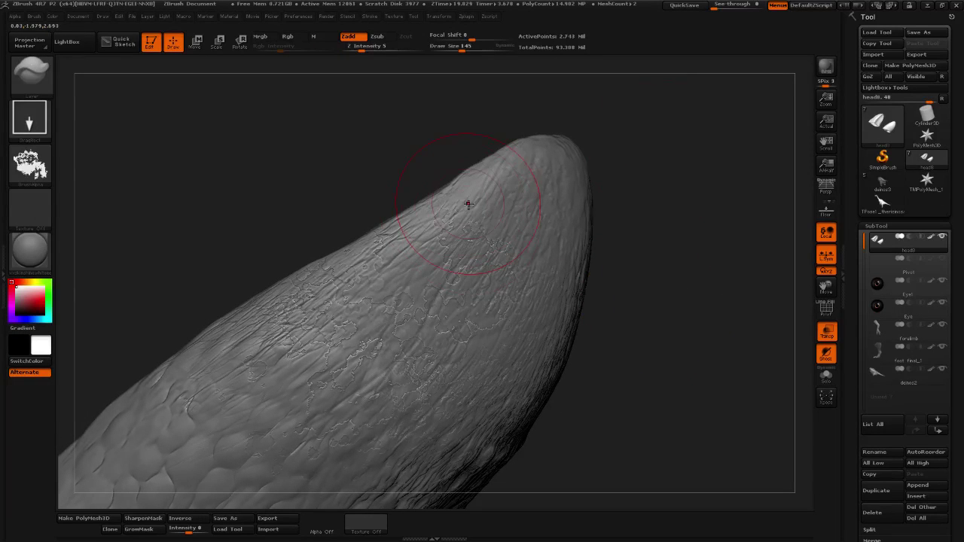
drag(511, 232, 546, 185)
drag(646, 213, 696, 265)
key(ctrl+z)
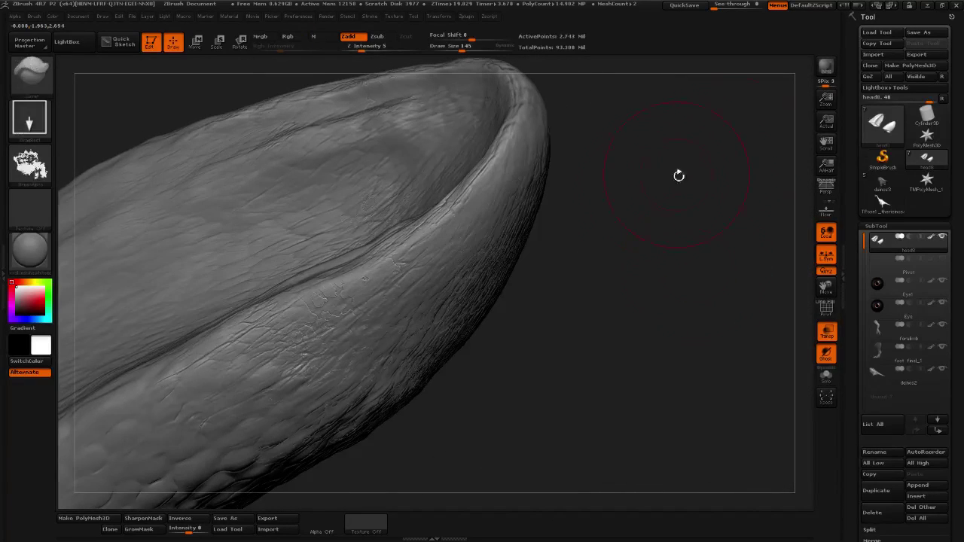
Try a larger splatter stamp on the underside of the lower beak's tip with the Z Intensity lowered to 2.
drag(678, 174, 359, 53)
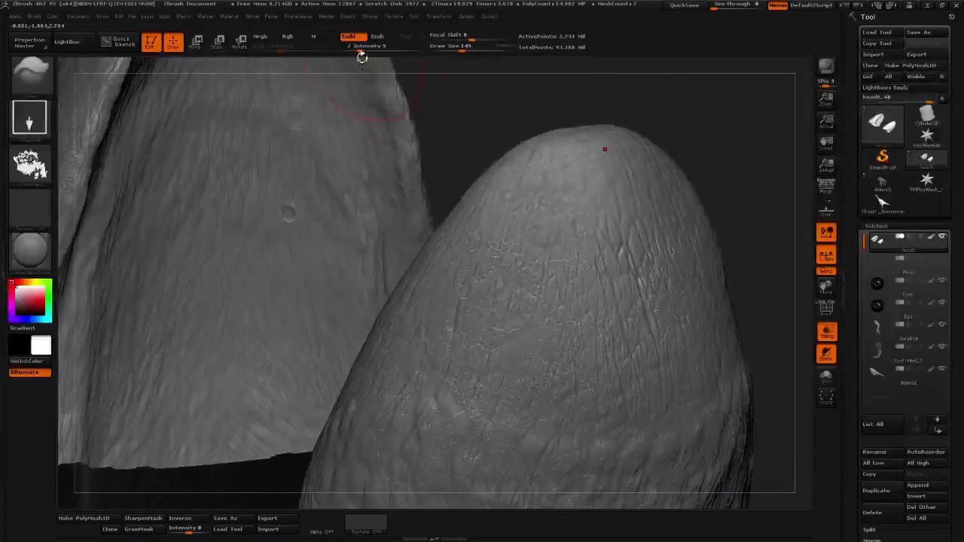
click(353, 49)
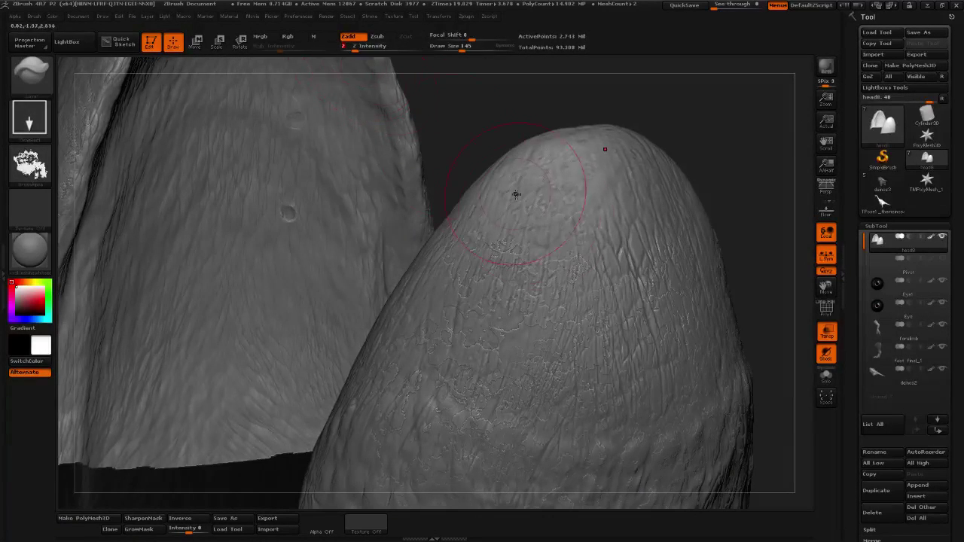
drag(541, 220, 693, 226)
mouse_move(785, 156)
mouse_down()
mouse_move(761, 175)
mouse_move(744, 219)
mouse_move(746, 271)
mouse_move(718, 306)
mouse_up()
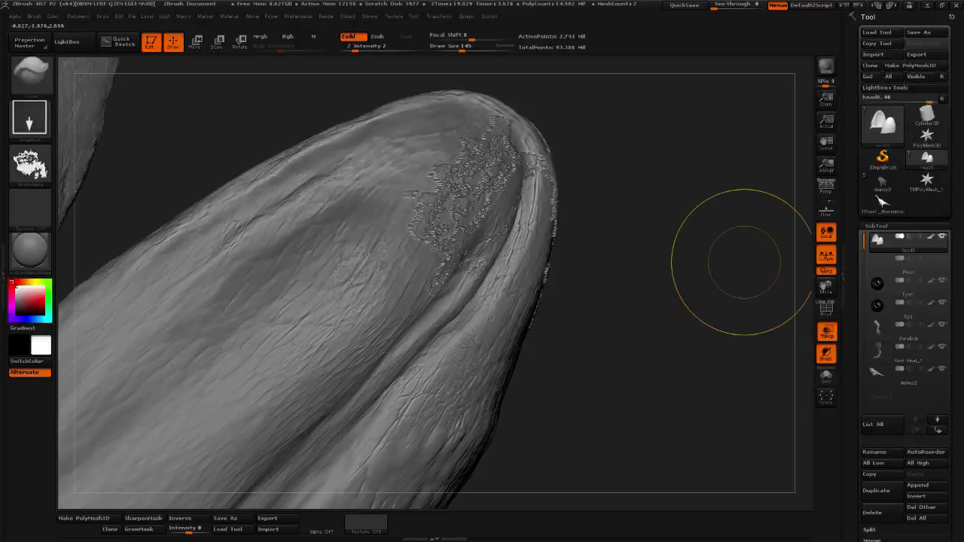
Switch to the TrimDynamic brush and give it a DragRect stroke with the ragged splatter alpha.
click(30, 73)
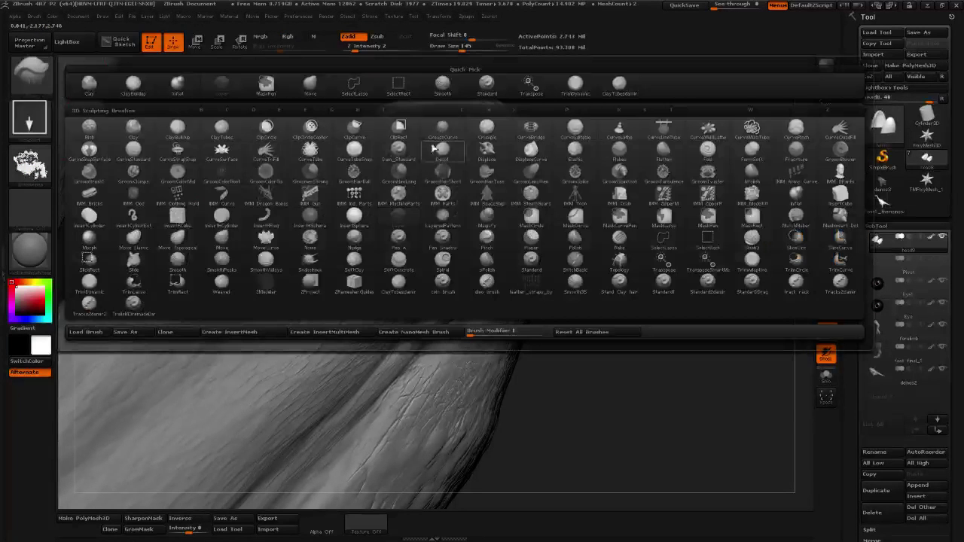
click(578, 87)
click(30, 121)
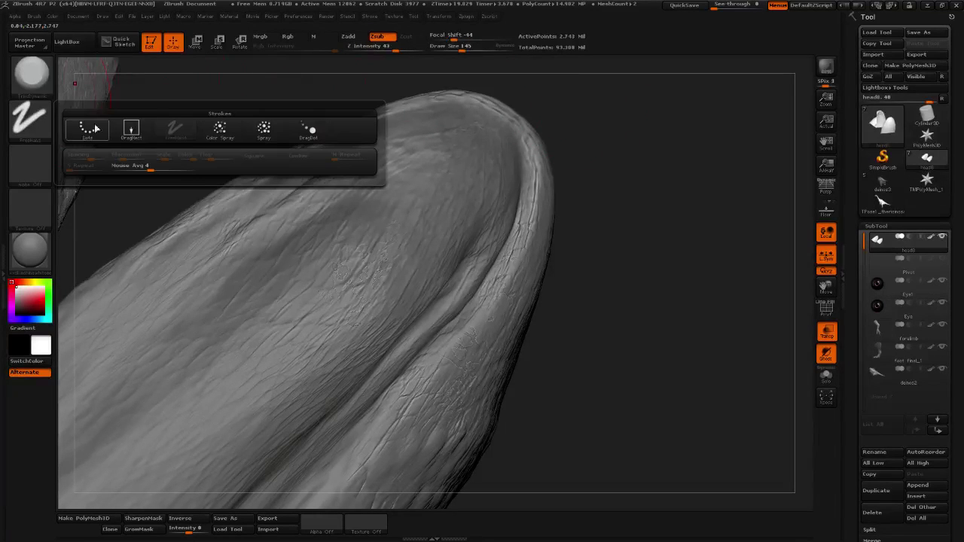
click(131, 129)
click(31, 162)
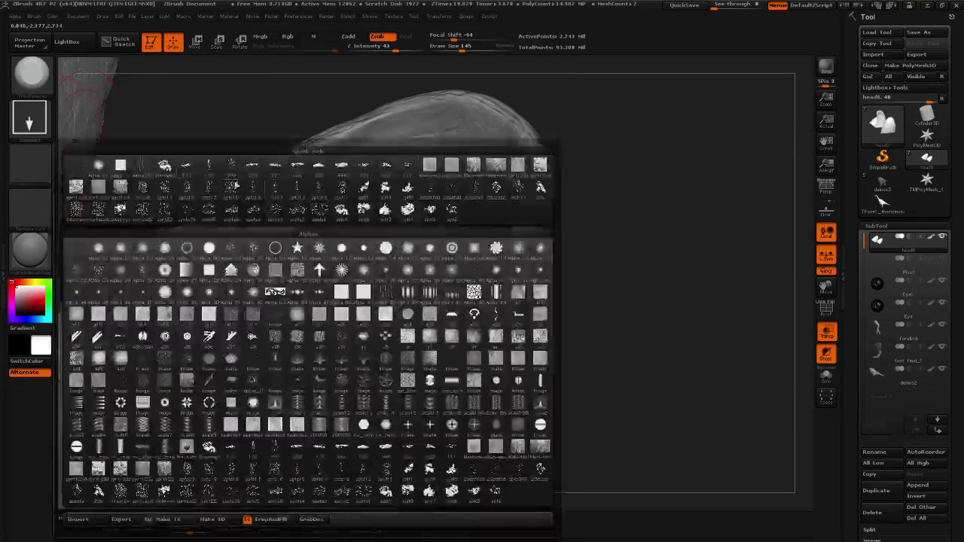
click(365, 215)
Stamp the trimming splatter on the underside of the lower beak near its tip and lightly smooth the stamped area.
drag(637, 237, 548, 223)
mouse_move(607, 223)
mouse_down()
mouse_move(694, 218)
mouse_move(685, 195)
mouse_move(649, 194)
mouse_up()
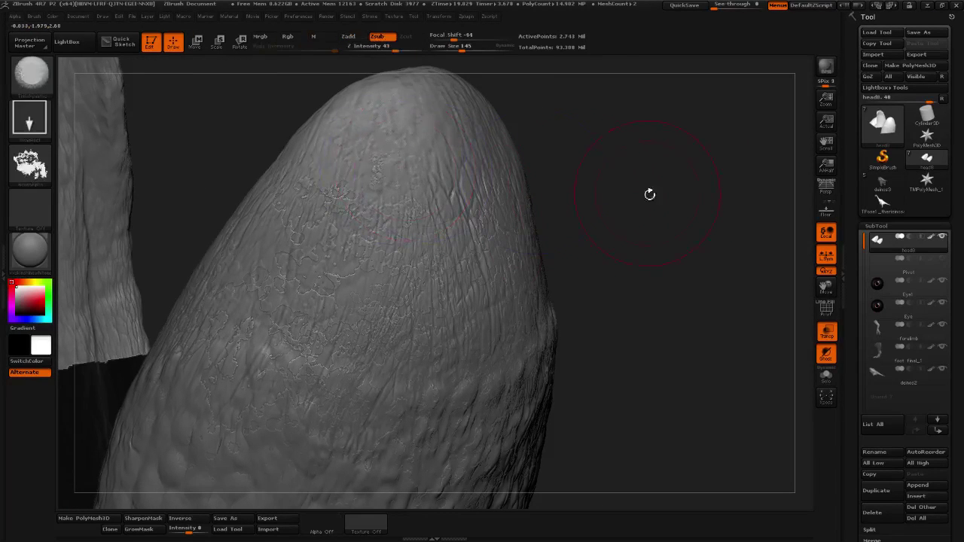
mouse_move(387, 179)
mouse_down()
mouse_move(565, 161)
mouse_move(613, 167)
mouse_move(506, 213)
mouse_up()
key(shift)
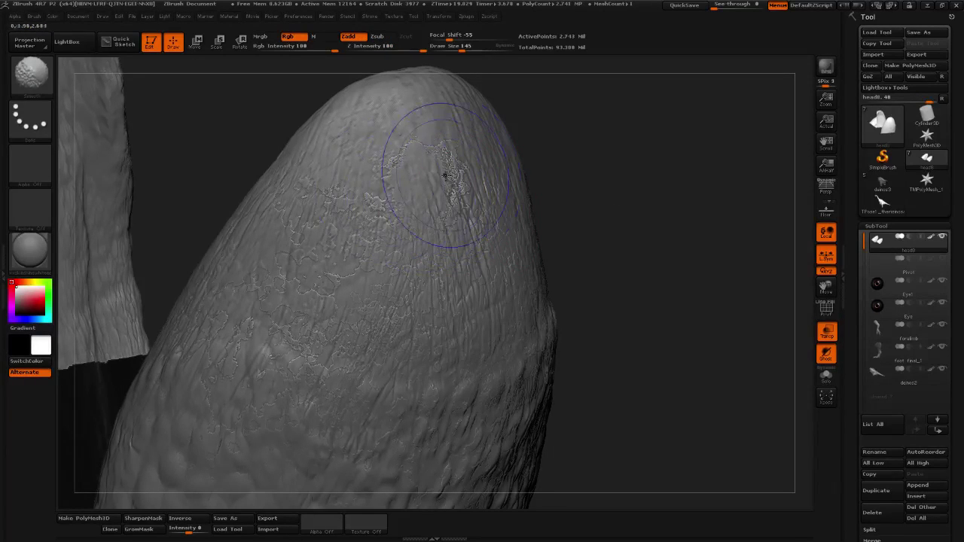
drag(672, 189, 490, 149)
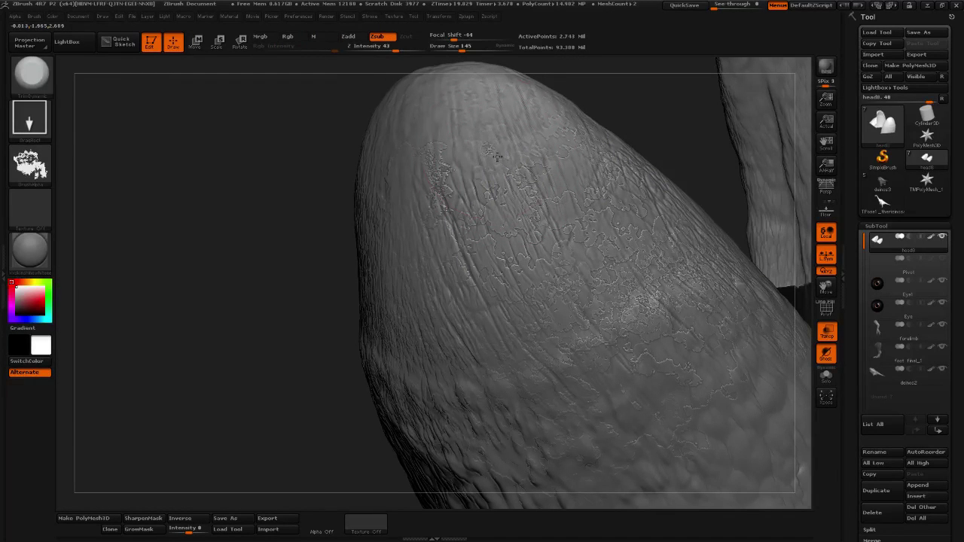
Reset the TrimDynamic brush to a FreeHand stroke with no alpha.
click(30, 118)
click(135, 137)
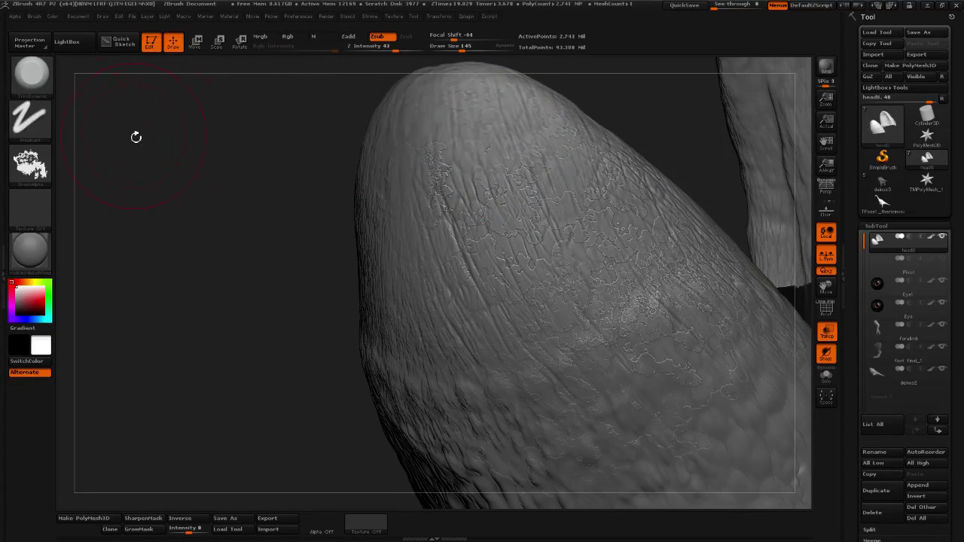
click(30, 162)
click(90, 167)
Switch back to the Standard brush with its speckled alpha, and set Draw Size to 89 and Focal Shift to -54.
click(31, 74)
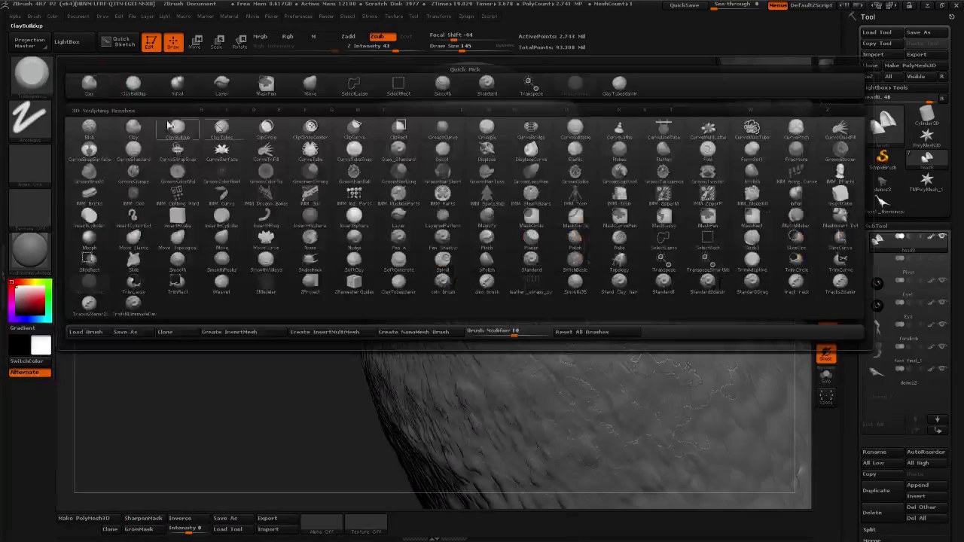
click(486, 85)
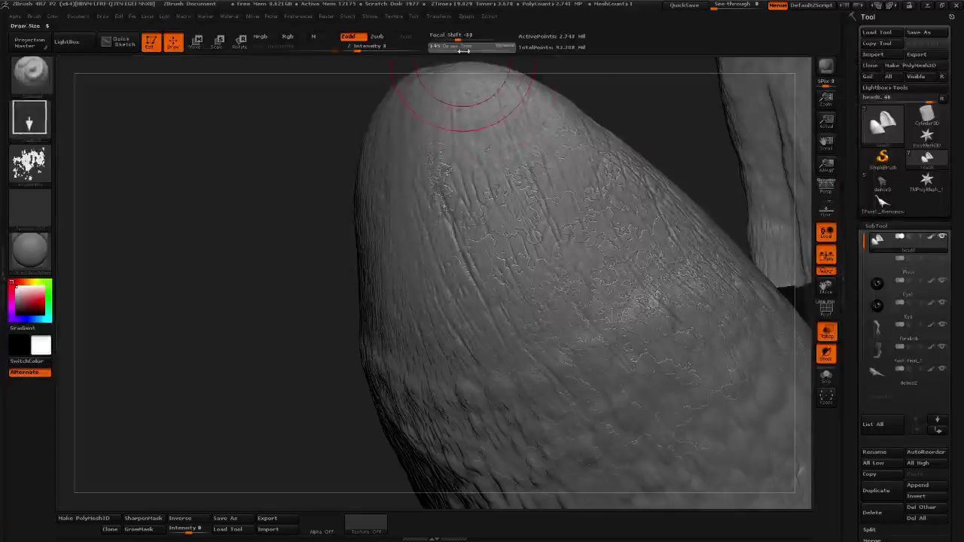
drag(463, 50, 454, 51)
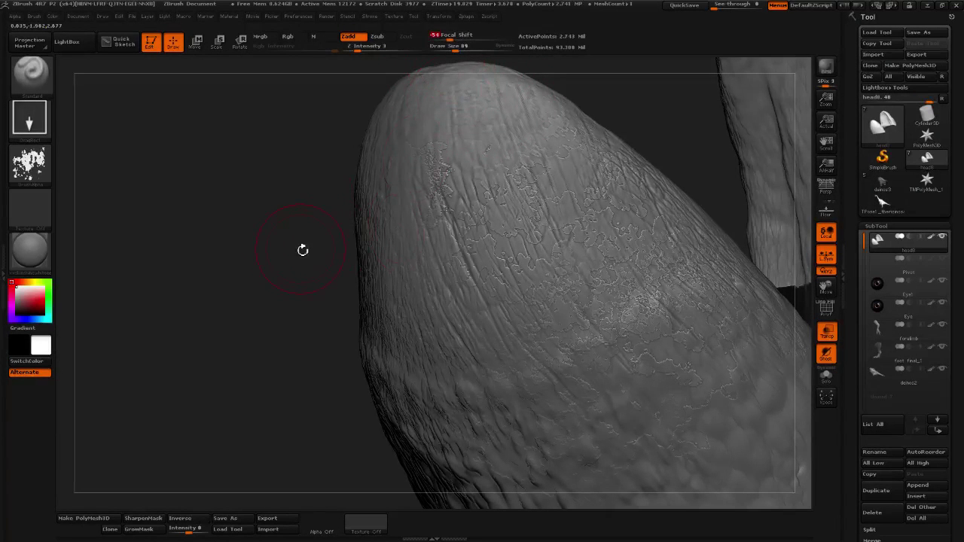
drag(302, 250, 388, 242)
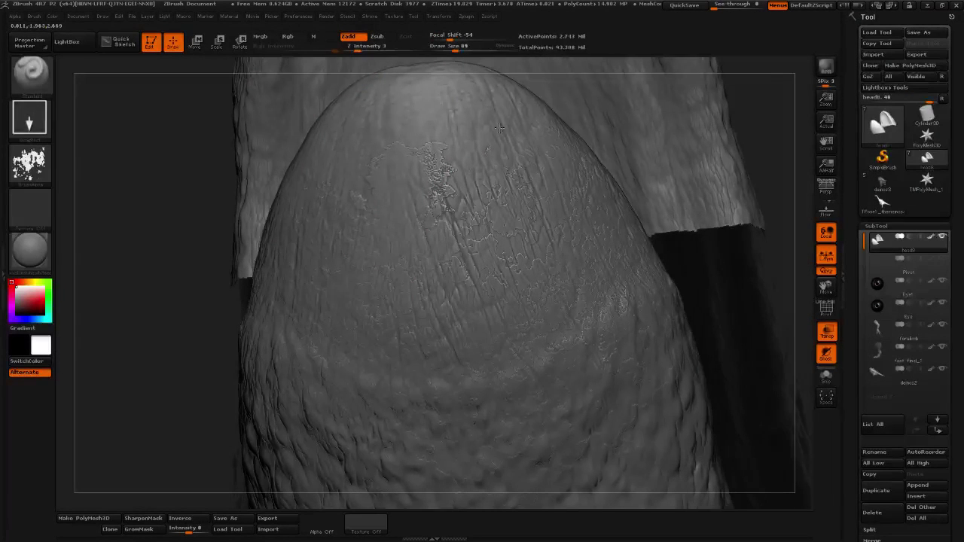
mouse_move(172, 249)
mouse_down()
mouse_move(34, 156)
mouse_move(45, 120)
mouse_up()
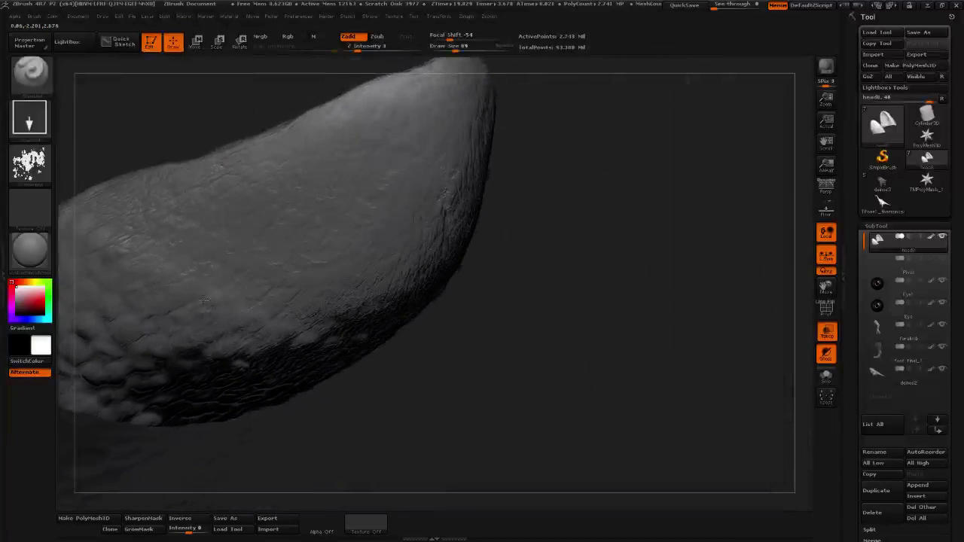
Open the sculpting brush selection.
click(54, 76)
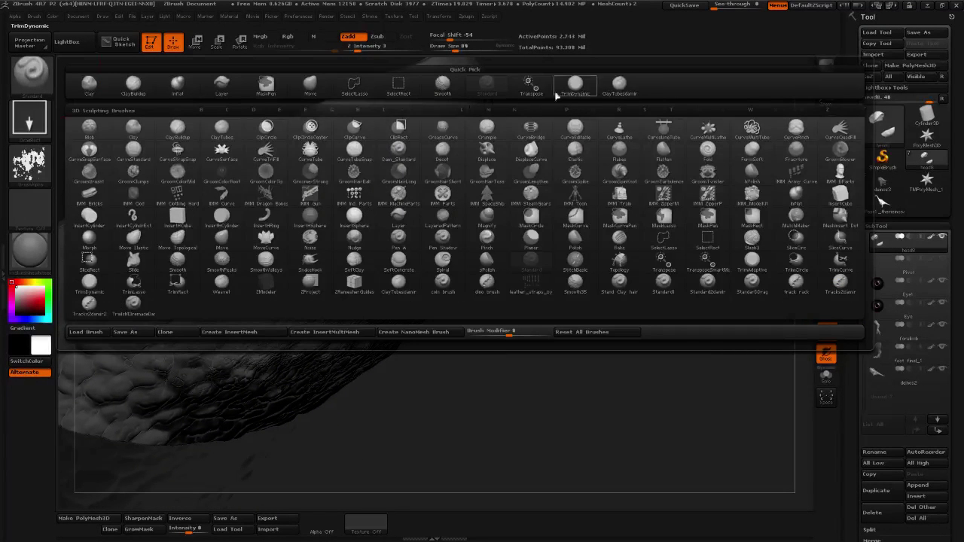
Sculpt the first elongated scale outlines on the side of the lower jaw with the ClayTubesdemir brush at draw size 24.
click(612, 92)
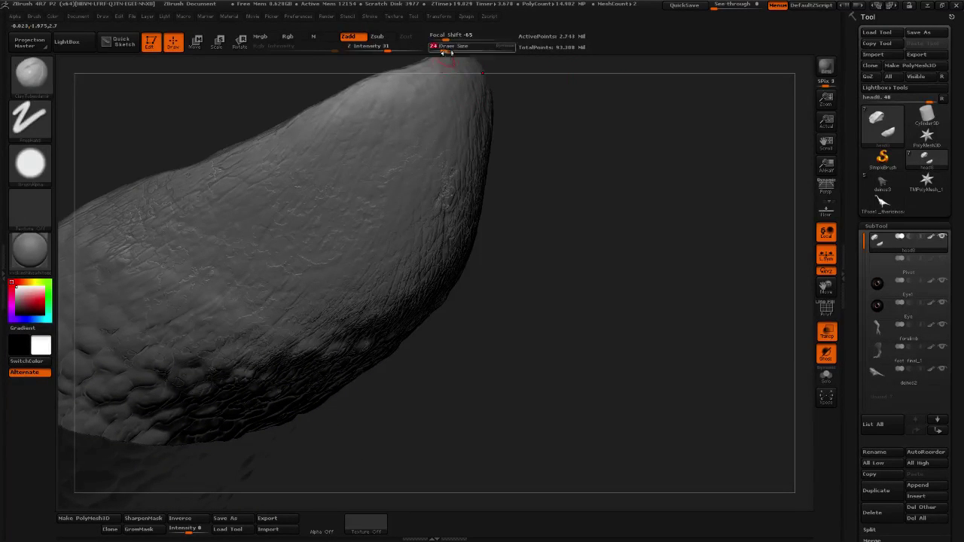
mouse_move(548, 244)
mouse_down()
mouse_move(567, 275)
mouse_move(523, 314)
mouse_move(585, 256)
mouse_up()
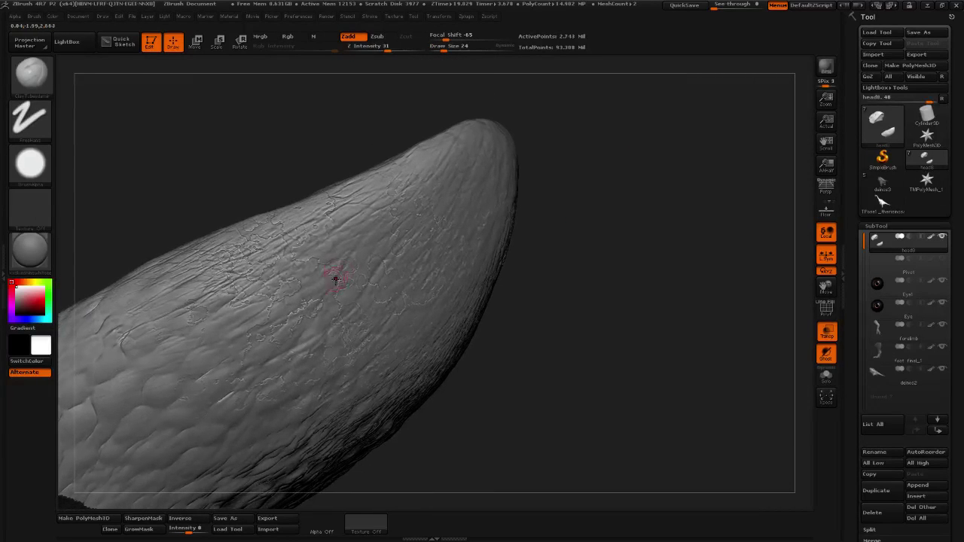
drag(520, 283, 557, 275)
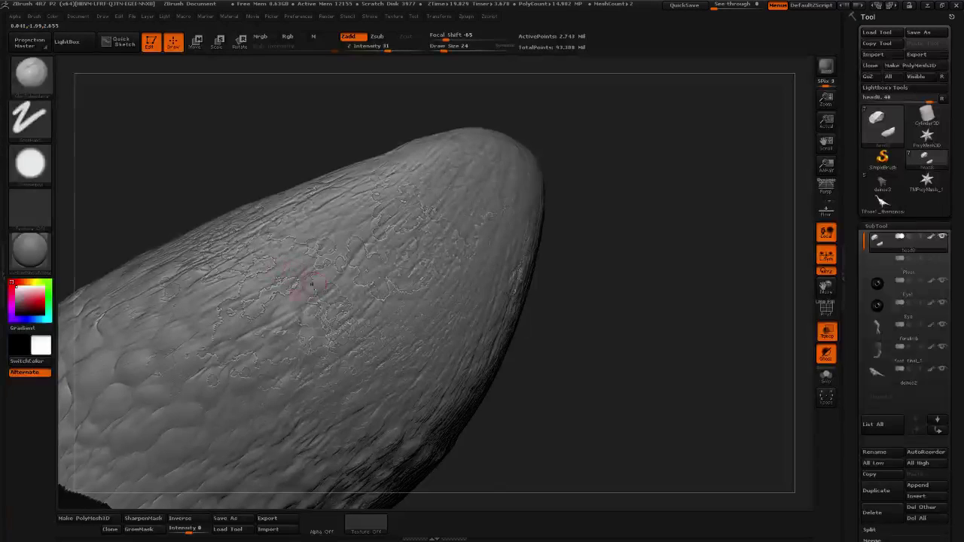
mouse_move(562, 314)
mouse_down()
mouse_move(591, 311)
mouse_move(275, 329)
mouse_up()
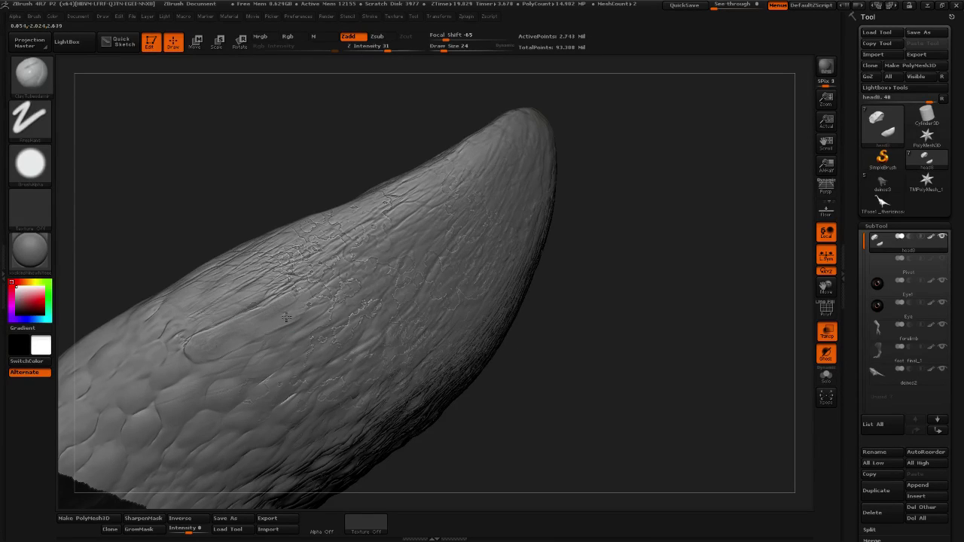
drag(243, 355, 261, 348)
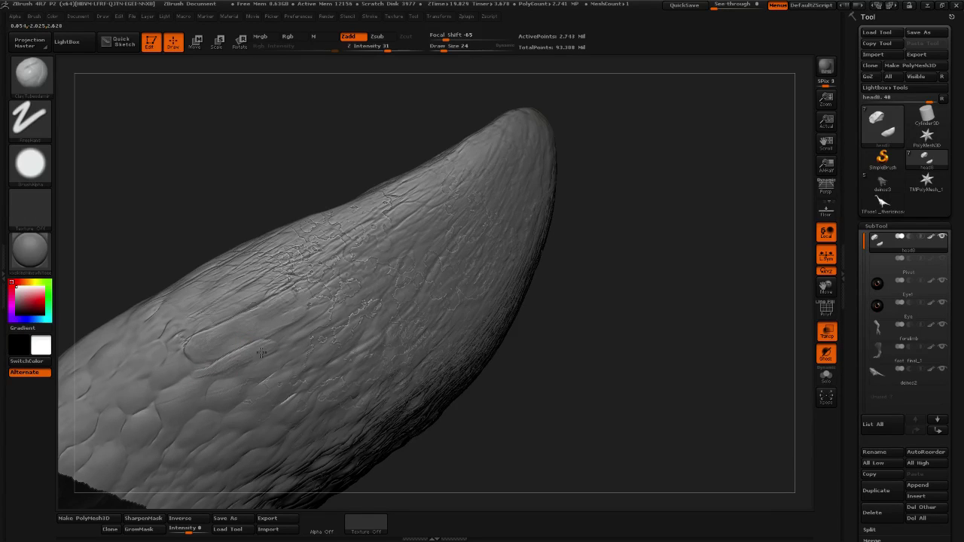
Smooth the jaw's side and sculpt a larger oval scale between the first outlines and the rough patch.
alt+drag(605, 269, 616, 212)
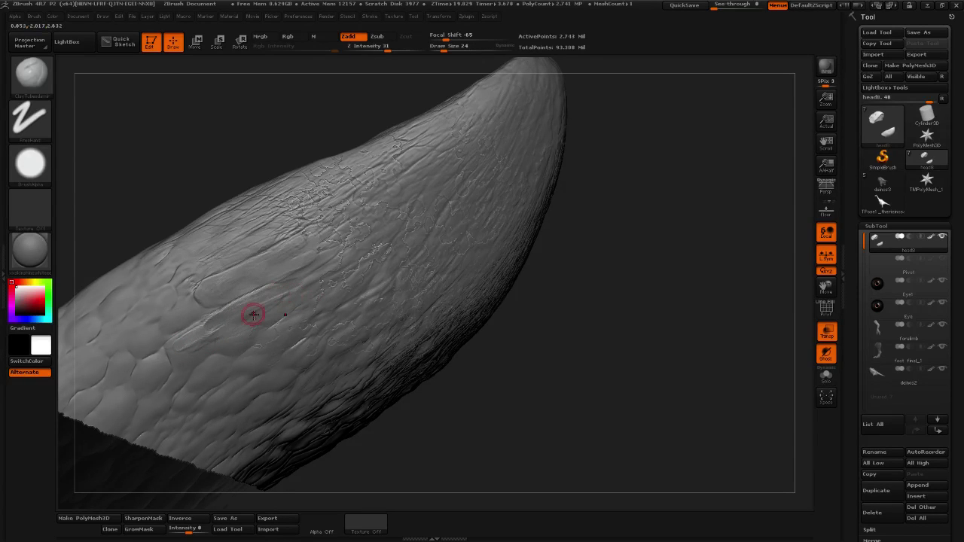
key(shift)
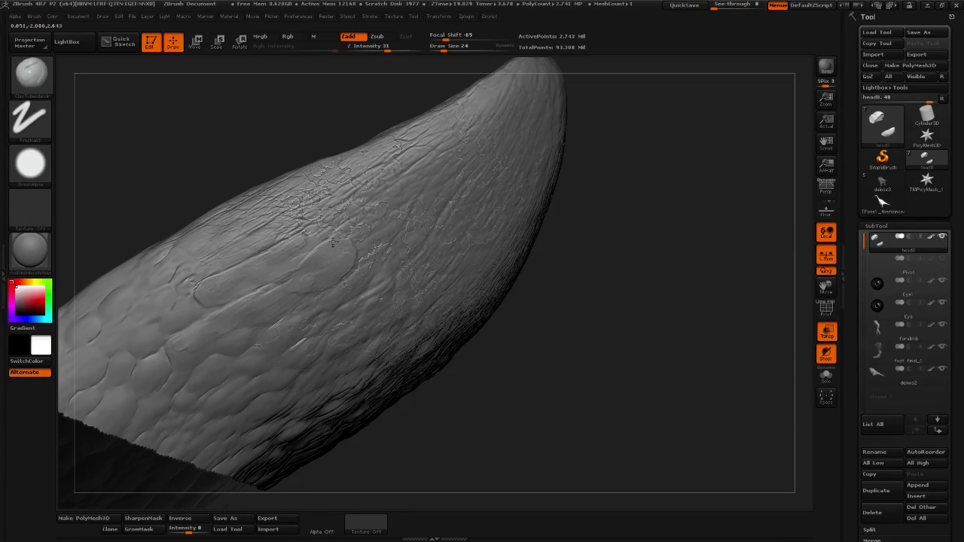
mouse_move(332, 242)
mouse_down()
mouse_move(327, 265)
mouse_move(296, 284)
mouse_up()
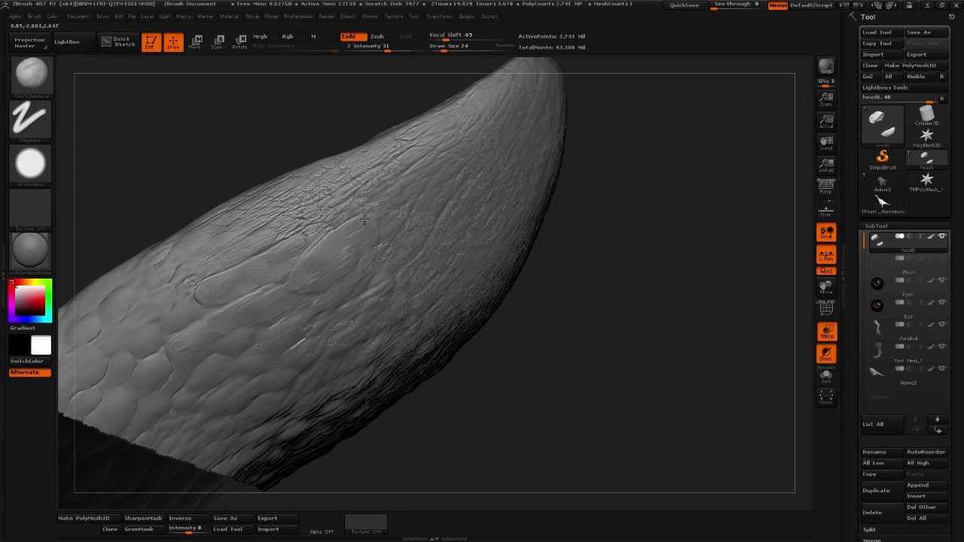
Sculpt a row of irregular scales just below the lip edge, working toward the jaw tip.
mouse_move(578, 260)
mouse_down()
mouse_move(598, 293)
mouse_move(580, 297)
mouse_up()
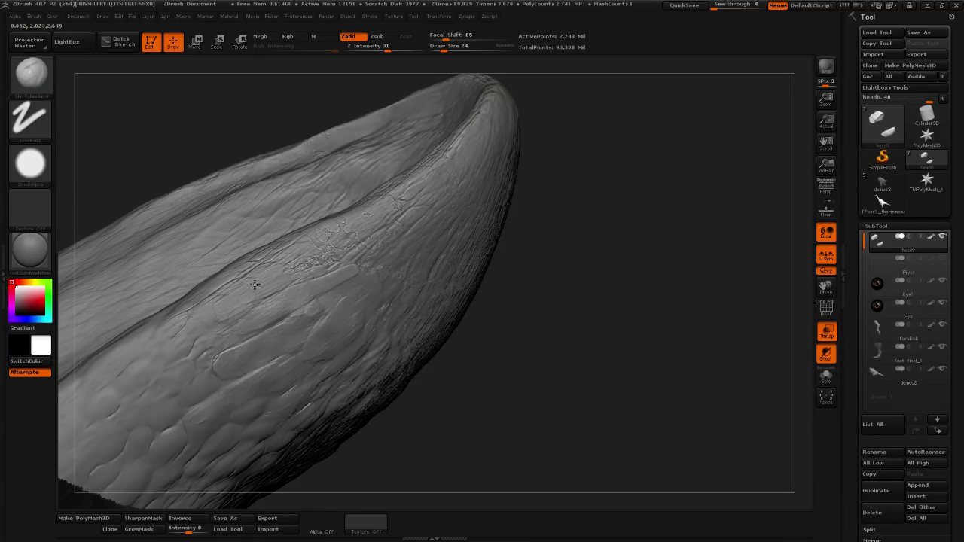
drag(563, 245, 579, 271)
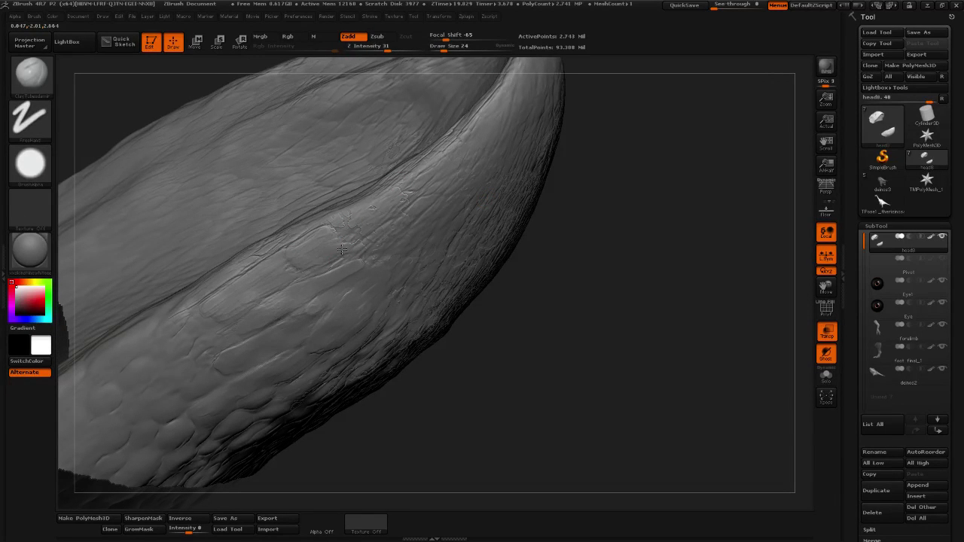
drag(647, 216, 351, 230)
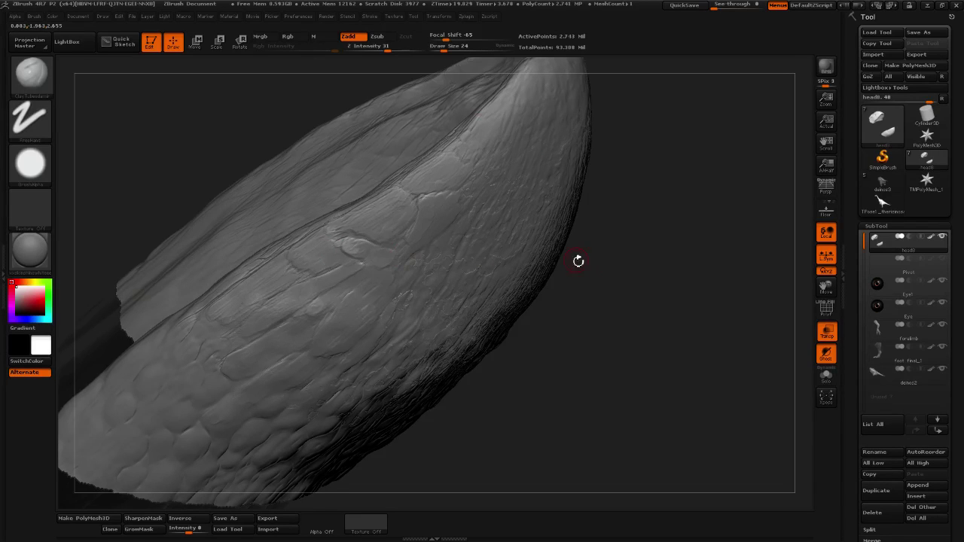
Build up rounded scales along the rear part of the lip edge and define their borders.
mouse_move(578, 260)
mouse_down()
mouse_move(613, 276)
mouse_move(598, 257)
mouse_move(588, 253)
mouse_move(650, 292)
mouse_up()
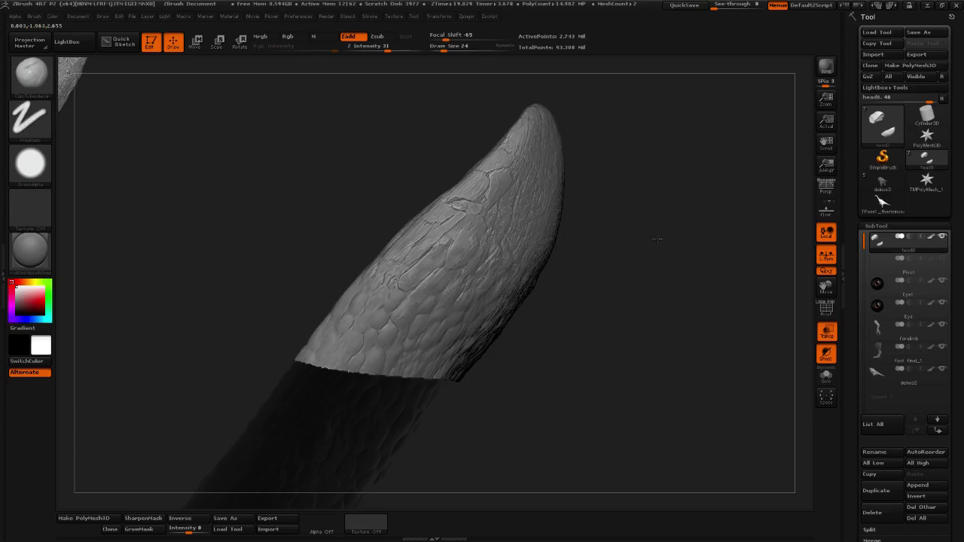
mouse_move(656, 239)
mouse_down()
mouse_move(650, 280)
mouse_move(662, 319)
mouse_move(547, 359)
mouse_move(558, 348)
mouse_up()
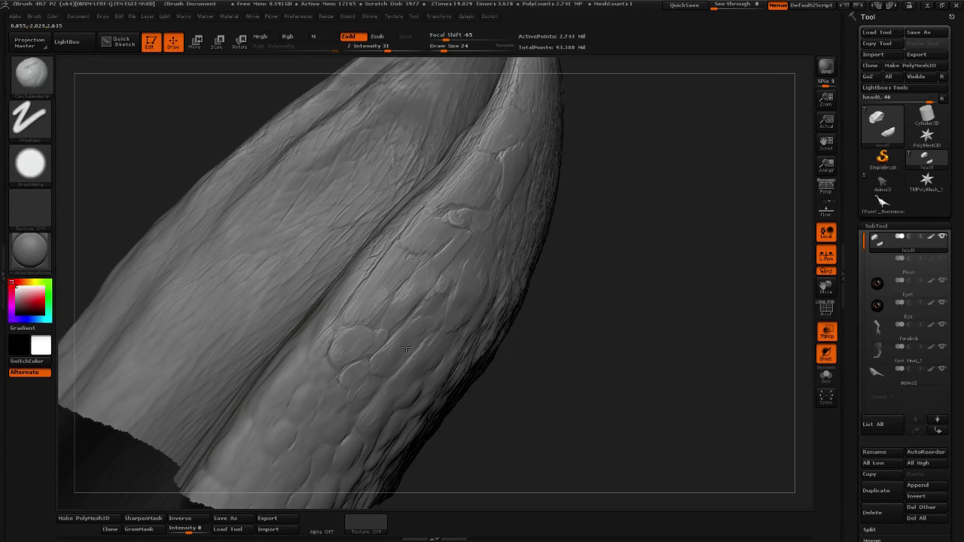
alt+right_drag(476, 131, 446, 172)
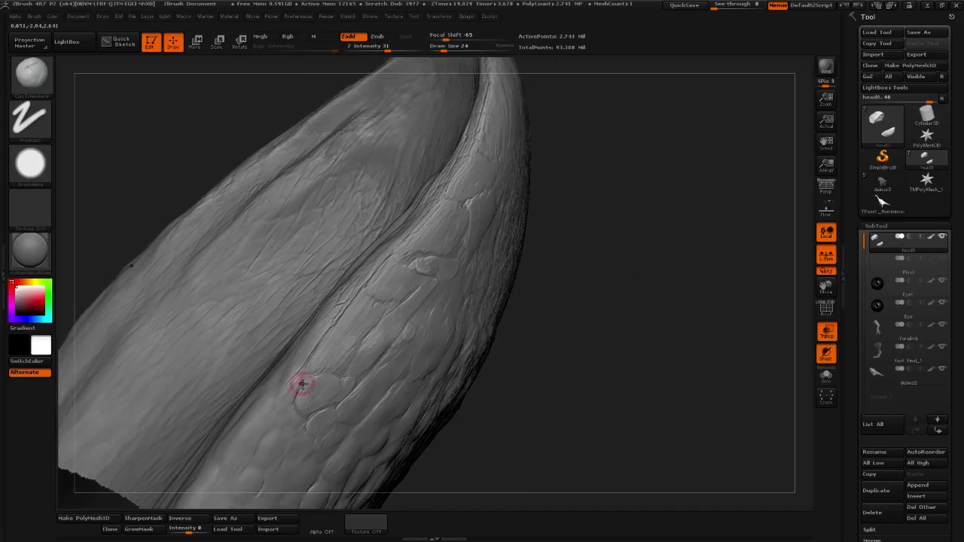
drag(301, 377, 285, 401)
mouse_move(568, 321)
mouse_down()
mouse_move(598, 349)
mouse_move(280, 392)
mouse_up()
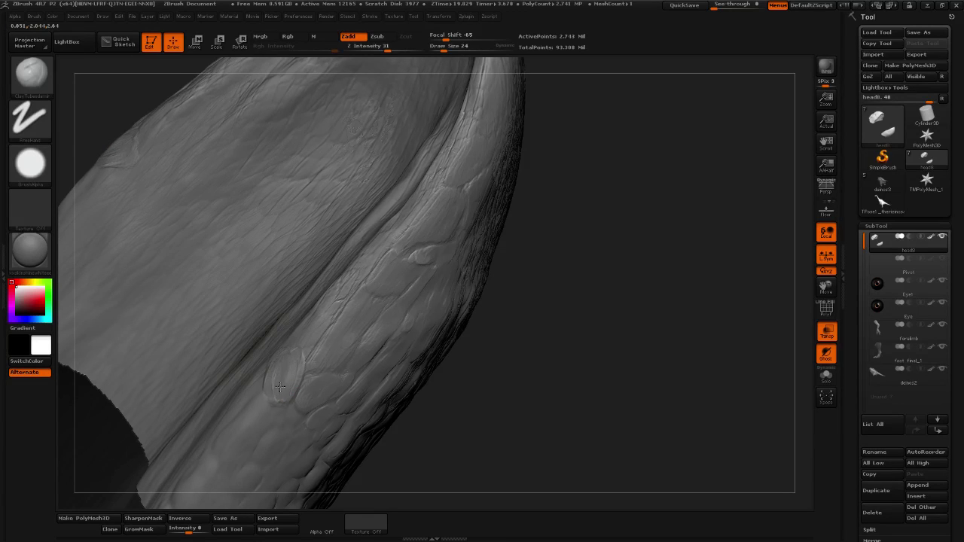
drag(291, 381, 276, 396)
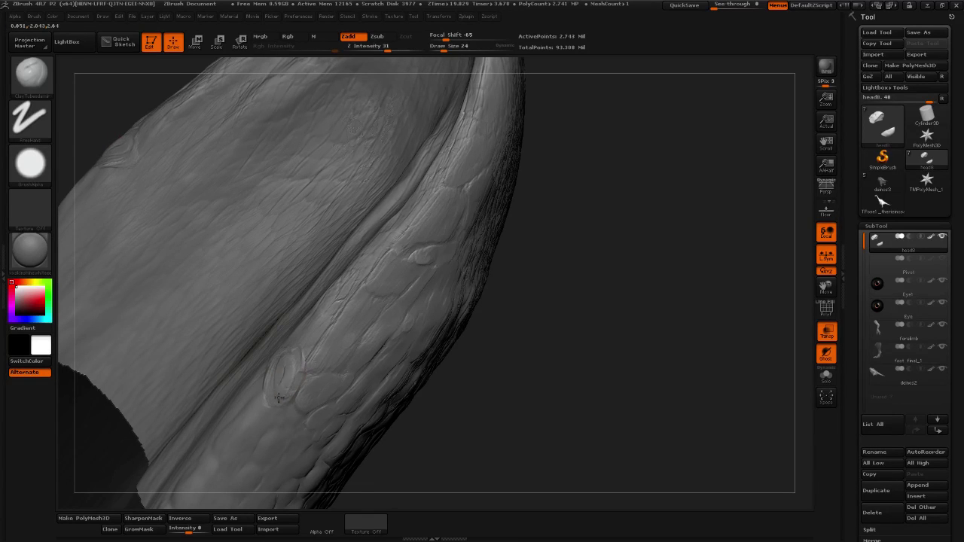
drag(278, 360, 283, 381)
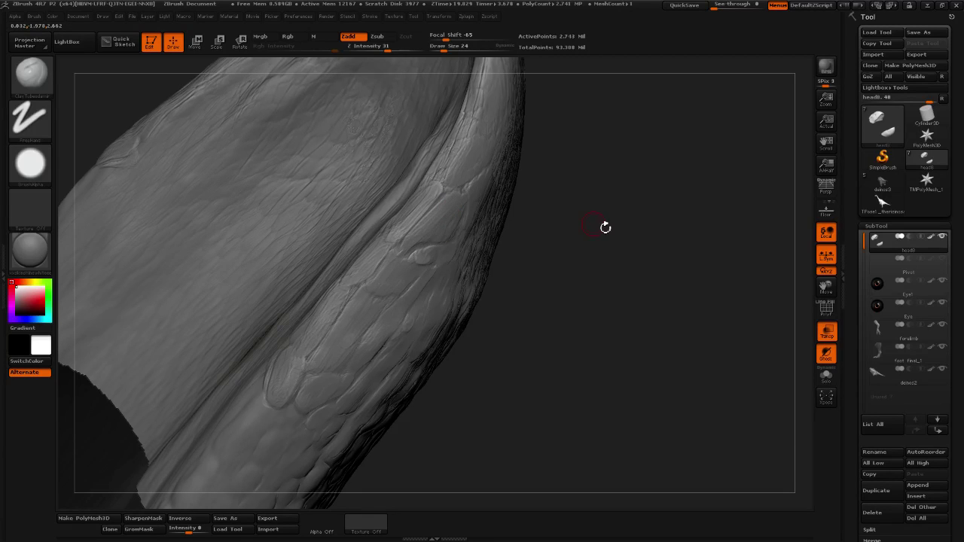
Sculpt long, flat scales on the jaw's side, extending down from the lip row toward the rough patch.
mouse_move(658, 233)
mouse_down()
mouse_move(668, 211)
mouse_move(628, 267)
mouse_move(663, 302)
mouse_move(548, 322)
mouse_move(589, 319)
mouse_up()
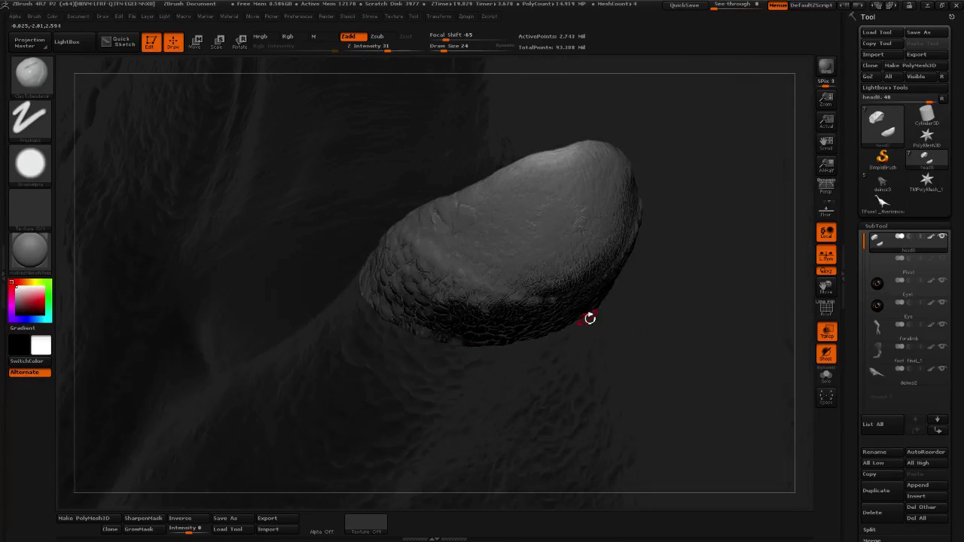
alt+drag(723, 231, 640, 321)
mouse_move(600, 258)
mouse_down()
mouse_move(620, 280)
mouse_move(620, 312)
mouse_up()
mouse_move(682, 163)
mouse_down()
mouse_move(646, 157)
mouse_move(322, 377)
mouse_up()
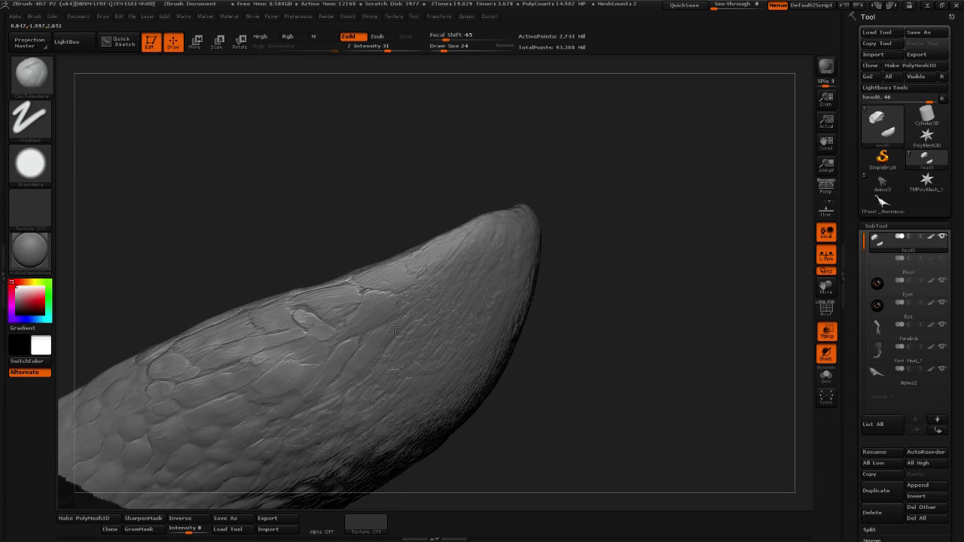
mouse_move(604, 333)
mouse_down()
mouse_move(547, 316)
mouse_move(572, 343)
mouse_up()
mouse_move(339, 359)
mouse_down()
mouse_move(331, 351)
mouse_move(309, 366)
mouse_move(336, 359)
mouse_up()
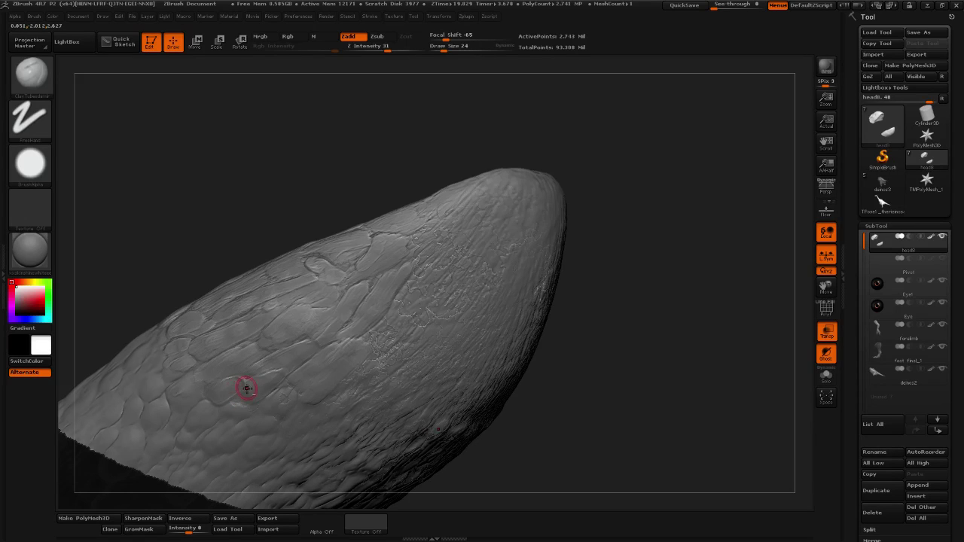
Smooth and reshape the medium scales in the middle of the jaw's side to blend with the small rear scales.
mouse_move(232, 393)
shift+mouse_down()
mouse_move(219, 397)
mouse_move(282, 387)
shift+mouse_up()
alt+drag(579, 359, 586, 343)
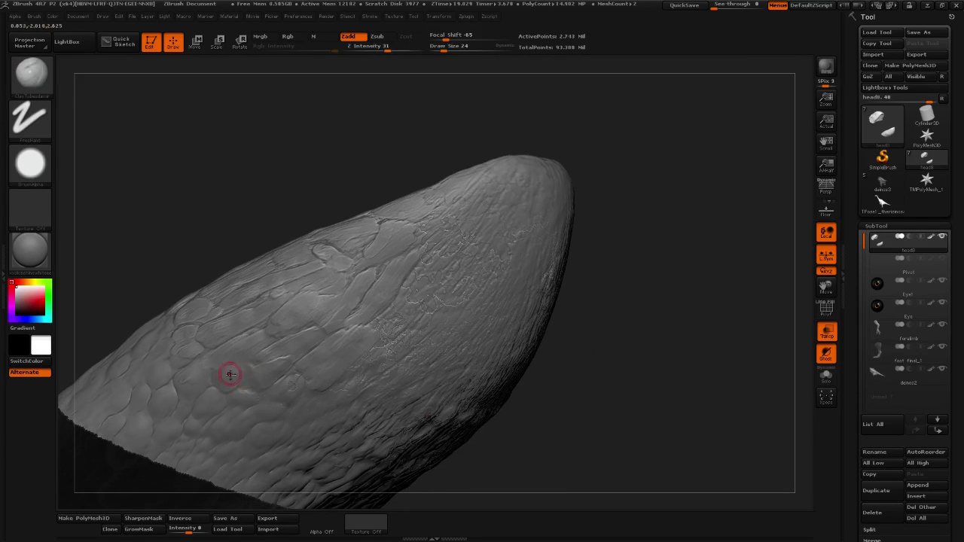
drag(230, 374, 226, 385)
alt+drag(656, 328, 662, 309)
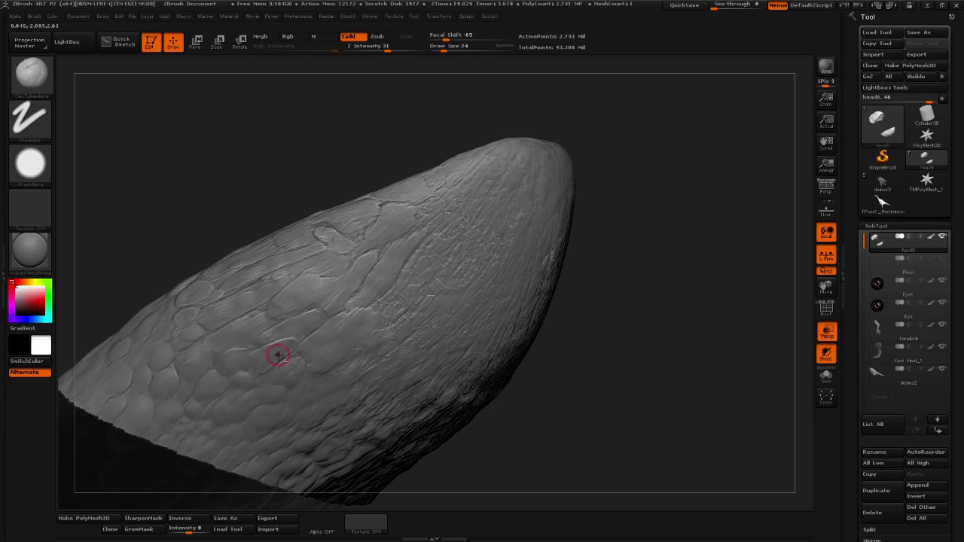
key(shift)
key(shift)
key(shift)
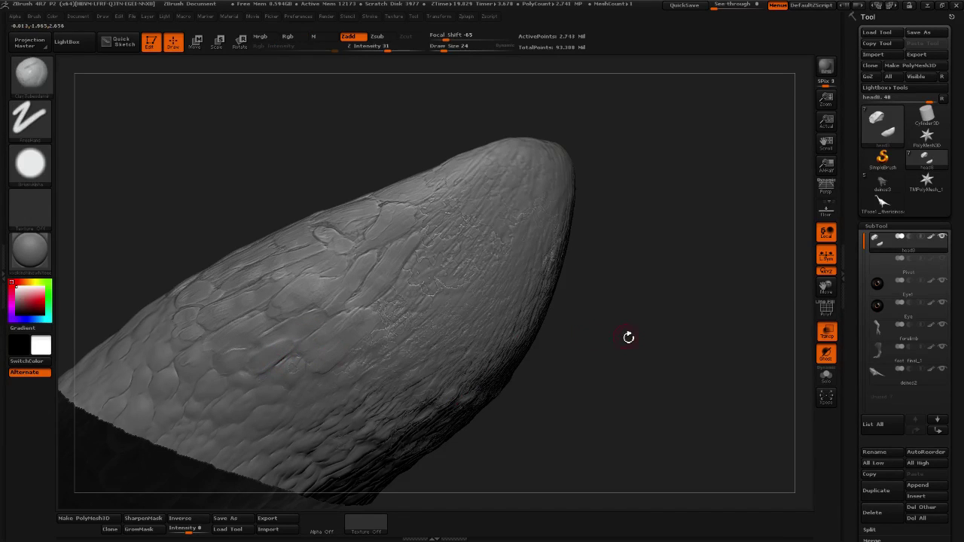
Sculpt broad, flat scales over the rough skin on the front side of the jaw.
mouse_move(628, 336)
alt+mouse_down()
mouse_move(613, 296)
mouse_move(635, 289)
mouse_move(592, 326)
alt+mouse_up()
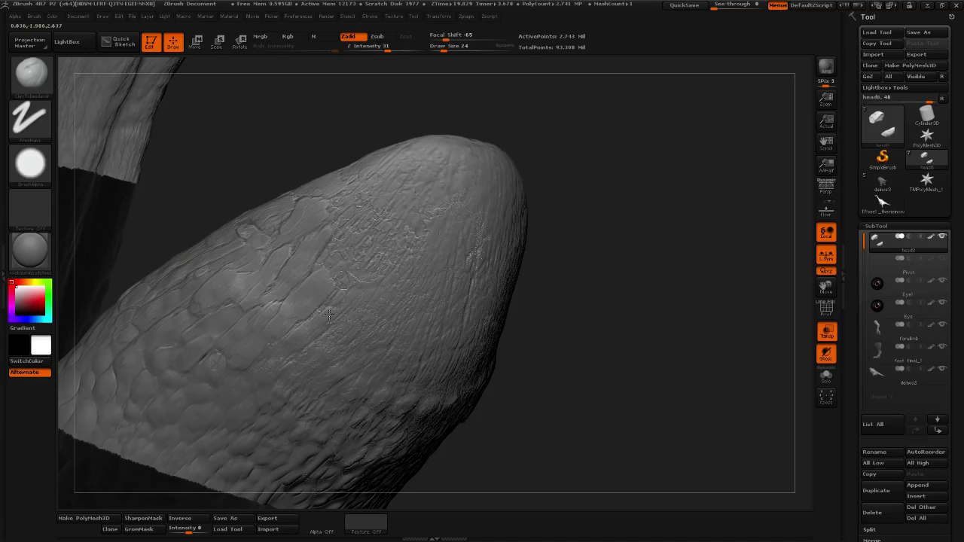
mouse_move(560, 327)
mouse_down()
mouse_move(592, 283)
mouse_move(247, 311)
mouse_up()
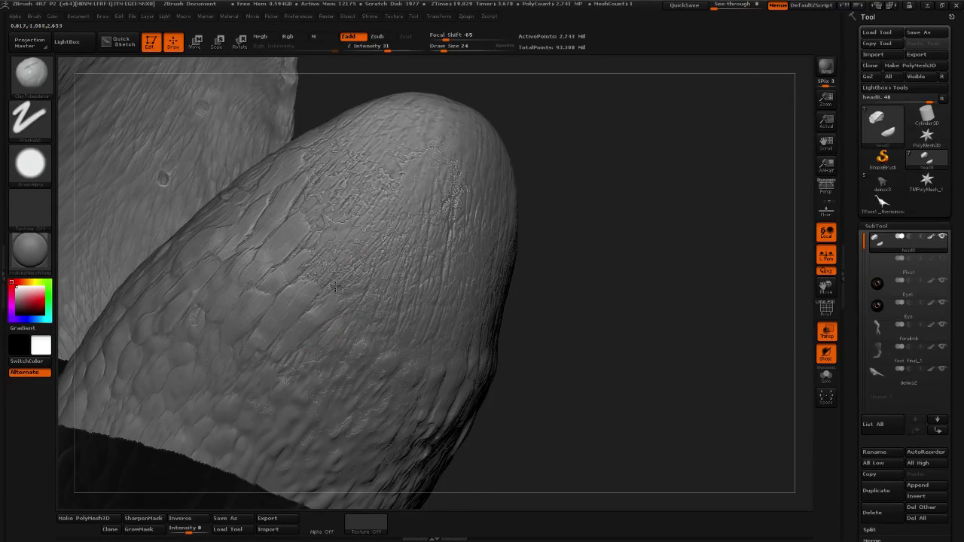
mouse_move(337, 287)
mouse_down()
mouse_move(317, 277)
mouse_move(322, 262)
mouse_move(308, 272)
mouse_up()
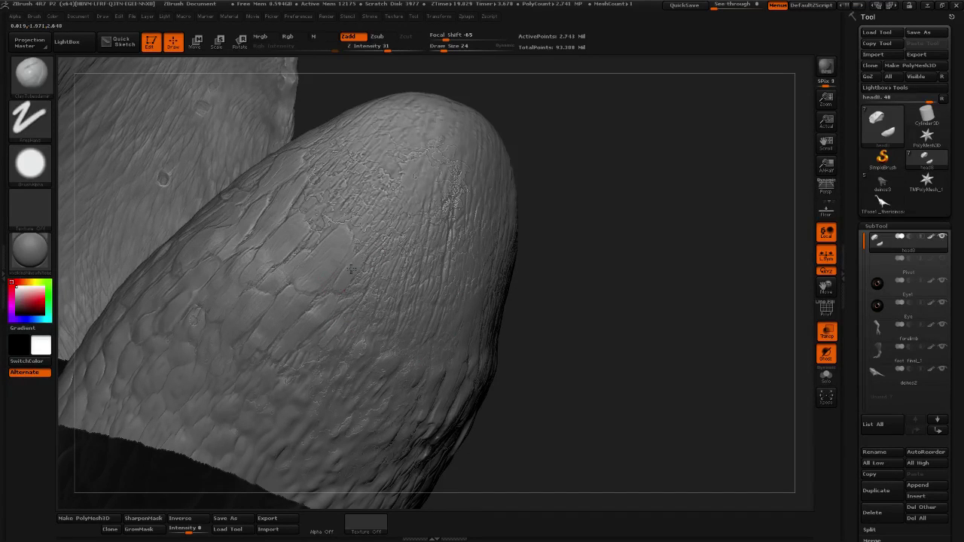
mouse_move(592, 193)
mouse_down()
mouse_move(572, 273)
mouse_move(275, 419)
mouse_up()
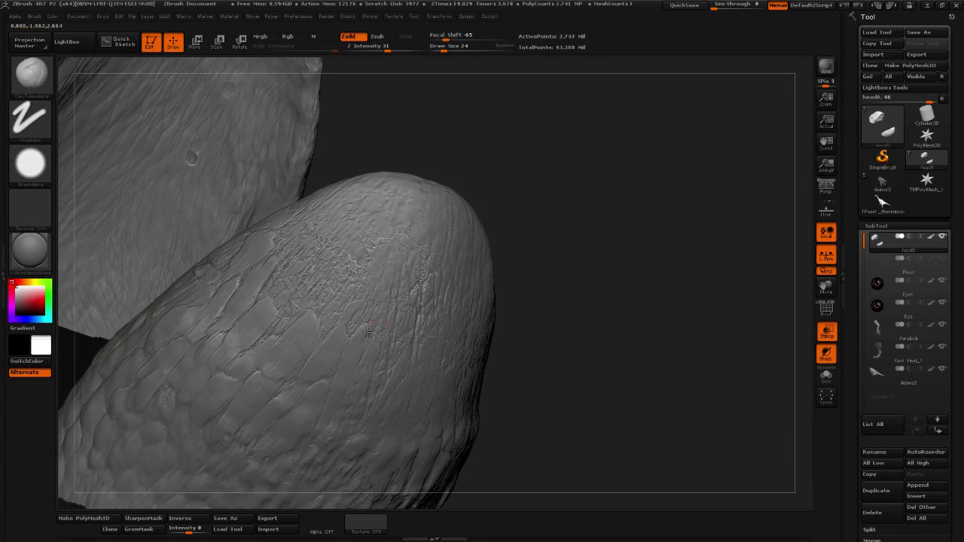
drag(606, 260, 330, 362)
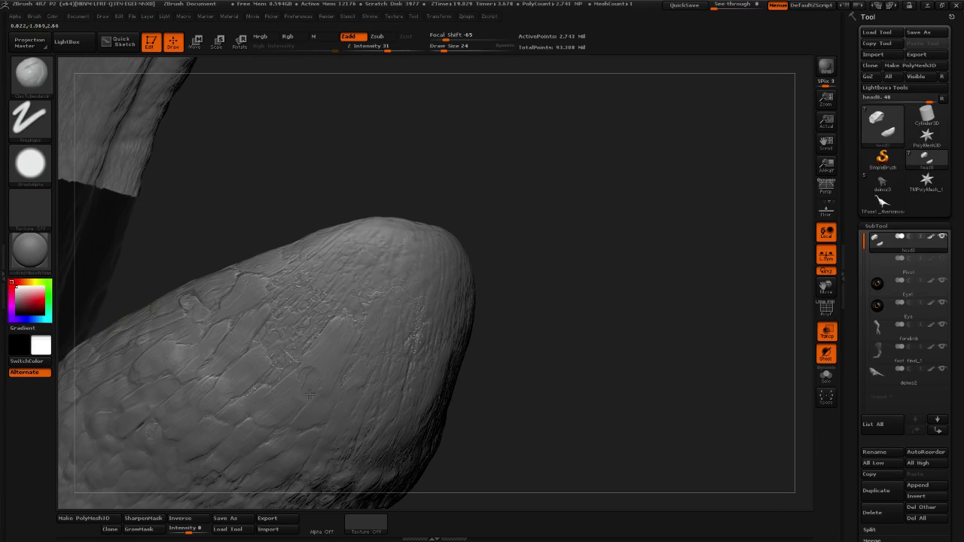
Cover the remaining rough patch near the jaw tip with large, irregular scales up to the lip.
drag(517, 322, 617, 307)
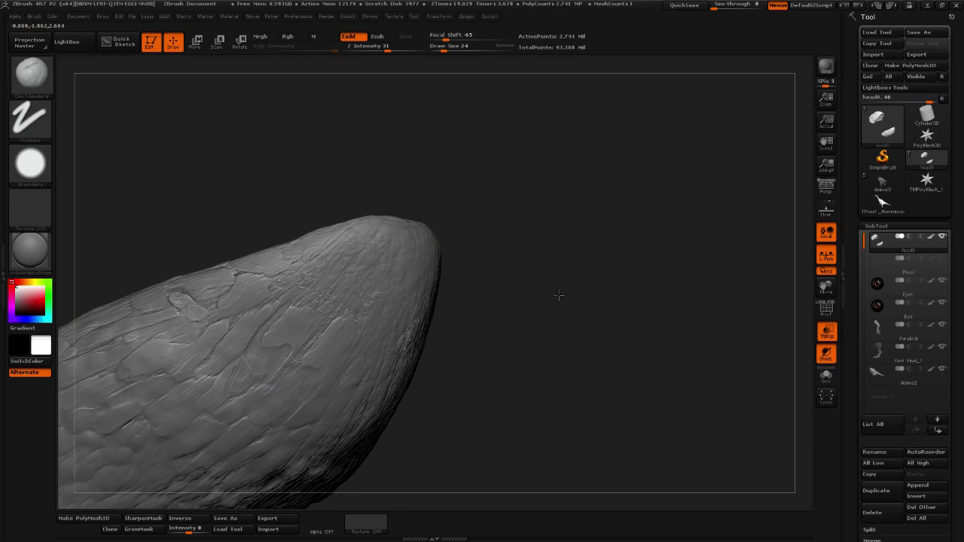
mouse_move(542, 305)
mouse_down()
mouse_move(560, 307)
mouse_move(261, 332)
mouse_up()
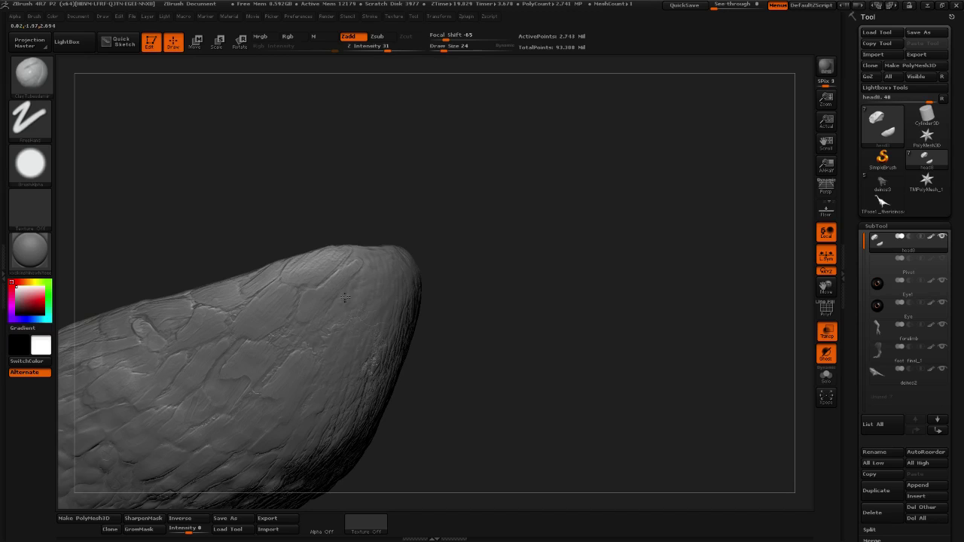
drag(519, 271, 297, 323)
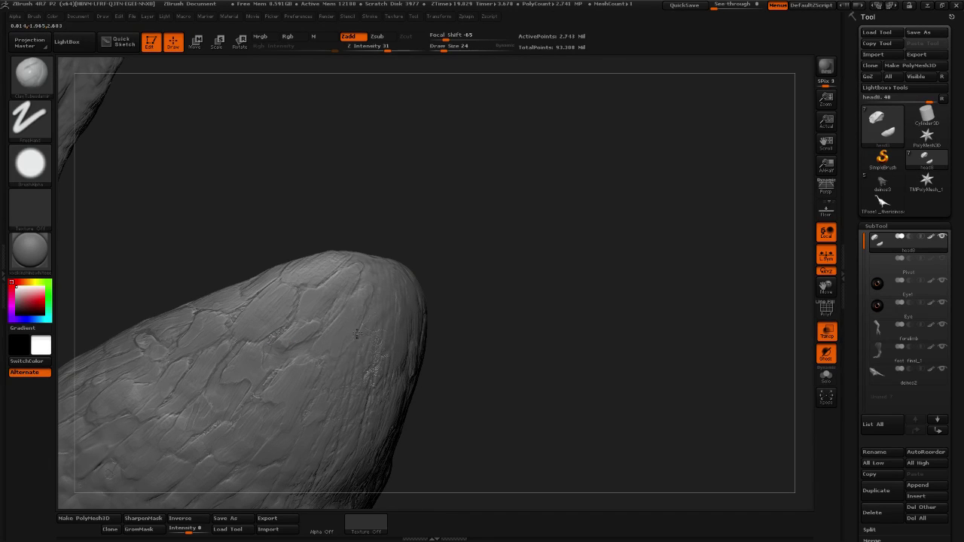
drag(517, 294, 379, 323)
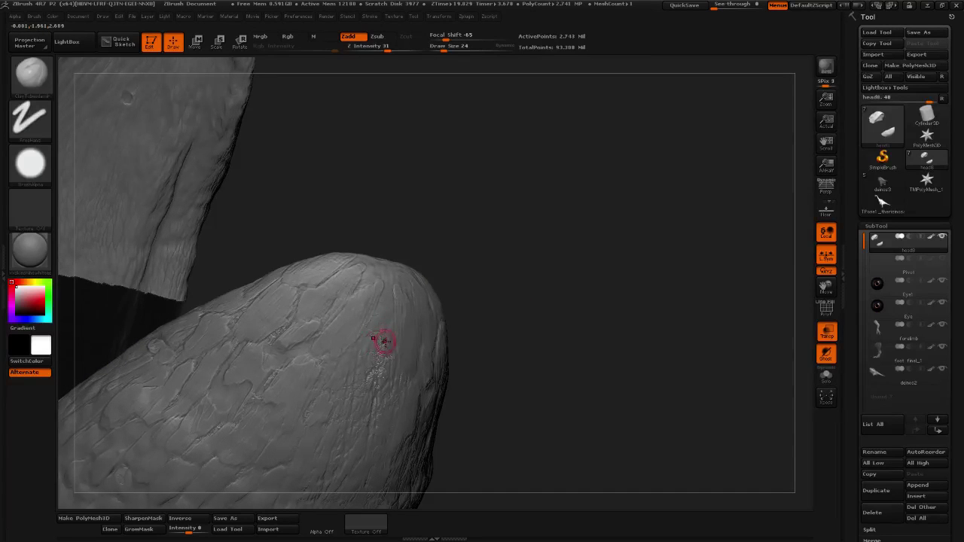
Sculpt elongated scales around the front of the chin, working down from the jaw tip.
drag(504, 323, 364, 315)
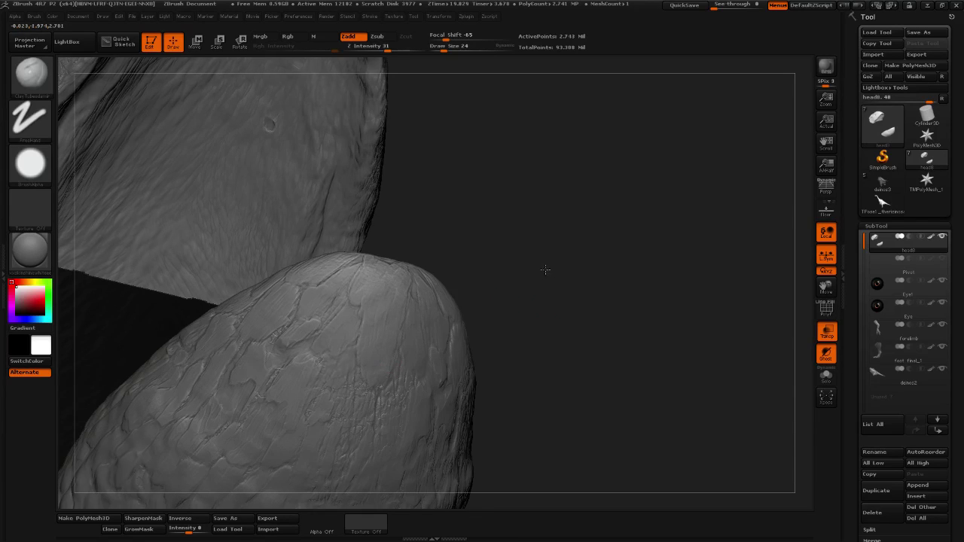
alt+drag(544, 271, 536, 236)
drag(349, 287, 349, 306)
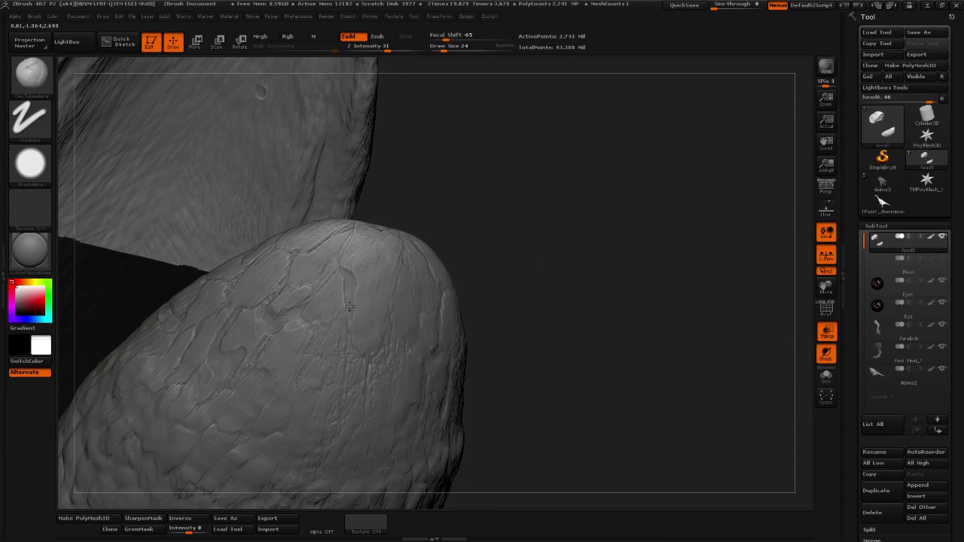
alt+drag(551, 295, 533, 222)
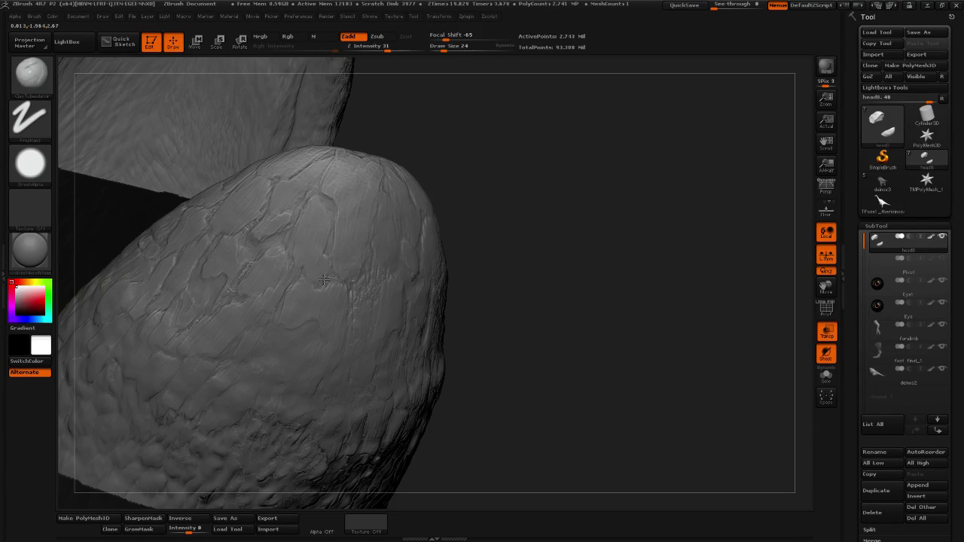
Carve more elongated scales around the front of the chin and along the side near the jaw tip.
drag(512, 267, 355, 359)
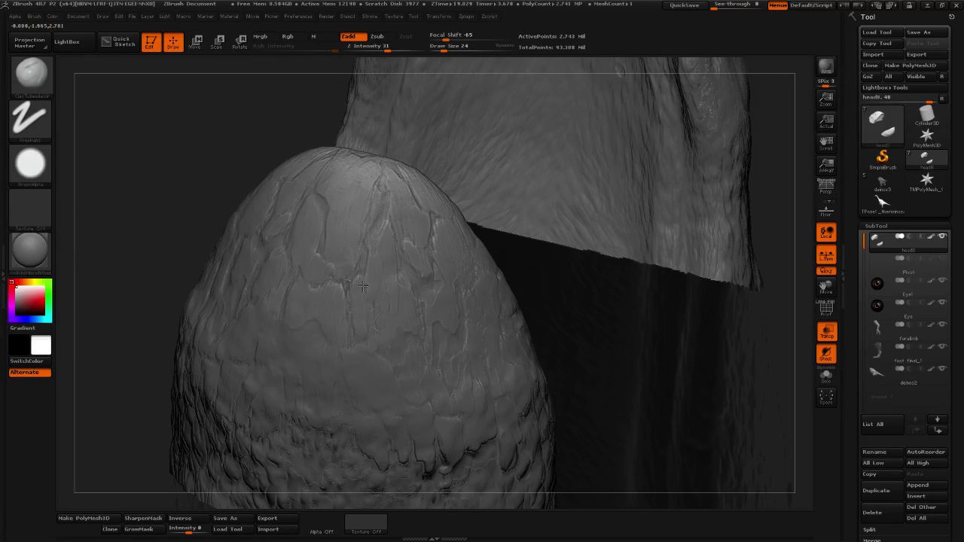
drag(151, 207, 710, 252)
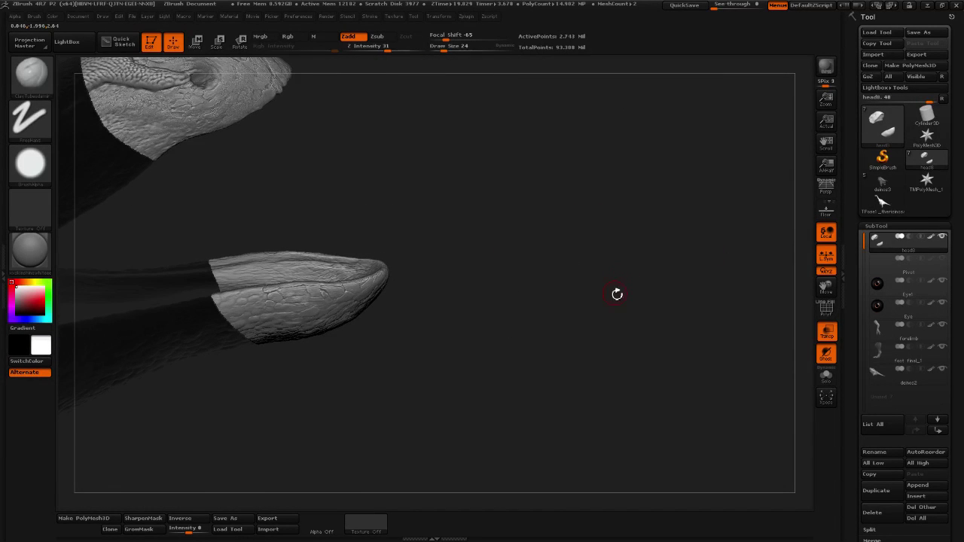
drag(617, 293, 372, 314)
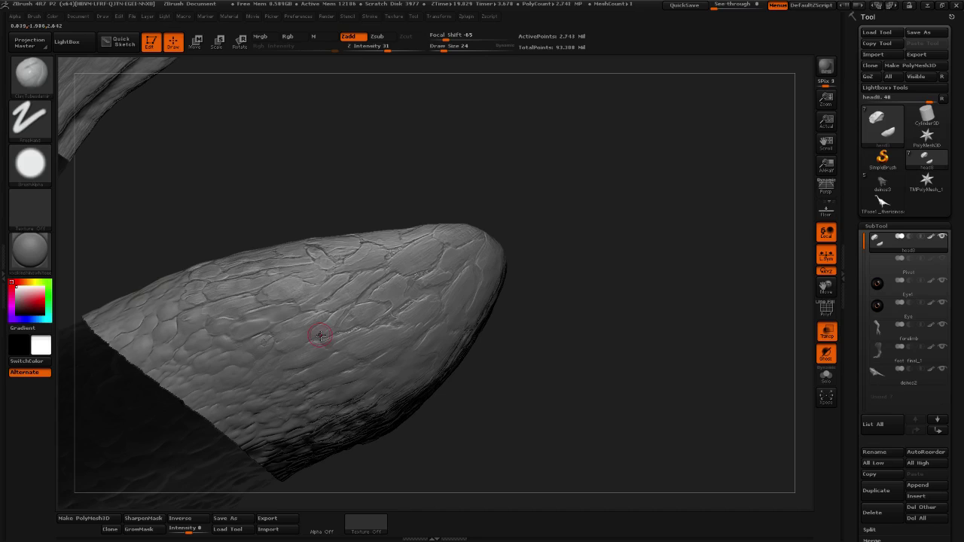
drag(590, 266, 325, 194)
Flatten the raised scales on the front side of the lower jaw with the TrimDynamic brush at draw size 56.
click(30, 74)
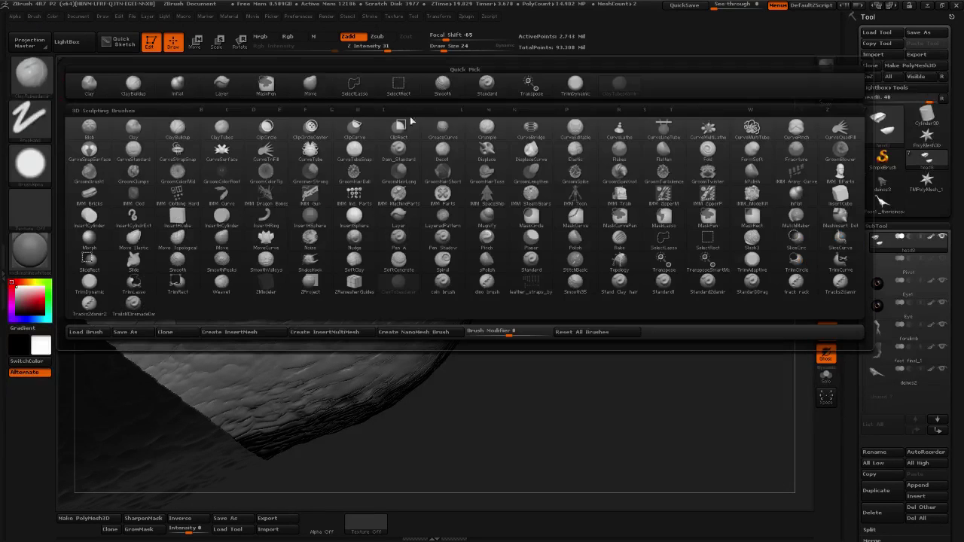
click(566, 86)
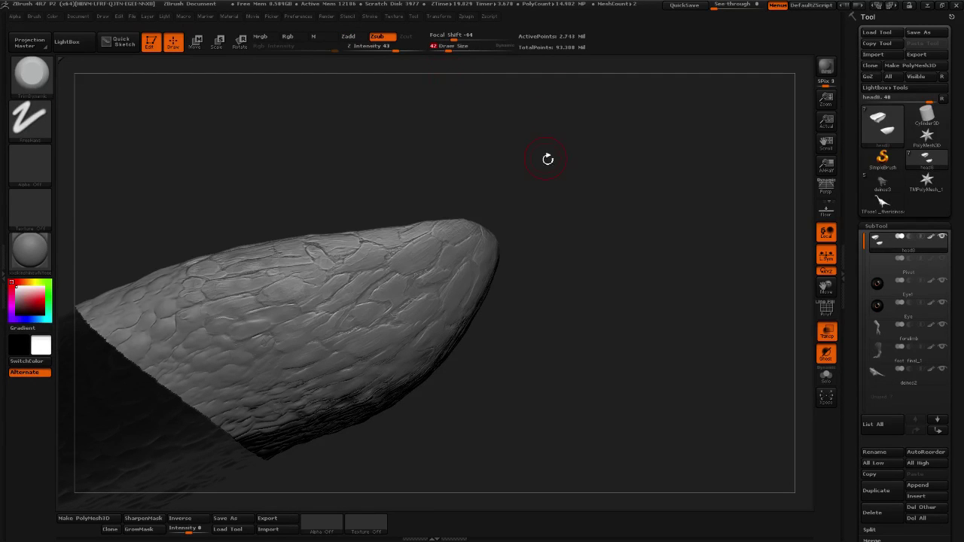
click(454, 47)
drag(579, 209, 594, 207)
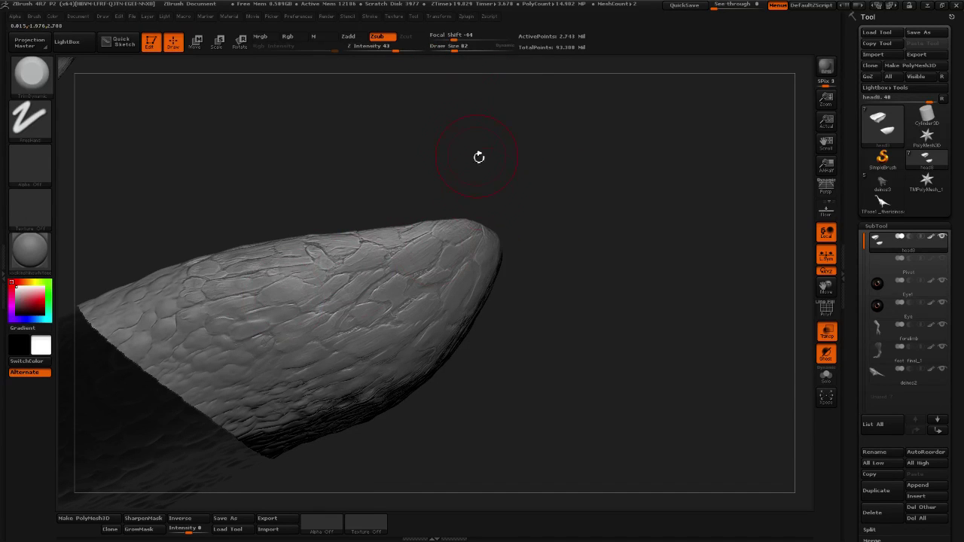
drag(454, 58, 445, 65)
drag(454, 50, 447, 53)
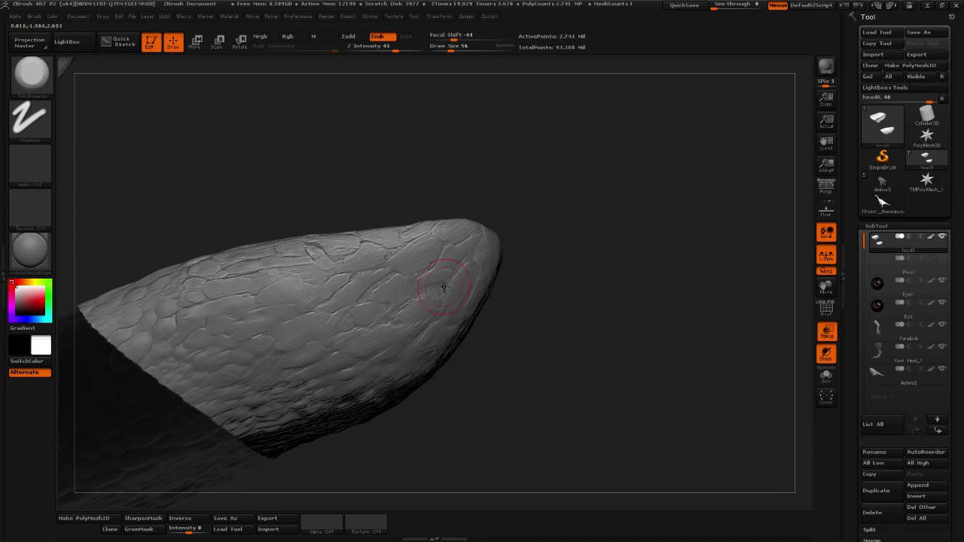
drag(537, 243, 353, 296)
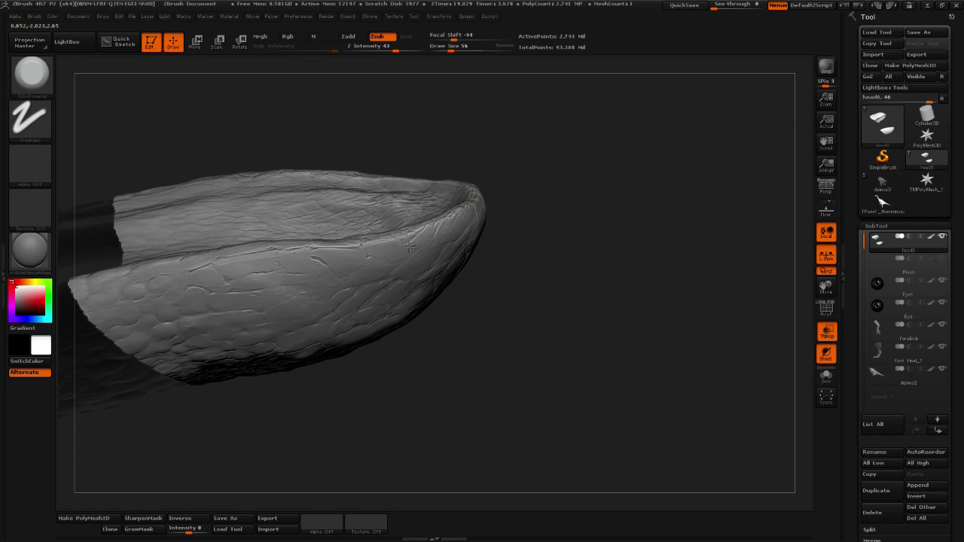
Flatten the scales below the lip near the jaw tip and across the front of the chin.
mouse_move(626, 242)
mouse_down()
mouse_move(619, 260)
mouse_move(587, 207)
mouse_up()
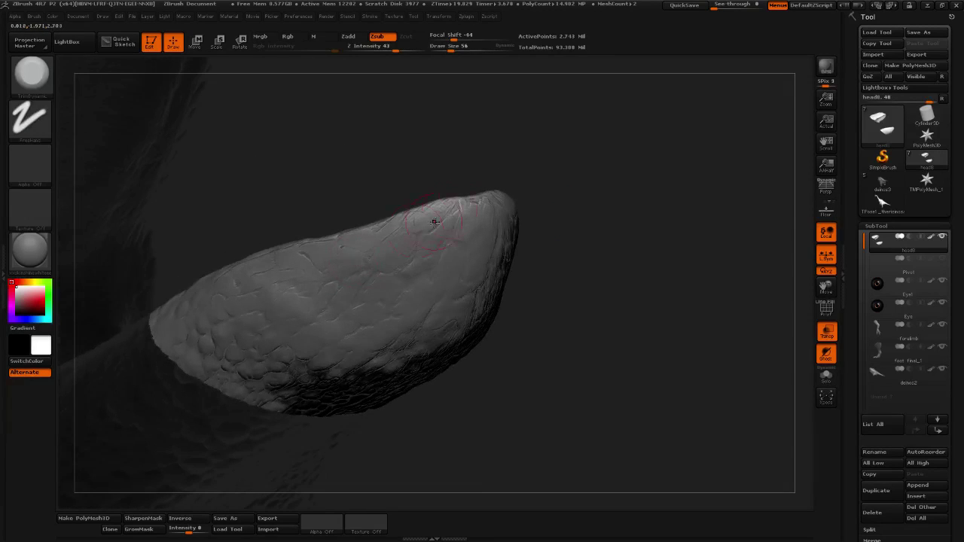
drag(632, 227, 456, 219)
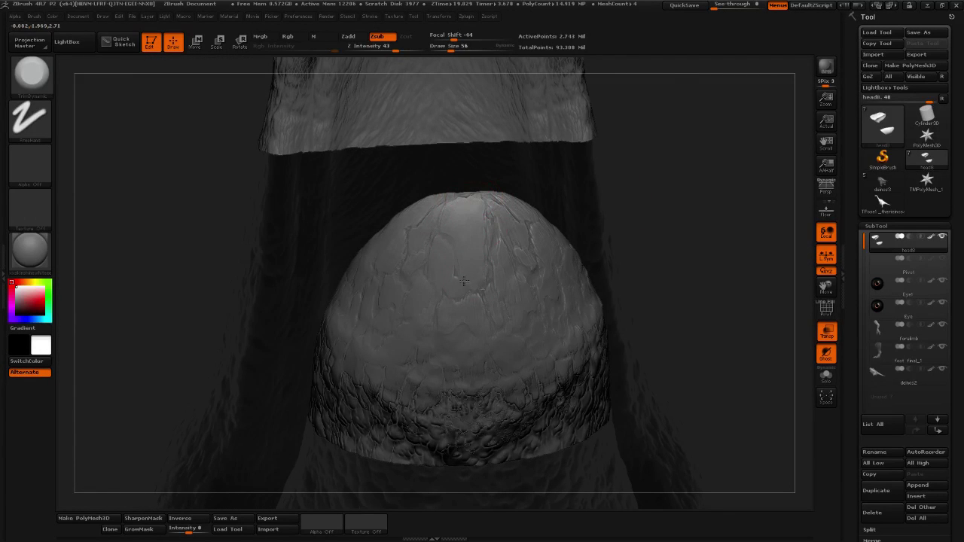
drag(665, 243, 433, 269)
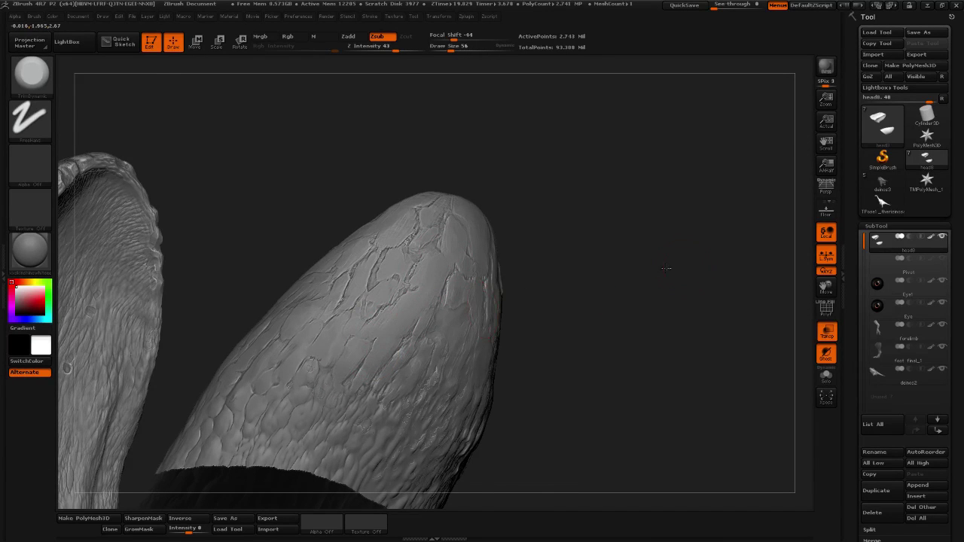
drag(665, 267, 452, 301)
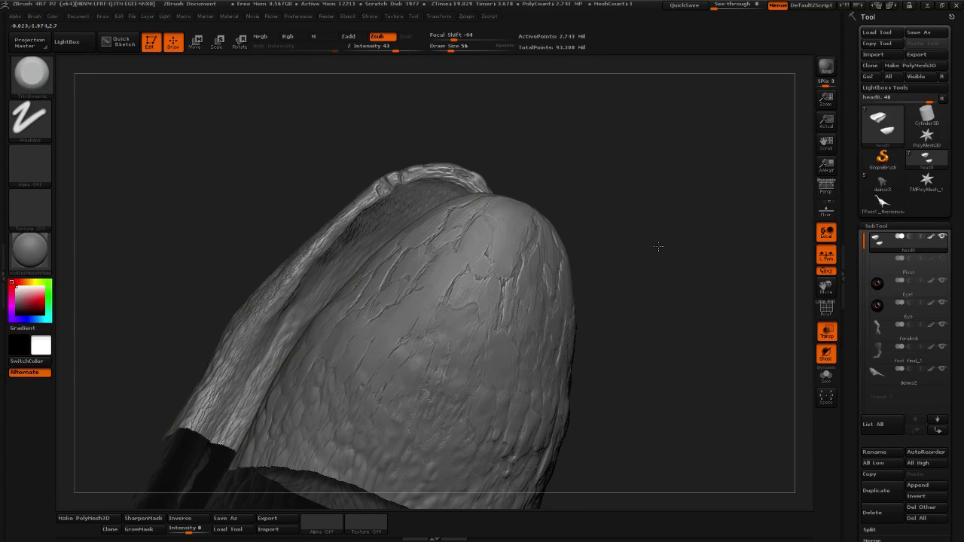
drag(658, 246, 455, 290)
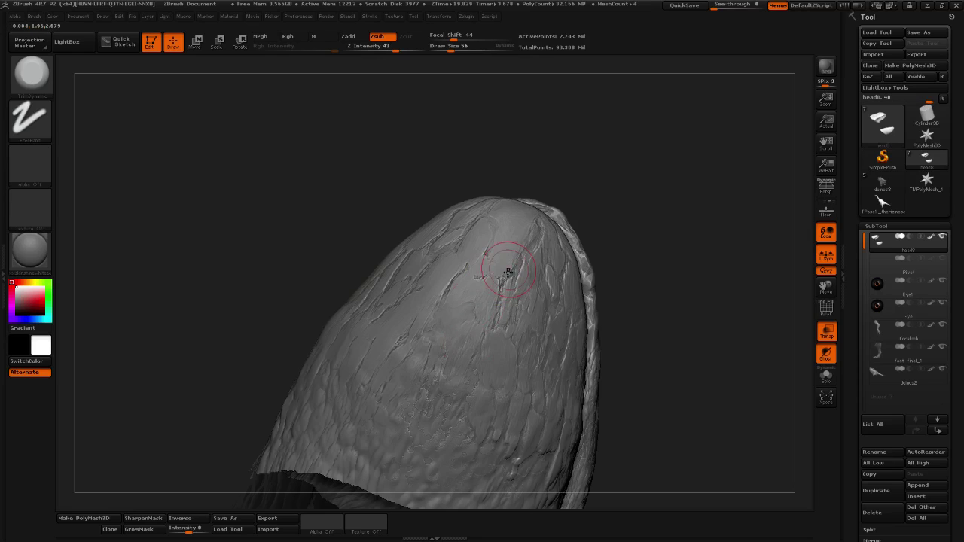
Trim down the scales from the chin along the jaw's underside and back over its side.
mouse_move(595, 271)
mouse_down()
mouse_move(610, 262)
mouse_move(474, 249)
mouse_up()
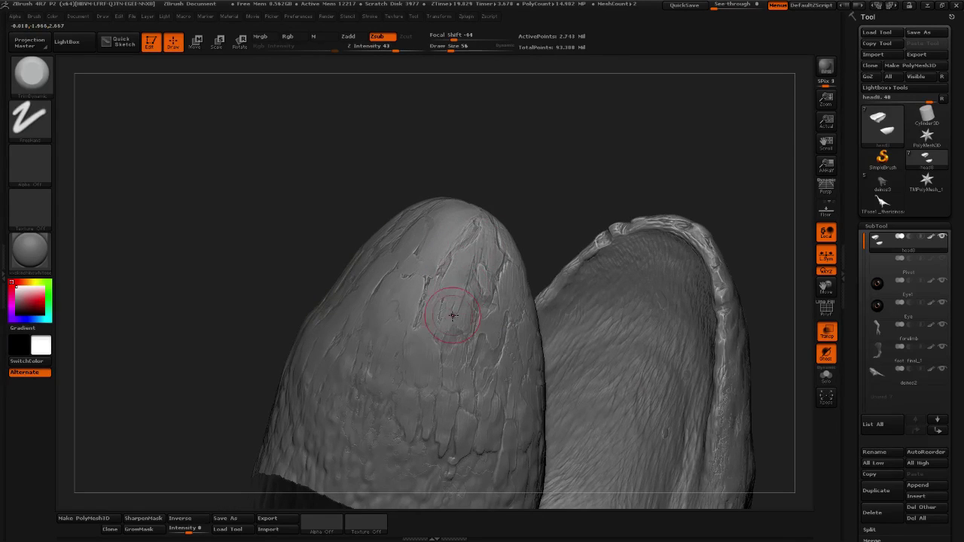
drag(553, 226, 446, 306)
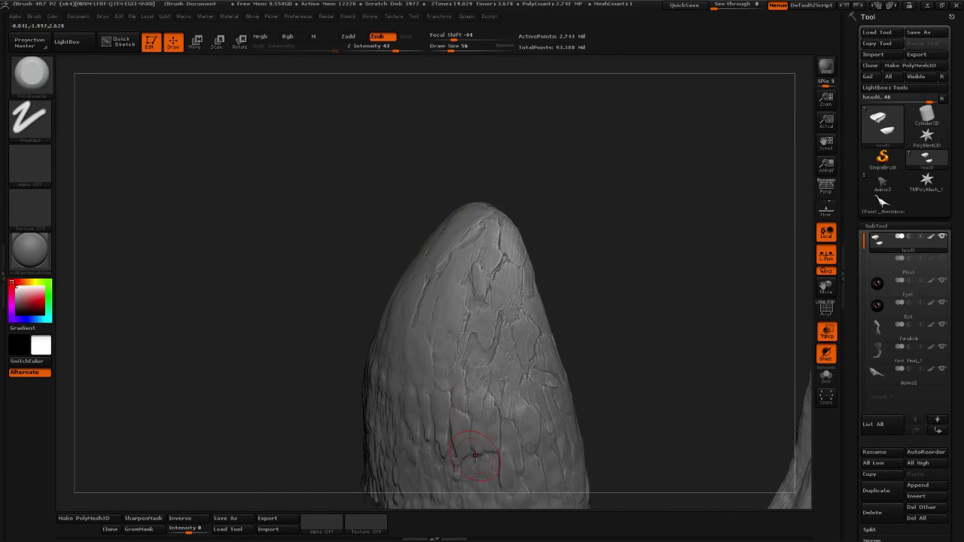
drag(593, 369, 448, 362)
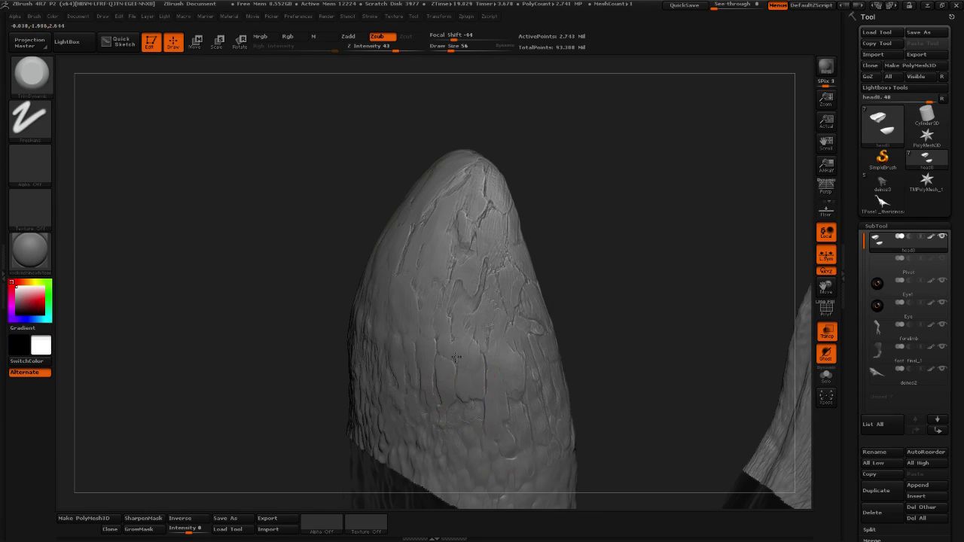
mouse_move(641, 307)
mouse_down()
mouse_move(502, 298)
mouse_move(568, 385)
mouse_move(597, 294)
mouse_move(580, 301)
mouse_up()
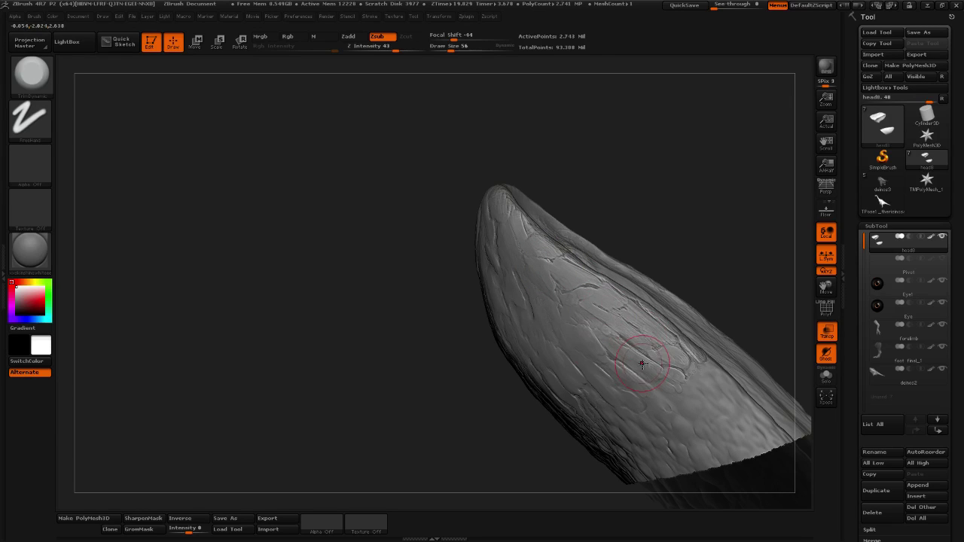
mouse_move(699, 370)
mouse_down()
mouse_move(684, 401)
mouse_move(660, 346)
mouse_up()
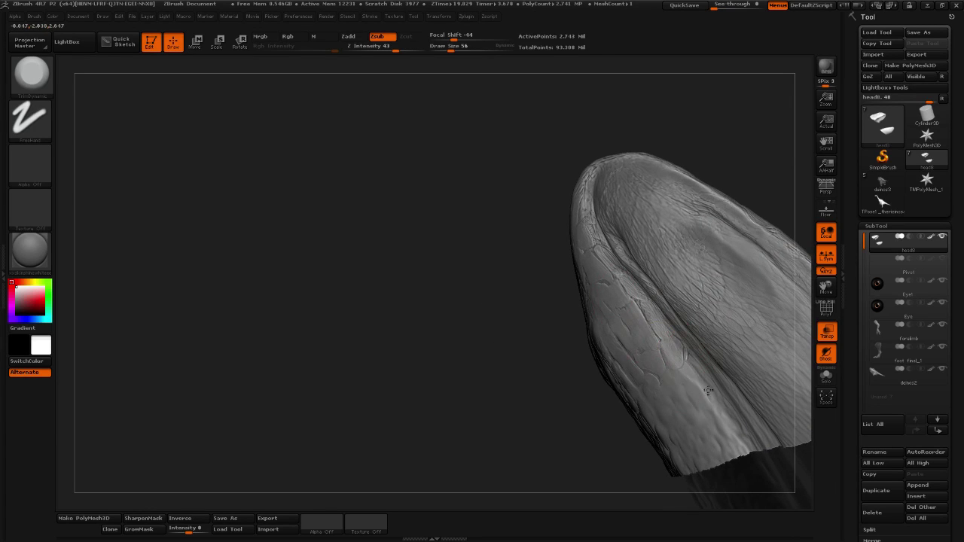
Flatten the narrow scales along the lip rim towards the jaw tip with the draw size reduced to 35.
mouse_move(719, 421)
mouse_down()
mouse_move(677, 351)
mouse_move(697, 378)
mouse_up()
drag(575, 372, 650, 330)
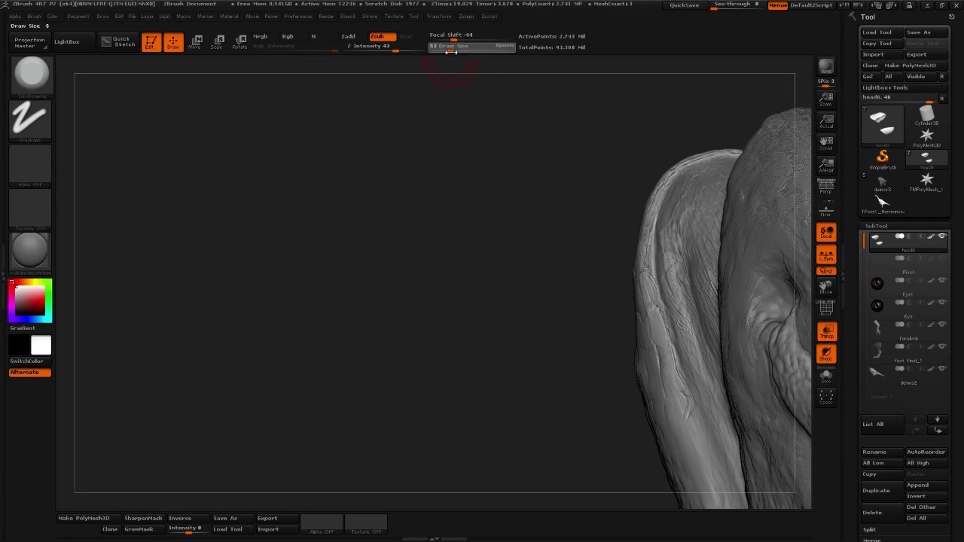
mouse_move(451, 47)
mouse_down()
mouse_move(442, 198)
mouse_move(454, 243)
mouse_move(608, 320)
mouse_move(643, 391)
mouse_up()
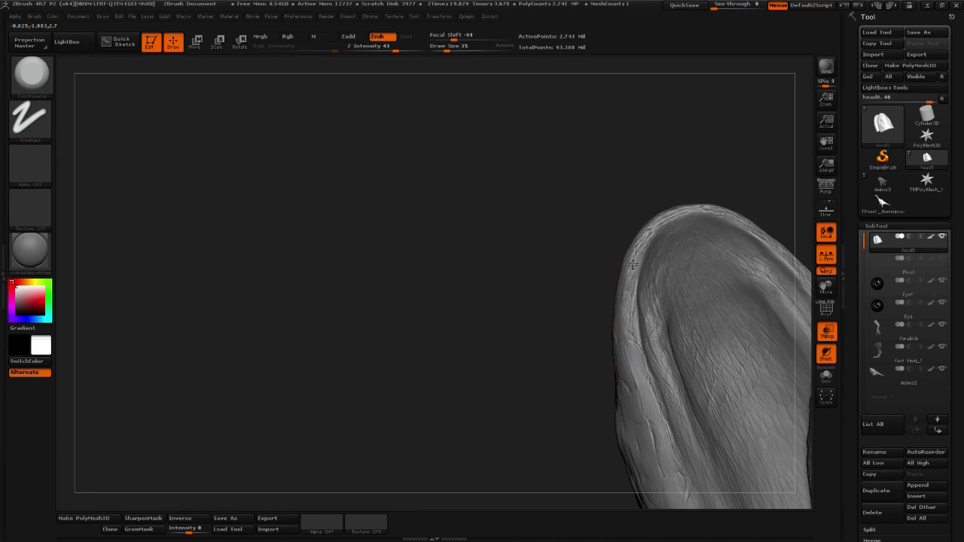
drag(641, 241, 659, 221)
drag(519, 308, 717, 221)
drag(692, 96, 655, 298)
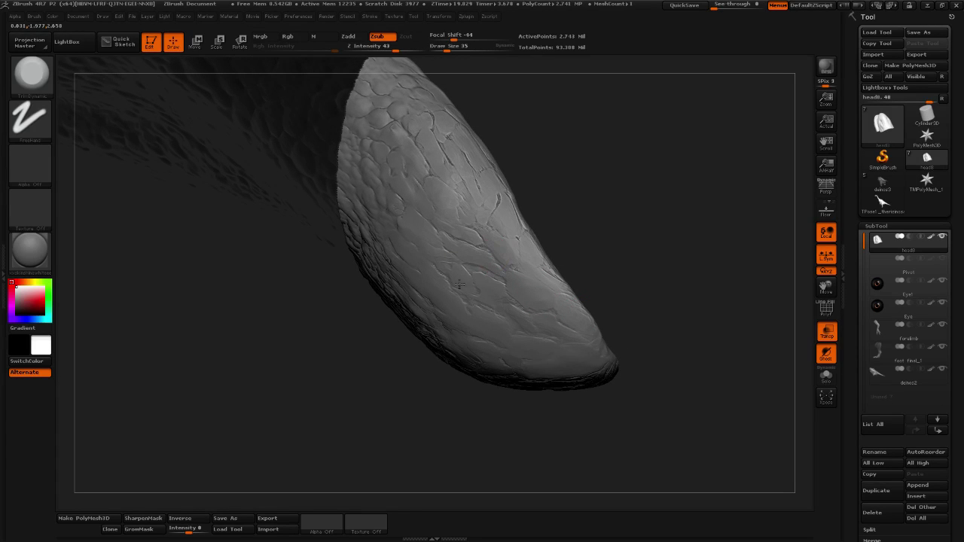
Flatten the remaining scales along the outer lip edge and on the adjoining side of the jaw.
drag(587, 238, 462, 320)
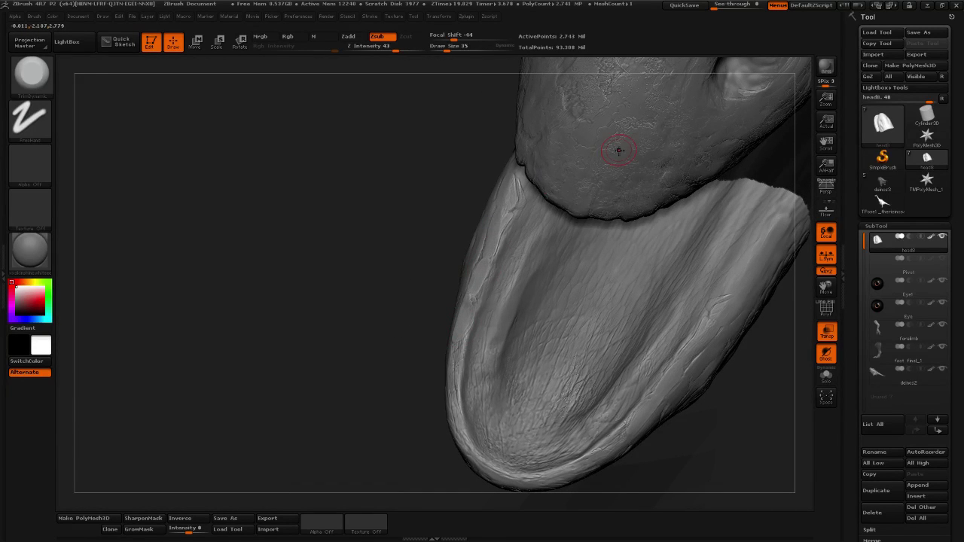
drag(317, 346, 325, 323)
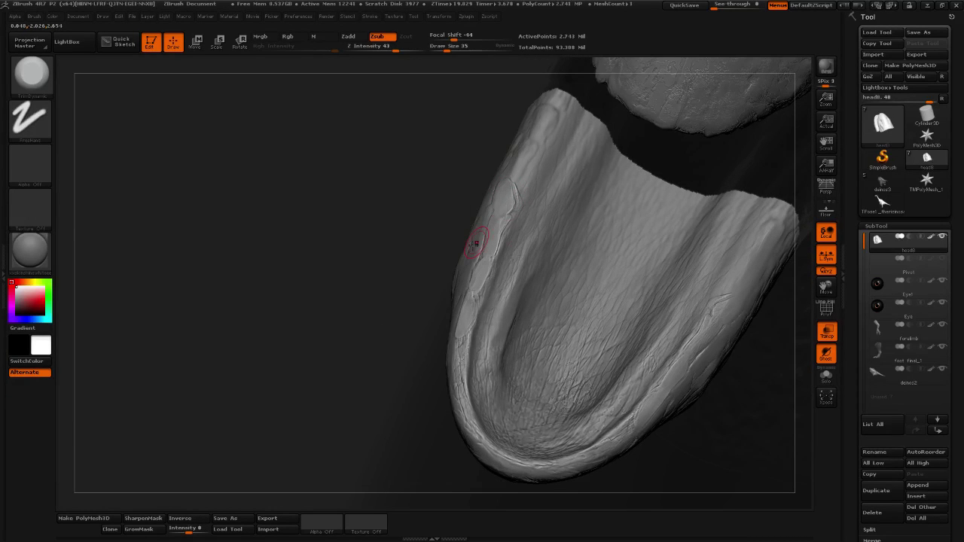
drag(393, 308, 401, 309)
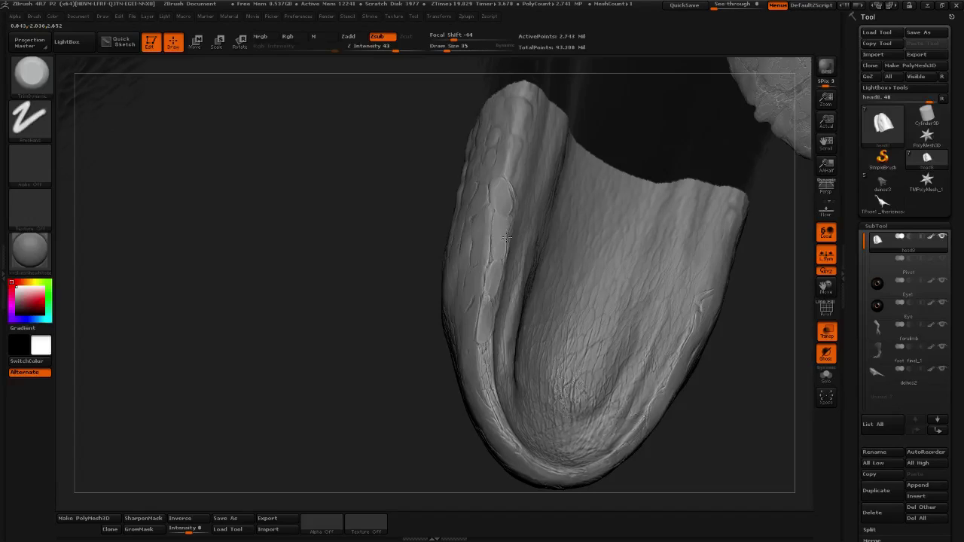
drag(338, 305, 486, 210)
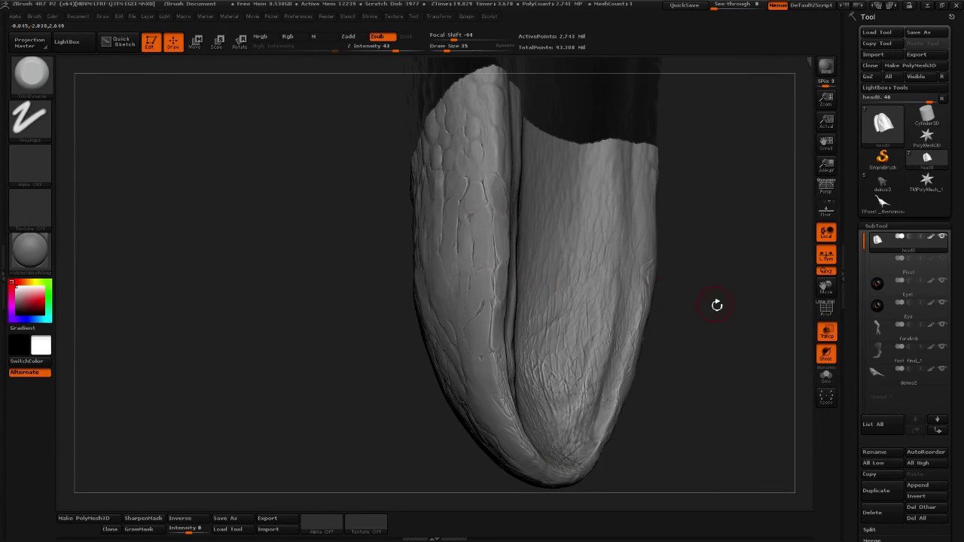
drag(761, 313, 570, 437)
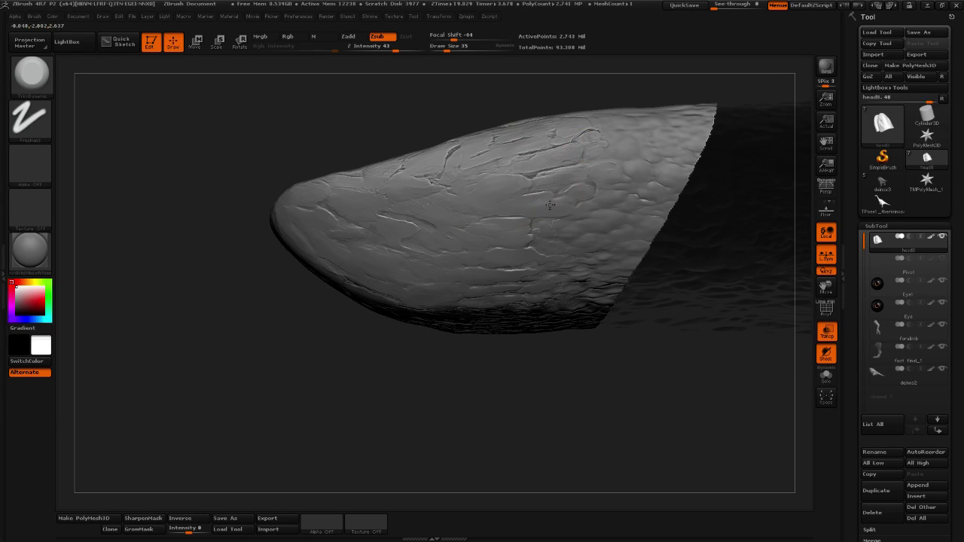
mouse_move(369, 351)
mouse_down()
mouse_move(491, 376)
mouse_move(495, 249)
mouse_up()
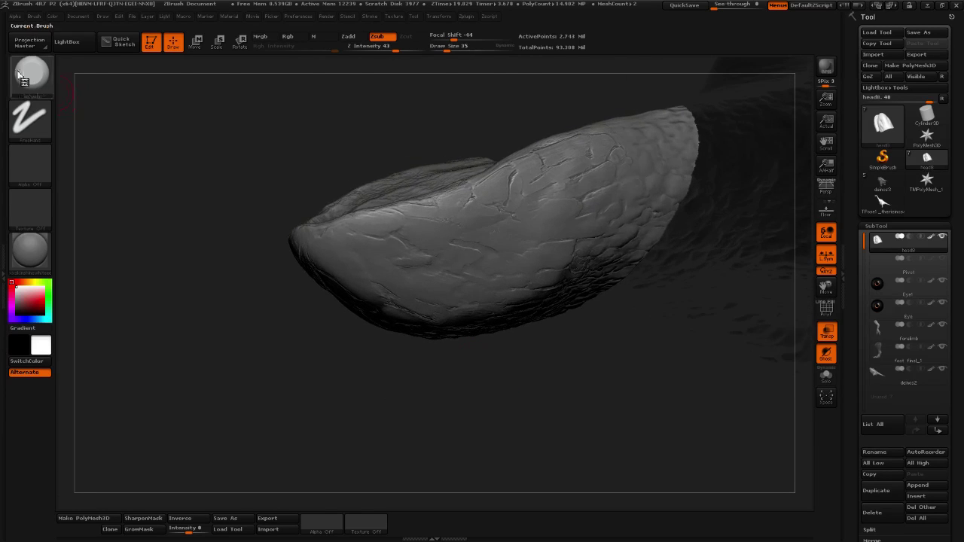
Stamp fine skin texture over the jaw's side and chin using the Standard brush with a speckled alpha at draw size 118.
key(b)
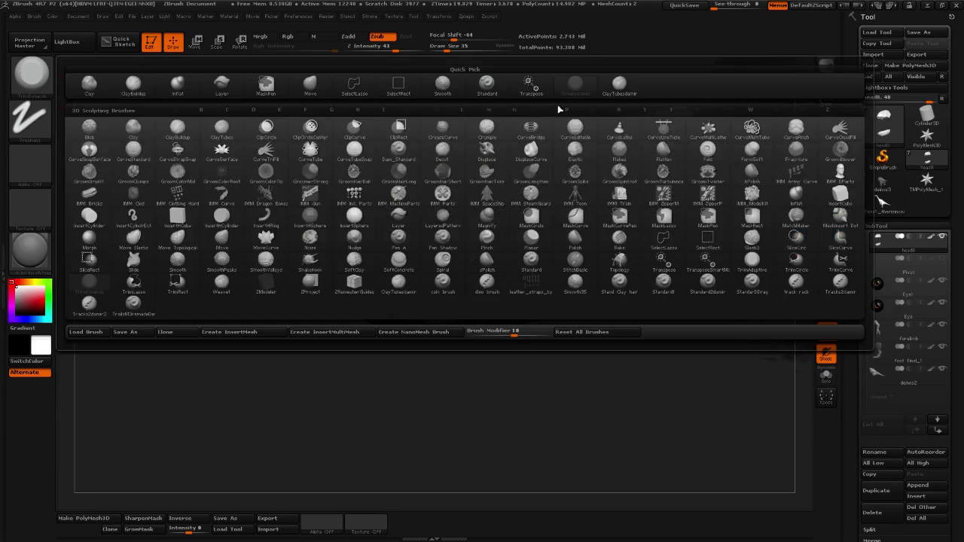
click(491, 85)
click(459, 47)
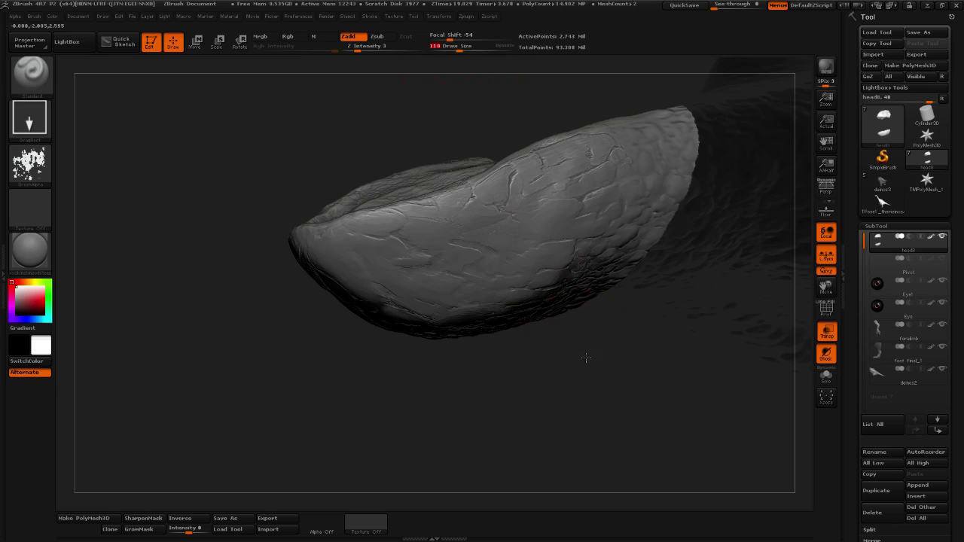
drag(587, 360, 515, 234)
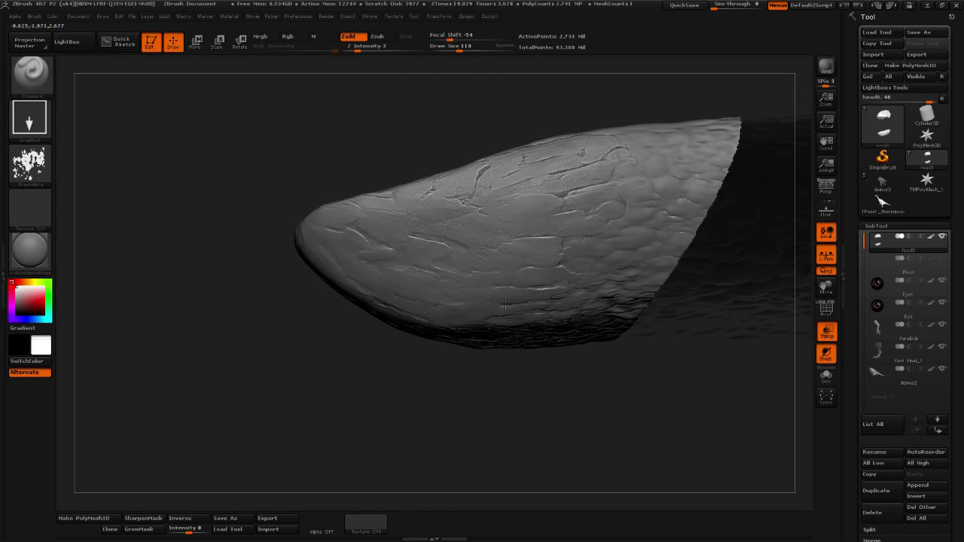
drag(597, 365, 554, 227)
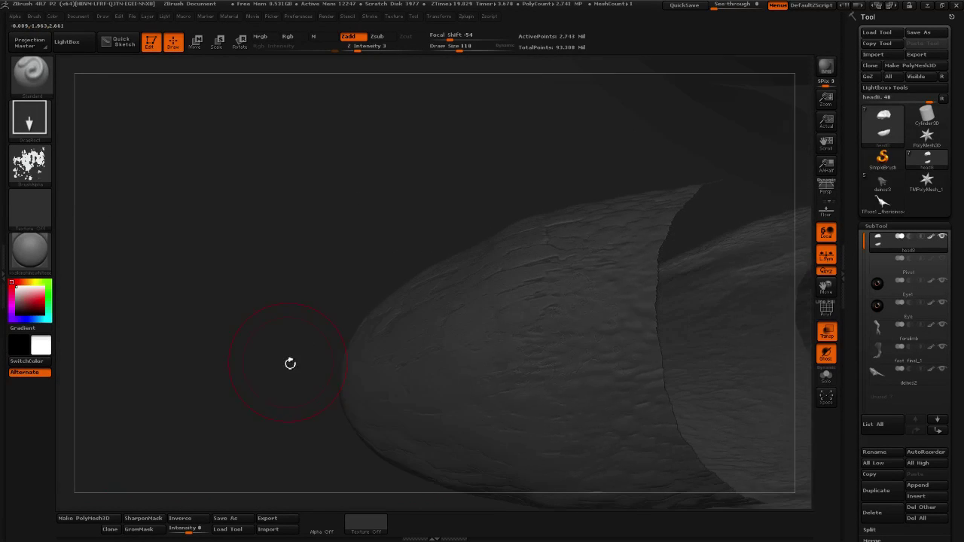
drag(290, 364, 331, 357)
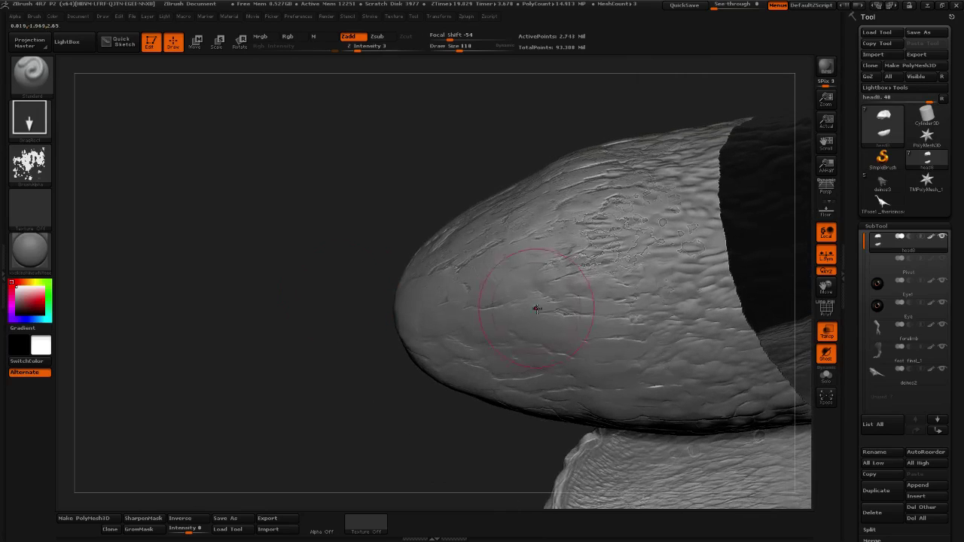
drag(527, 295, 558, 281)
drag(372, 362, 327, 374)
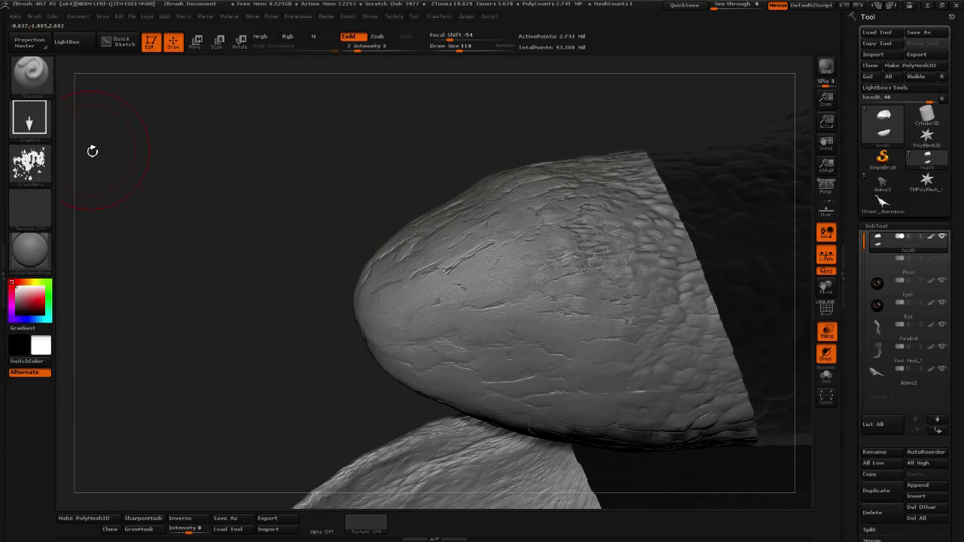
Switch to a denser splatter alpha and stamp more skin texture onto the front and side of the jaw.
click(29, 162)
click(384, 210)
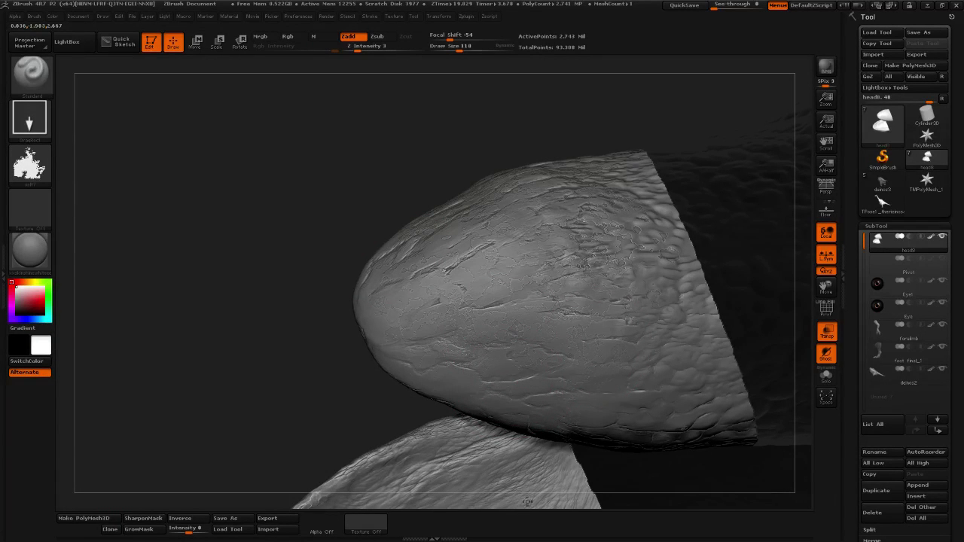
mouse_move(527, 502)
mouse_down()
mouse_move(305, 377)
mouse_move(303, 301)
mouse_move(557, 415)
mouse_move(592, 394)
mouse_up()
key(shift)
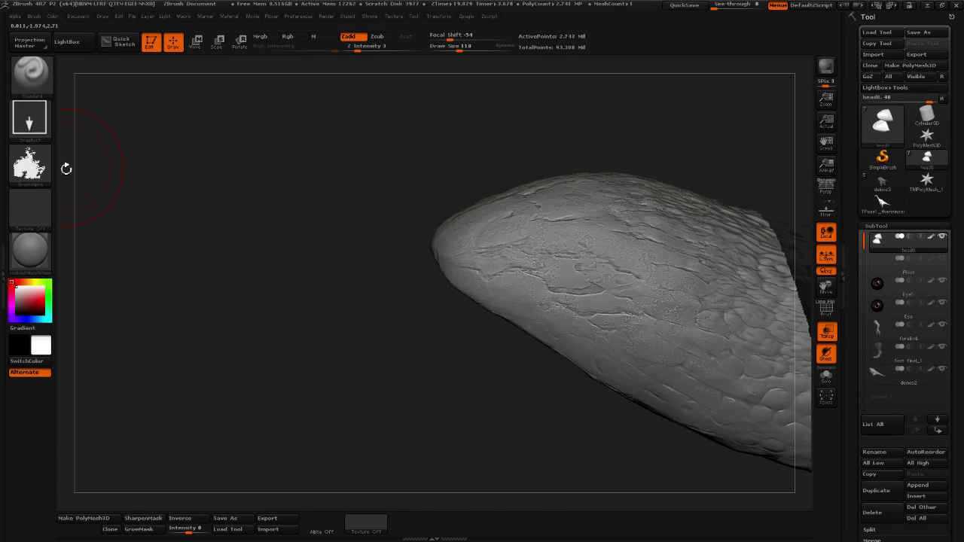
Switch to a blotchy splatter alpha, stamp more skin texture over the jaw's side and chin, and smooth out the harsh marks.
click(34, 163)
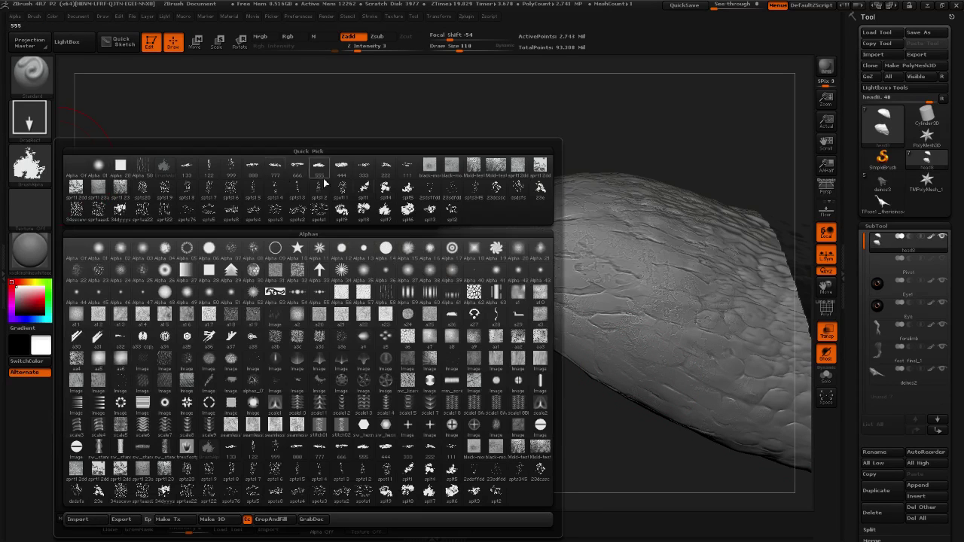
click(386, 190)
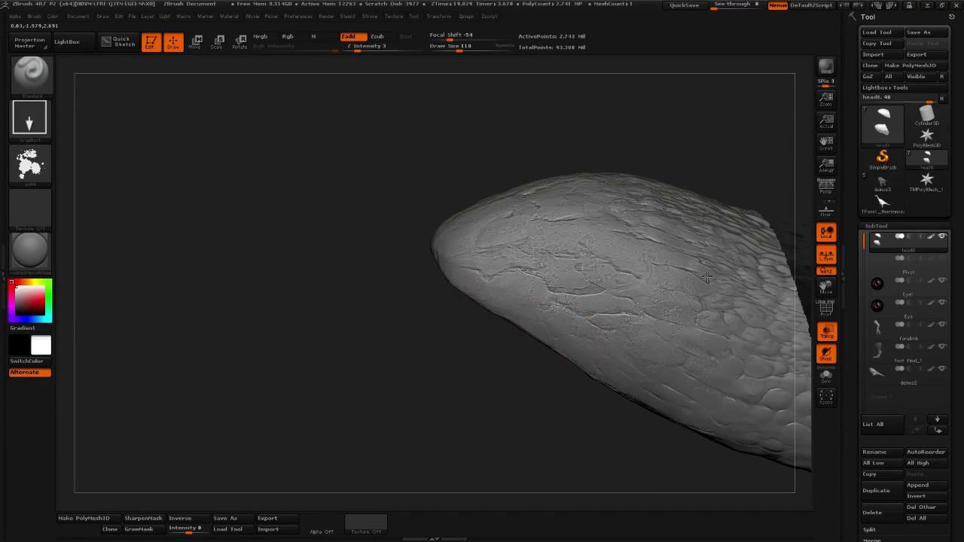
mouse_move(592, 271)
shift+mouse_down()
mouse_move(568, 283)
mouse_move(545, 336)
shift+mouse_up()
mouse_move(474, 370)
mouse_down()
mouse_move(498, 416)
mouse_move(459, 403)
mouse_move(521, 387)
mouse_move(554, 417)
mouse_move(497, 445)
mouse_move(493, 429)
mouse_up()
mouse_move(617, 296)
shift+mouse_down()
mouse_move(606, 301)
mouse_move(652, 289)
mouse_move(640, 249)
mouse_move(579, 327)
mouse_move(637, 369)
mouse_move(700, 294)
mouse_move(595, 265)
shift+mouse_up()
mouse_move(454, 409)
mouse_down()
mouse_move(431, 394)
mouse_move(535, 307)
mouse_up()
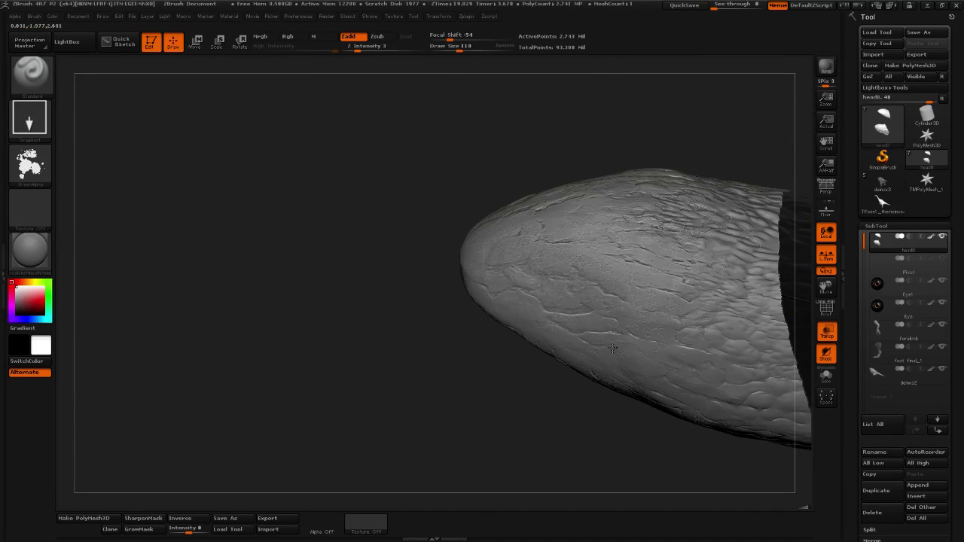
alt+drag(590, 430, 559, 390)
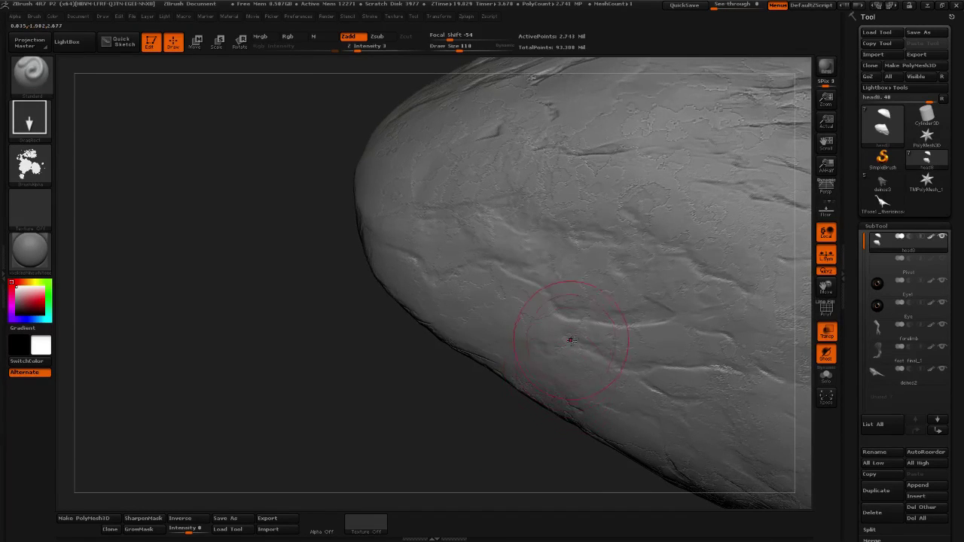
mouse_move(507, 442)
alt+mouse_down()
mouse_move(427, 372)
mouse_move(430, 364)
mouse_move(498, 357)
mouse_move(686, 273)
mouse_move(753, 301)
alt+mouse_up()
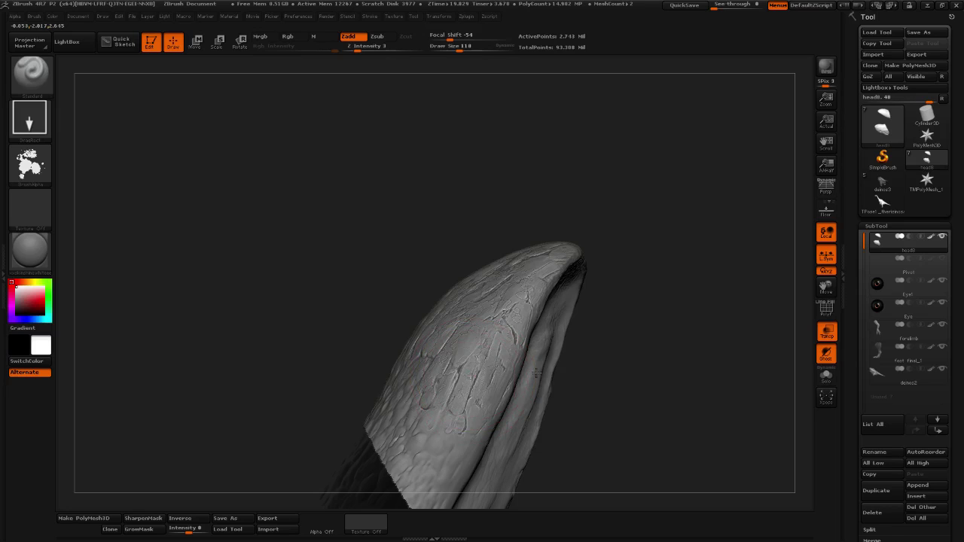
Stamp a denser splatter alpha at Z Intensity 4 onto the lower jaw's inner surface and outer front.
mouse_move(642, 353)
mouse_down()
mouse_move(619, 316)
mouse_move(566, 329)
mouse_move(506, 316)
mouse_up()
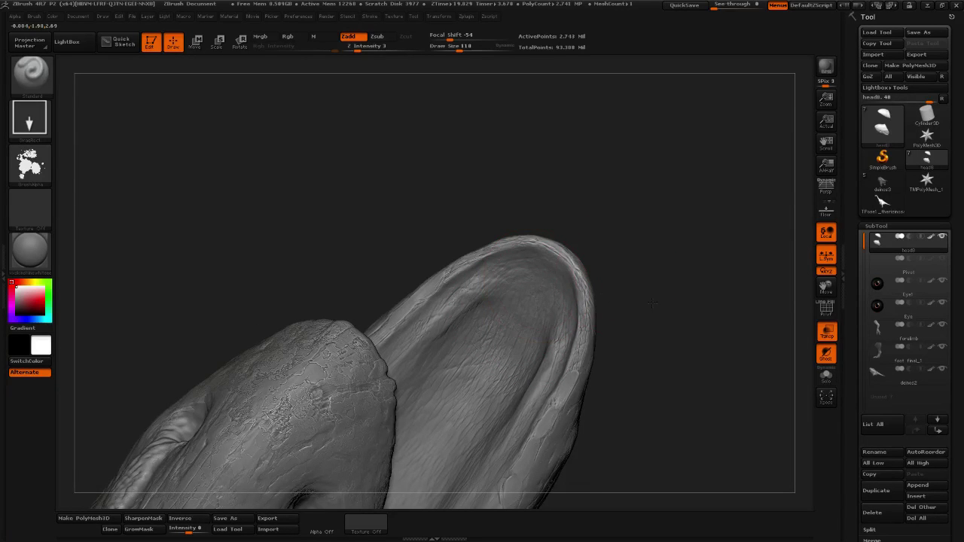
mouse_move(768, 311)
mouse_down()
mouse_move(527, 286)
mouse_move(755, 325)
mouse_move(742, 342)
mouse_up()
drag(163, 177, 118, 143)
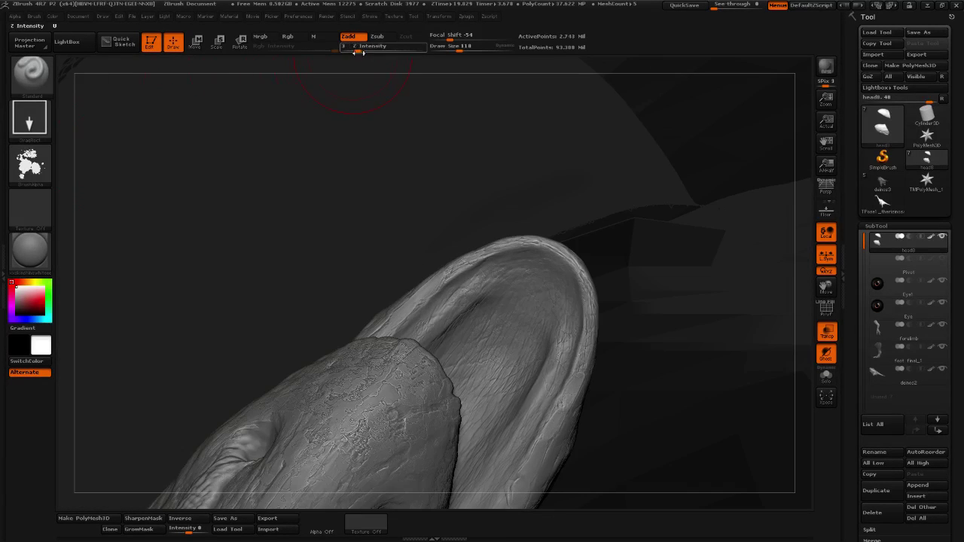
drag(356, 50, 362, 50)
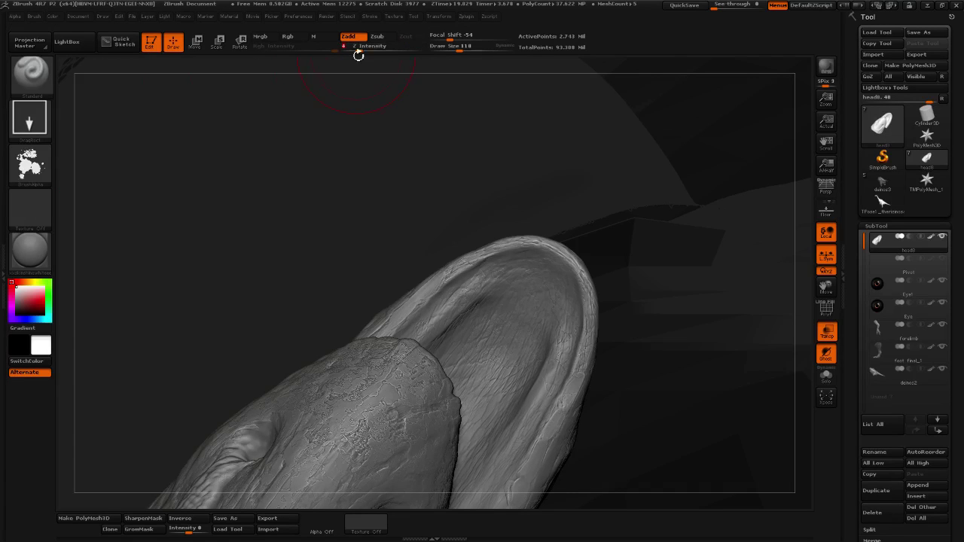
click(30, 161)
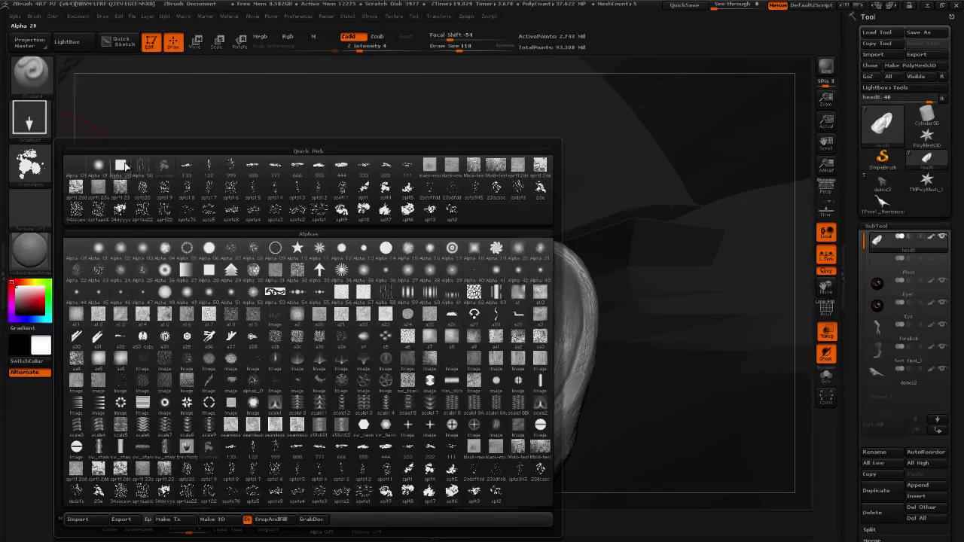
click(124, 209)
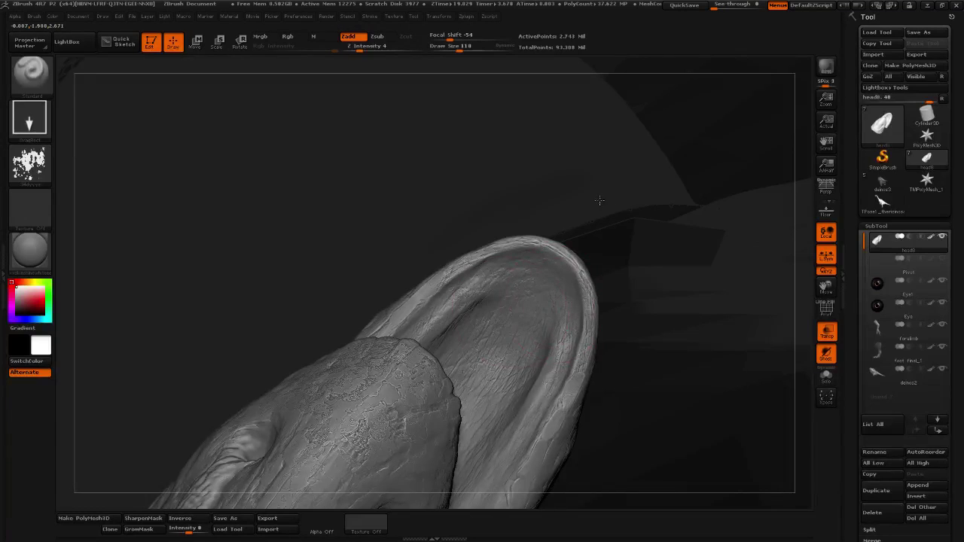
mouse_move(620, 202)
mouse_down()
mouse_move(667, 211)
mouse_move(662, 238)
mouse_move(678, 271)
mouse_up()
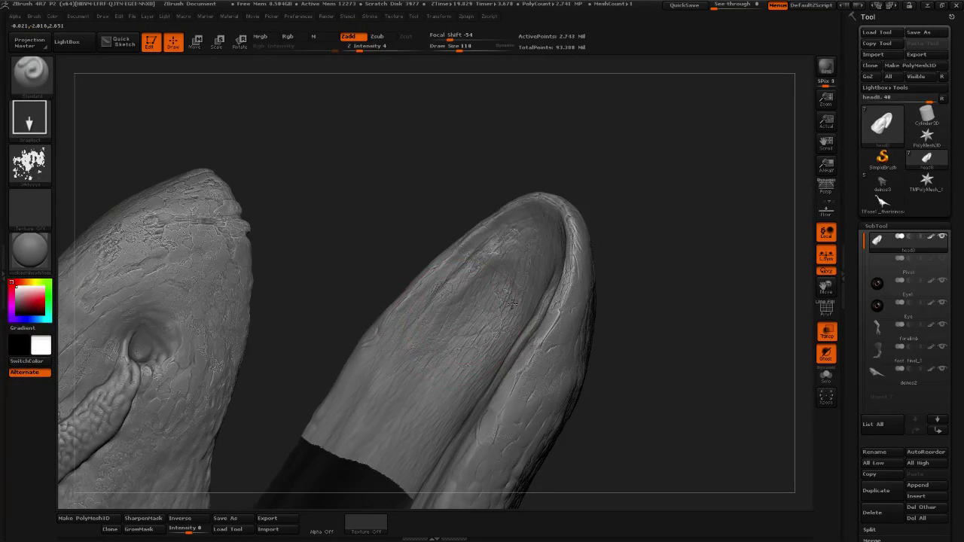
drag(682, 291, 577, 318)
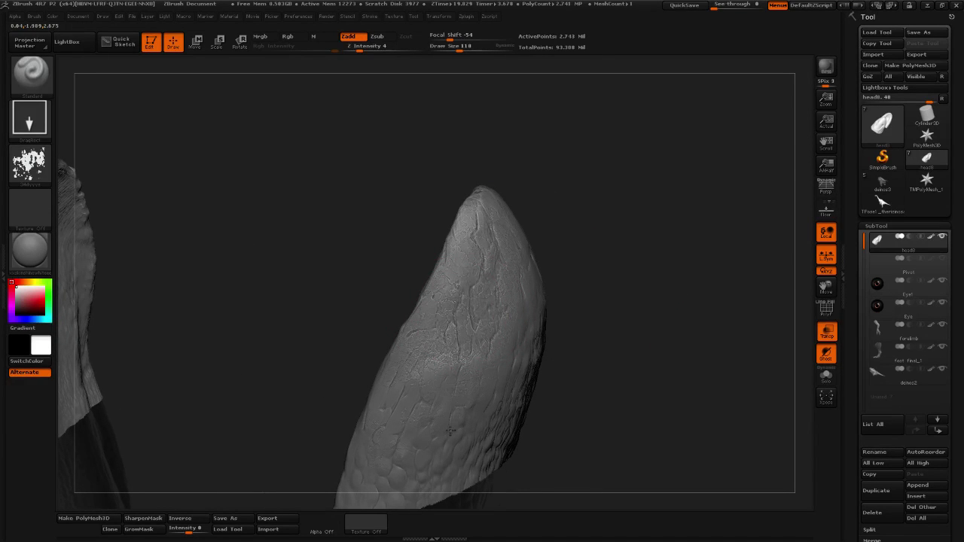
Set the Smooth brush's Z Intensity to 30 and soften the stamped texture on the lower jaw's chin and sides.
key(shift)
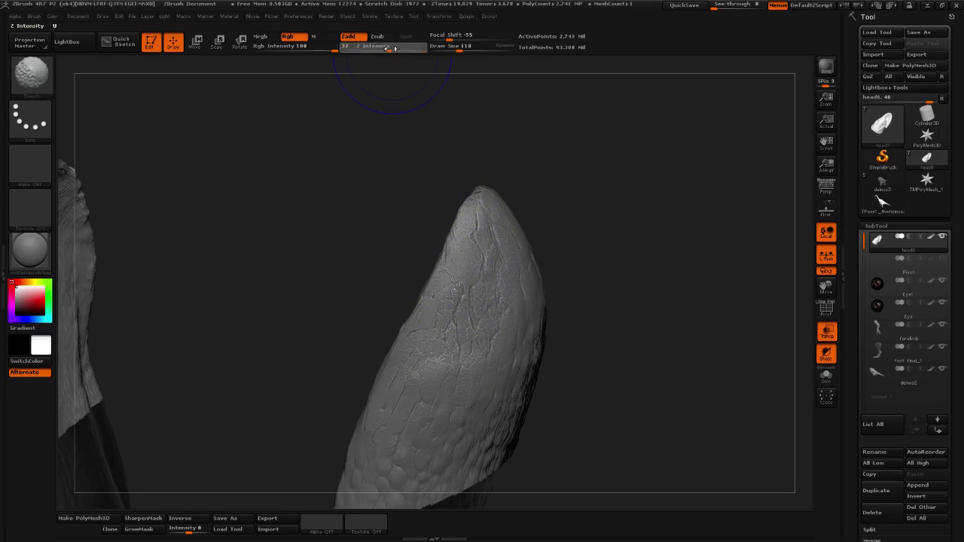
click(387, 47)
mouse_move(468, 299)
shift+mouse_down()
mouse_move(465, 275)
mouse_move(458, 354)
mouse_move(439, 384)
shift+mouse_up()
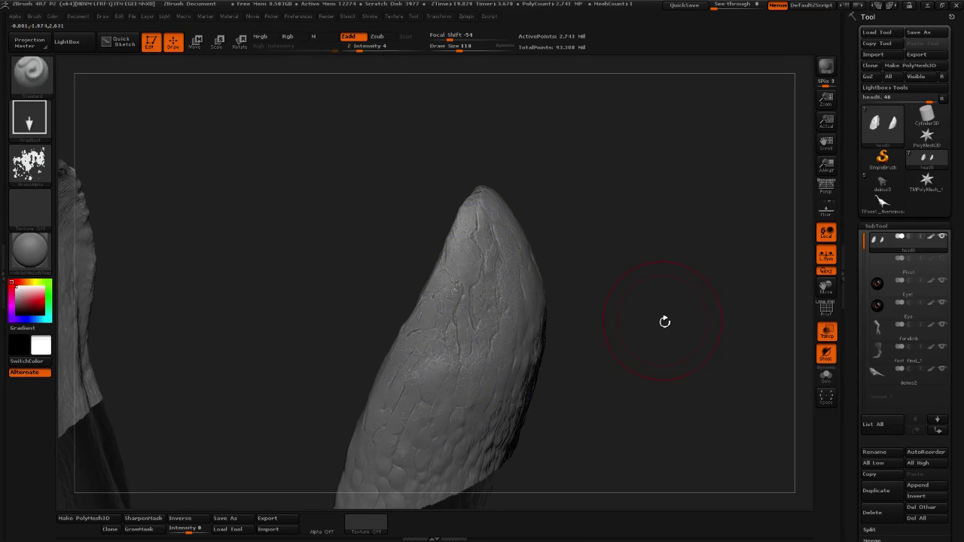
drag(665, 321, 545, 269)
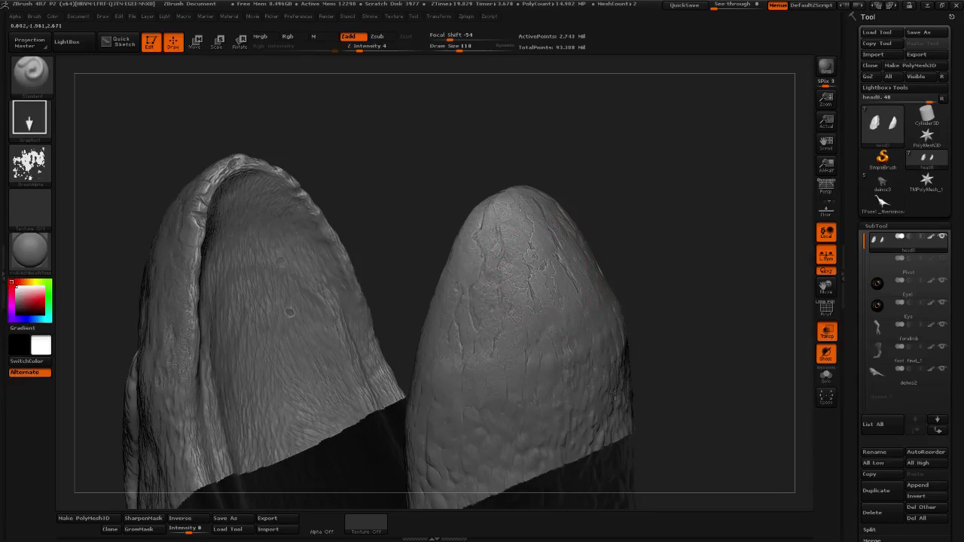
mouse_move(730, 301)
mouse_down()
mouse_move(705, 308)
mouse_move(574, 267)
mouse_move(570, 252)
mouse_move(608, 273)
mouse_move(521, 338)
mouse_up()
key(shift)
drag(399, 393, 648, 263)
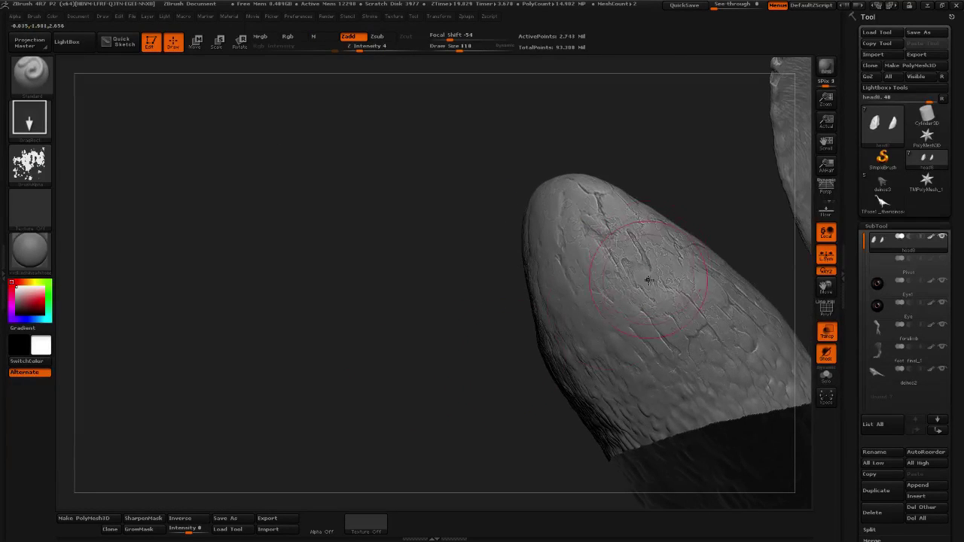
Stamp fine skin texture over the palate inside the upper jaw and lightly smooth it.
mouse_move(476, 371)
mouse_down()
mouse_move(520, 259)
mouse_move(482, 272)
mouse_move(438, 308)
mouse_move(458, 271)
mouse_move(452, 280)
mouse_up()
drag(692, 196, 541, 284)
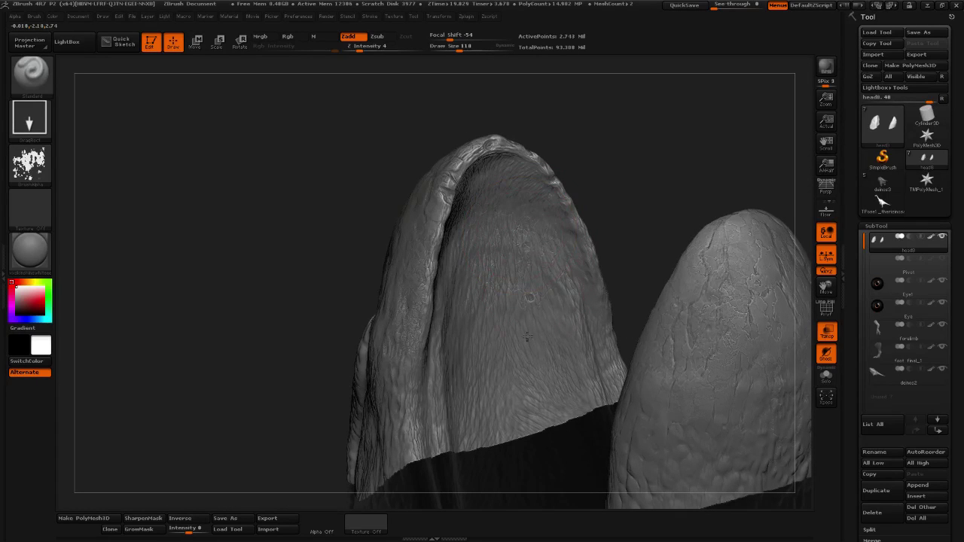
key(shift)
mouse_move(640, 176)
mouse_down()
mouse_move(521, 193)
mouse_move(731, 97)
mouse_move(843, 113)
mouse_up()
drag(734, 146, 539, 285)
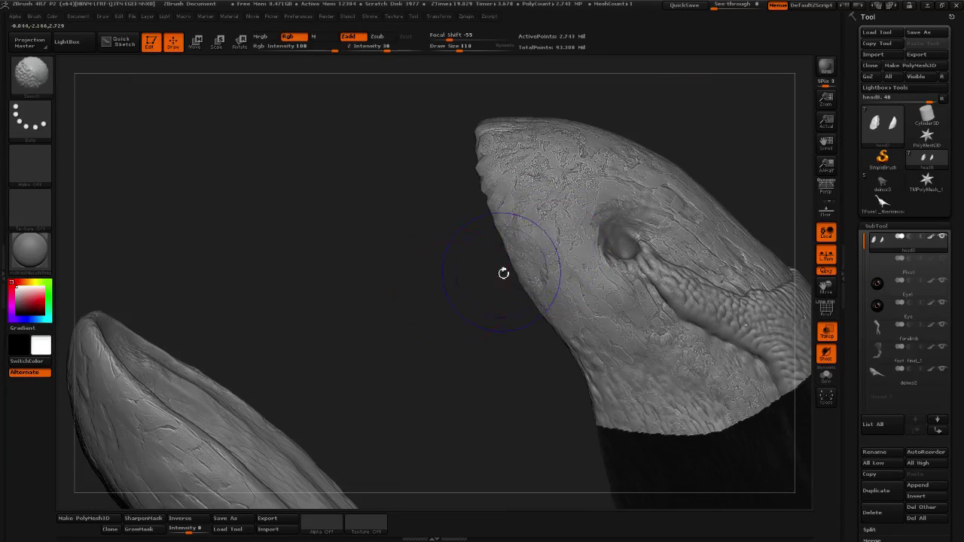
Stamp splatter texture onto the top and tip of the upper snout at Z Intensity 4.
mouse_move(718, 131)
alt+mouse_down()
mouse_move(652, 205)
mouse_move(447, 293)
mouse_move(510, 246)
alt+mouse_up()
drag(450, 328, 557, 218)
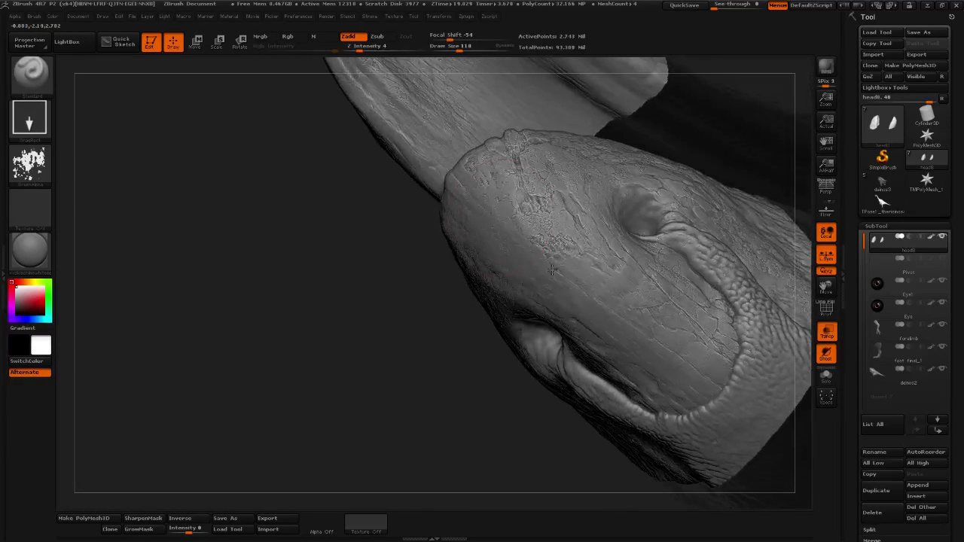
drag(383, 366, 372, 333)
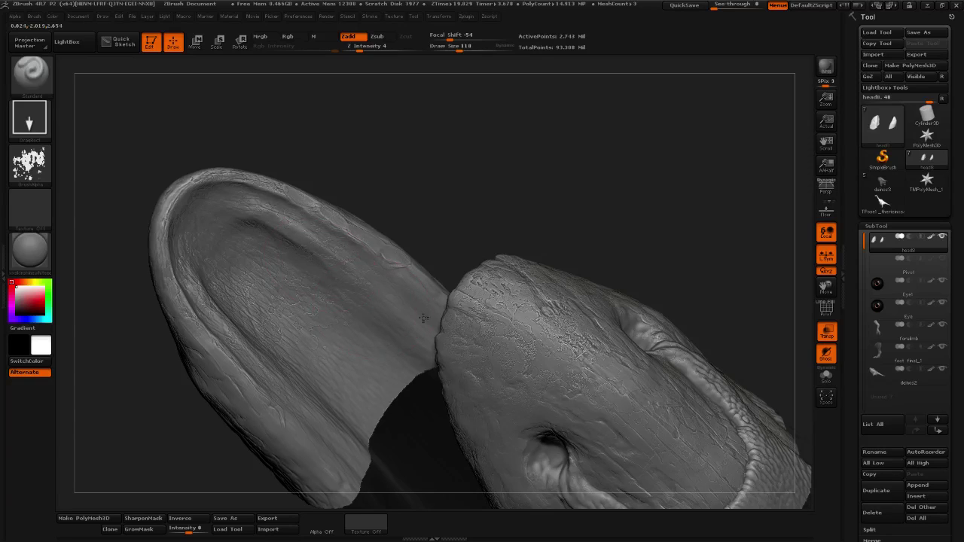
Stamp splatter texture onto the floor of the mouth inside the lower jaw and soften it with the Smooth brush.
alt+click(221, 218)
drag(472, 189, 440, 234)
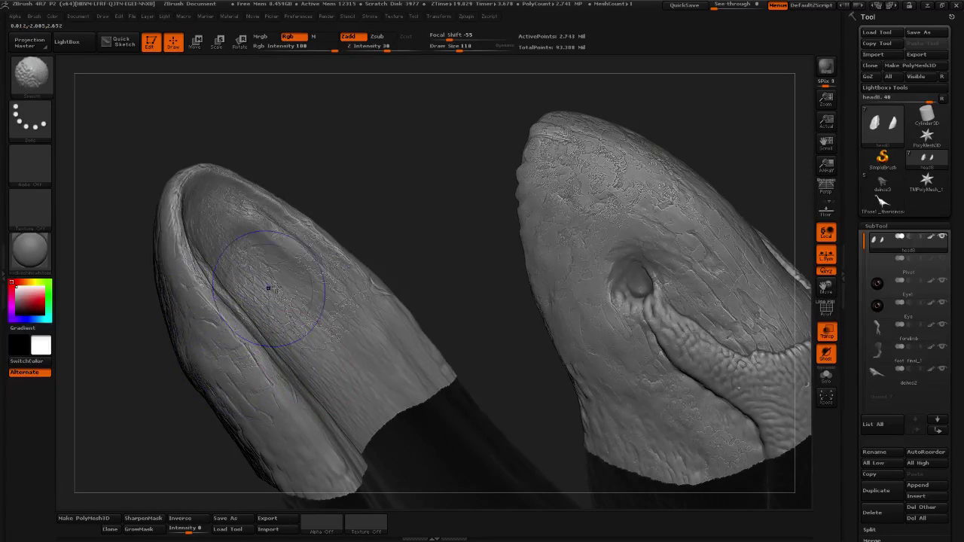
drag(267, 282, 336, 324)
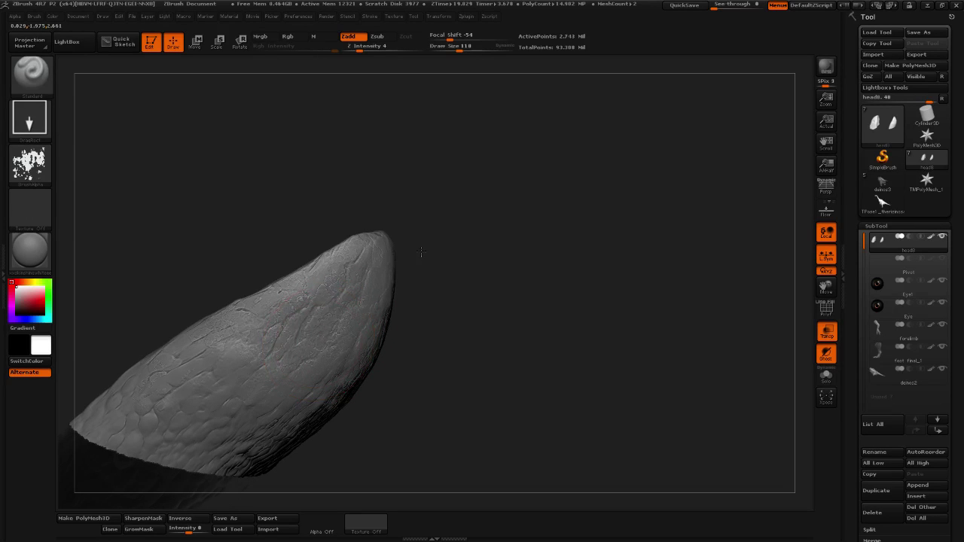
Smooth and refine the skin texture along the outer side of the lower jaw towards the scaled area.
mouse_move(336, 279)
shift+mouse_down()
mouse_move(317, 324)
mouse_move(367, 346)
mouse_move(254, 370)
mouse_move(215, 339)
shift+mouse_up()
drag(555, 316, 551, 347)
drag(482, 356, 561, 292)
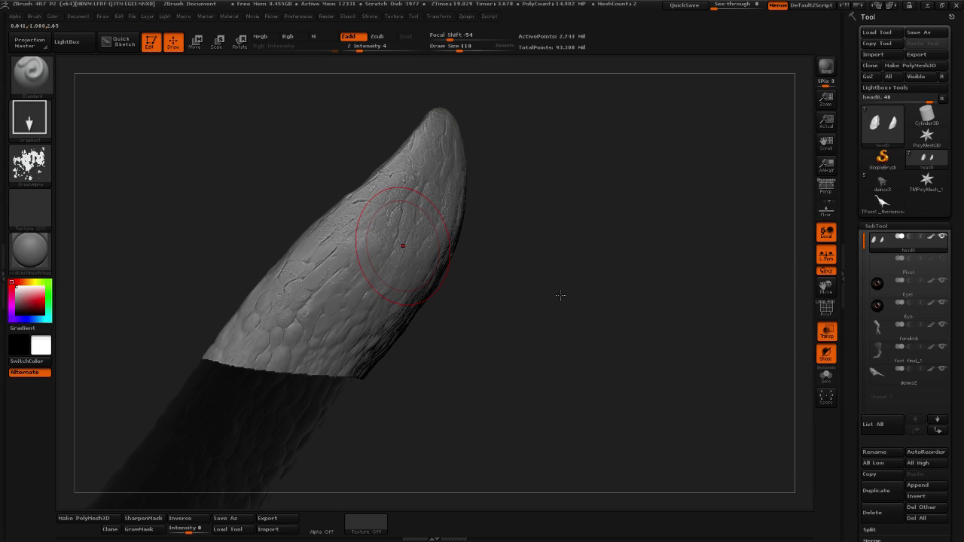
Unhide the rest of the head and neck mesh, frame the whole head, and save the tool.
key(ctrl+d)
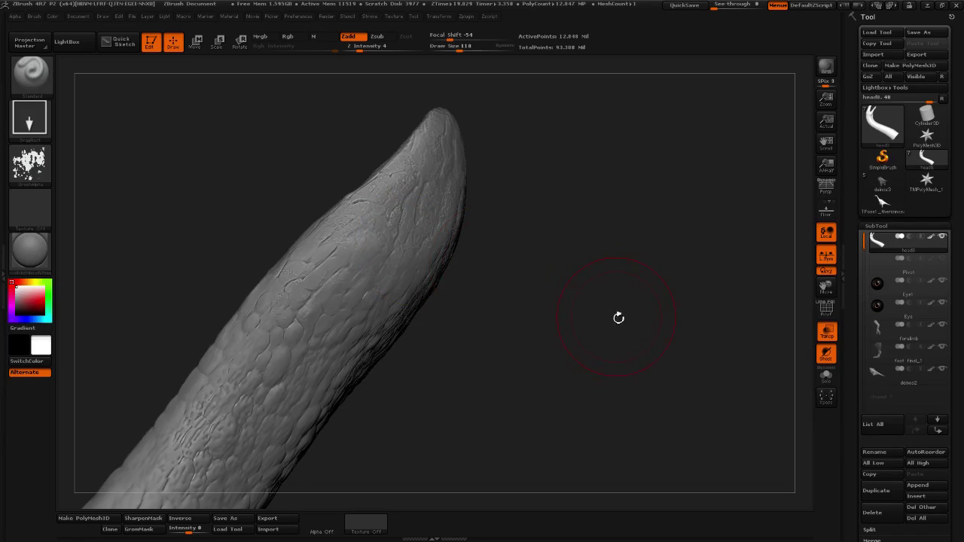
drag(597, 312, 573, 384)
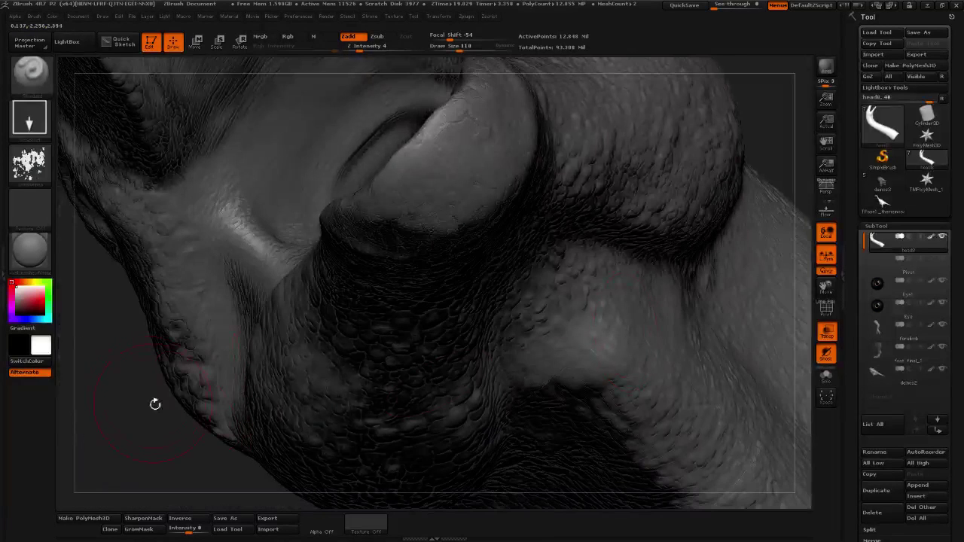
mouse_move(154, 404)
mouse_down()
mouse_move(323, 379)
mouse_move(504, 402)
mouse_up()
mouse_move(450, 451)
mouse_down()
mouse_move(640, 246)
mouse_move(467, 182)
mouse_move(540, 320)
mouse_move(642, 277)
mouse_move(645, 312)
mouse_move(496, 321)
mouse_move(708, 287)
mouse_up()
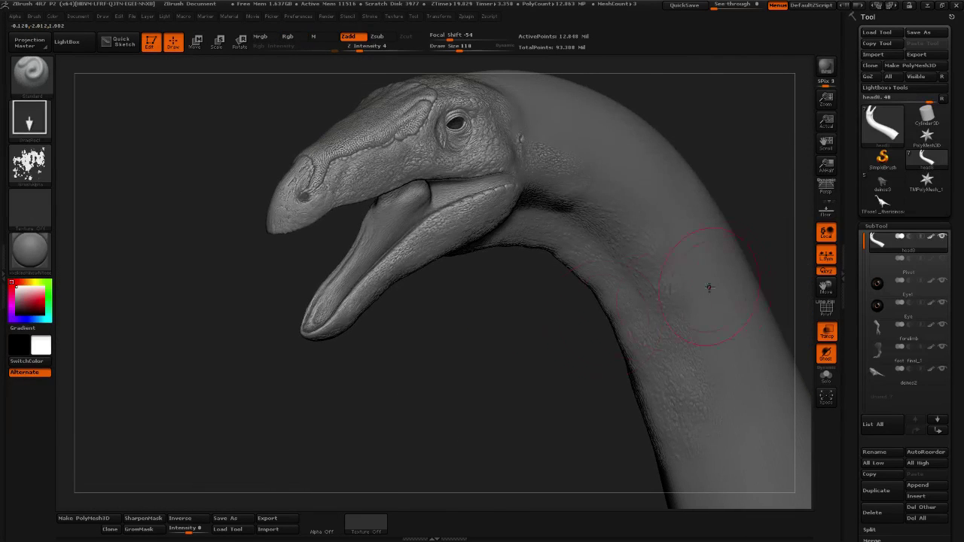
click(926, 35)
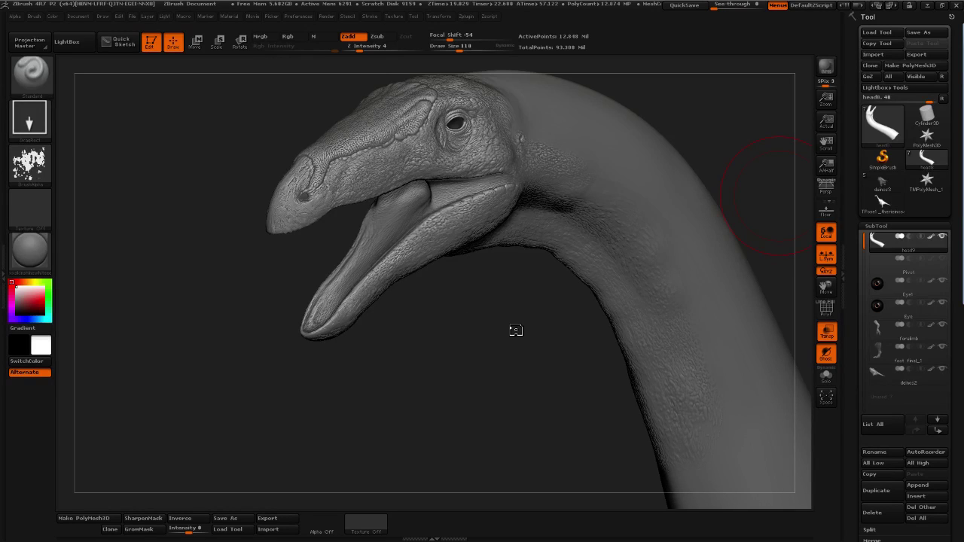
Turn off transparency for the other subtools to show the solid body, and reduce the draw size to 56.
drag(515, 328, 517, 329)
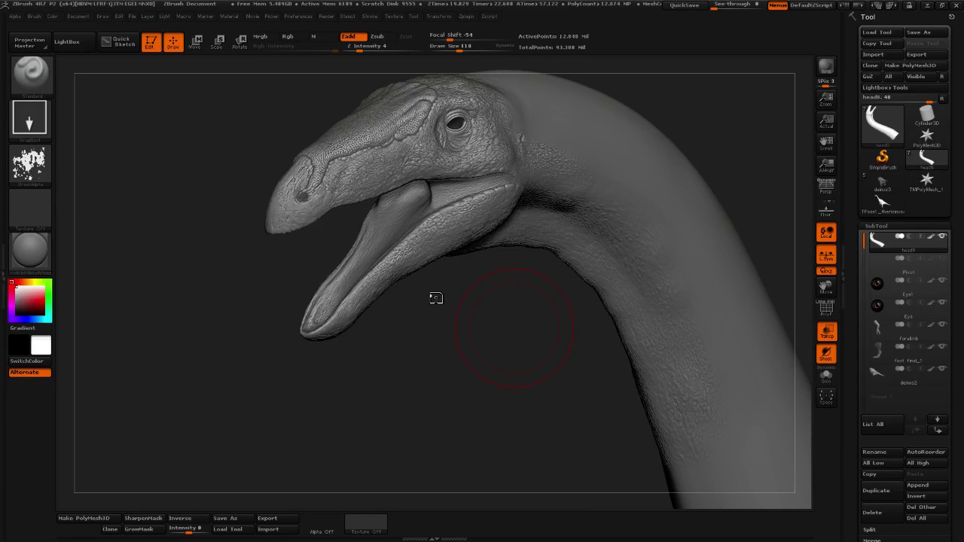
drag(437, 302, 488, 288)
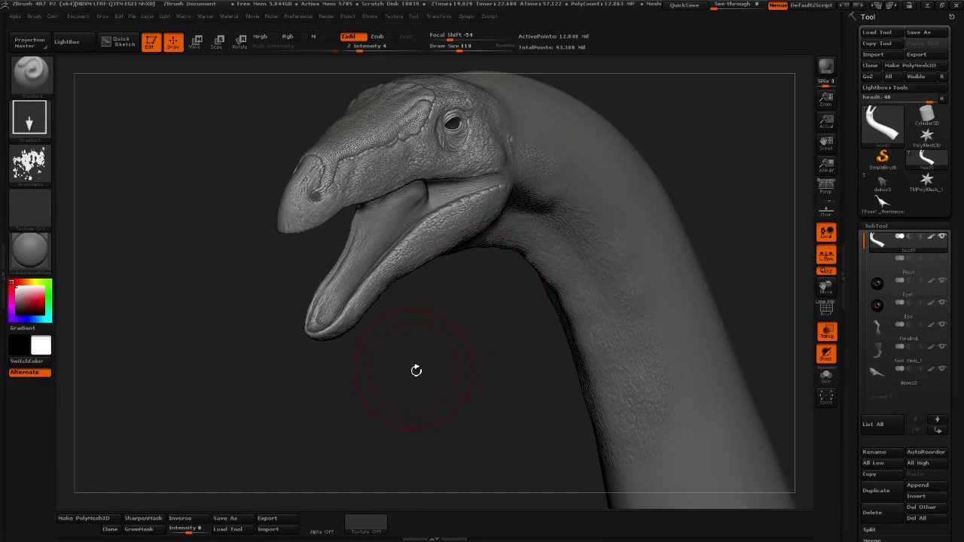
alt+drag(429, 369, 321, 377)
alt+drag(660, 284, 610, 198)
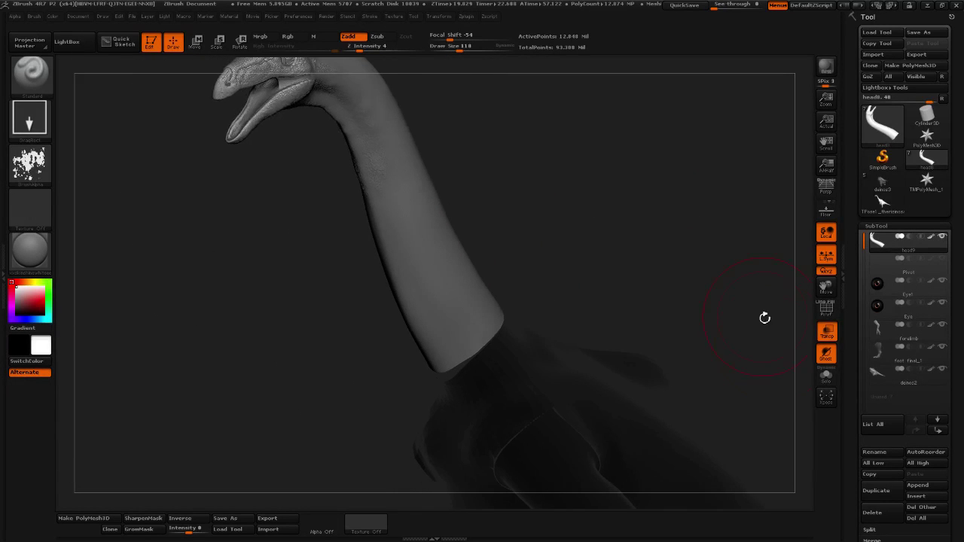
click(826, 332)
drag(647, 286, 575, 197)
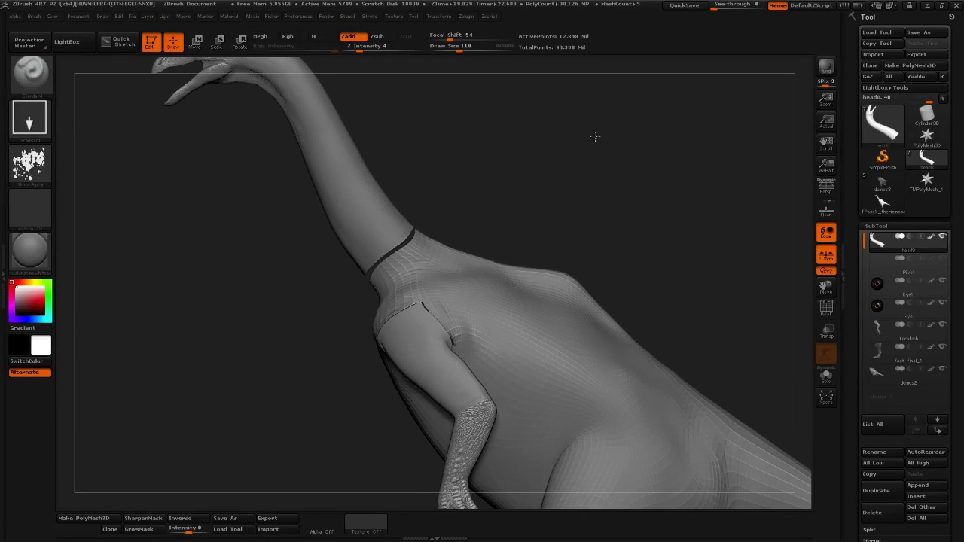
drag(596, 136, 594, 168)
click(450, 48)
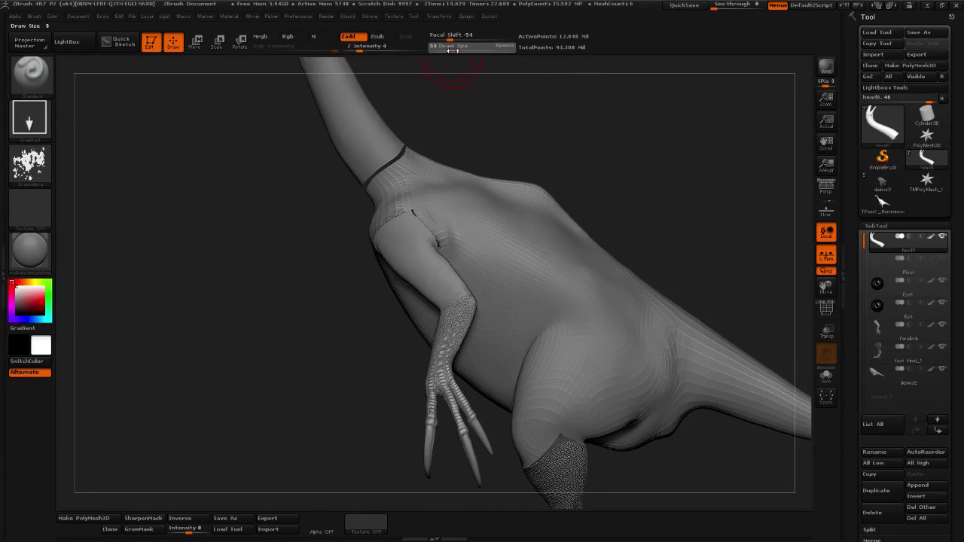
Examine the dinosaur's body, leg and the scale detail on its forearm up close.
mouse_move(542, 121)
alt+mouse_down()
mouse_move(561, 126)
mouse_move(569, 144)
mouse_move(606, 146)
mouse_move(581, 181)
mouse_move(659, 227)
mouse_move(639, 204)
mouse_move(609, 226)
mouse_move(573, 225)
mouse_move(397, 384)
mouse_move(607, 355)
alt+mouse_up()
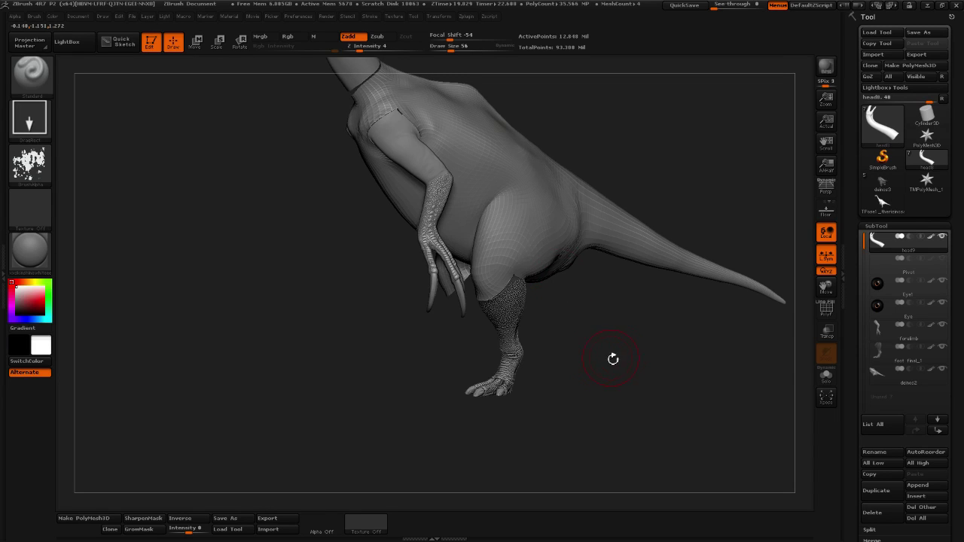
drag(613, 359, 670, 388)
alt+drag(436, 398, 339, 305)
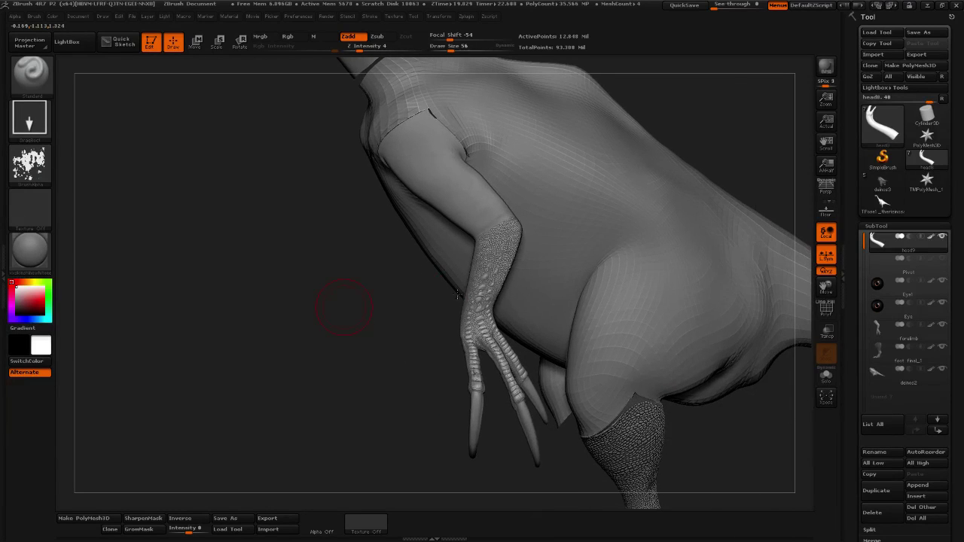
drag(353, 352, 247, 163)
mouse_move(290, 336)
mouse_down()
mouse_move(399, 313)
mouse_move(304, 349)
mouse_move(341, 411)
mouse_move(259, 252)
mouse_up()
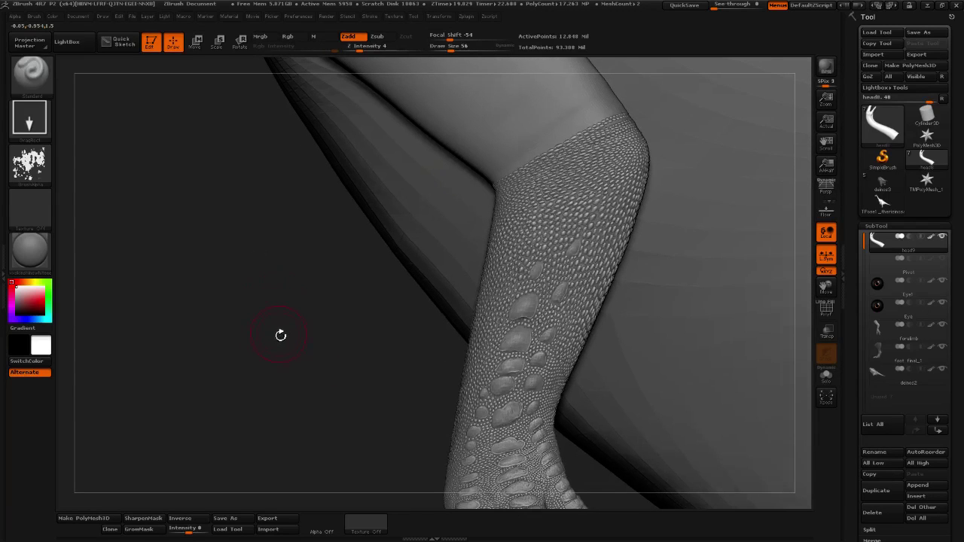
Make the forelimb the active subtool and frame its clawed fingers.
mouse_move(292, 337)
mouse_down()
mouse_move(643, 266)
mouse_move(286, 346)
mouse_move(213, 324)
mouse_move(208, 248)
mouse_move(293, 312)
mouse_up()
alt+drag(314, 372, 289, 275)
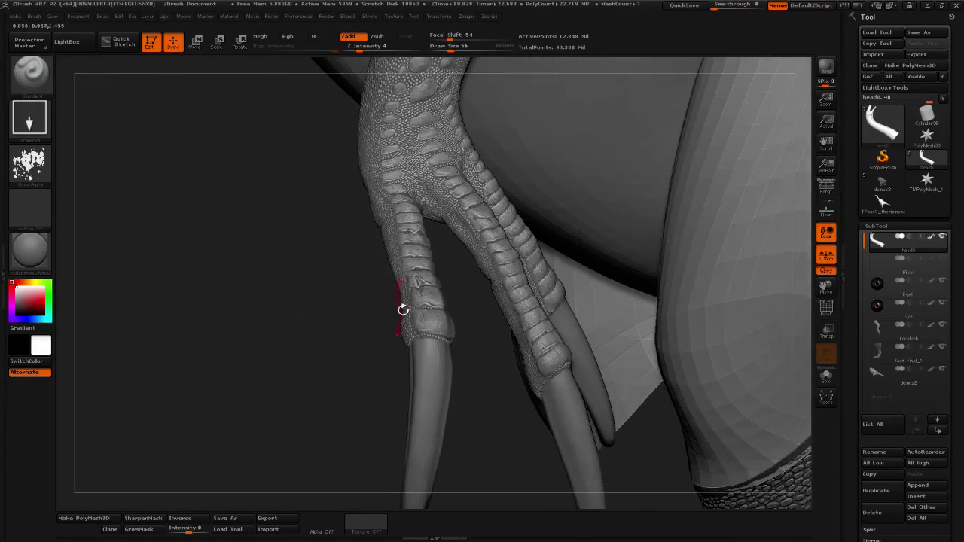
mouse_move(383, 327)
mouse_down()
mouse_move(371, 300)
mouse_move(351, 362)
mouse_move(363, 396)
mouse_up()
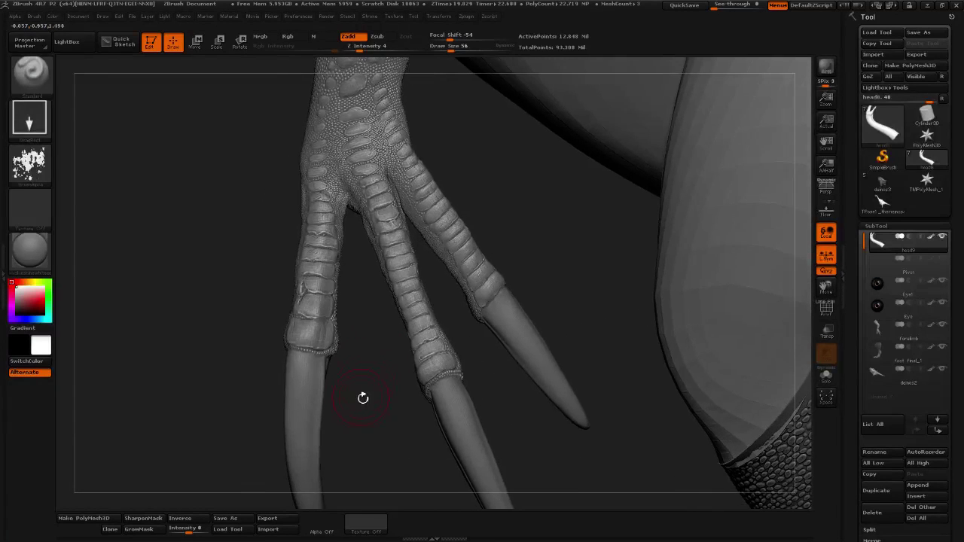
drag(482, 387, 474, 312)
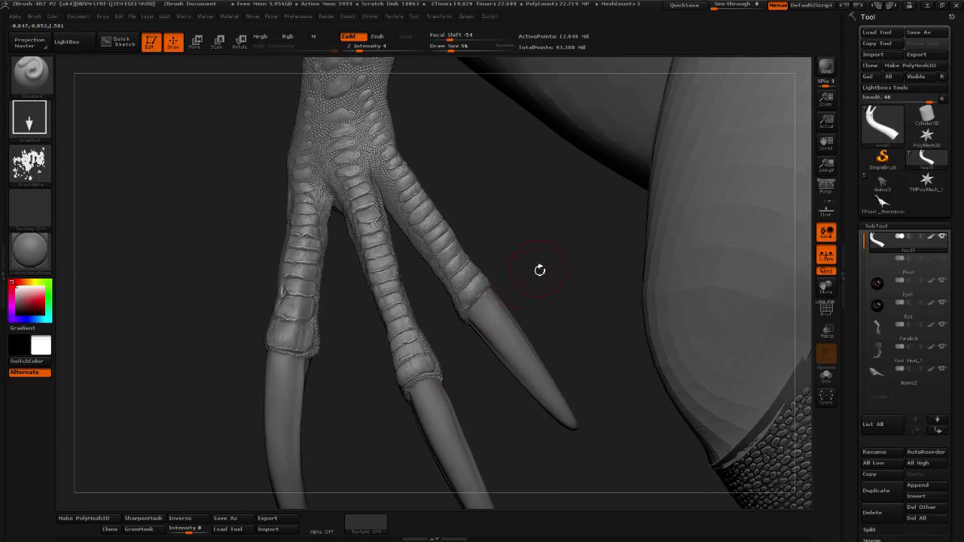
drag(540, 269, 426, 308)
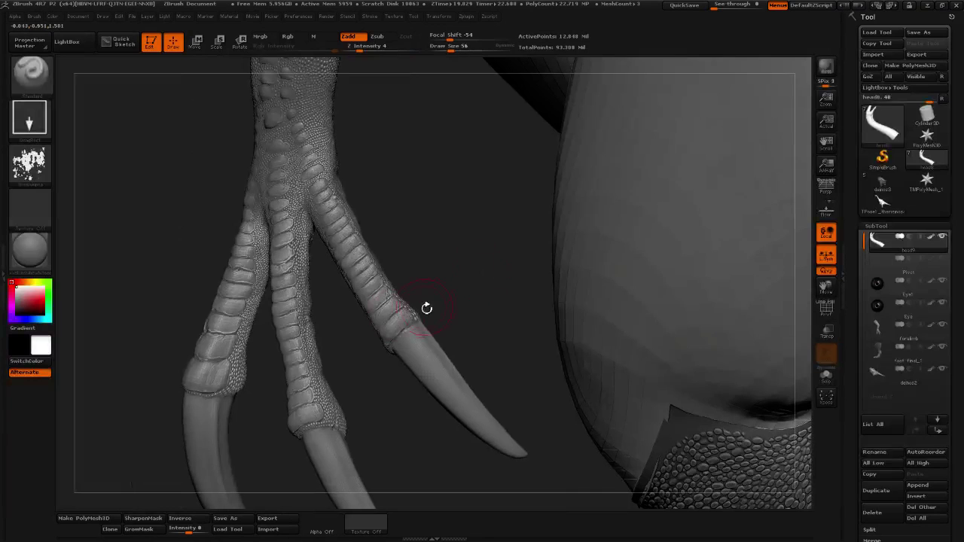
alt+click(413, 315)
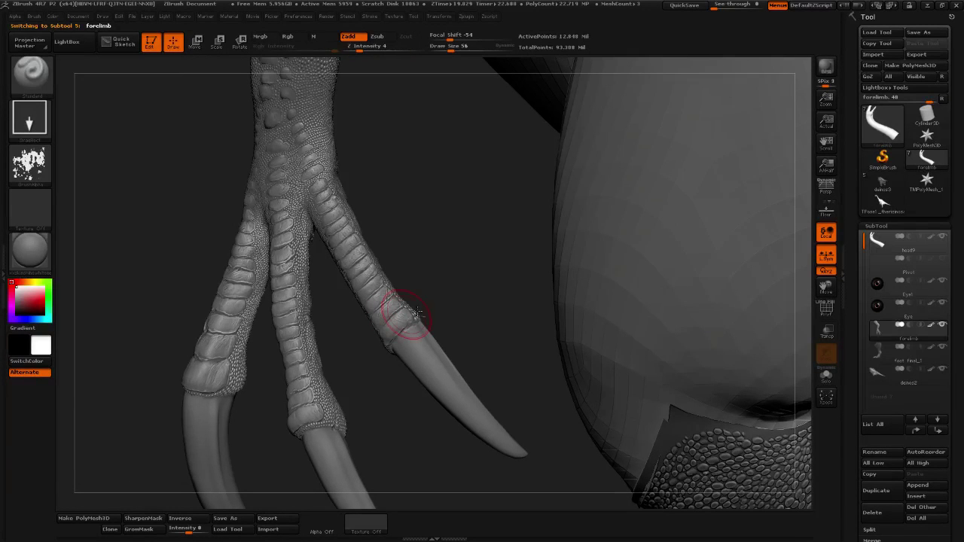
drag(430, 287, 431, 238)
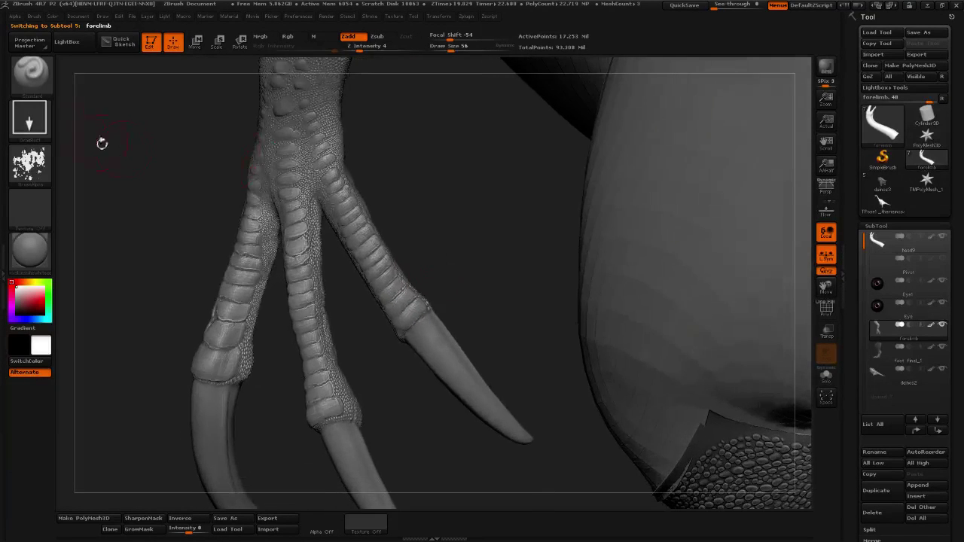
Reshape the fingers of the hand using the Move brush at draw size 165 and Z Intensity 19.
click(34, 83)
click(327, 86)
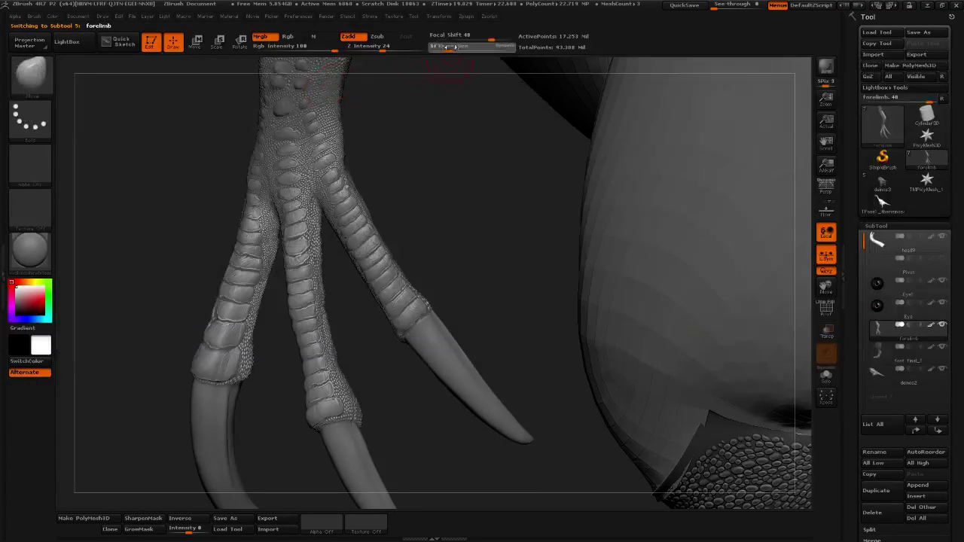
drag(451, 47, 464, 48)
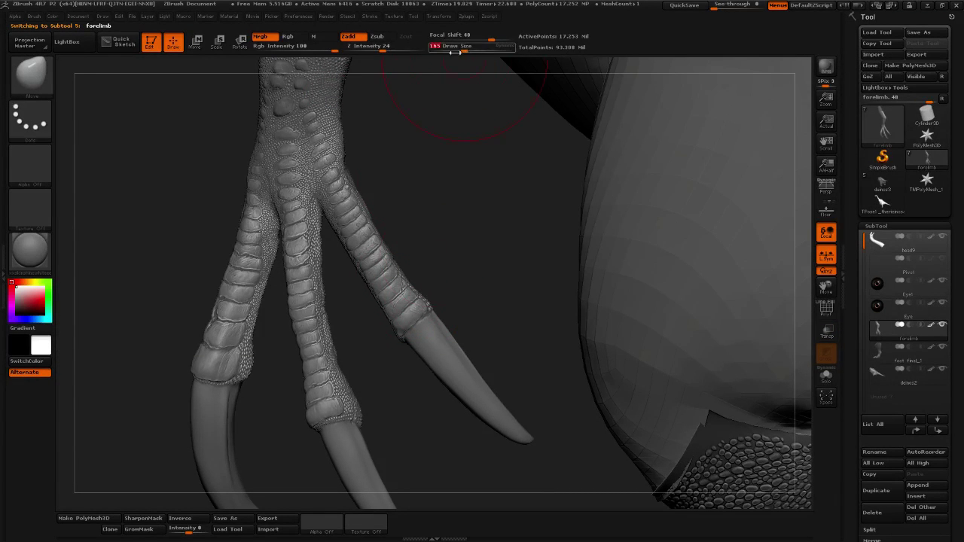
drag(382, 48, 378, 49)
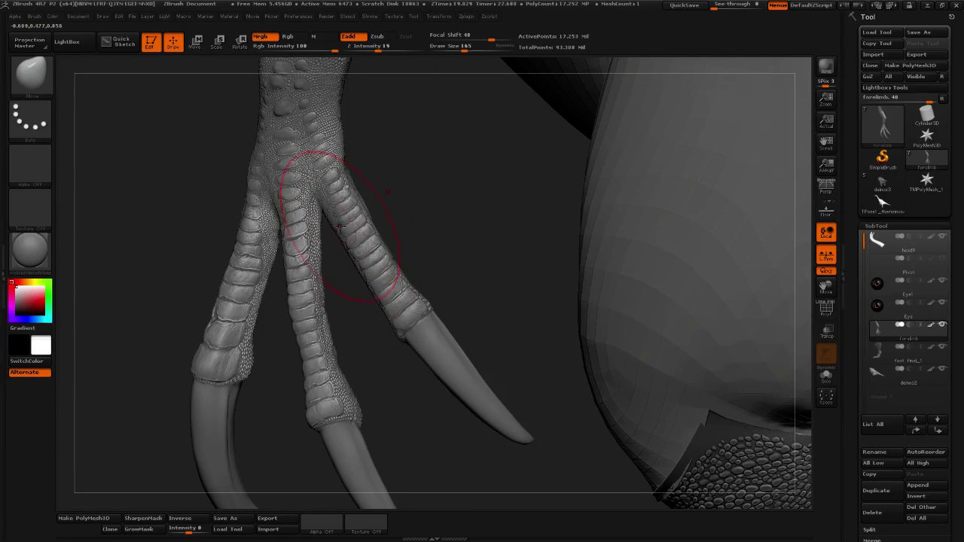
mouse_move(343, 226)
mouse_down()
mouse_move(357, 211)
mouse_move(361, 221)
mouse_up()
mouse_move(401, 277)
mouse_down()
mouse_move(399, 347)
mouse_move(355, 392)
mouse_up()
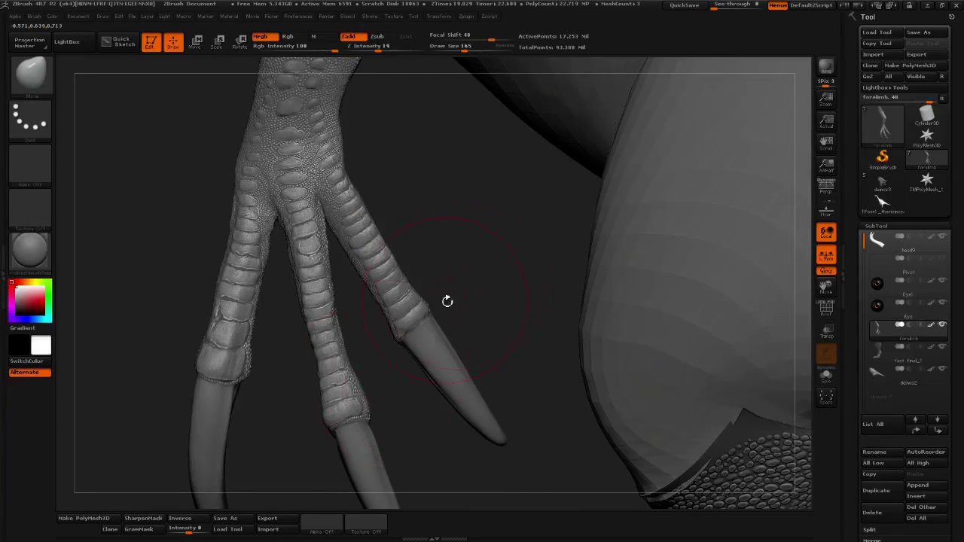
drag(445, 301, 339, 354)
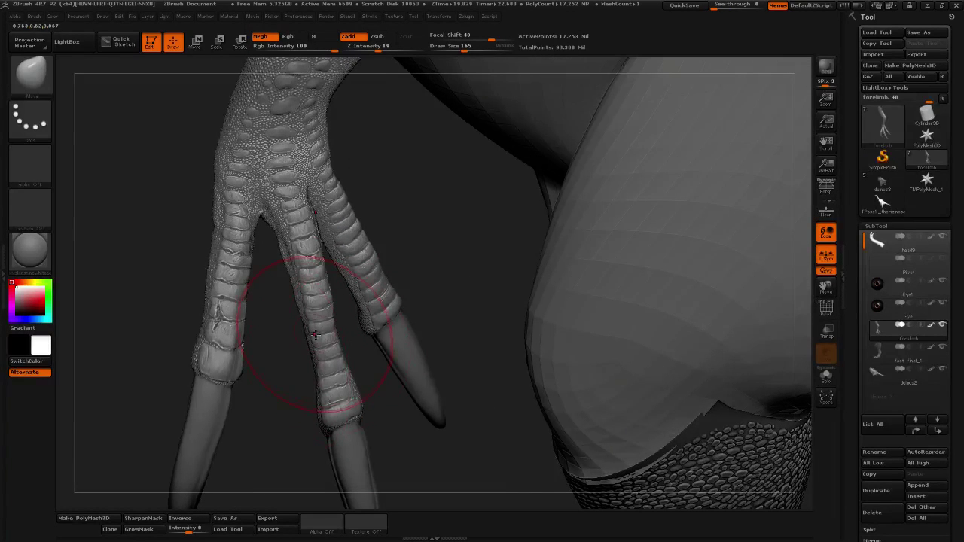
Reduce the draw size to 122 and adjust the form of the middle finger and the wrist.
drag(464, 49, 461, 48)
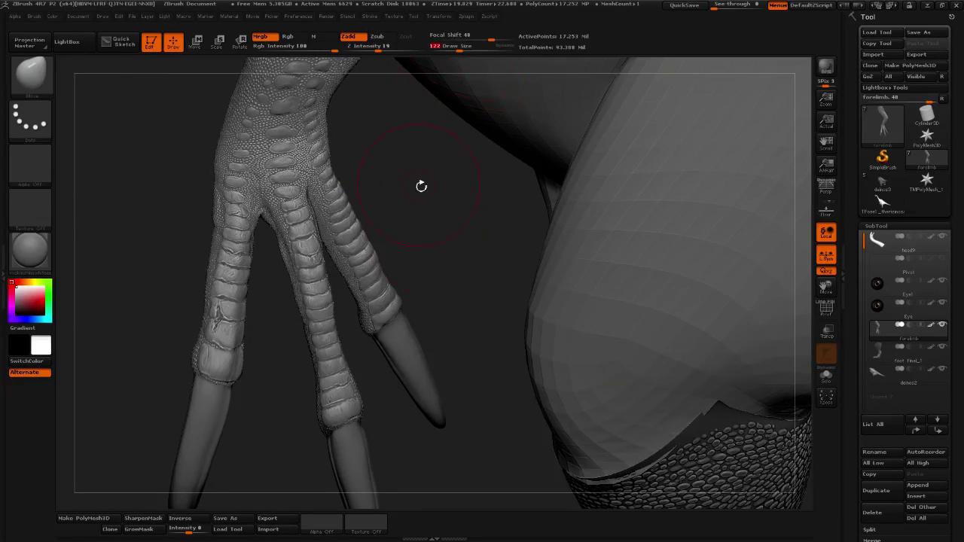
drag(422, 185, 334, 334)
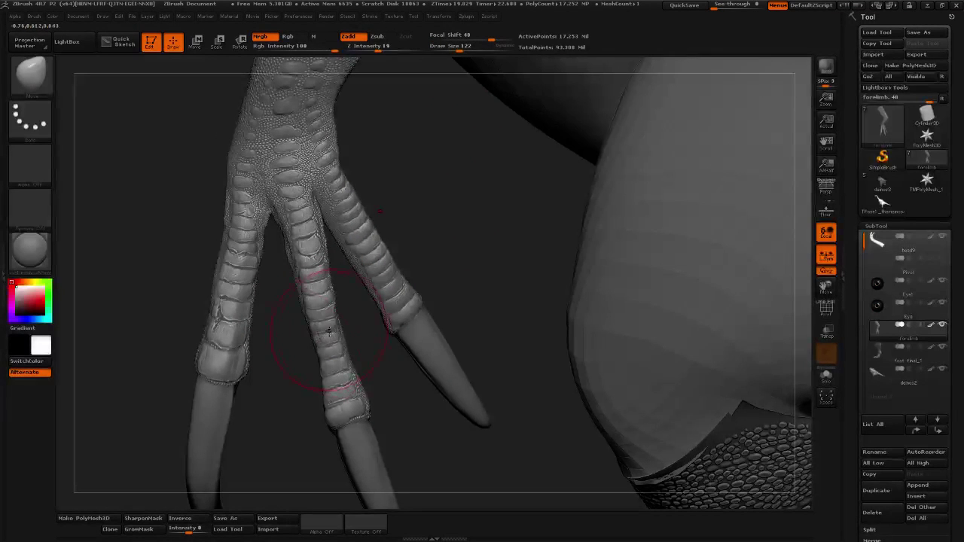
mouse_move(461, 194)
alt+mouse_down()
mouse_move(443, 191)
mouse_move(439, 318)
mouse_move(459, 367)
alt+mouse_up()
drag(420, 292, 322, 311)
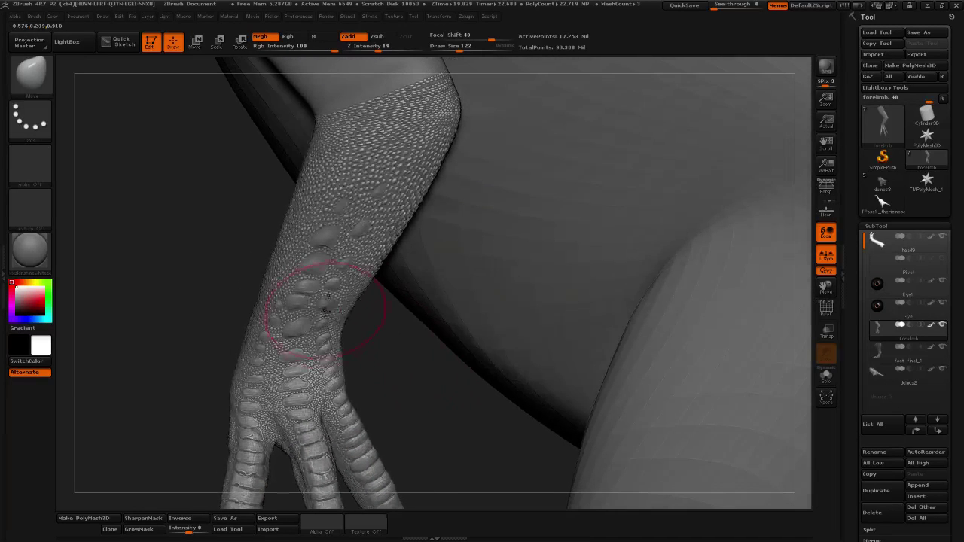
Reduce the draw size to 89 and refine the shape of the fingers around the claw bases.
drag(366, 369, 441, 196)
click(455, 46)
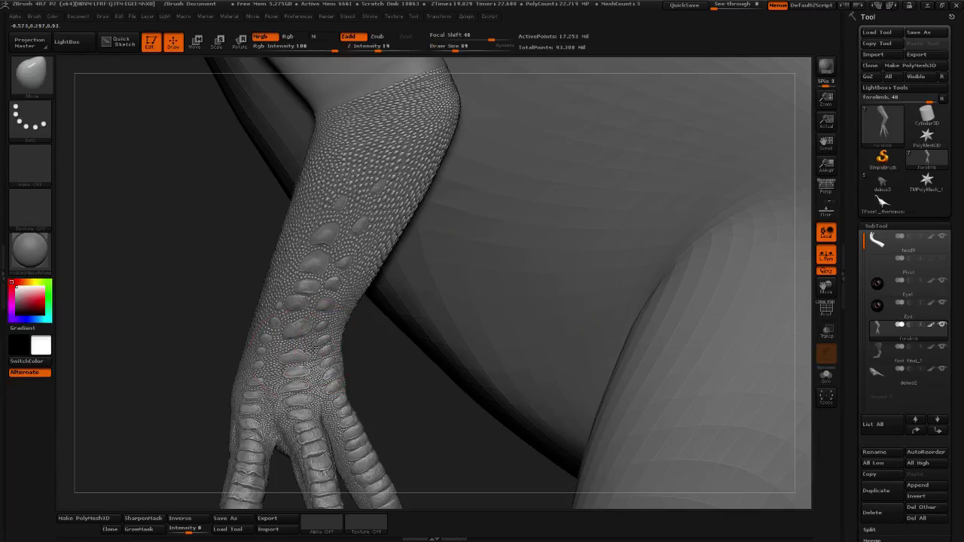
alt+drag(433, 424, 388, 145)
alt+drag(401, 417, 428, 365)
drag(285, 307, 264, 289)
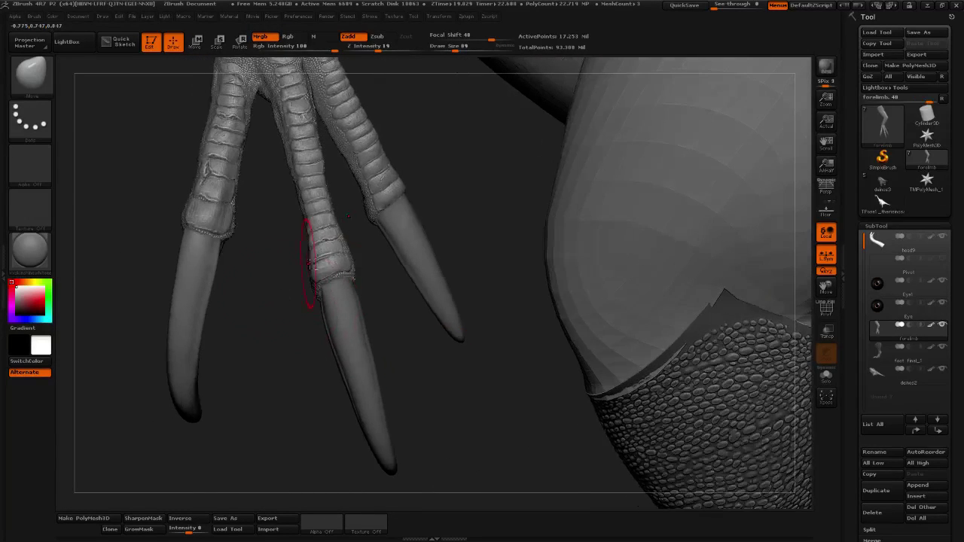
alt+drag(262, 330, 273, 443)
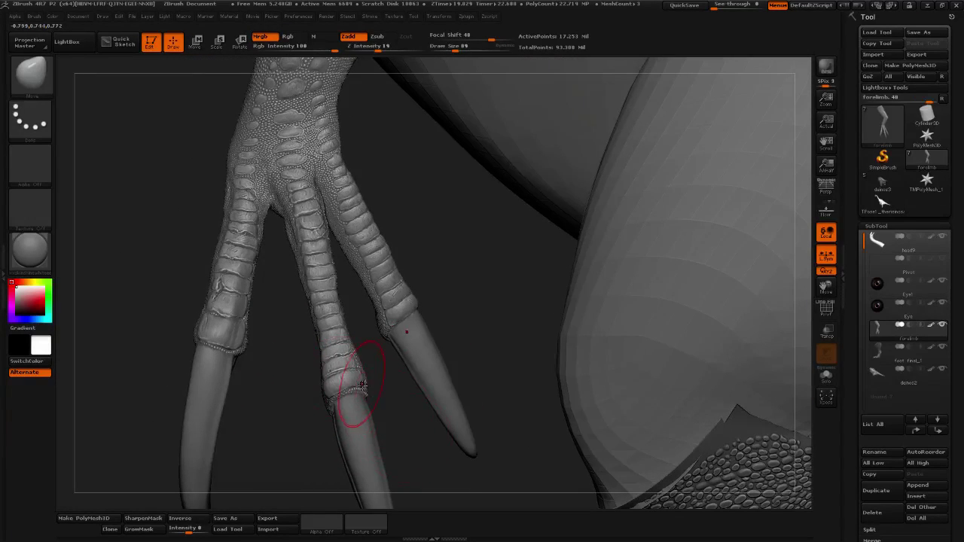
Refine the silhouette of the scaled forearm from the front, side and back.
drag(424, 226, 292, 316)
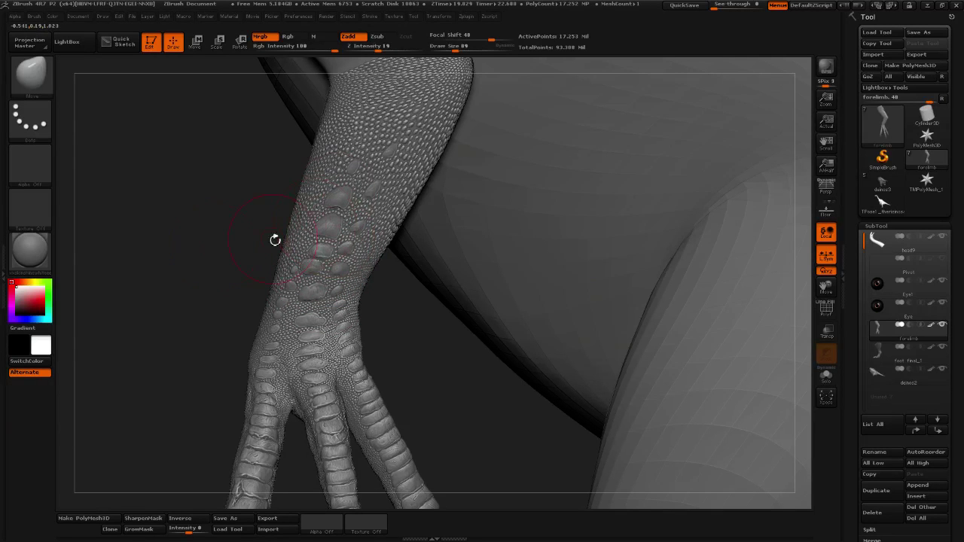
drag(275, 240, 314, 217)
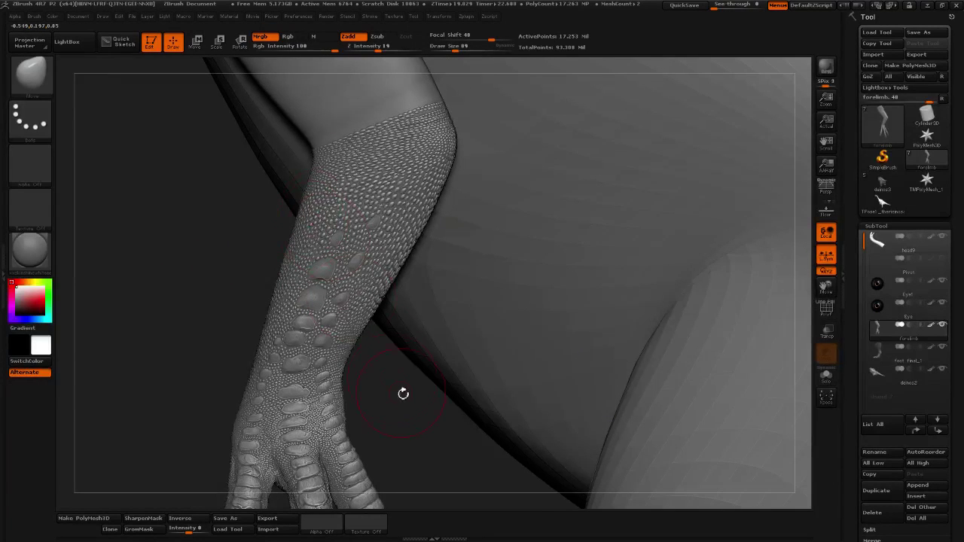
drag(402, 394, 380, 288)
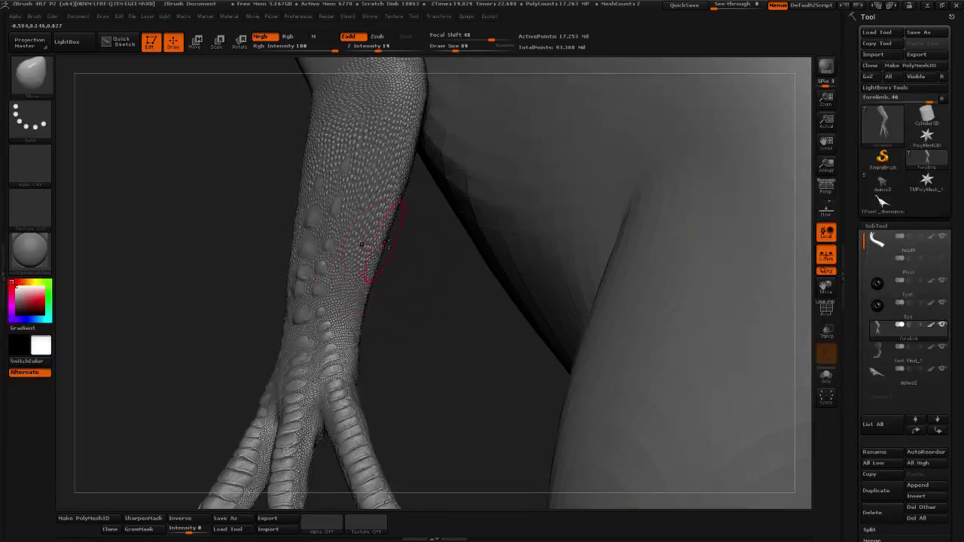
drag(387, 244, 354, 235)
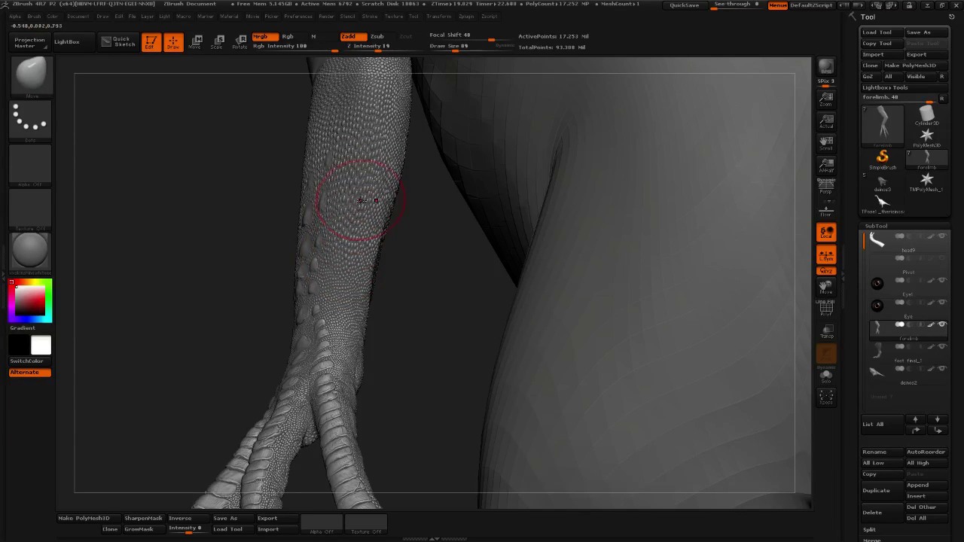
drag(371, 171, 397, 183)
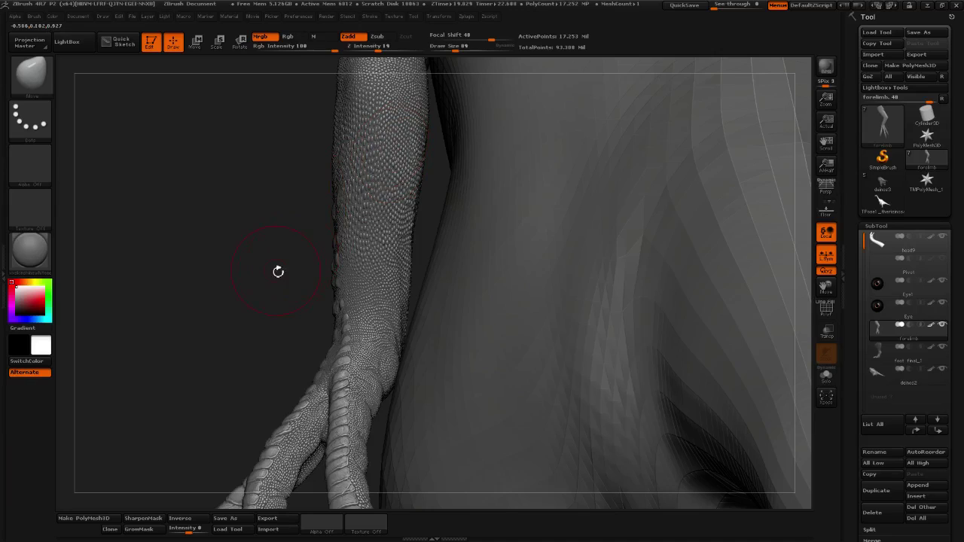
drag(277, 271, 463, 249)
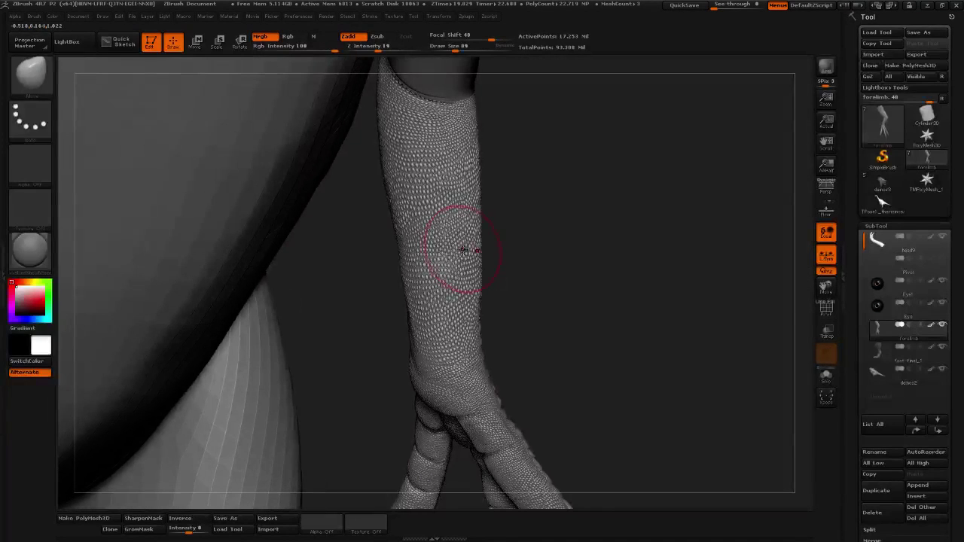
Turn off local symmetry and adjust the contour along the back of the forearm towards the wrist.
click(826, 255)
drag(632, 250, 385, 230)
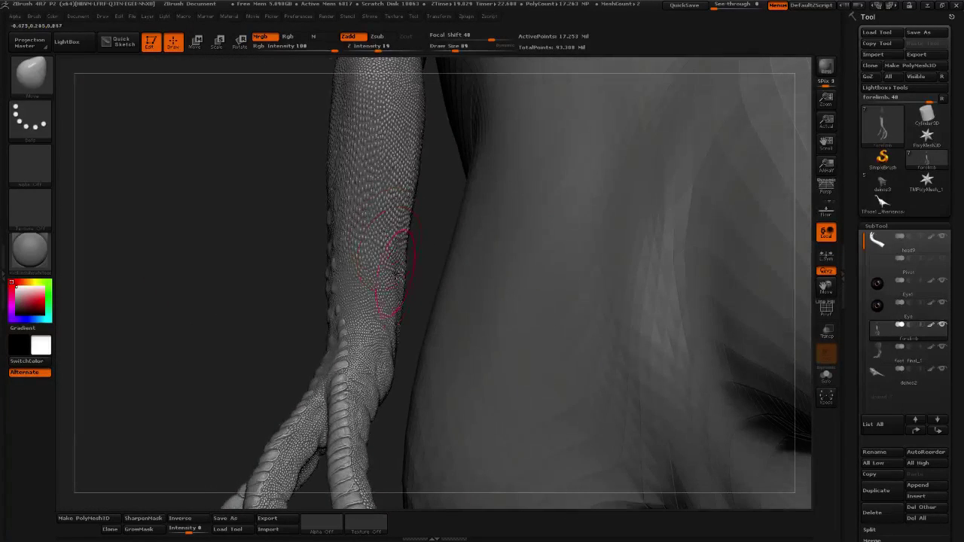
drag(425, 292, 214, 369)
drag(123, 366, 397, 258)
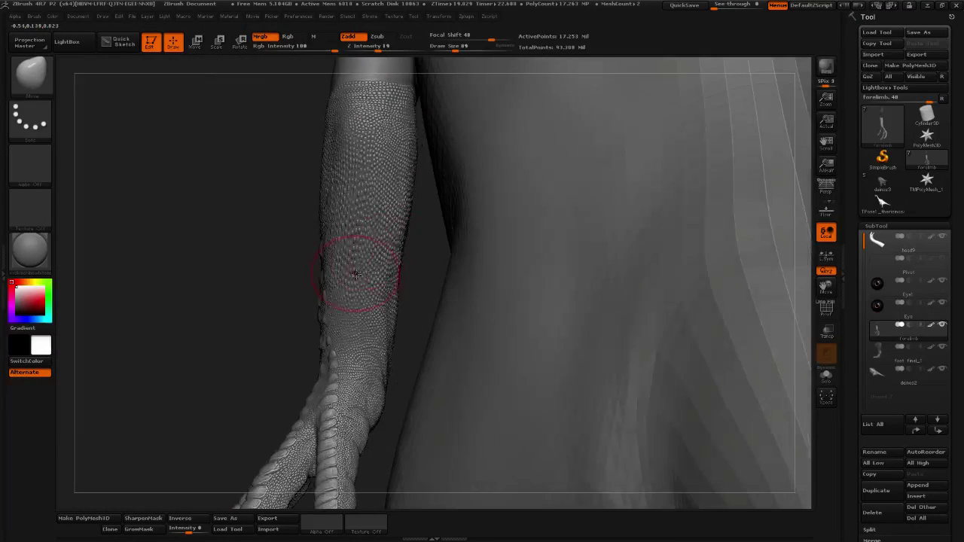
drag(423, 287, 363, 242)
Raise the Smooth brush's Z Intensity to 100 and soften the scales on the back of the forearm.
key(shift)
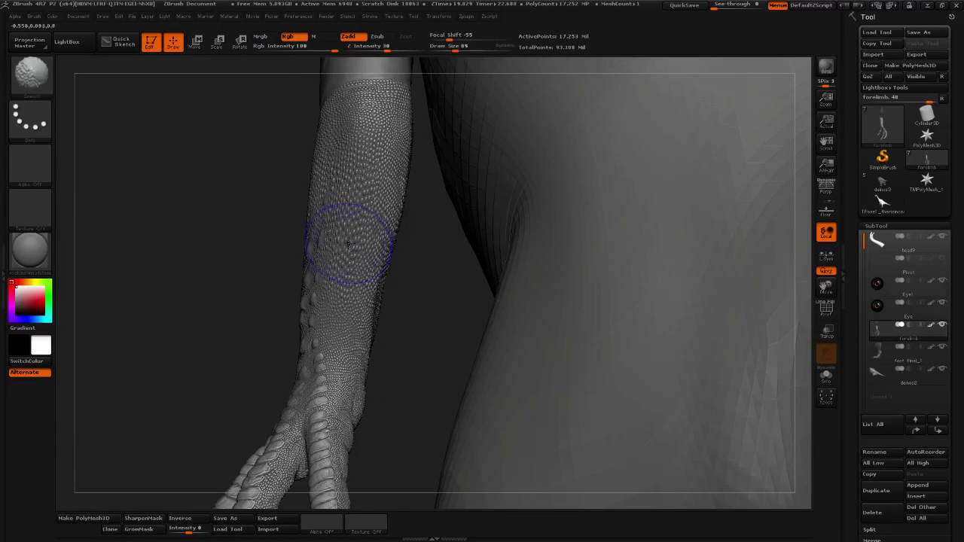
shift+drag(386, 48, 430, 48)
drag(408, 97, 410, 100)
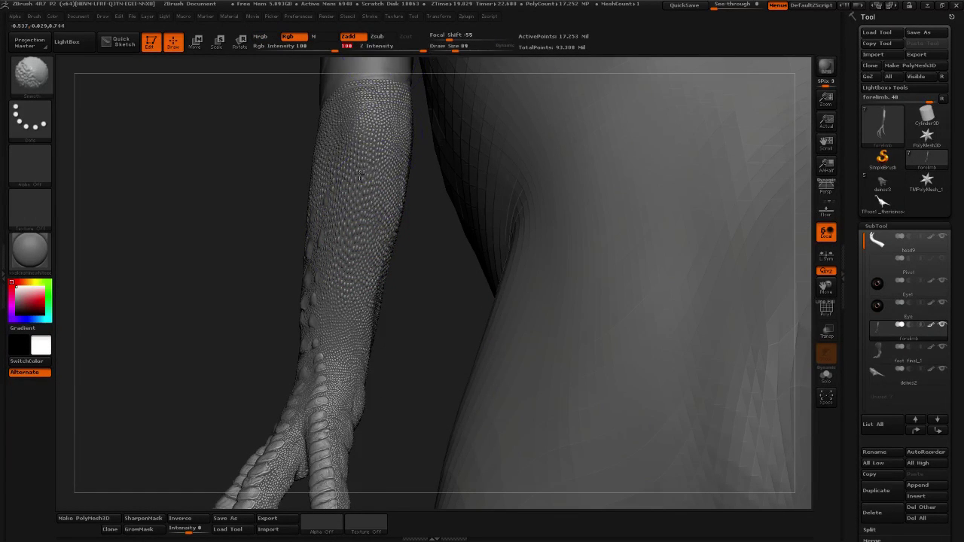
mouse_move(361, 177)
shift+mouse_down()
mouse_move(348, 258)
mouse_move(349, 226)
shift+mouse_up()
drag(406, 314, 385, 328)
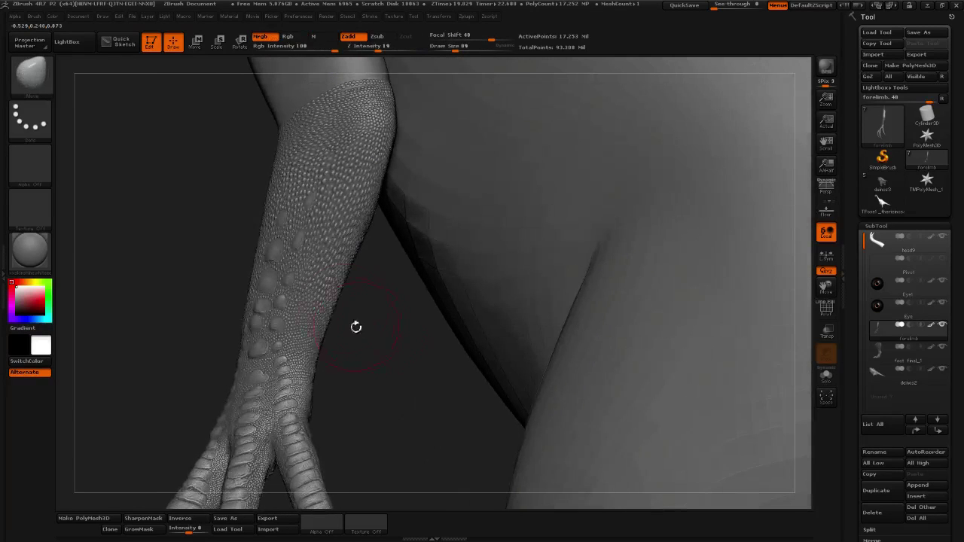
Smooth the scales on the upper forearm below the elbow and along its other side.
drag(369, 252, 397, 344)
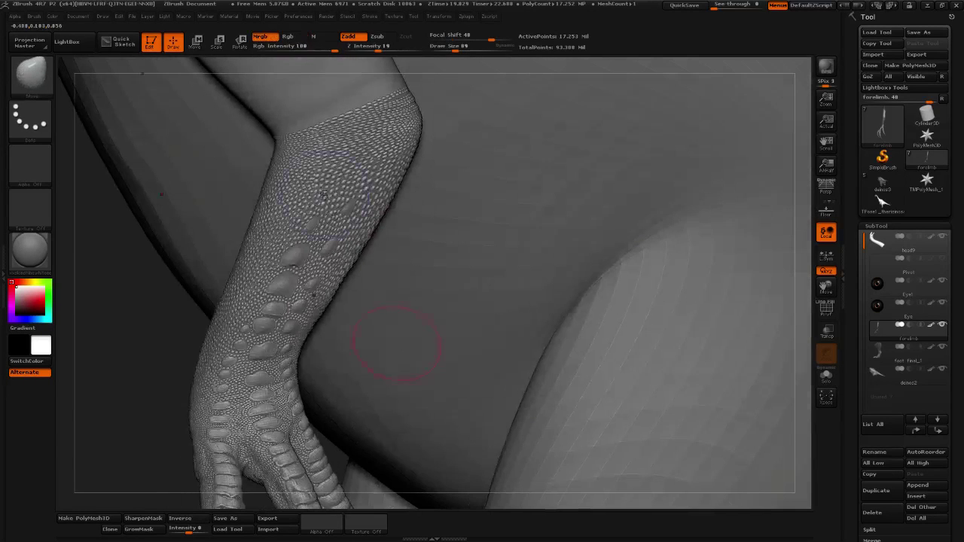
shift+drag(344, 171, 363, 171)
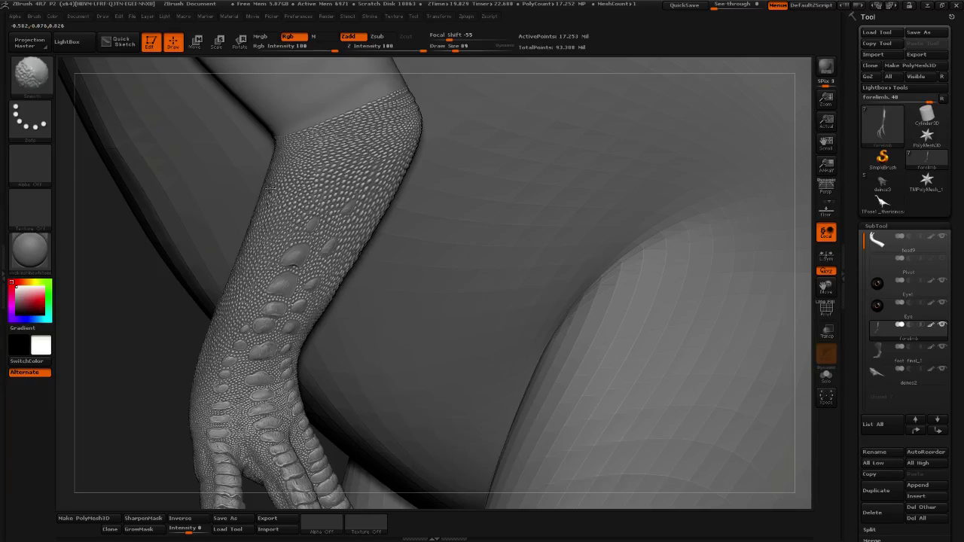
drag(129, 345, 215, 366)
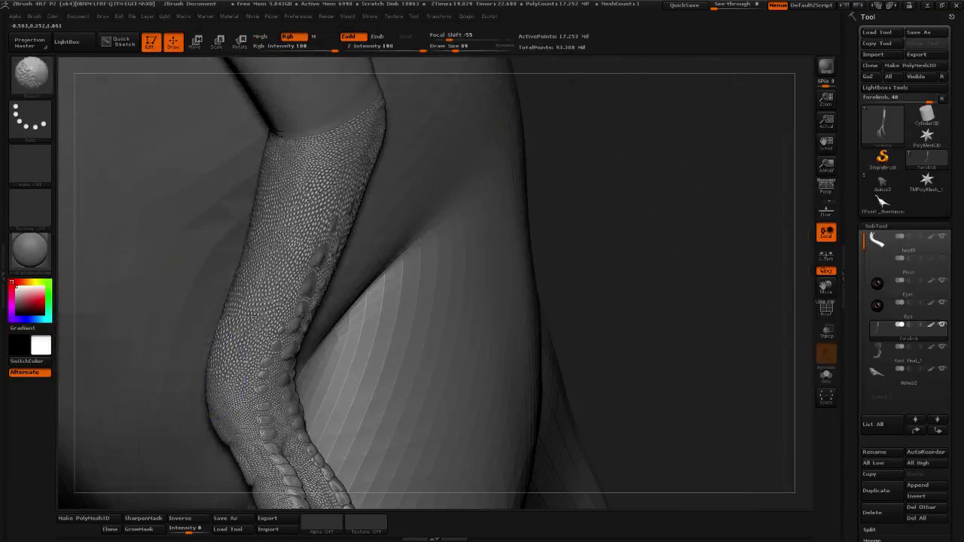
mouse_move(328, 177)
mouse_down()
mouse_move(587, 194)
mouse_move(467, 226)
mouse_move(361, 287)
mouse_move(541, 280)
mouse_move(493, 305)
mouse_move(424, 254)
mouse_move(470, 188)
mouse_move(475, 159)
mouse_up()
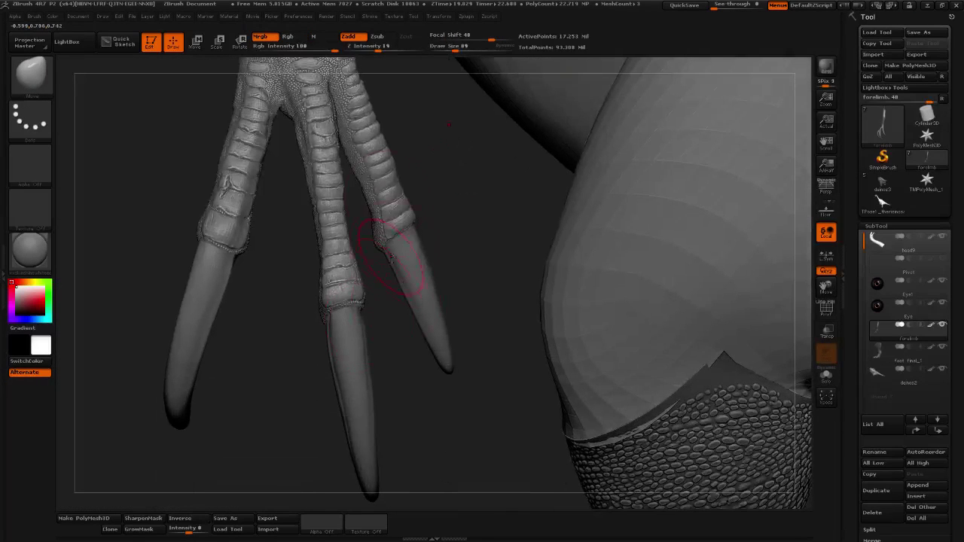
Switch to the Clay Tubes brush, set Draw Size to 26 and rebuild the damaged scale above the outer finger's claw.
click(443, 48)
mouse_move(427, 68)
alt+mouse_down()
mouse_move(514, 125)
mouse_move(407, 195)
mouse_move(295, 249)
mouse_move(451, 423)
alt+mouse_up()
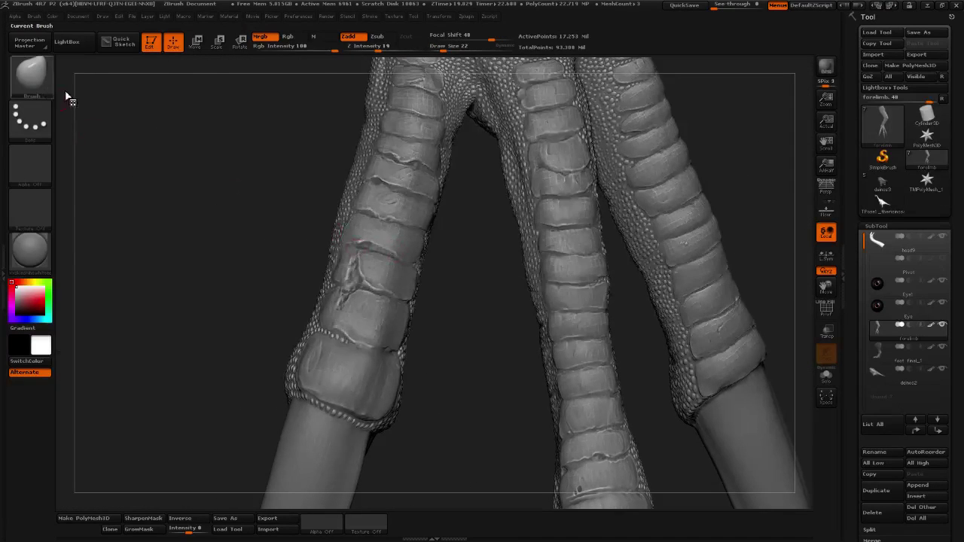
click(32, 75)
click(573, 86)
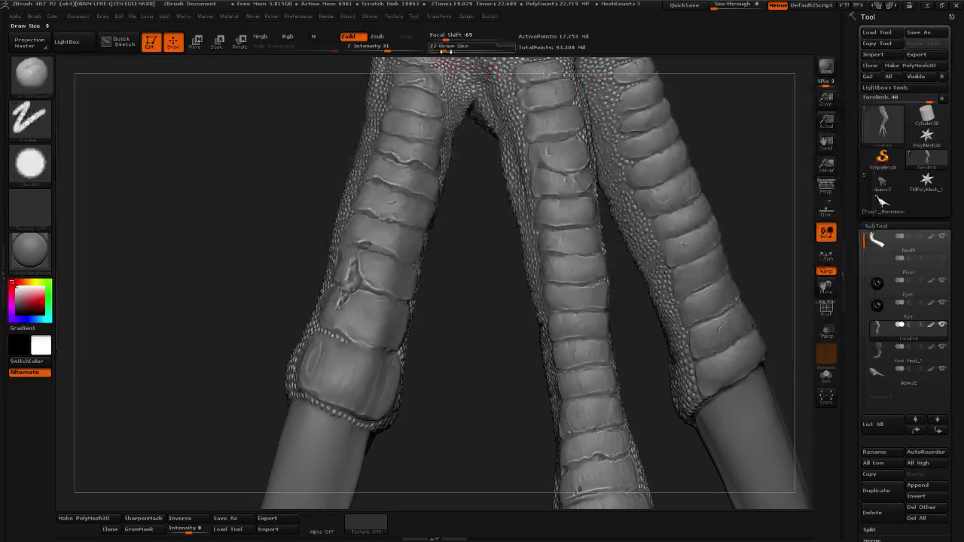
drag(441, 247, 354, 284)
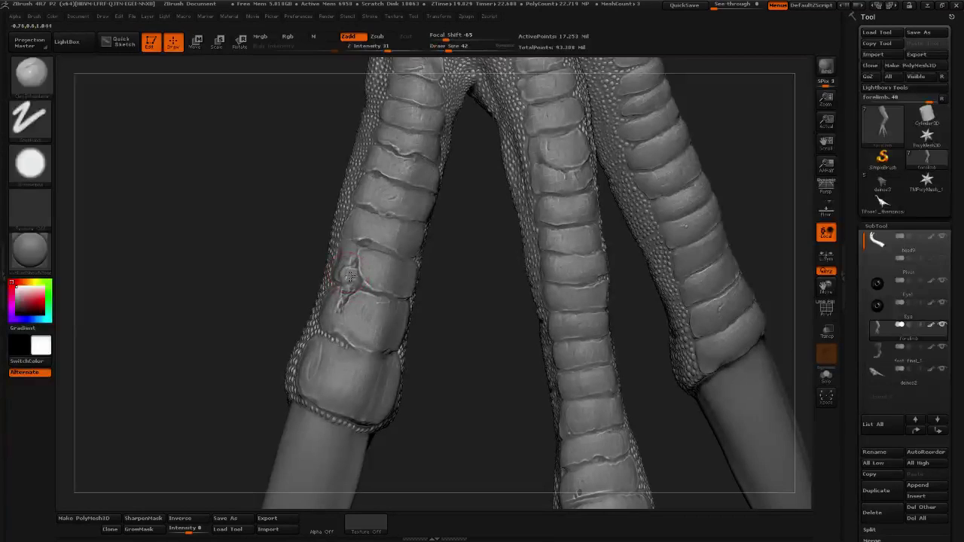
click(444, 50)
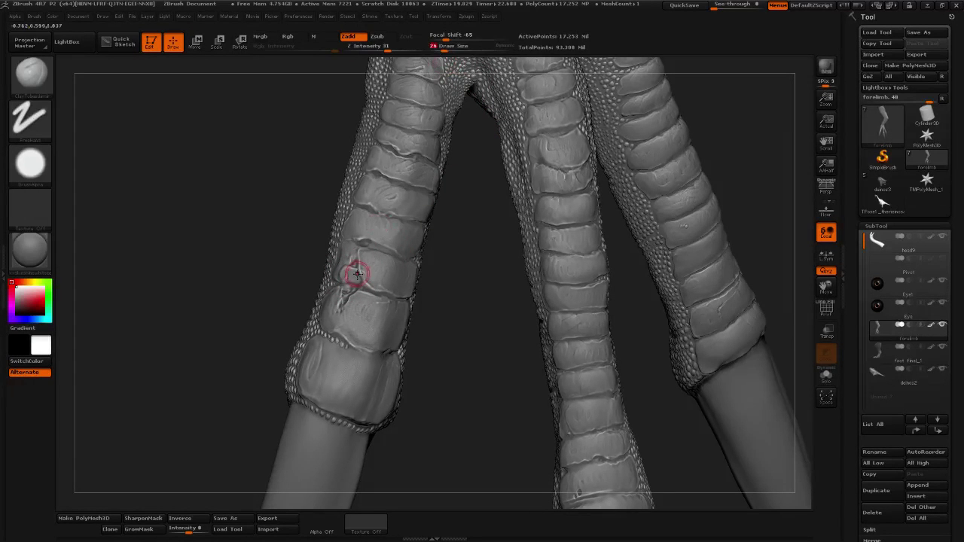
mouse_move(357, 275)
mouse_down()
mouse_move(367, 271)
mouse_move(361, 262)
mouse_move(347, 275)
mouse_move(349, 254)
mouse_move(369, 274)
mouse_move(343, 271)
mouse_move(372, 271)
mouse_move(348, 254)
mouse_up()
drag(456, 293, 431, 288)
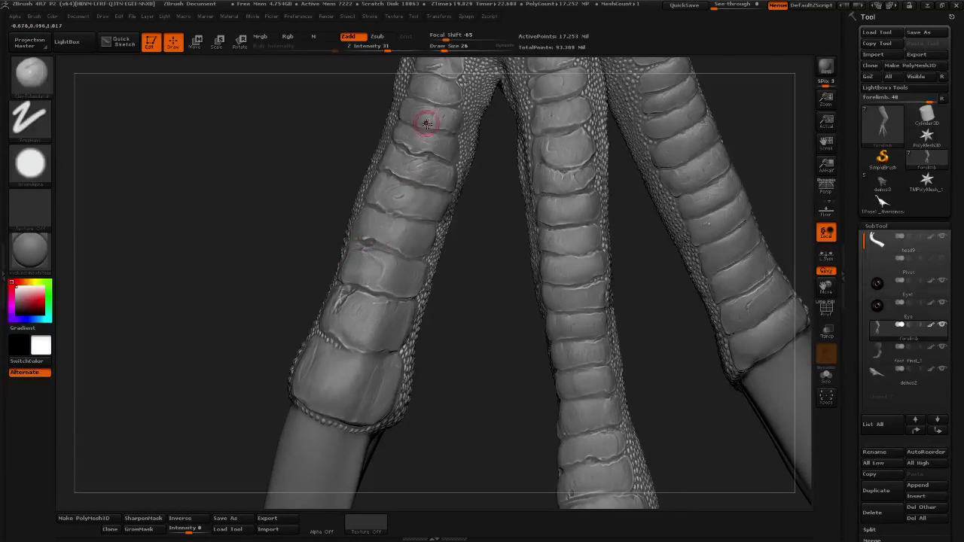
Set Draw Size to 14 and sculpt fine ridges on the two scales nearest the outer finger's claw.
mouse_move(297, 159)
mouse_down()
mouse_move(434, 68)
mouse_move(441, 48)
mouse_up()
mouse_move(353, 289)
mouse_down()
mouse_move(350, 301)
mouse_move(366, 295)
mouse_move(351, 302)
mouse_move(369, 326)
mouse_up()
mouse_move(331, 353)
mouse_down()
mouse_move(325, 361)
mouse_move(336, 381)
mouse_move(343, 351)
mouse_move(329, 343)
mouse_move(342, 359)
mouse_move(363, 359)
mouse_move(345, 387)
mouse_move(355, 386)
mouse_up()
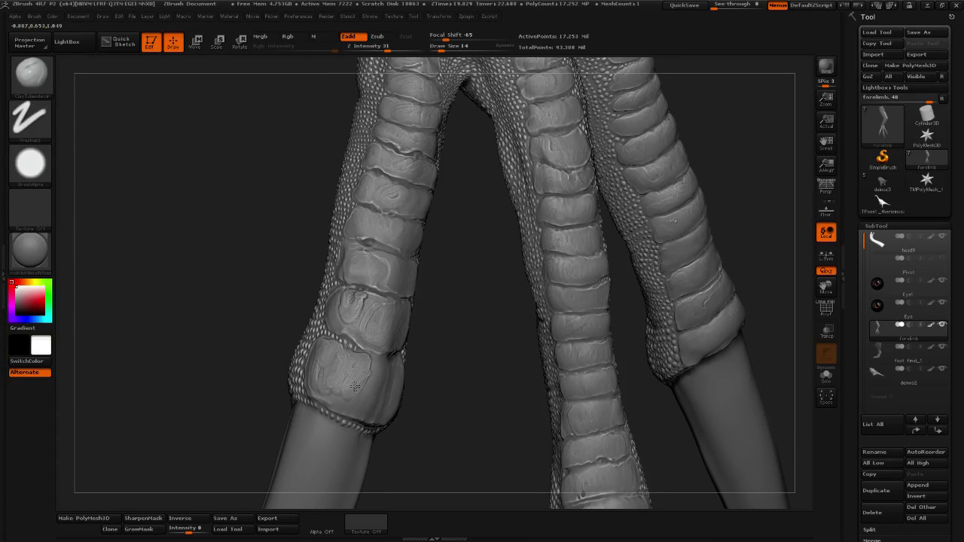
alt+drag(425, 397, 426, 335)
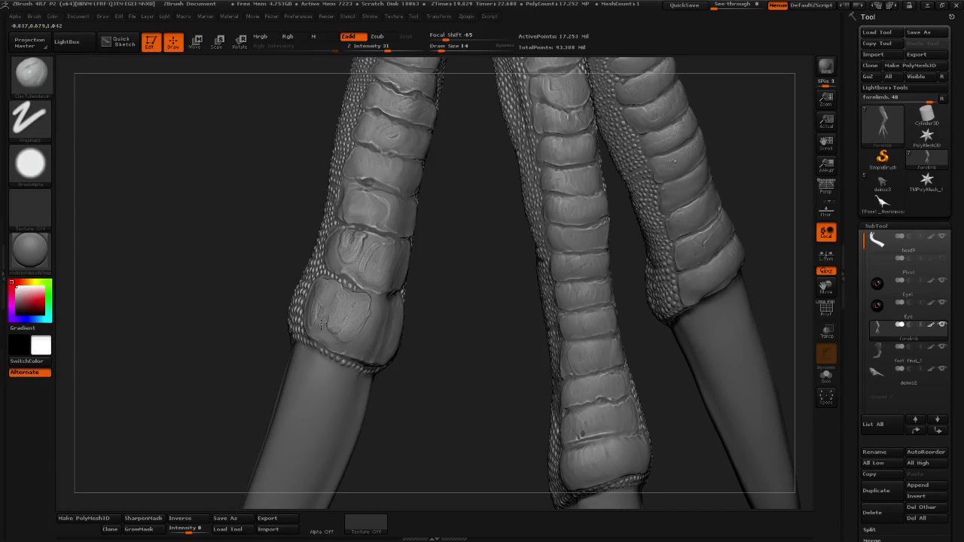
drag(323, 325, 324, 307)
Smooth the large scale at the base of the outer finger's claw and build irregular creases across it.
mouse_move(456, 346)
mouse_down()
mouse_move(462, 354)
mouse_move(410, 342)
mouse_up()
mouse_move(357, 314)
shift+mouse_down()
mouse_move(336, 313)
mouse_move(346, 290)
shift+mouse_up()
drag(506, 344, 467, 343)
mouse_move(385, 329)
mouse_down()
mouse_move(367, 338)
mouse_move(399, 310)
mouse_move(388, 316)
mouse_move(377, 301)
mouse_move(416, 305)
mouse_move(409, 324)
mouse_move(371, 345)
mouse_up()
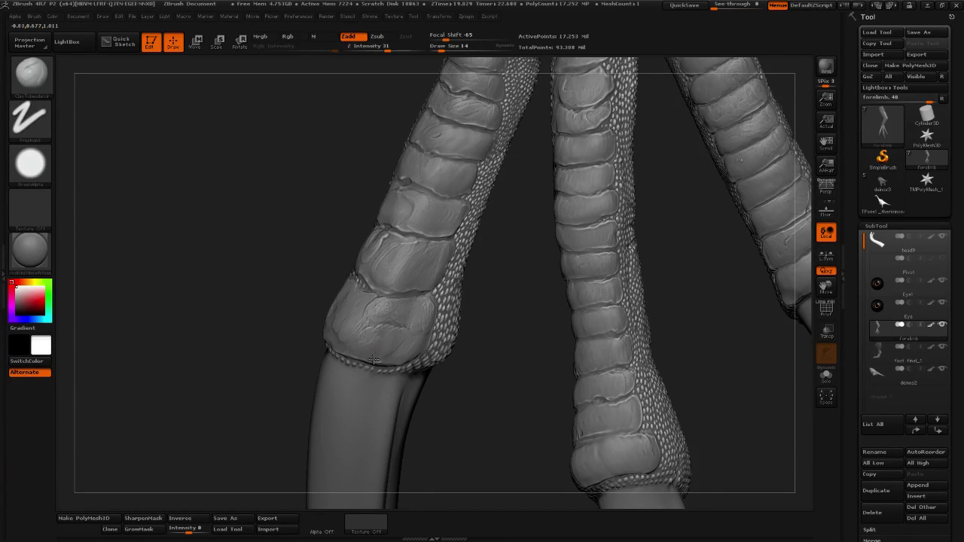
drag(376, 327, 366, 346)
alt+drag(503, 324, 474, 379)
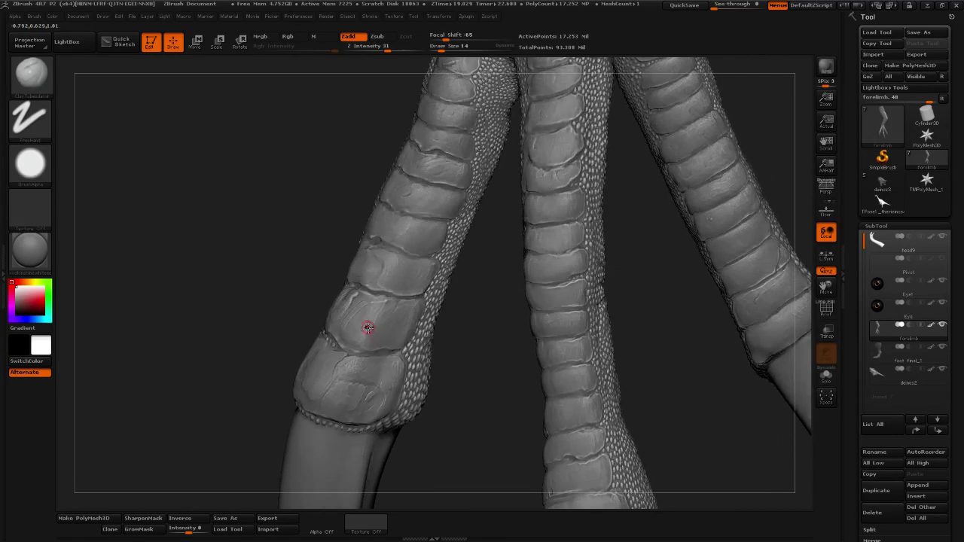
Sculpt split, cracked plates into the second and third scales above the outer finger's claw.
drag(485, 337, 530, 338)
drag(358, 308, 381, 330)
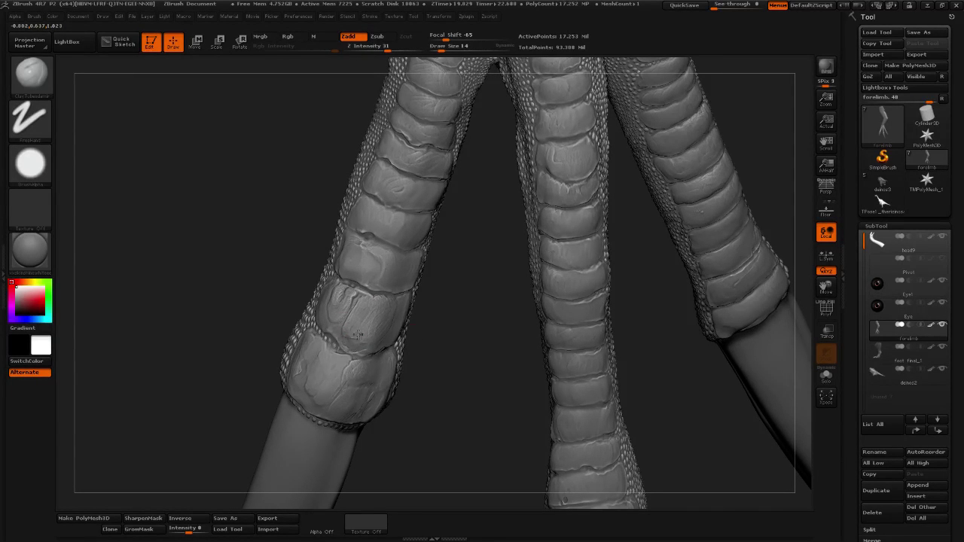
drag(458, 336, 426, 333)
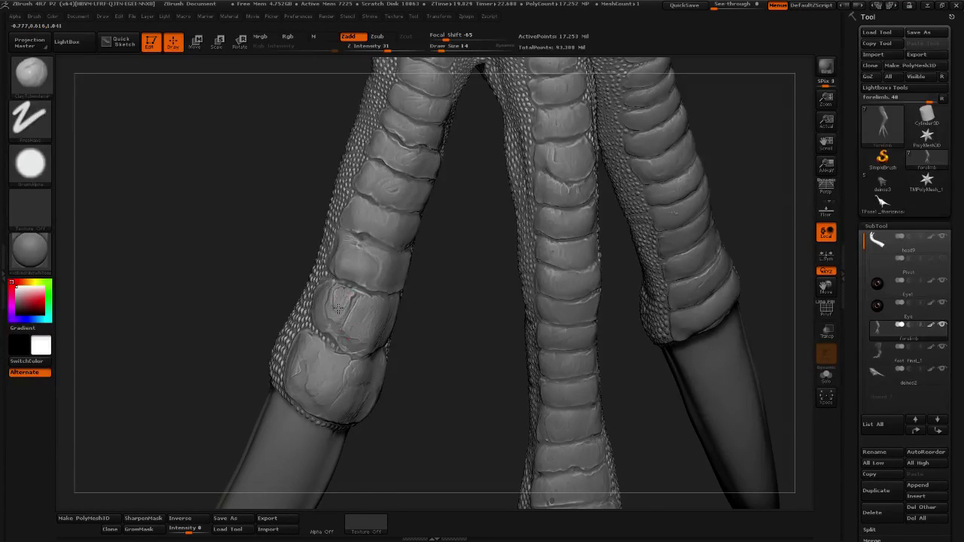
drag(339, 309, 332, 292)
alt+drag(457, 278, 439, 344)
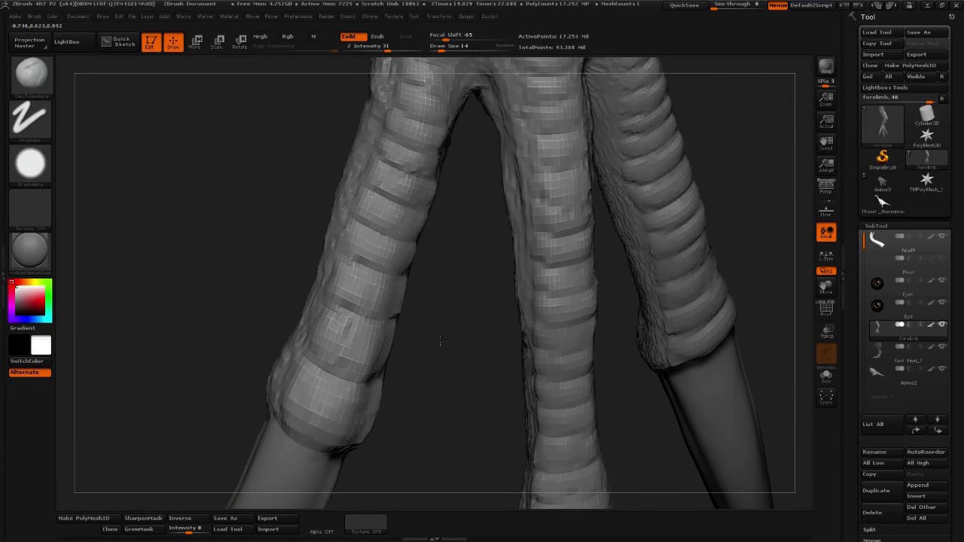
mouse_move(340, 319)
mouse_down()
mouse_move(323, 335)
mouse_move(353, 318)
mouse_move(339, 341)
mouse_move(363, 319)
mouse_move(350, 344)
mouse_up()
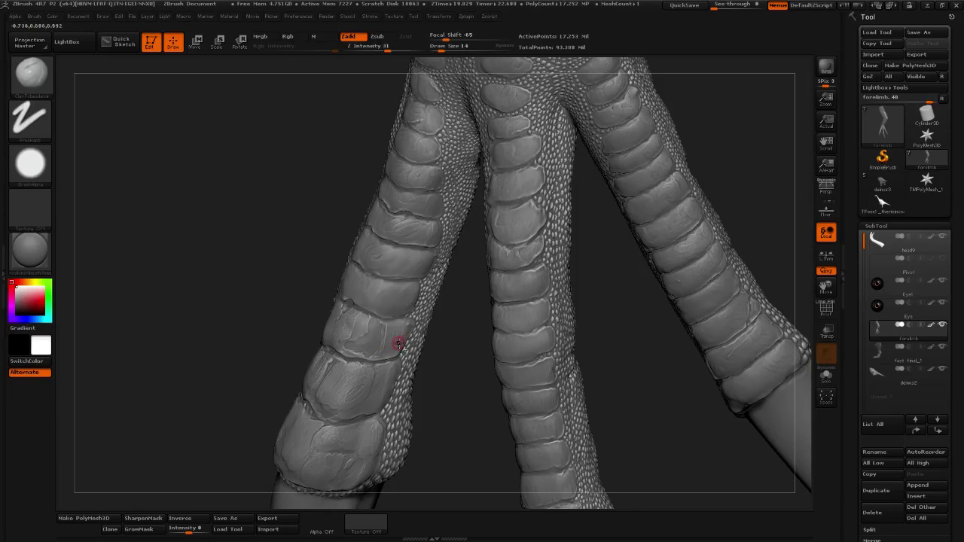
Add raised wrinkles and a lengthwise split to the fourth and fifth scales up the outer finger.
alt+drag(452, 333, 437, 378)
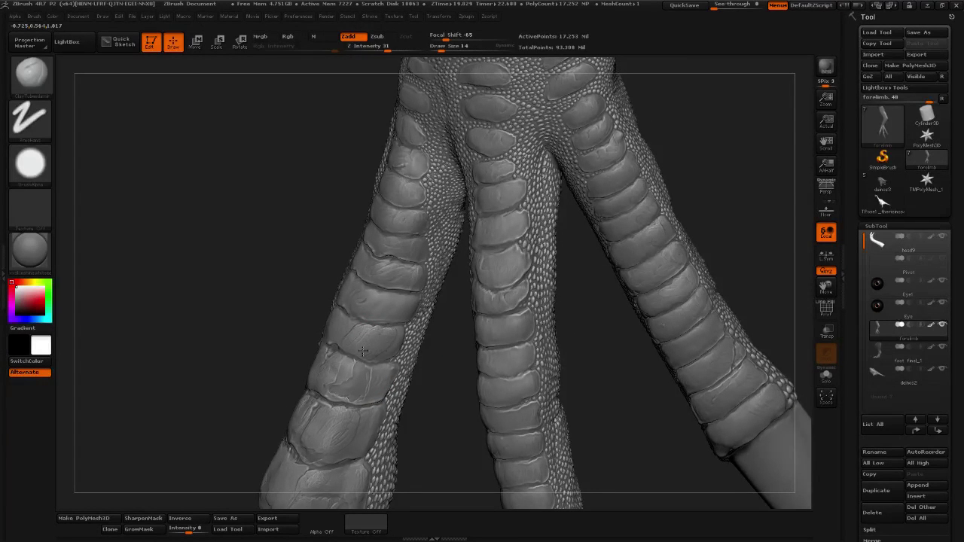
drag(452, 377, 418, 362)
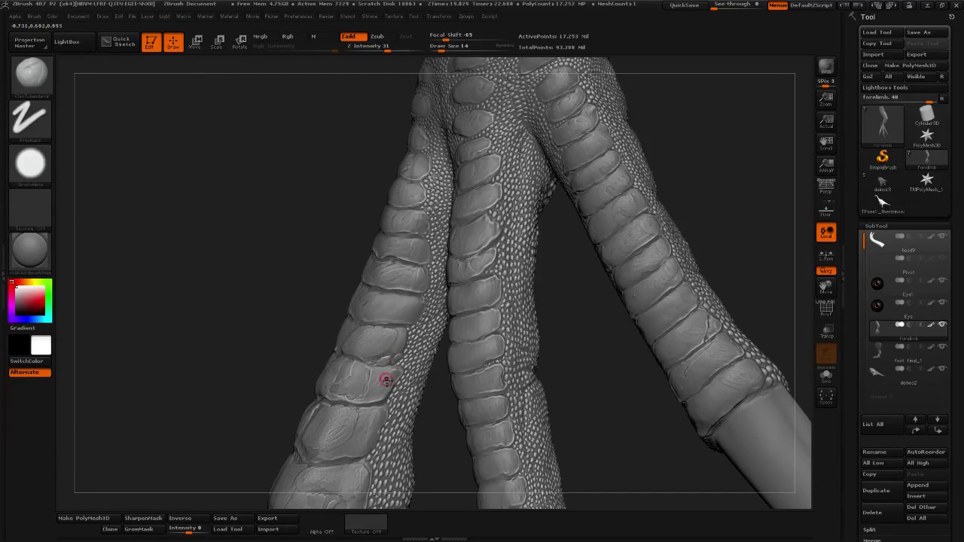
key(shift+d)
key(d)
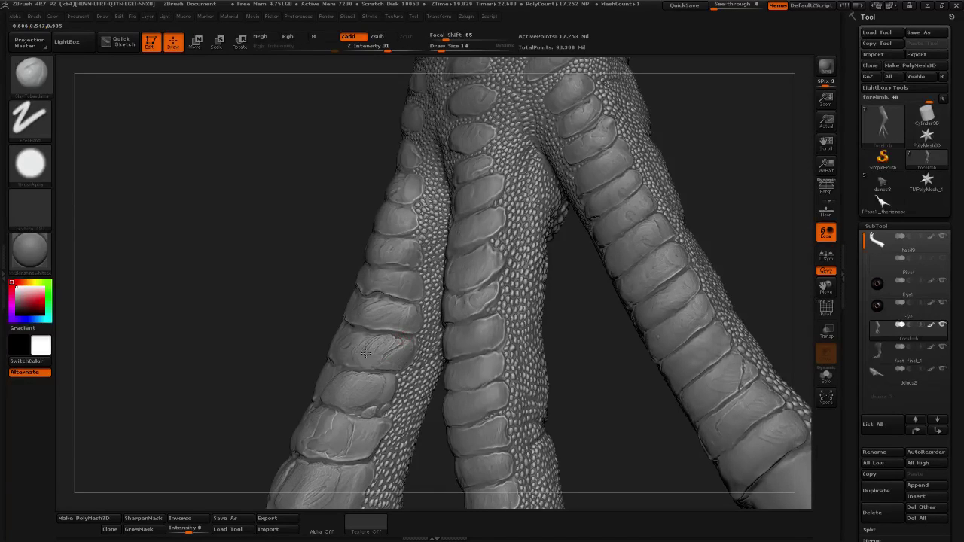
drag(251, 368, 286, 387)
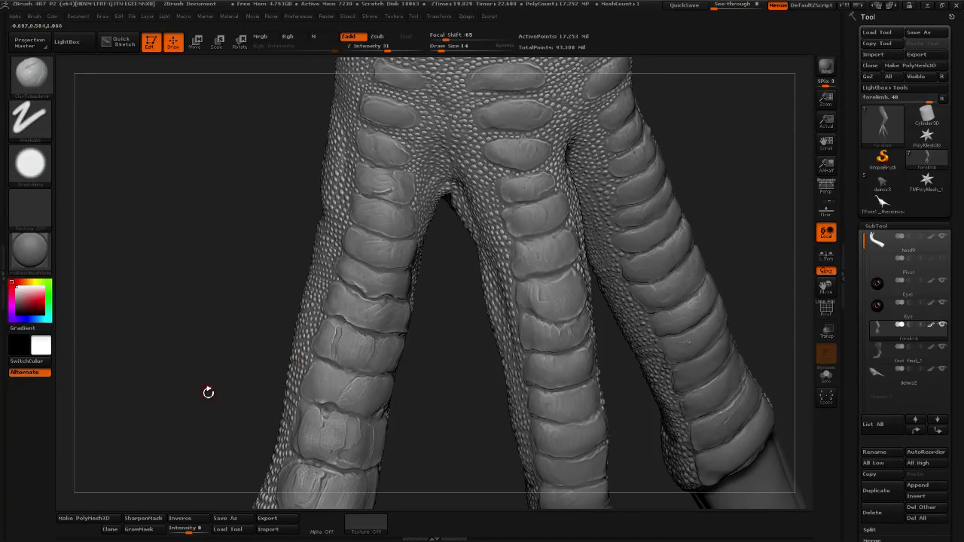
drag(208, 391, 339, 352)
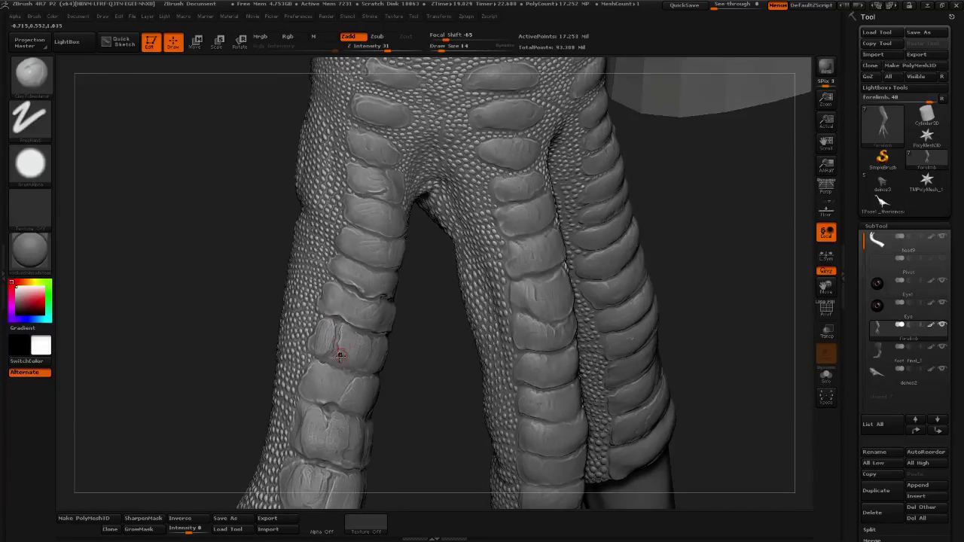
mouse_move(341, 331)
mouse_down()
mouse_move(340, 357)
mouse_move(351, 358)
mouse_up()
Add a small round scale between the lower plates and sculpt creases on the scales midway up the outer finger.
drag(425, 370, 459, 365)
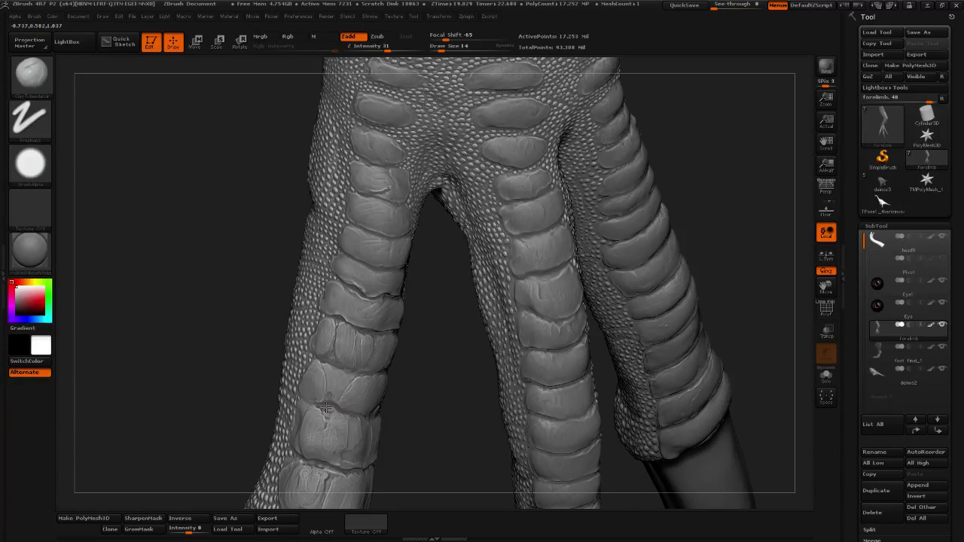
drag(327, 409, 348, 393)
mouse_move(413, 396)
mouse_down()
mouse_move(447, 361)
mouse_move(338, 357)
mouse_up()
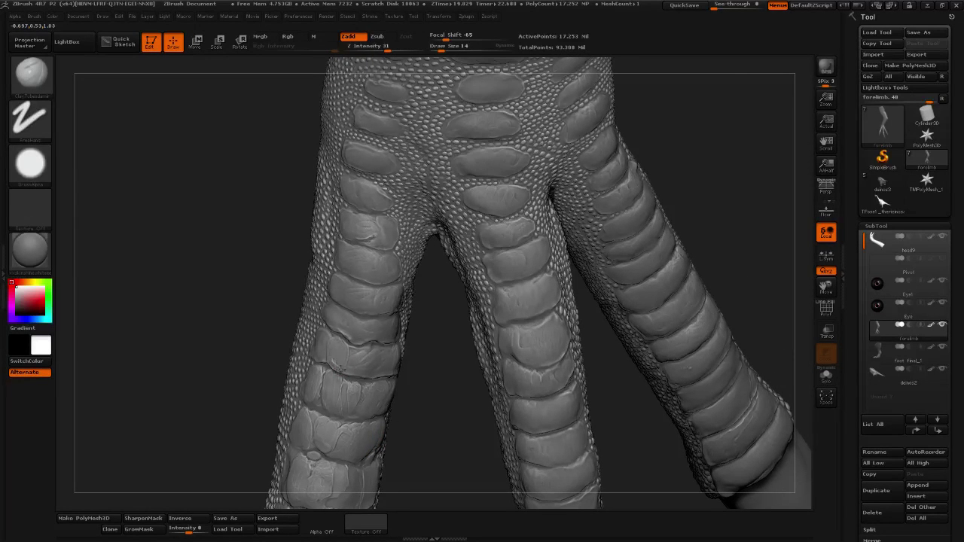
drag(448, 362, 340, 362)
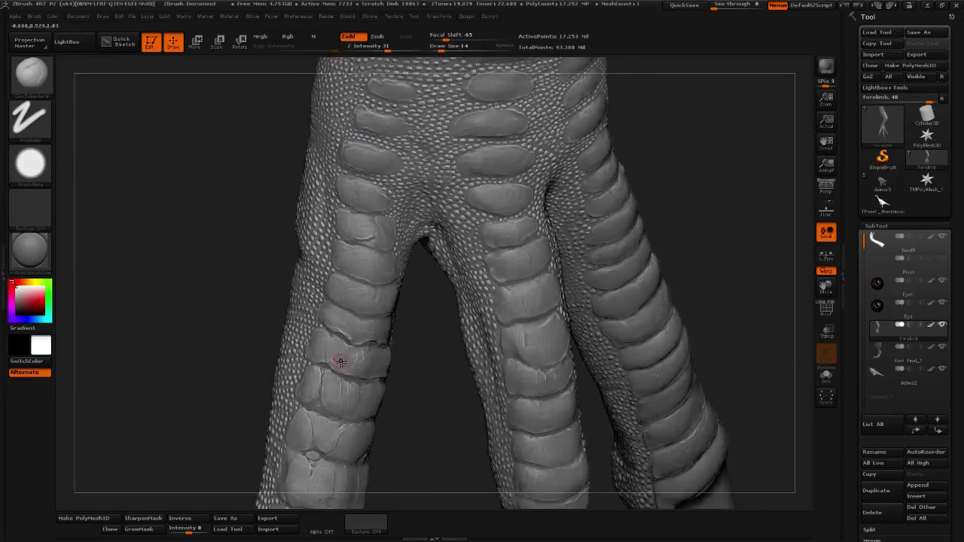
drag(427, 366, 328, 364)
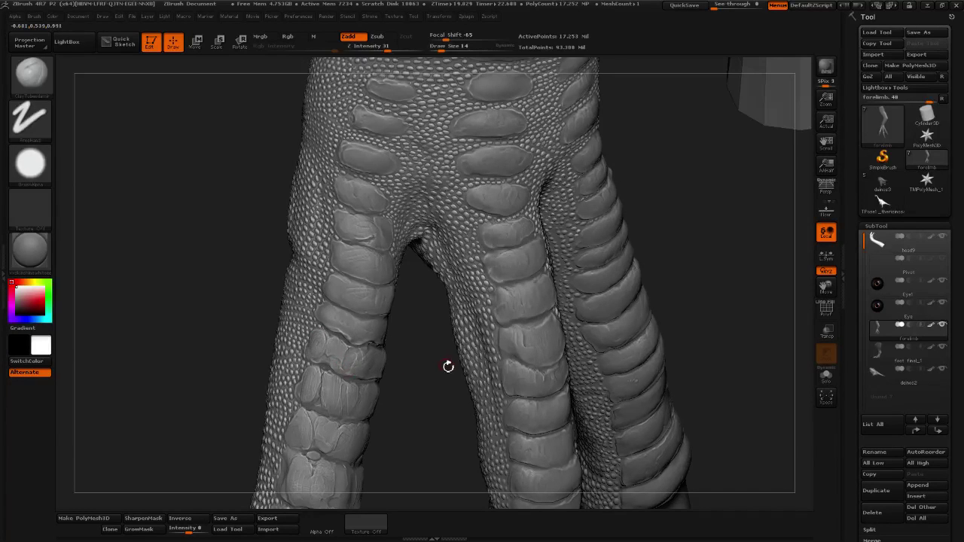
mouse_move(448, 366)
mouse_down()
mouse_move(430, 402)
mouse_move(334, 369)
mouse_up()
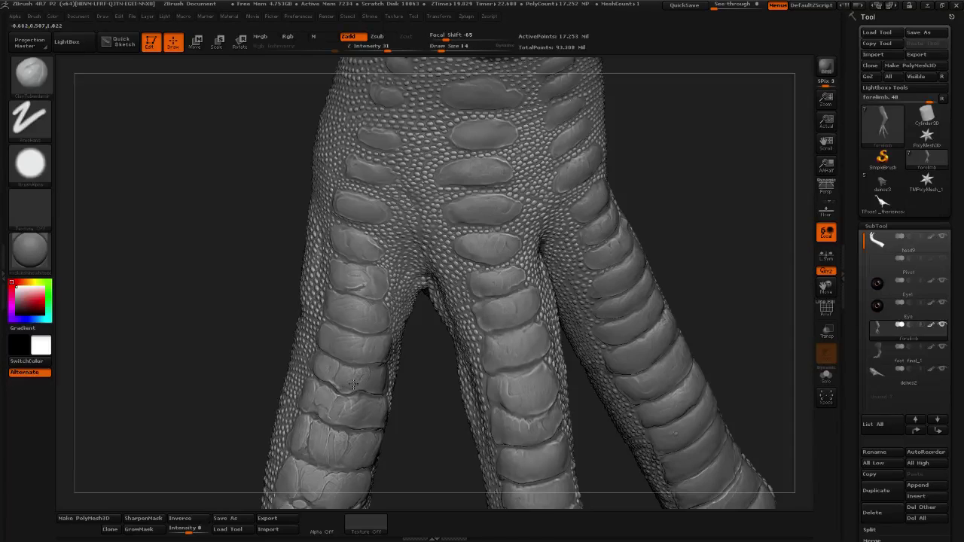
Sculpt fine wrinkles on the upper scales of the outer finger up to where it meets the hand.
drag(441, 387, 372, 377)
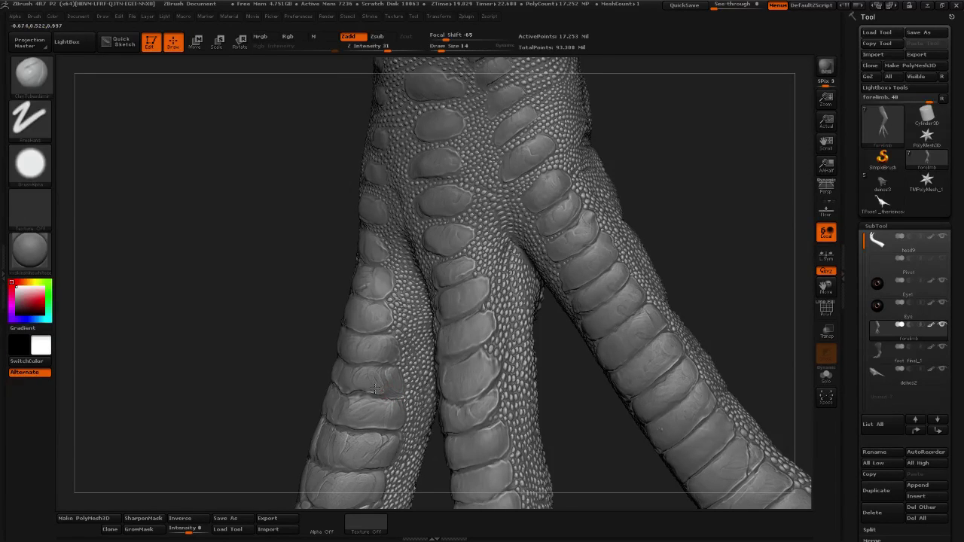
key(shift+d)
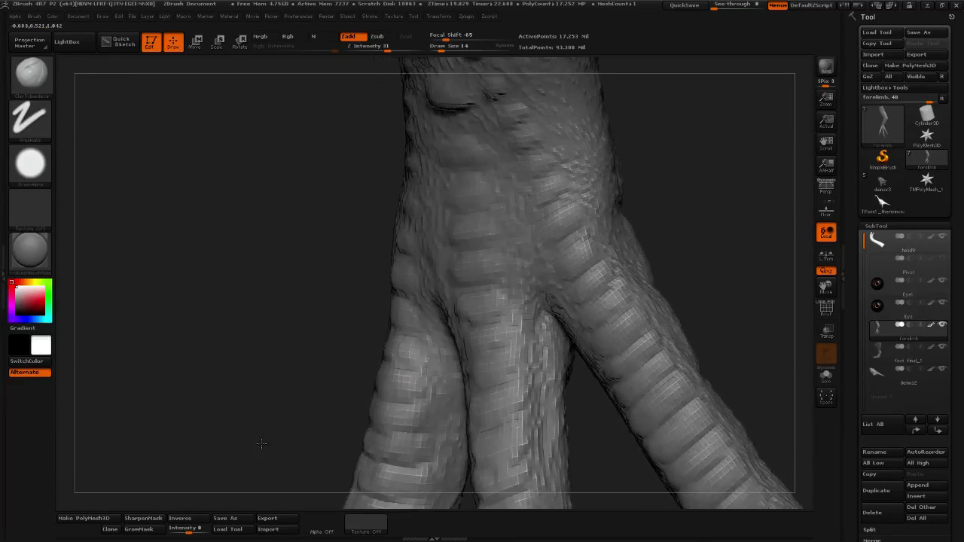
key(d)
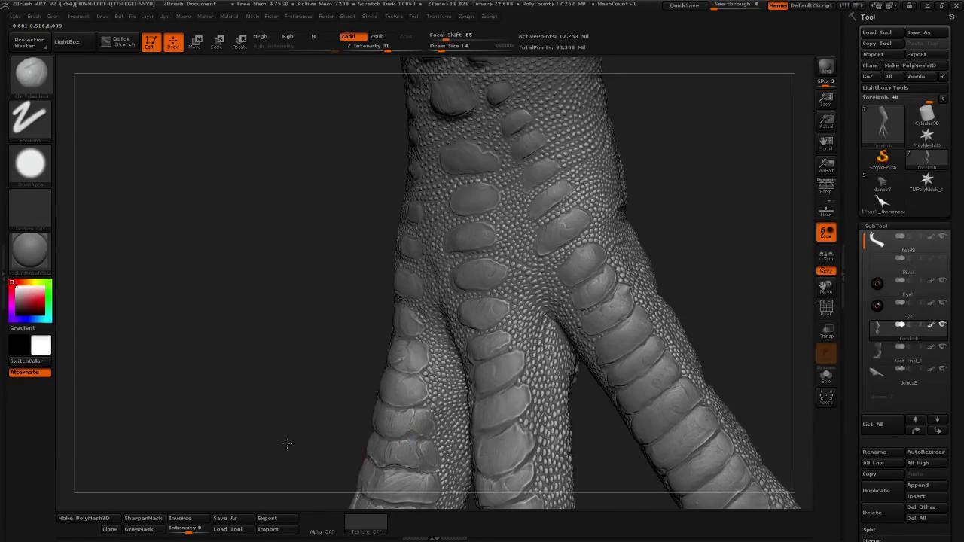
drag(288, 445, 377, 394)
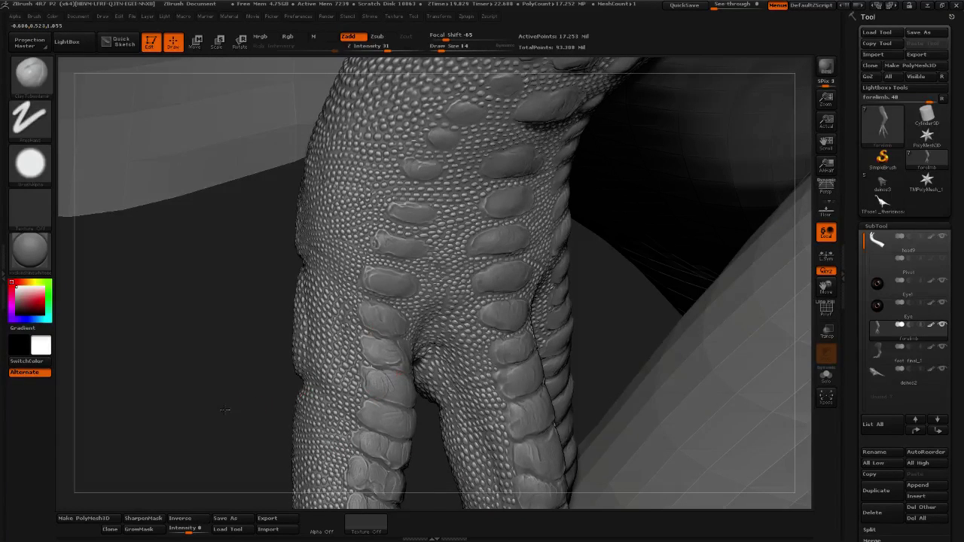
drag(226, 411, 418, 380)
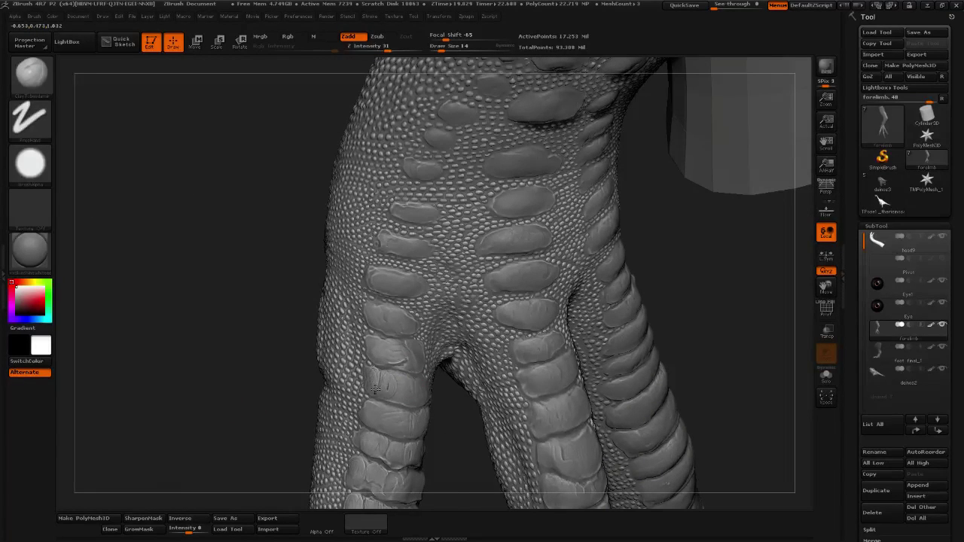
Add raised rims and cracks to the row of oval scales on the hand above the outer finger.
drag(254, 409, 404, 275)
drag(232, 361, 192, 443)
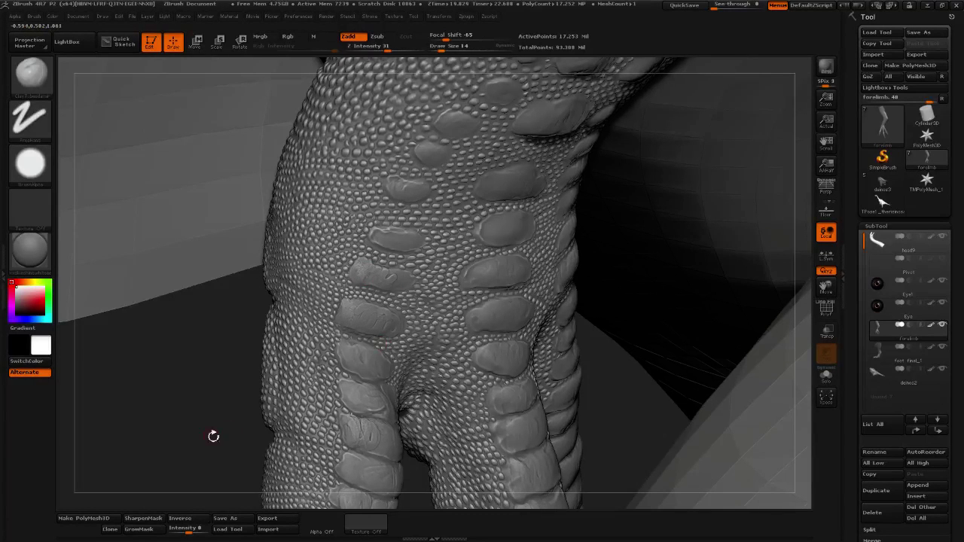
drag(213, 437, 377, 300)
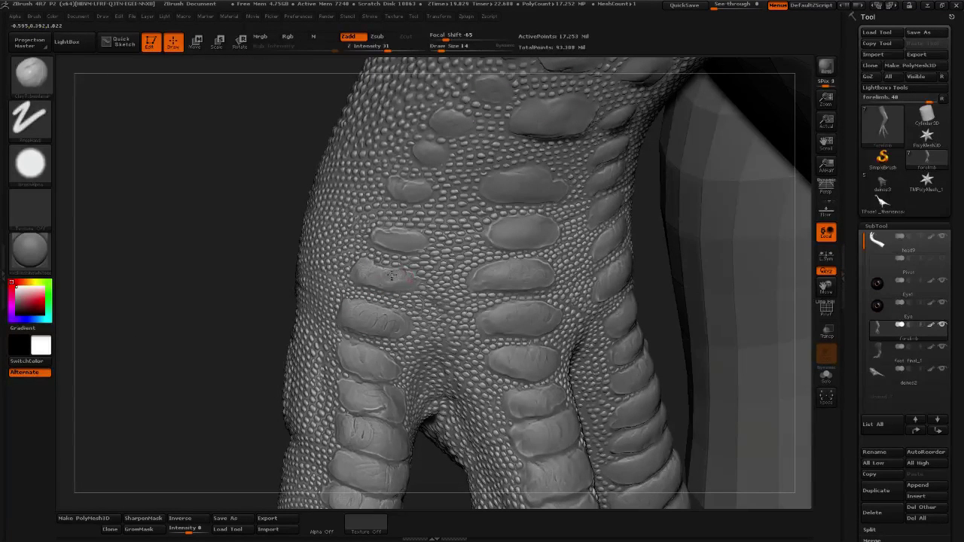
drag(215, 387, 398, 276)
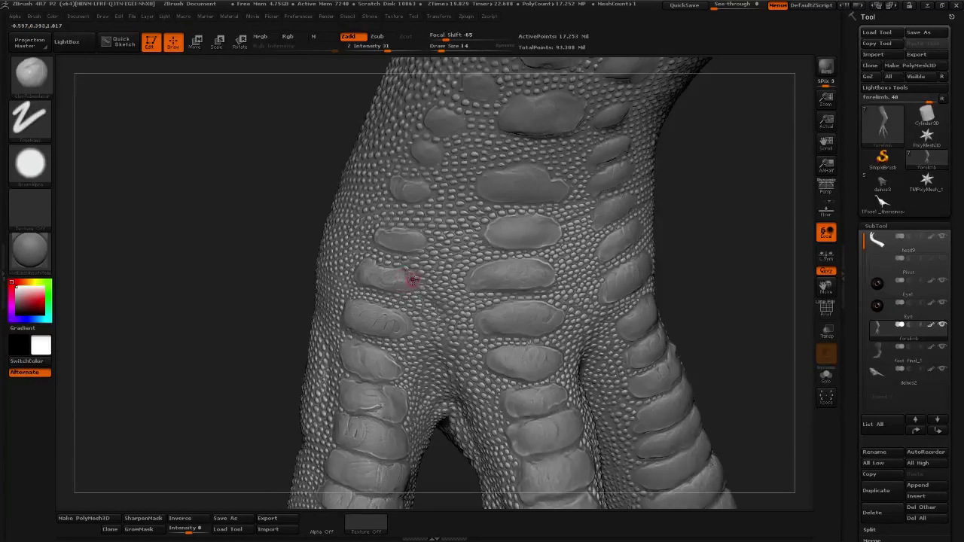
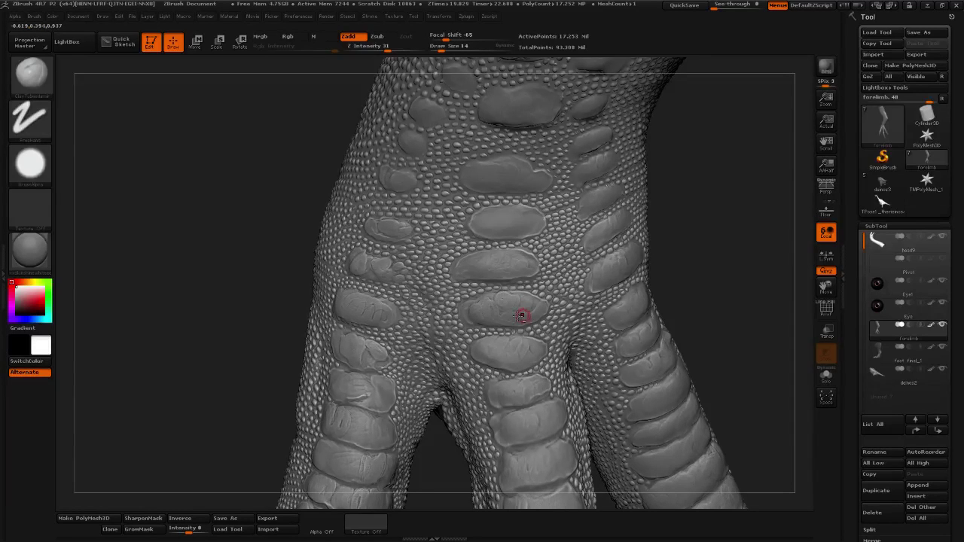
Sculpt cracks into the broad notched scale in the central row between hand and wrist.
alt+right_drag(545, 316, 448, 322)
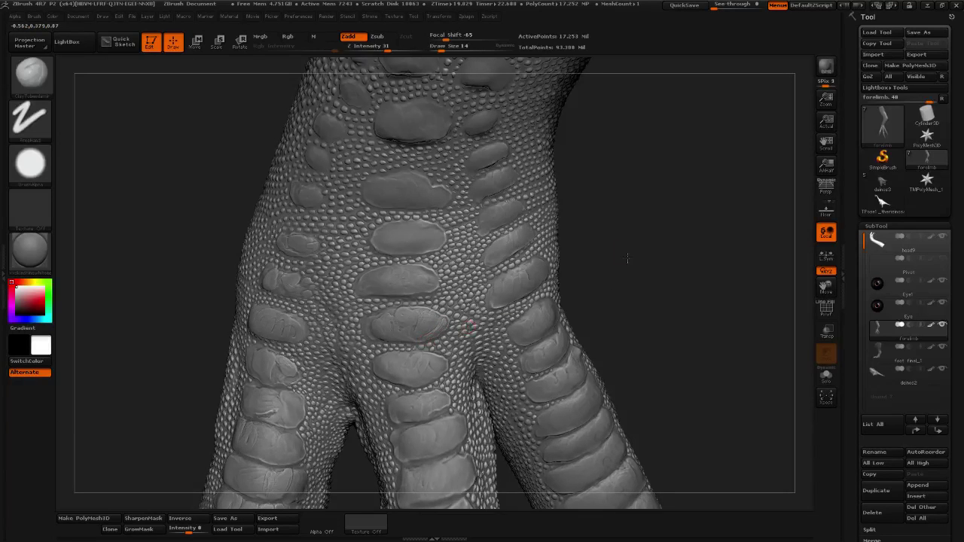
right_drag(627, 258, 276, 326)
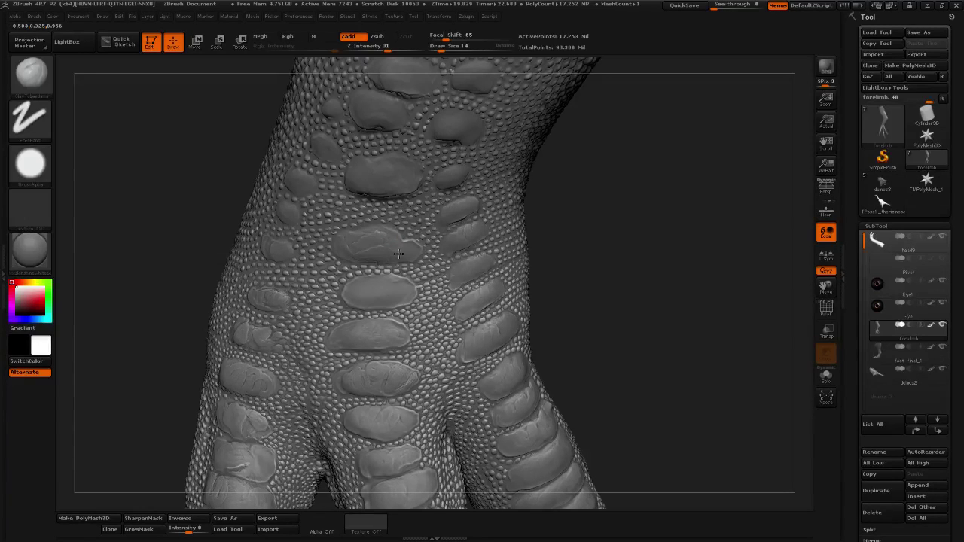
drag(527, 233, 341, 259)
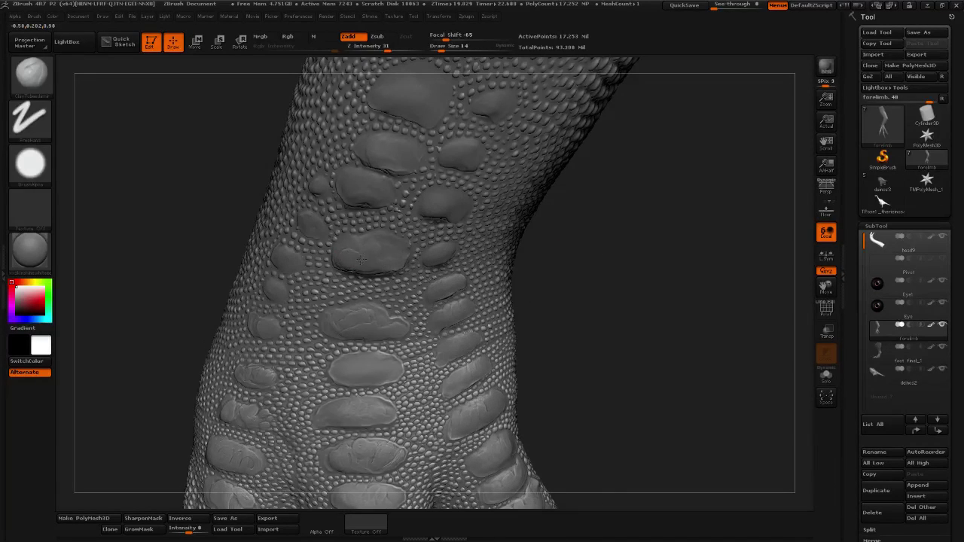
Sculpt raised folds and cracks across the large oval wrist scale and crease the small round scale beside it.
drag(716, 266, 317, 322)
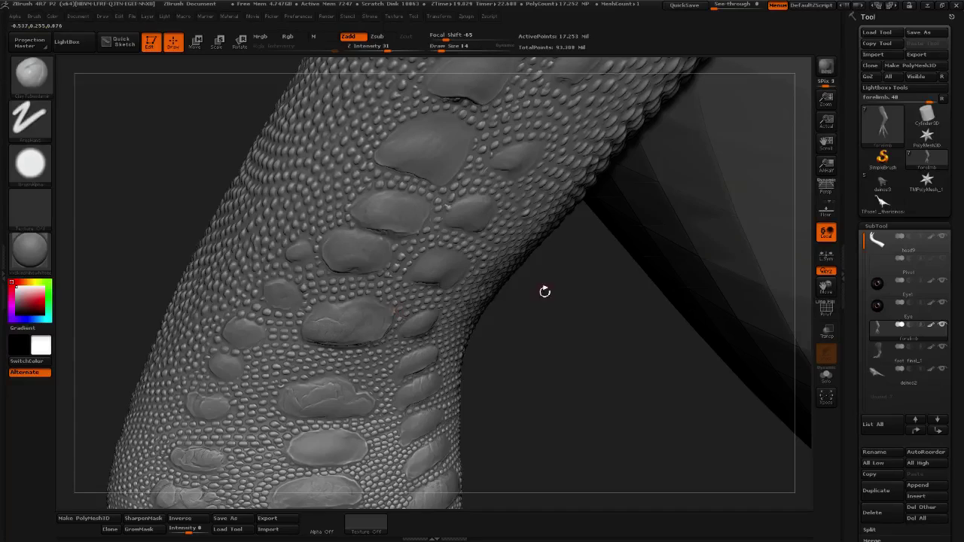
drag(540, 314, 316, 318)
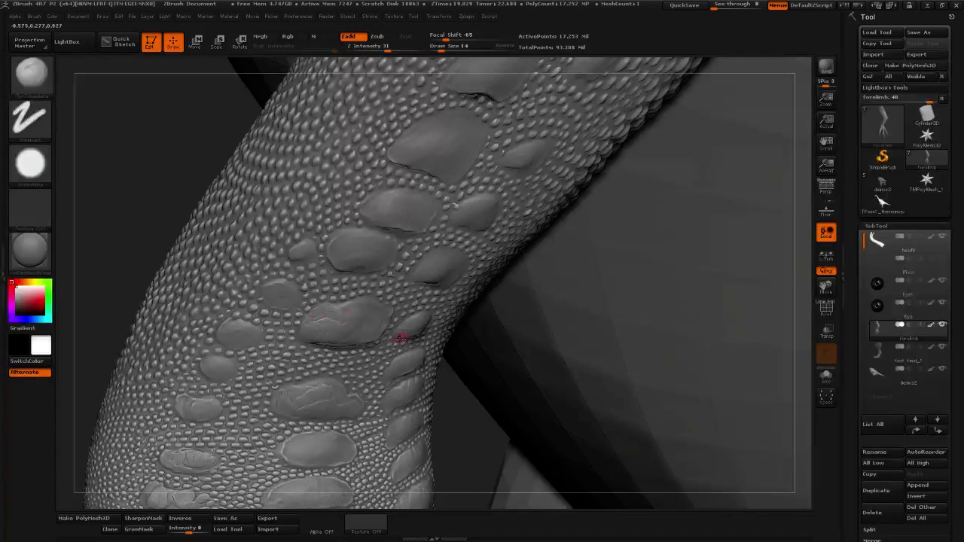
drag(463, 397, 344, 323)
drag(512, 339, 372, 305)
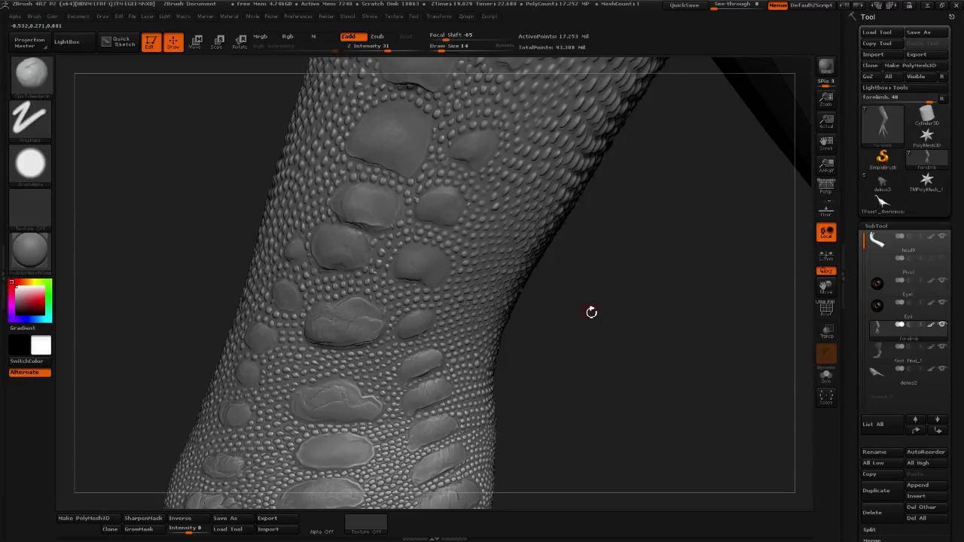
drag(589, 311, 366, 333)
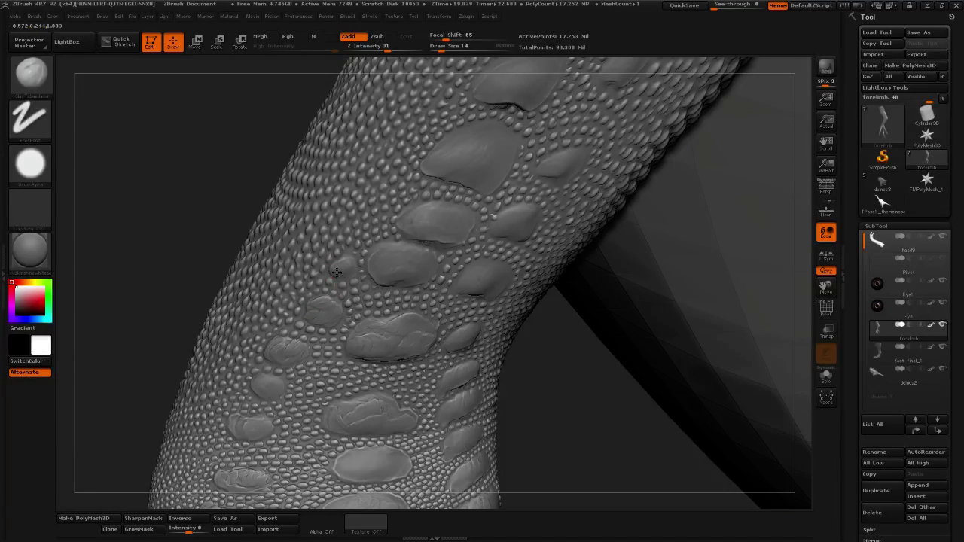
Carve branching cracks into the rounded central scale just above the wrist.
mouse_move(581, 354)
alt+mouse_down()
mouse_move(548, 393)
mouse_move(344, 307)
alt+mouse_up()
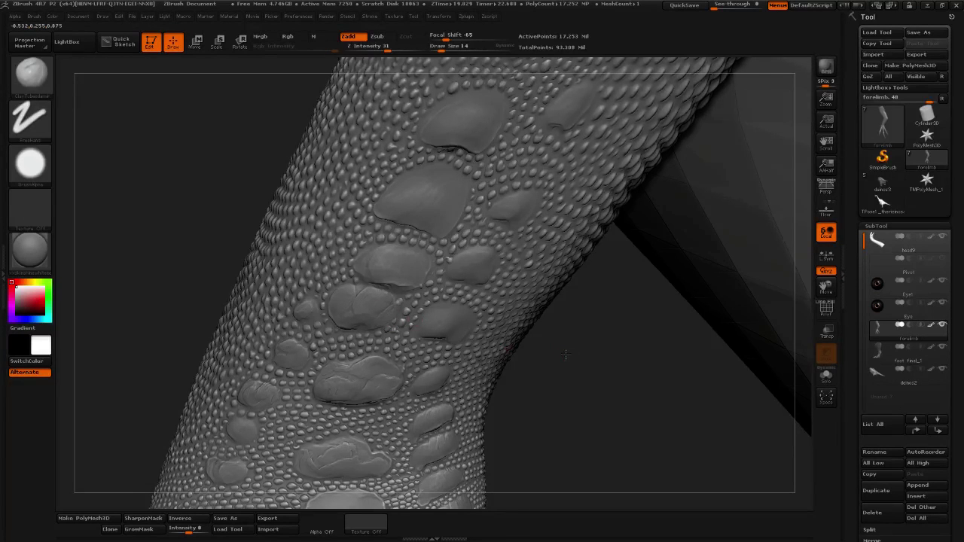
drag(566, 355, 544, 377)
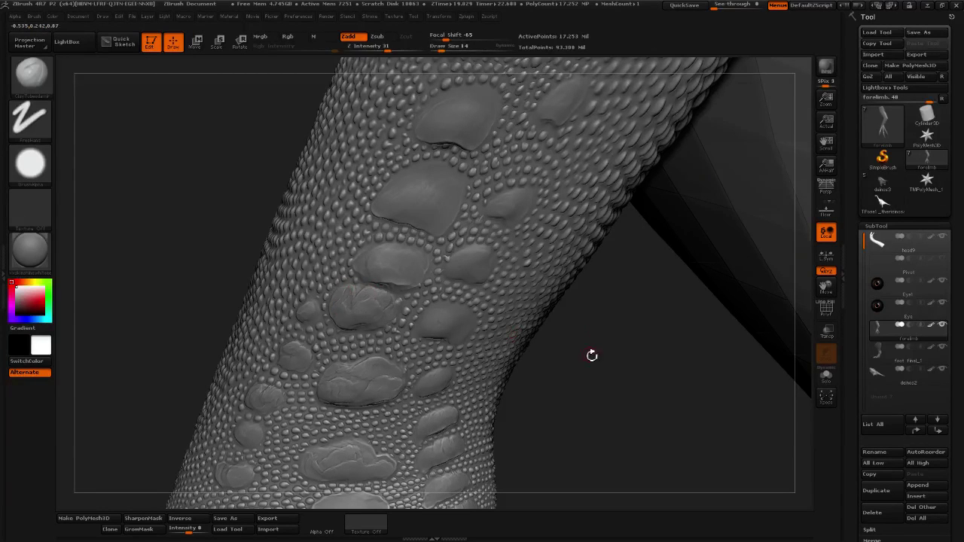
drag(590, 354, 312, 334)
Sculpt lengthwise cracks and wrinkles on the oval scale directly below the large triangular forearm scale.
drag(532, 365, 355, 318)
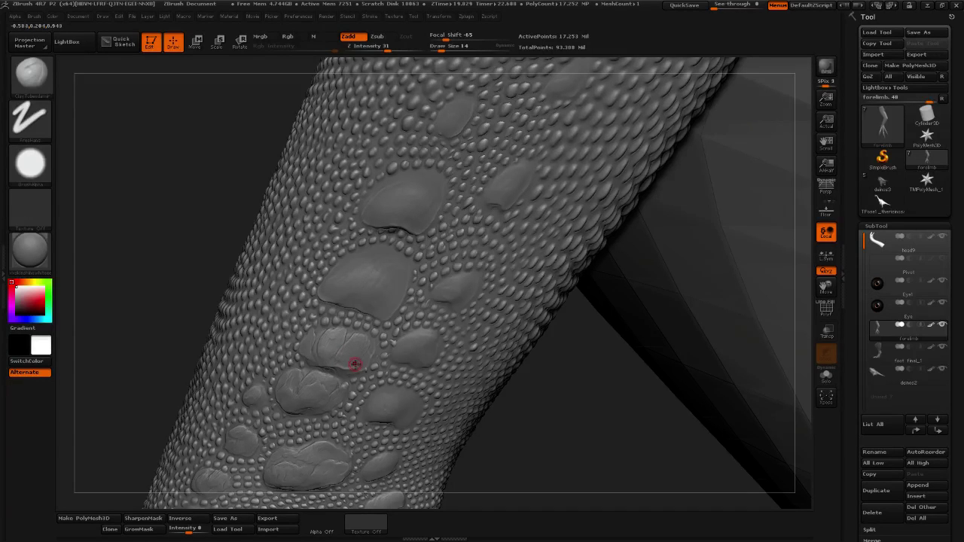
drag(594, 393, 569, 393)
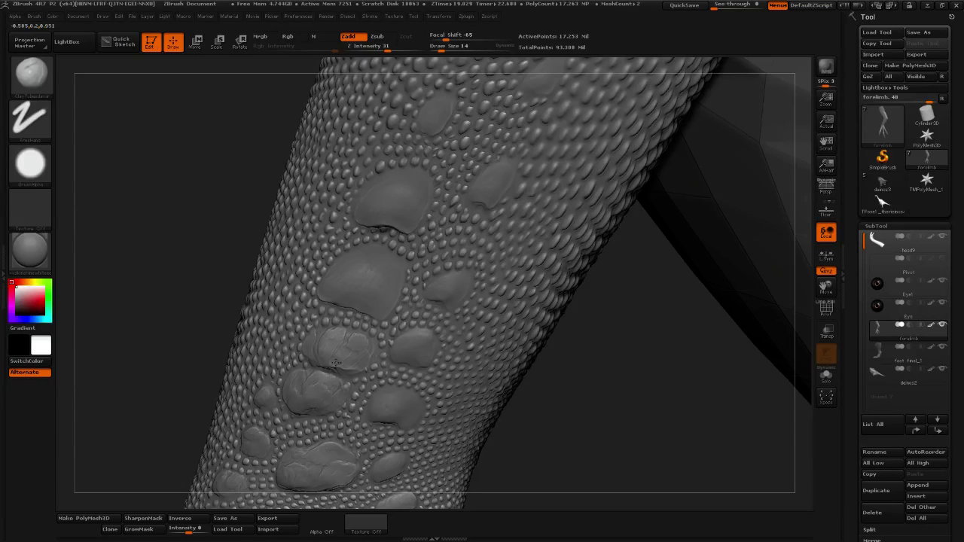
drag(608, 366, 344, 339)
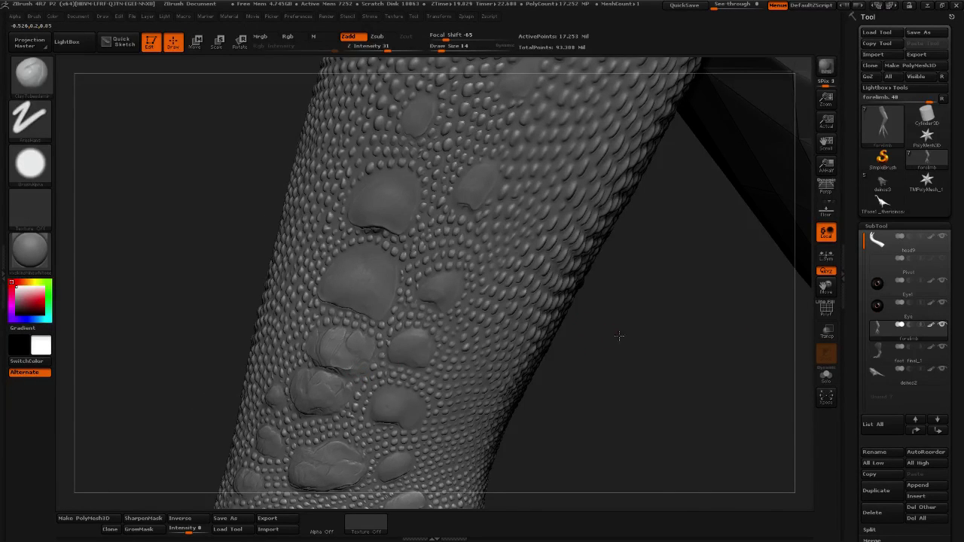
mouse_move(620, 336)
mouse_down()
mouse_move(557, 390)
mouse_move(415, 342)
mouse_up()
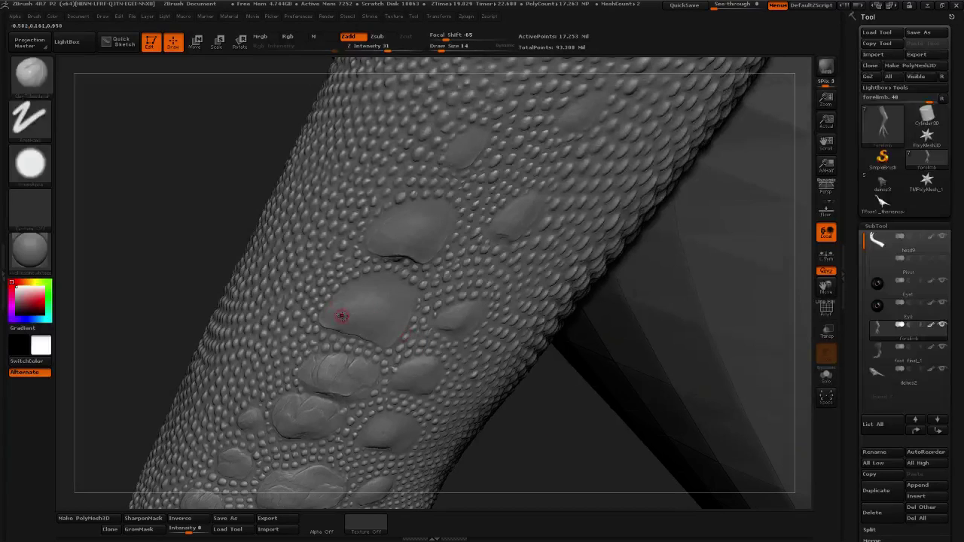
Sculpt diagonal splits and fine ridges across the large triangular scale on the forearm.
drag(357, 309, 326, 319)
drag(555, 411, 377, 316)
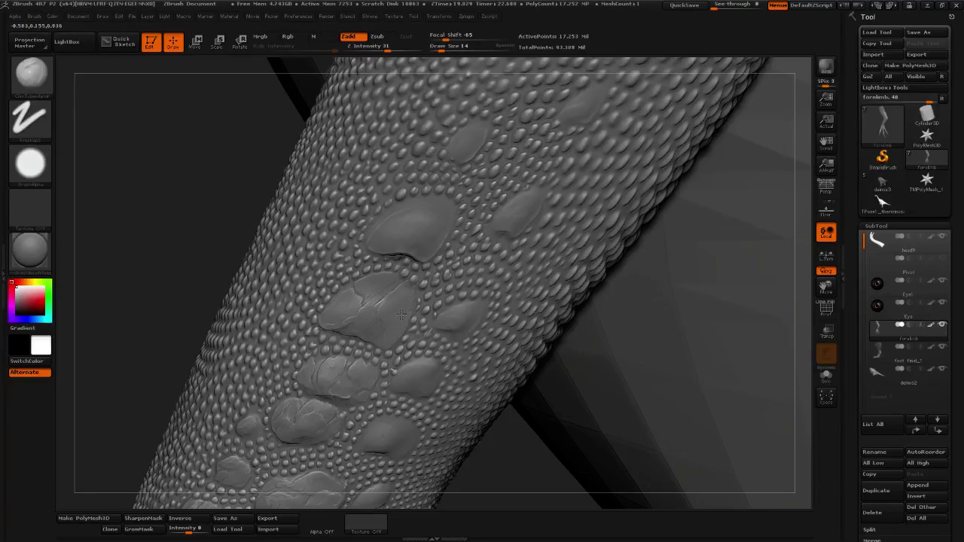
mouse_move(382, 305)
mouse_down()
mouse_move(366, 333)
mouse_move(379, 317)
mouse_up()
Add lengthwise cracks to the uppermost large forearm scale and smooth part of its surface.
drag(214, 295, 189, 286)
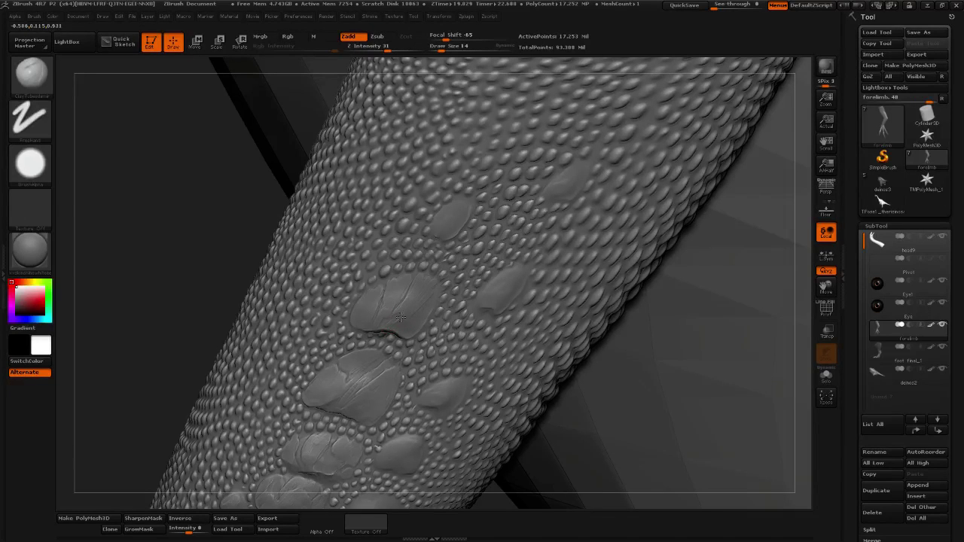
mouse_move(399, 313)
mouse_down()
mouse_move(374, 342)
mouse_move(430, 316)
mouse_move(407, 343)
mouse_move(434, 314)
mouse_move(432, 304)
mouse_move(387, 304)
mouse_move(405, 280)
mouse_up()
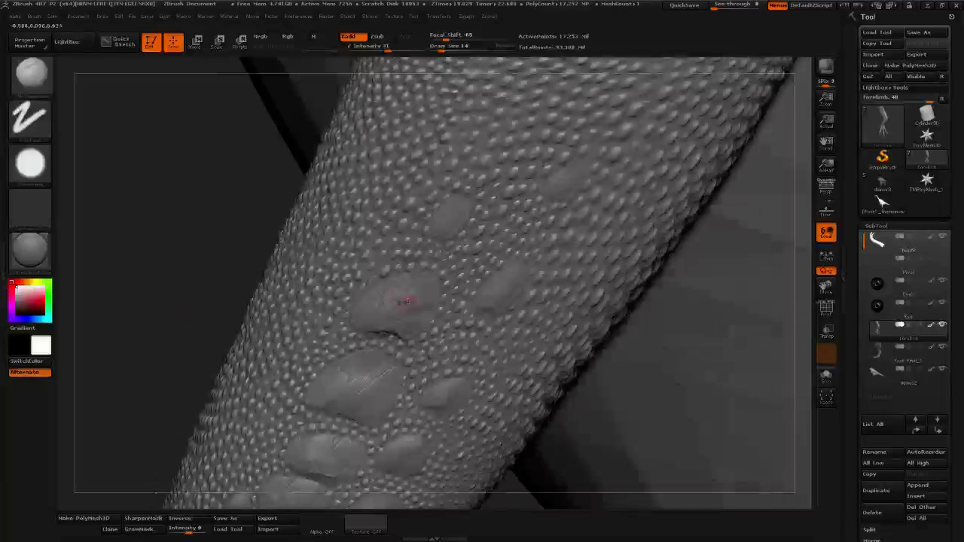
key(b)
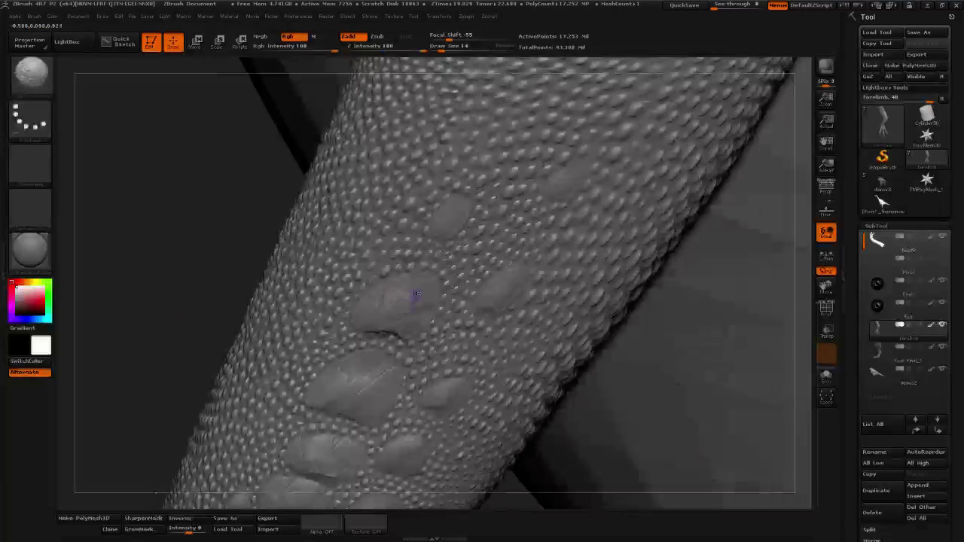
shift+drag(416, 294, 413, 286)
mouse_move(355, 327)
mouse_down()
mouse_move(372, 334)
mouse_move(370, 327)
mouse_up()
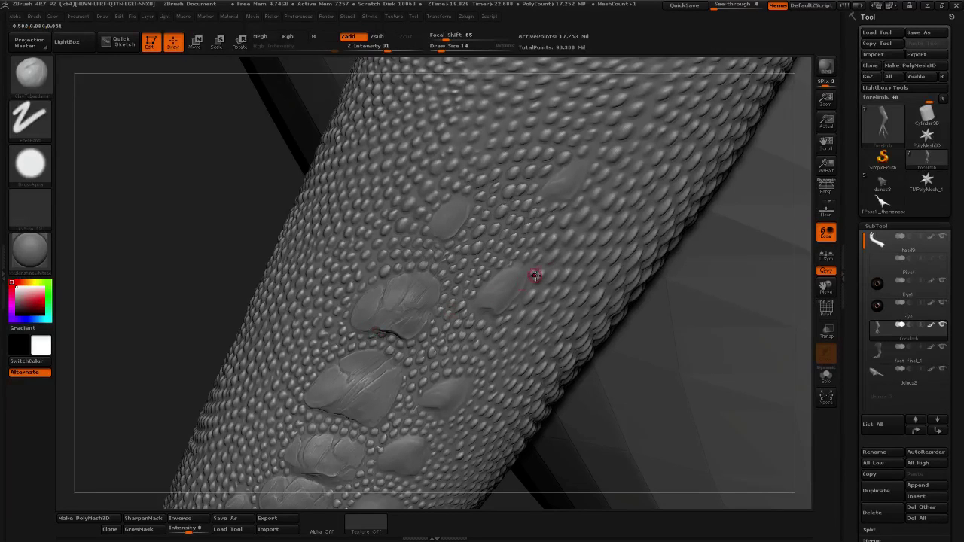
Wrinkle the small scales at the top of the forearm and the upper scales of the inner side row.
mouse_move(863, 203)
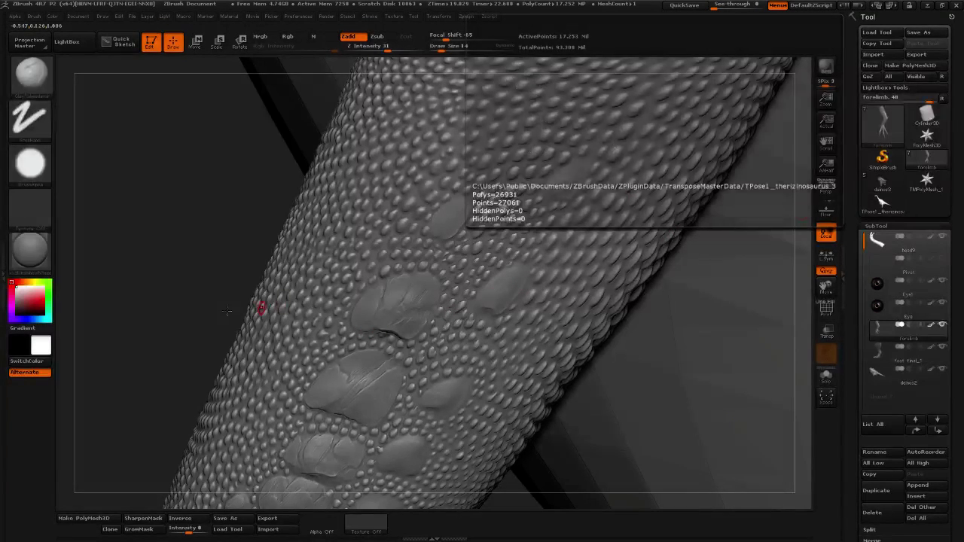
drag(248, 307, 228, 353)
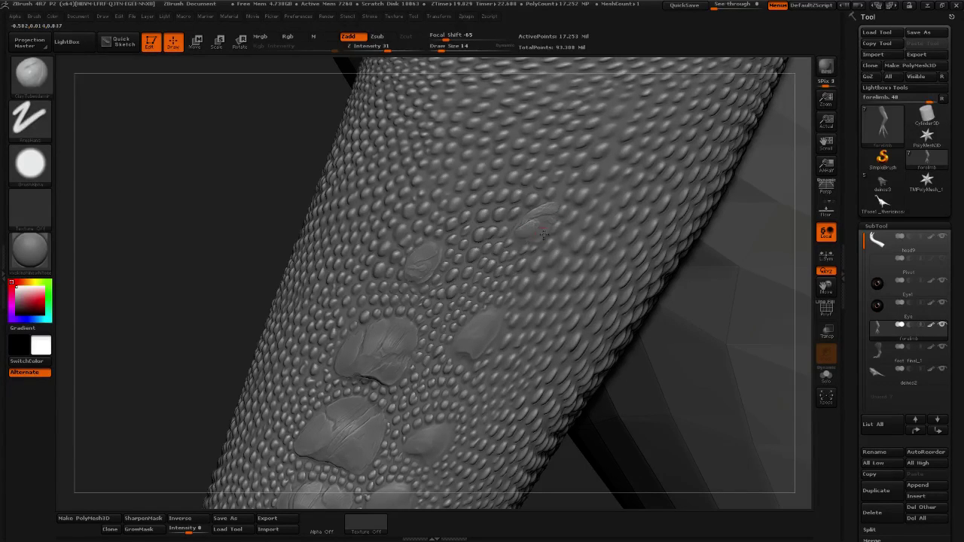
drag(224, 356, 494, 322)
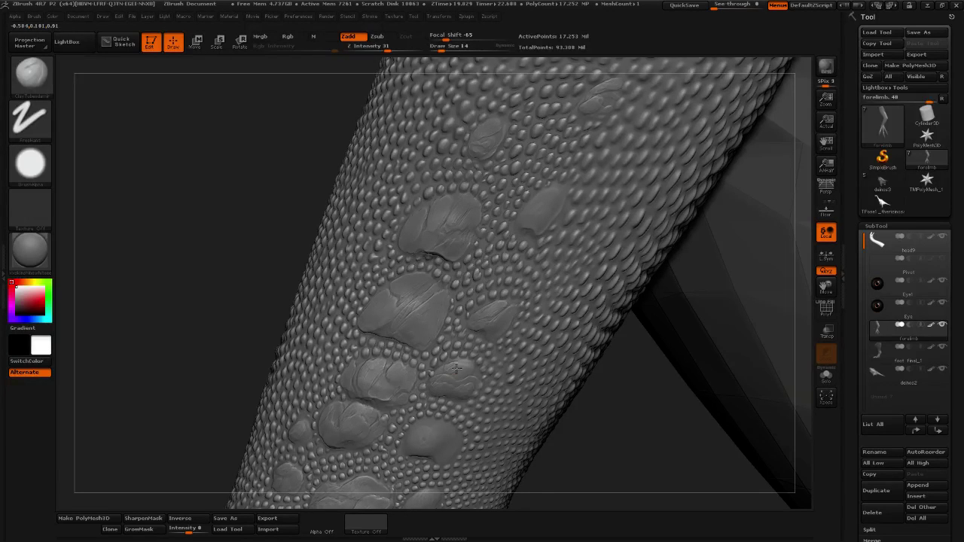
Sculpt cracks and creases on the lower side-row scales of the forearm down to the small oval at the wrist.
alt+drag(622, 439, 622, 295)
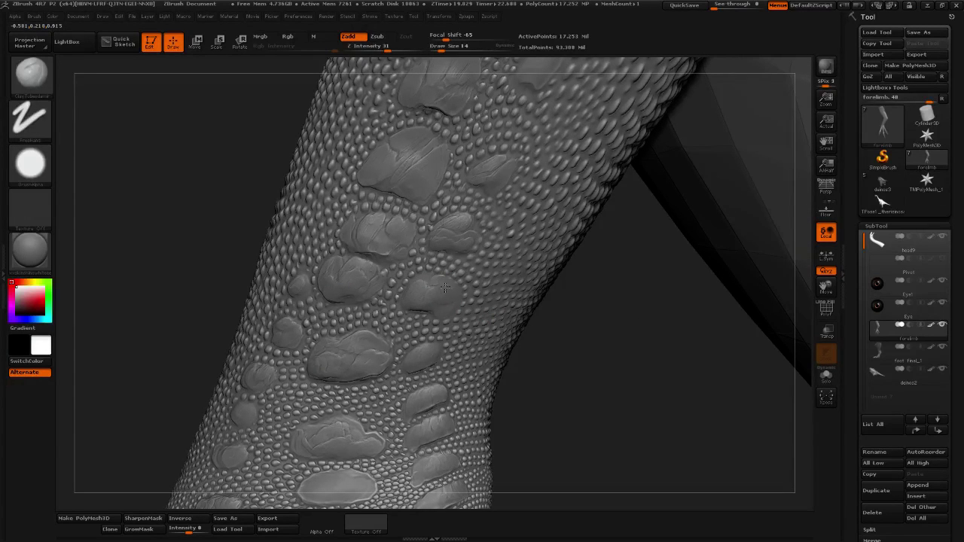
drag(450, 297, 445, 288)
drag(440, 309, 425, 309)
alt+right_drag(454, 372, 457, 304)
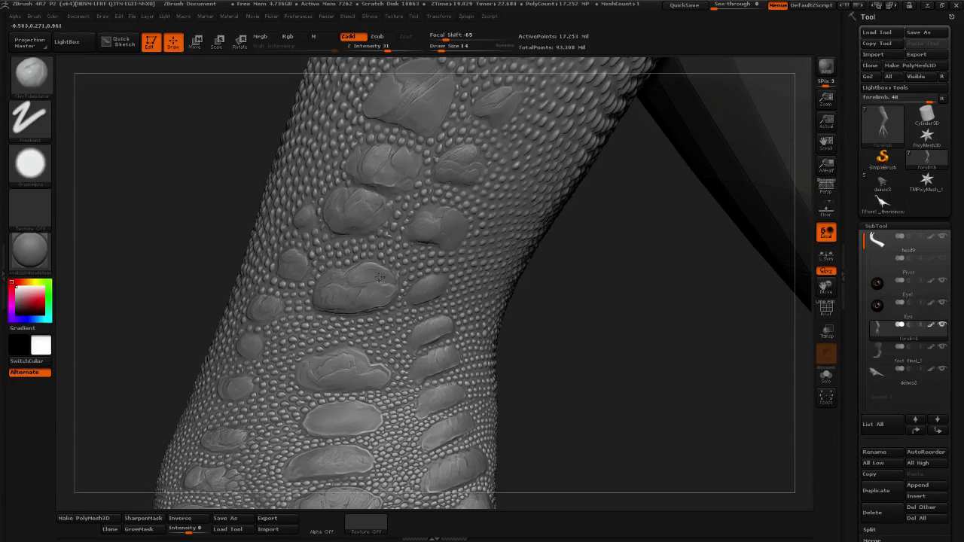
mouse_move(421, 285)
mouse_down()
mouse_move(419, 303)
mouse_move(435, 288)
mouse_up()
Carve jagged cracks into the wide oval scale on the hand above the outer finger.
drag(572, 271, 745, 237)
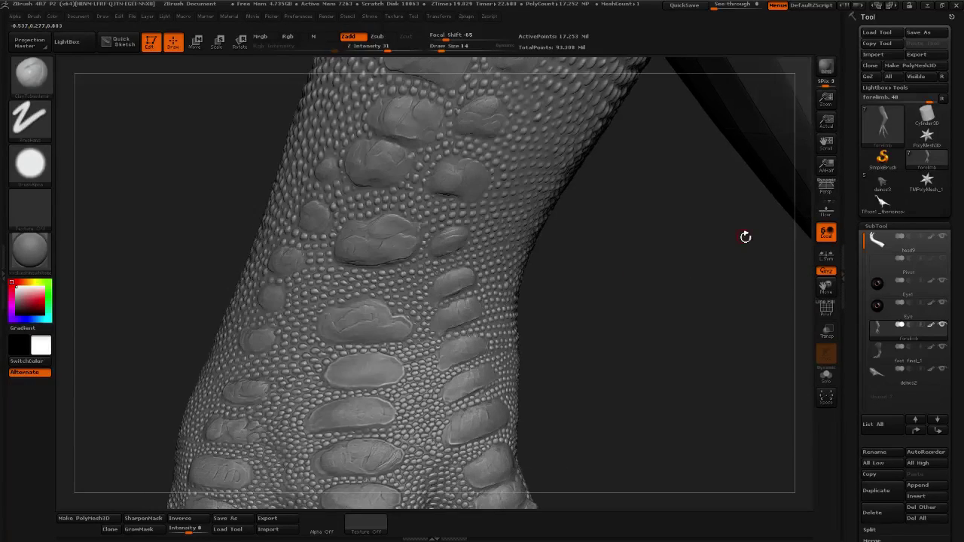
mouse_move(585, 342)
mouse_down()
mouse_move(592, 322)
mouse_move(558, 336)
mouse_move(572, 298)
mouse_move(557, 286)
mouse_up()
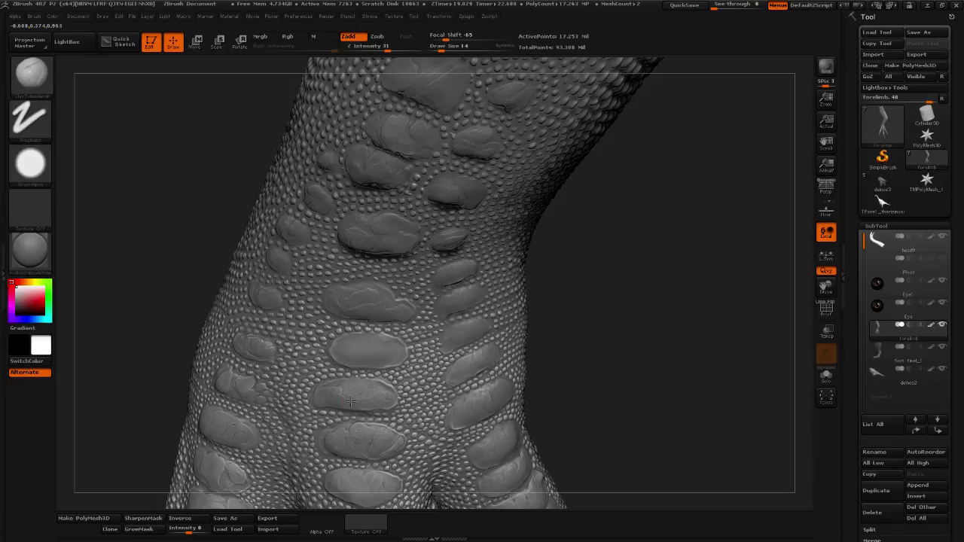
mouse_move(561, 351)
mouse_down()
mouse_move(695, 281)
mouse_move(305, 364)
mouse_up()
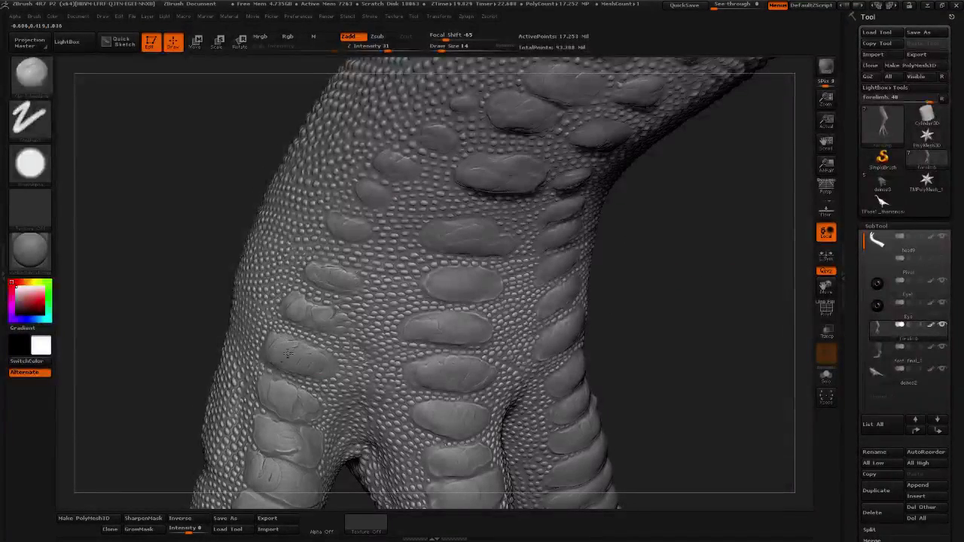
drag(282, 351, 307, 363)
Sculpt curled creases on the slanted scales along the inner edge of the hand just below the wrist.
mouse_move(707, 318)
mouse_down()
mouse_move(706, 286)
mouse_move(654, 319)
mouse_move(673, 278)
mouse_move(615, 263)
mouse_move(618, 241)
mouse_move(628, 276)
mouse_move(575, 312)
mouse_up()
mouse_move(579, 273)
mouse_down()
mouse_move(679, 264)
mouse_move(394, 318)
mouse_up()
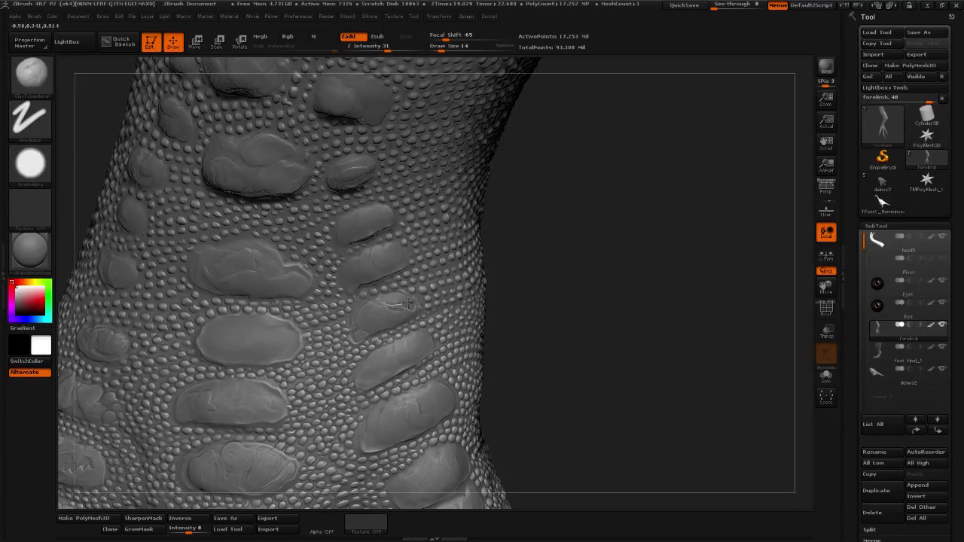
mouse_move(908, 263)
Sculpt swirling folds and cracks into the smooth oval scale in the hand's central row.
alt+drag(562, 274, 594, 236)
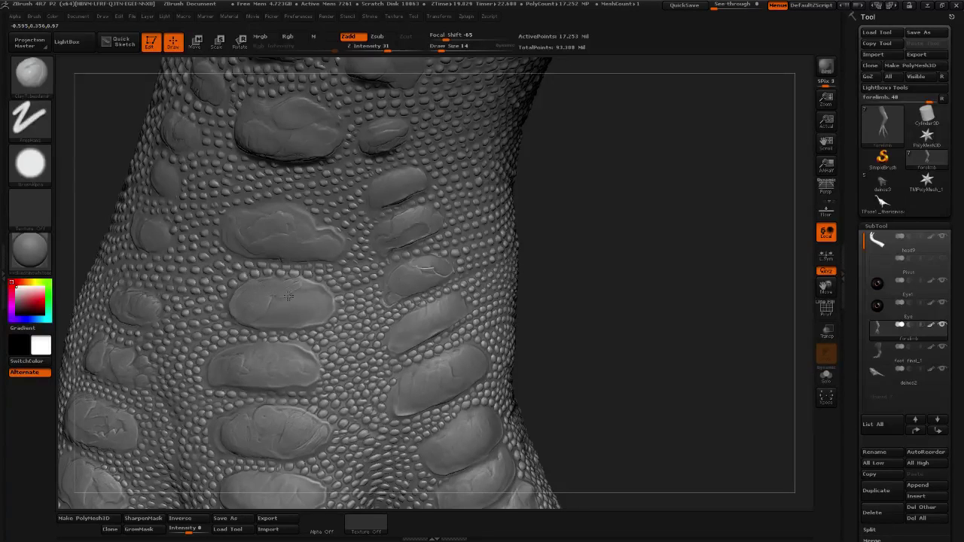
mouse_move(289, 296)
mouse_down()
mouse_move(307, 290)
mouse_move(319, 300)
mouse_move(248, 318)
mouse_up()
mouse_move(571, 263)
mouse_down()
mouse_move(619, 239)
mouse_move(562, 286)
mouse_move(656, 224)
mouse_move(665, 258)
mouse_move(640, 259)
mouse_up()
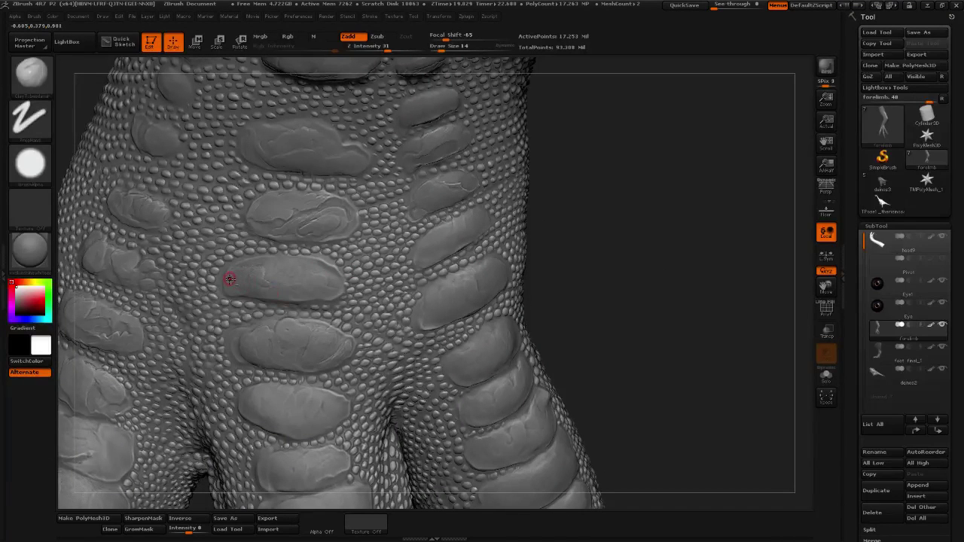
drag(255, 280, 288, 280)
mouse_move(311, 282)
mouse_down()
mouse_move(334, 284)
mouse_move(290, 294)
mouse_up()
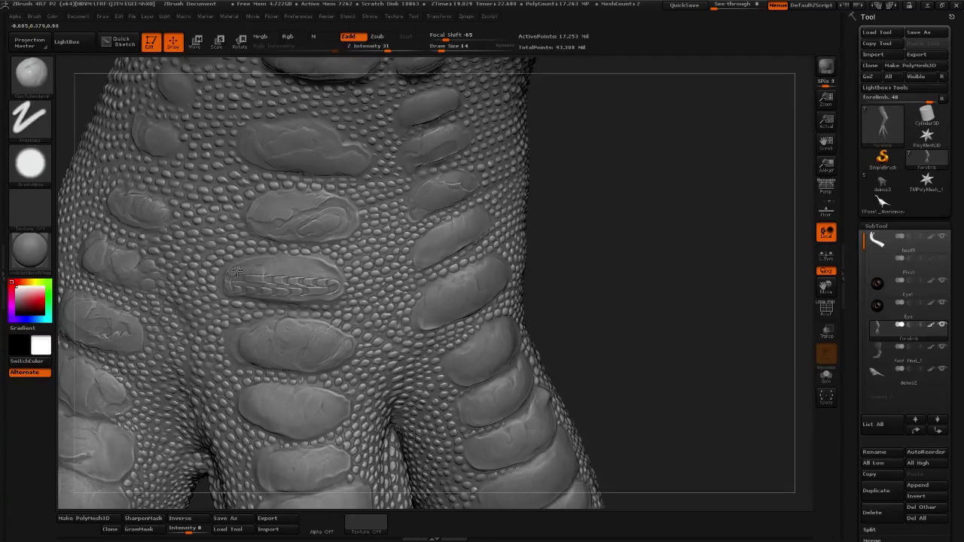
drag(237, 271, 337, 272)
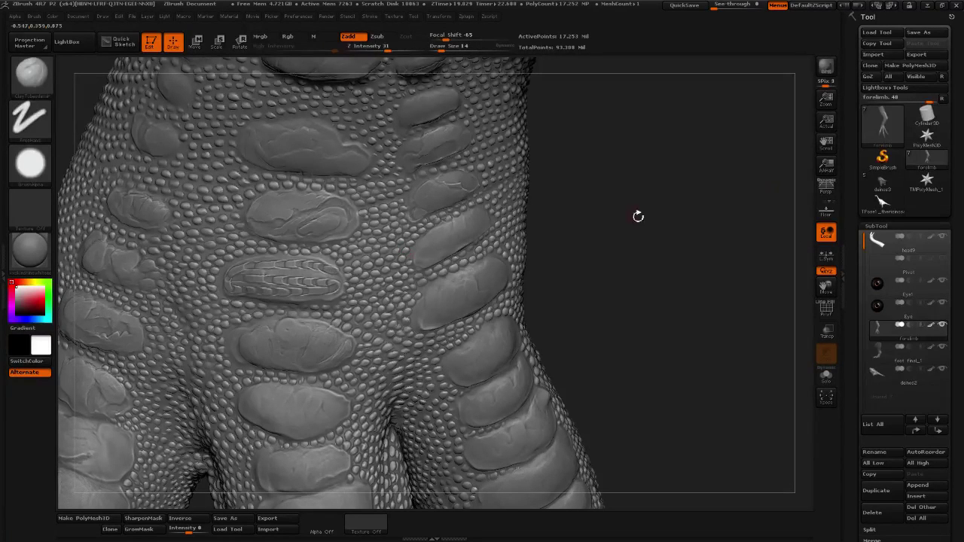
mouse_move(926, 159)
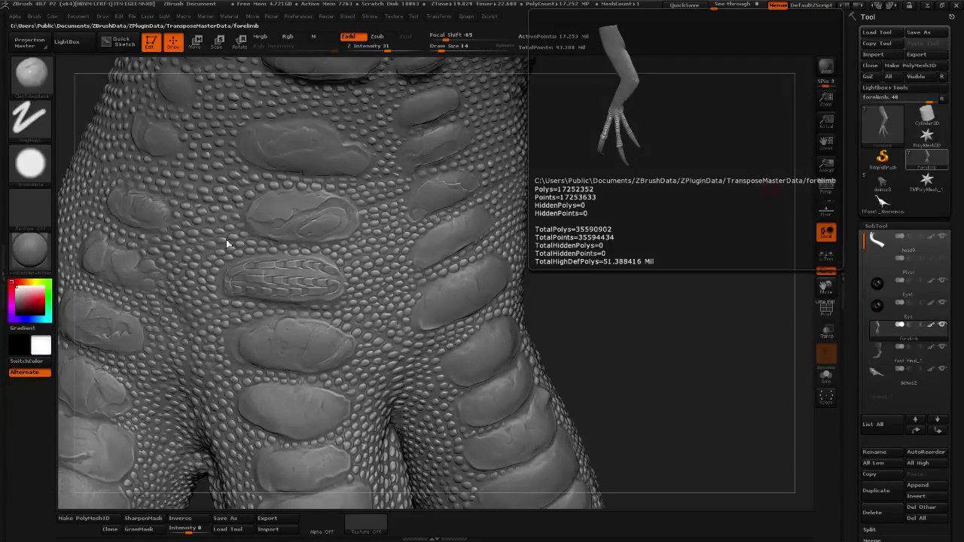
key(ctrl+z)
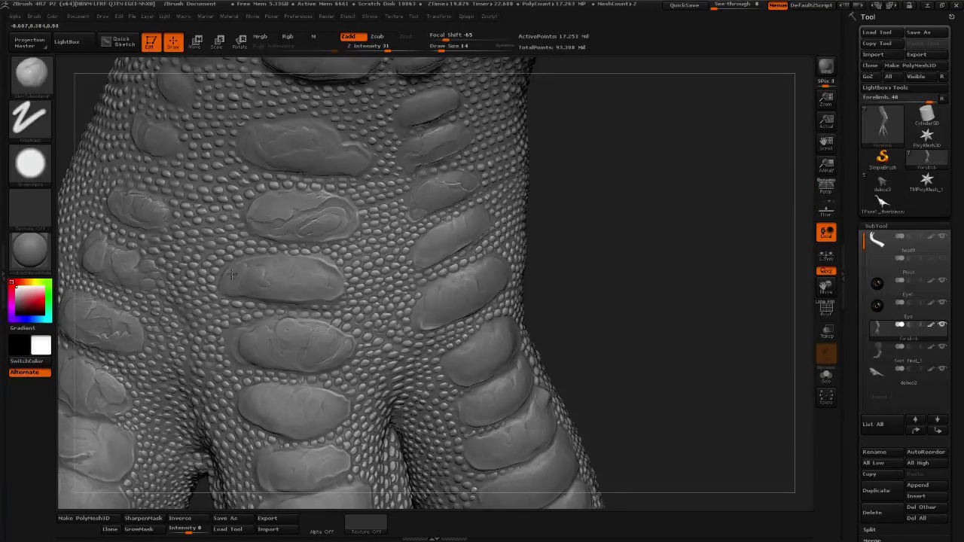
Sculpt a long irregular crack with side wrinkles along the oval scale below the swirled one.
mouse_move(257, 277)
mouse_down()
mouse_move(269, 266)
mouse_move(264, 280)
mouse_up()
mouse_move(327, 279)
mouse_down()
mouse_move(317, 274)
mouse_move(336, 276)
mouse_move(258, 262)
mouse_move(233, 270)
mouse_move(275, 263)
mouse_move(264, 262)
mouse_move(332, 274)
mouse_up()
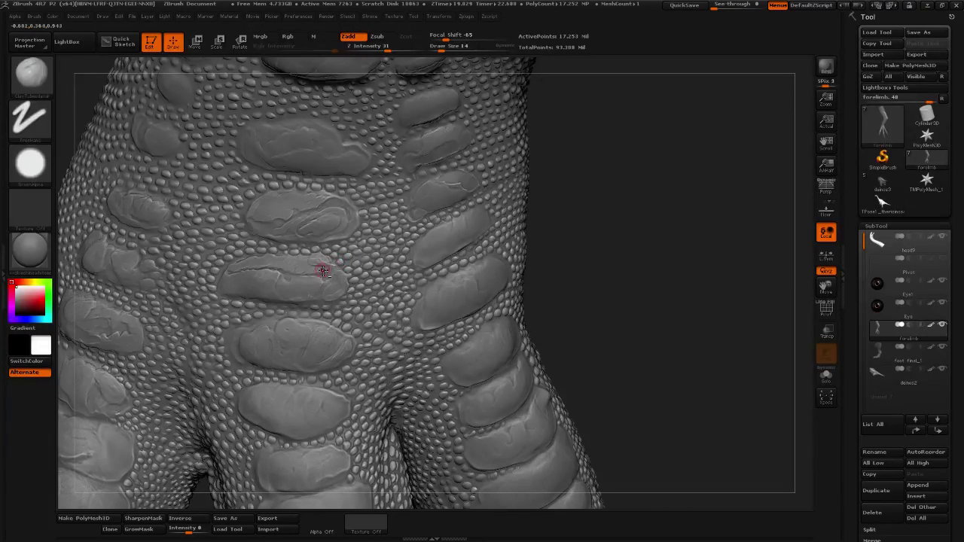
drag(306, 263, 268, 268)
key(shift)
mouse_move(248, 289)
mouse_down()
mouse_move(235, 287)
mouse_move(245, 281)
mouse_up()
alt+drag(636, 276, 608, 238)
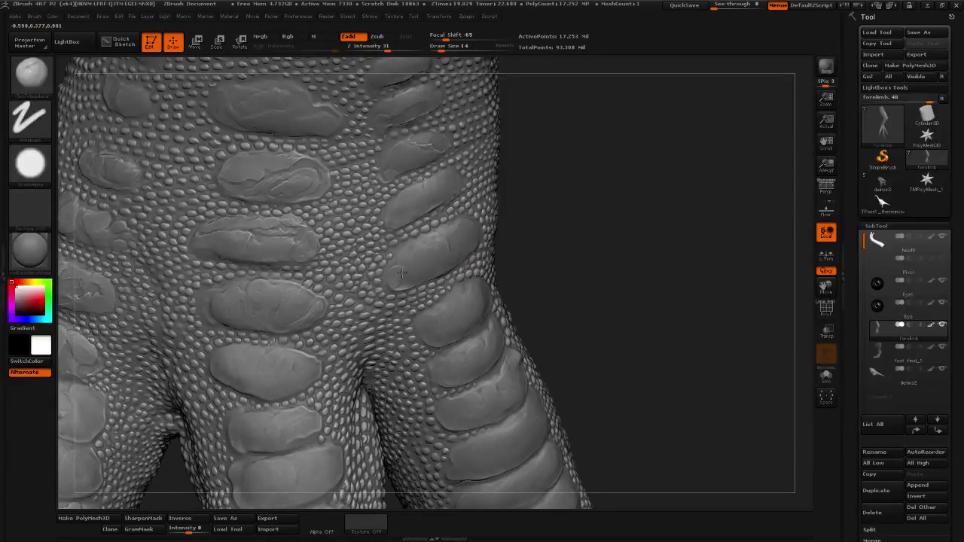
Carve branching cracks and folds into the slanted oval scales midway along the hand's inner edge.
drag(559, 253, 584, 295)
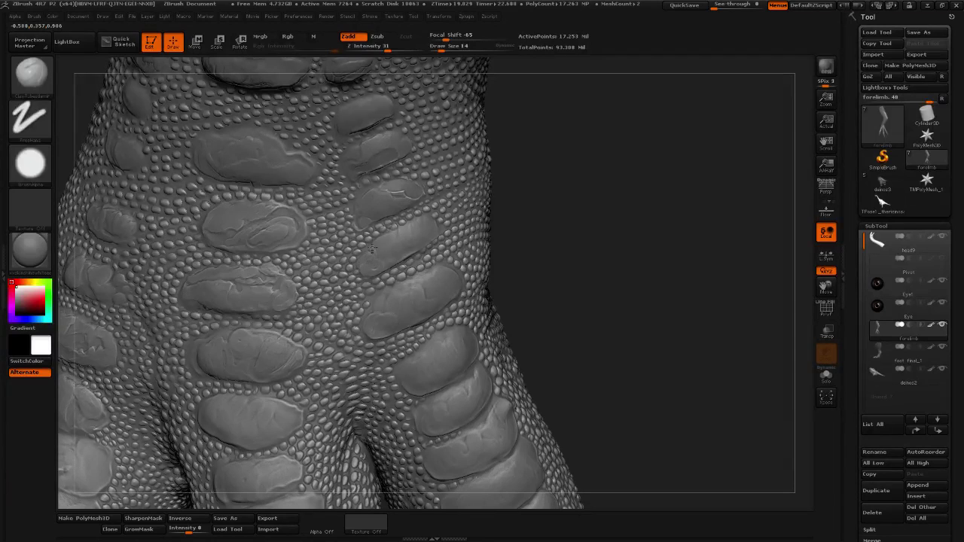
drag(485, 239, 600, 226)
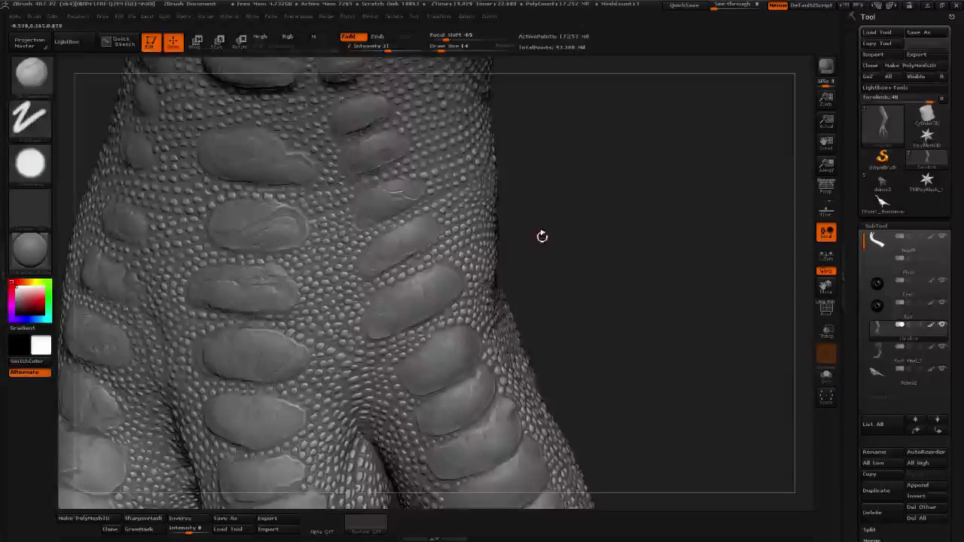
drag(542, 237, 387, 259)
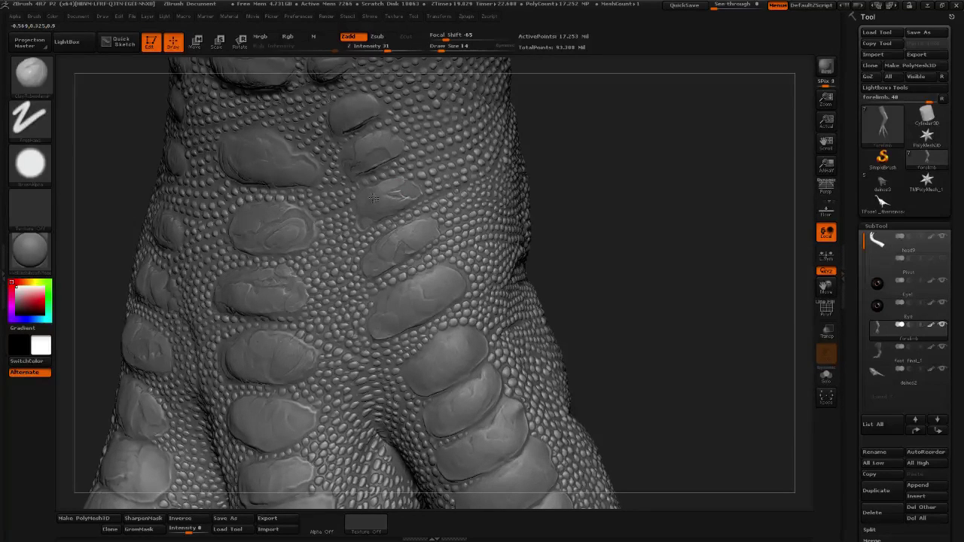
drag(394, 205, 385, 194)
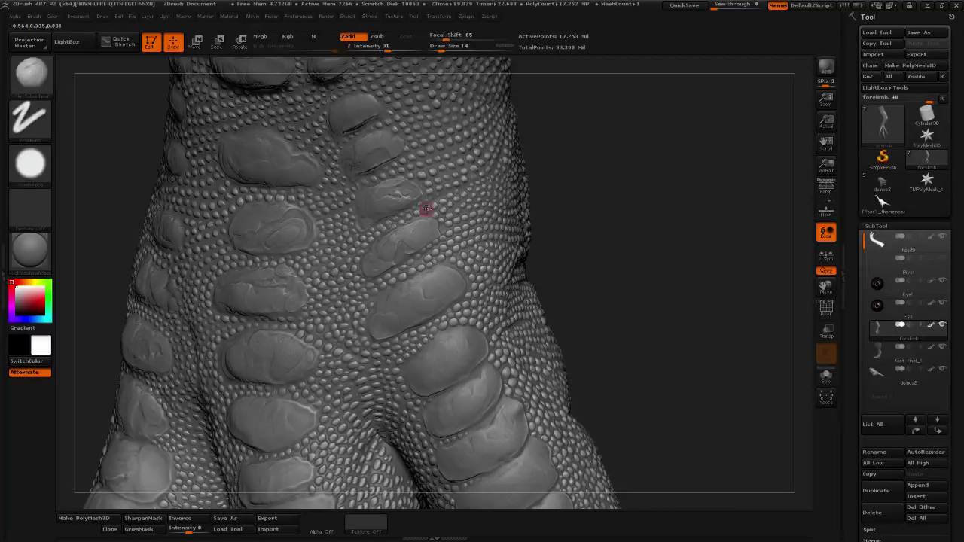
mouse_move(641, 155)
mouse_down()
mouse_move(660, 144)
mouse_move(520, 198)
mouse_move(257, 228)
mouse_up()
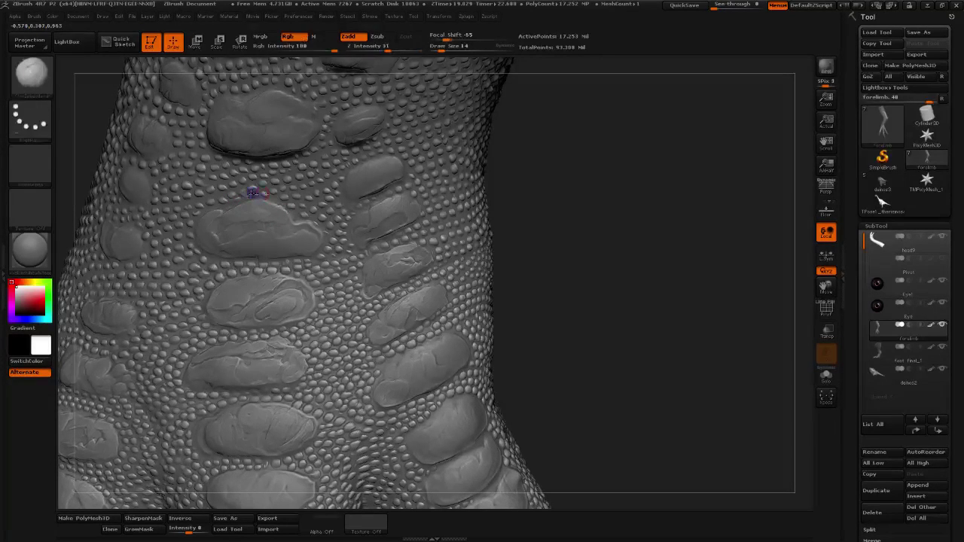
Smooth the skin above the lobed scale in the hand's central row and add diagonal cracks to the swirled oval below it.
shift+drag(251, 192, 253, 188)
drag(577, 215, 610, 210)
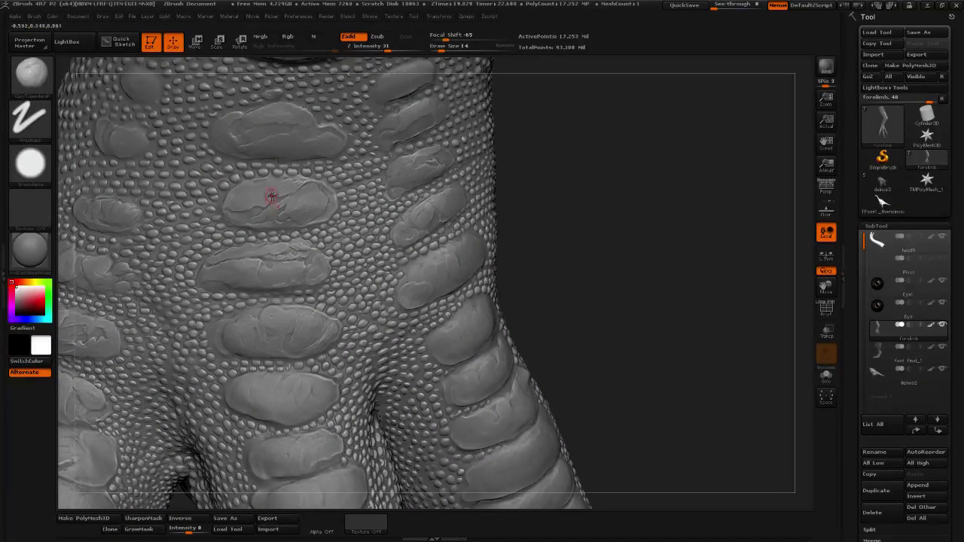
drag(271, 196, 259, 207)
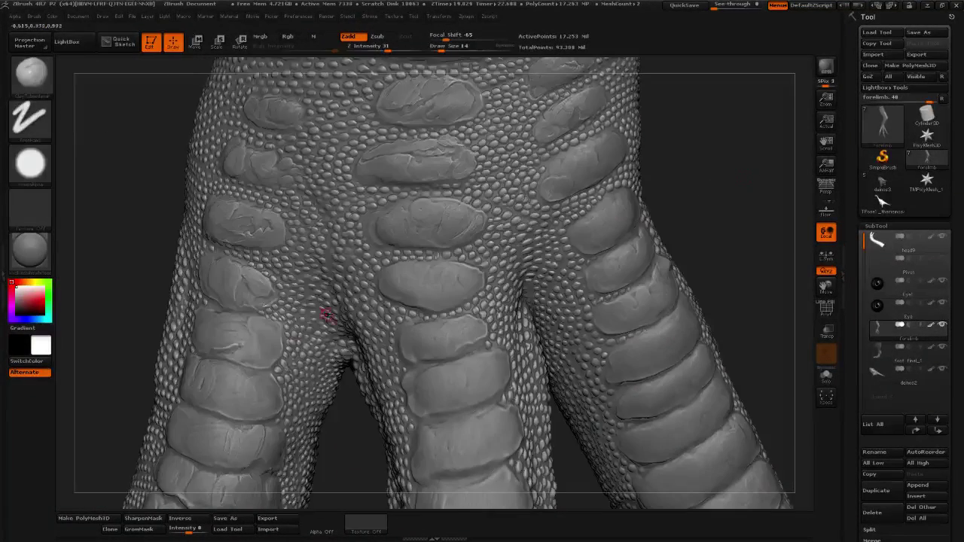
Sculpt vertical cracks and fine wrinkles into the wide scales on the upper part of the outer finger.
mouse_move(235, 355)
mouse_down()
mouse_move(242, 330)
mouse_move(215, 348)
mouse_move(243, 324)
mouse_move(243, 351)
mouse_move(269, 360)
mouse_up()
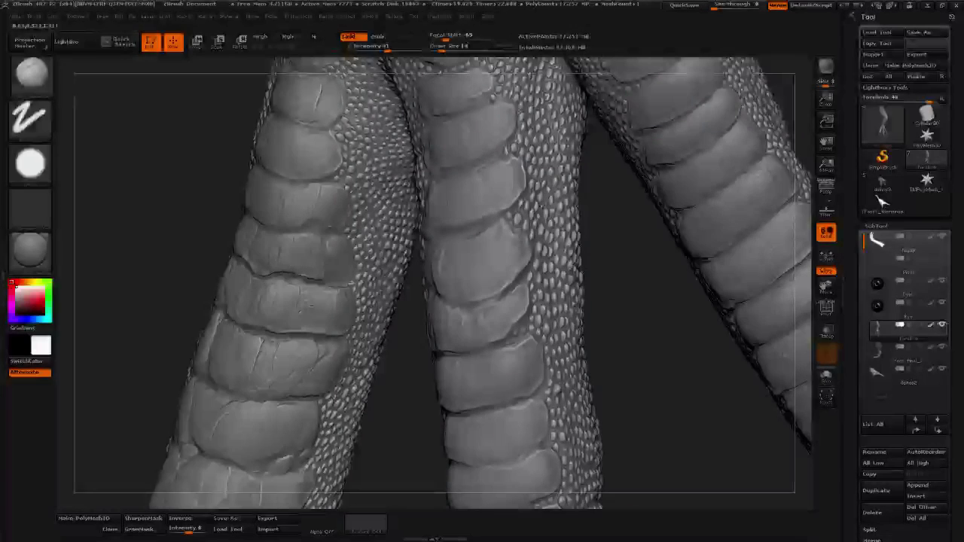
drag(149, 312, 166, 404)
drag(416, 422, 315, 156)
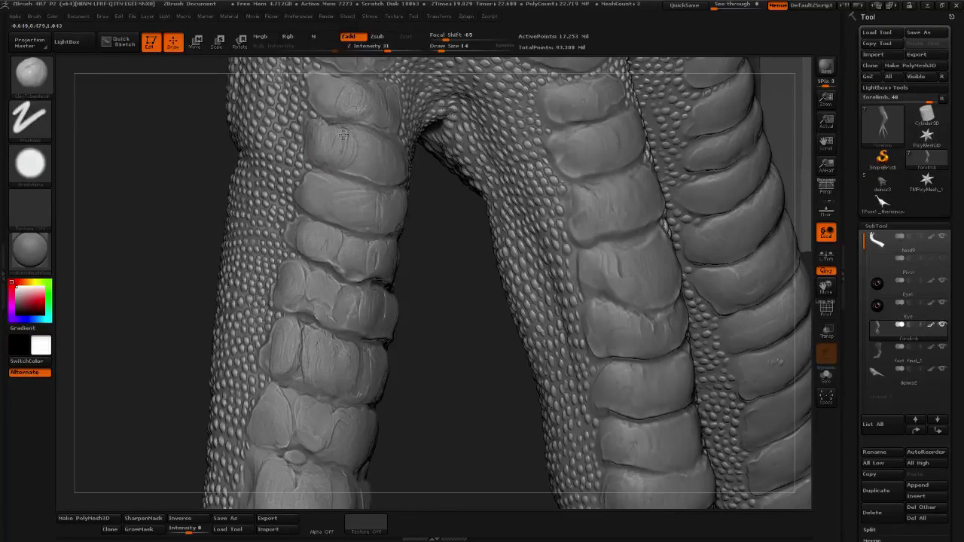
mouse_move(455, 242)
mouse_down()
mouse_move(454, 289)
mouse_move(334, 223)
mouse_up()
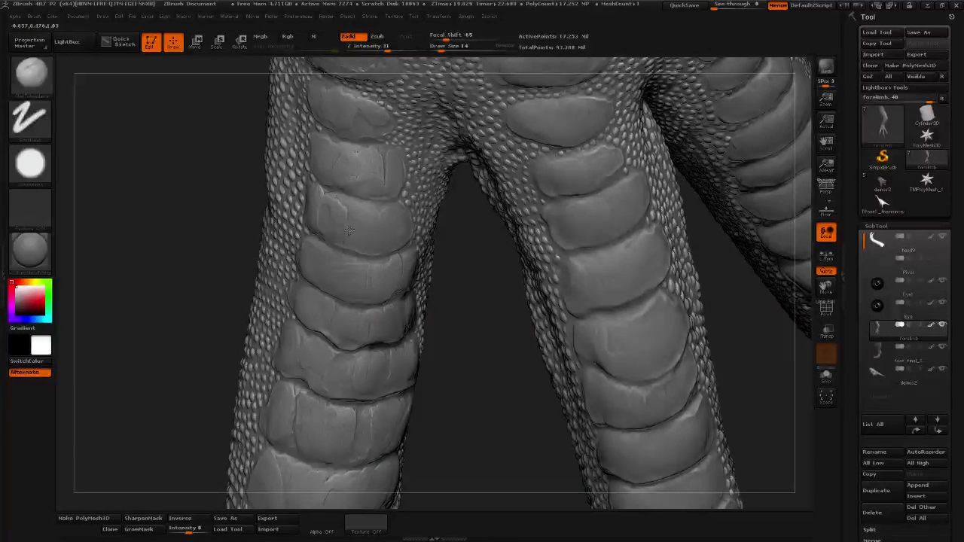
drag(347, 207, 352, 223)
alt+drag(460, 267, 442, 351)
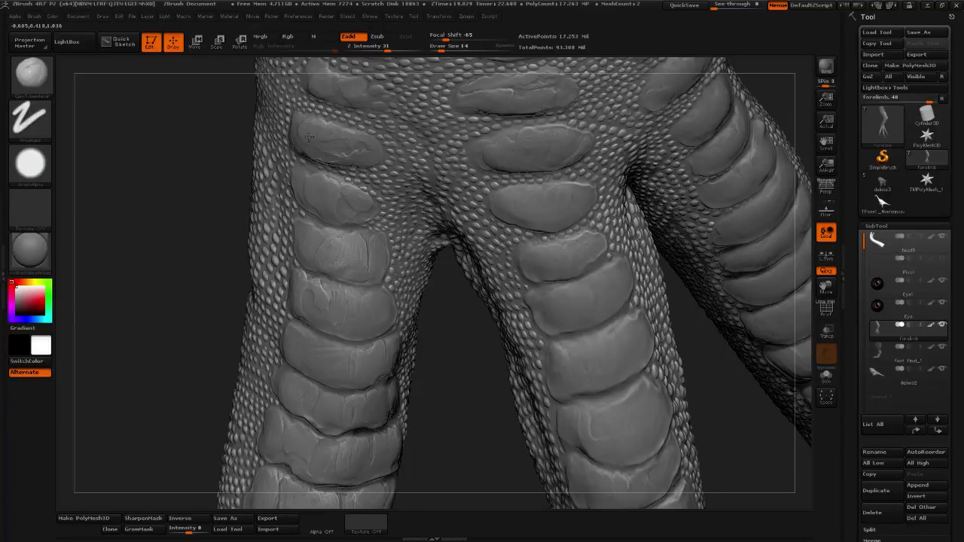
Carve lengthwise cracks and surface creases into the large scales near the outer finger's claw.
drag(196, 374, 420, 315)
drag(526, 326, 442, 260)
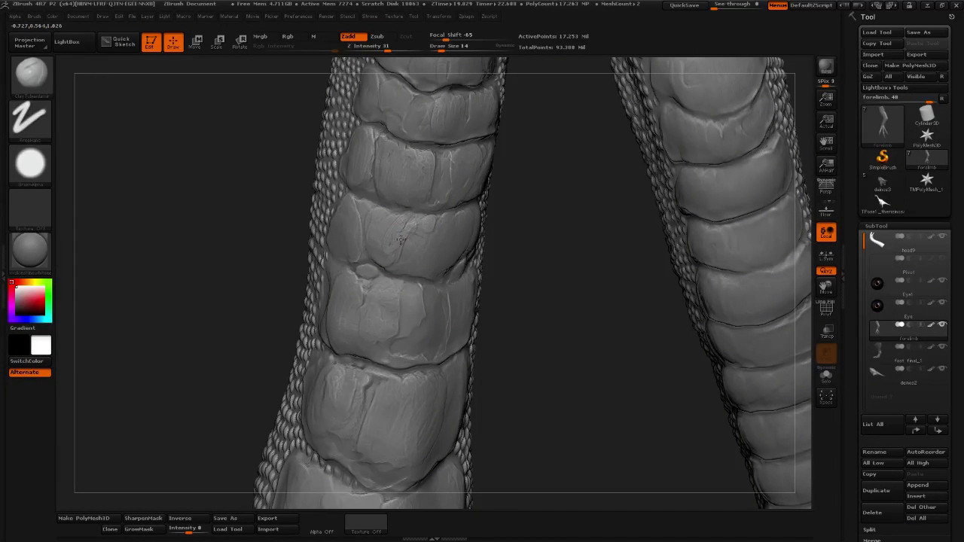
mouse_move(560, 267)
mouse_down()
mouse_move(521, 323)
mouse_move(534, 312)
mouse_up()
mouse_move(527, 370)
mouse_down()
mouse_move(527, 311)
mouse_move(517, 301)
mouse_up()
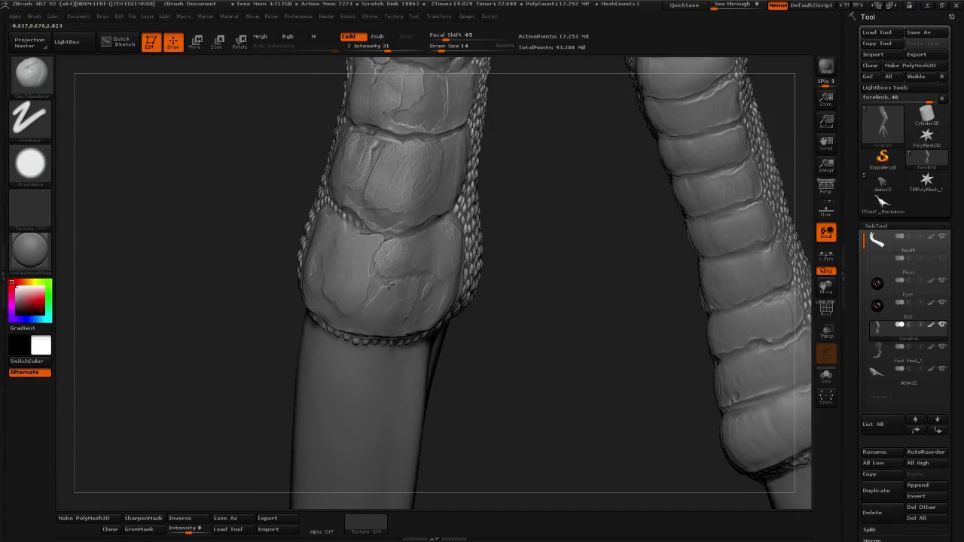
drag(426, 312, 455, 386)
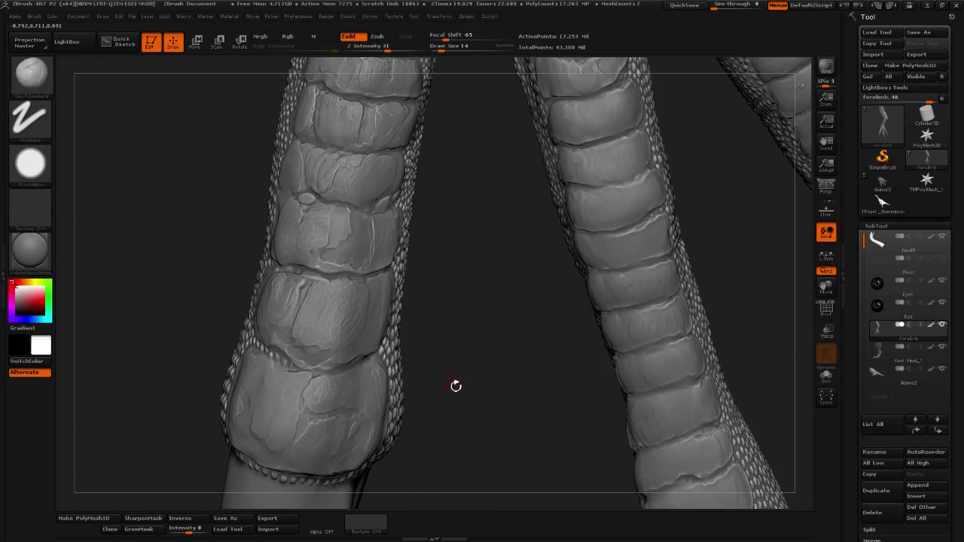
Sculpt curved cracks into the large bulging scale on the middle finger.
drag(514, 318, 497, 347)
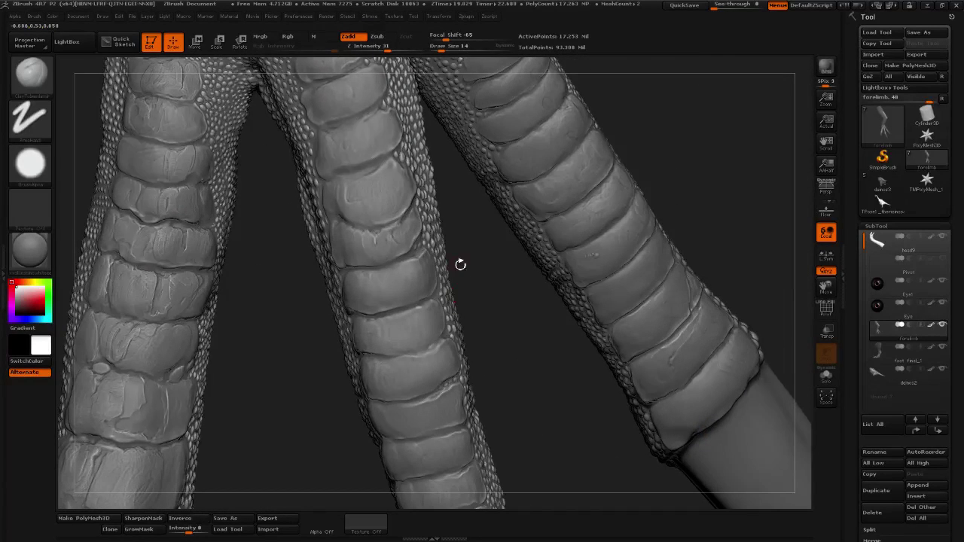
drag(500, 276, 399, 282)
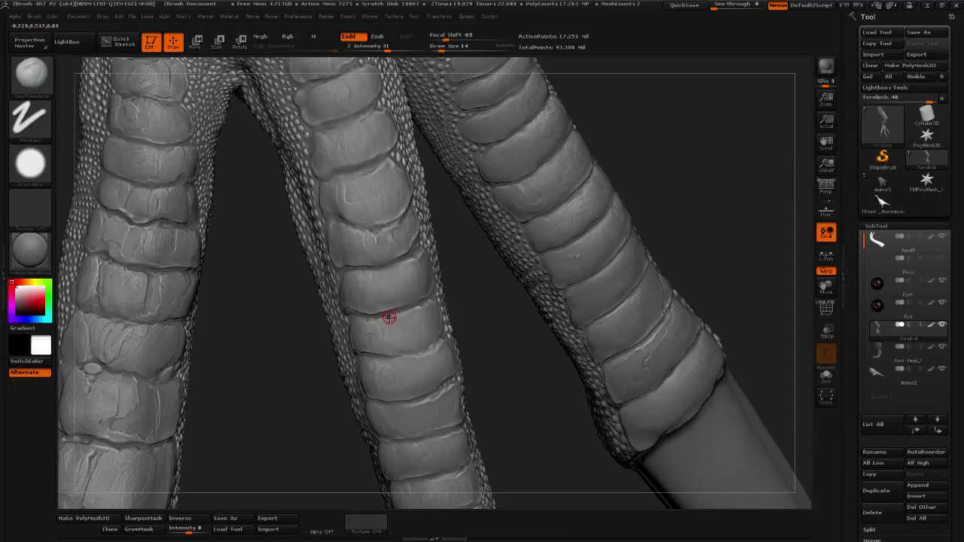
drag(299, 306, 349, 295)
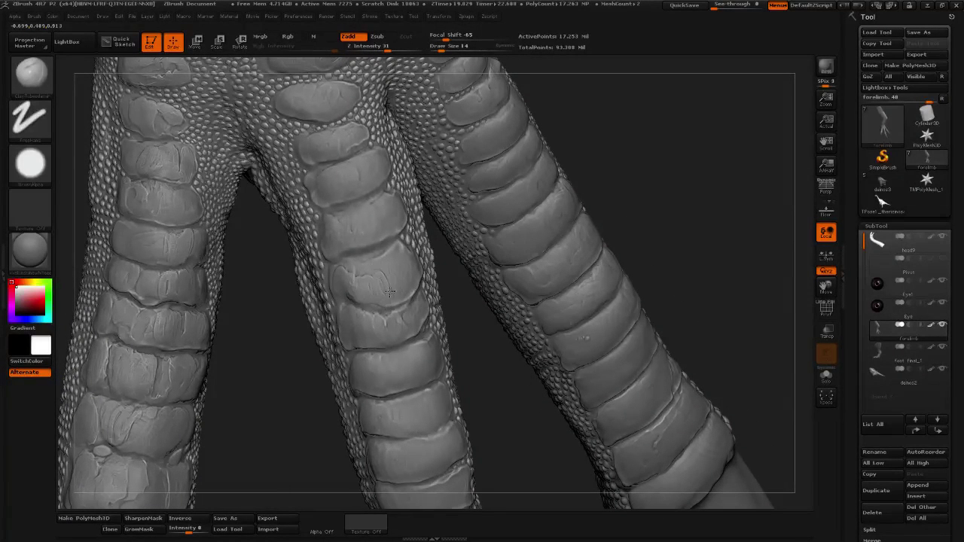
mouse_move(389, 288)
mouse_down()
mouse_move(387, 266)
mouse_move(402, 287)
mouse_up()
drag(607, 482, 542, 482)
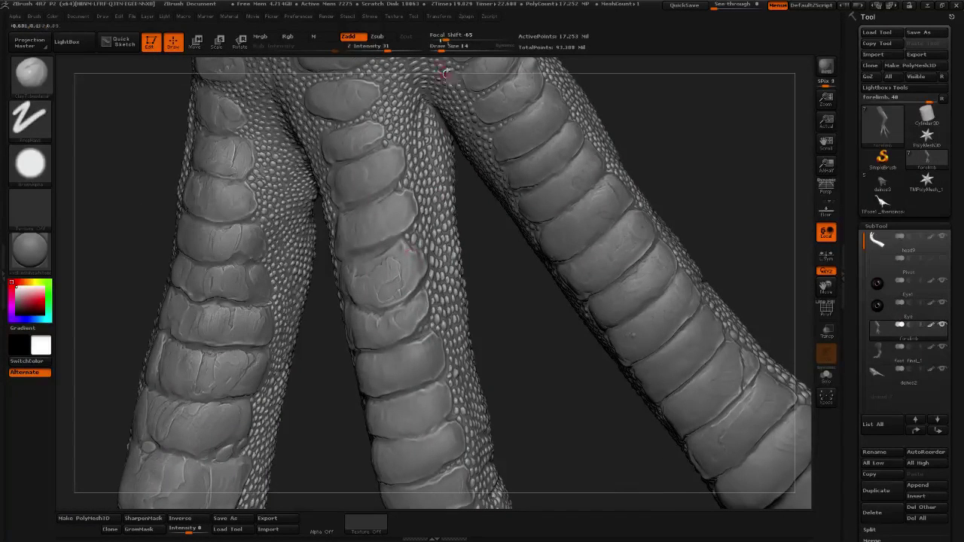
Set the brush draw size to 17 and Z intensity to 26, and continue the cracks along the bulging scale's lower edge.
click(443, 49)
click(384, 49)
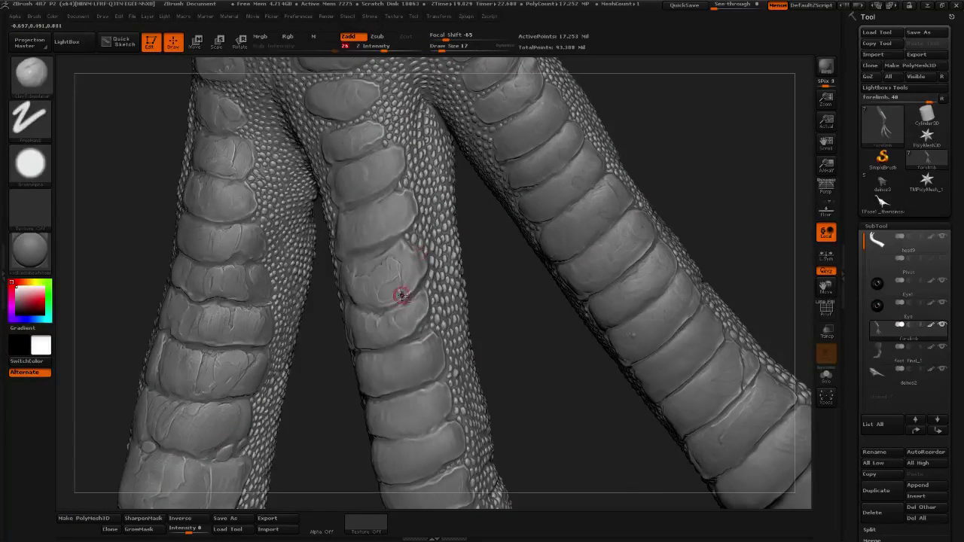
drag(401, 296, 384, 303)
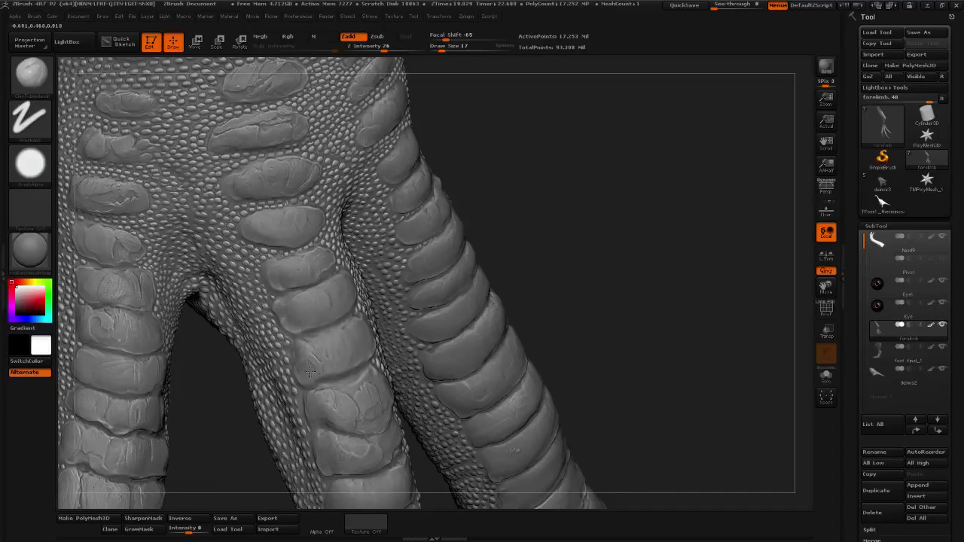
Carve forked cracks into the two middle-finger scales above the bulging one and soften the strokes with smoothing.
mouse_move(305, 358)
mouse_down()
mouse_move(337, 370)
mouse_move(315, 346)
mouse_move(323, 343)
mouse_move(343, 370)
mouse_move(320, 353)
mouse_move(351, 361)
mouse_move(351, 351)
mouse_move(351, 364)
mouse_up()
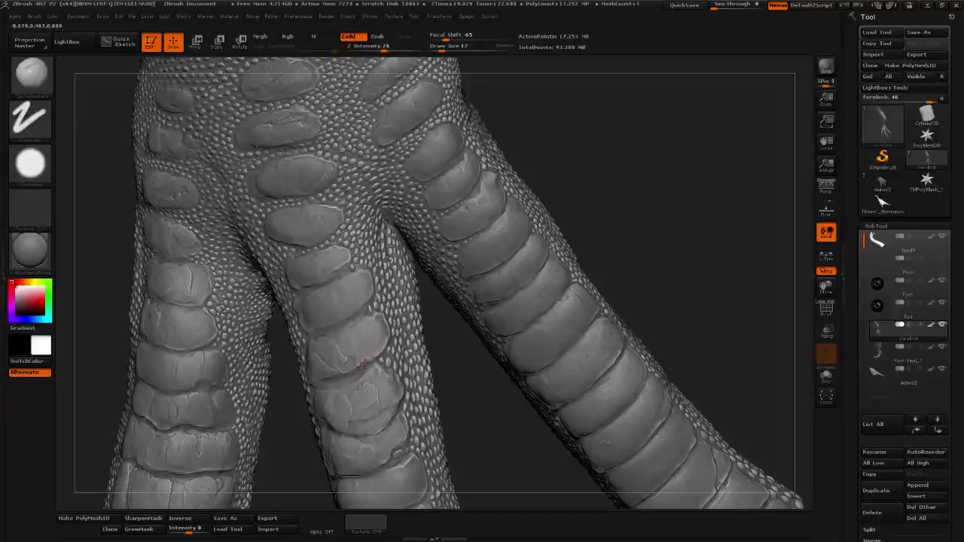
mouse_move(352, 374)
mouse_down()
mouse_move(378, 364)
mouse_move(372, 375)
mouse_up()
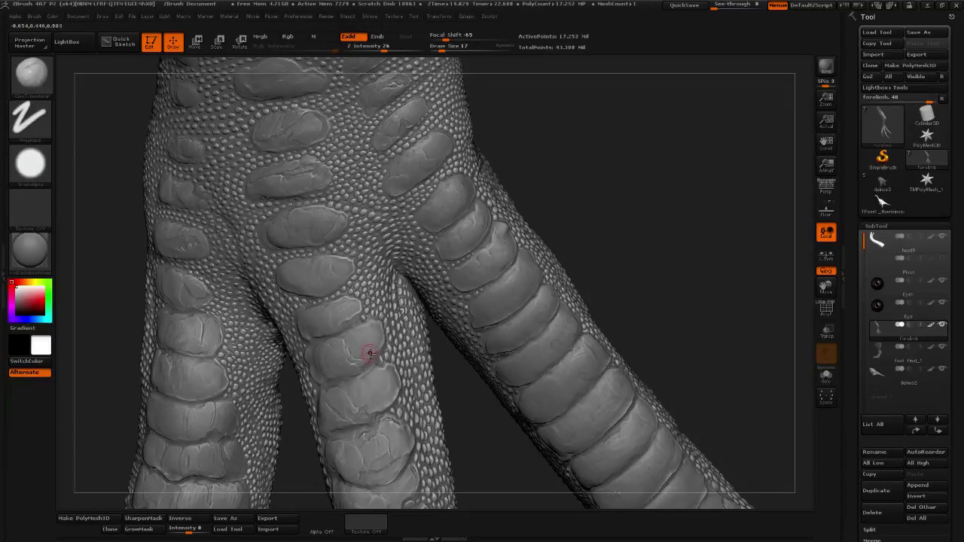
drag(345, 354, 364, 370)
shift+drag(387, 387, 374, 396)
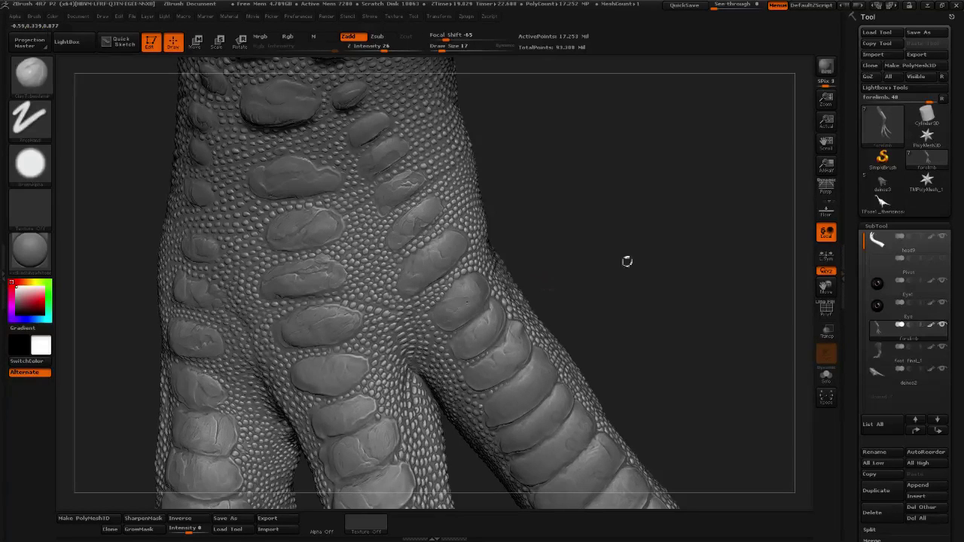
Sculpt rounded folds and cracks into the first two scales at the base of the inner finger.
alt+drag(626, 261, 566, 300)
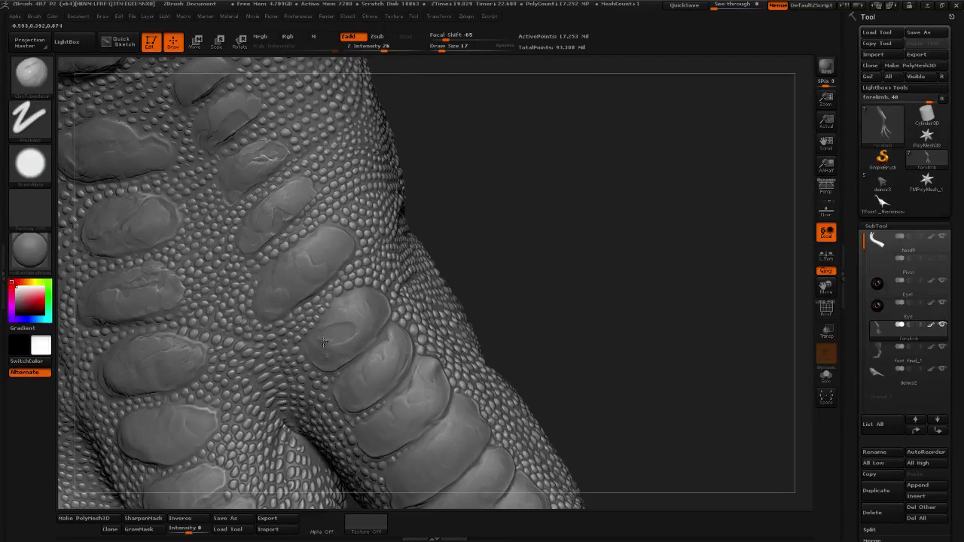
mouse_move(577, 269)
mouse_down()
mouse_move(366, 316)
mouse_move(365, 332)
mouse_up()
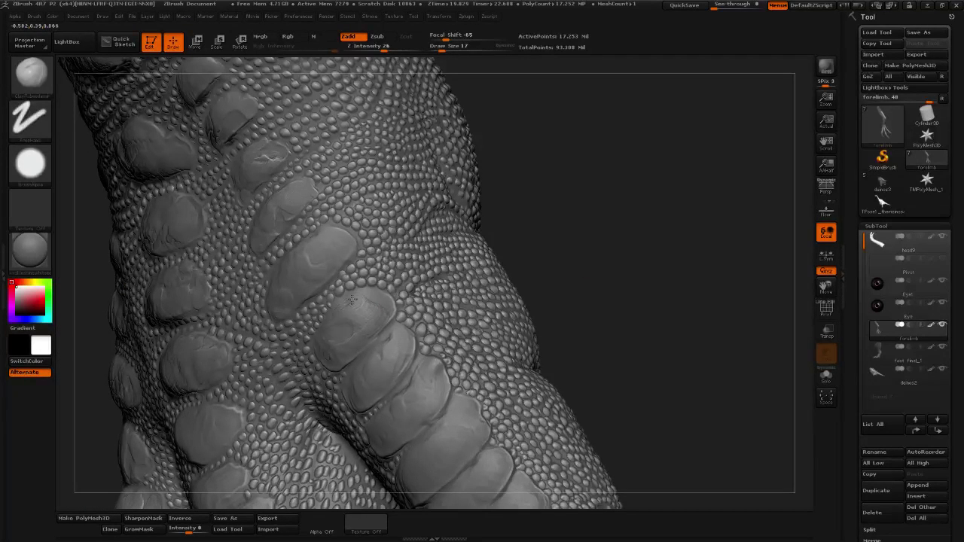
right_drag(328, 327, 375, 310)
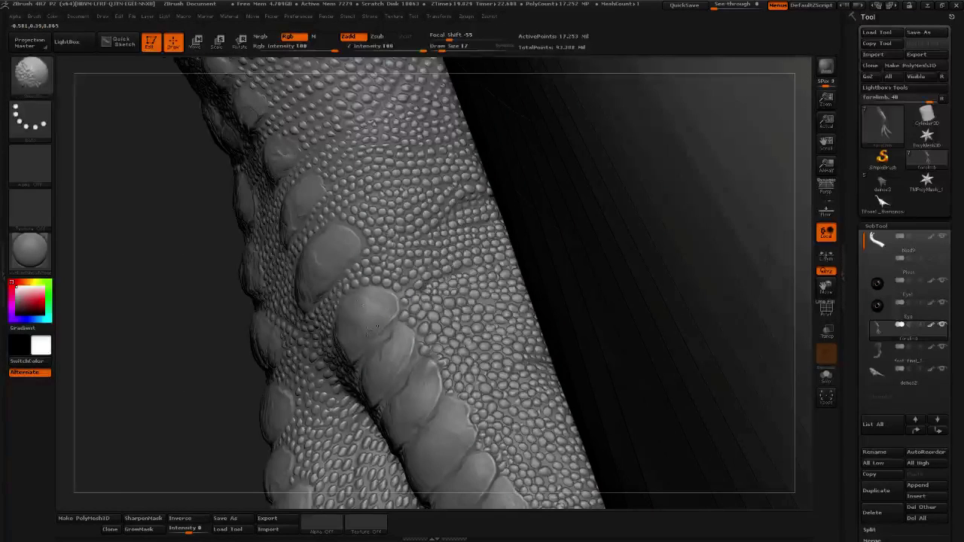
mouse_move(367, 299)
mouse_down()
mouse_move(386, 319)
mouse_move(395, 308)
mouse_move(370, 296)
mouse_up()
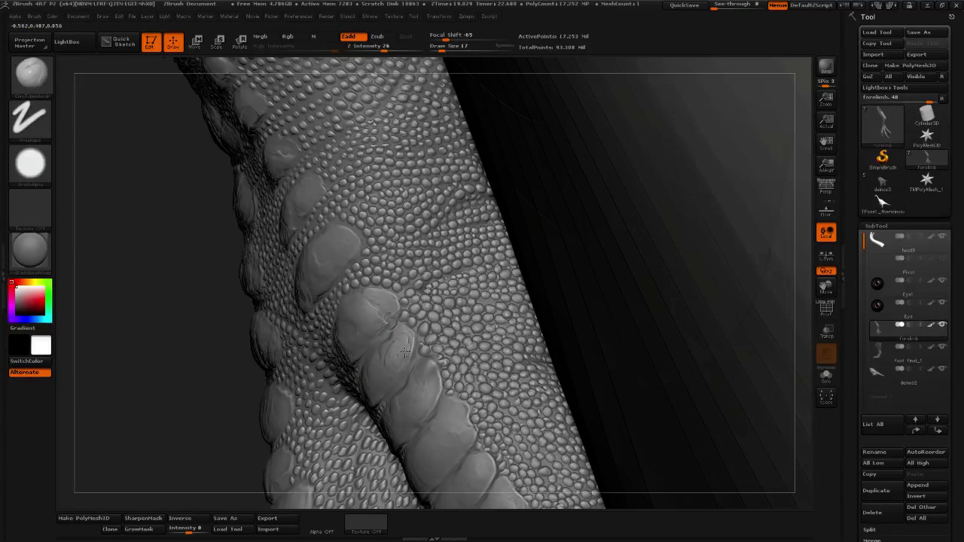
drag(168, 417, 317, 361)
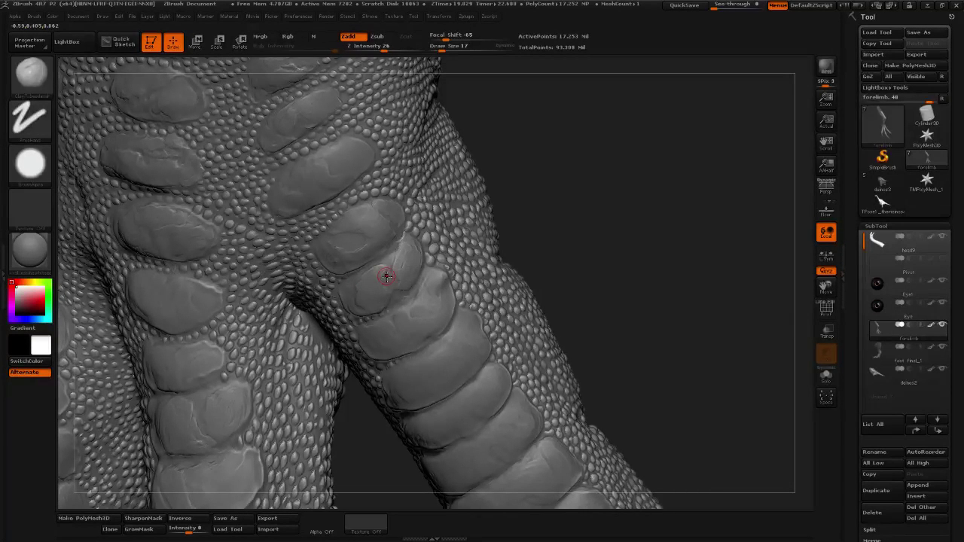
drag(603, 268, 612, 244)
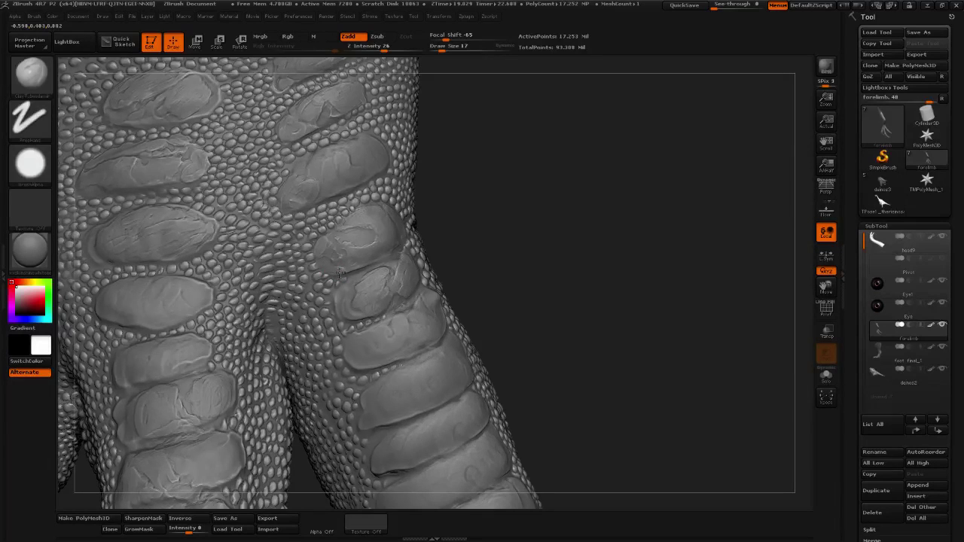
Carve curling cracks into the lowest slanted scale above the inner finger and smooth the skin below it.
drag(523, 166, 275, 269)
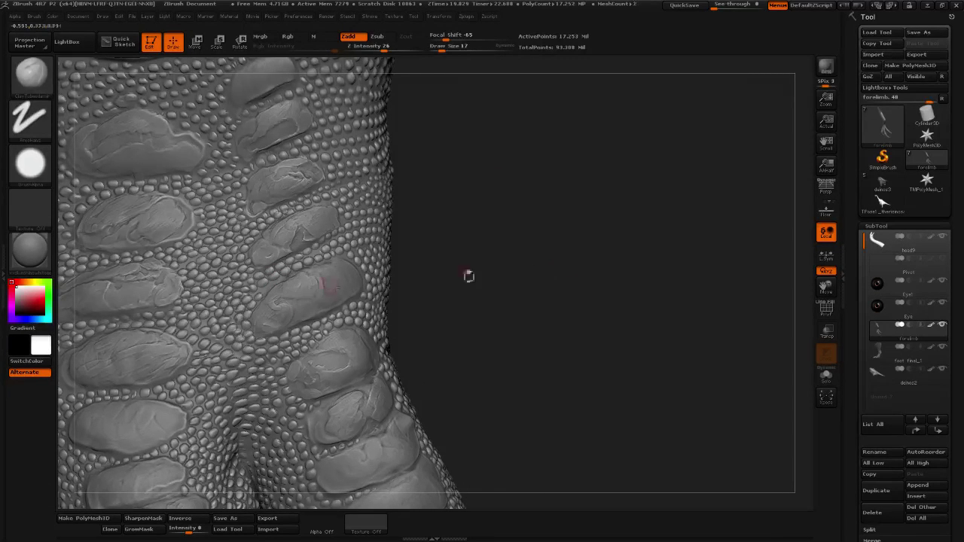
mouse_move(469, 276)
mouse_down()
mouse_move(366, 287)
mouse_move(338, 277)
mouse_move(348, 261)
mouse_move(369, 288)
mouse_up()
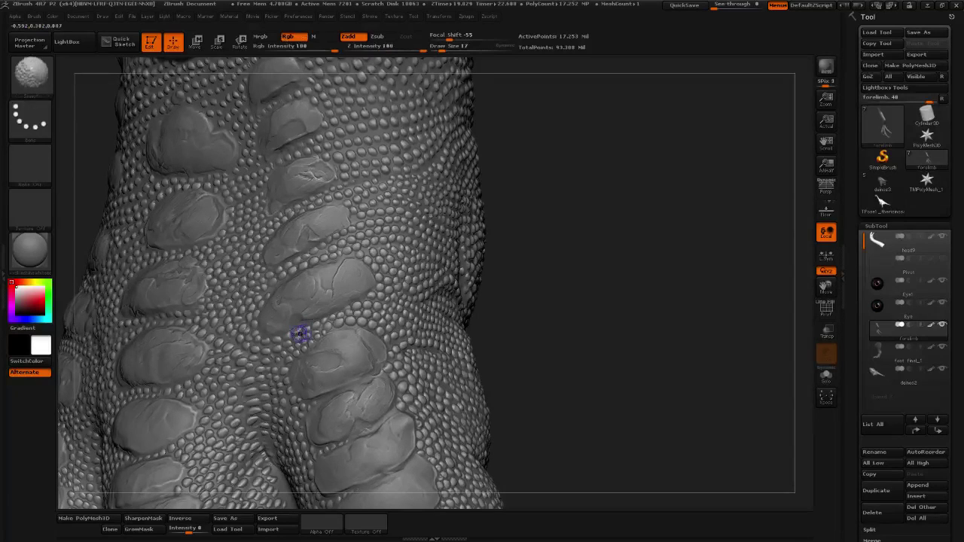
shift+drag(302, 334, 305, 328)
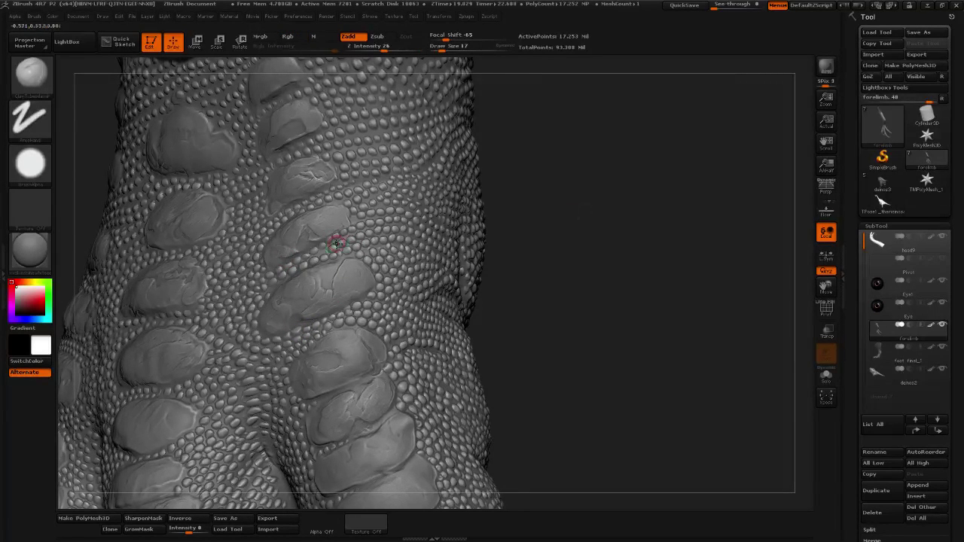
Sculpt diagonal cracks and ridges across the fourth large oval scale in the hand's central row.
mouse_move(527, 286)
mouse_down()
mouse_move(537, 289)
mouse_move(573, 237)
mouse_move(315, 226)
mouse_up()
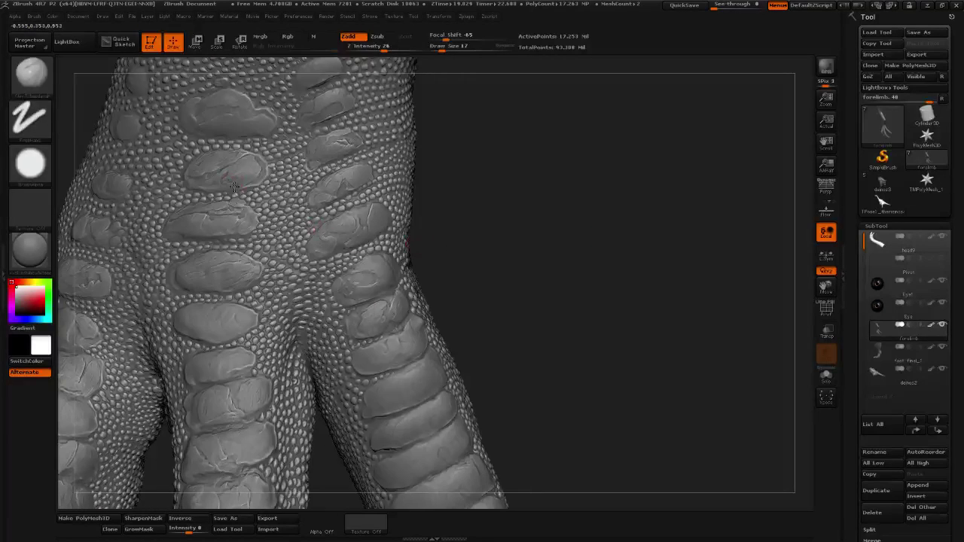
mouse_move(593, 267)
mouse_down()
mouse_move(494, 314)
mouse_move(479, 266)
mouse_move(592, 233)
mouse_move(560, 208)
mouse_move(348, 241)
mouse_up()
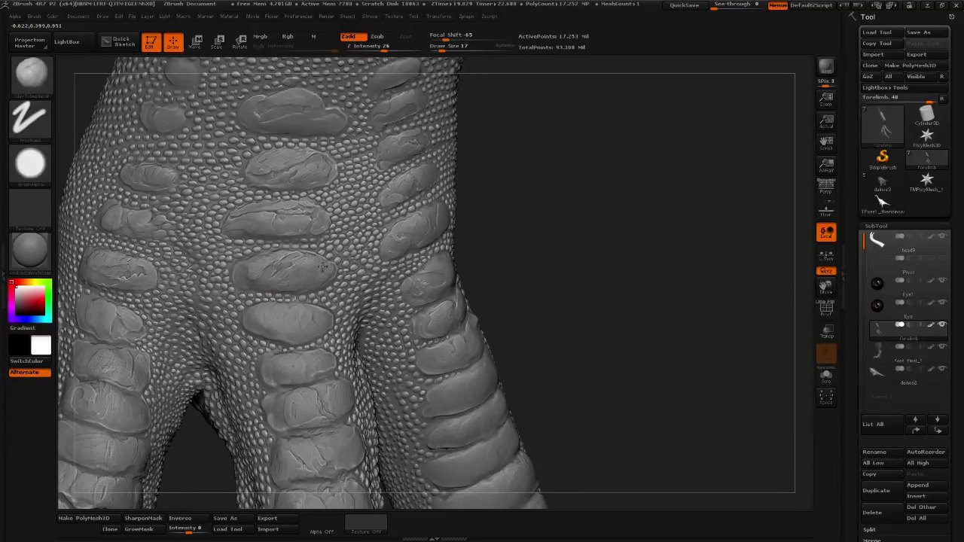
alt+drag(517, 271, 503, 231)
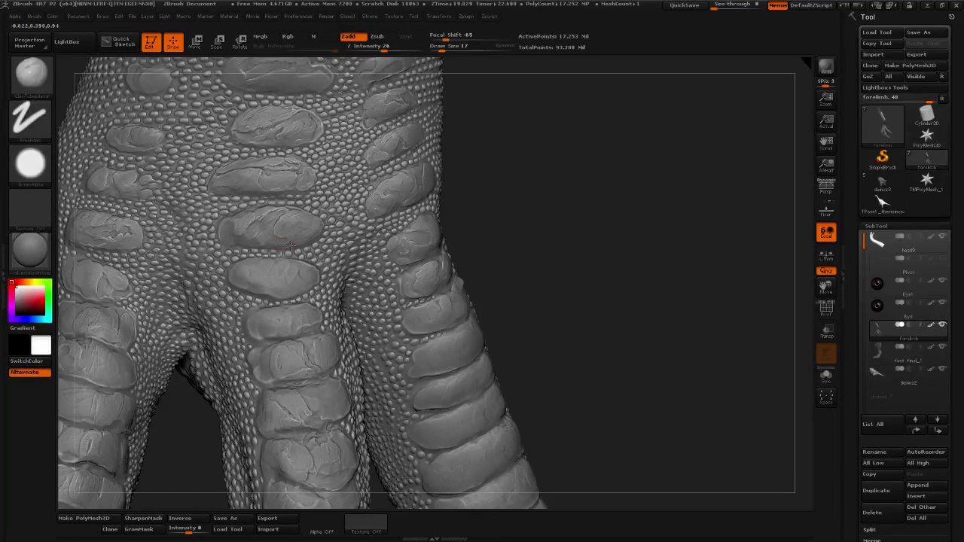
Carve branching cracks into the lowest oval scale of the hand's central row and the first middle-finger scale below it.
alt+drag(630, 225, 596, 195)
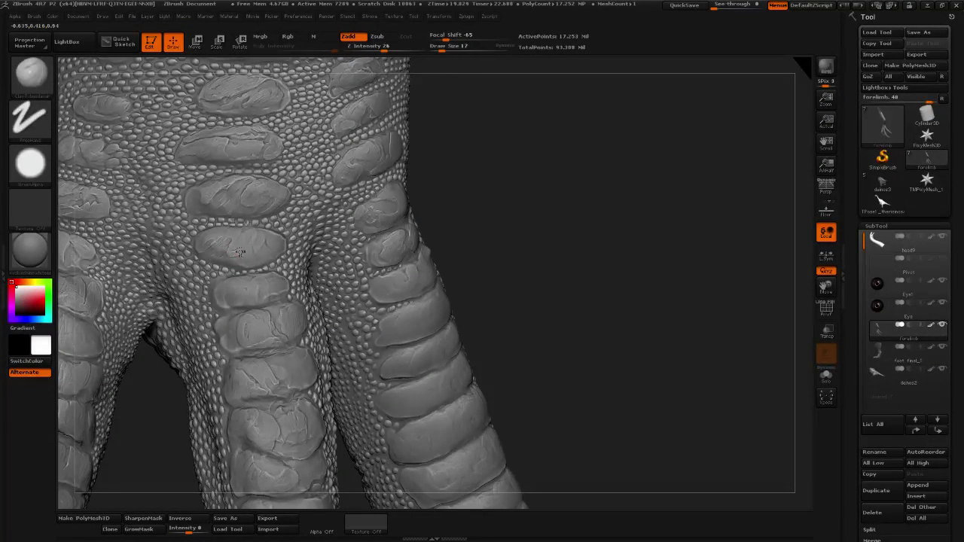
drag(476, 208, 516, 205)
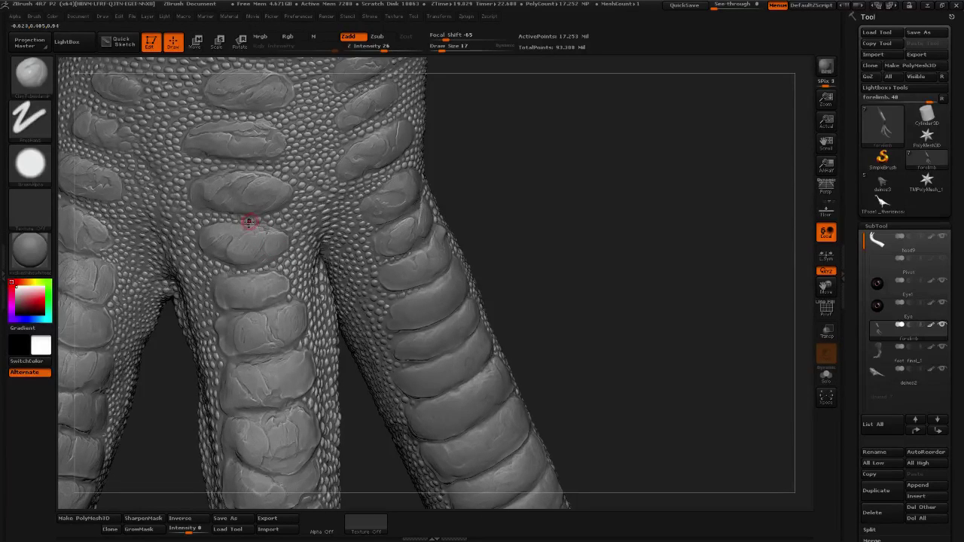
drag(561, 234, 375, 241)
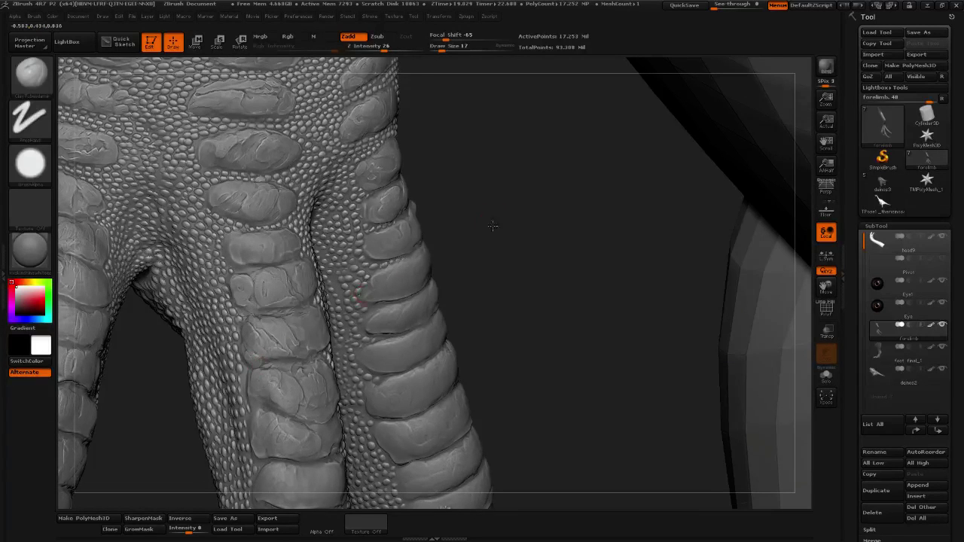
drag(493, 226, 215, 318)
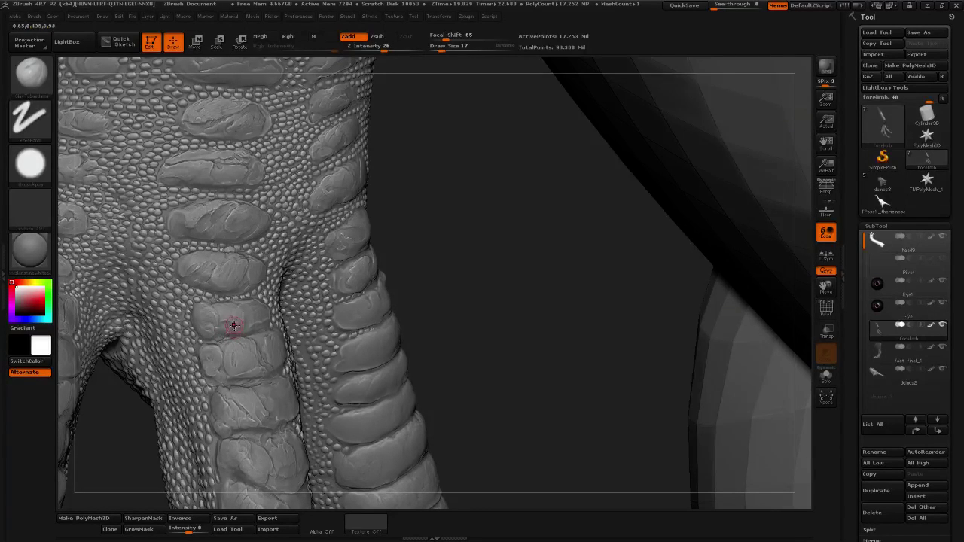
drag(416, 289, 545, 233)
Sculpt vertical cracks into the middle-finger scale just below the bulging pair and soften its edges with smoothing.
alt+drag(582, 333, 589, 107)
drag(350, 382, 319, 268)
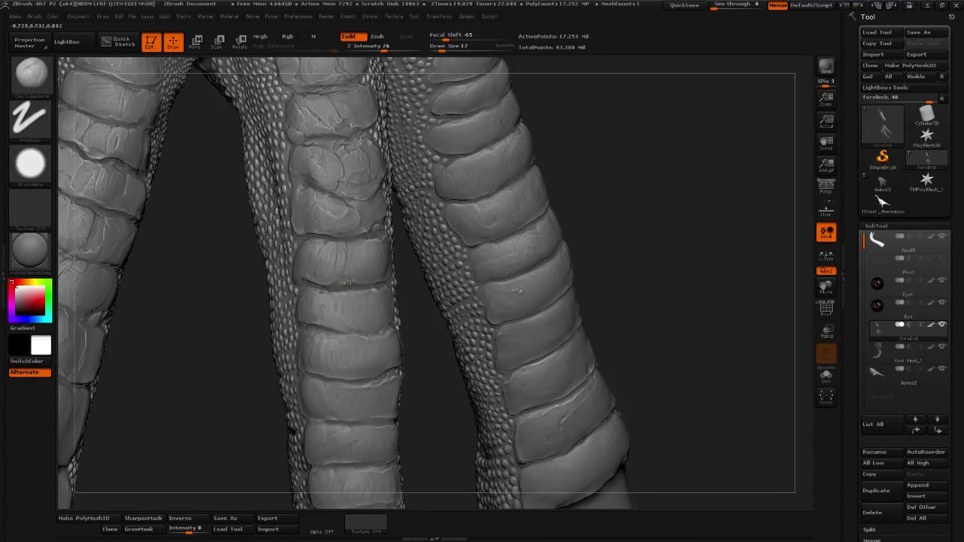
mouse_move(349, 267)
mouse_down()
mouse_move(345, 248)
mouse_move(344, 276)
mouse_up()
key(shift)
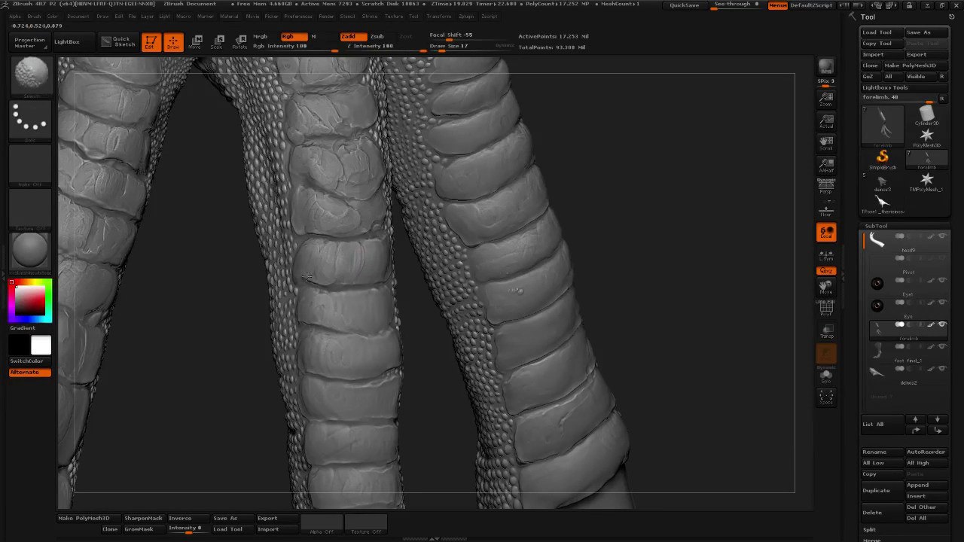
drag(402, 278, 353, 277)
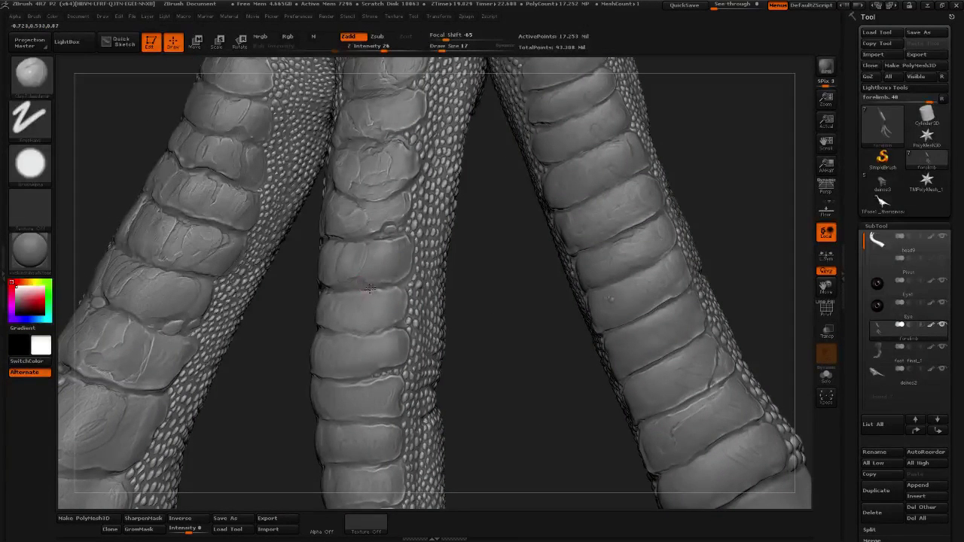
drag(351, 287, 357, 284)
drag(390, 250, 380, 271)
Touch up the bulging middle-finger scale's side edge and smooth the scale edges near the finger's base.
mouse_move(493, 260)
mouse_down()
mouse_move(357, 268)
mouse_move(379, 246)
mouse_move(375, 230)
mouse_move(387, 227)
mouse_up()
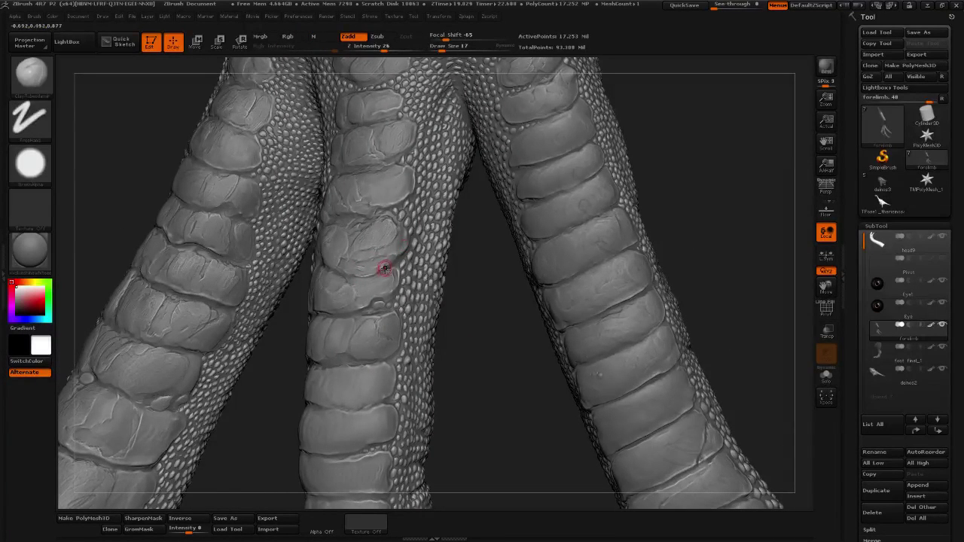
mouse_move(486, 269)
mouse_down()
mouse_move(378, 238)
mouse_move(391, 229)
mouse_up()
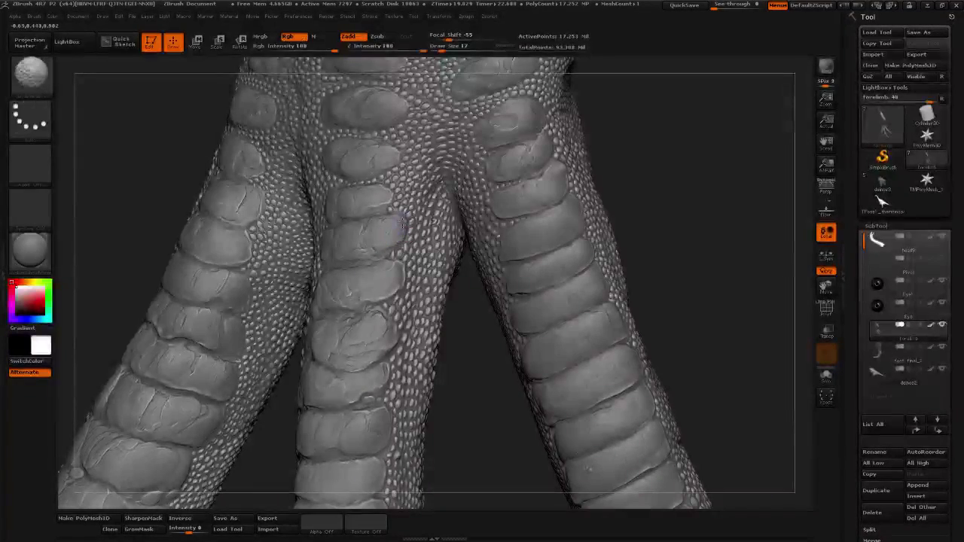
mouse_move(673, 206)
alt+mouse_down()
mouse_move(673, 248)
mouse_move(706, 132)
alt+mouse_up()
Sculpt cracks across the large middle-finger scale bordering the claw and shape a rounded lump at its side.
alt+drag(734, 73, 362, 365)
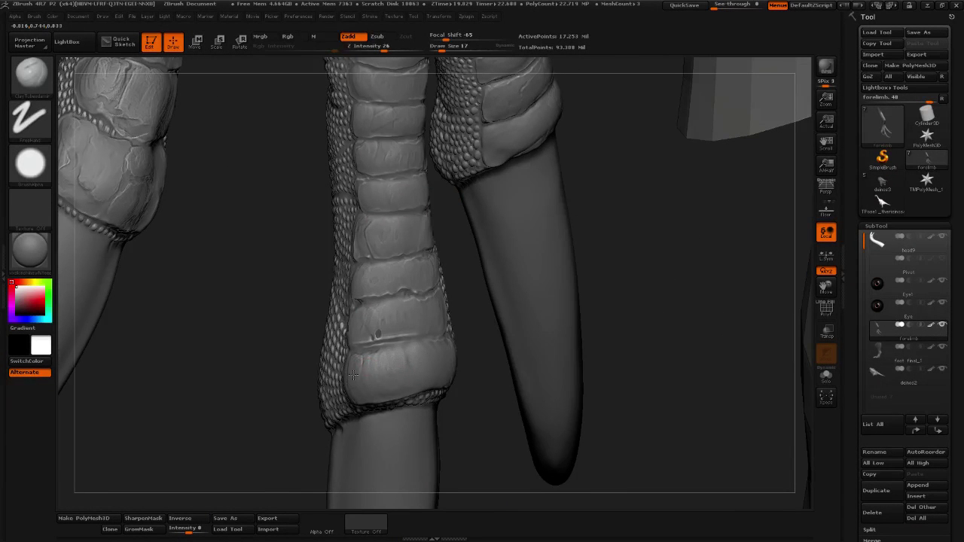
drag(369, 367, 389, 370)
drag(395, 363, 399, 350)
drag(624, 350, 434, 356)
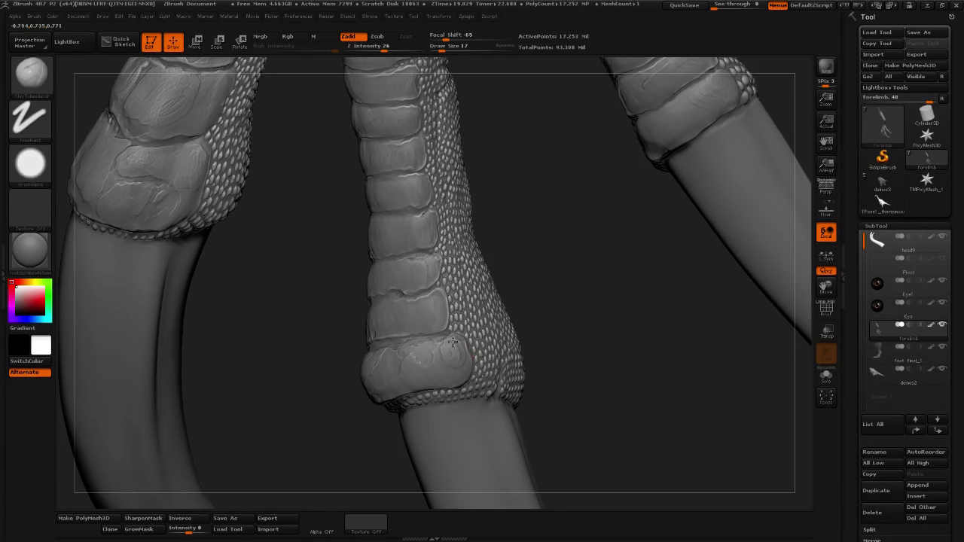
mouse_move(453, 343)
mouse_down()
mouse_move(457, 376)
mouse_move(438, 353)
mouse_move(459, 373)
mouse_up()
drag(519, 362, 469, 385)
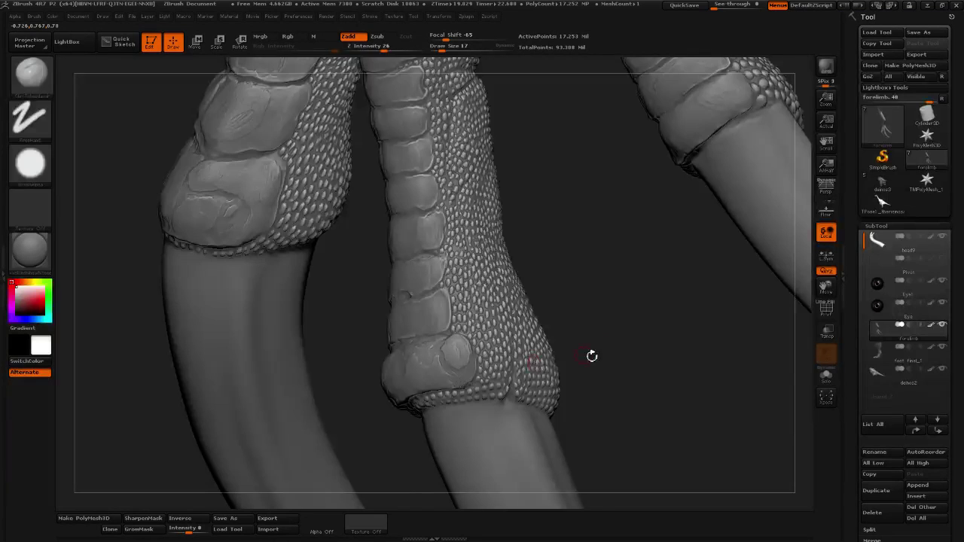
drag(592, 355, 463, 383)
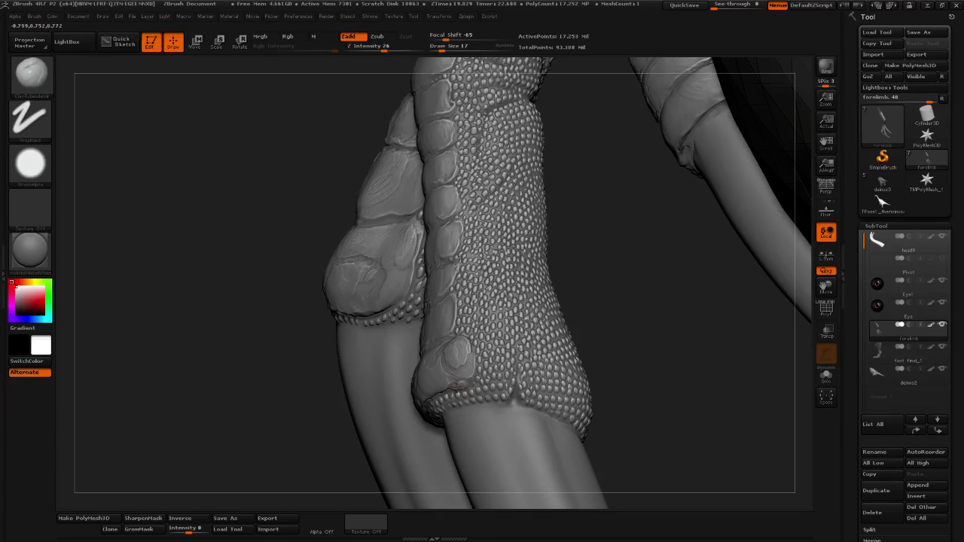
Carve forked cracks and rounded folds into the second middle-finger scale above the claw and soften the strokes.
drag(602, 334, 580, 305)
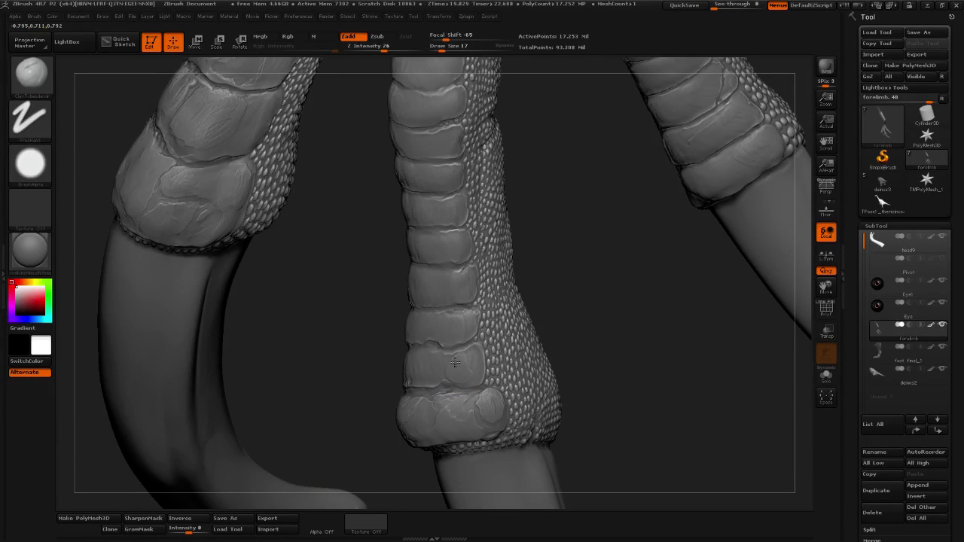
drag(587, 335, 633, 335)
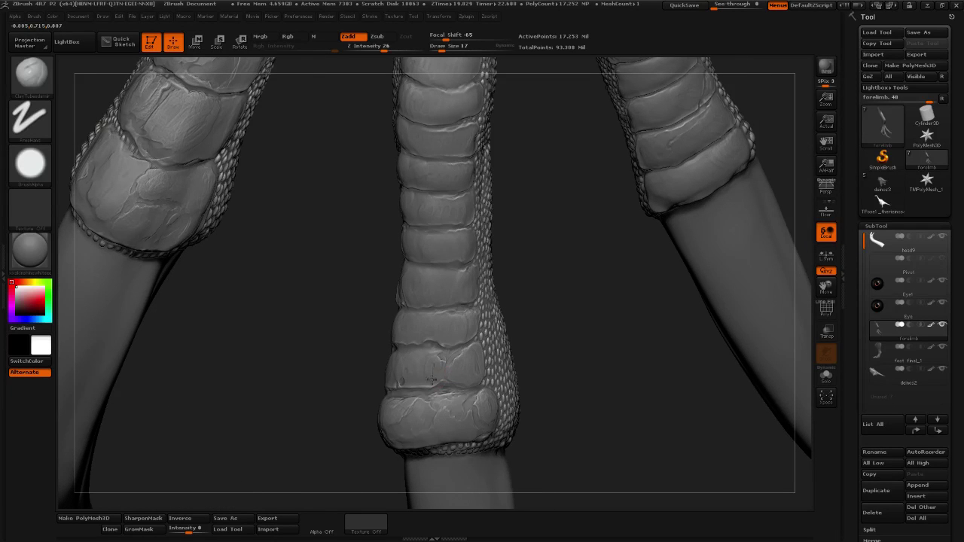
drag(579, 366, 429, 381)
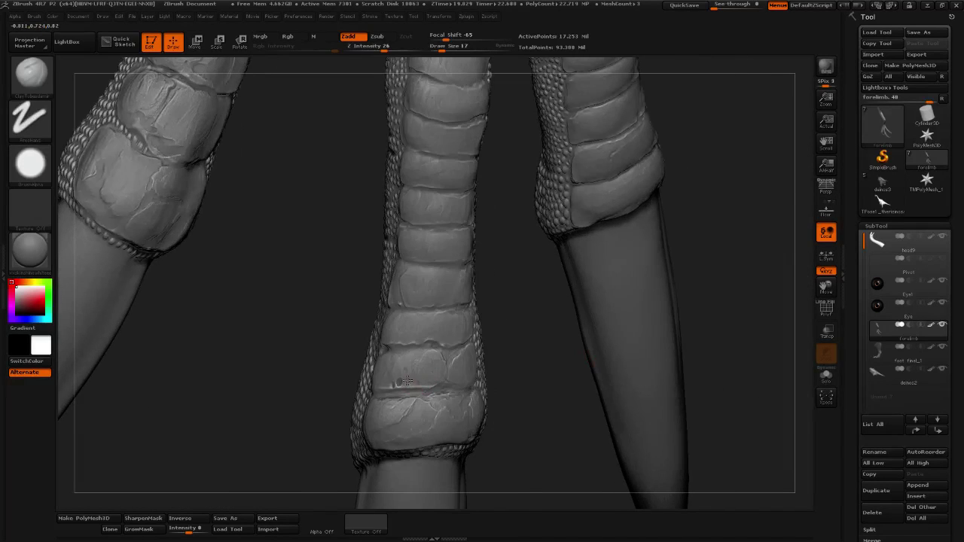
drag(521, 359, 410, 365)
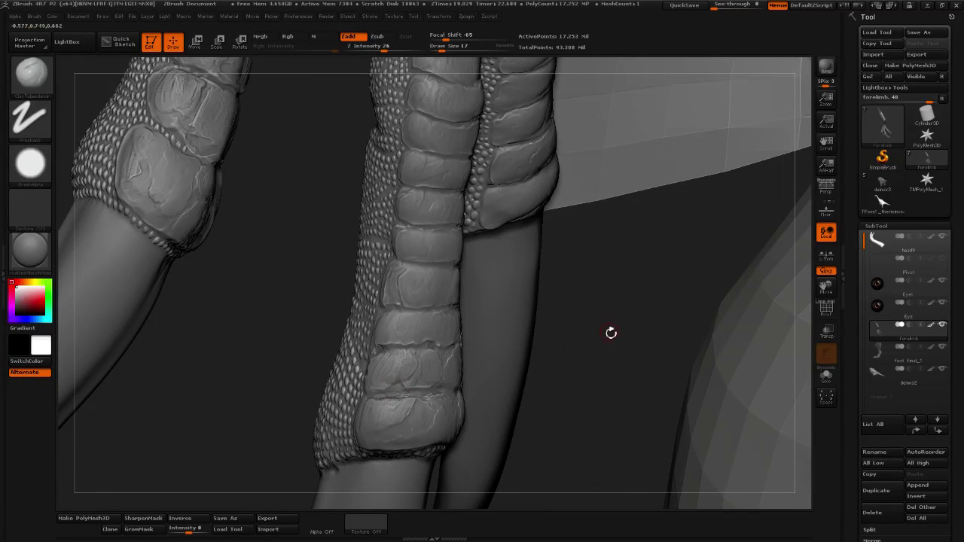
drag(611, 311, 403, 413)
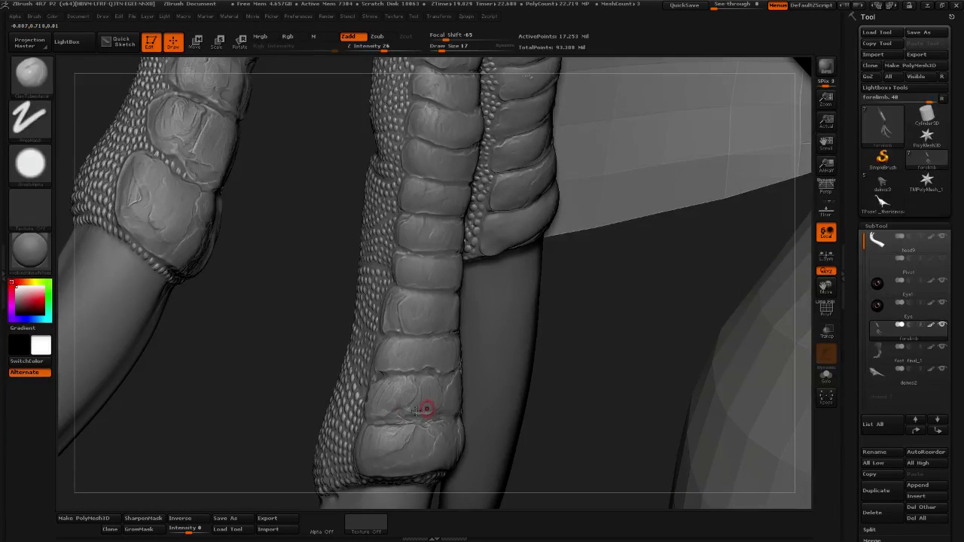
drag(517, 362, 418, 419)
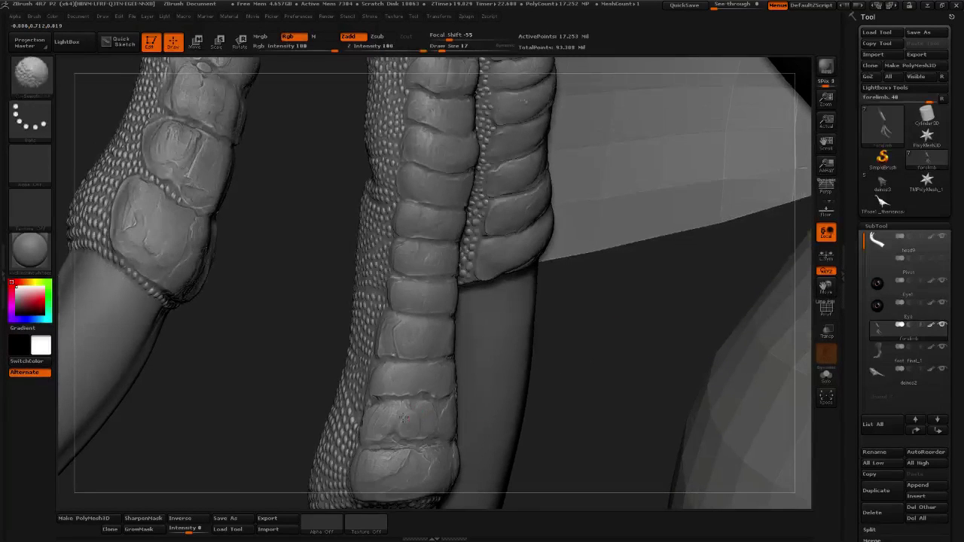
Sculpt curved creases and cracks into the third and fourth middle-finger scales above the claw.
drag(394, 385, 383, 370)
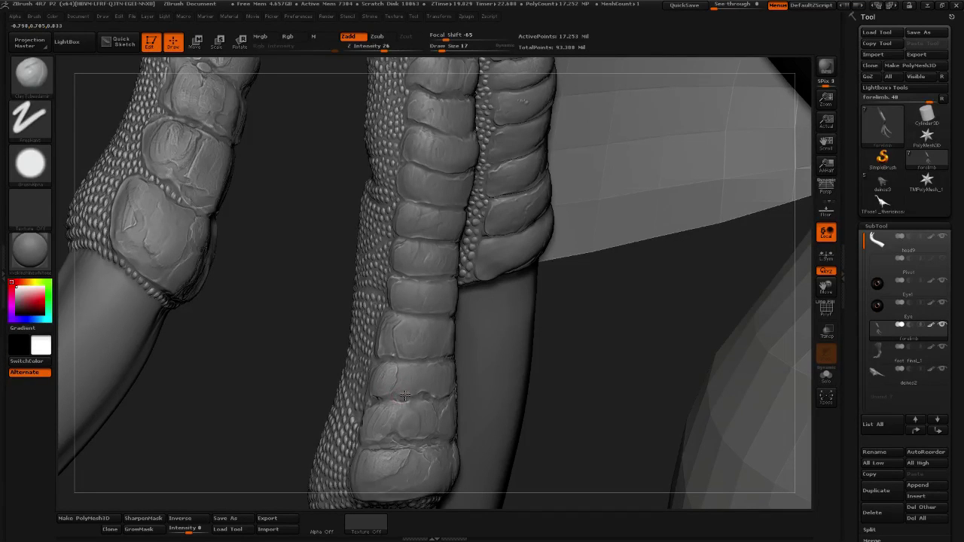
drag(553, 366, 433, 372)
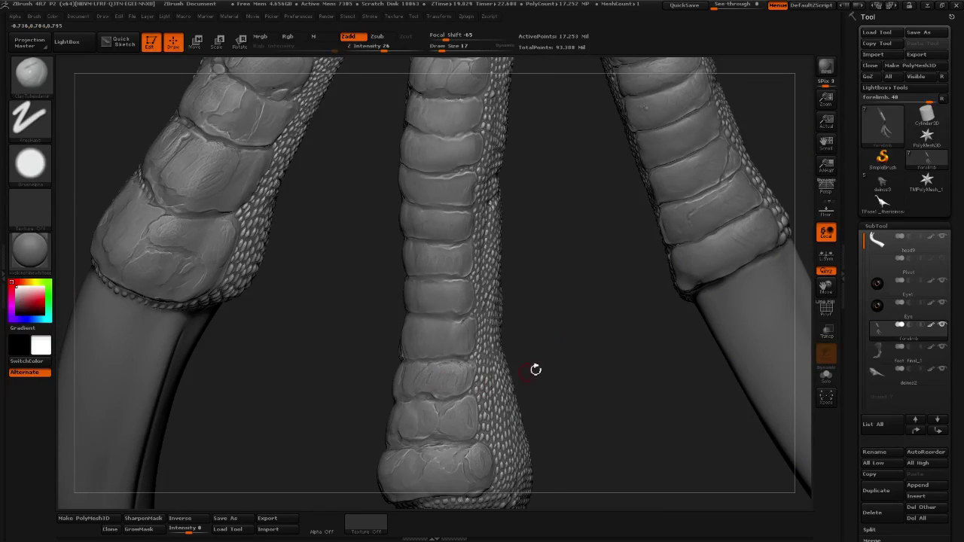
mouse_move(535, 370)
mouse_down()
mouse_move(582, 400)
mouse_move(544, 398)
mouse_up()
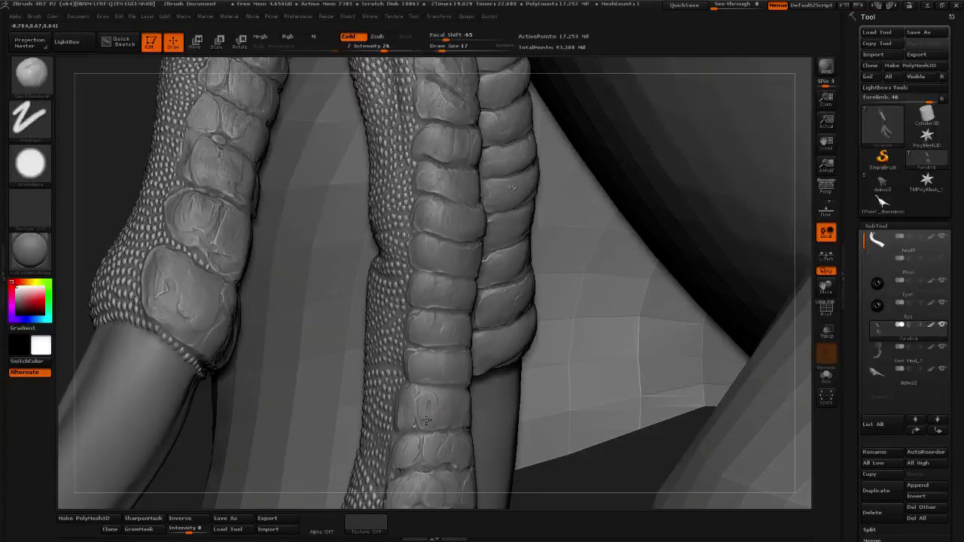
drag(609, 478, 456, 409)
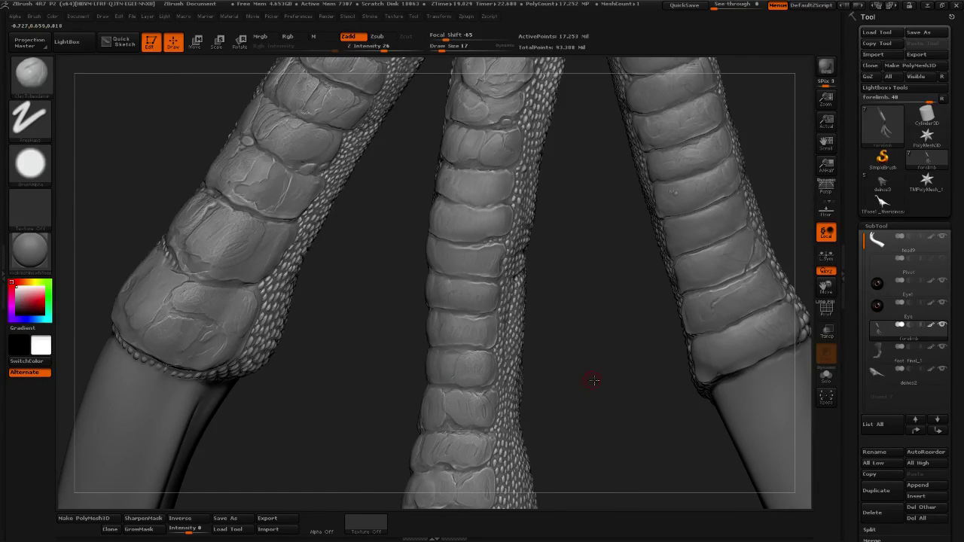
Carve vertical cracks into the fifth and sixth middle-finger scales above the claw, working around their sides.
drag(593, 380, 452, 372)
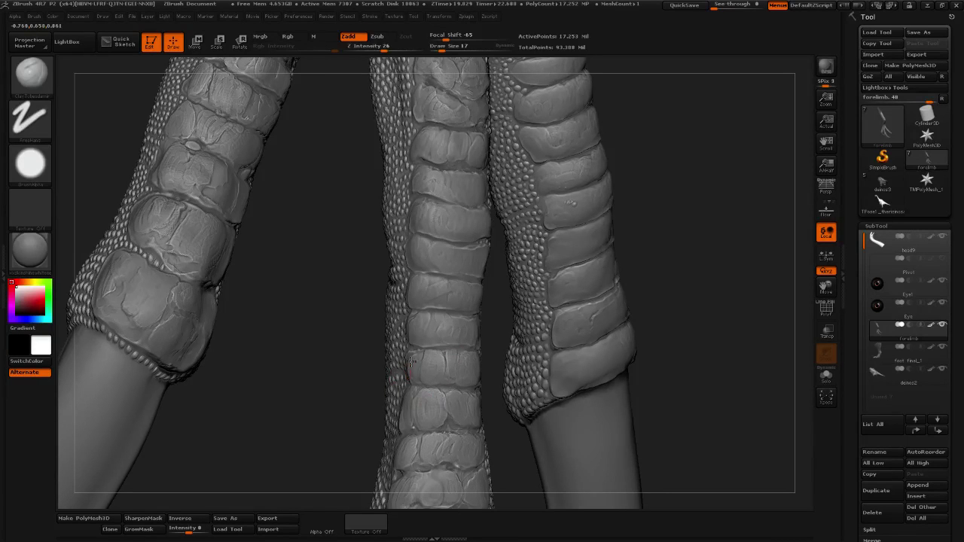
alt+drag(654, 307, 620, 383)
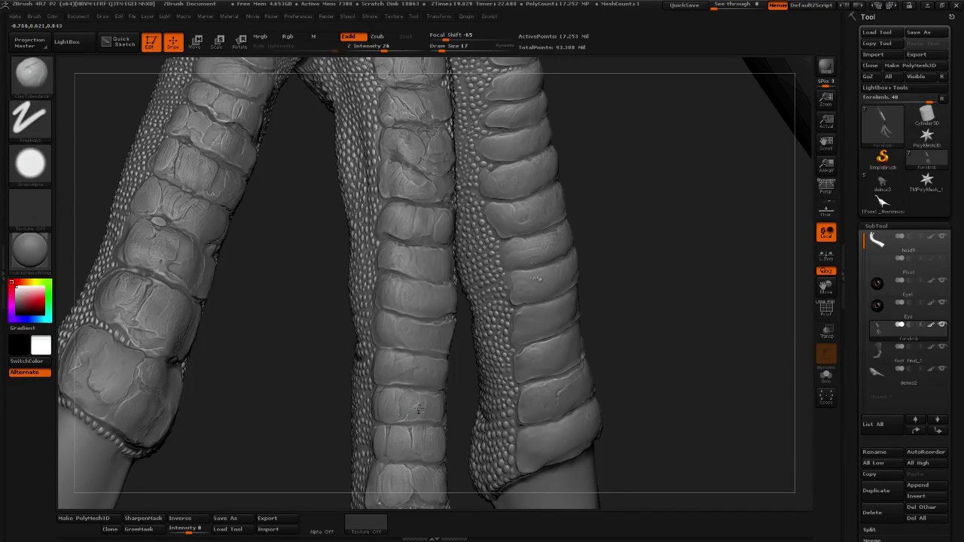
drag(661, 350, 456, 410)
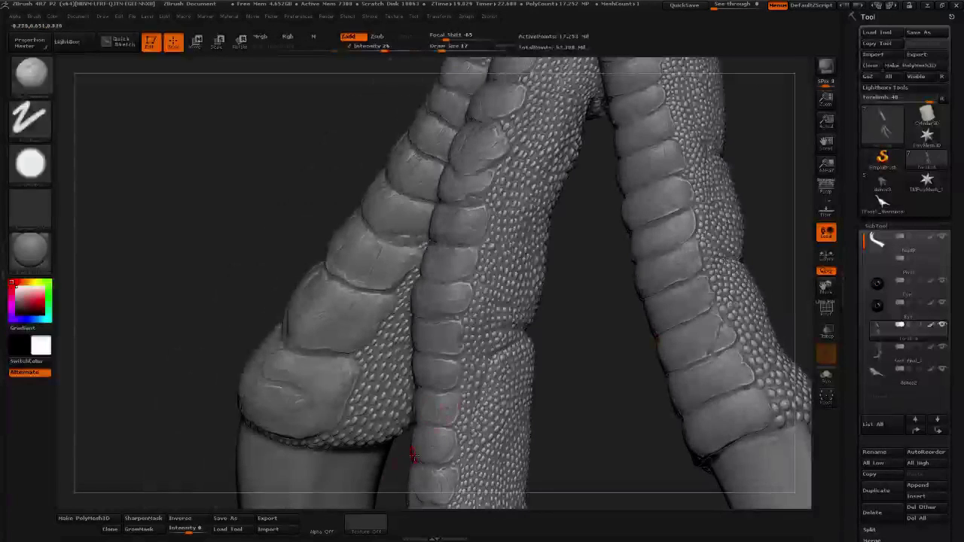
drag(397, 482, 430, 402)
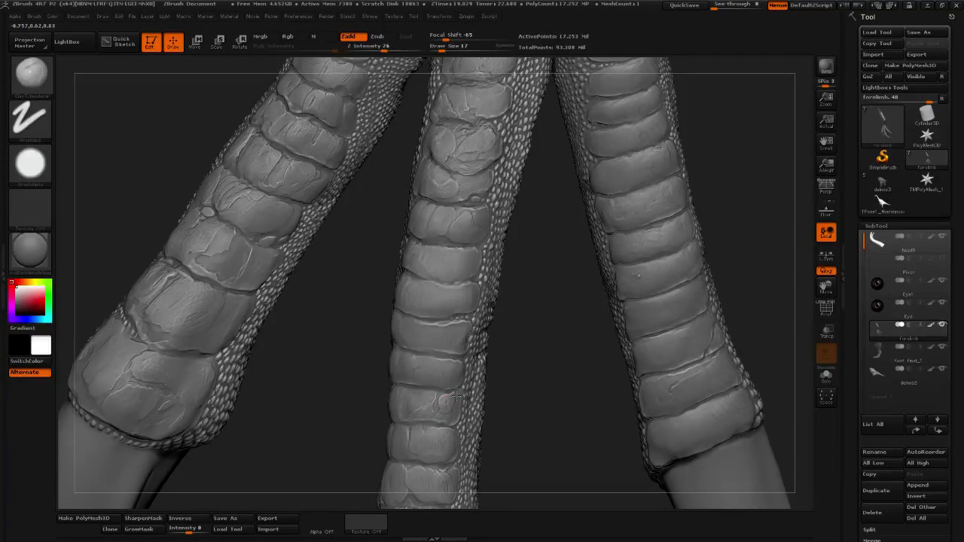
Sculpt branching cracks and ridges across the seventh middle-finger scale above the claw.
drag(512, 377, 408, 378)
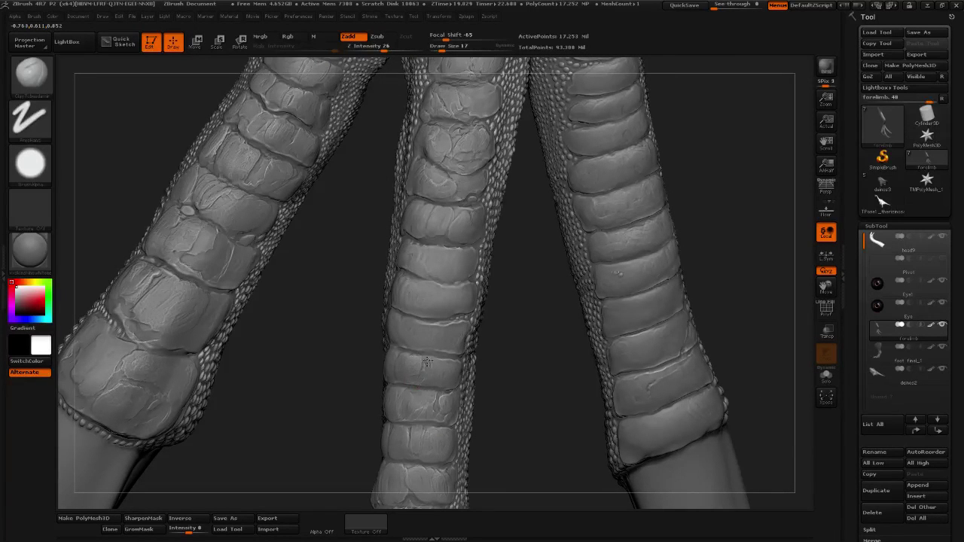
mouse_move(431, 372)
mouse_down()
mouse_move(423, 386)
mouse_move(442, 387)
mouse_up()
drag(514, 410, 572, 410)
drag(430, 375, 412, 382)
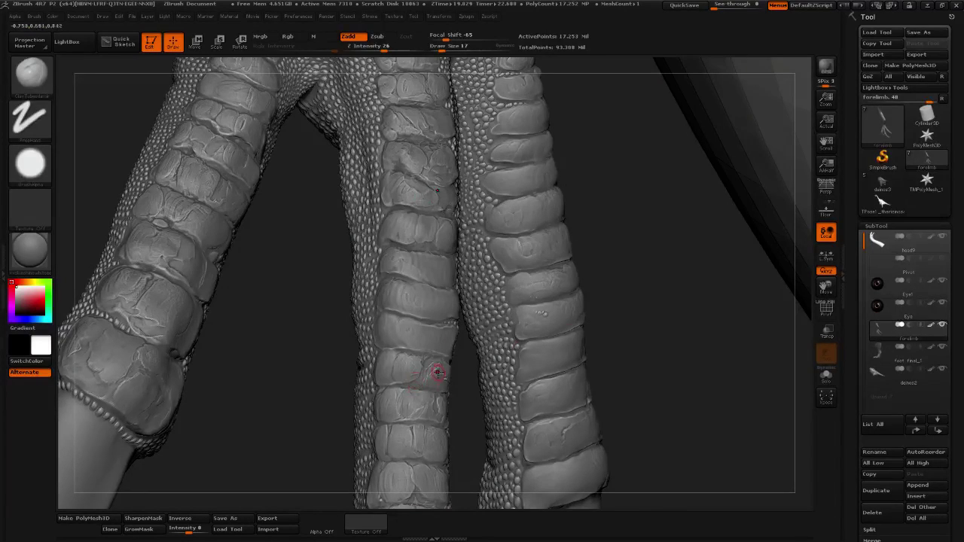
drag(604, 316, 664, 320)
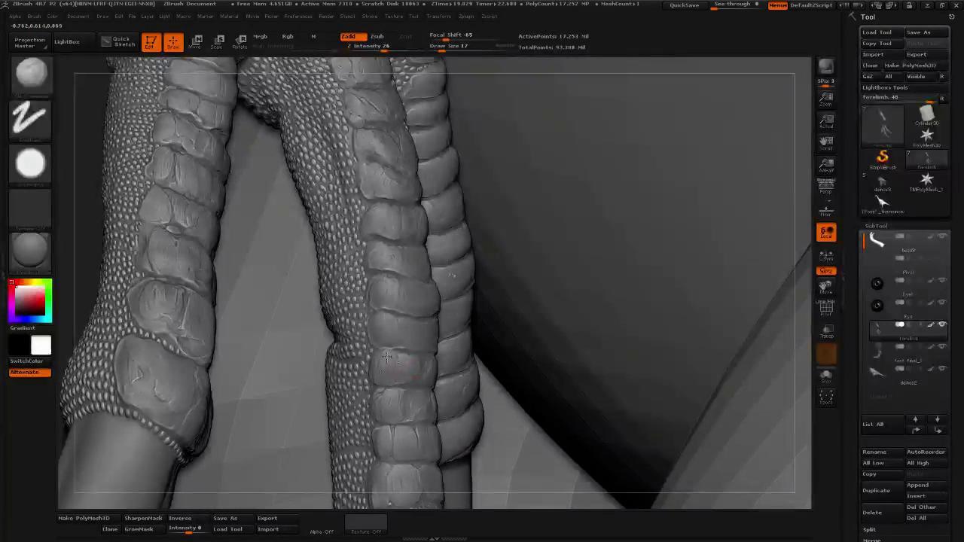
Carve cracks into the eighth and ninth middle-finger scales above the claw at the highest subdivision level.
key(shift+d)
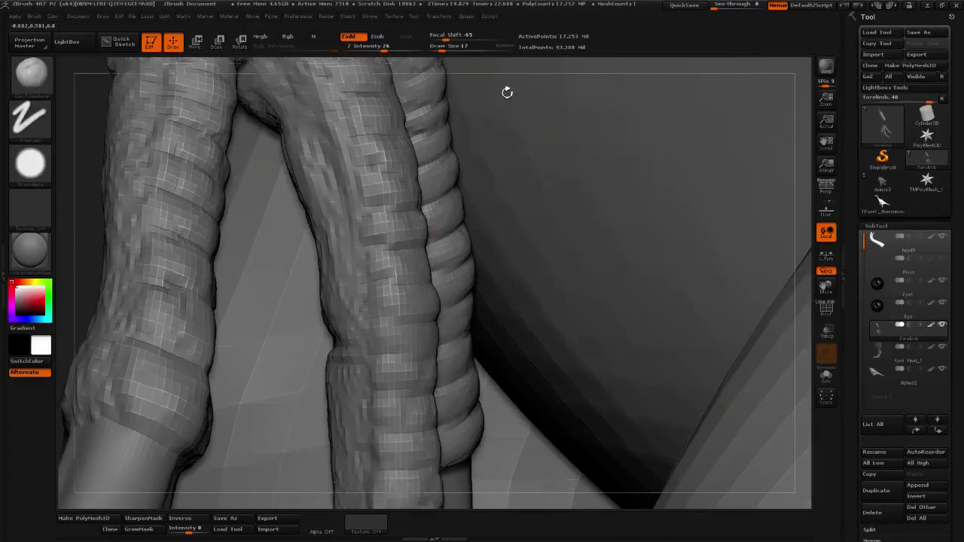
drag(508, 93, 435, 359)
key(d)
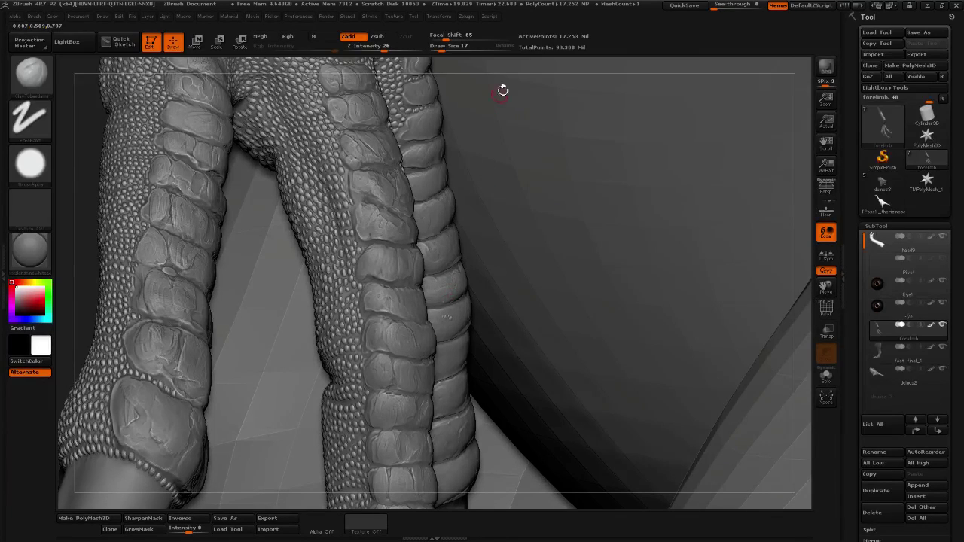
mouse_move(517, 65)
mouse_down()
mouse_move(499, 72)
mouse_move(550, 65)
mouse_move(288, 308)
mouse_up()
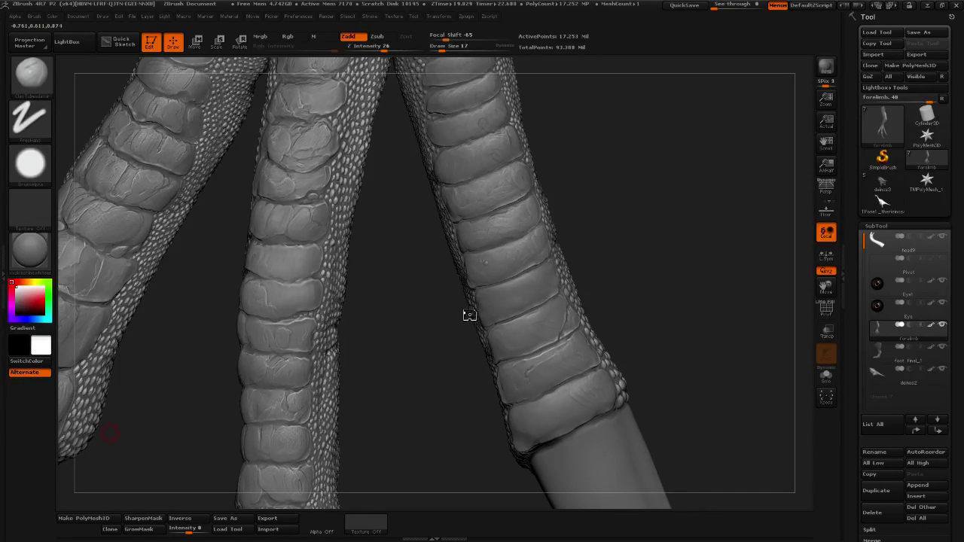
alt+drag(430, 226, 399, 303)
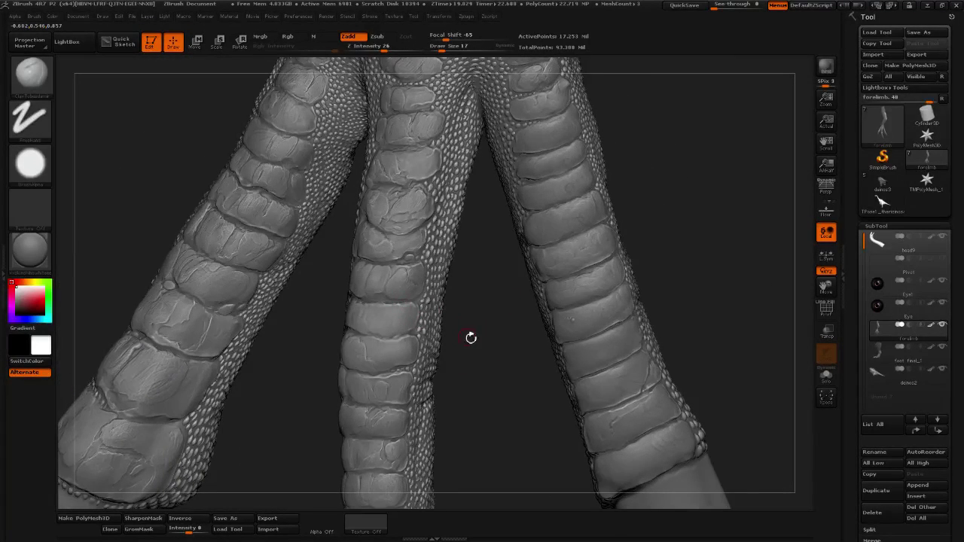
alt+drag(469, 336, 458, 307)
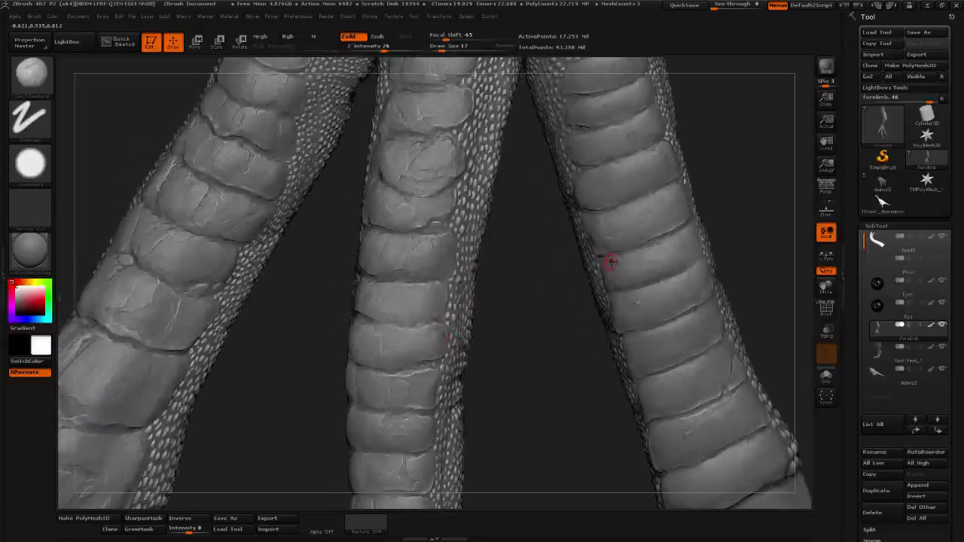
Carve vertical cracks into the front of the tenth middle-finger scale above the claw.
drag(525, 339, 410, 285)
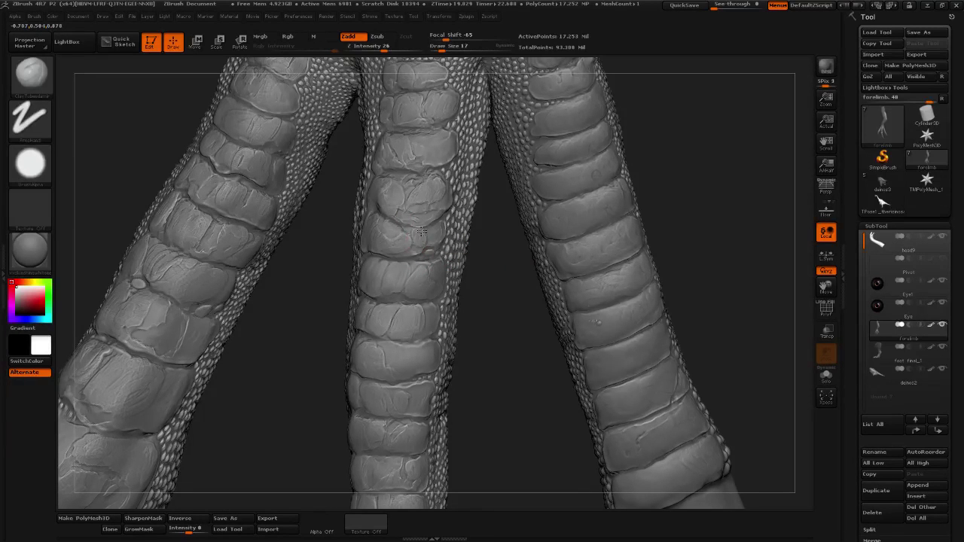
mouse_move(535, 306)
mouse_down()
mouse_move(437, 215)
mouse_move(403, 224)
mouse_up()
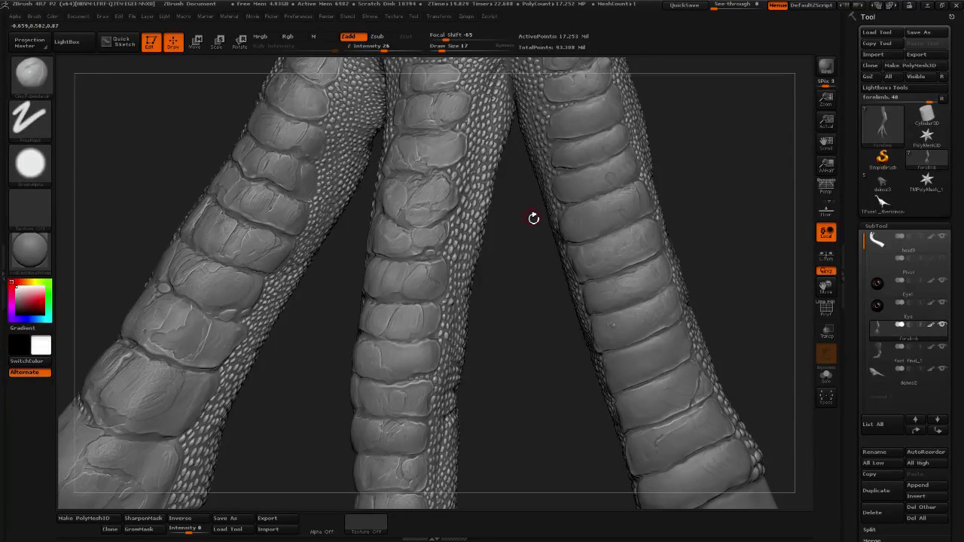
drag(542, 324, 420, 312)
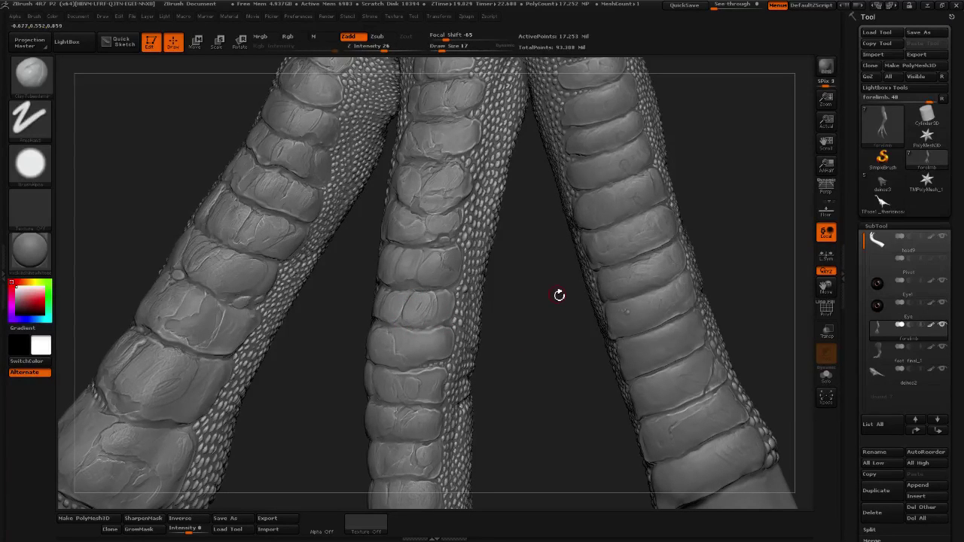
drag(519, 333, 407, 298)
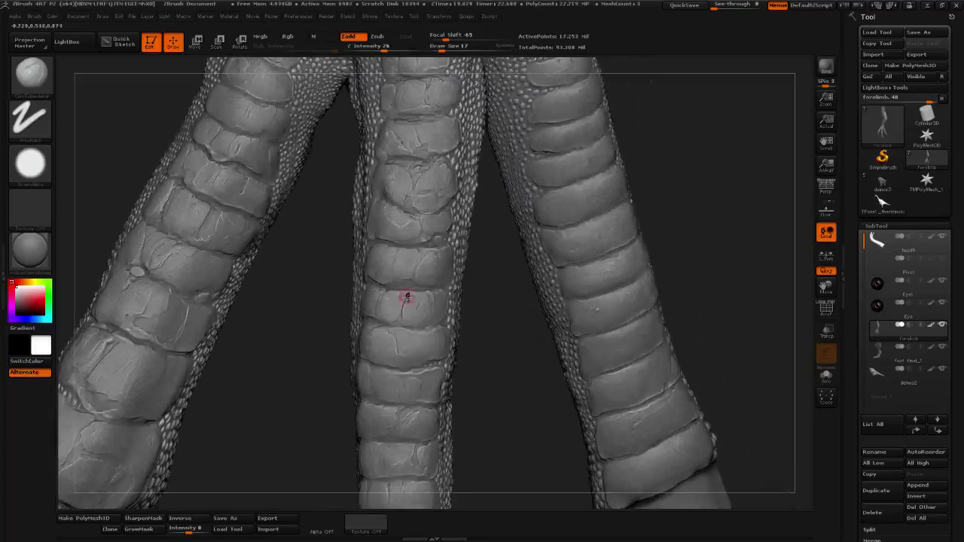
Extend the vertical splits around the side of the tenth middle-finger scale and smooth their edges.
drag(501, 338, 586, 295)
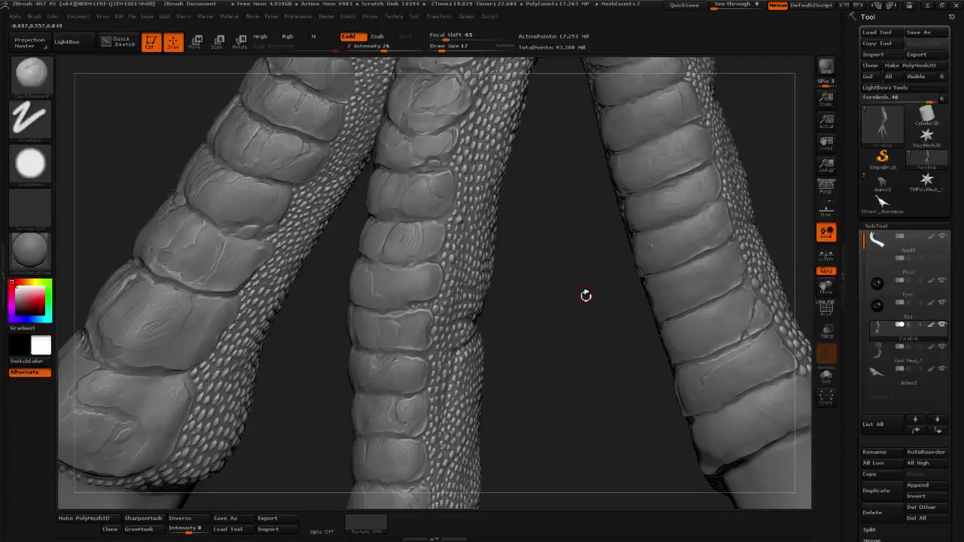
drag(610, 331, 474, 268)
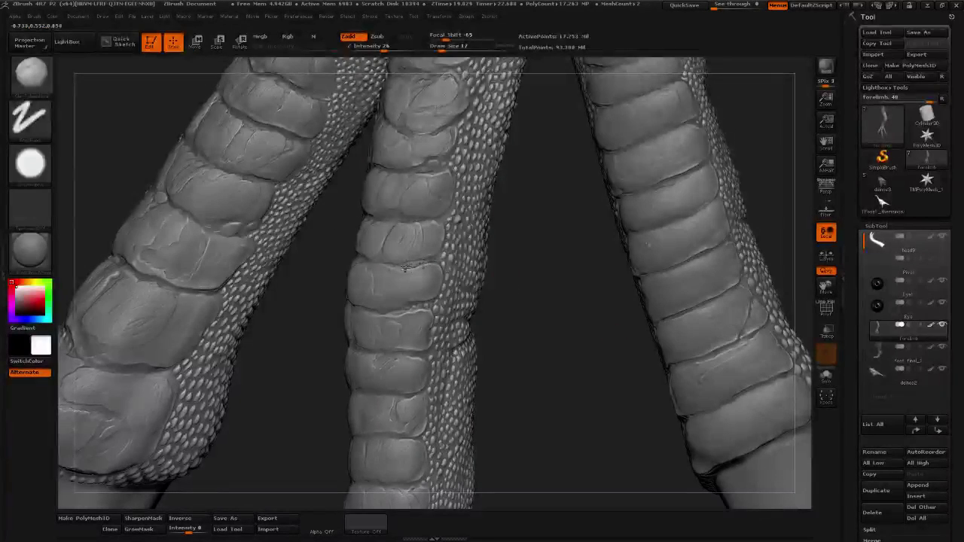
alt+right_drag(447, 251, 437, 295)
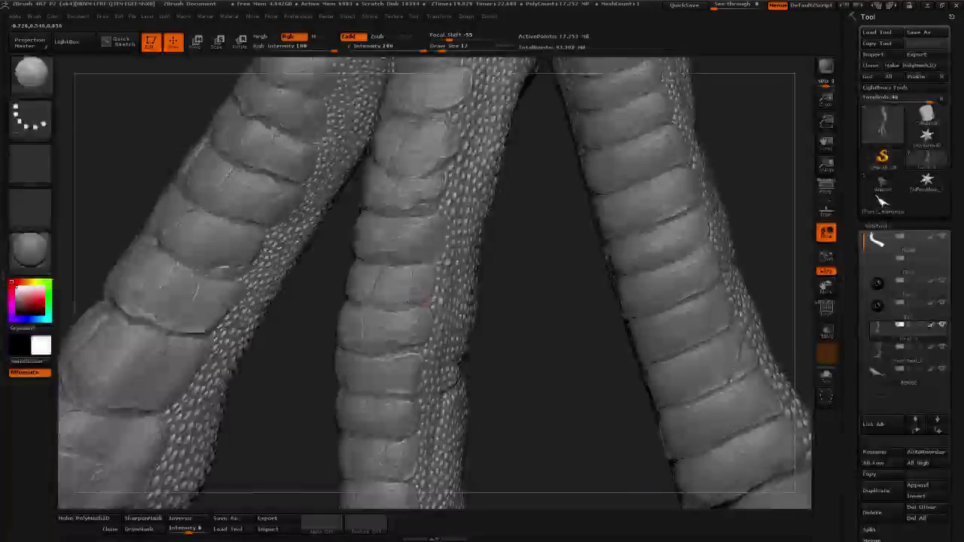
drag(414, 291, 403, 301)
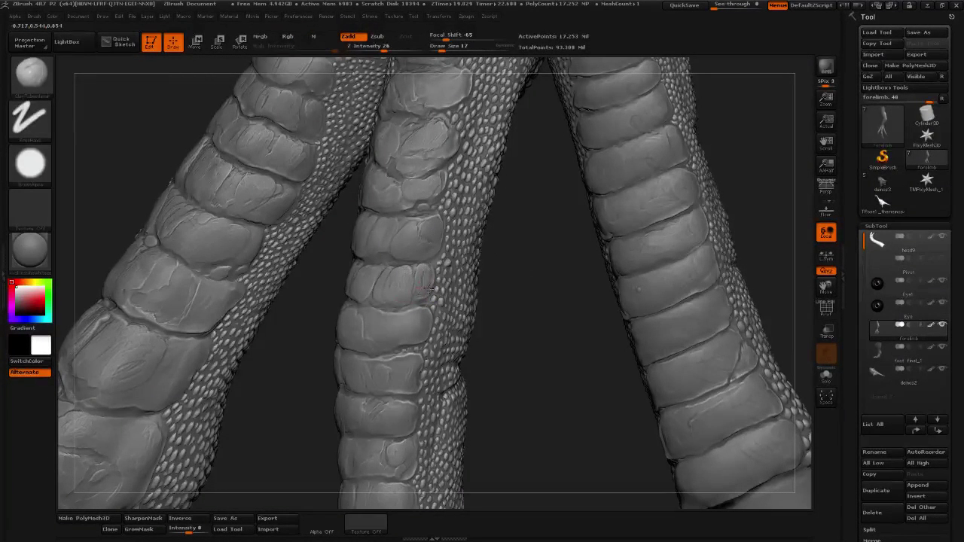
Sculpt vertical and curved cracks into the ninth middle-finger scale above the claw, dividing its side into rounded segments.
drag(528, 308, 482, 320)
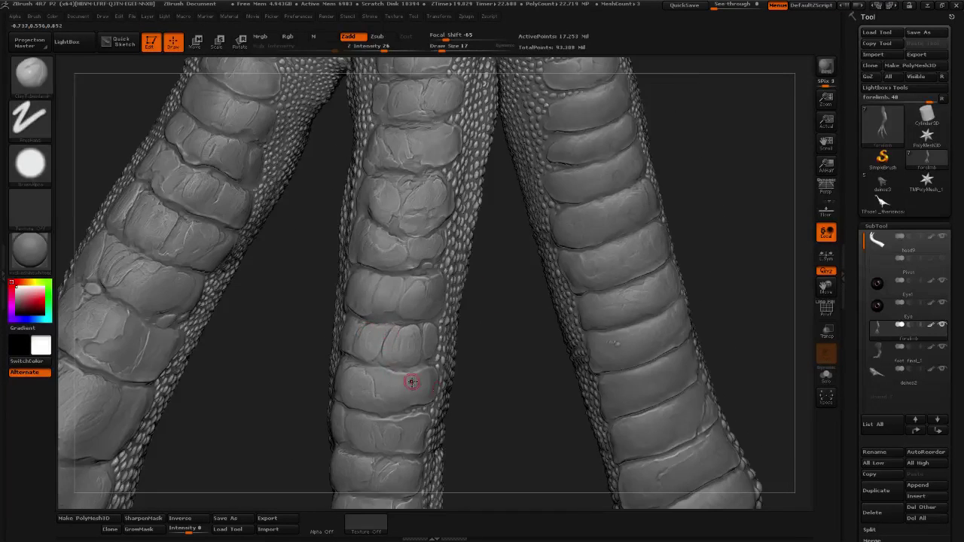
alt+drag(453, 385, 435, 328)
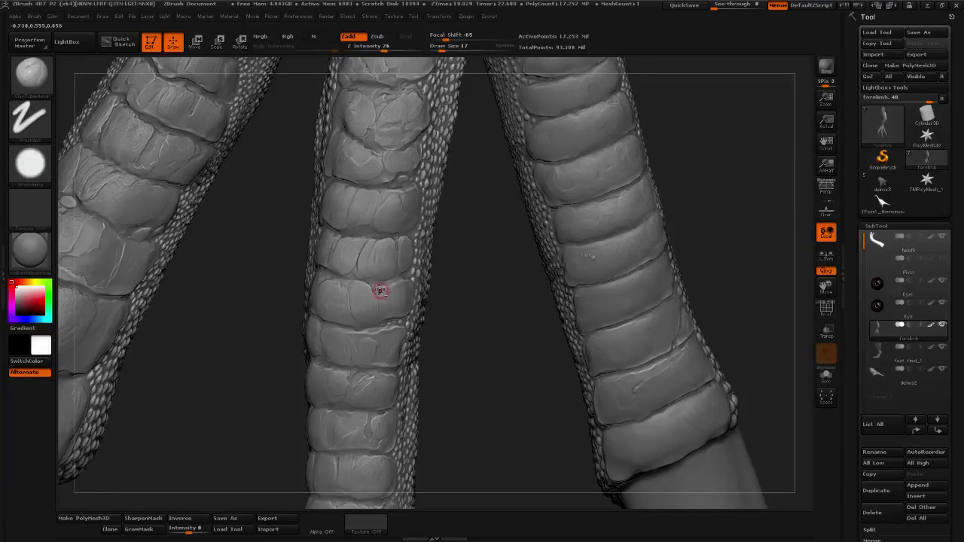
drag(517, 320, 479, 281)
drag(422, 260, 440, 262)
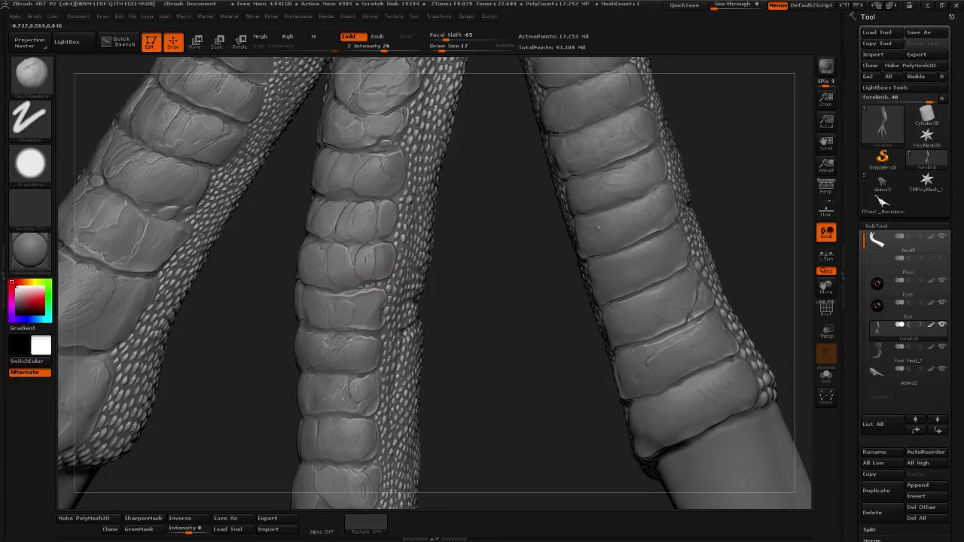
drag(519, 309, 623, 309)
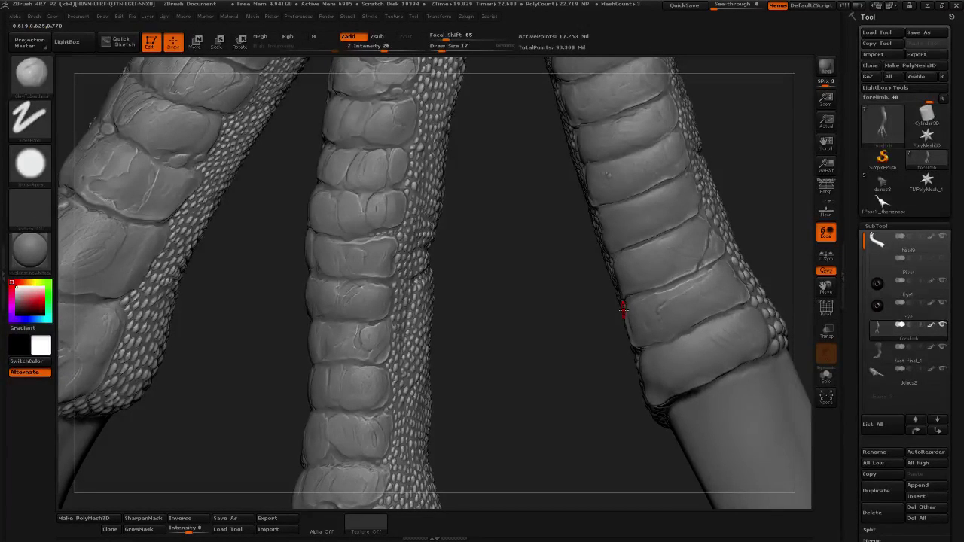
Carve cracks across the fifth middle-finger scale above the claw and smooth the surface of the fourth.
alt+drag(569, 344, 577, 263)
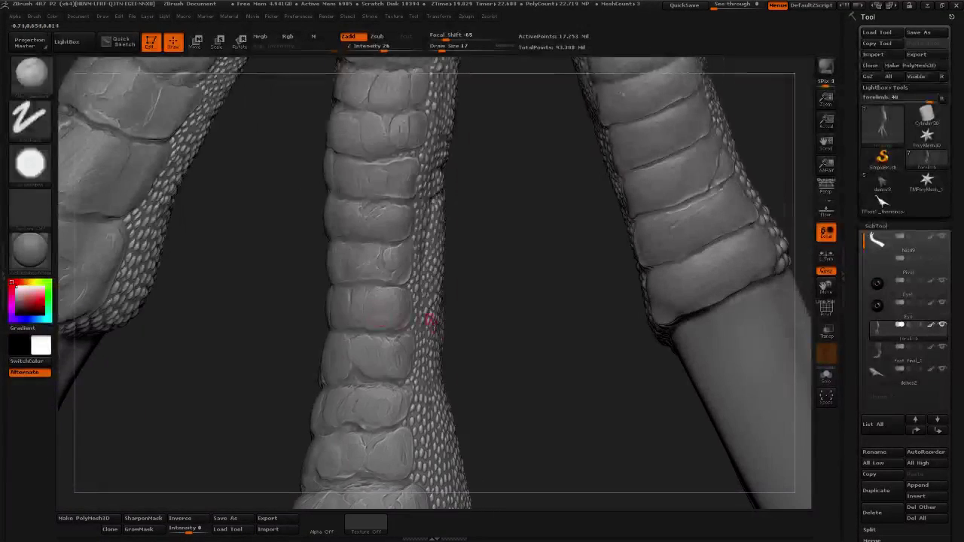
drag(463, 334, 439, 260)
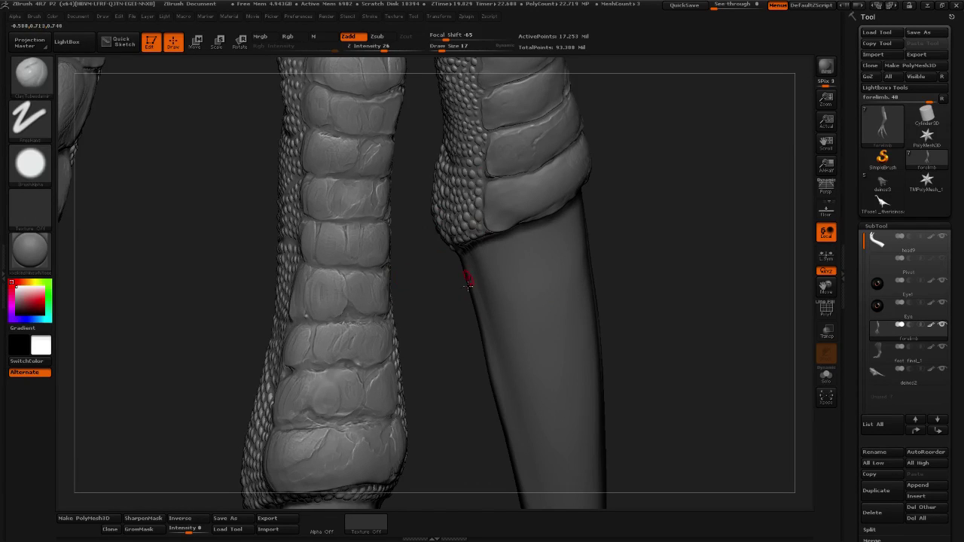
mouse_move(416, 310)
mouse_down()
mouse_move(402, 292)
mouse_move(470, 281)
mouse_up()
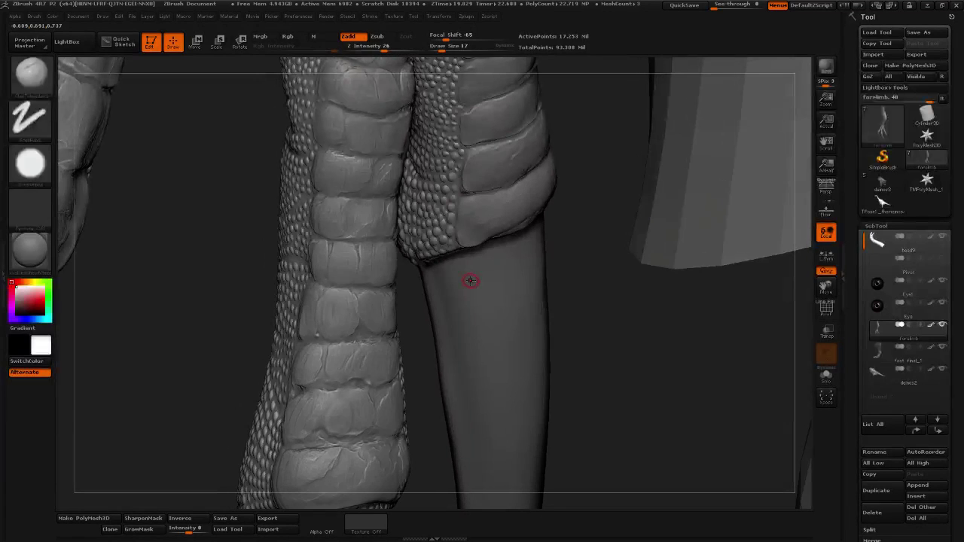
drag(420, 316, 394, 265)
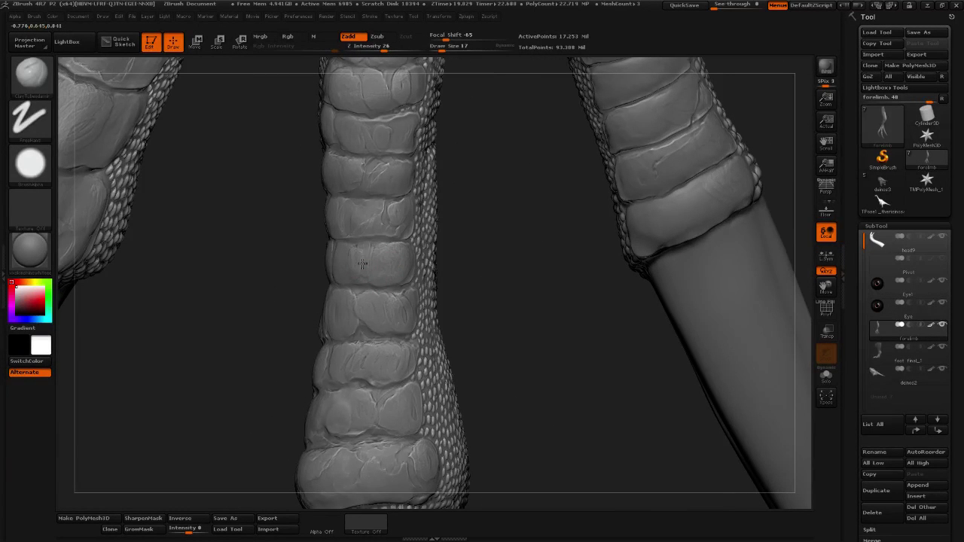
drag(490, 293, 361, 300)
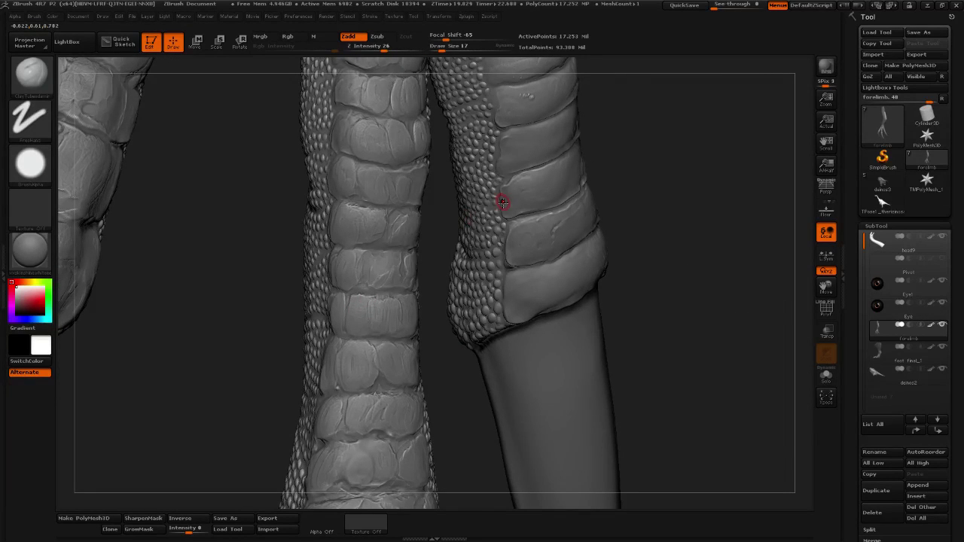
drag(454, 384, 389, 241)
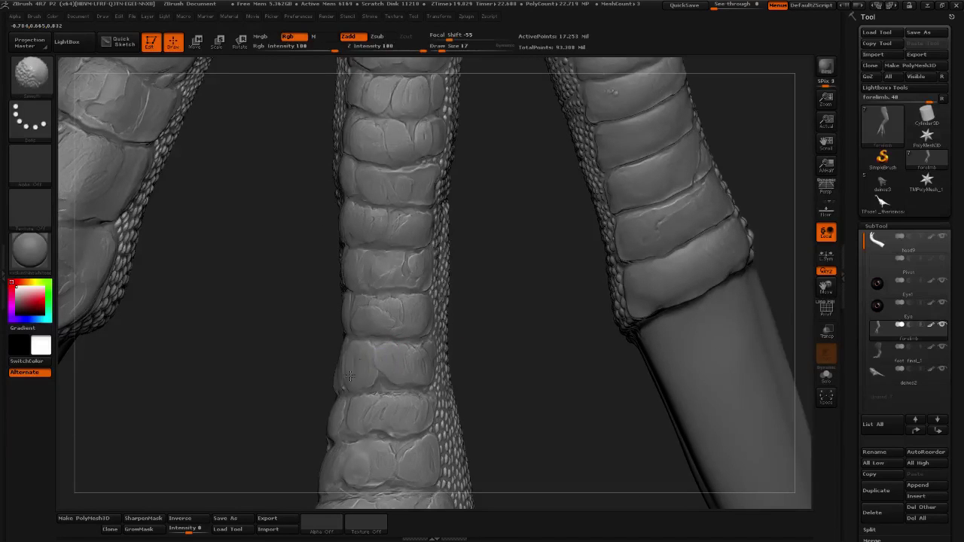
mouse_move(350, 376)
shift+mouse_down()
mouse_move(364, 369)
mouse_move(360, 357)
shift+mouse_up()
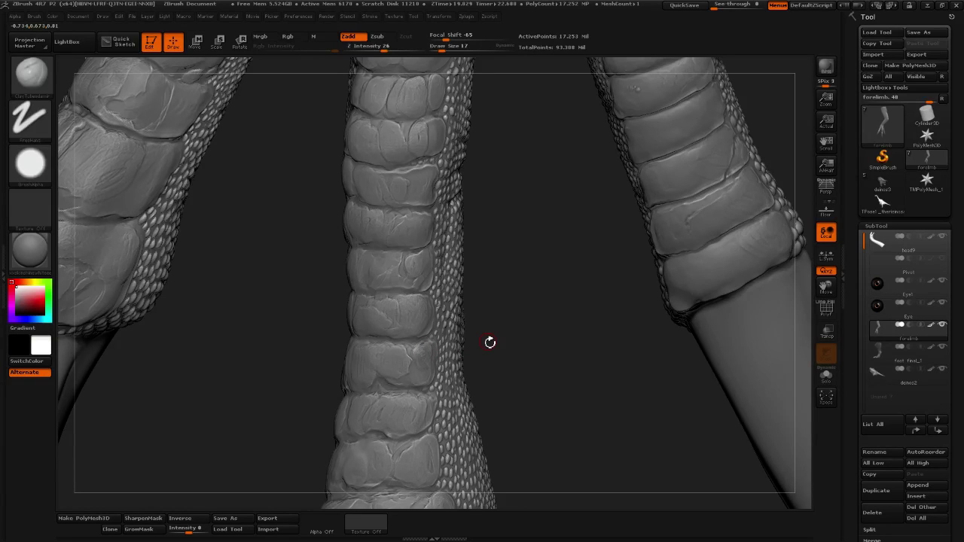
Add fine curved creases between the existing splits of the tenth middle-finger scale above the claw.
drag(615, 294, 433, 313)
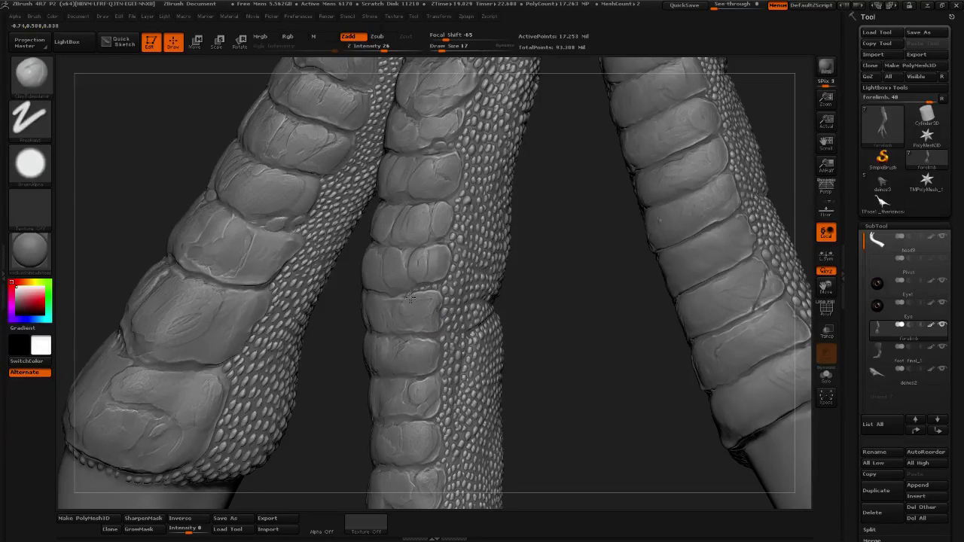
drag(570, 282, 430, 319)
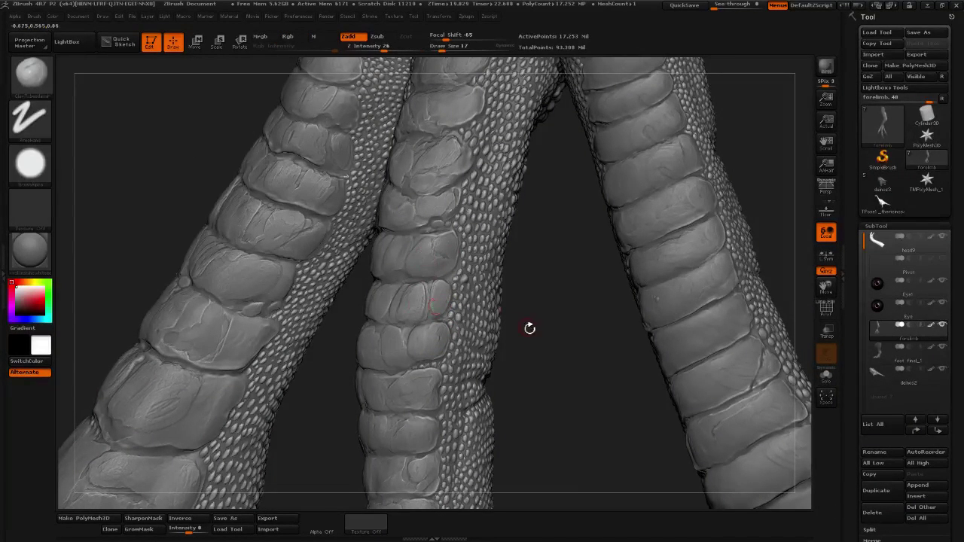
drag(527, 327, 387, 302)
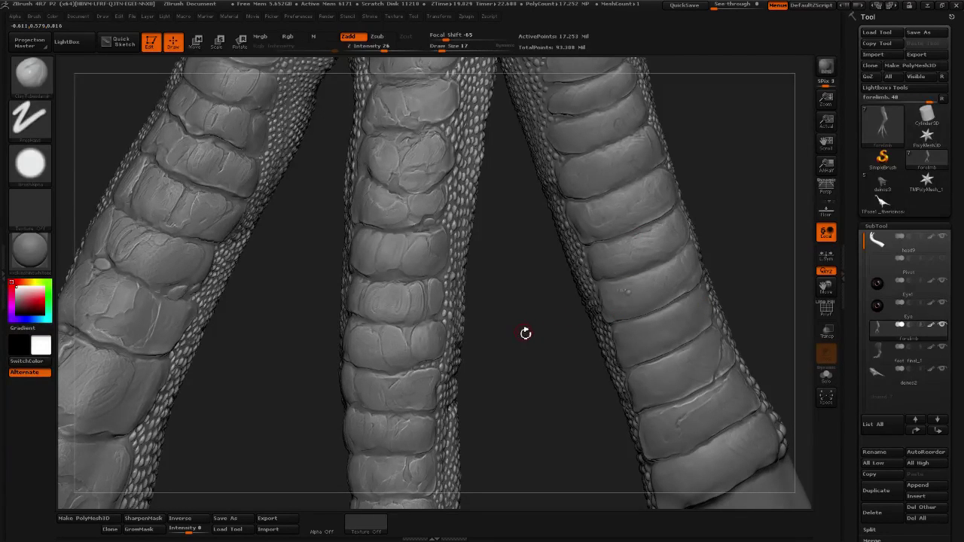
mouse_move(517, 375)
alt+mouse_down()
mouse_move(509, 312)
mouse_move(518, 327)
mouse_move(521, 271)
alt+mouse_up()
drag(537, 305, 560, 273)
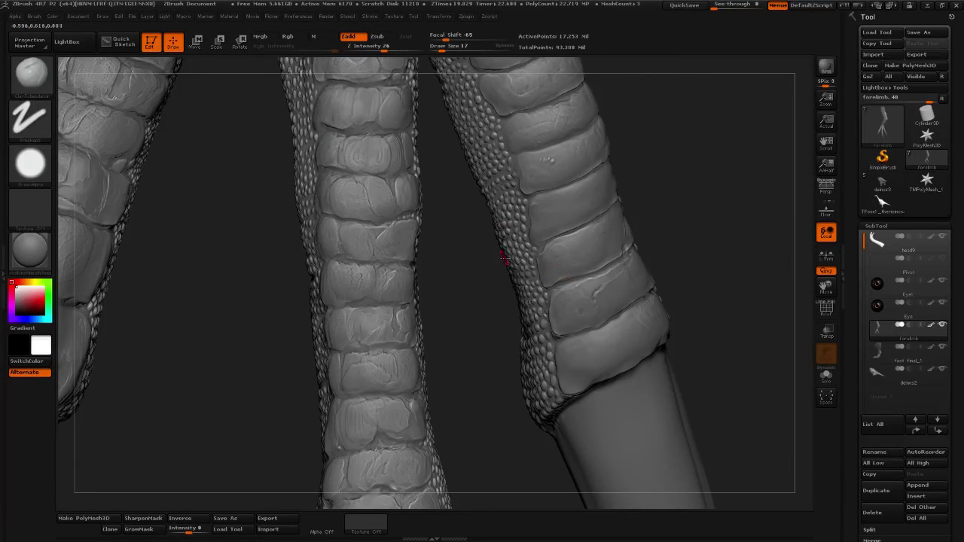
Sculpt cracks around the side of the first middle-finger scale above the claw.
drag(483, 315, 499, 306)
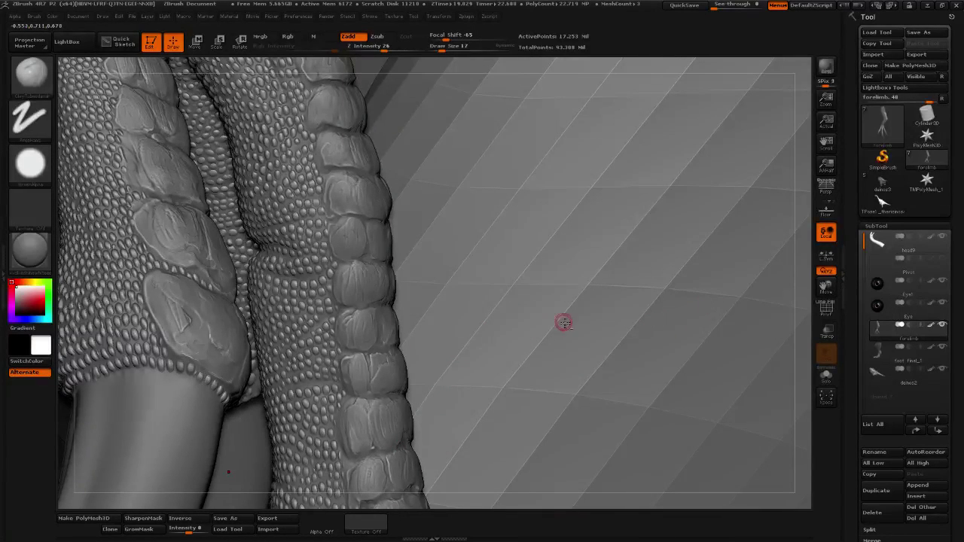
drag(742, 279, 640, 245)
drag(805, 308, 453, 331)
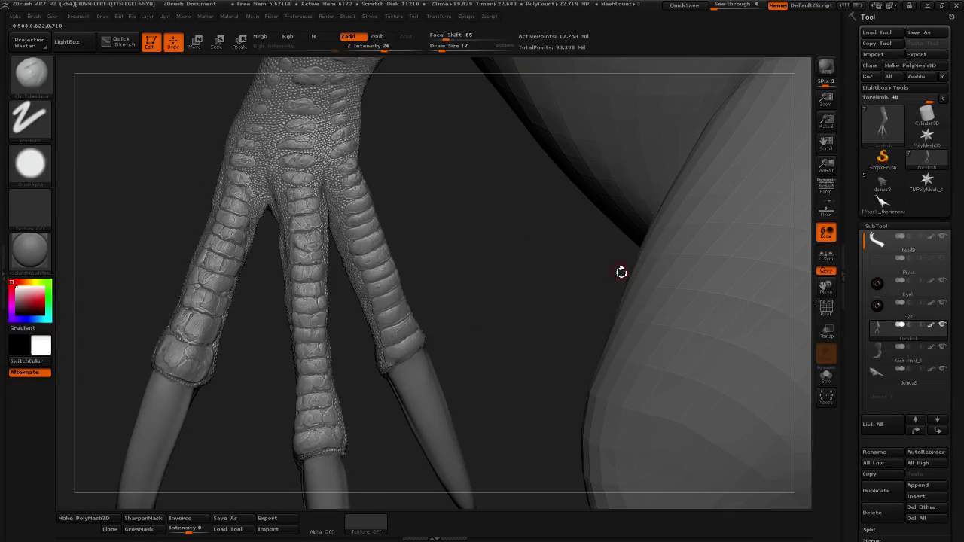
alt+drag(530, 300, 587, 354)
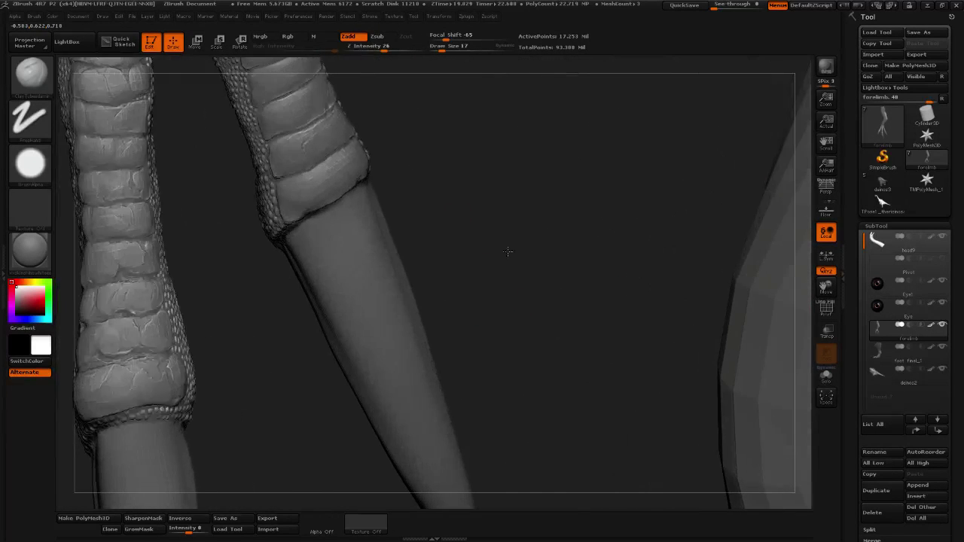
drag(507, 251, 696, 124)
alt+drag(473, 409, 513, 229)
drag(525, 273, 571, 282)
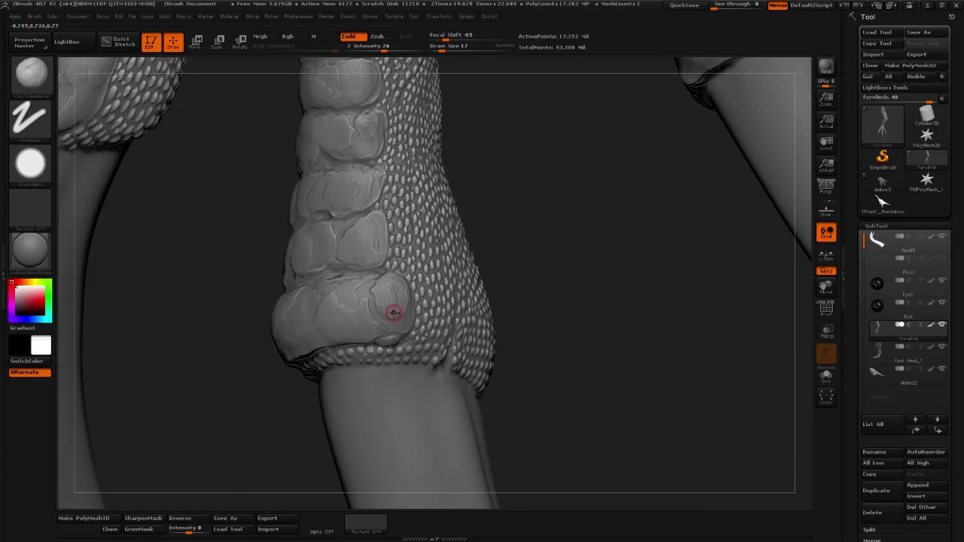
Sculpt irregular creases and raised folds across the large scute directly above the middle finger's claw, smoothing harsh marks.
mouse_move(393, 313)
mouse_down()
mouse_move(374, 295)
mouse_move(388, 284)
mouse_move(396, 294)
mouse_up()
drag(537, 261, 558, 277)
mouse_move(383, 298)
shift+mouse_down()
mouse_move(392, 285)
mouse_move(384, 294)
shift+mouse_up()
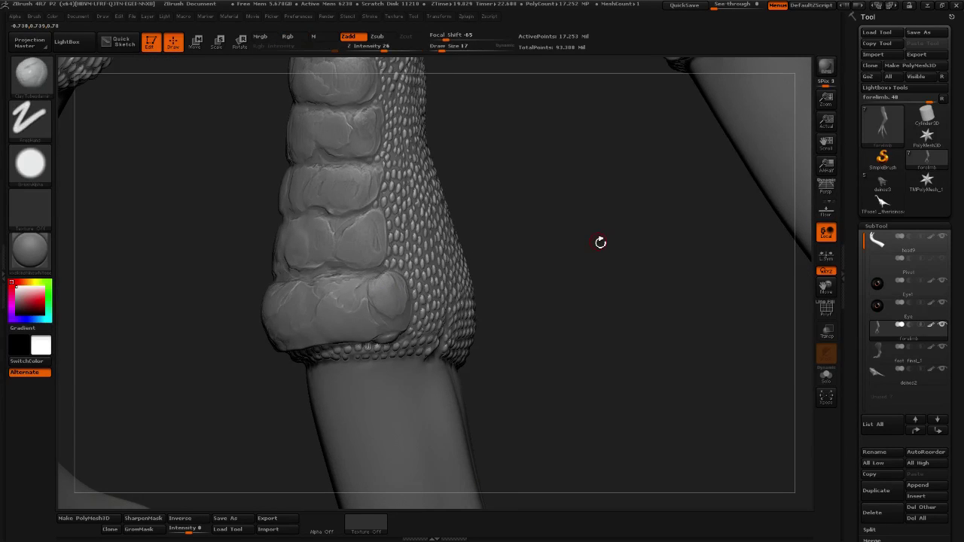
drag(596, 299, 452, 312)
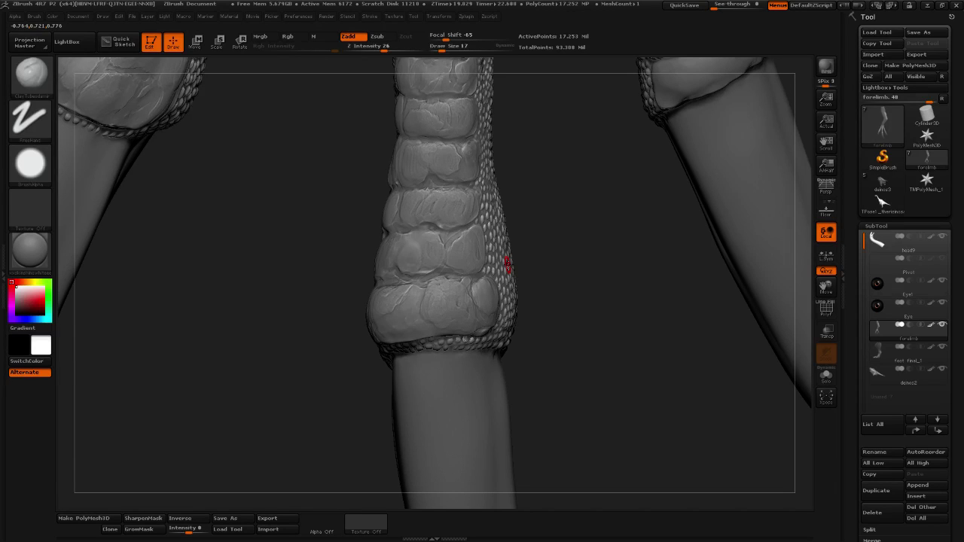
key(shift)
drag(648, 283, 572, 289)
drag(406, 323, 392, 327)
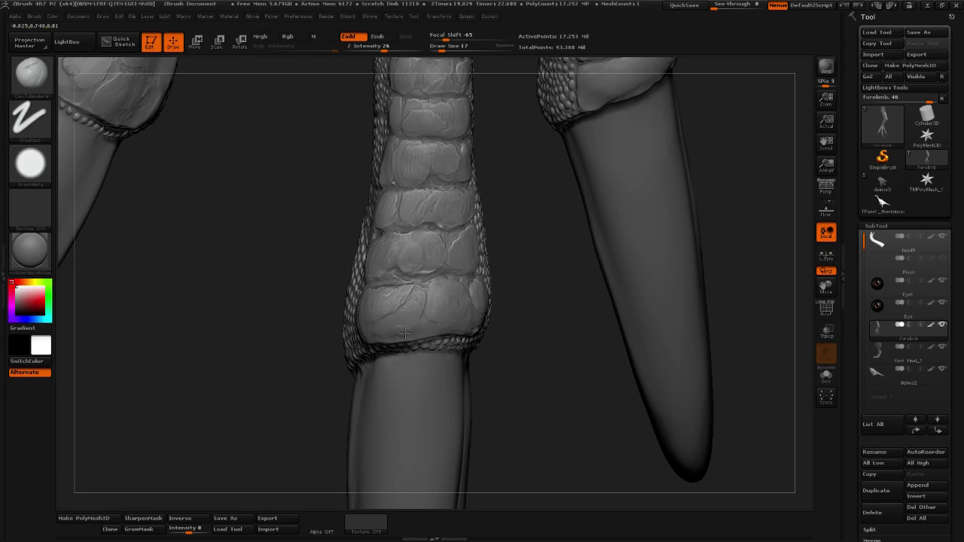
drag(530, 273, 592, 281)
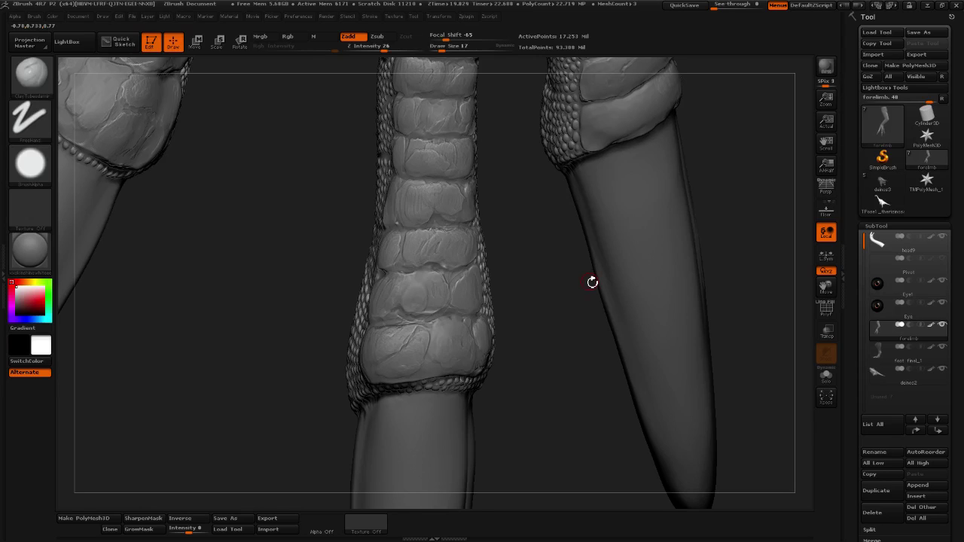
Sculpt rounded bulges and dividing creases into the second scute above the claw on the adjacent finger.
mouse_move(542, 233)
mouse_down()
mouse_move(518, 229)
mouse_move(510, 245)
mouse_move(350, 342)
mouse_move(682, 299)
mouse_move(566, 351)
mouse_move(566, 394)
mouse_move(432, 351)
mouse_up()
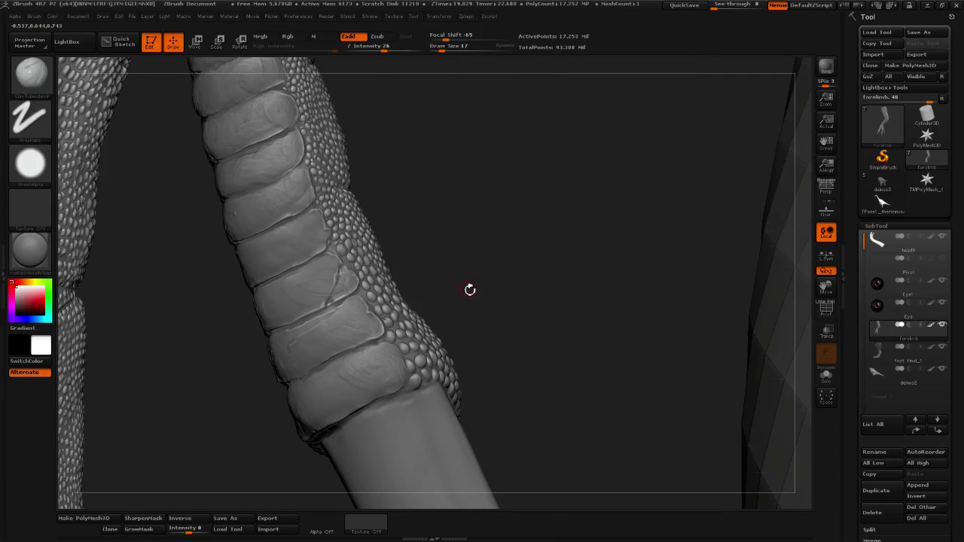
drag(469, 286, 400, 314)
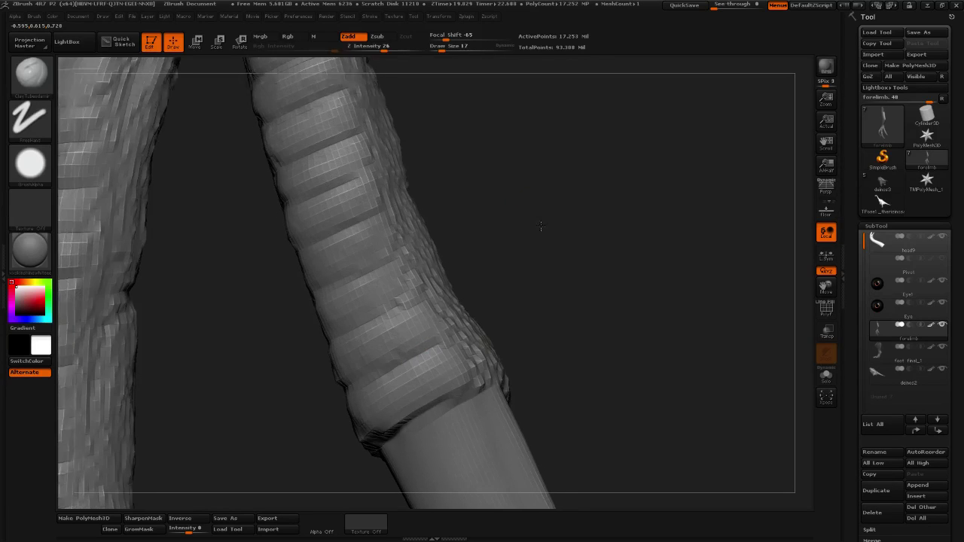
drag(527, 217, 446, 301)
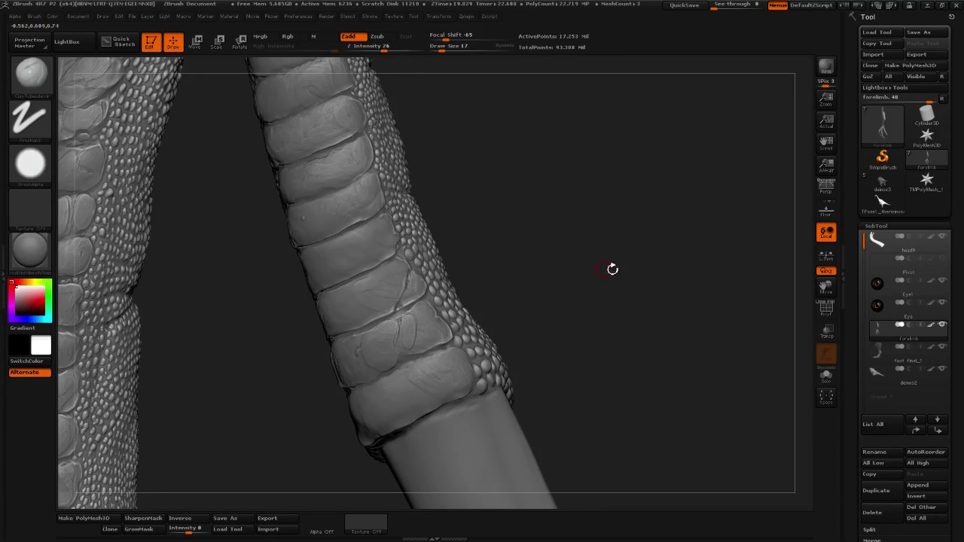
drag(613, 269, 413, 339)
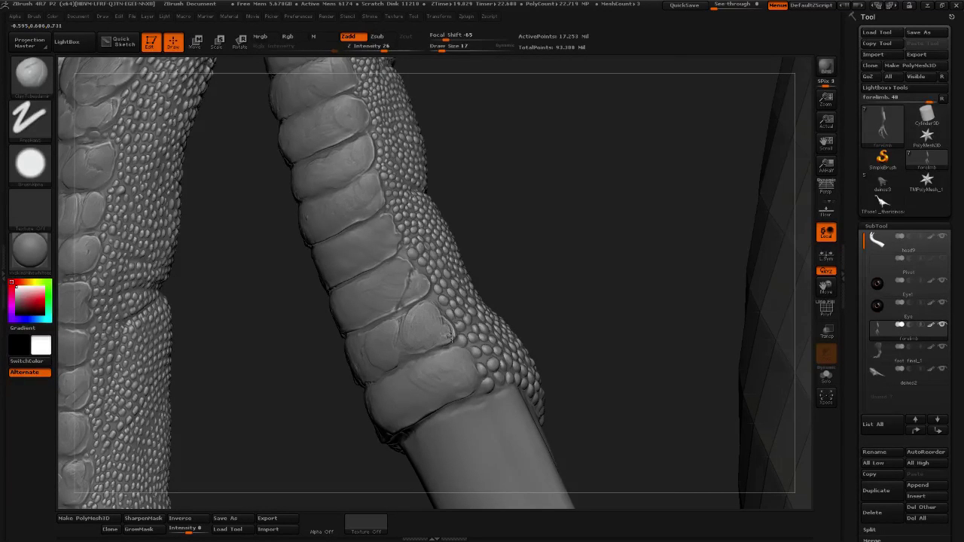
mouse_move(594, 268)
mouse_down()
mouse_move(607, 282)
mouse_move(594, 234)
mouse_move(631, 248)
mouse_up()
key(shift)
Break up the third scute above this finger's claw with rounded lumps and branching creases.
mouse_move(561, 268)
mouse_down()
mouse_move(581, 253)
mouse_move(448, 317)
mouse_up()
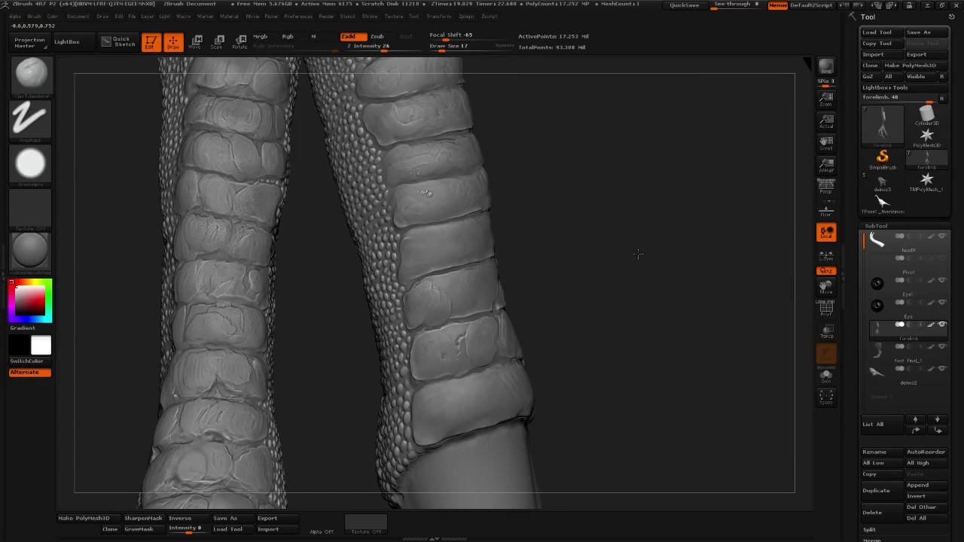
drag(639, 253, 610, 256)
mouse_move(467, 283)
mouse_down()
mouse_move(449, 282)
mouse_move(468, 296)
mouse_move(466, 283)
mouse_move(469, 314)
mouse_up()
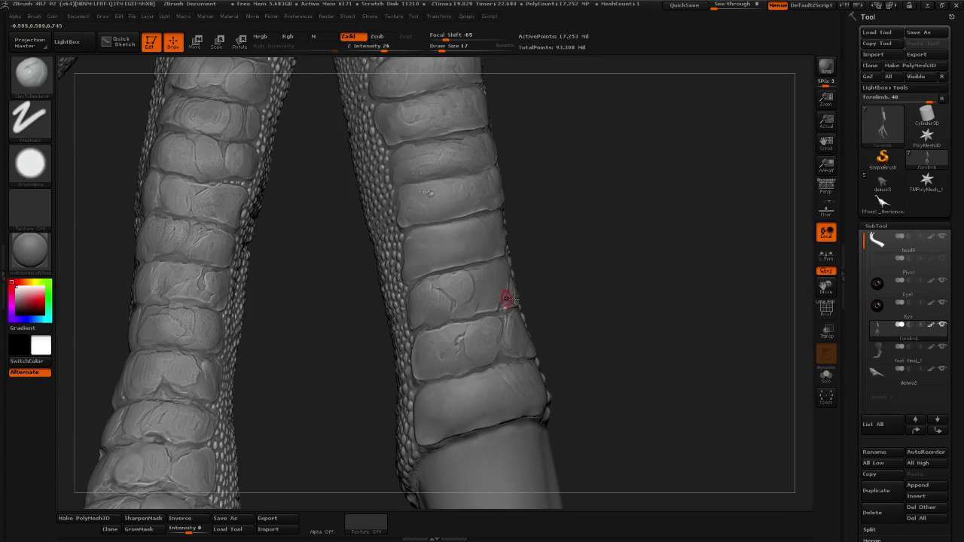
mouse_move(595, 282)
mouse_down()
mouse_move(545, 270)
mouse_move(470, 312)
mouse_up()
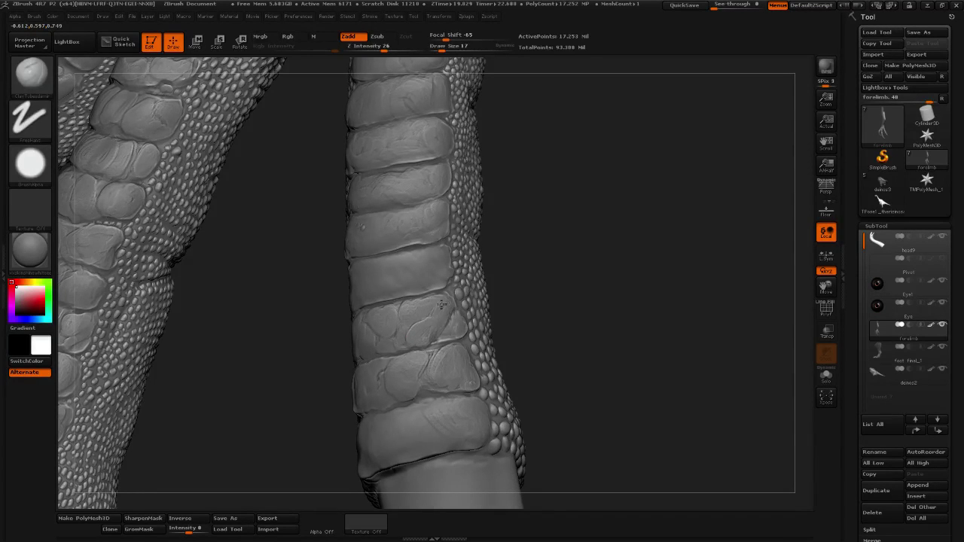
Build up rounded bulges and vertical creases from the inner corner to the middle of the scute bordering the claw.
mouse_move(579, 296)
mouse_down()
mouse_move(680, 221)
mouse_move(620, 299)
mouse_move(637, 267)
mouse_move(418, 326)
mouse_up()
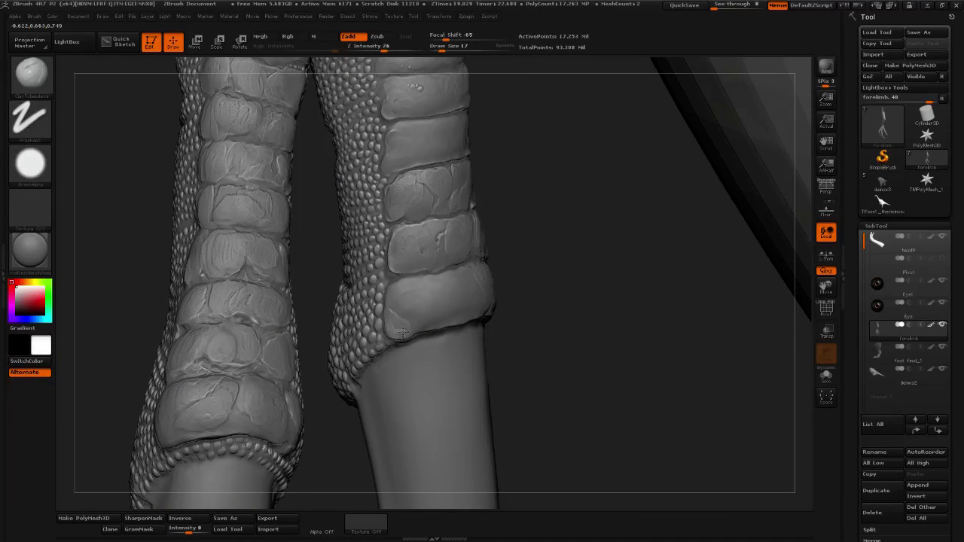
mouse_move(421, 307)
mouse_down()
mouse_move(396, 304)
mouse_move(407, 303)
mouse_up()
drag(577, 317, 601, 294)
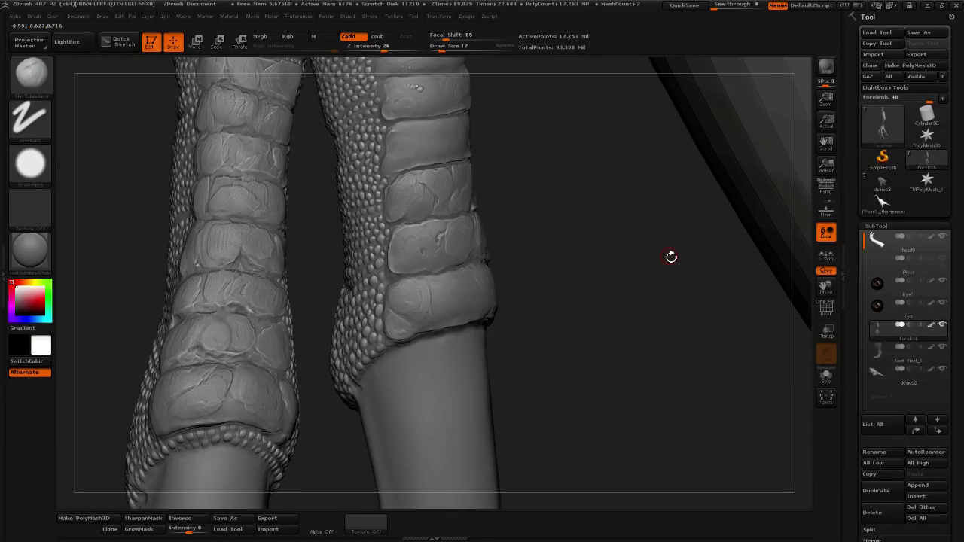
drag(618, 281, 591, 261)
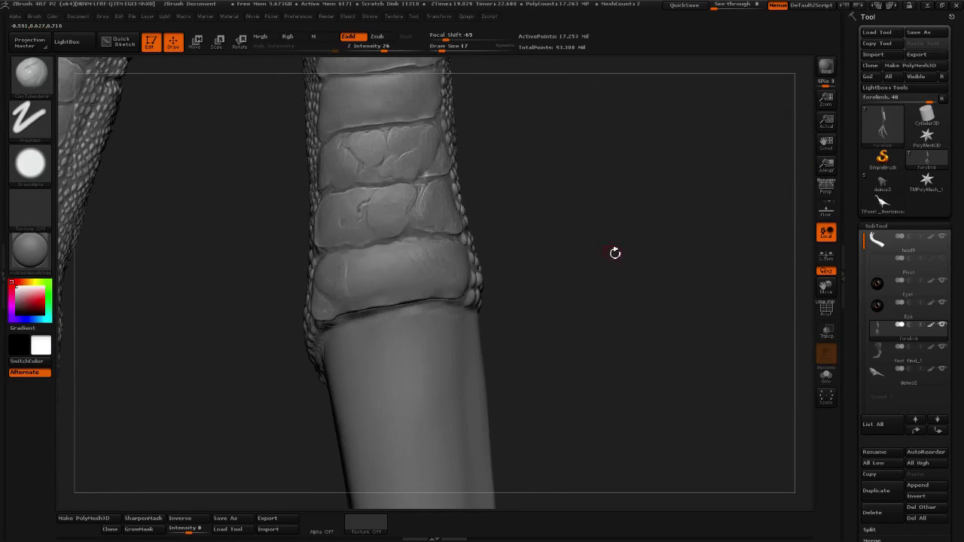
mouse_move(552, 297)
mouse_down()
mouse_move(484, 278)
mouse_move(510, 275)
mouse_move(397, 269)
mouse_move(369, 251)
mouse_move(390, 252)
mouse_move(385, 280)
mouse_move(402, 252)
mouse_move(409, 274)
mouse_move(424, 260)
mouse_up()
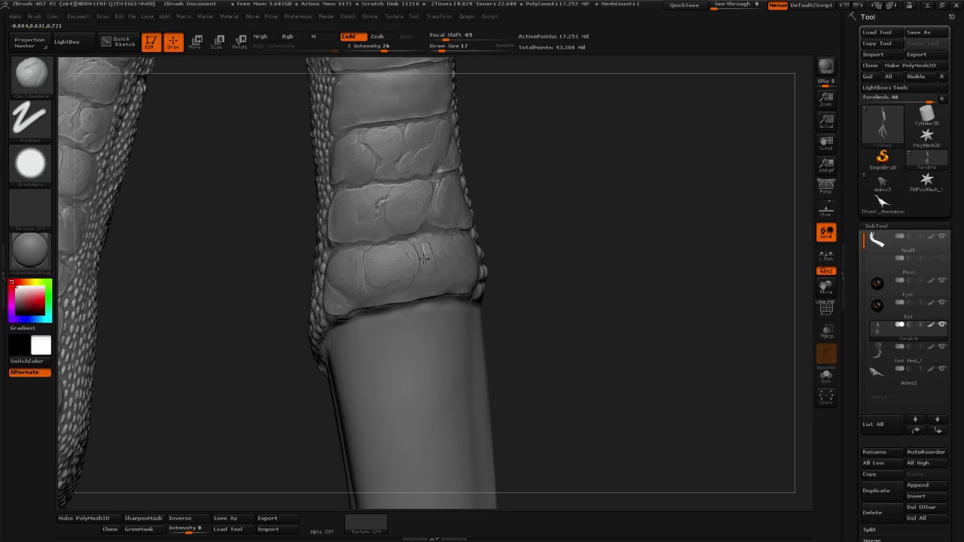
mouse_move(547, 254)
mouse_down()
mouse_move(441, 266)
mouse_move(434, 258)
mouse_up()
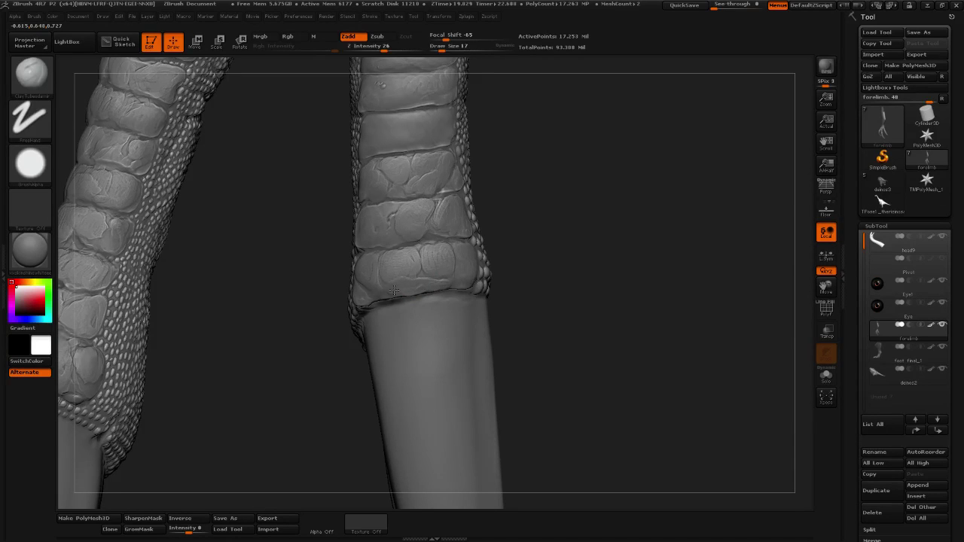
Smooth the lower fold of the scute bordering the claw and shape its outer end with the ClayBuildup brush.
key(shift)
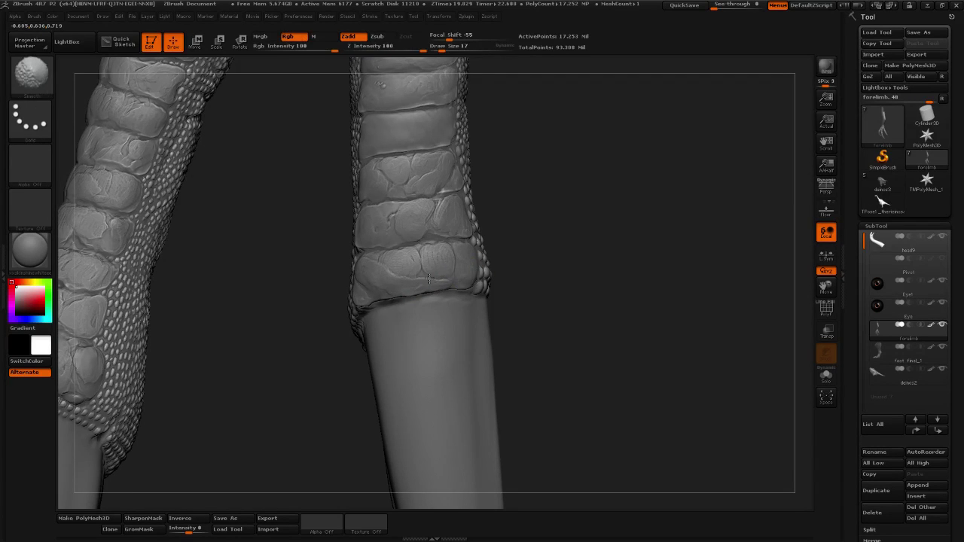
drag(625, 261, 594, 263)
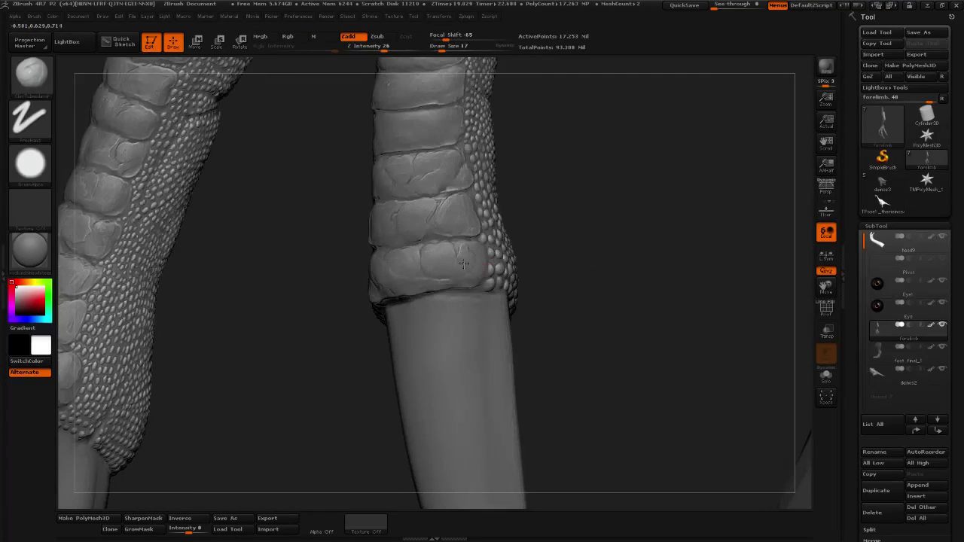
key(b)
key(s)
key(k)
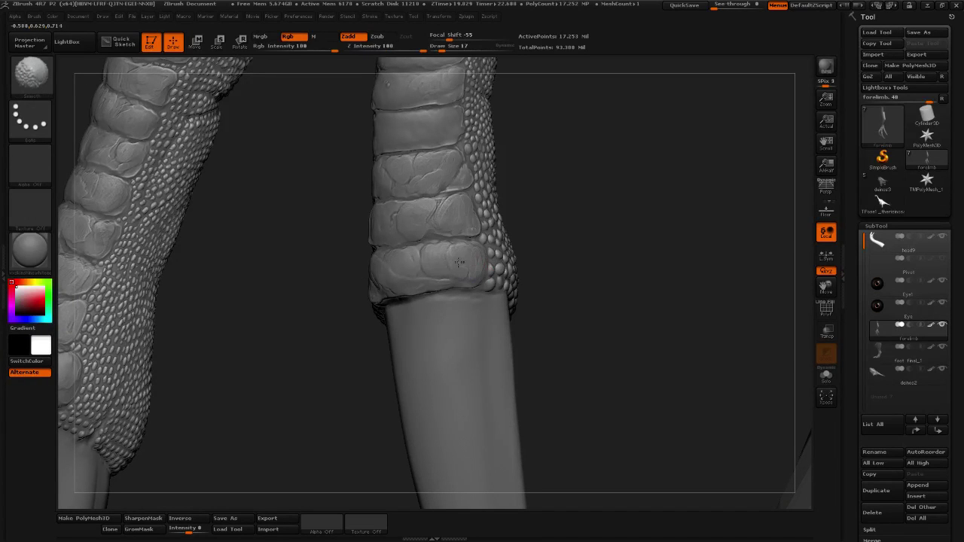
key(b)
key(c)
key(b)
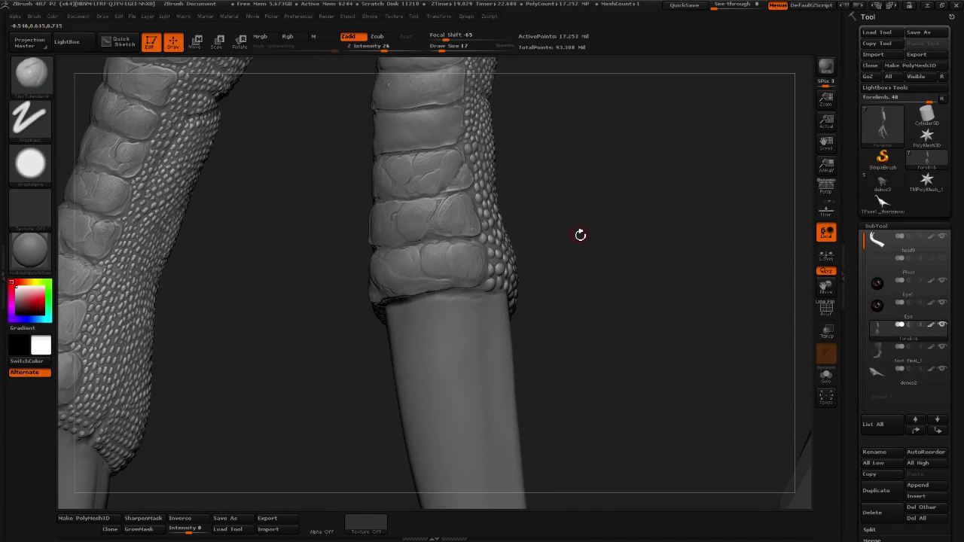
Smooth the third scute above the claw and rebuild an oval bulge with surrounding creases using the ClayBuildup brush.
mouse_move(580, 235)
alt+mouse_down()
mouse_move(596, 303)
mouse_move(588, 358)
alt+mouse_up()
key(shift)
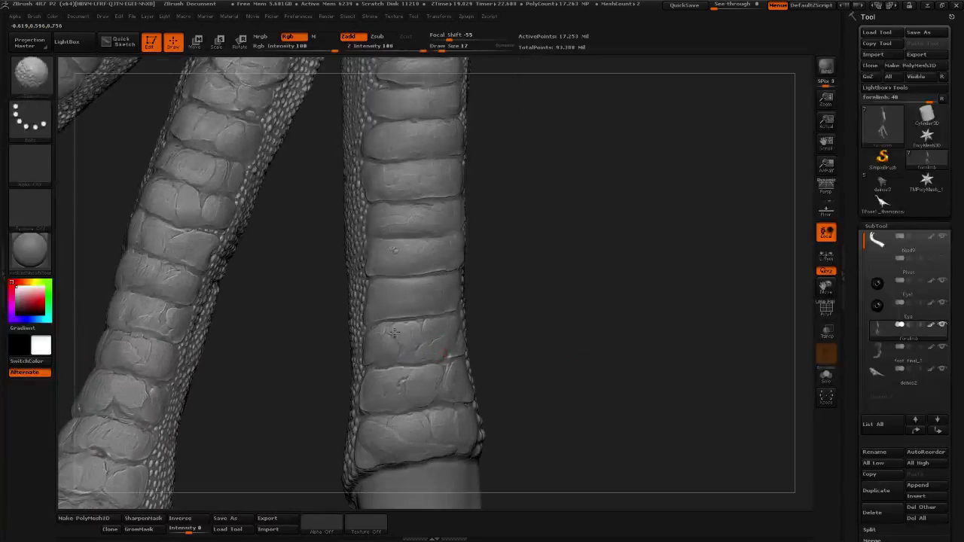
key(b)
key(c)
key(b)
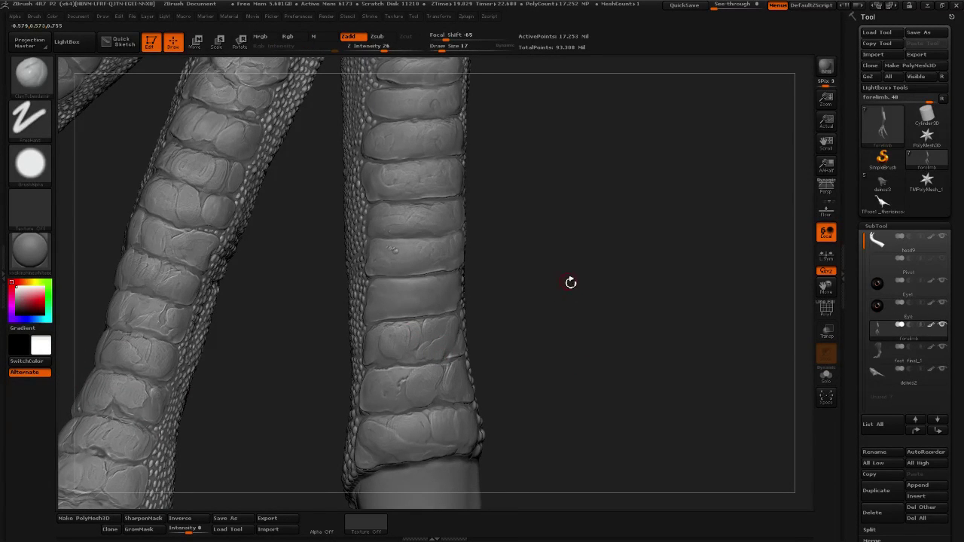
drag(570, 279, 609, 284)
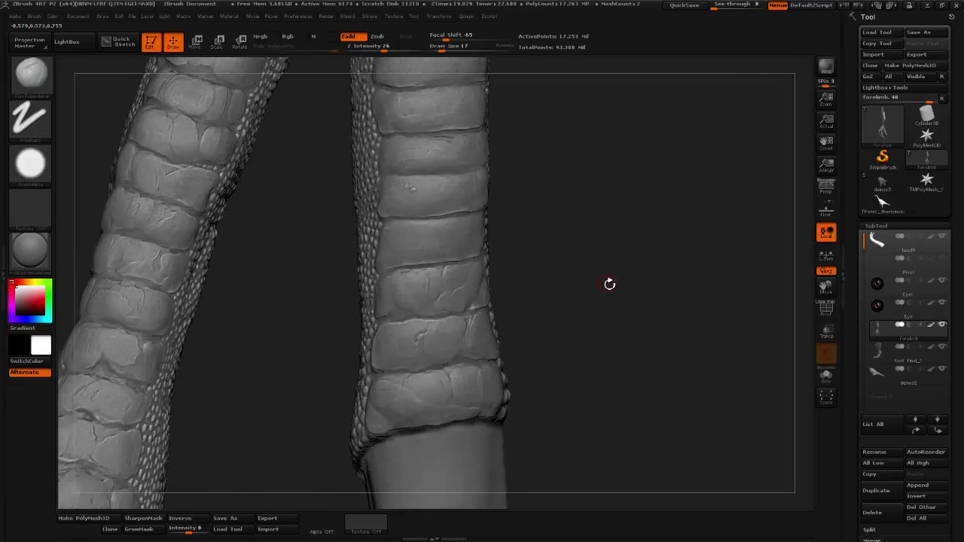
drag(547, 260, 491, 282)
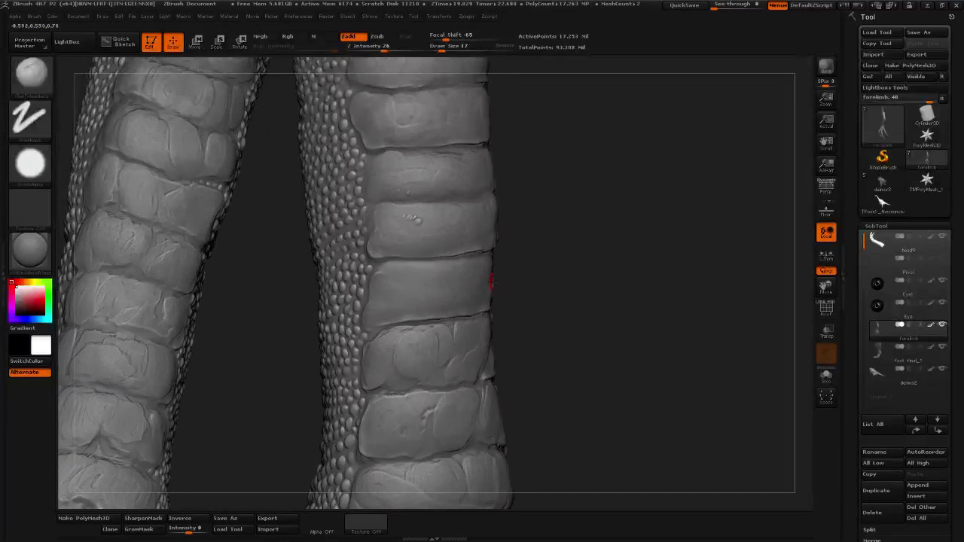
mouse_move(542, 248)
mouse_down()
mouse_move(557, 248)
mouse_move(545, 251)
mouse_up()
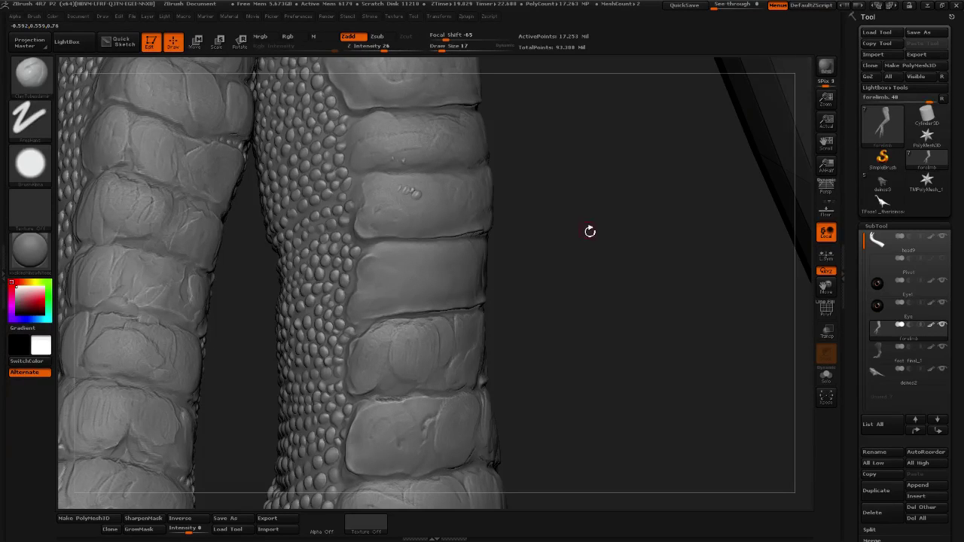
Divide the plain fourth scute above the claw into a narrow inner lobe, a large central bulge and a small outer lobe.
drag(565, 268, 527, 273)
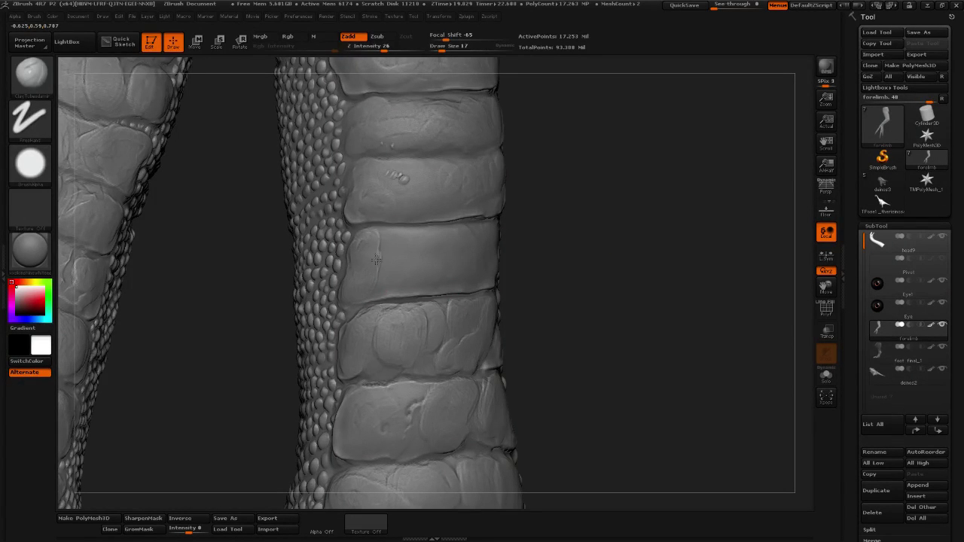
drag(592, 241, 415, 290)
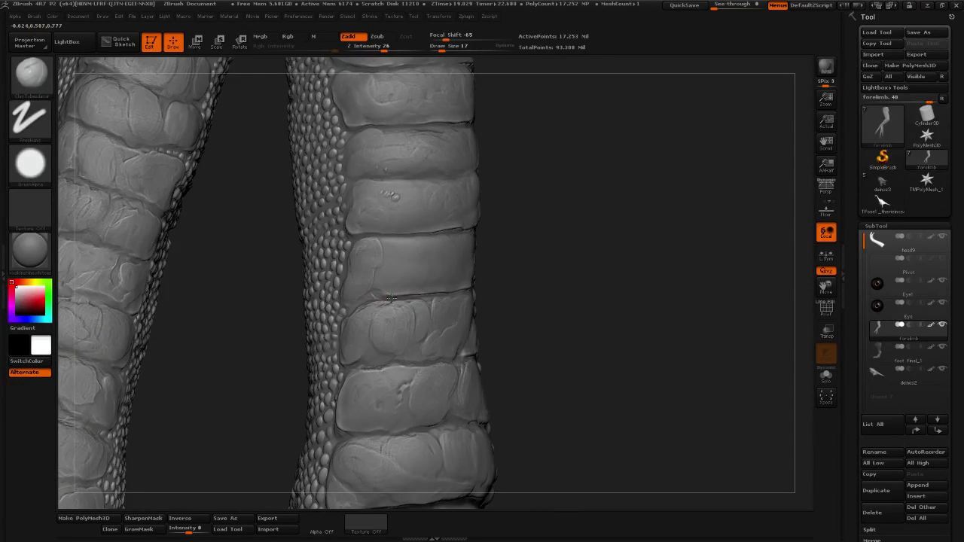
mouse_move(378, 294)
mouse_down()
mouse_move(389, 291)
mouse_move(397, 261)
mouse_move(388, 283)
mouse_up()
mouse_move(409, 246)
mouse_down()
mouse_move(403, 284)
mouse_move(382, 258)
mouse_up()
mouse_move(518, 258)
mouse_down()
mouse_move(459, 291)
mouse_move(442, 287)
mouse_move(459, 250)
mouse_move(438, 277)
mouse_up()
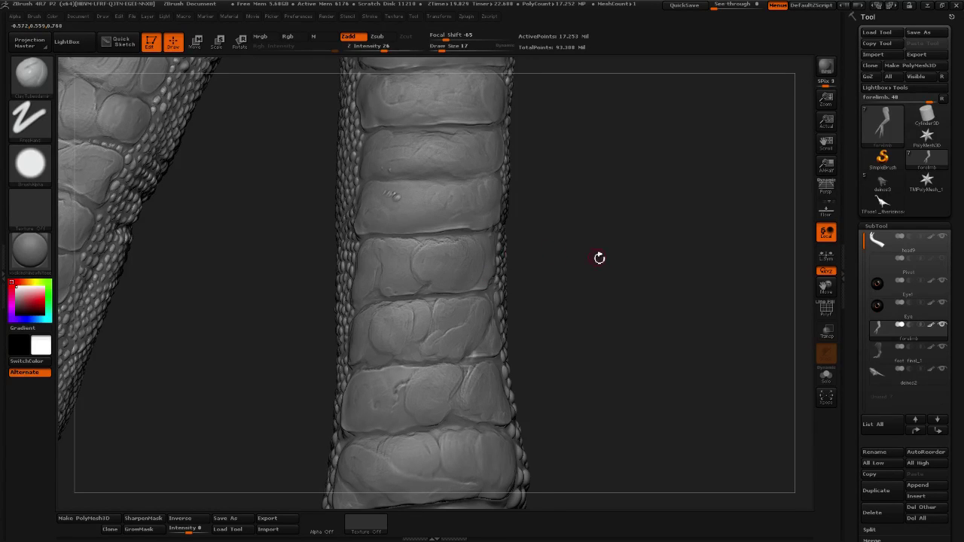
drag(599, 258, 437, 286)
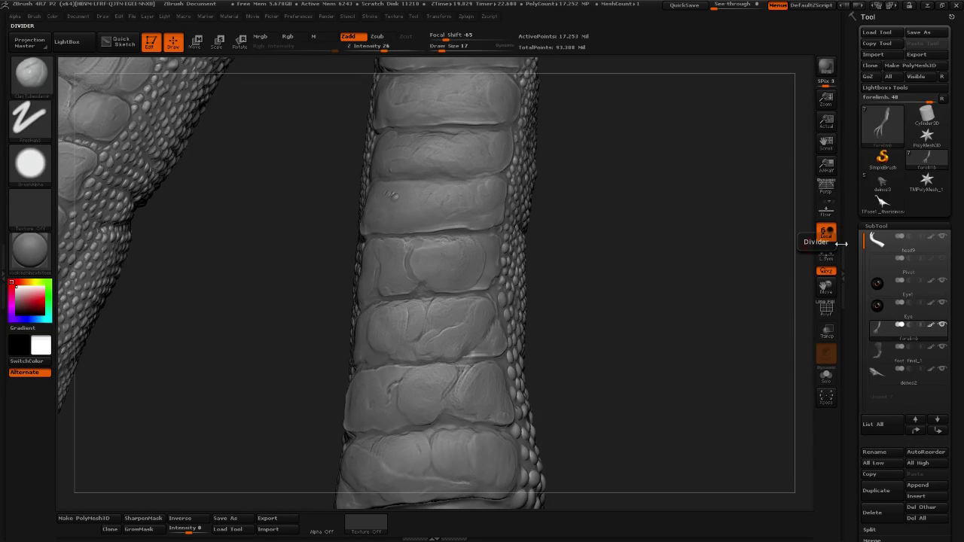
drag(609, 272, 523, 291)
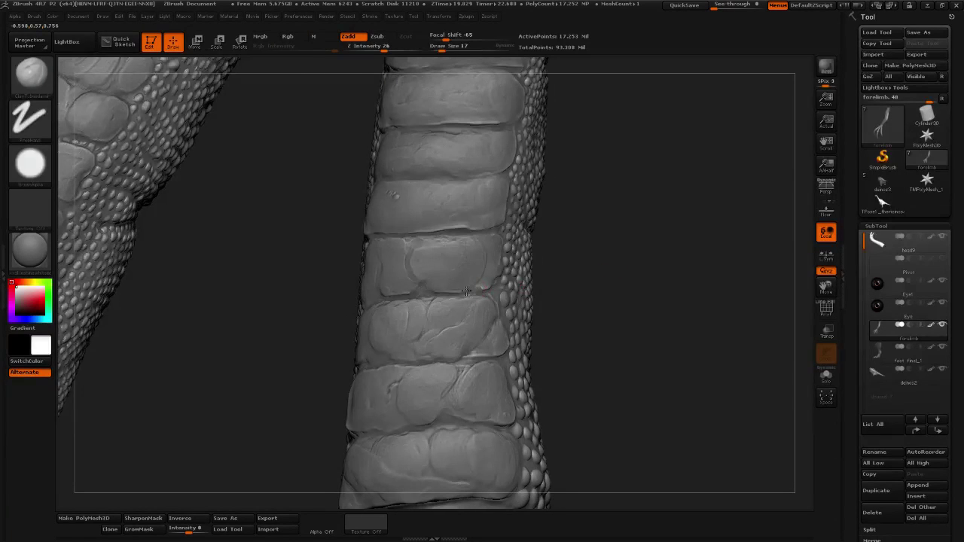
drag(638, 250, 557, 264)
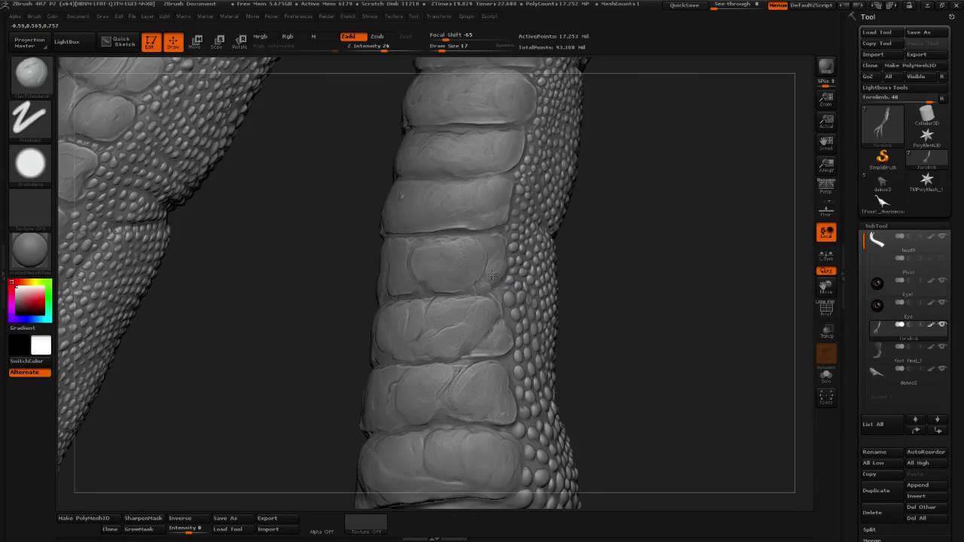
mouse_move(592, 248)
mouse_down()
mouse_move(570, 279)
mouse_move(469, 289)
mouse_move(499, 265)
mouse_up()
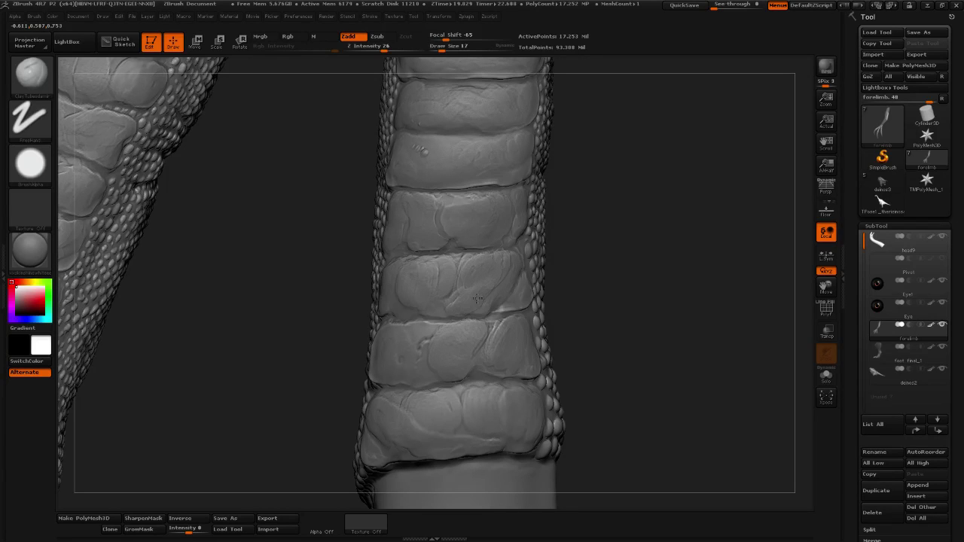
Sculpt a broad rounded bulge on the inner half of the fifth scute above the claw and crease the surface around it.
alt+drag(663, 231, 688, 287)
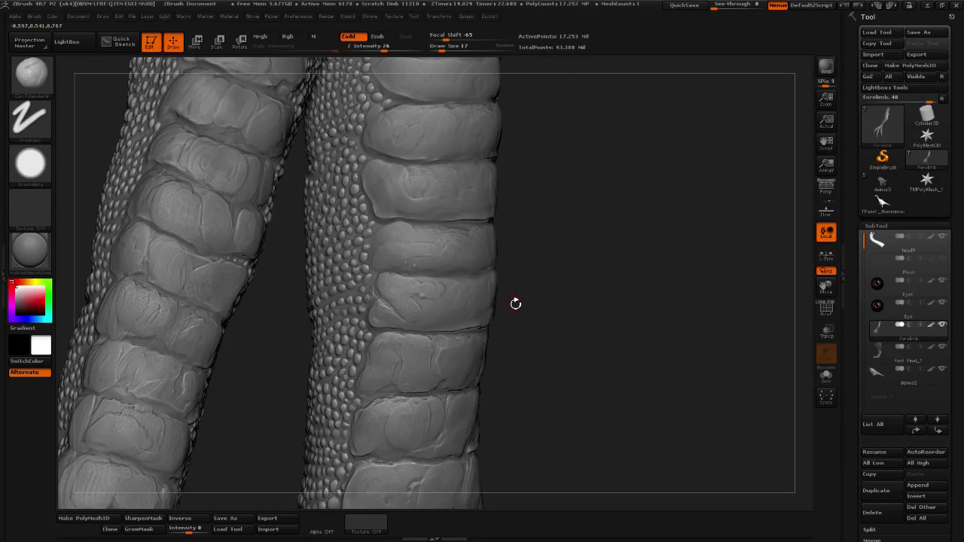
drag(517, 303, 434, 311)
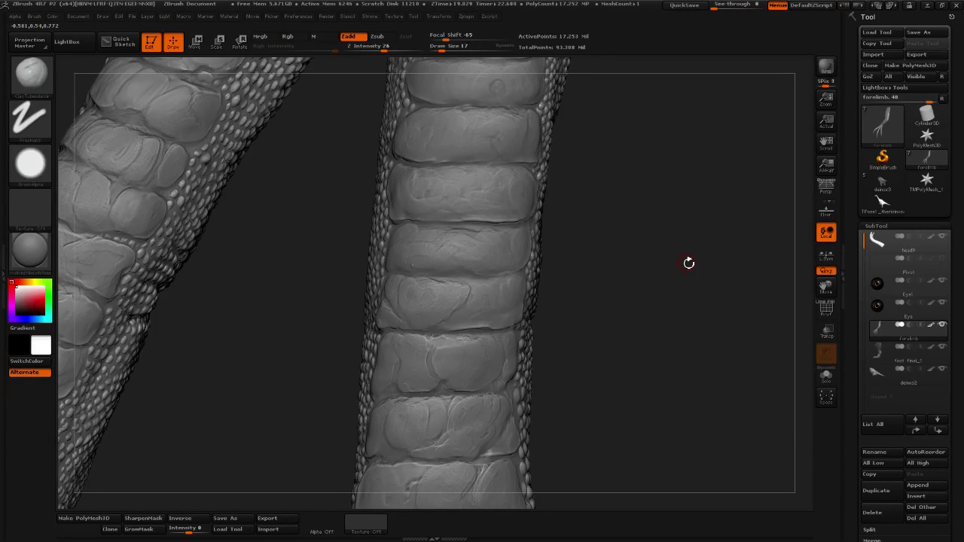
drag(637, 303, 394, 323)
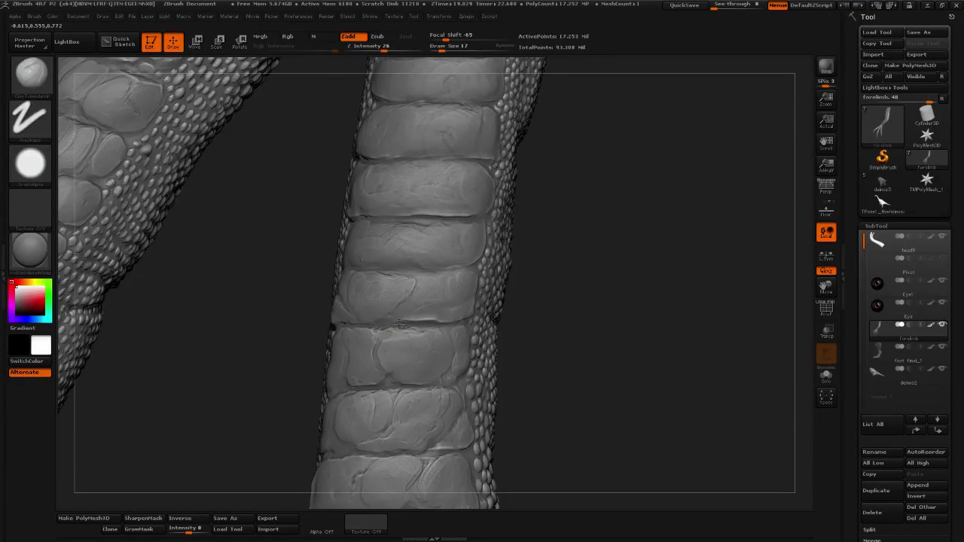
drag(612, 301, 409, 318)
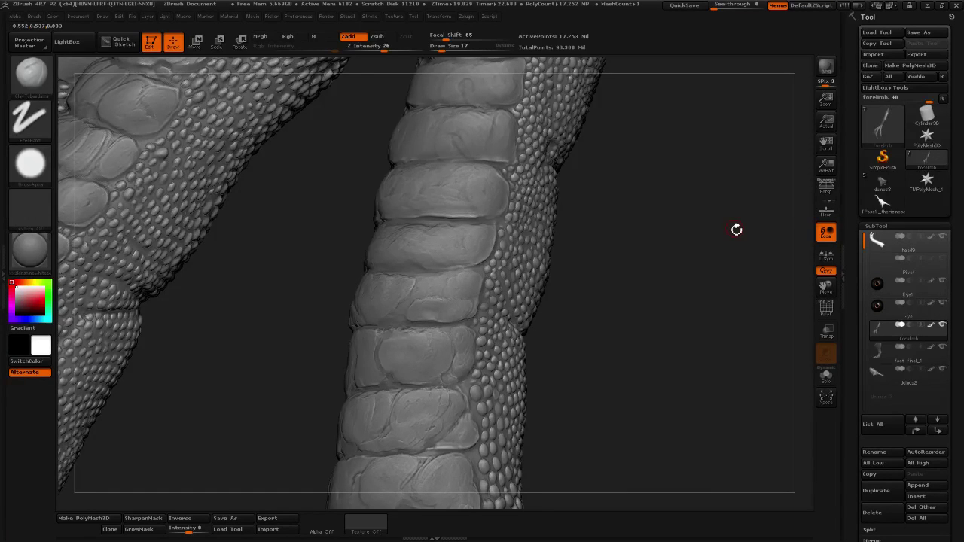
Sculpt curved wrinkles across the outer half of the sixth scute above the claw and a raised patch on its inner half.
drag(625, 290, 494, 328)
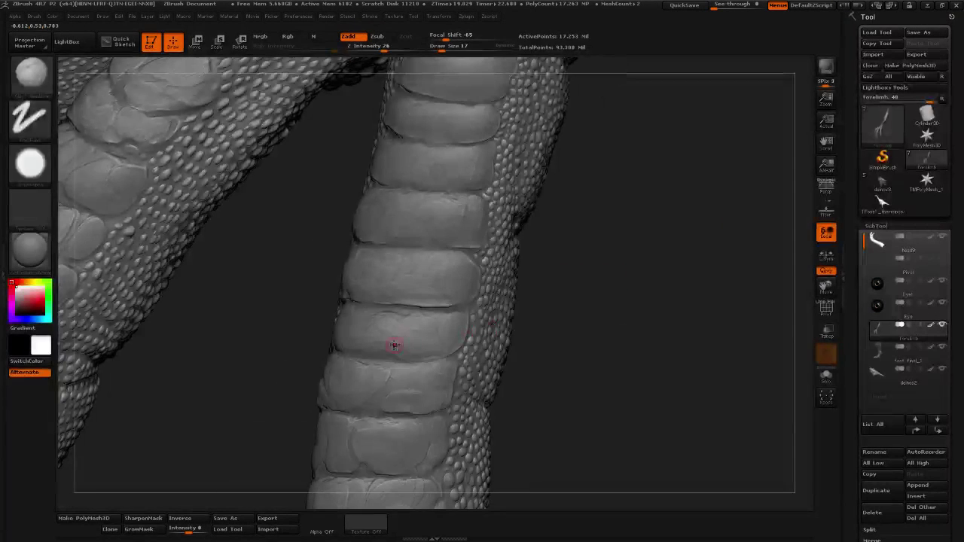
mouse_move(394, 346)
mouse_down()
mouse_move(389, 334)
mouse_move(401, 316)
mouse_move(424, 341)
mouse_move(434, 337)
mouse_move(435, 356)
mouse_move(448, 324)
mouse_move(447, 357)
mouse_up()
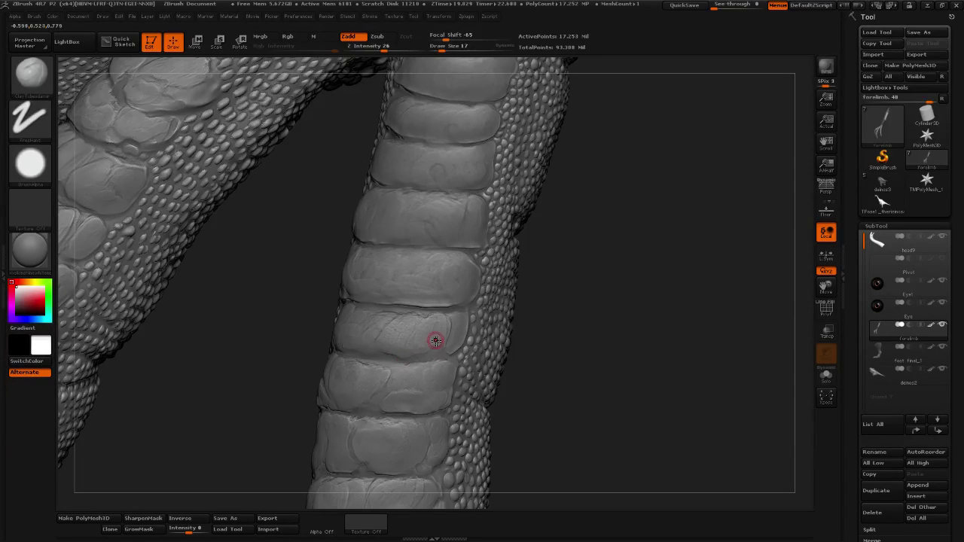
mouse_move(433, 343)
mouse_down()
mouse_move(439, 321)
mouse_move(422, 331)
mouse_up()
drag(652, 322, 622, 325)
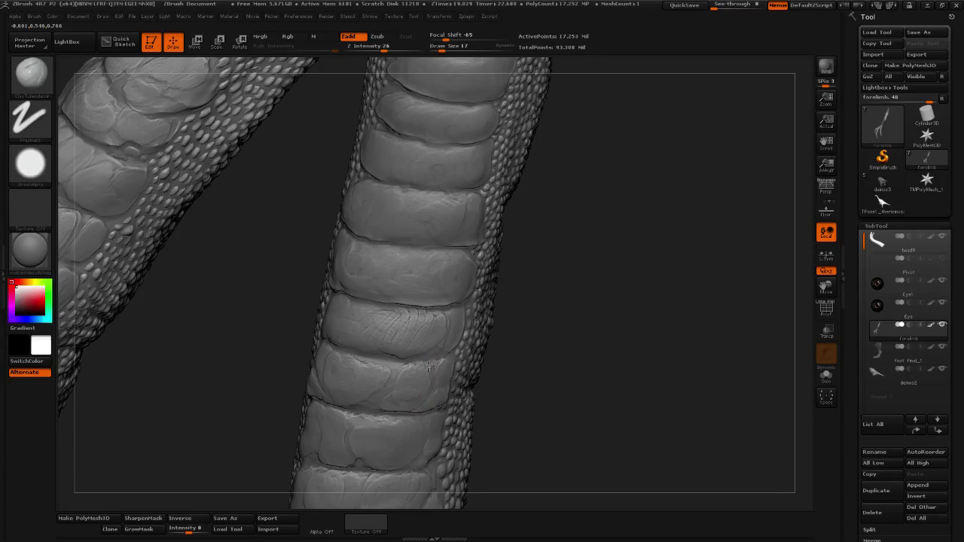
mouse_move(523, 348)
mouse_down()
mouse_move(559, 337)
mouse_move(548, 336)
mouse_up()
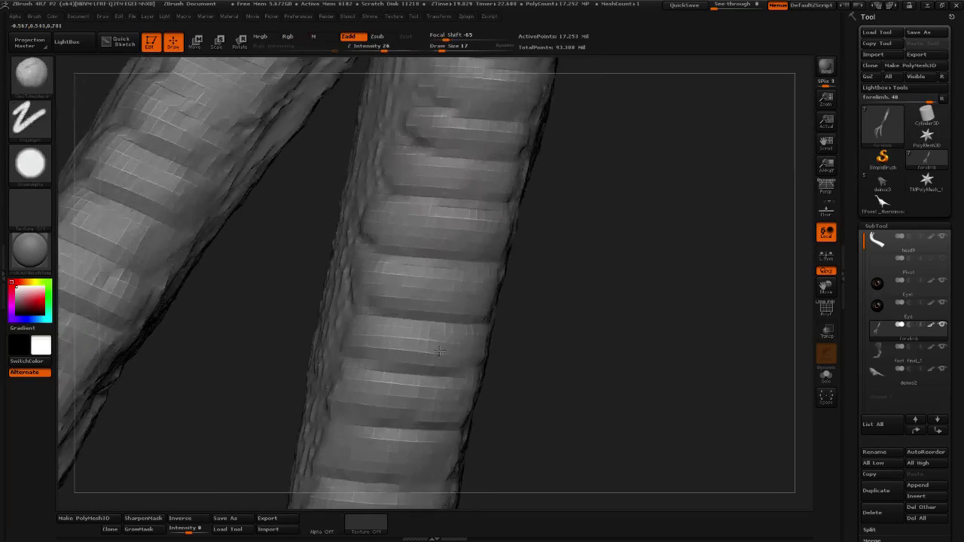
mouse_move(393, 342)
mouse_down()
mouse_move(365, 322)
mouse_move(349, 350)
mouse_up()
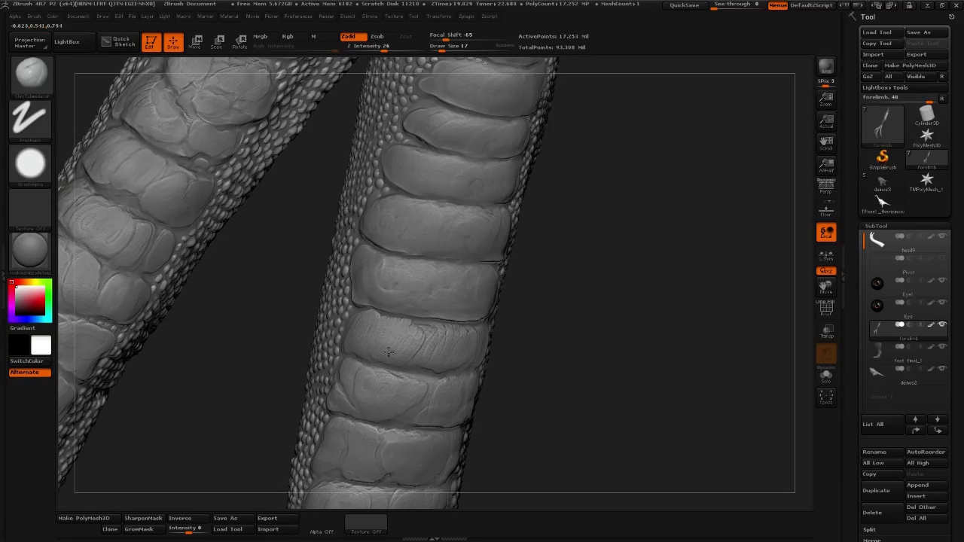
mouse_move(413, 323)
mouse_down()
mouse_move(423, 331)
mouse_move(415, 340)
mouse_move(393, 331)
mouse_move(407, 320)
mouse_move(423, 333)
mouse_move(389, 325)
mouse_move(411, 338)
mouse_move(399, 346)
mouse_move(425, 350)
mouse_move(431, 340)
mouse_move(436, 352)
mouse_move(409, 363)
mouse_up()
Carve creases into the seventh scute above the claw, working its inner end, lower edge and wrinkled outer end.
alt+drag(579, 301, 560, 365)
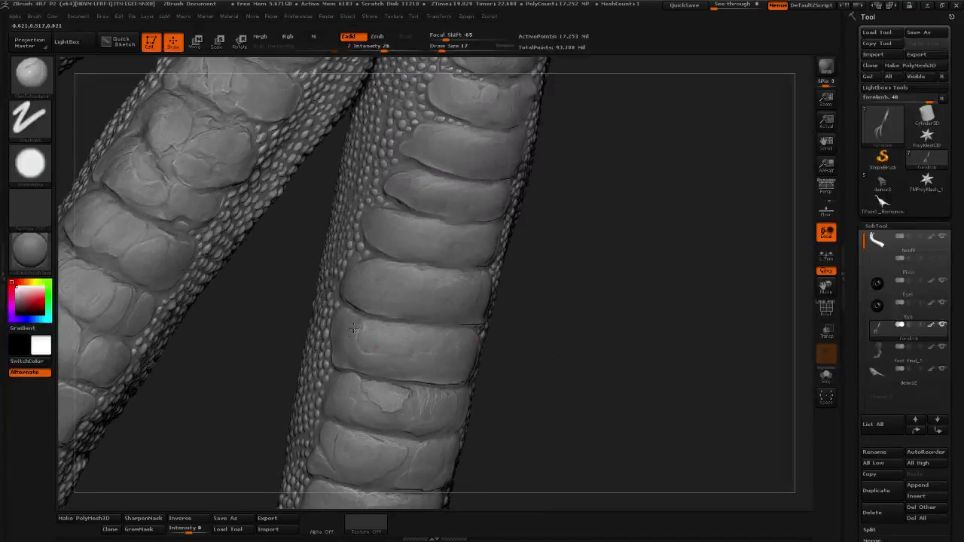
drag(381, 339, 346, 335)
mouse_move(409, 326)
mouse_down()
mouse_move(390, 360)
mouse_move(422, 342)
mouse_up()
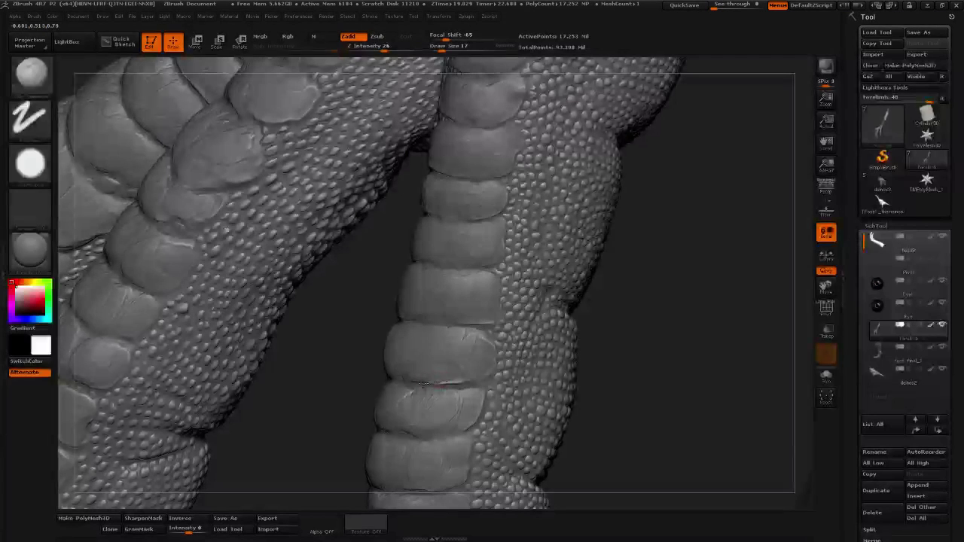
drag(425, 383, 465, 381)
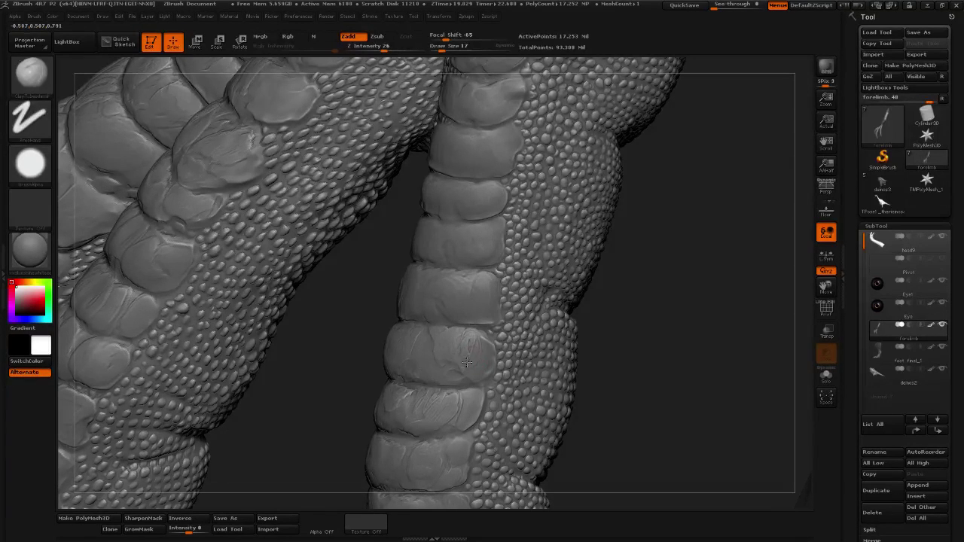
Add fine vertical wrinkles to the outer end of the eighth scute above the claw and short creases to its inner end.
drag(677, 325, 456, 381)
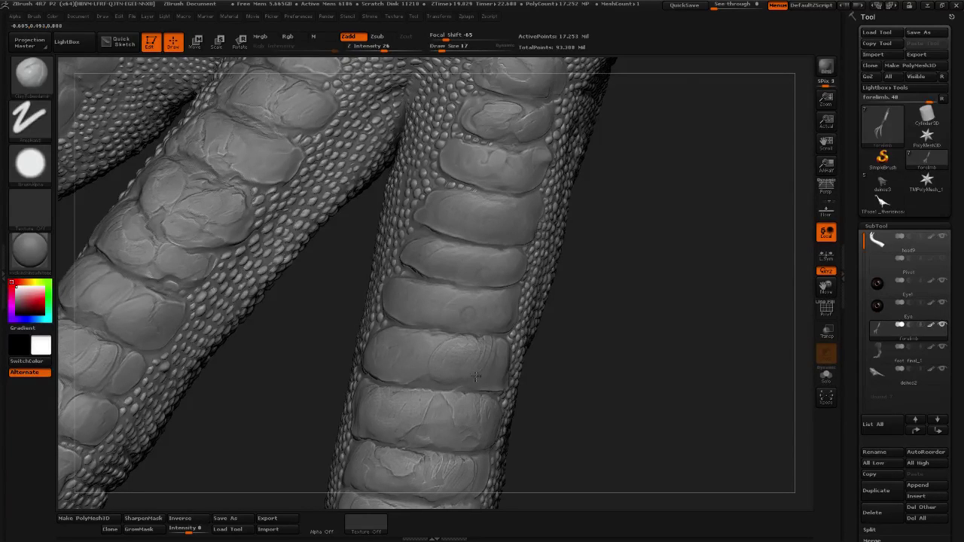
drag(619, 348, 573, 352)
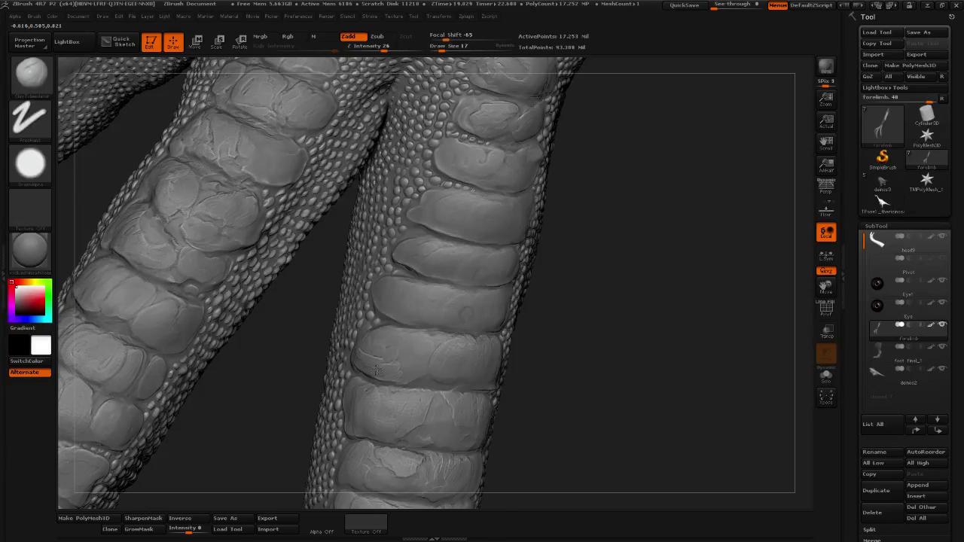
mouse_move(366, 367)
mouse_down()
mouse_move(401, 378)
mouse_move(368, 354)
mouse_move(403, 367)
mouse_move(373, 349)
mouse_move(406, 351)
mouse_move(376, 344)
mouse_move(401, 339)
mouse_move(402, 363)
mouse_up()
Crease the tenth scute above the claw, then sculpt vertical folds across the ninth and soften them with the Smooth brush.
mouse_move(673, 308)
mouse_down()
mouse_move(654, 351)
mouse_move(415, 318)
mouse_up()
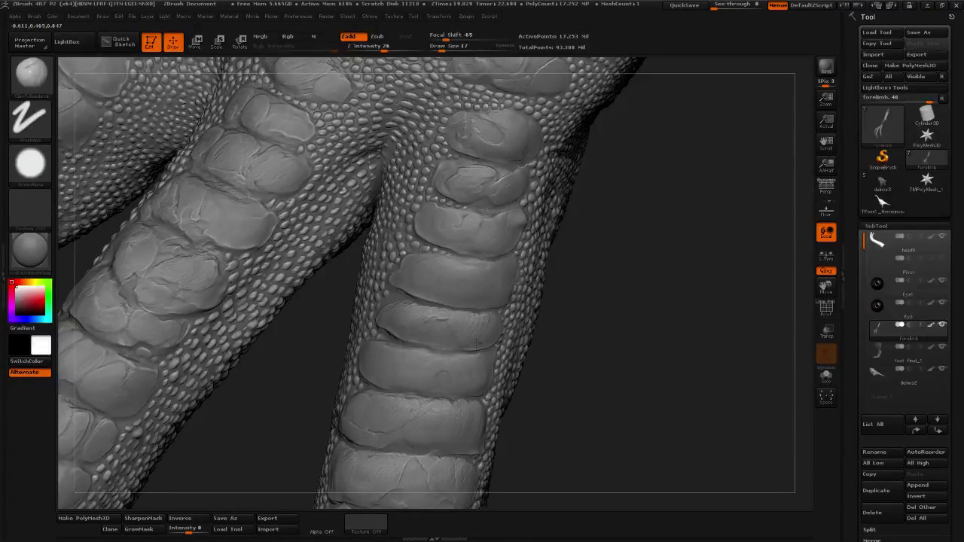
right_drag(477, 343, 449, 348)
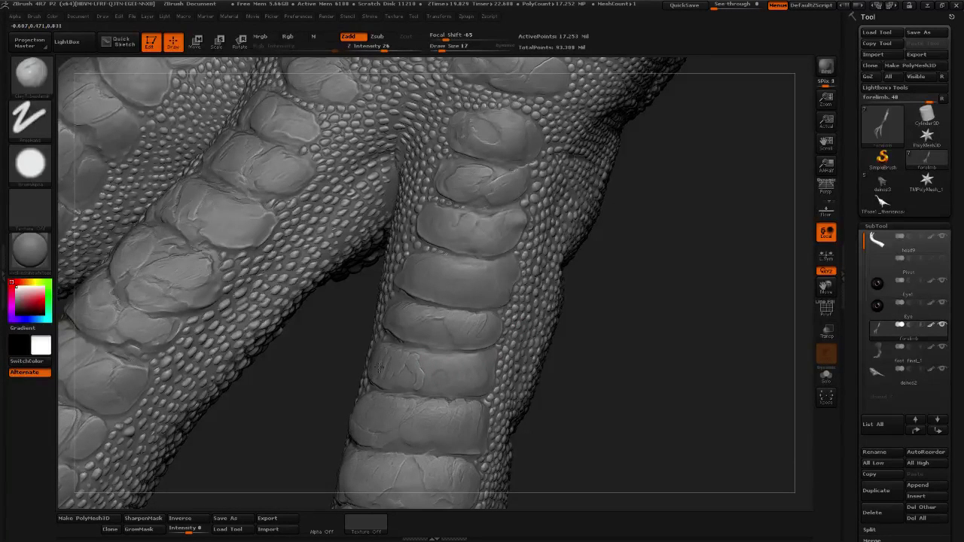
mouse_move(378, 367)
mouse_down()
mouse_move(380, 381)
mouse_move(384, 356)
mouse_up()
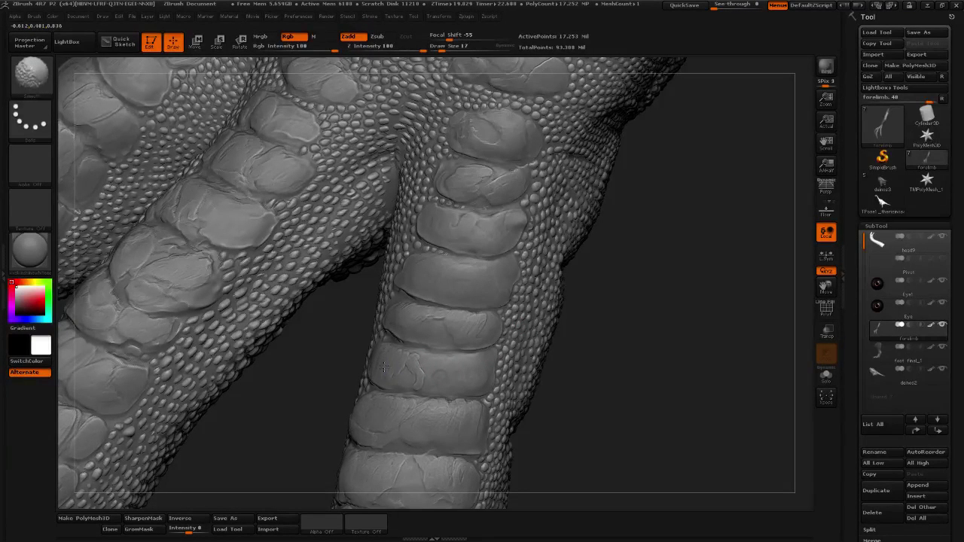
key(b)
key(t)
key(a)
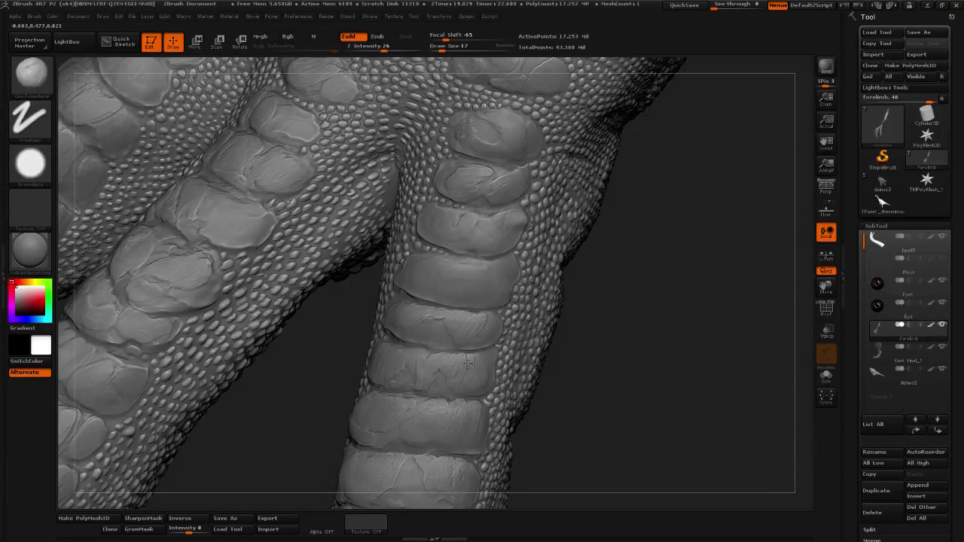
key(shift)
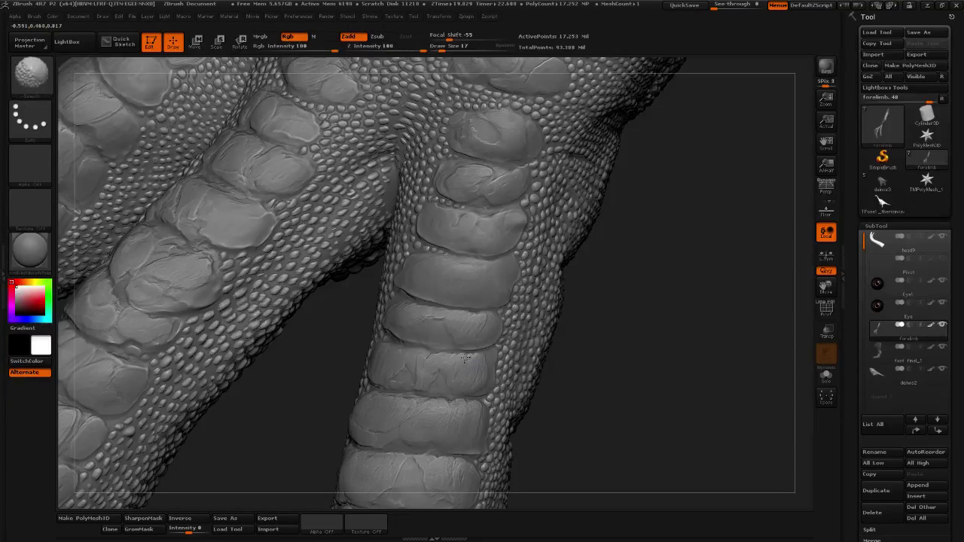
drag(688, 344, 491, 379)
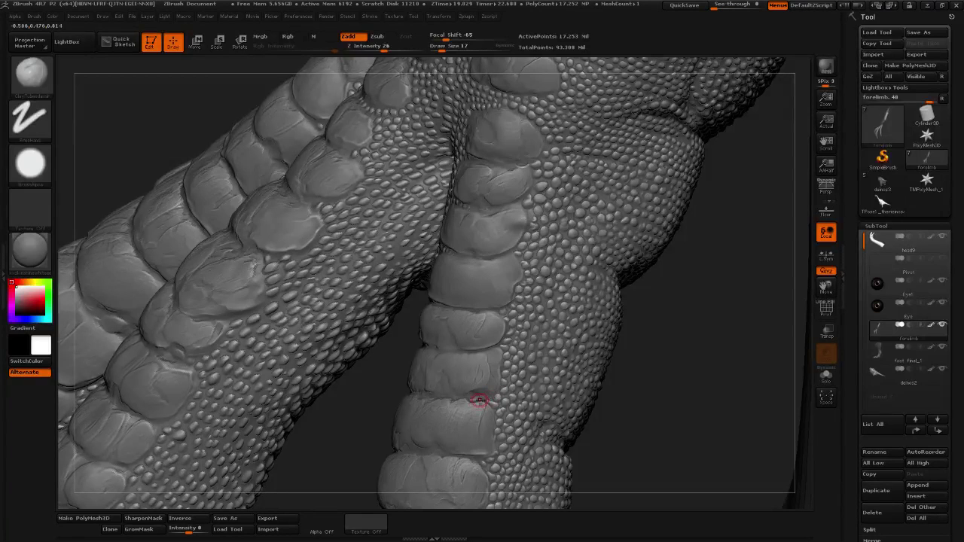
mouse_move(480, 400)
mouse_down()
mouse_move(495, 395)
mouse_move(479, 400)
mouse_up()
Smooth the outer end of the tenth scute above the claw and carve vertical creases into the middle of the eleventh.
drag(707, 327, 604, 373)
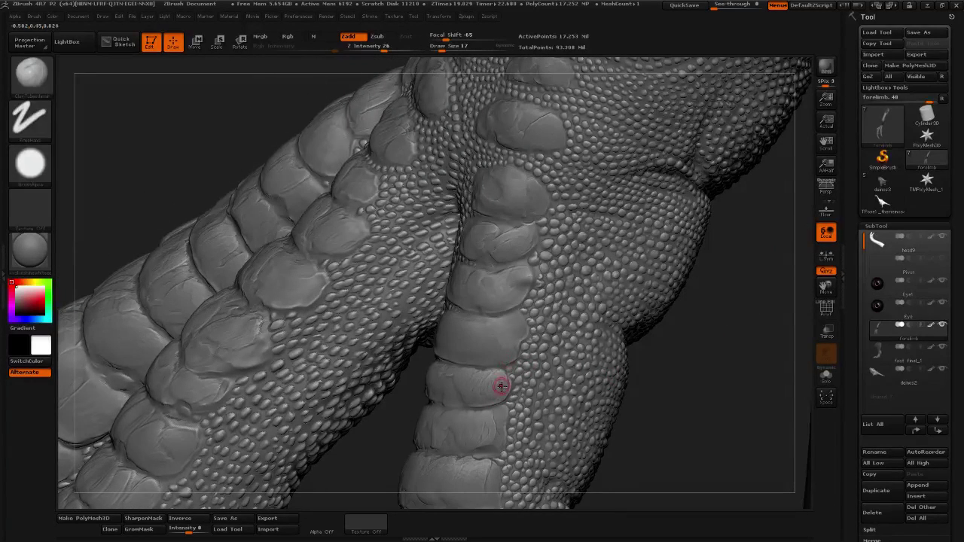
shift+drag(499, 386, 476, 379)
drag(663, 382, 632, 371)
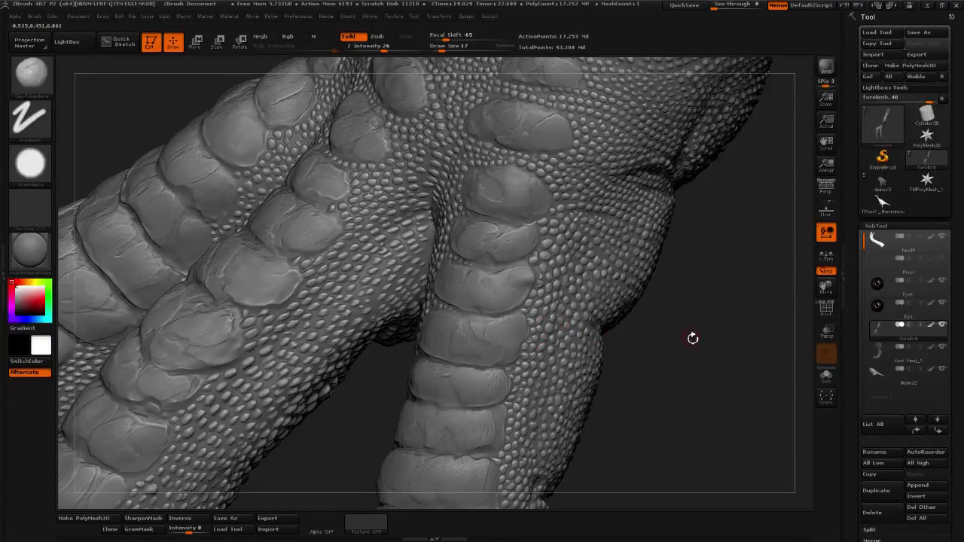
Soften the upper part of the ninth scute above the claw and build creased folds on the inner half of the tenth.
drag(670, 344, 459, 357)
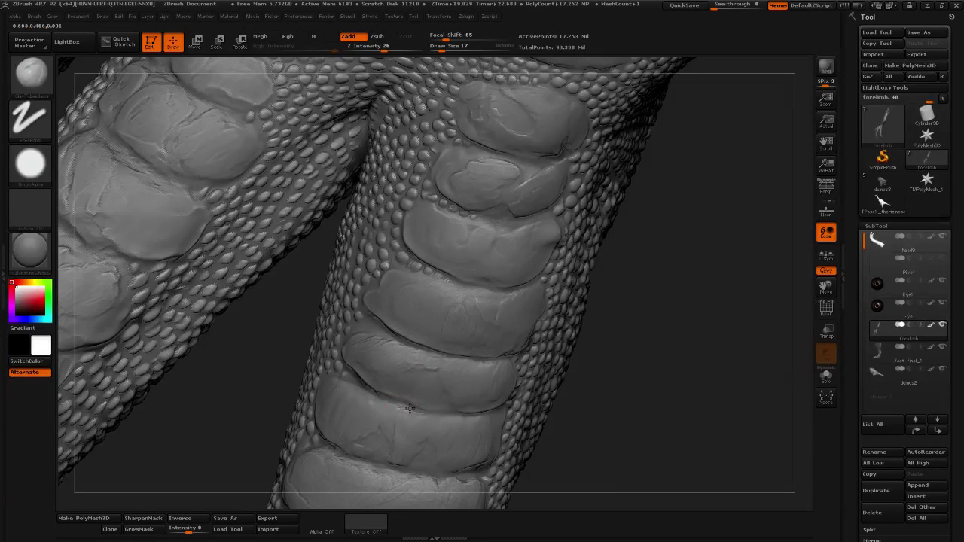
drag(409, 411, 439, 421)
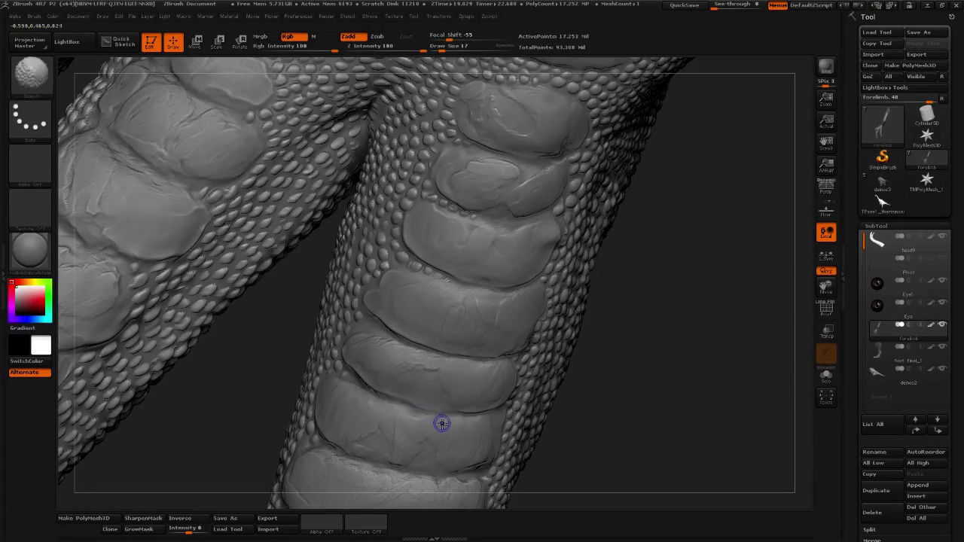
drag(616, 377, 398, 384)
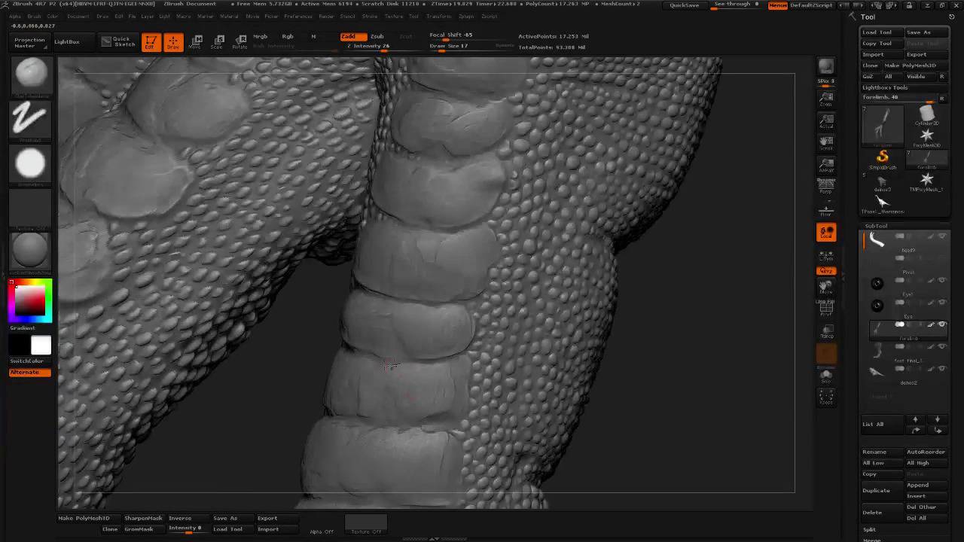
right_drag(513, 329, 340, 344)
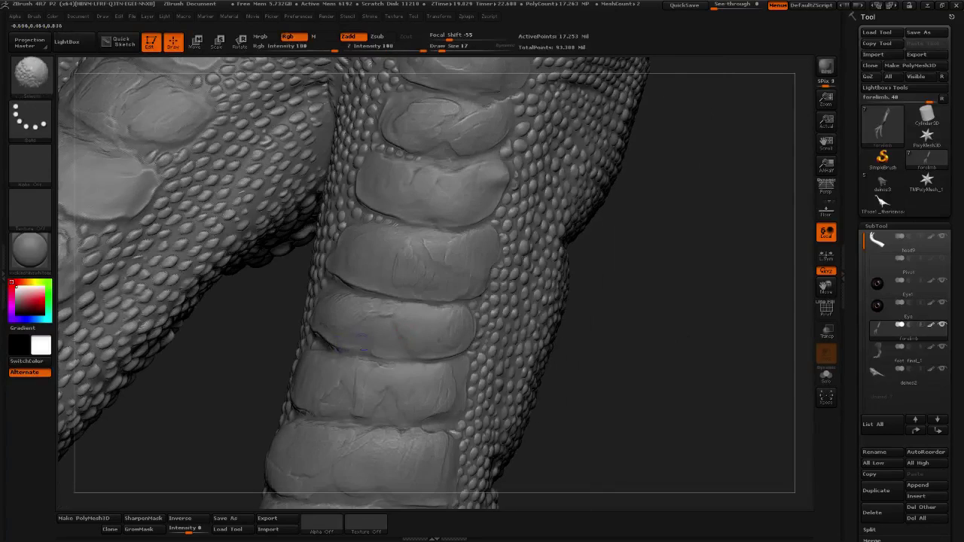
drag(364, 330, 366, 351)
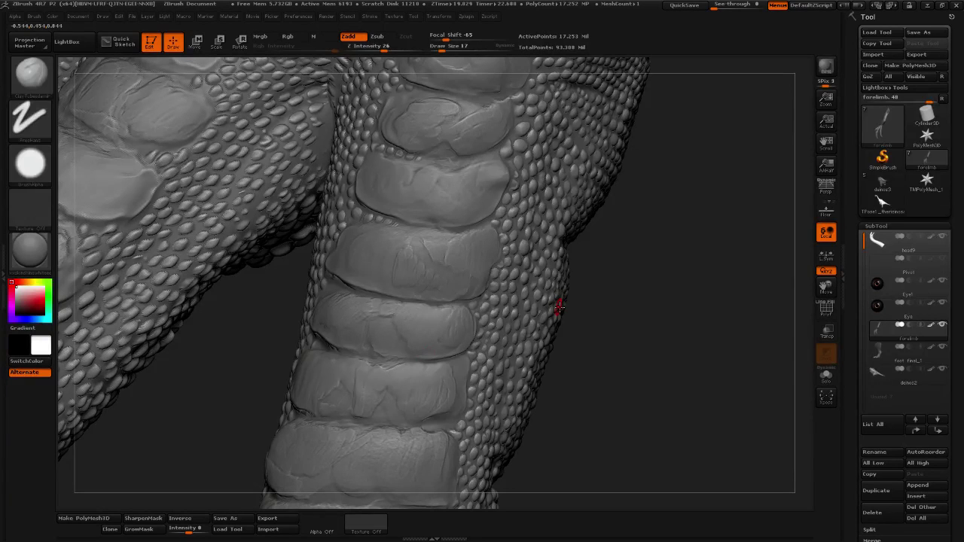
key(shift)
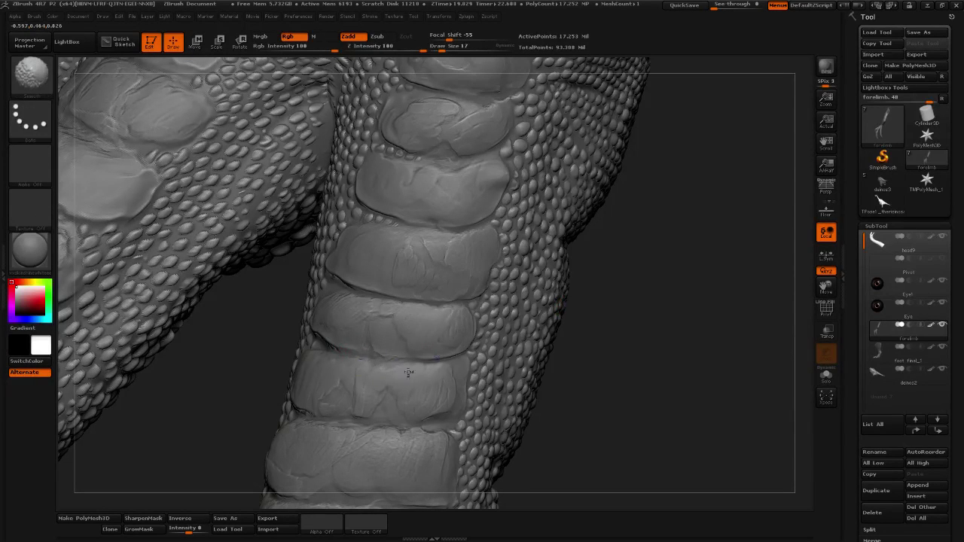
drag(573, 360, 468, 377)
Sculpt a crease along the outer edge of the eighth scute above the claw and fold the middle of the eleventh.
drag(681, 351, 603, 346)
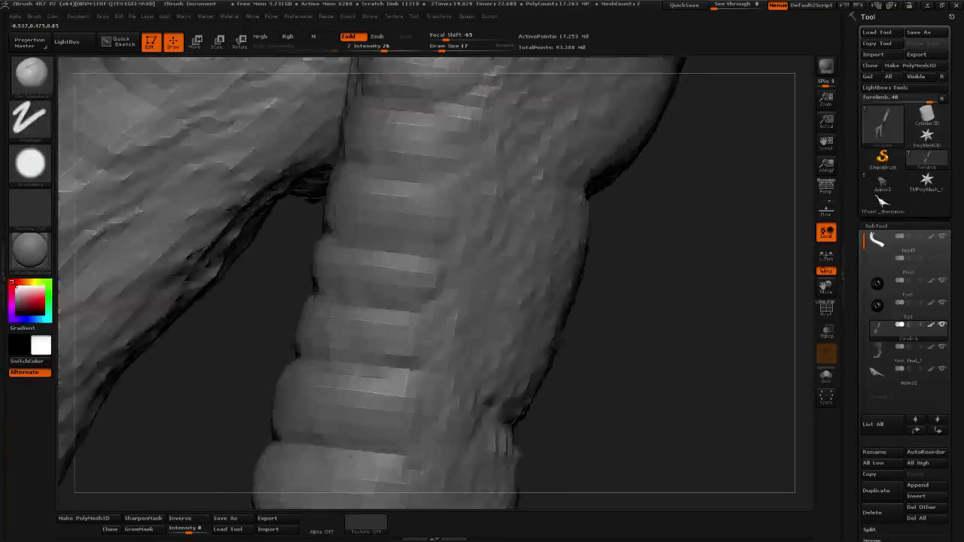
drag(427, 339, 430, 404)
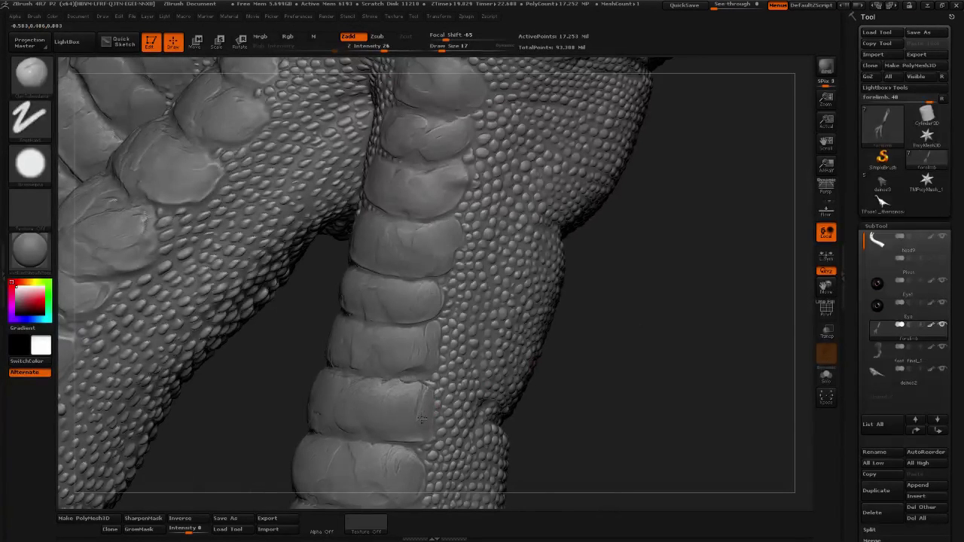
mouse_move(452, 398)
mouse_down()
mouse_move(416, 299)
mouse_move(581, 383)
mouse_move(445, 341)
mouse_up()
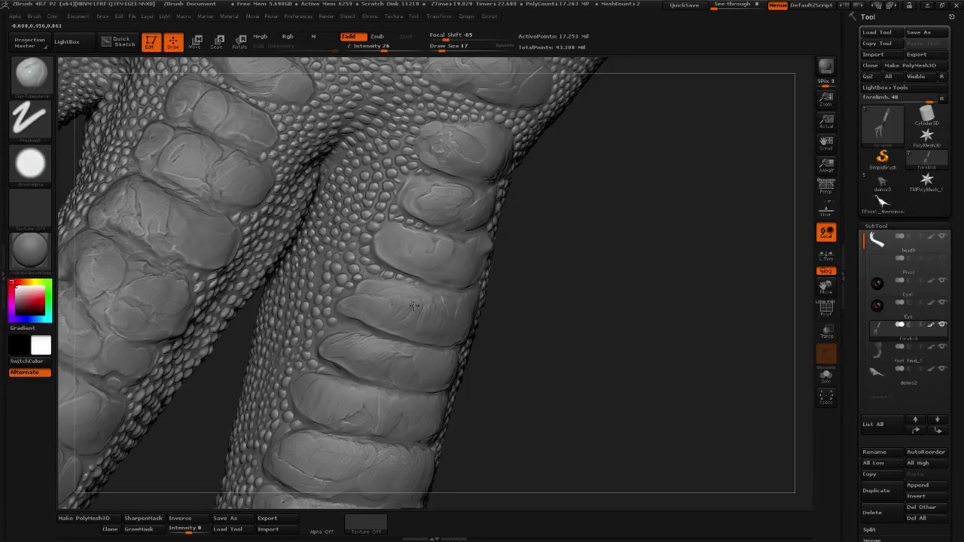
drag(633, 319, 572, 320)
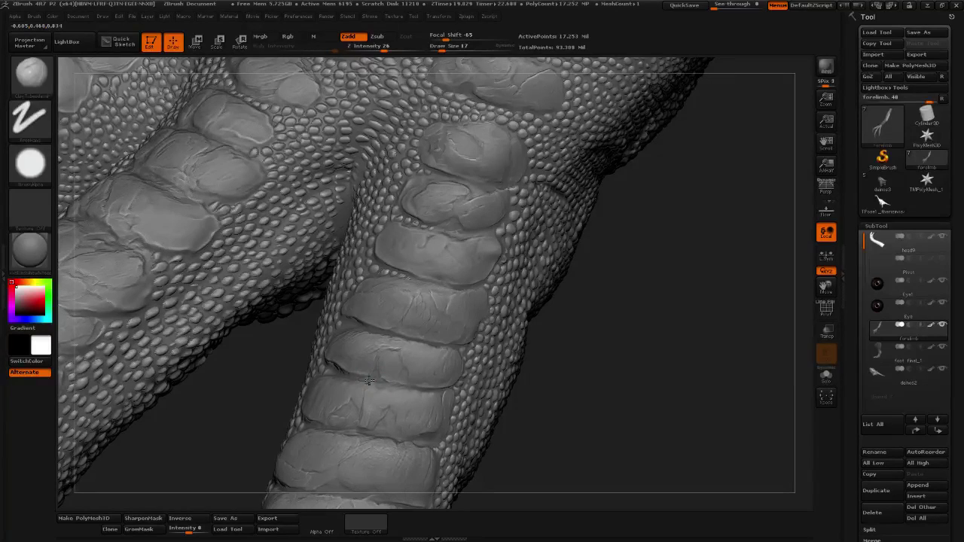
drag(581, 366, 369, 377)
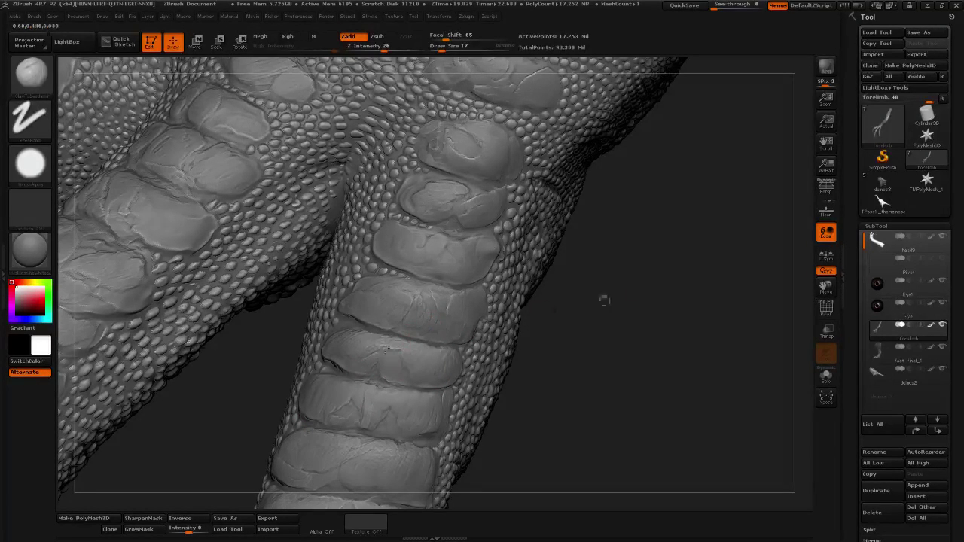
Carve diagonal creases into the inner half of the twelfth scute above the claw.
drag(605, 299, 384, 317)
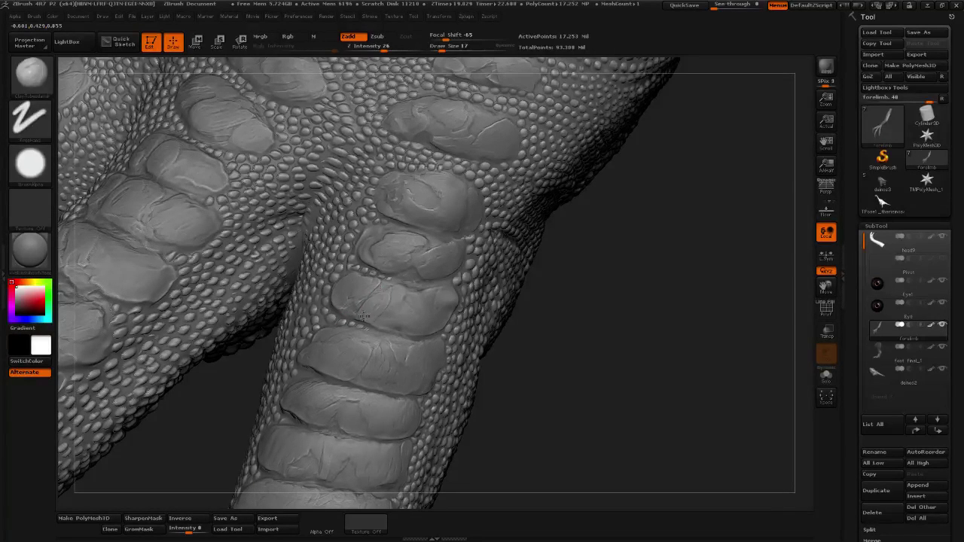
drag(577, 316, 429, 316)
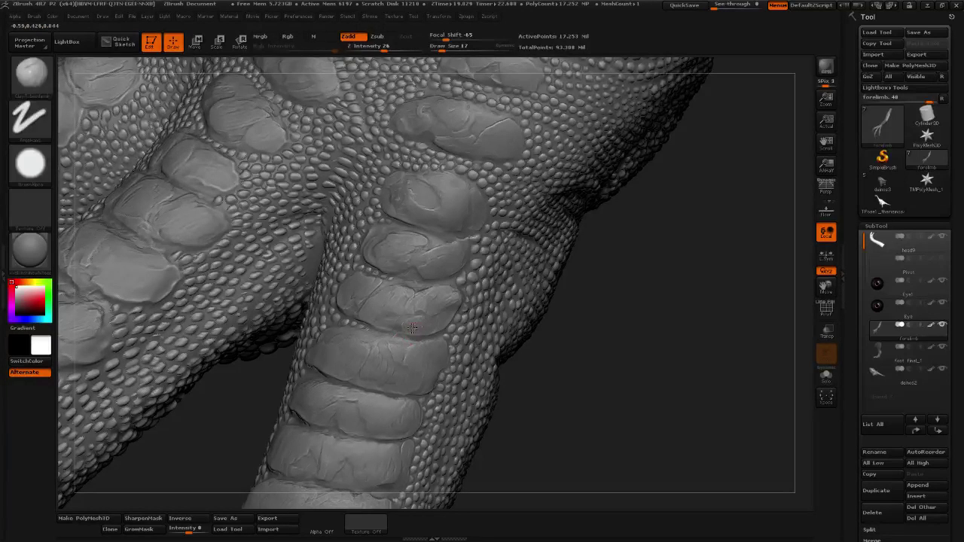
Carve creases into the outer half of the first large scute past the base of the outer finger.
alt+drag(721, 265, 703, 297)
mouse_move(684, 332)
alt+mouse_down()
mouse_move(643, 332)
mouse_move(621, 308)
mouse_move(669, 295)
alt+mouse_up()
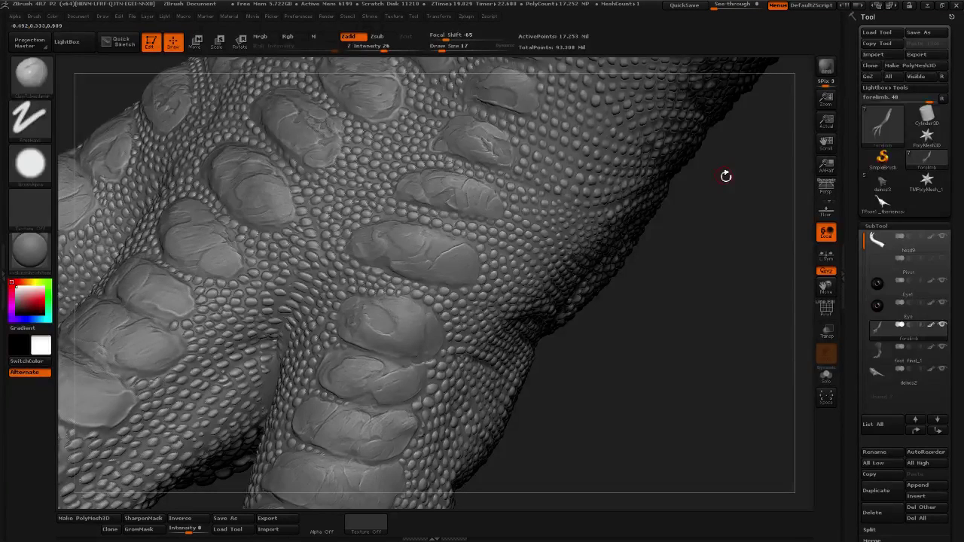
drag(624, 370, 500, 275)
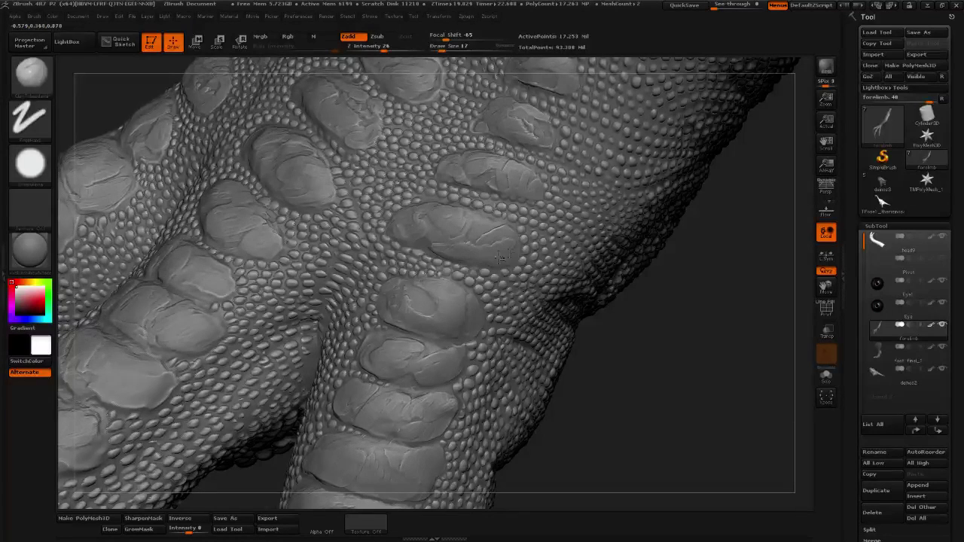
Refine the creases in the middle of the eleventh scute above the claw.
alt+drag(672, 338, 712, 214)
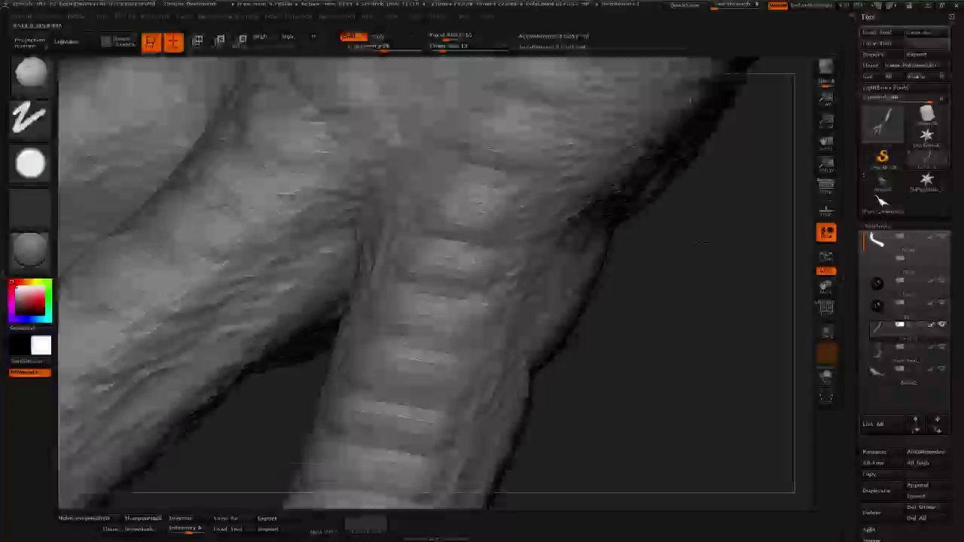
alt+drag(628, 354, 662, 280)
mouse_move(647, 312)
mouse_down()
mouse_move(718, 297)
mouse_move(632, 345)
mouse_up()
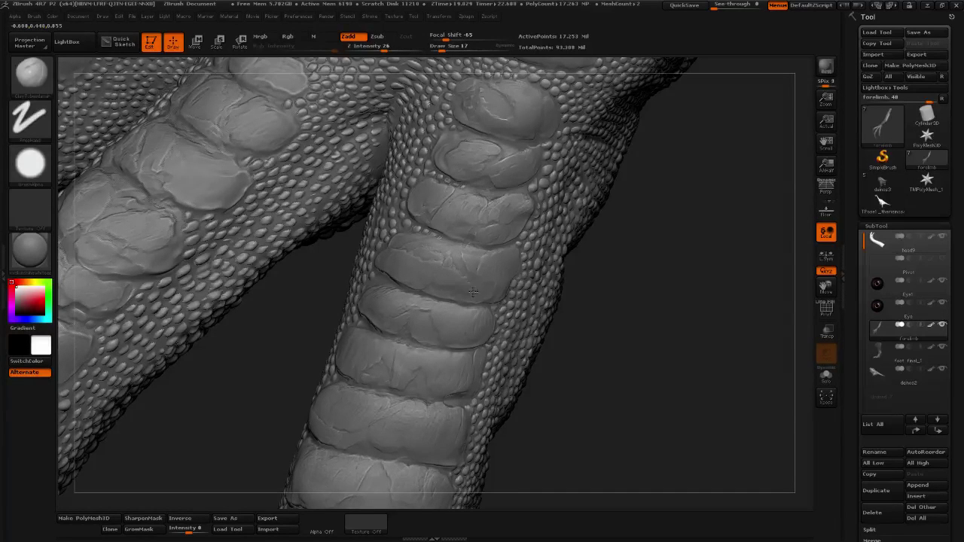
drag(620, 300, 471, 286)
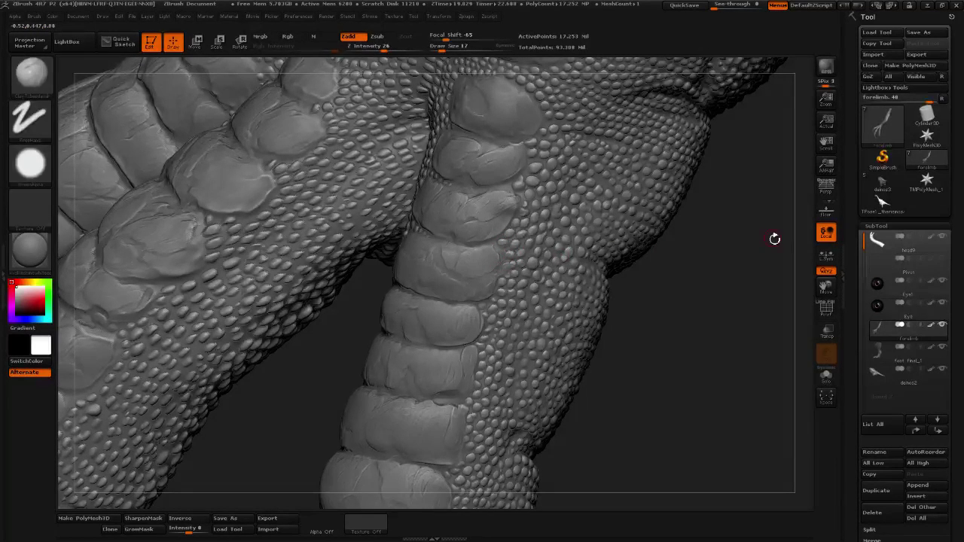
Carve a diagonal crease into the inner half of the eighth scute above the claw and smooth its edges.
mouse_move(667, 371)
mouse_down()
mouse_move(652, 312)
mouse_move(619, 341)
mouse_move(652, 290)
mouse_move(614, 274)
mouse_move(580, 279)
mouse_up()
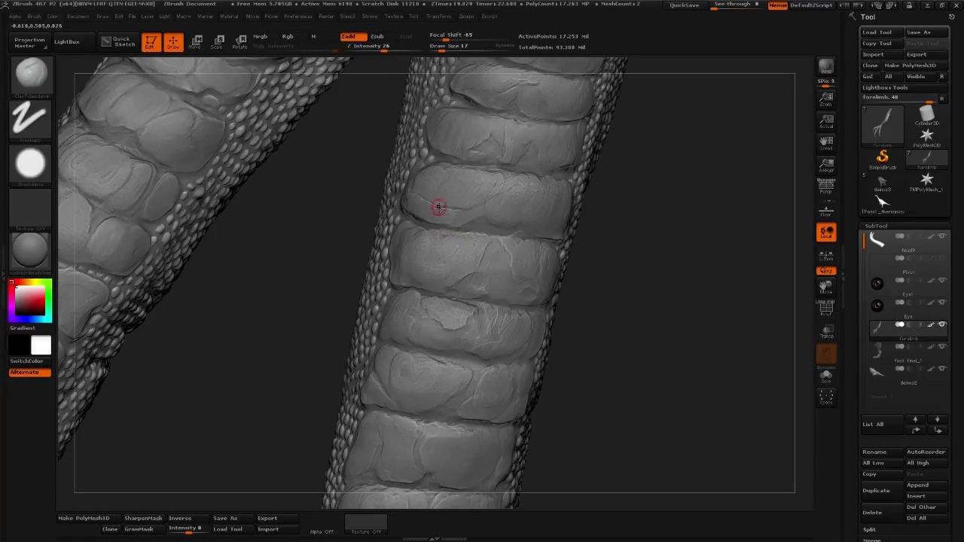
mouse_move(462, 204)
shift+mouse_down()
mouse_move(438, 221)
mouse_move(466, 221)
shift+mouse_up()
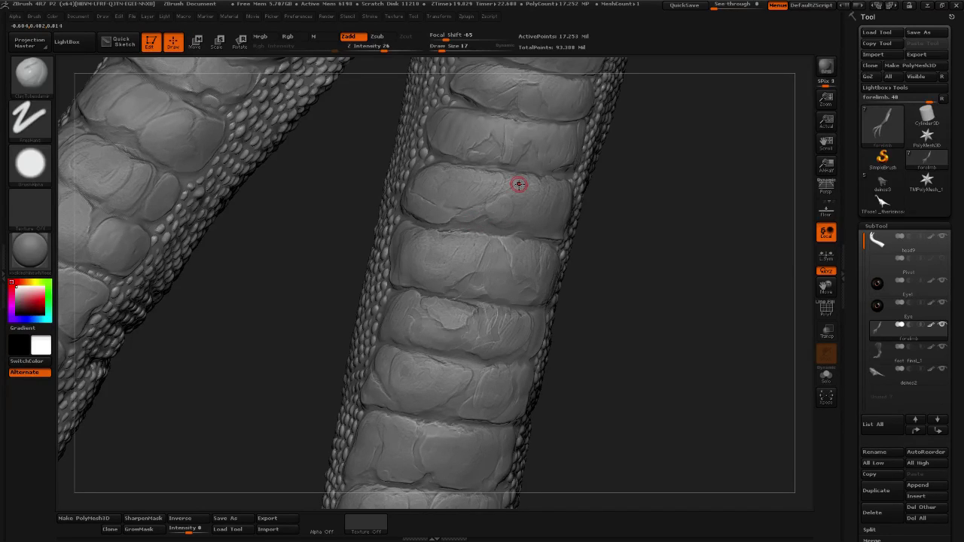
drag(648, 360, 693, 262)
drag(639, 323, 516, 295)
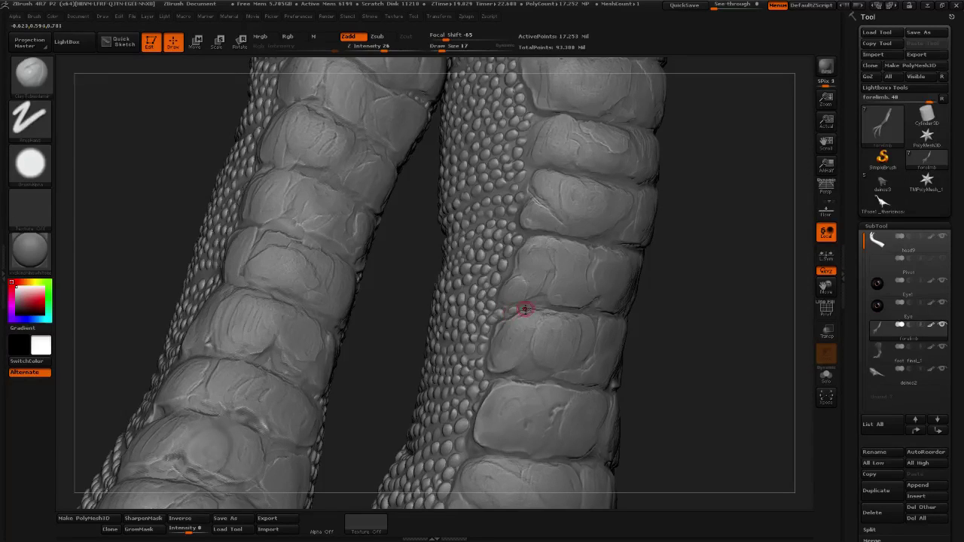
Deepen the vertical crease in the middle of the scute directly above the claw.
key(shift)
key(b)
key(c)
key(b)
alt+drag(774, 308, 673, 297)
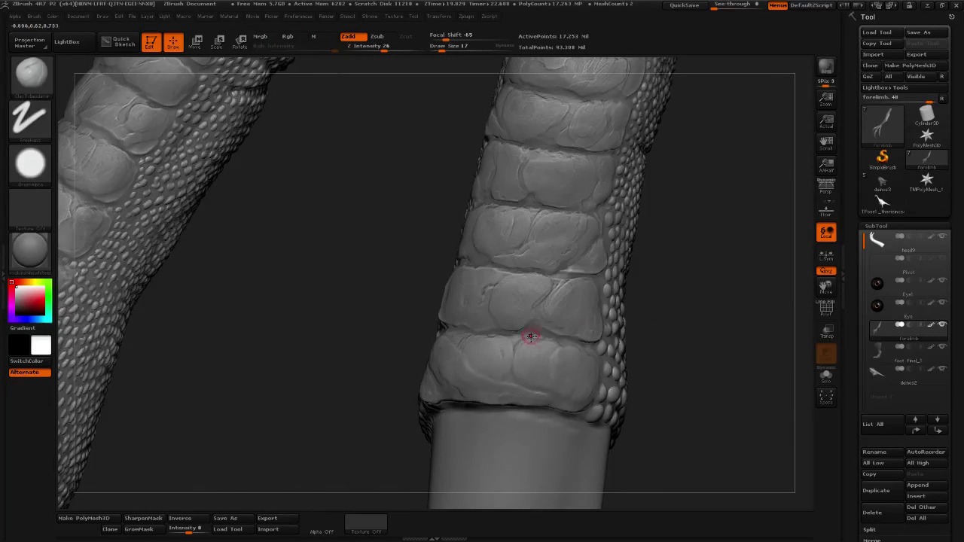
key(b)
key(s)
key(t)
ctrl+right_drag(457, 356, 501, 352)
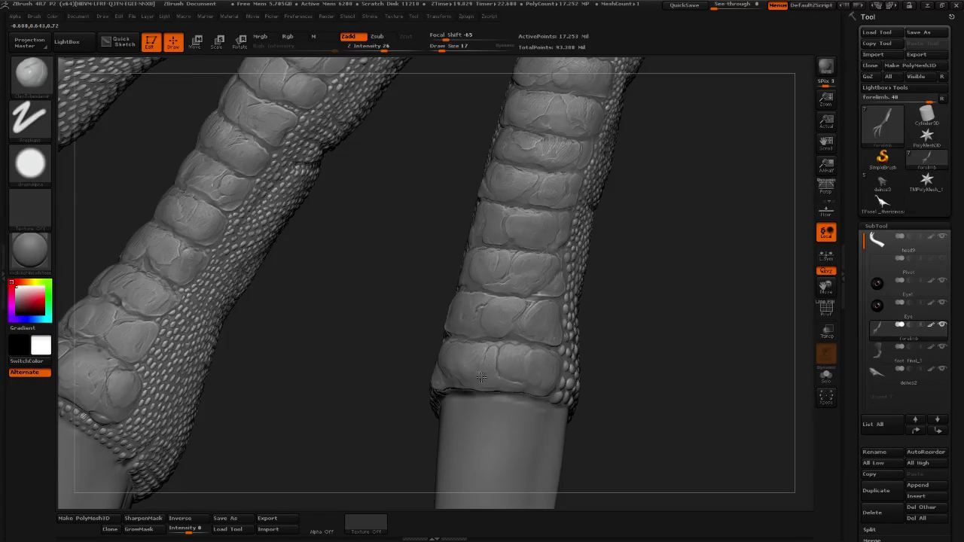
Sculpt creased folds into the small isolated scutes on the upper forearm.
mouse_move(891, 288)
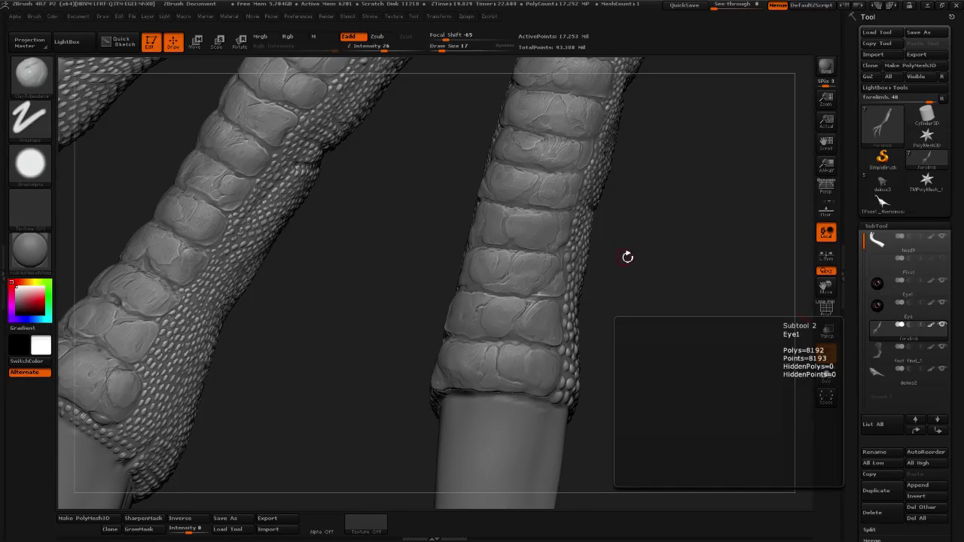
drag(624, 254, 488, 241)
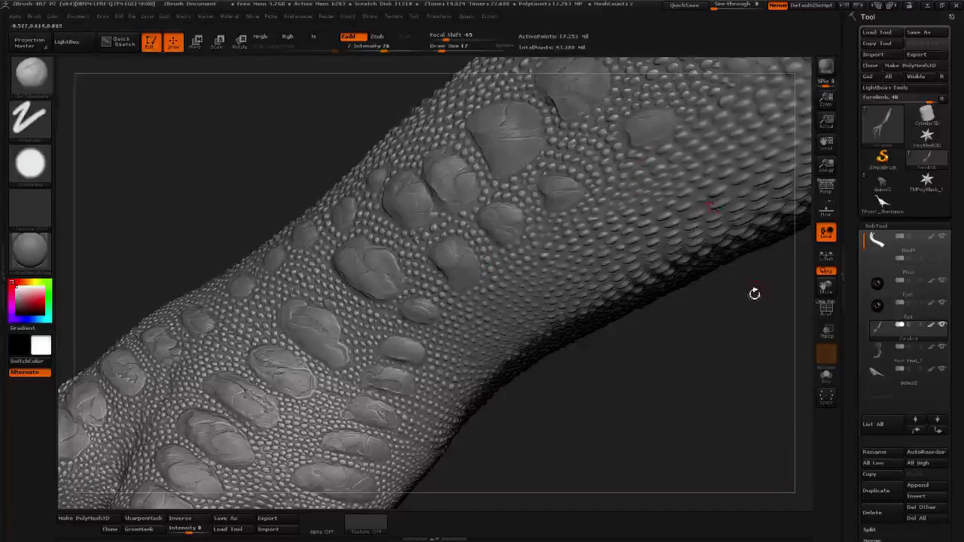
drag(753, 293, 772, 292)
drag(659, 354, 528, 197)
drag(499, 246, 501, 244)
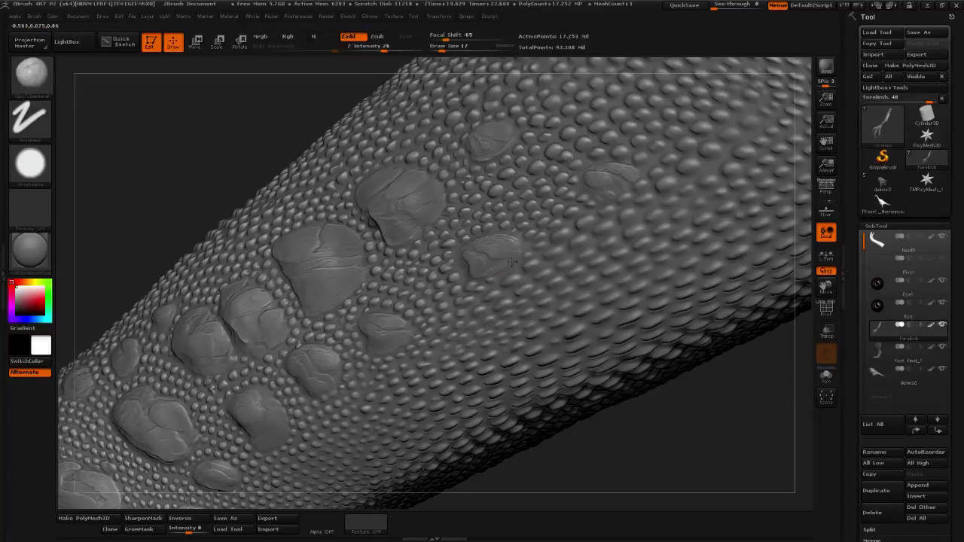
alt+drag(684, 415, 612, 384)
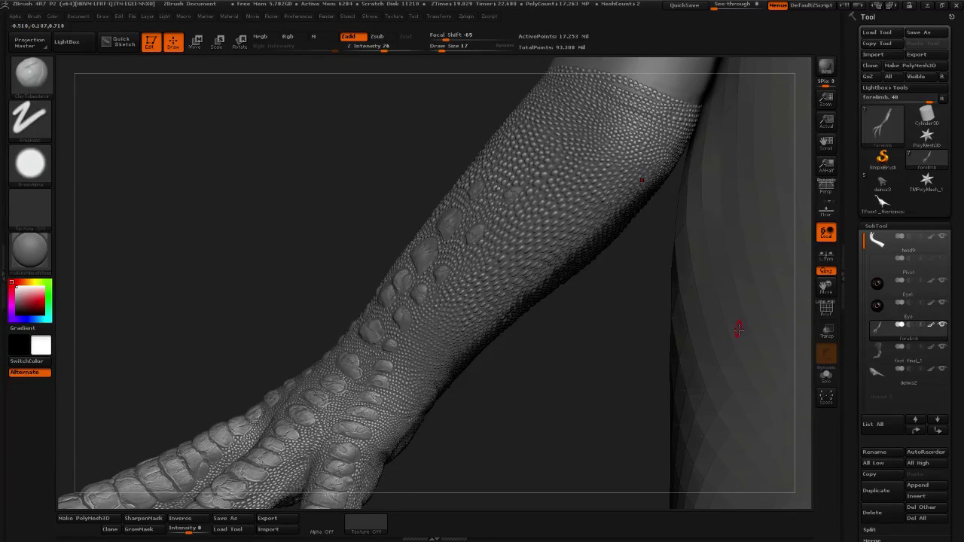
Swell the small scales on the outer forearm with the Inflat brush at intensity 5 and draw size 113.
click(34, 81)
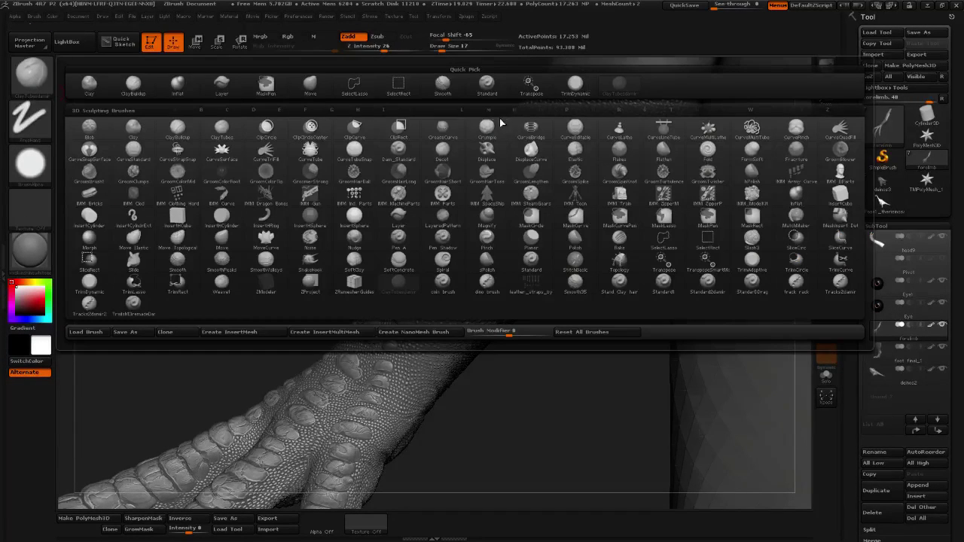
click(176, 84)
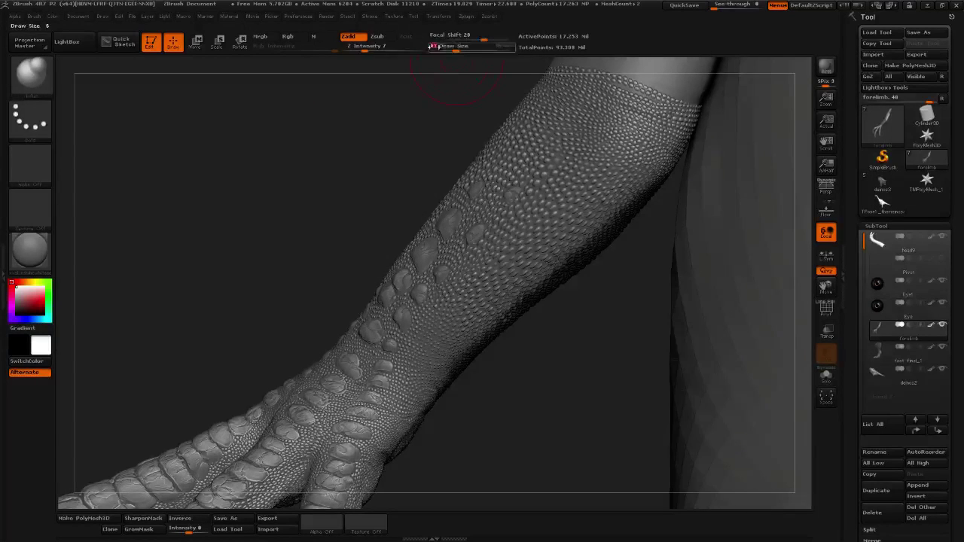
click(362, 49)
alt+drag(593, 299, 539, 316)
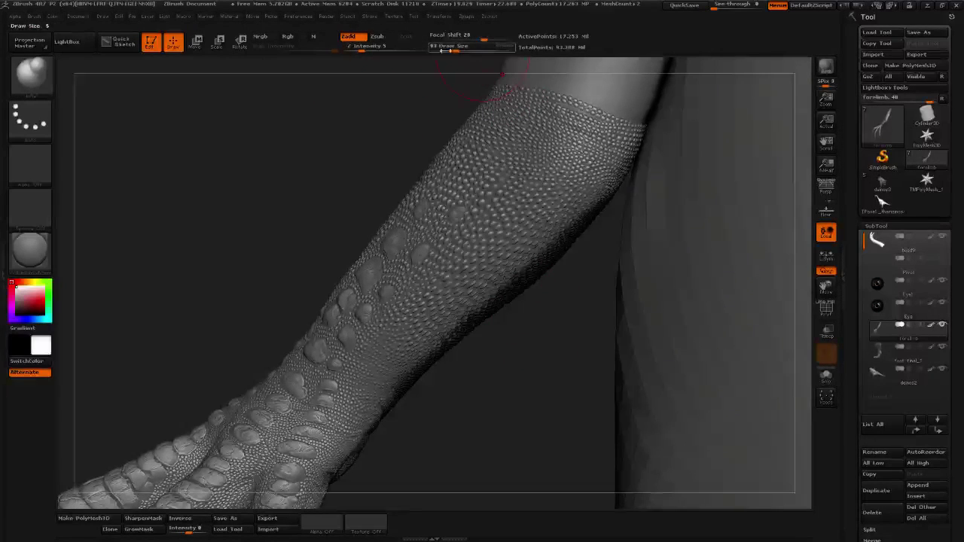
drag(447, 50, 457, 52)
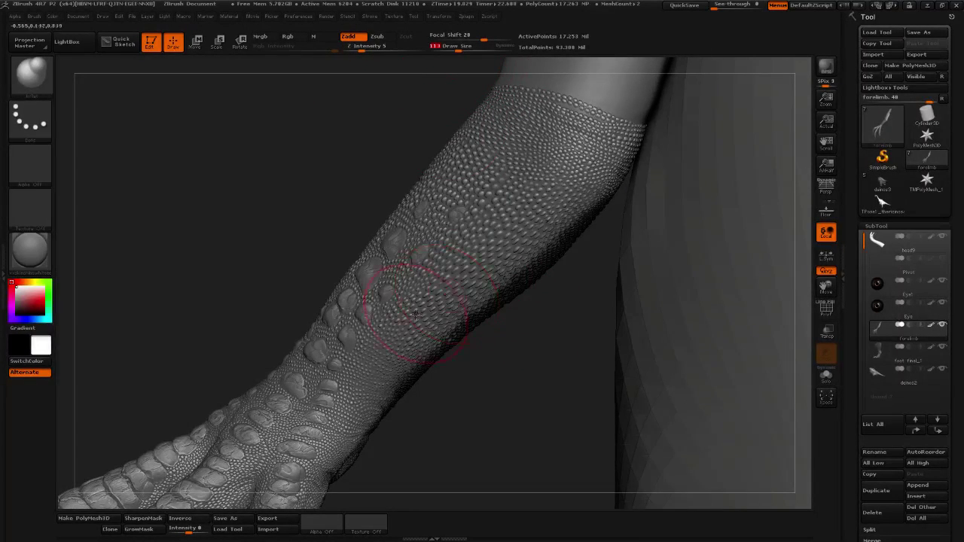
drag(518, 312, 464, 285)
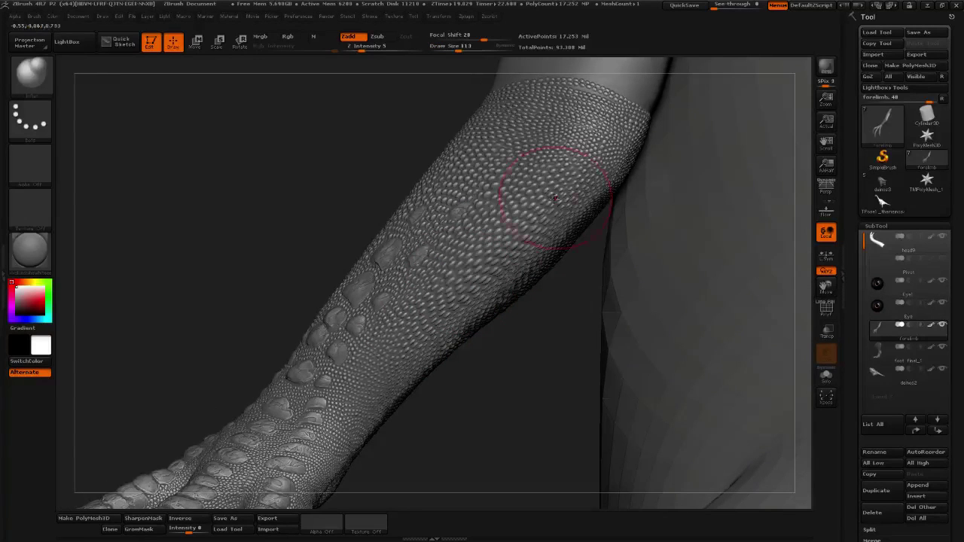
drag(492, 382, 497, 316)
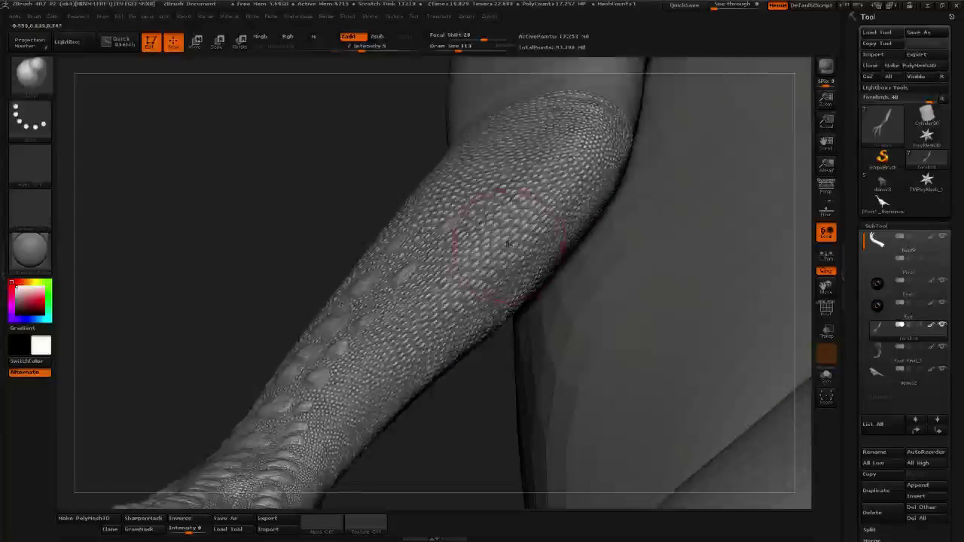
Inflate the scales along the underside of the forearm and hide all subtools except the forelimb.
drag(501, 254, 442, 161)
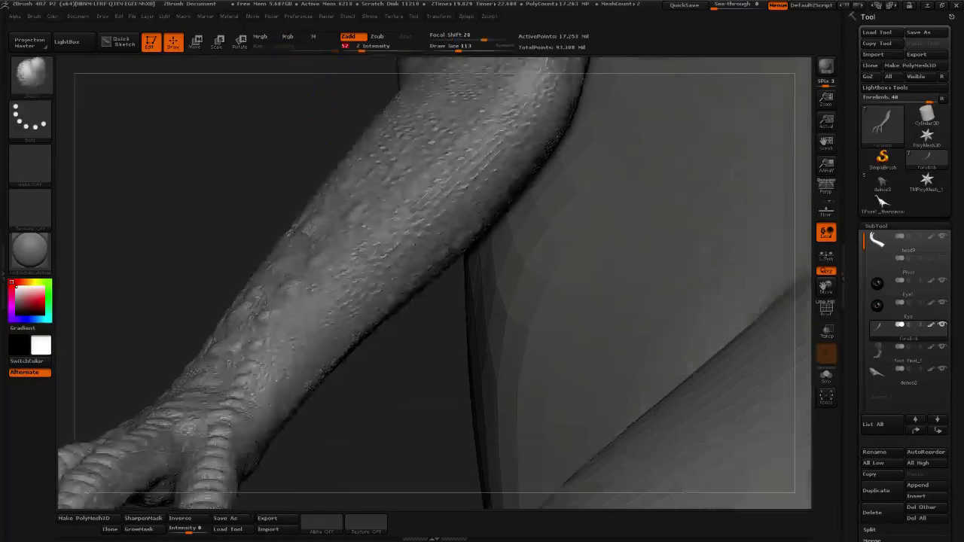
drag(391, 393, 342, 363)
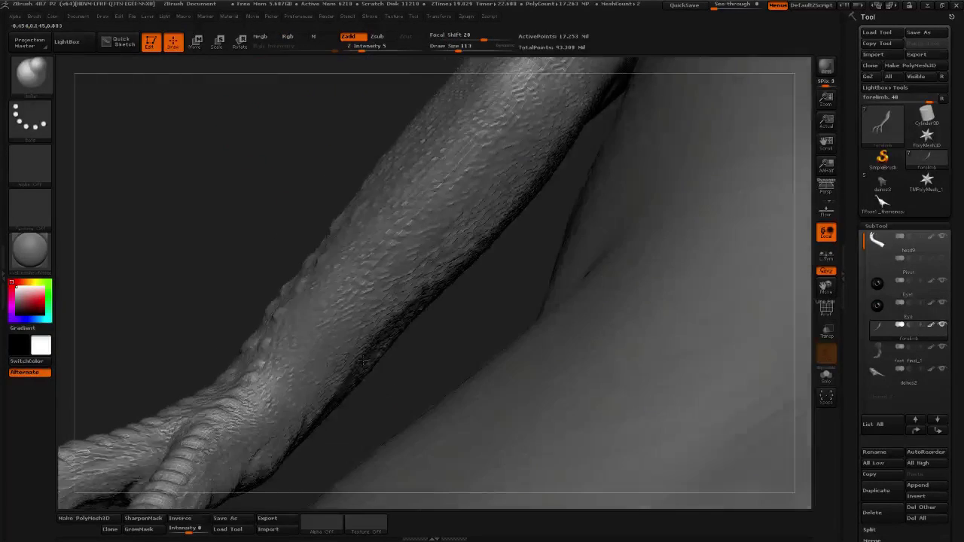
drag(462, 325, 260, 247)
click(941, 325)
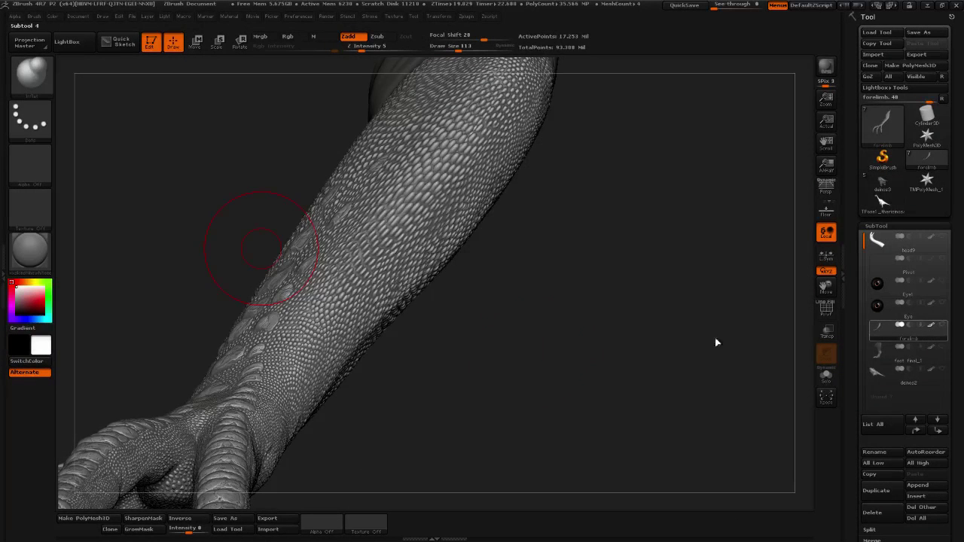
Inflate the scales around the elbow and soften them with smoothing strokes on its outer side.
drag(715, 337, 394, 334)
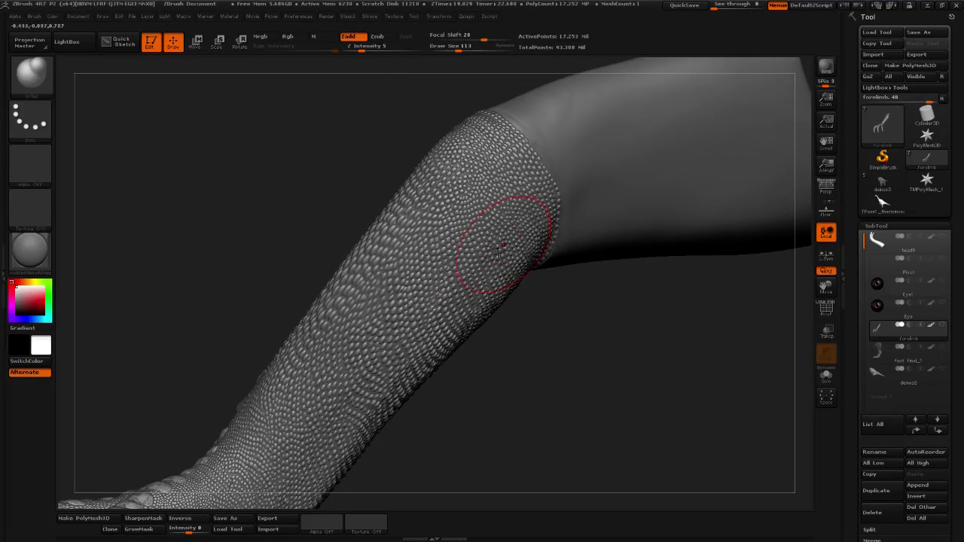
key(shift)
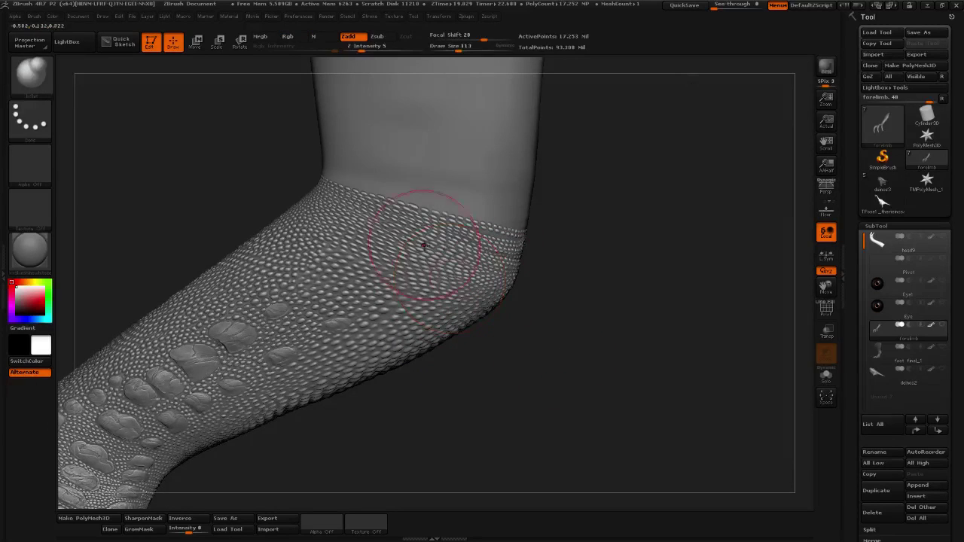
key(shift)
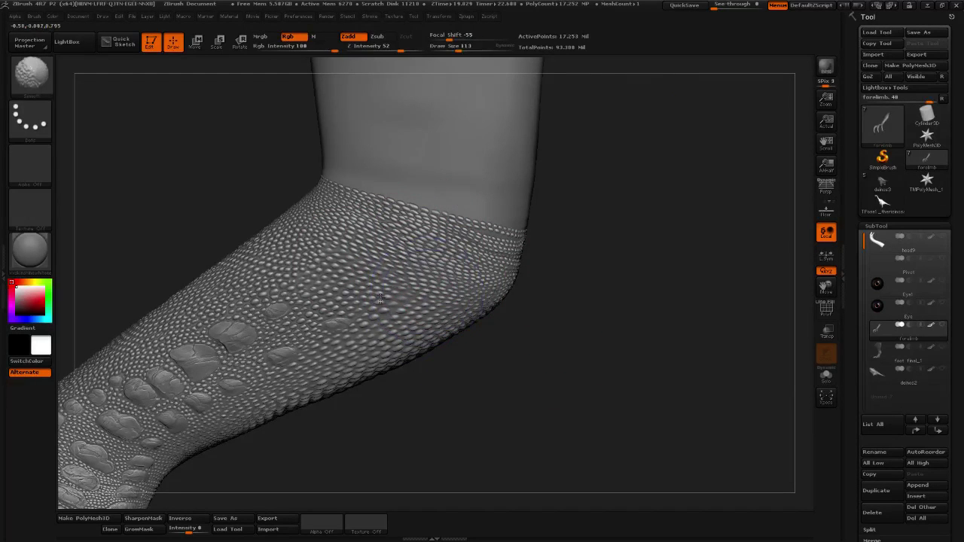
Inflate the scales along the front of the forearm up to the bend of the elbow.
mouse_move(477, 348)
mouse_down()
mouse_move(643, 348)
mouse_move(640, 329)
mouse_up()
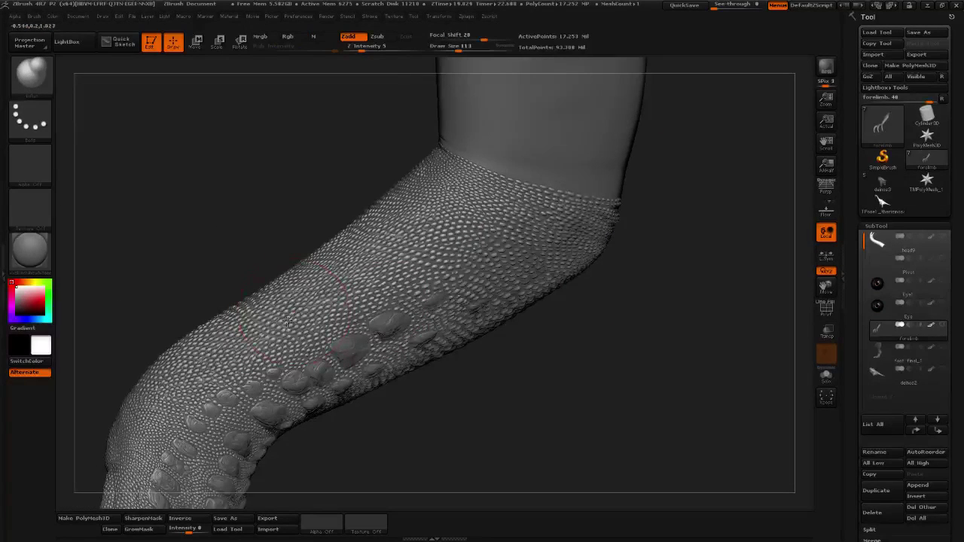
drag(490, 396, 491, 457)
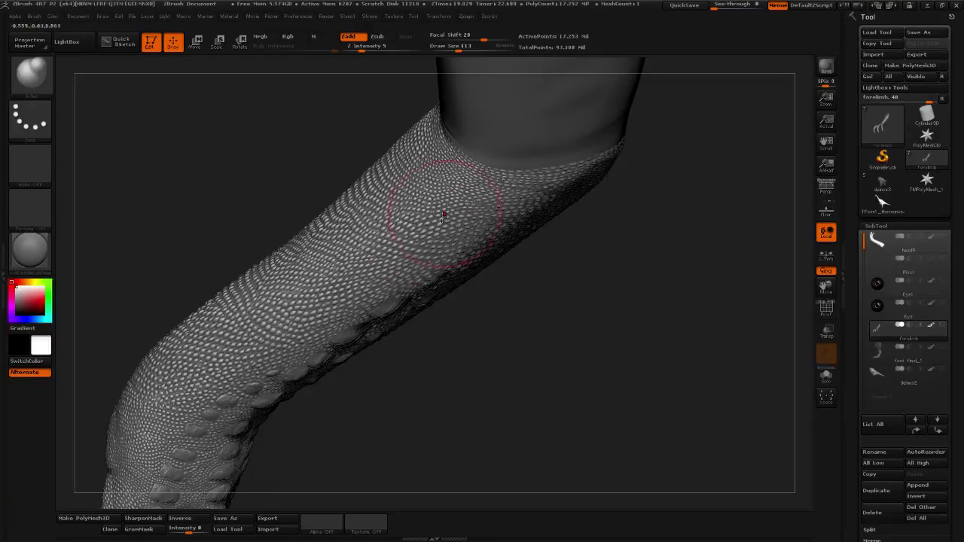
mouse_move(444, 215)
mouse_down()
mouse_move(422, 219)
mouse_move(474, 169)
mouse_move(426, 160)
mouse_move(496, 207)
mouse_up()
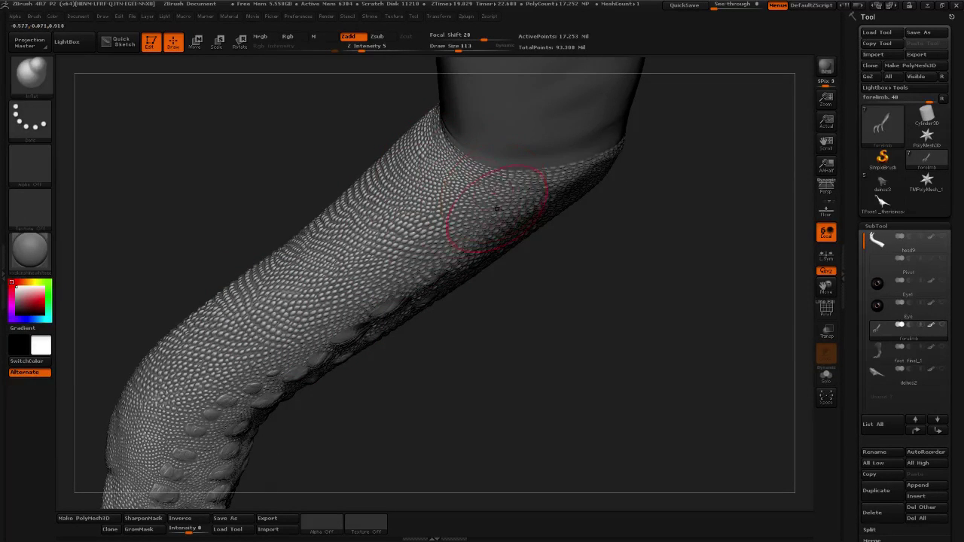
Inflate the scales on the outer side of the forearm just below the elbow.
drag(640, 289, 512, 204)
drag(684, 318, 549, 271)
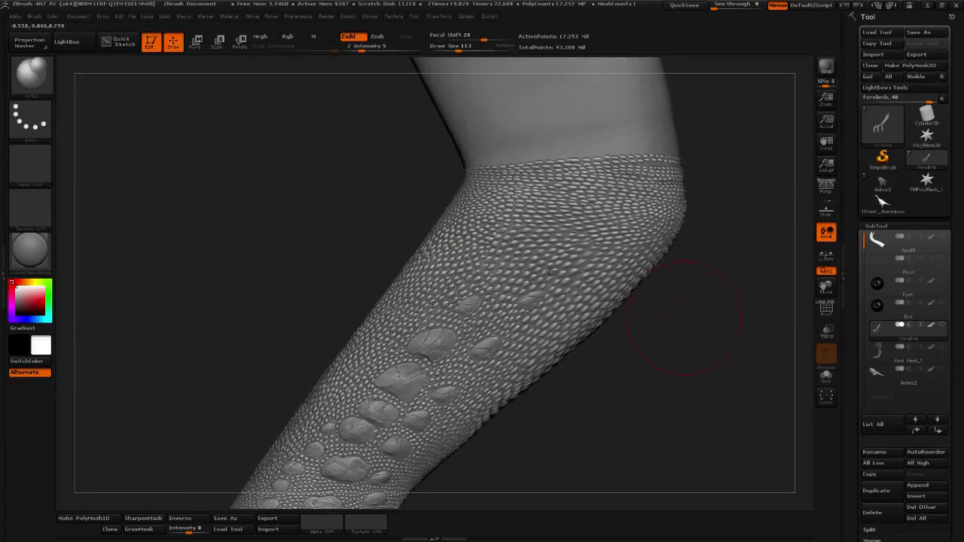
mouse_move(720, 329)
mouse_down()
mouse_move(732, 338)
mouse_move(577, 219)
mouse_up()
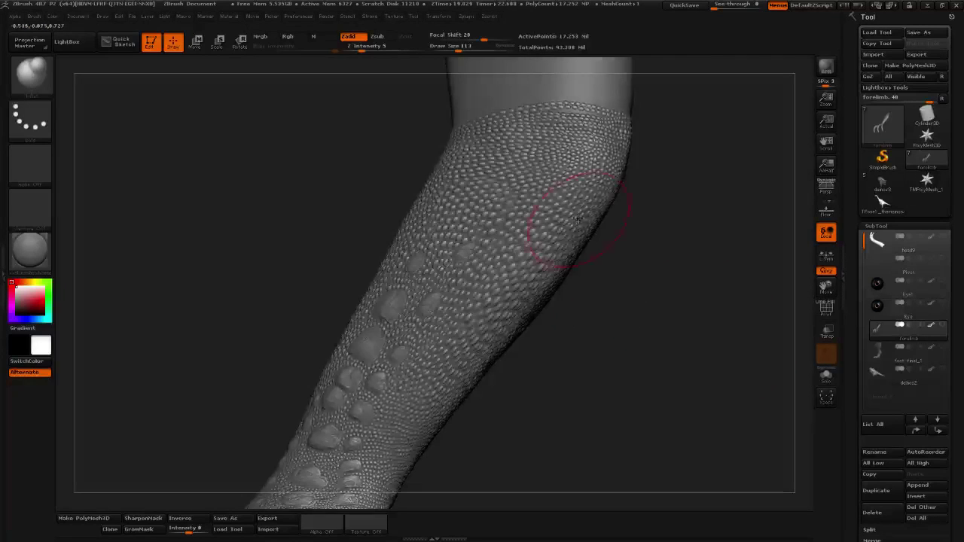
Inflate the scales along the inner side of the forearm, from the elbow down to mid-forearm.
drag(674, 234, 624, 344)
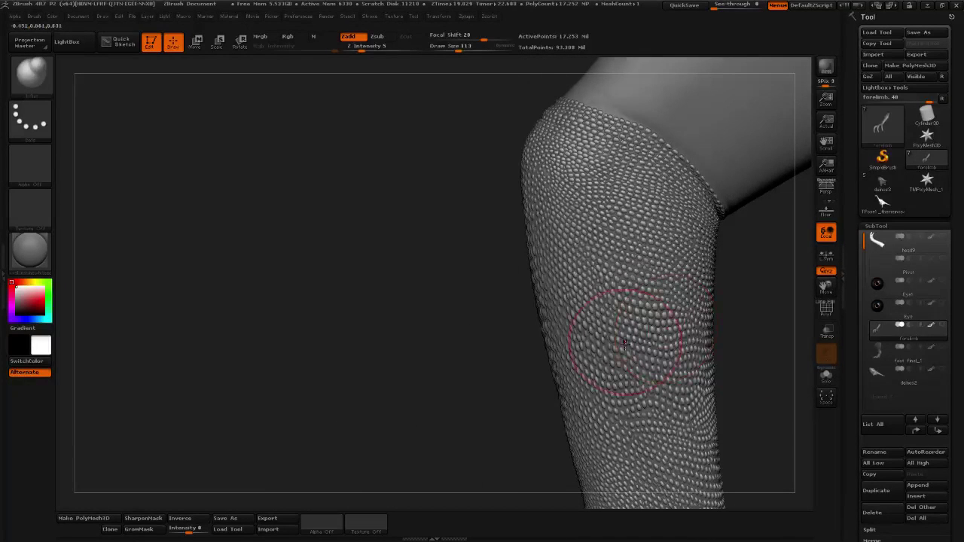
drag(733, 313, 628, 381)
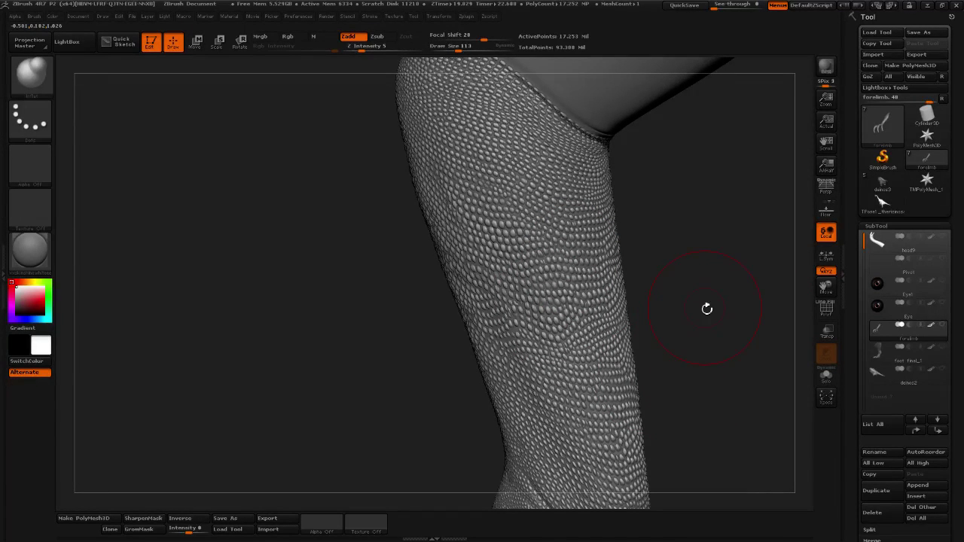
mouse_move(699, 238)
mouse_down()
mouse_move(698, 264)
mouse_move(527, 150)
mouse_up()
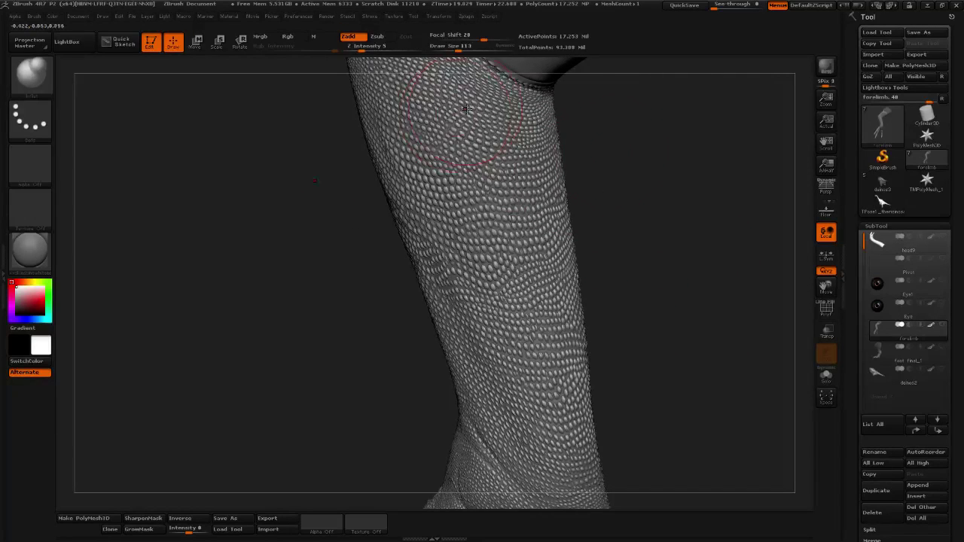
drag(667, 161, 464, 151)
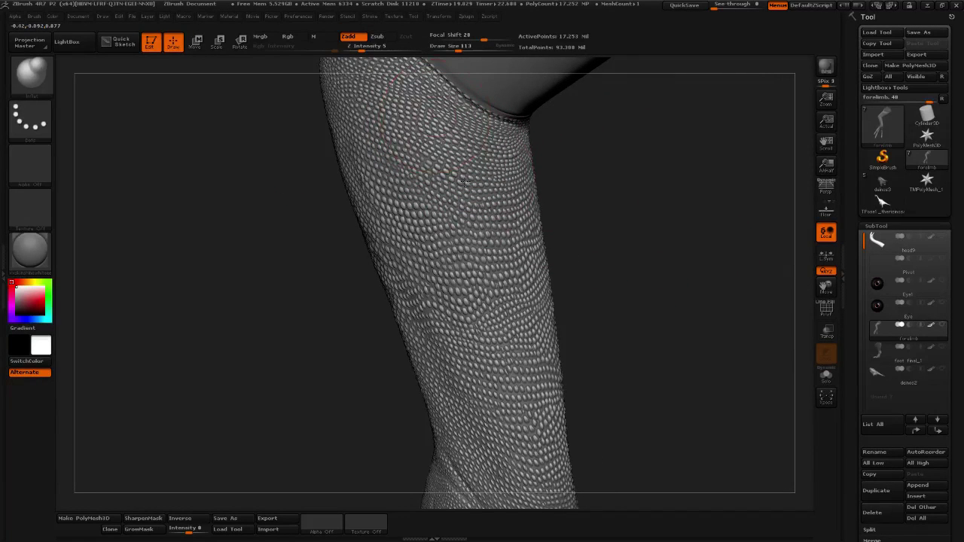
drag(644, 320, 441, 209)
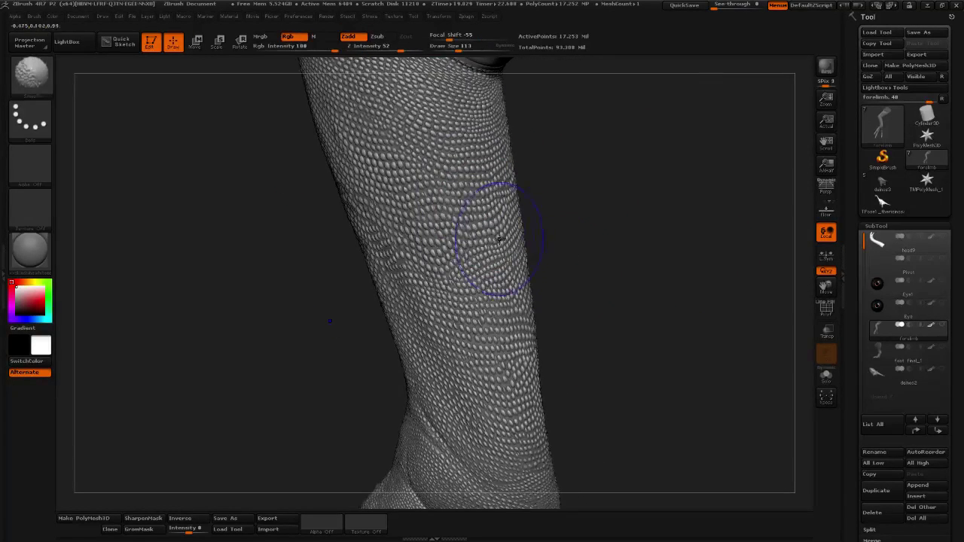
Soften the scales on the lower inner forearm with smoothing strokes and inflate those over the wrist and palm.
drag(607, 286, 562, 256)
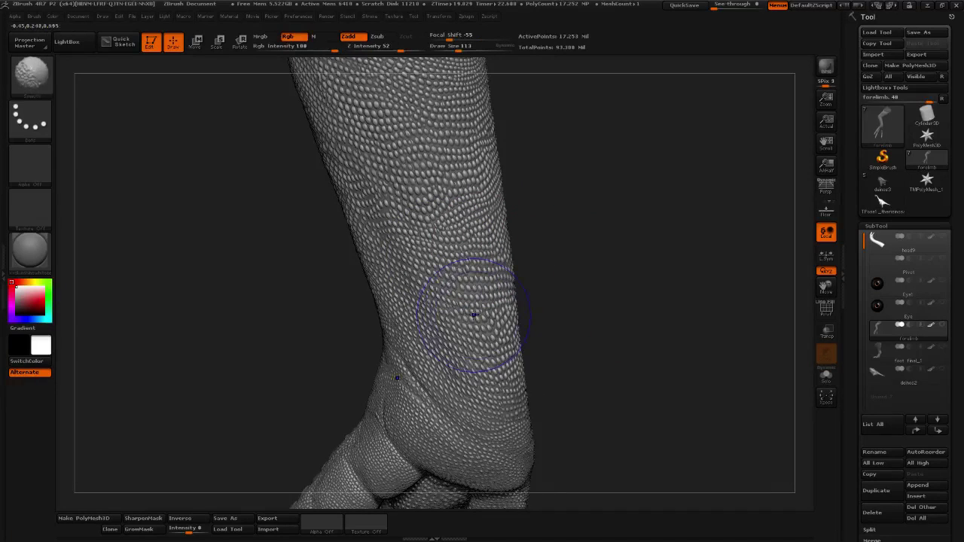
drag(590, 399, 463, 339)
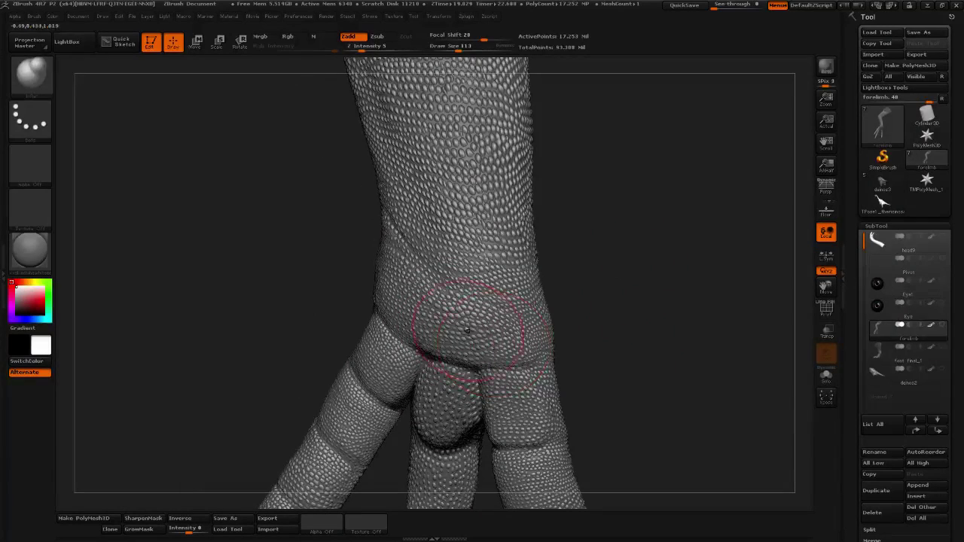
key(shift)
mouse_move(621, 344)
mouse_down()
mouse_move(649, 381)
mouse_move(610, 341)
mouse_up()
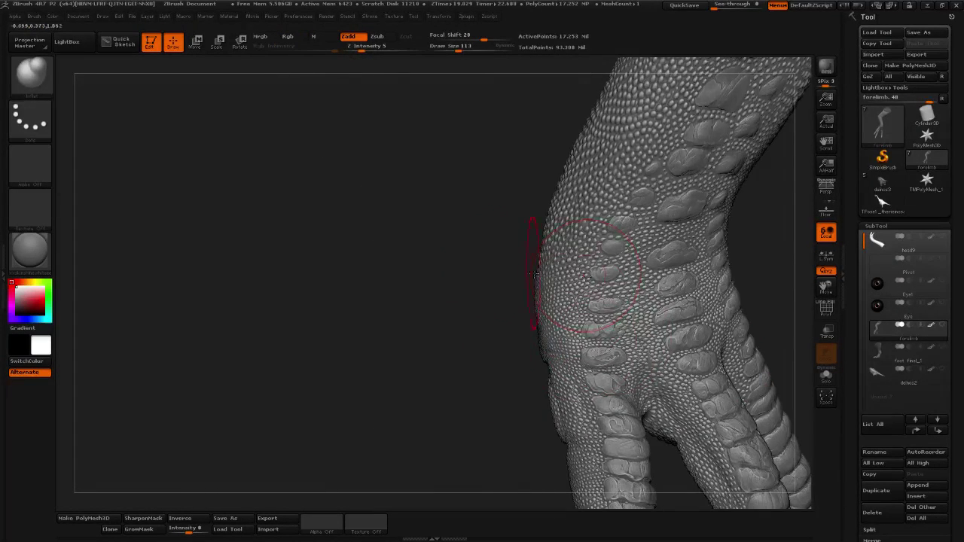
Inflate the scales beside the forearm scutes up to the elbow and save the tool to disk.
drag(527, 278, 486, 339)
drag(431, 234, 419, 279)
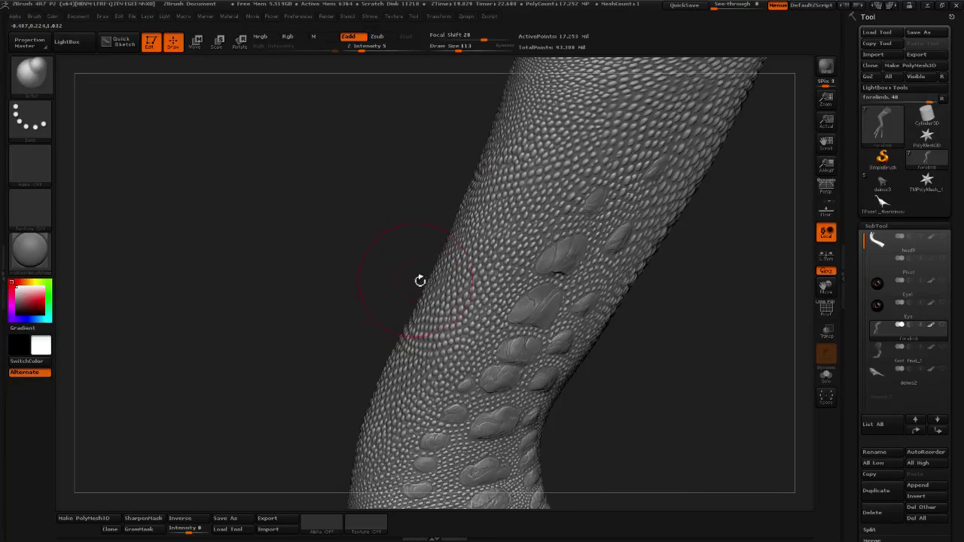
drag(408, 212, 608, 272)
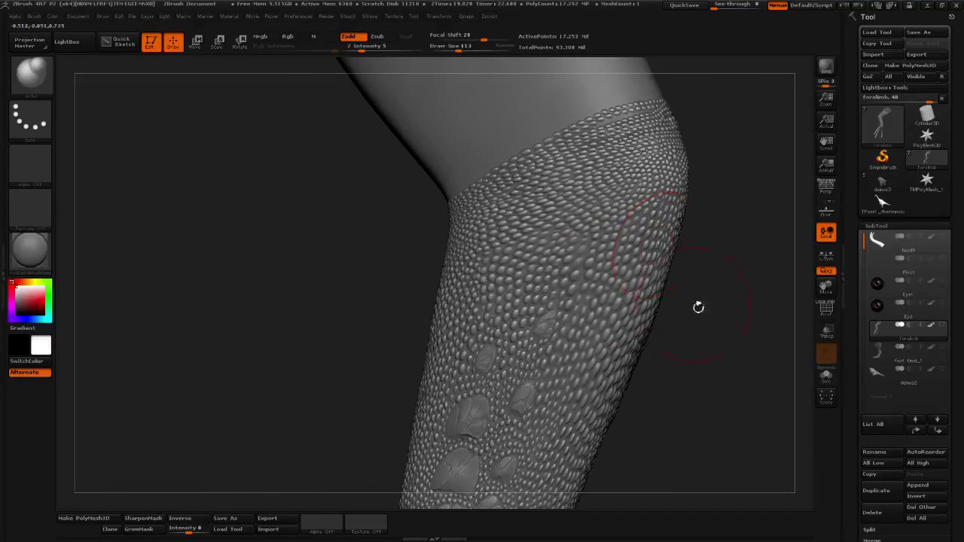
drag(724, 335, 746, 291)
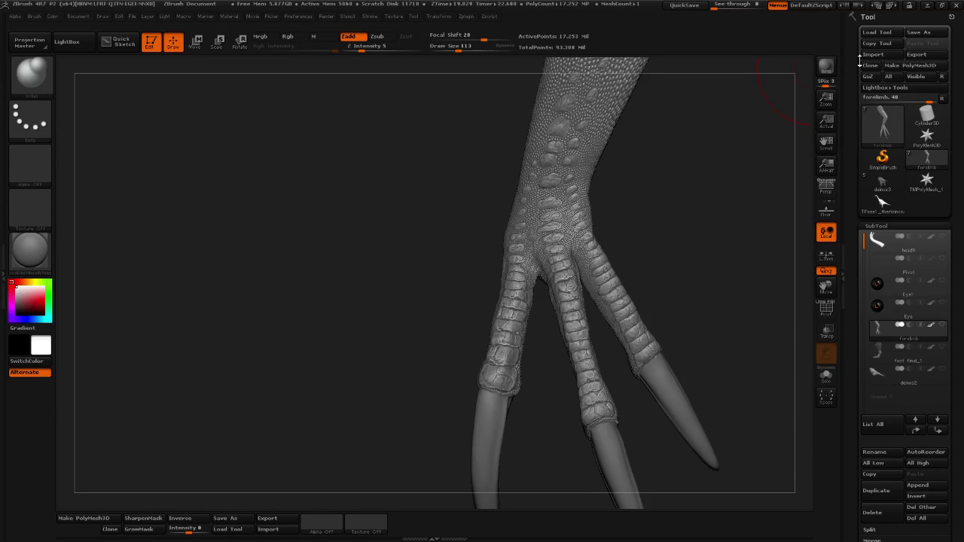
click(926, 35)
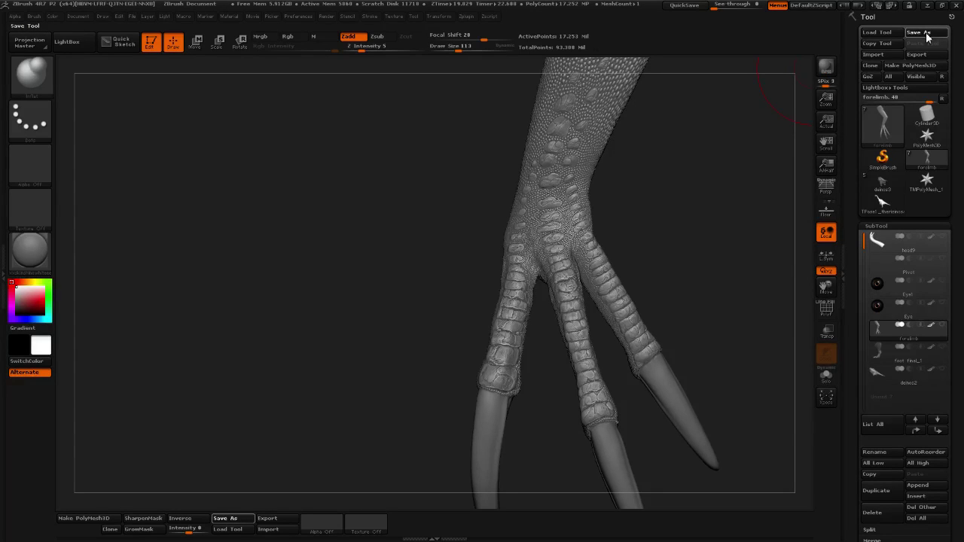
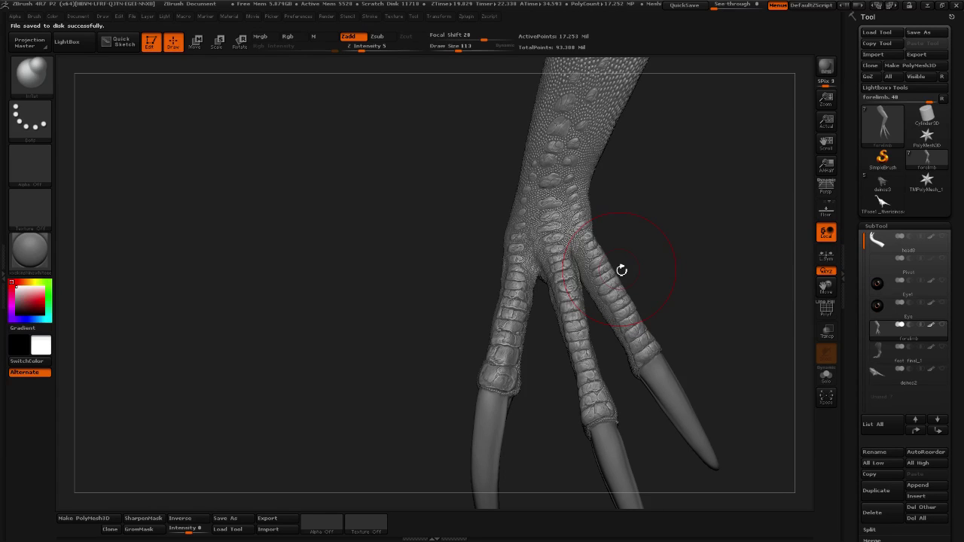
Examine the scutes and scales across the fingers, palm and forearm, with the brush draw size set to 56.
drag(637, 210, 741, 226)
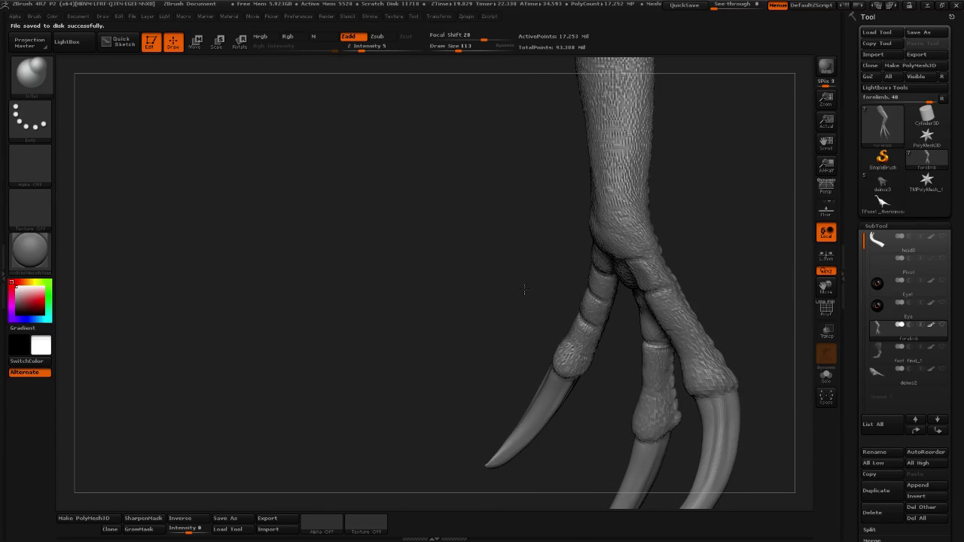
drag(253, 273, 497, 265)
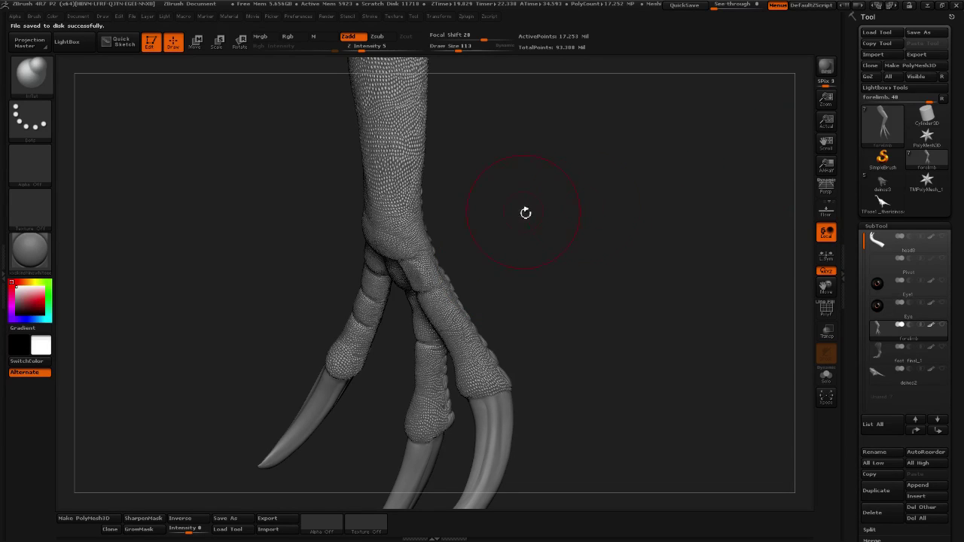
drag(525, 214, 407, 265)
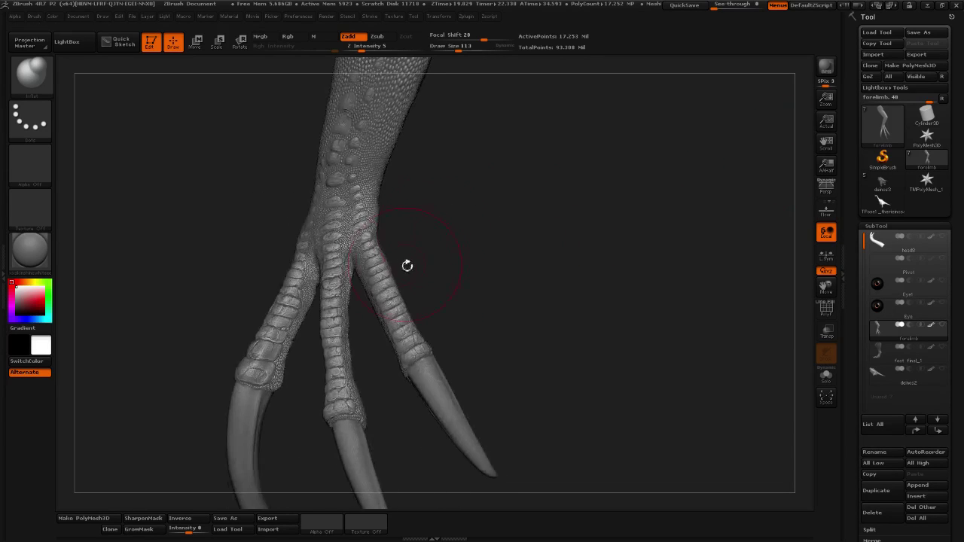
click(451, 48)
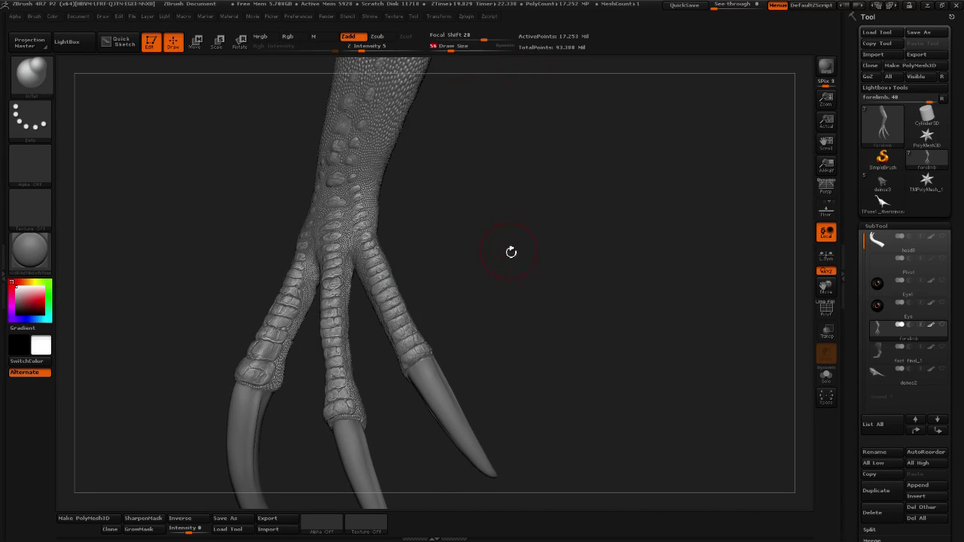
drag(510, 252, 473, 323)
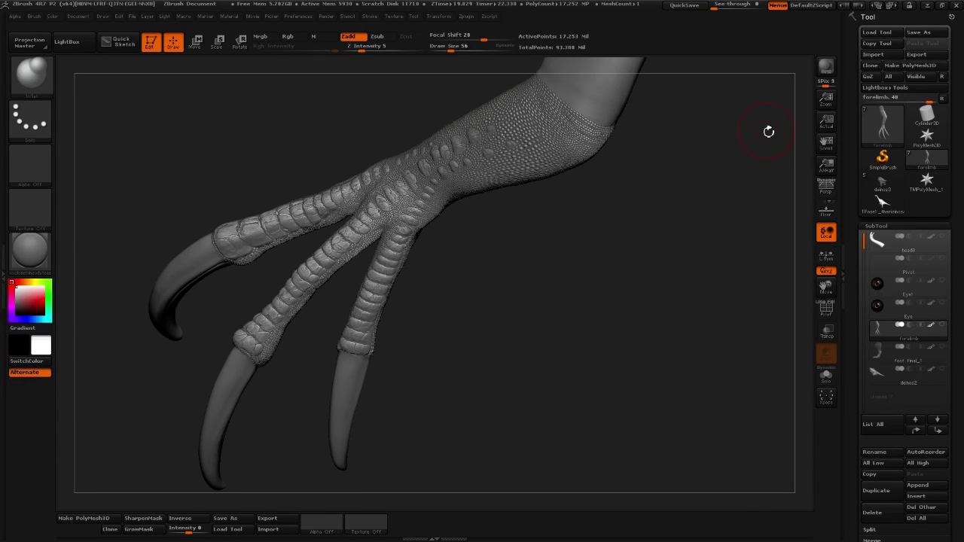
alt+drag(483, 296, 614, 319)
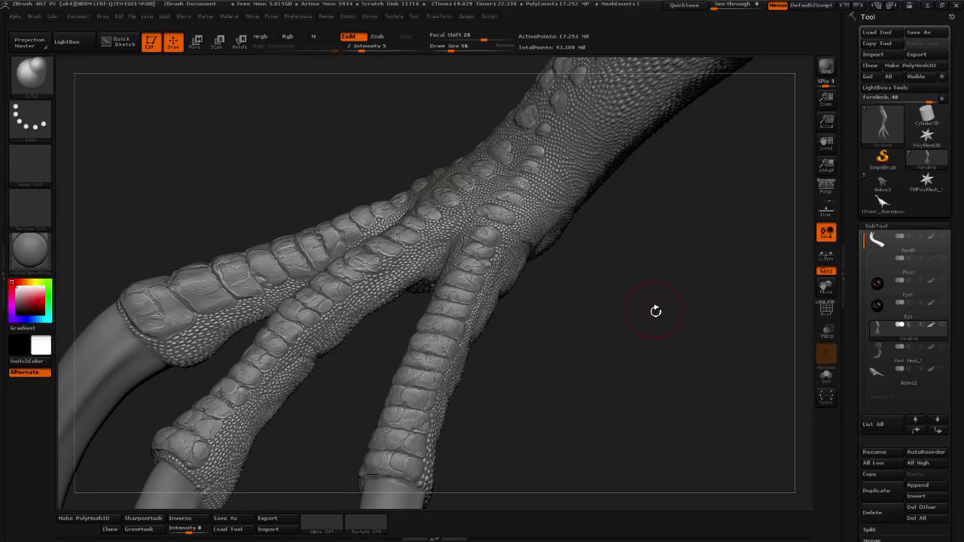
mouse_move(655, 311)
mouse_down()
mouse_move(685, 276)
mouse_move(622, 323)
mouse_move(673, 365)
mouse_move(761, 321)
mouse_move(537, 323)
mouse_move(613, 383)
mouse_move(641, 345)
mouse_move(534, 247)
mouse_up()
Switch to a freehand Standard-type sculpting brush, set the draw size to 24 and carve skin creases between the scales around the wrist.
click(37, 80)
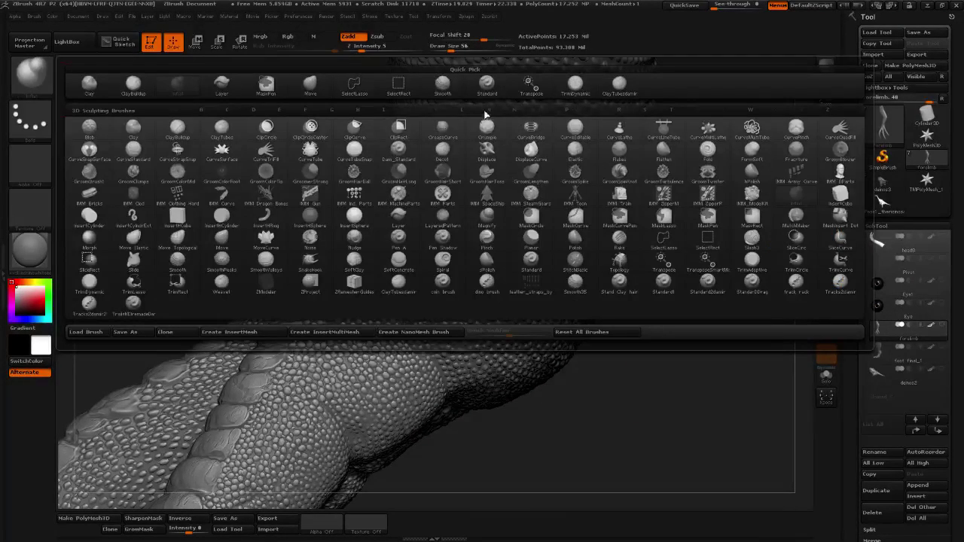
click(706, 290)
drag(452, 47, 444, 47)
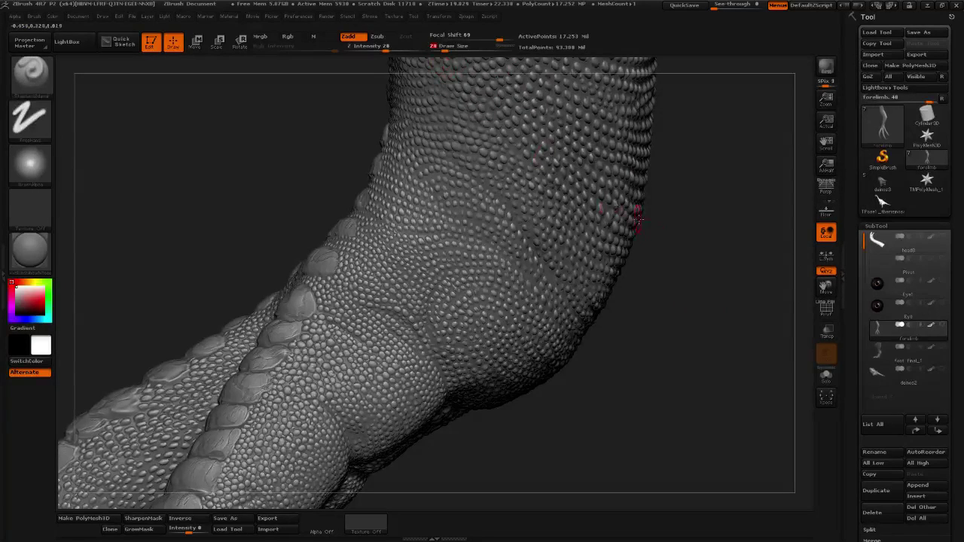
mouse_move(668, 241)
mouse_down()
mouse_move(673, 232)
mouse_move(649, 235)
mouse_up()
drag(444, 48, 449, 47)
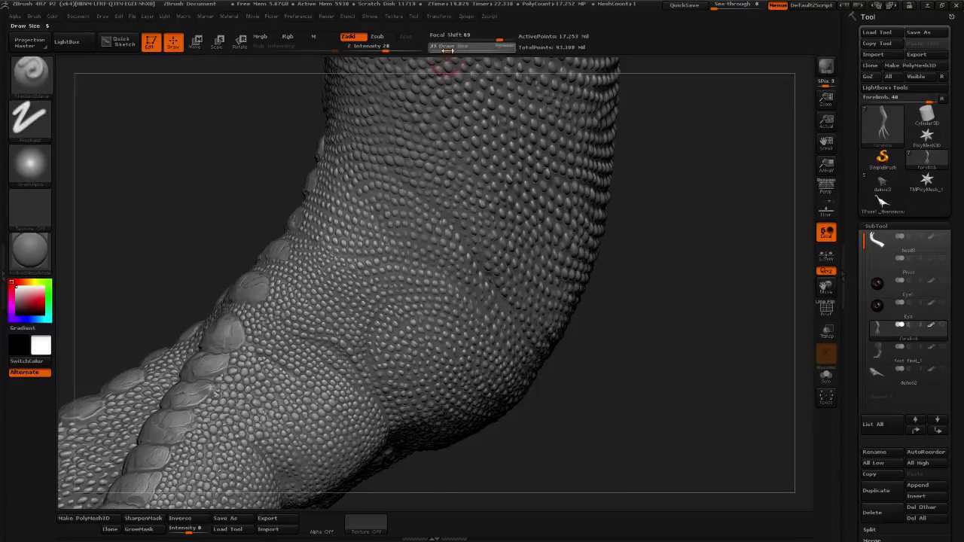
alt+drag(655, 143, 634, 178)
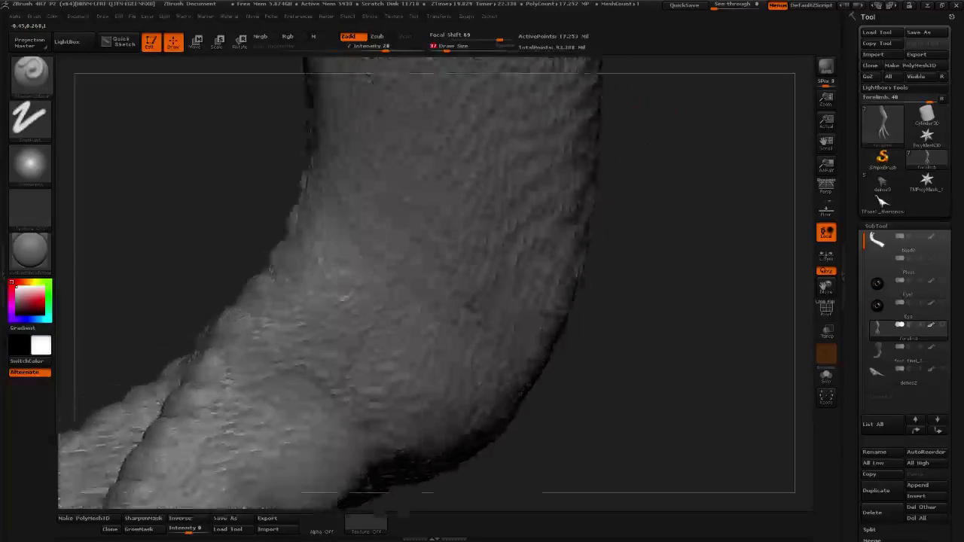
drag(447, 48, 443, 47)
drag(652, 161, 630, 237)
alt+drag(673, 269, 649, 230)
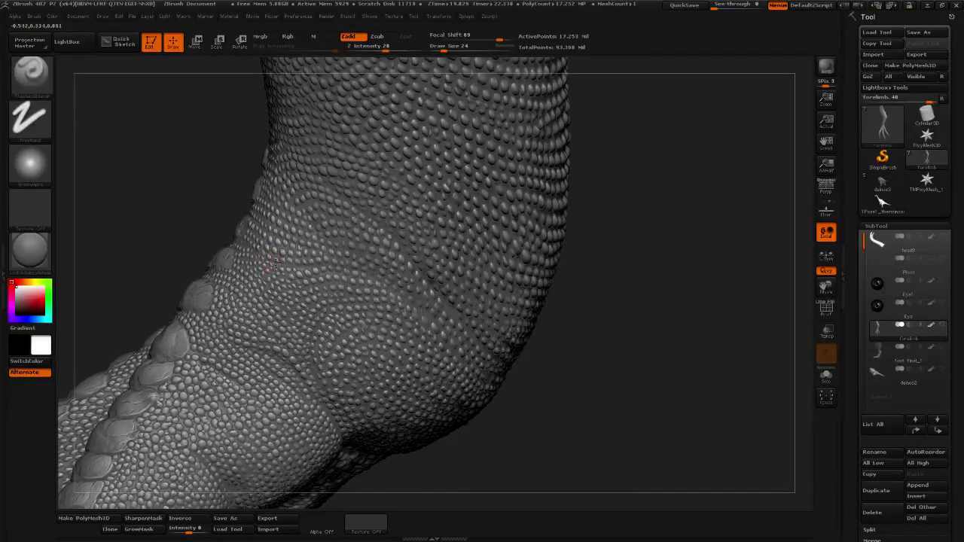
mouse_move(664, 248)
mouse_down()
mouse_move(658, 260)
mouse_move(670, 235)
mouse_move(632, 220)
mouse_up()
Set the draw size to 22 and Z Intensity to 10, and carve finer creases across the underside of the wrist.
drag(447, 49, 444, 50)
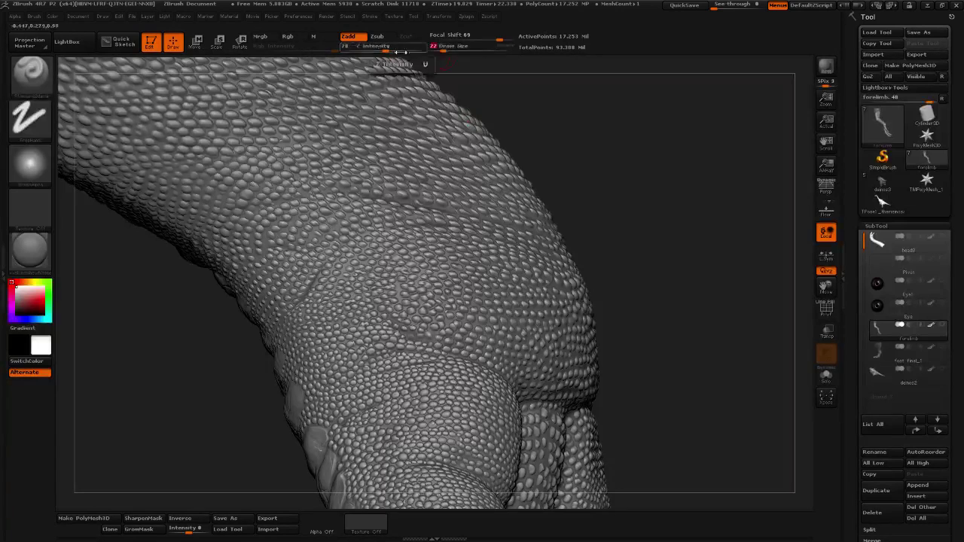
click(377, 49)
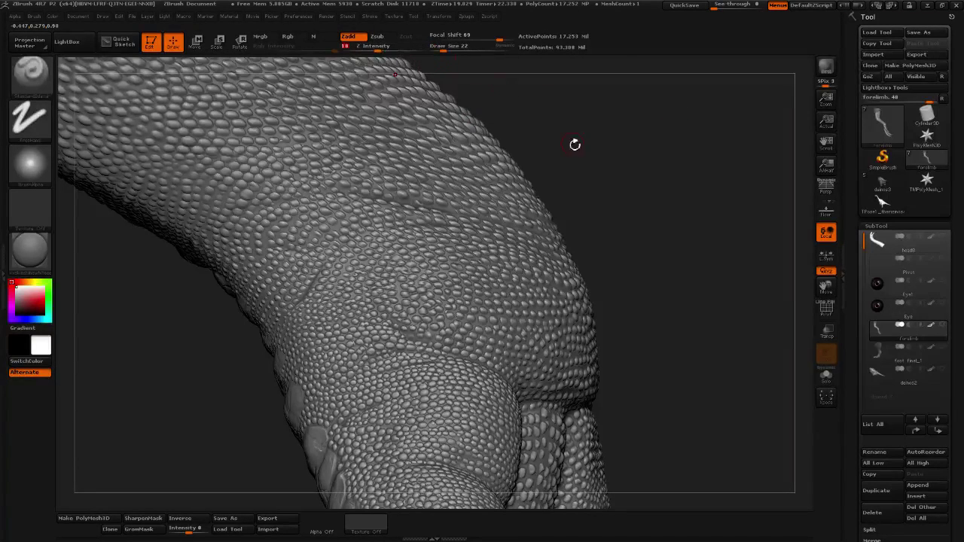
drag(575, 144, 632, 162)
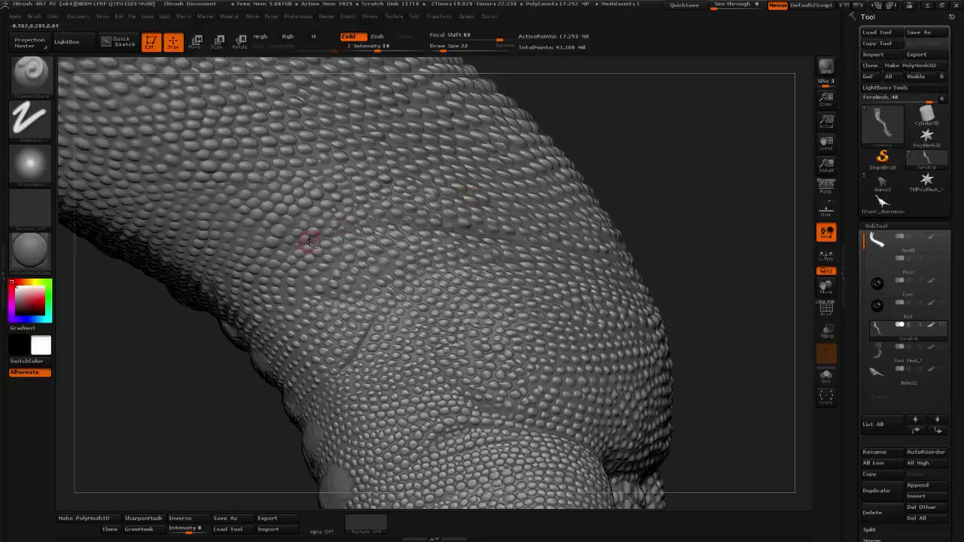
drag(364, 226, 365, 228)
mouse_move(662, 263)
mouse_down()
mouse_move(738, 340)
mouse_move(759, 343)
mouse_up()
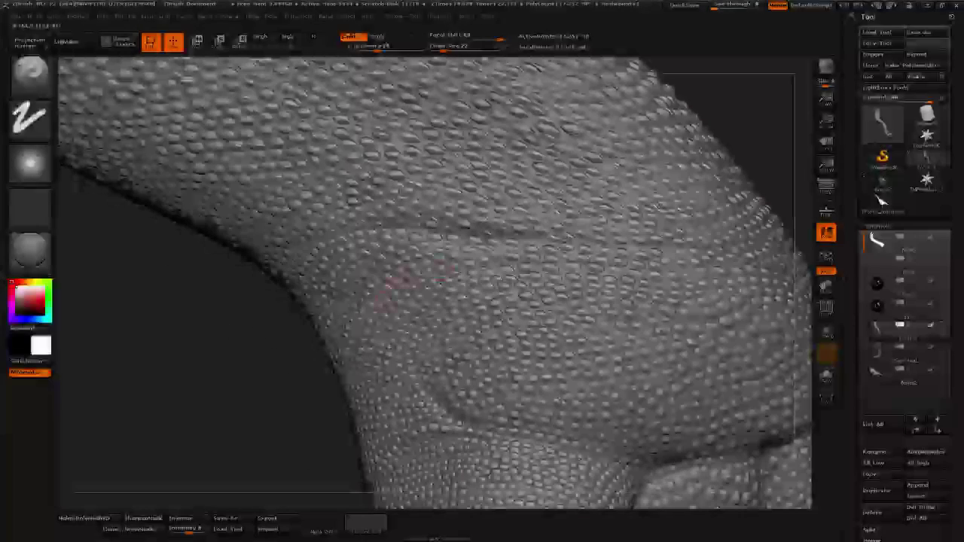
Carve curved creases between the scales over the top of the palm pad.
drag(753, 155, 778, 148)
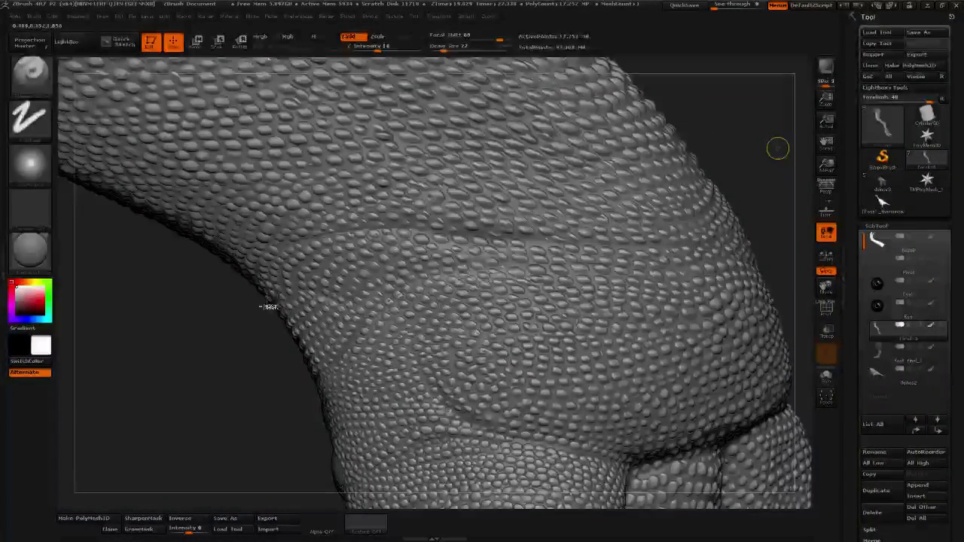
drag(221, 354, 340, 332)
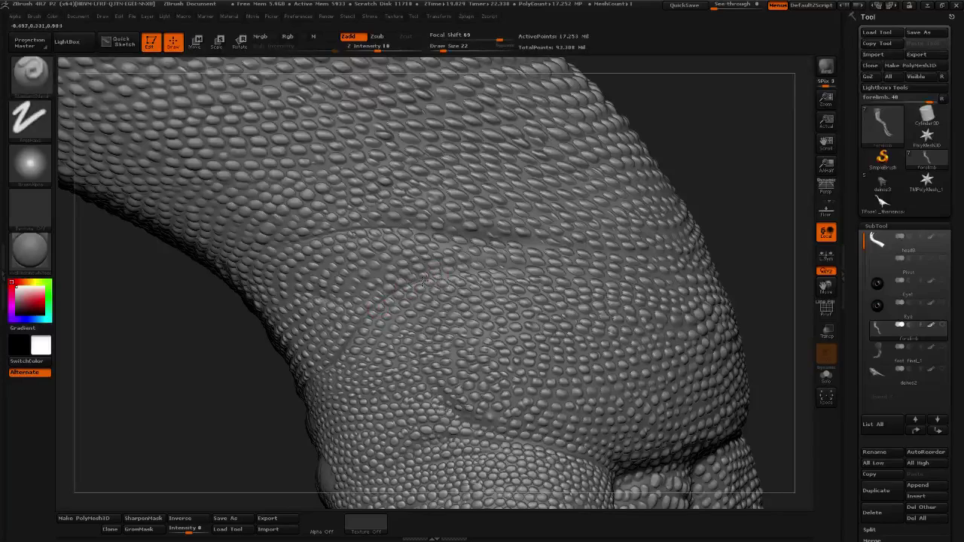
drag(750, 244, 423, 289)
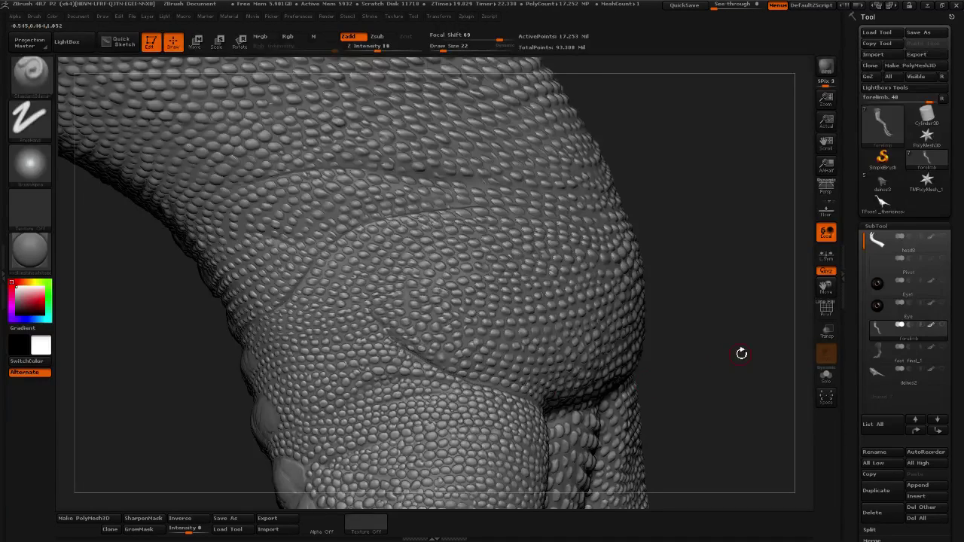
Carve skin folds across the base of the finger beside the scutes, just below the palm pad.
drag(741, 353, 682, 282)
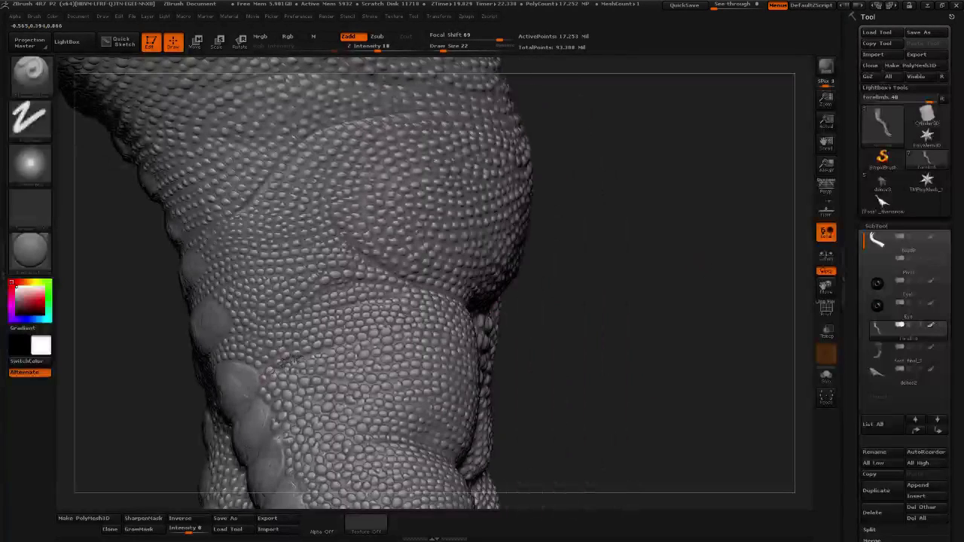
right_drag(379, 350, 324, 379)
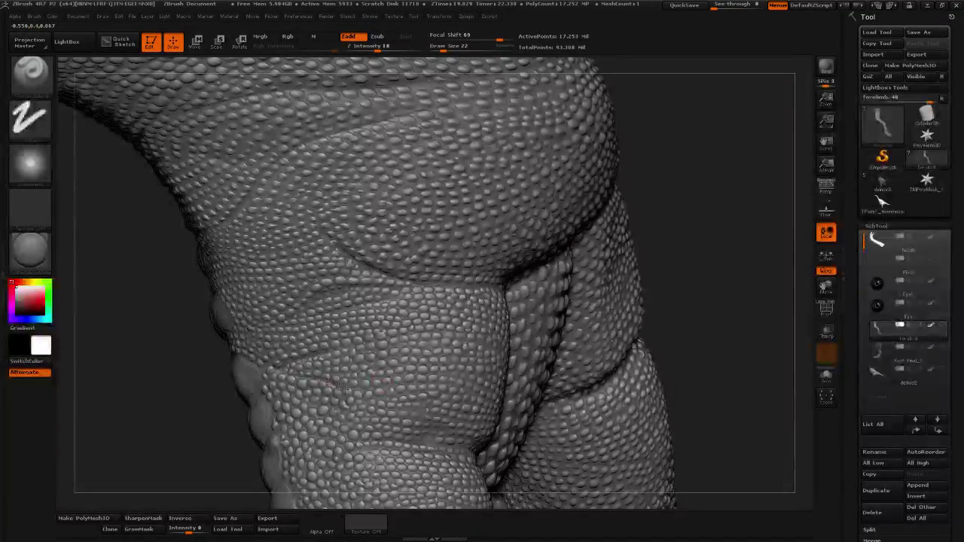
drag(636, 337, 514, 241)
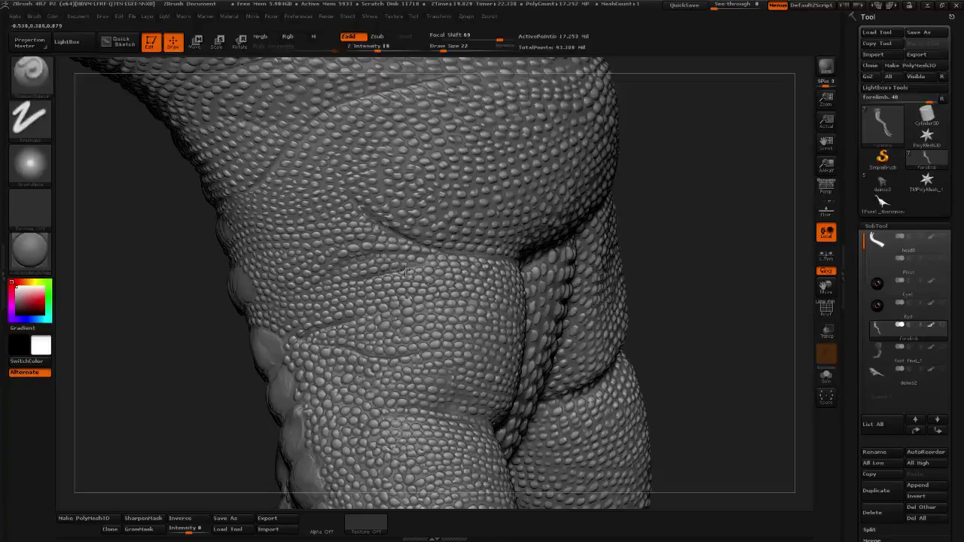
drag(689, 207, 662, 226)
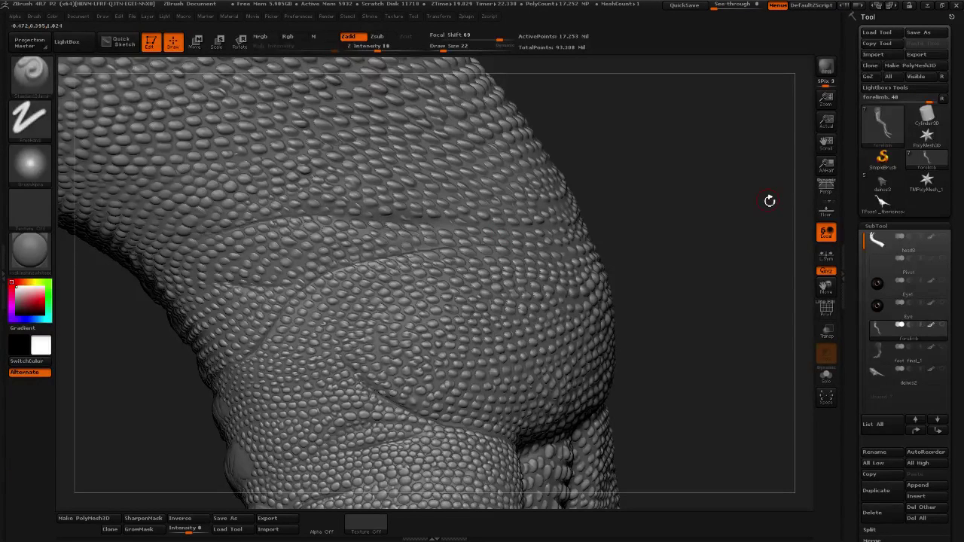
Carve a long skin crease between the scales across the wrist, just above the palm pad.
drag(769, 201, 335, 243)
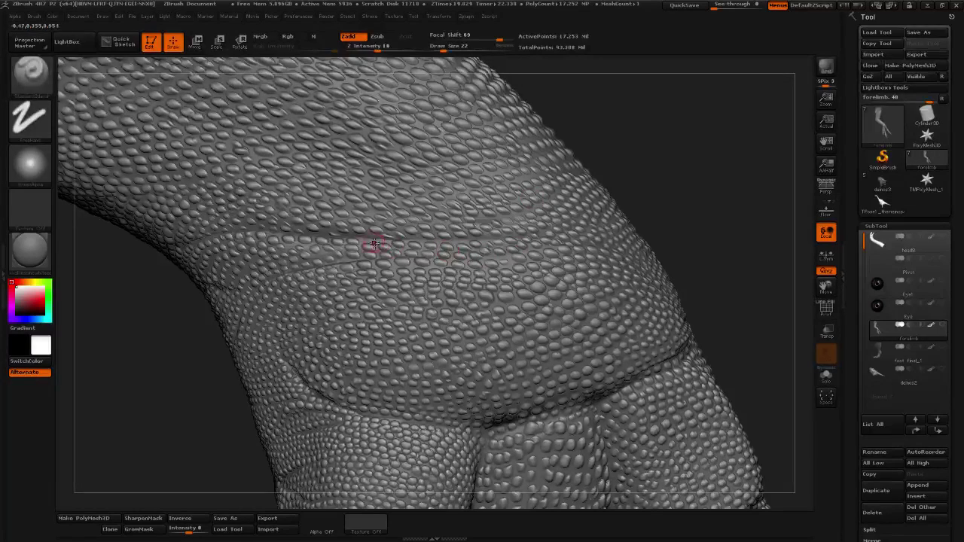
drag(700, 172, 399, 240)
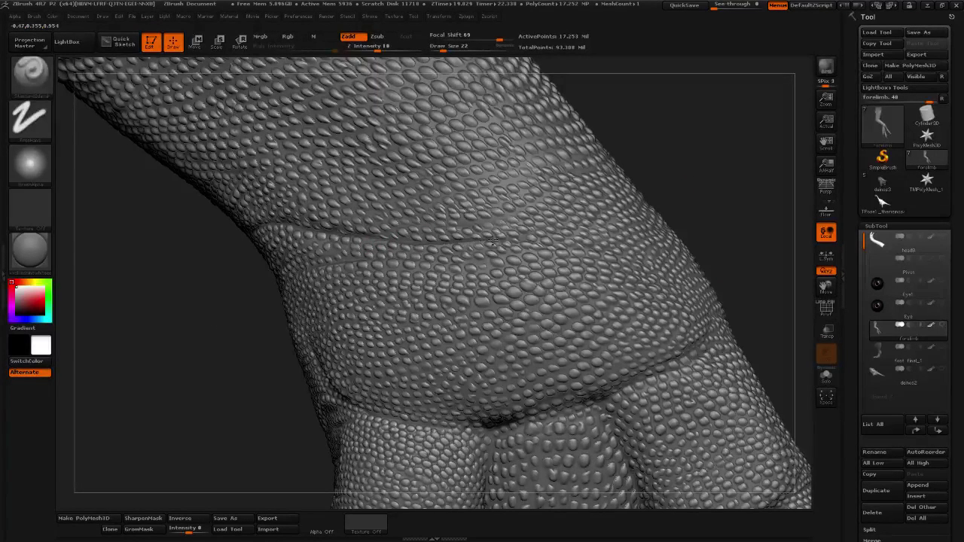
mouse_move(746, 174)
mouse_down()
mouse_move(720, 185)
mouse_move(748, 159)
mouse_move(733, 181)
mouse_up()
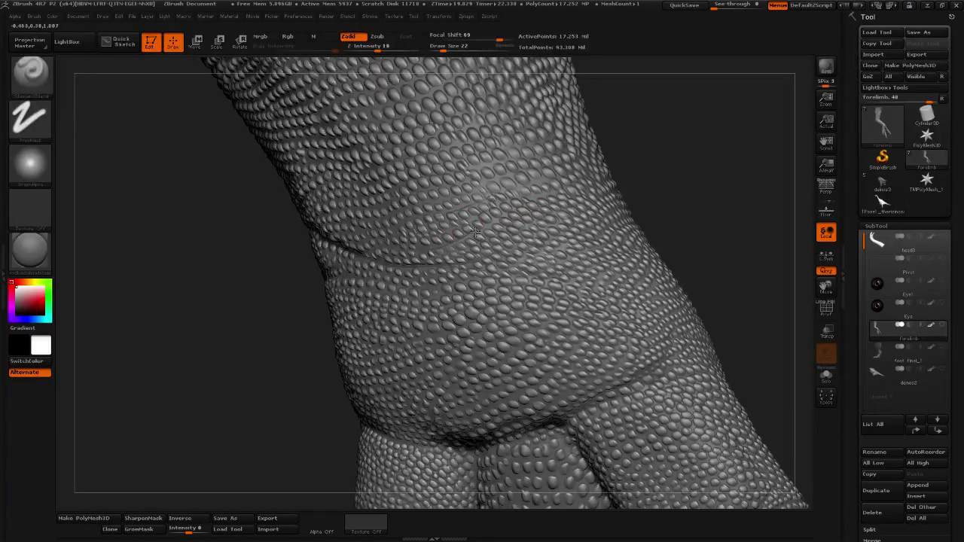
Deepen the folds where the palm pad meets the finger bases and around the first finger joints.
mouse_move(683, 195)
mouse_down()
mouse_move(711, 256)
mouse_move(675, 216)
mouse_move(702, 103)
mouse_move(677, 113)
mouse_up()
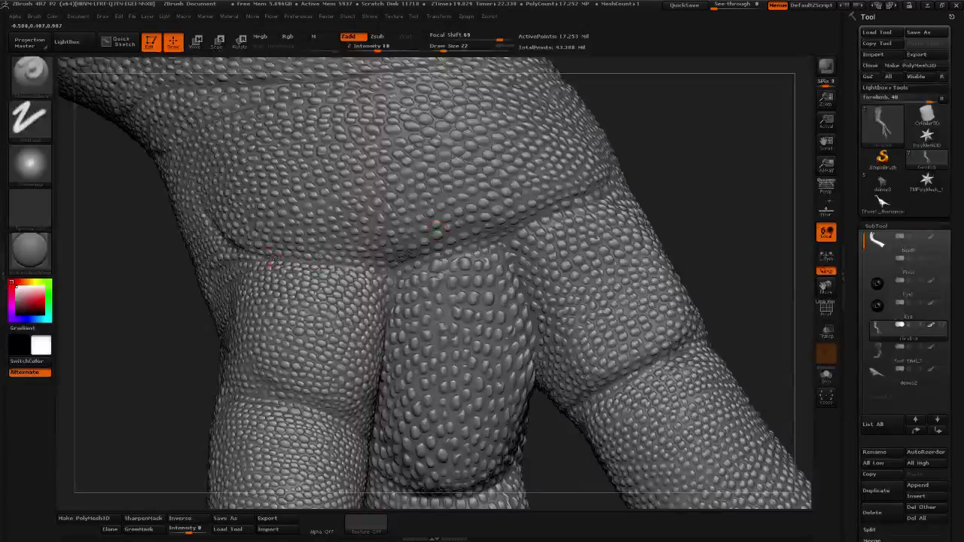
drag(711, 244, 752, 173)
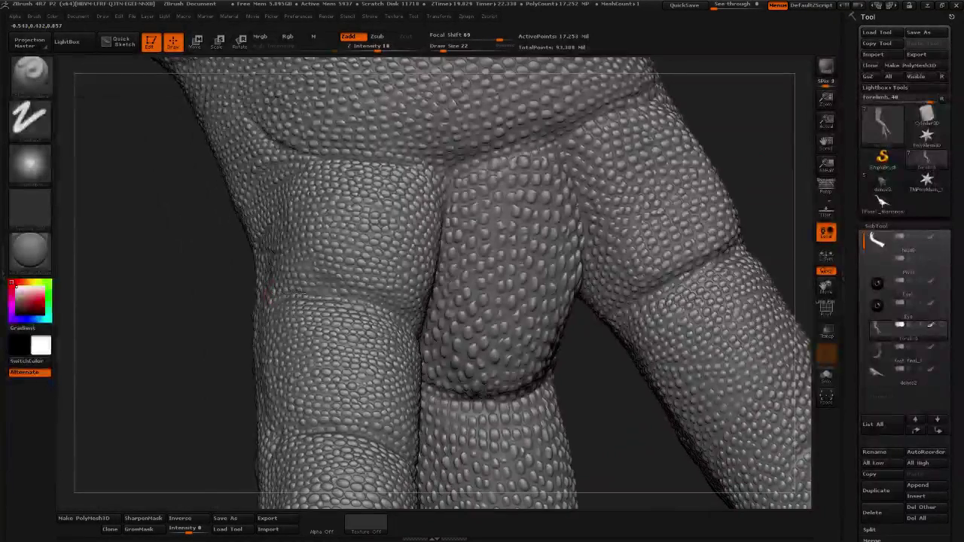
mouse_move(754, 203)
mouse_down()
mouse_move(728, 187)
mouse_move(616, 294)
mouse_up()
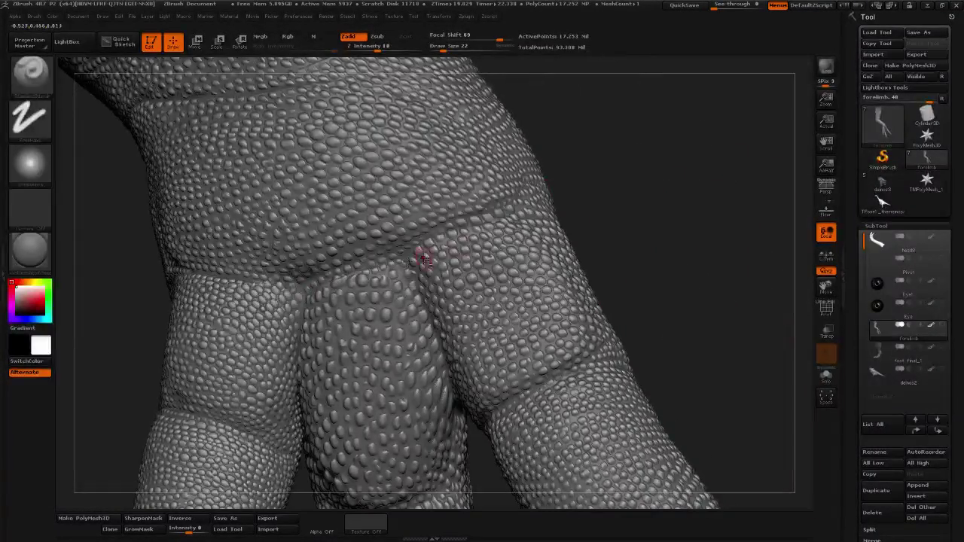
drag(657, 228, 613, 254)
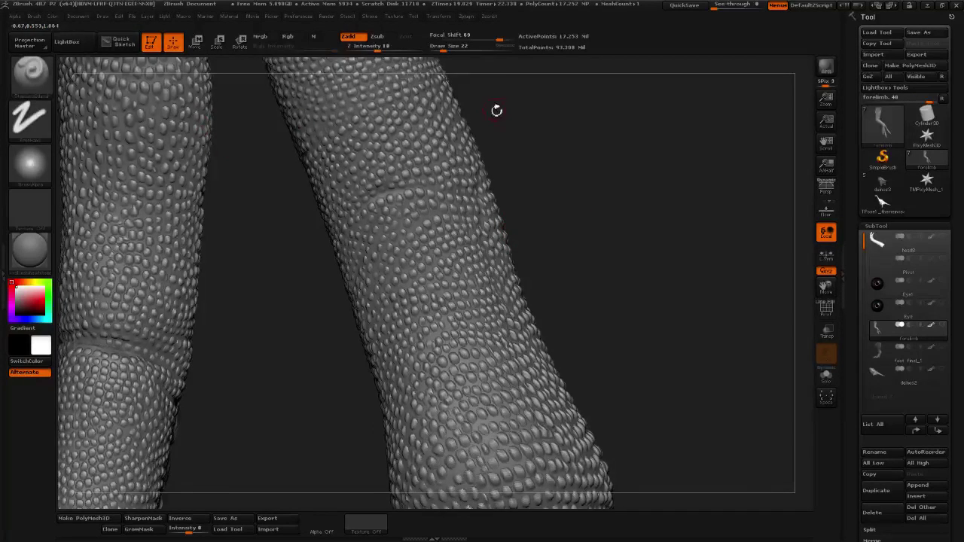
Carve creases between the scales across the underside and side of the outer finger's middle section.
alt+drag(495, 110, 502, 223)
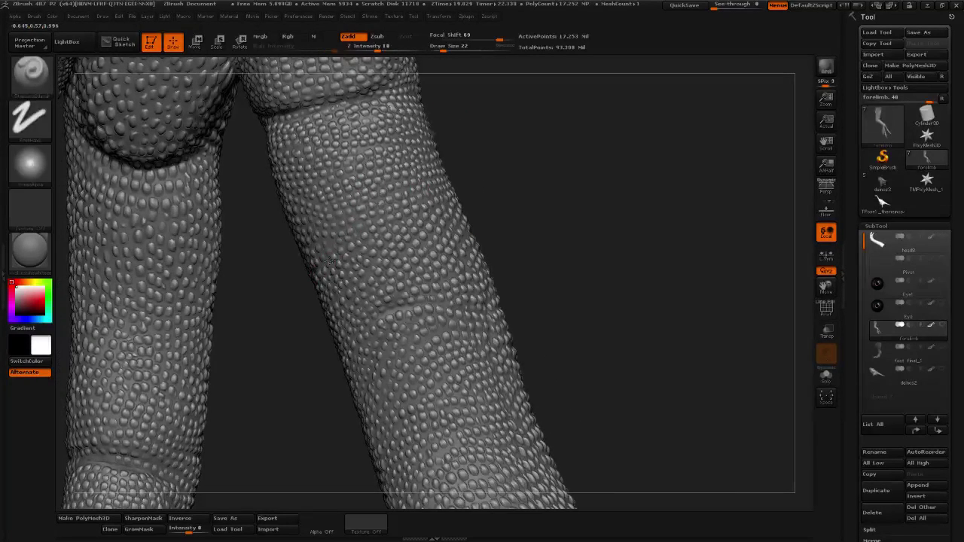
drag(527, 189, 362, 334)
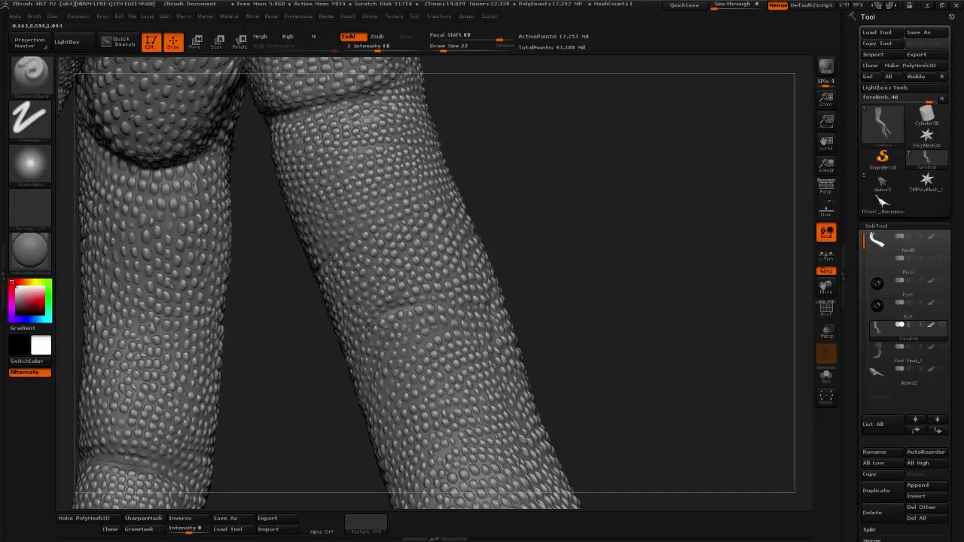
drag(569, 310, 349, 346)
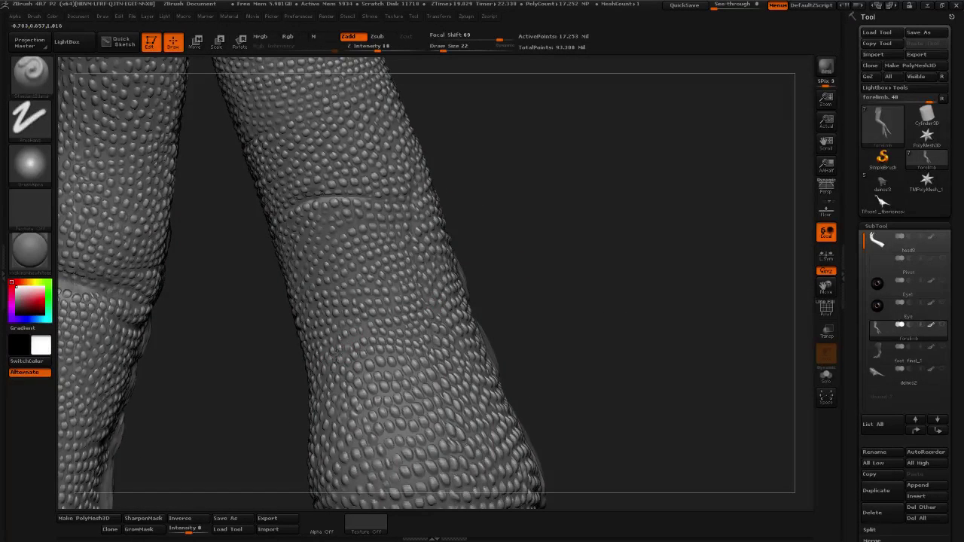
drag(491, 315, 327, 329)
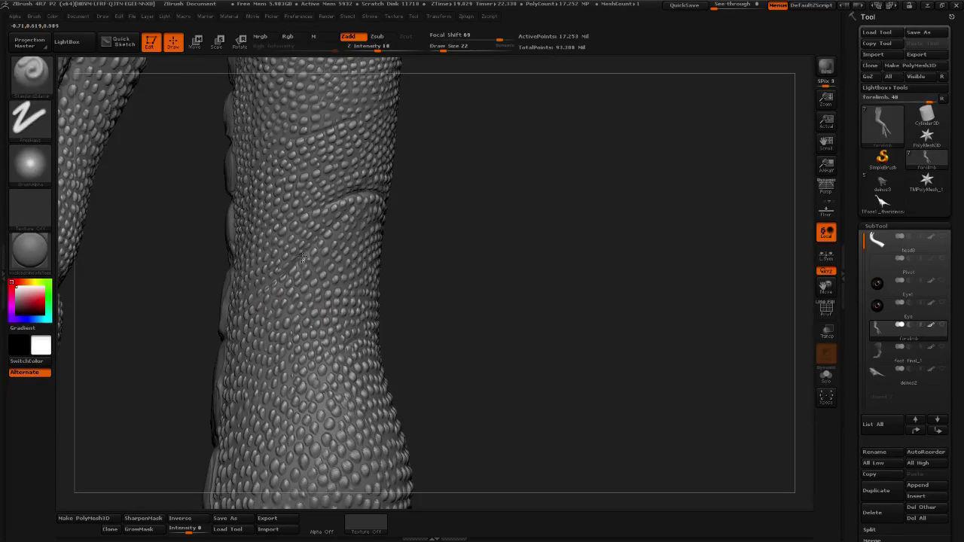
drag(476, 187, 317, 418)
Carve skin folds around the slim middle finger's joint and across the scaly pad above the neighbouring finger's claw.
alt+drag(361, 455, 407, 332)
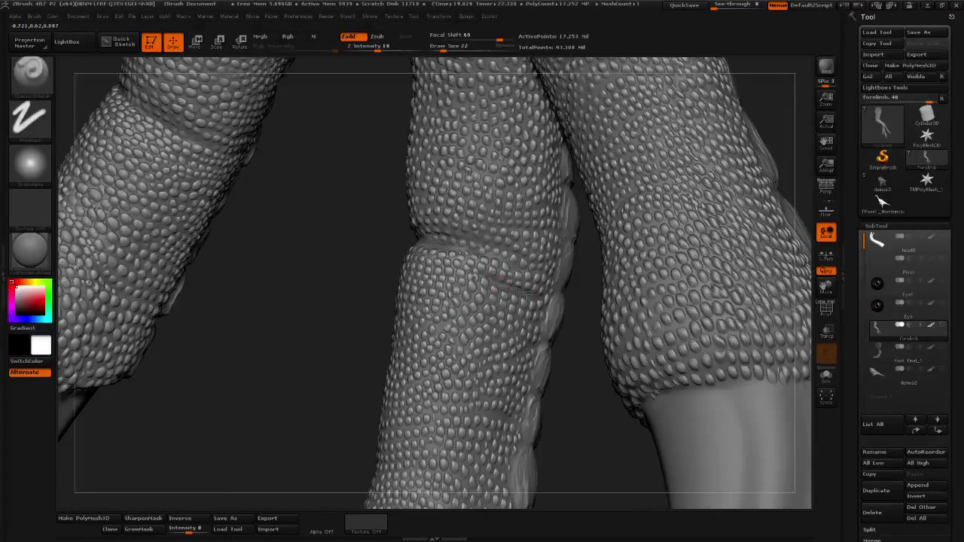
drag(309, 333, 433, 265)
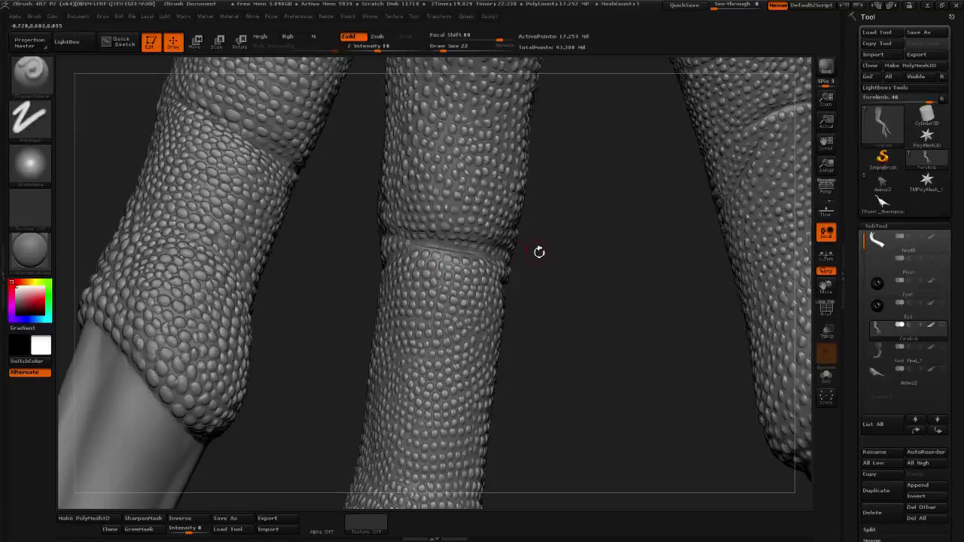
drag(538, 252, 365, 300)
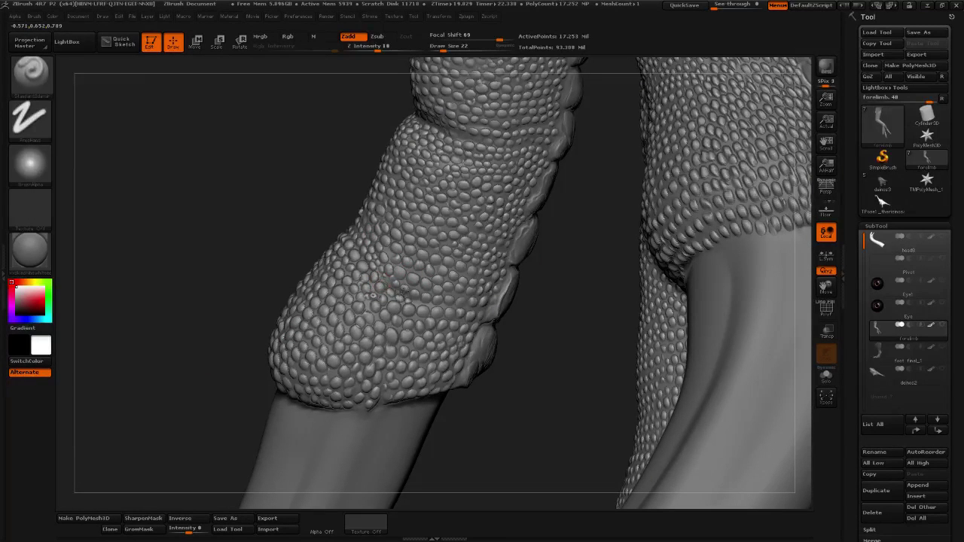
Carve short creases from the scutes across the small scales on the side of the finger behind the large claw.
drag(527, 311, 619, 198)
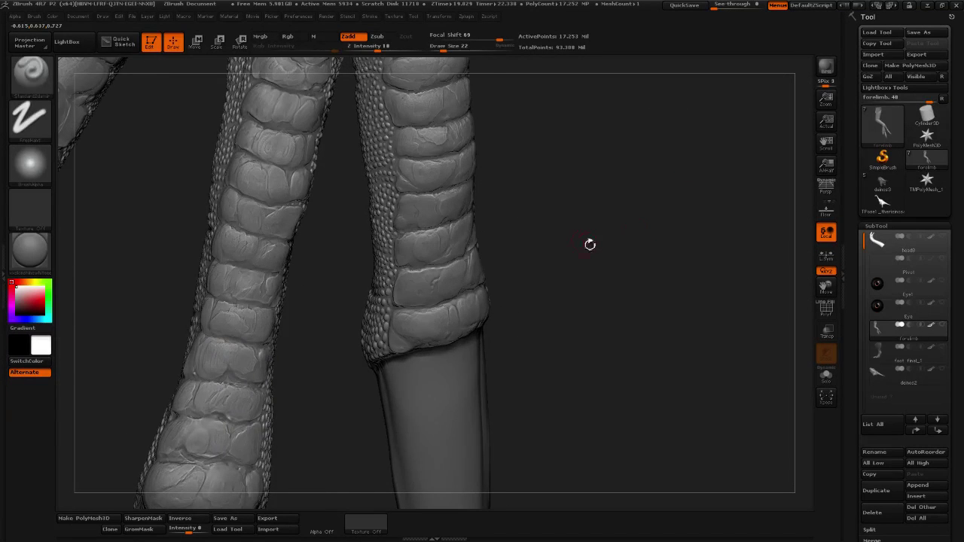
drag(589, 245, 558, 257)
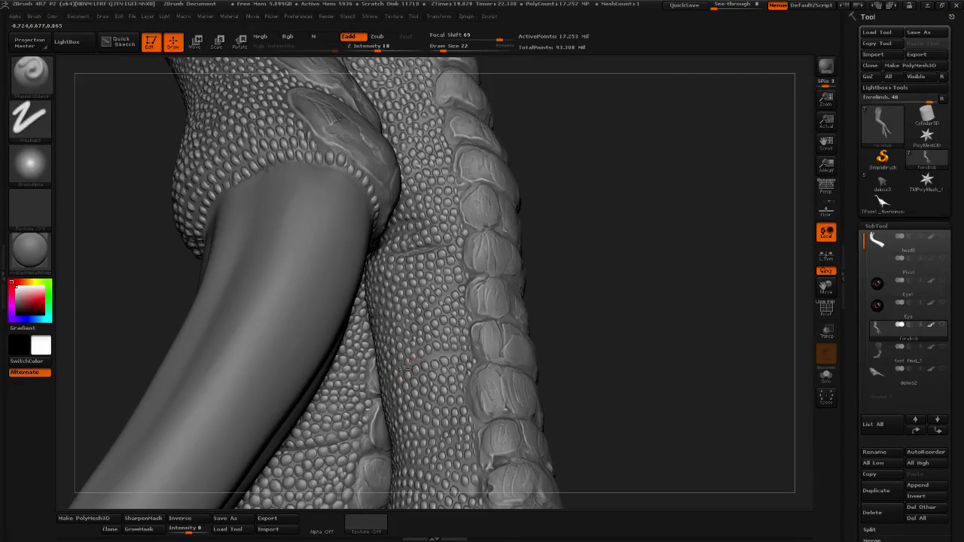
alt+drag(634, 339, 612, 251)
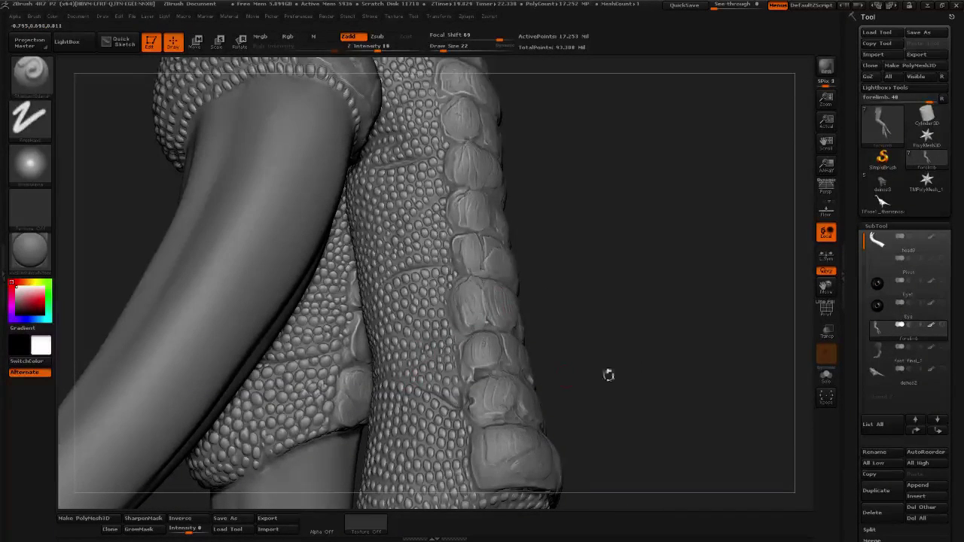
Carve folds through the small scales at the finger joint, extending them up to the edges of the neighbouring scutes.
drag(608, 375, 392, 317)
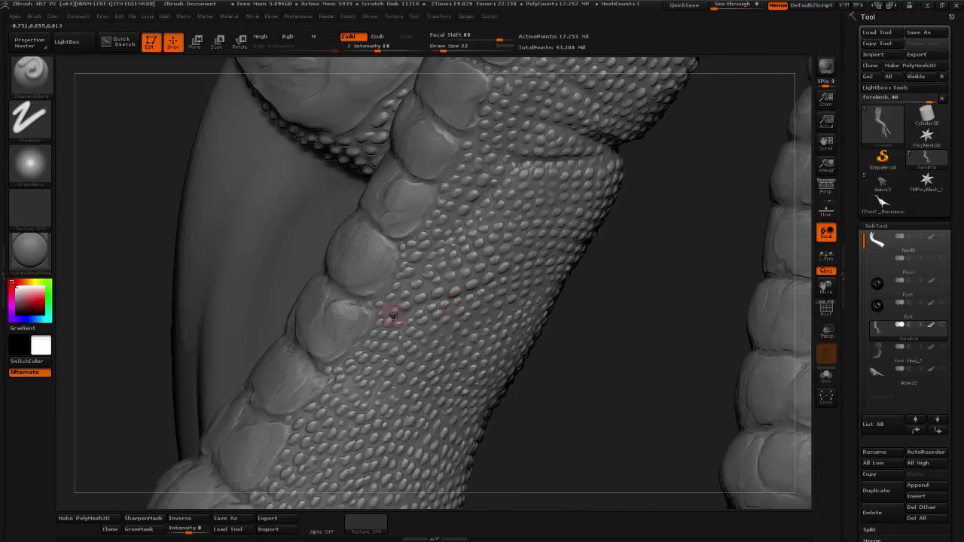
drag(646, 240, 363, 299)
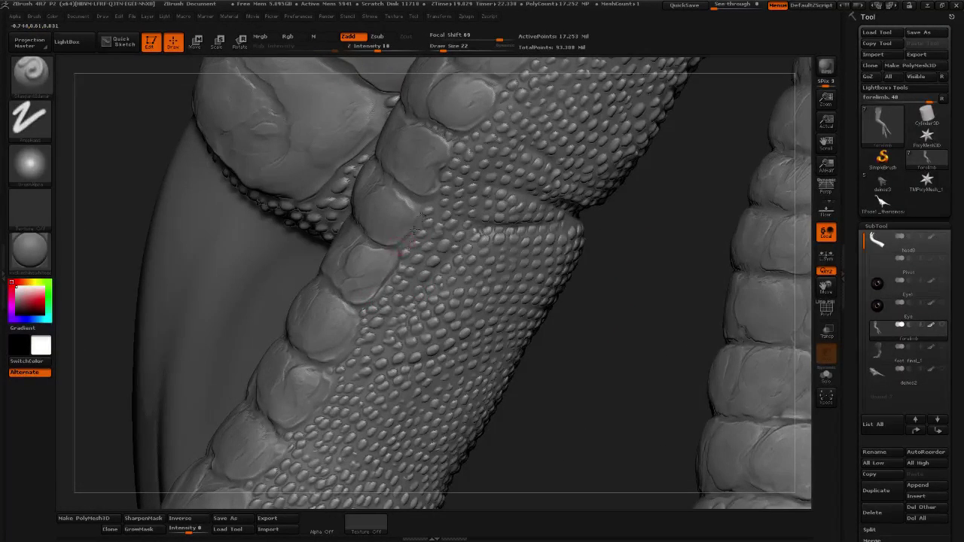
drag(612, 299, 393, 269)
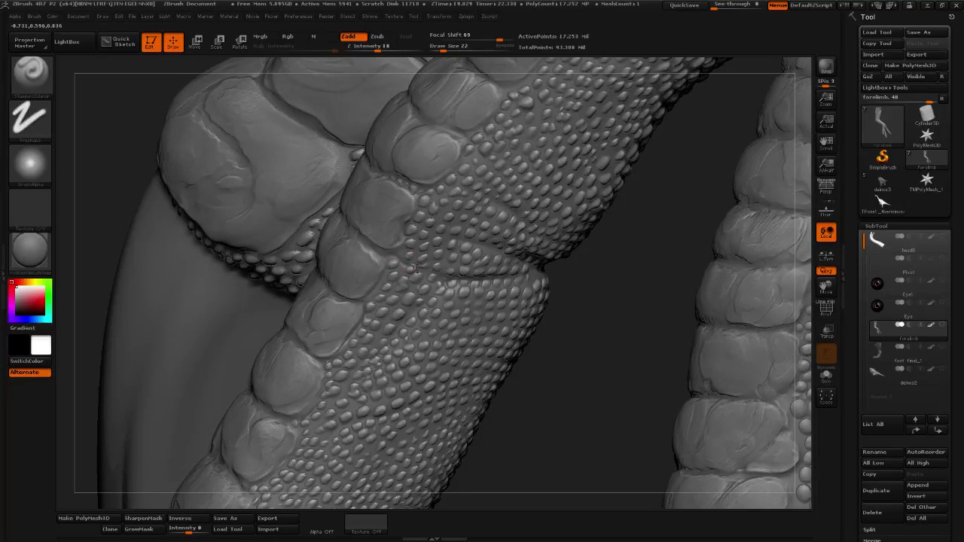
drag(589, 302, 443, 274)
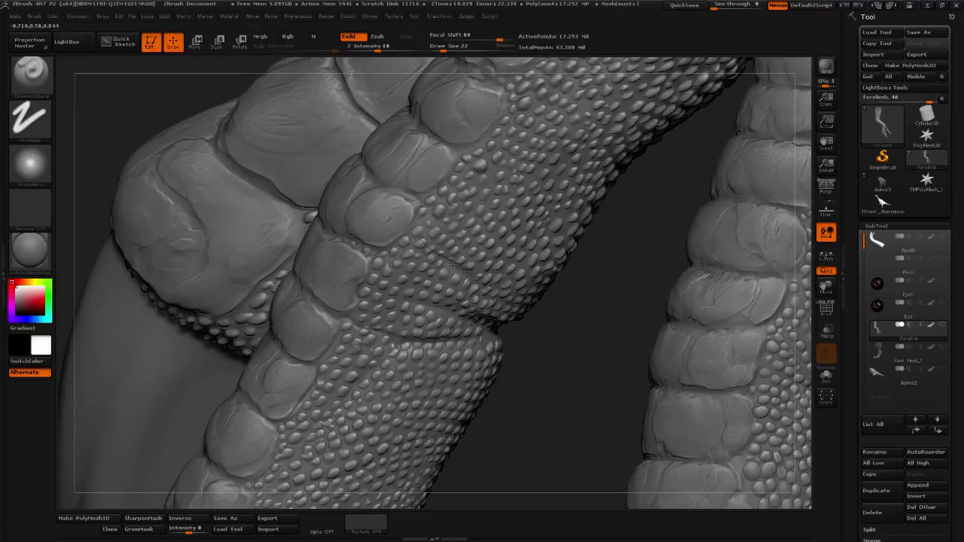
drag(598, 322, 446, 264)
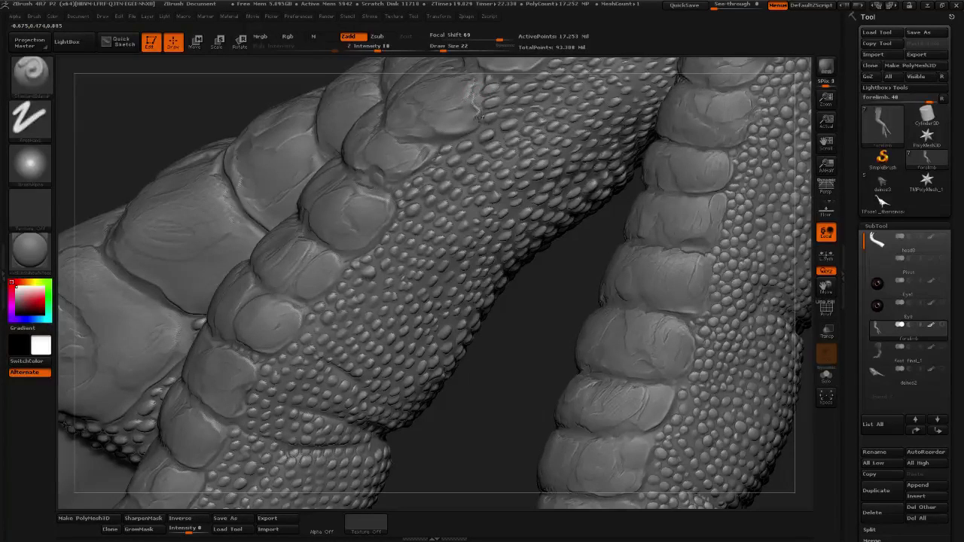
Sharpen the side edges of the finger scutes where they meet the small scales, smoothing the rough spots.
mouse_move(479, 117)
mouse_down()
mouse_move(460, 123)
mouse_move(472, 104)
mouse_move(461, 125)
mouse_up()
drag(557, 298, 445, 281)
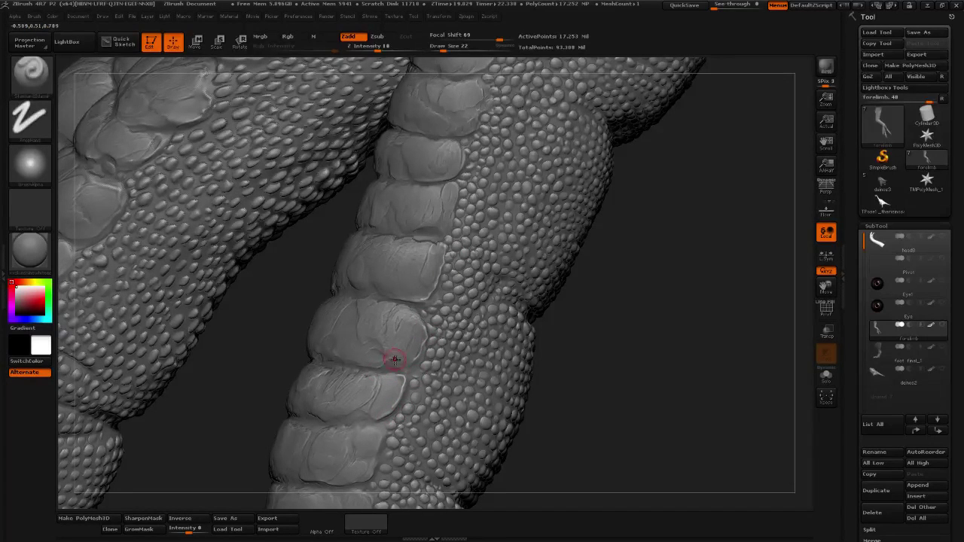
shift+drag(419, 354, 400, 365)
alt+drag(557, 369, 598, 226)
mouse_move(463, 199)
shift+mouse_down()
mouse_move(457, 214)
mouse_move(466, 218)
shift+mouse_up()
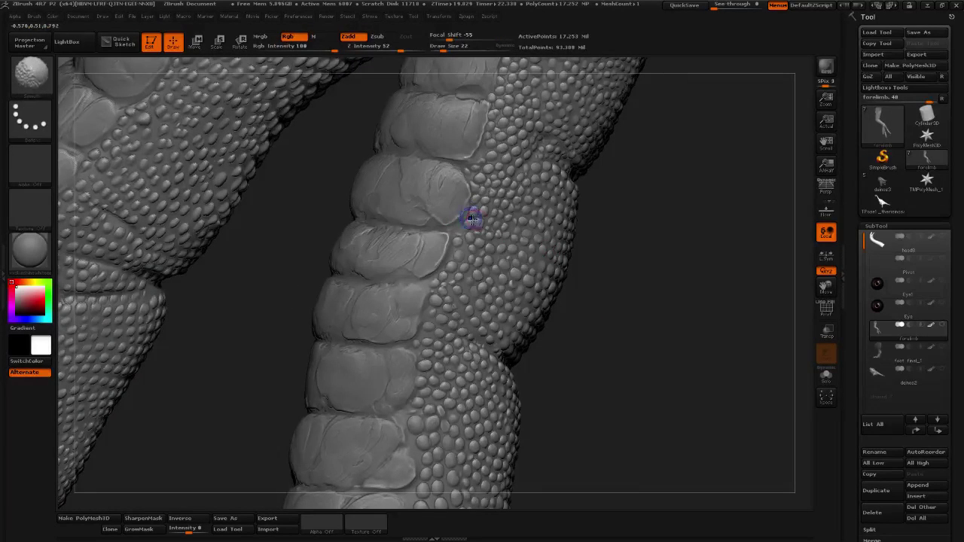
drag(664, 237, 400, 276)
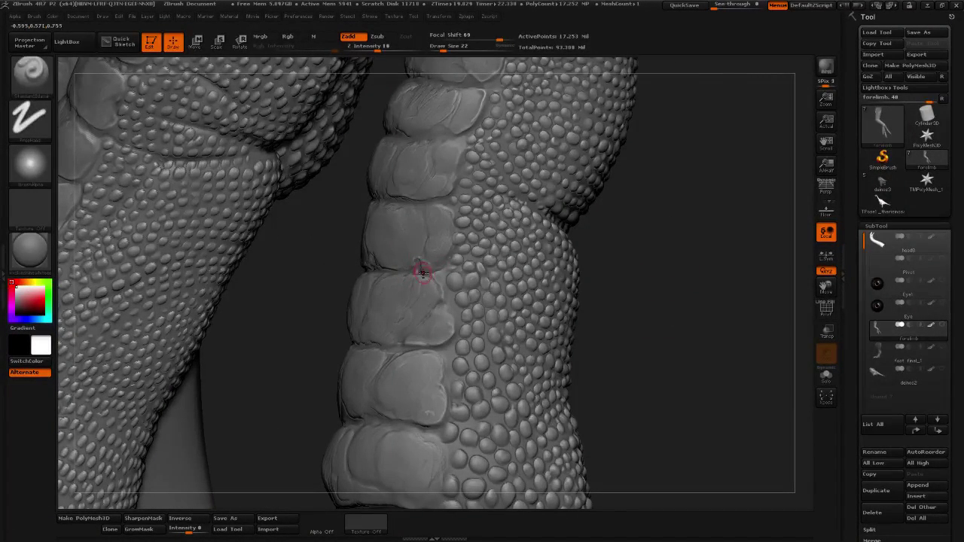
Define the border between the last scutes, small scales and claws on two fingers, smoothing the skin edge at the claw base.
mouse_move(629, 259)
mouse_down()
mouse_move(656, 327)
mouse_move(667, 274)
mouse_move(472, 335)
mouse_up()
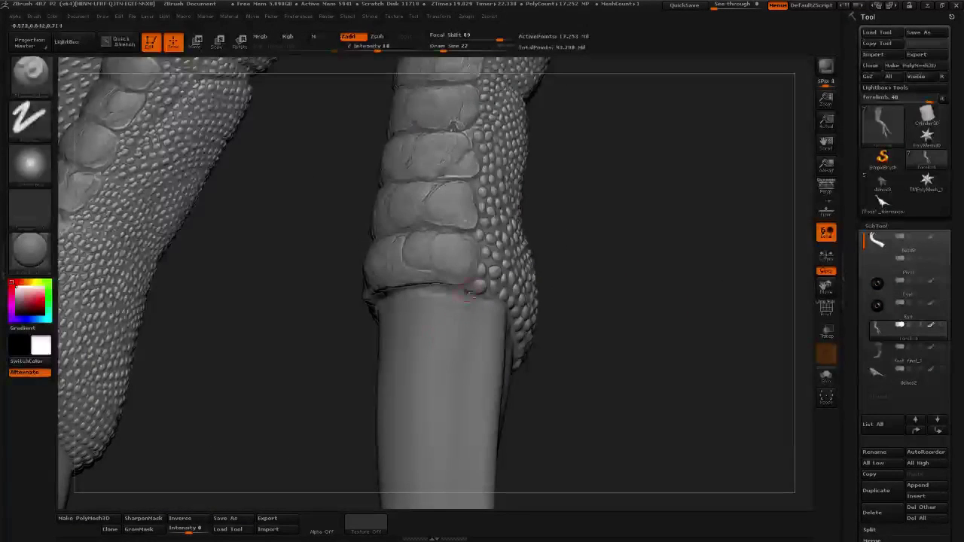
mouse_move(596, 291)
mouse_down()
mouse_move(619, 312)
mouse_move(556, 316)
mouse_up()
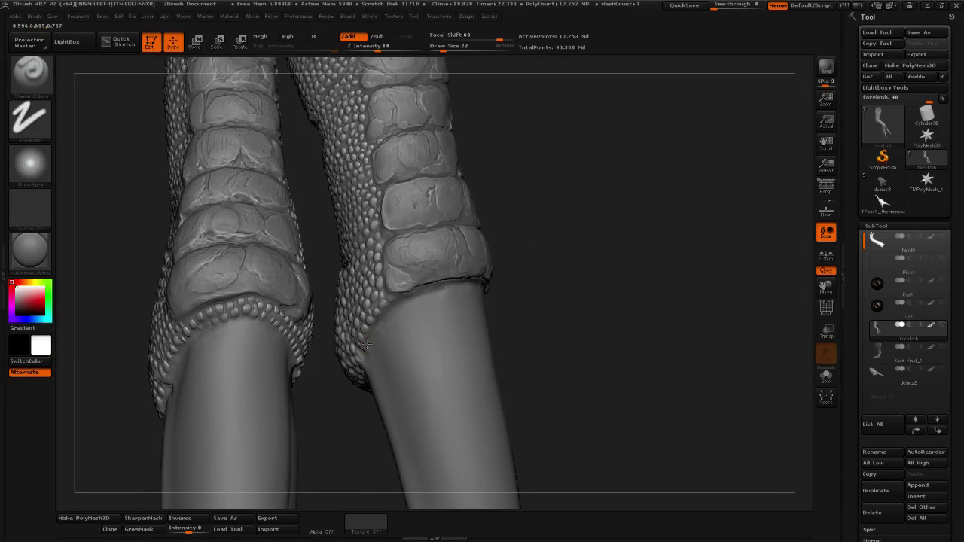
mouse_move(448, 296)
mouse_down()
mouse_move(560, 254)
mouse_move(206, 226)
mouse_up()
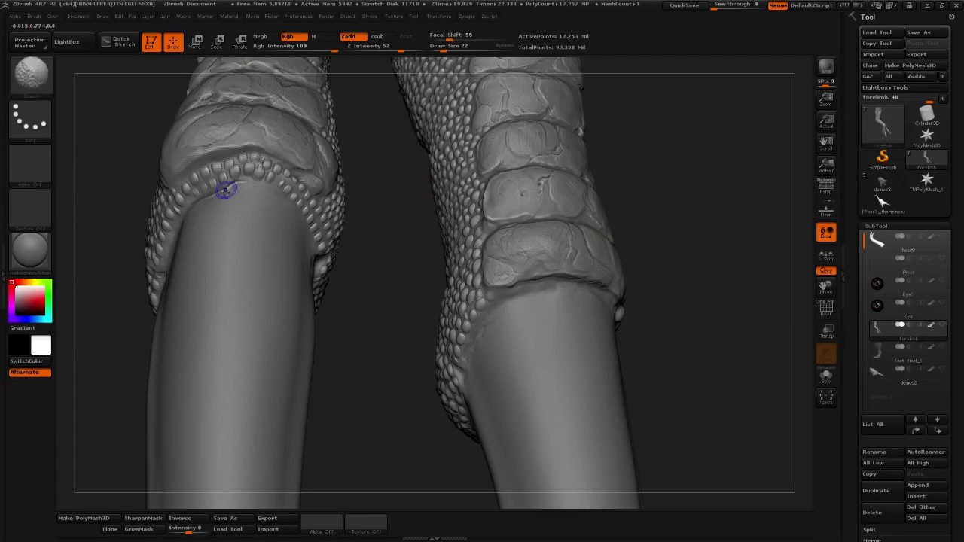
mouse_move(544, 226)
mouse_down()
mouse_move(583, 300)
mouse_move(472, 241)
mouse_up()
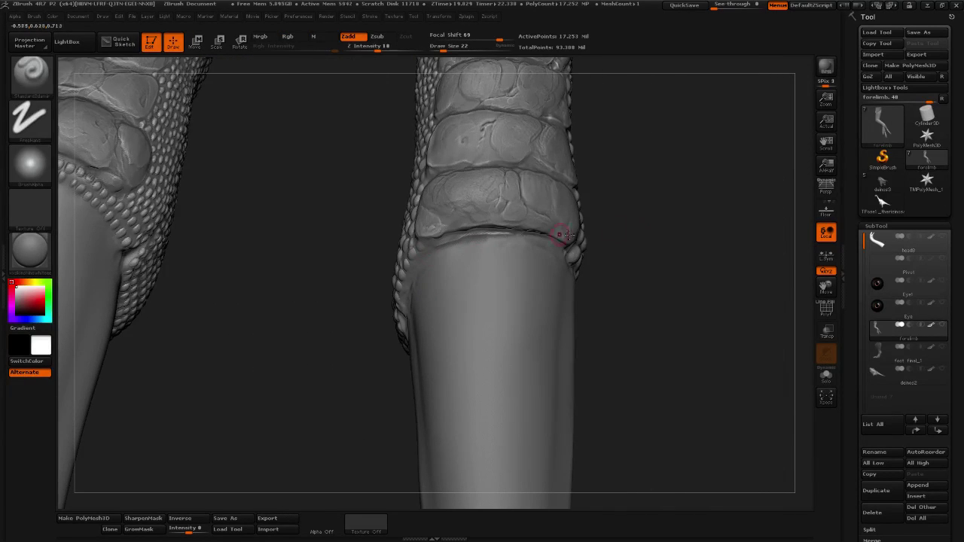
Sculpt a skin rim along the claw base below the finger's last scute and smooth it.
drag(563, 234, 522, 239)
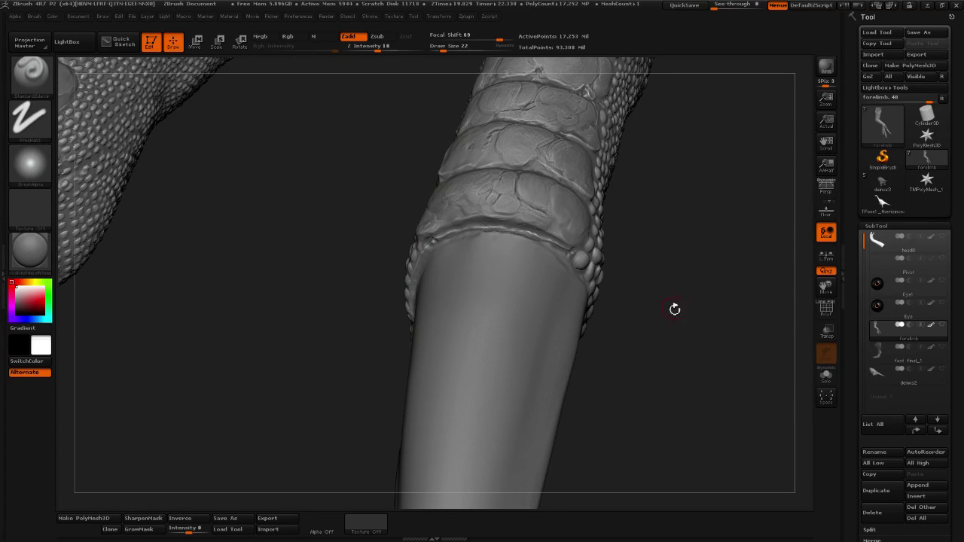
mouse_move(673, 308)
alt+mouse_down()
mouse_move(546, 266)
mouse_move(555, 323)
mouse_move(564, 344)
mouse_move(574, 343)
mouse_move(561, 348)
mouse_move(563, 328)
mouse_move(661, 310)
mouse_move(597, 318)
mouse_move(611, 320)
alt+mouse_up()
alt+drag(629, 255, 527, 277)
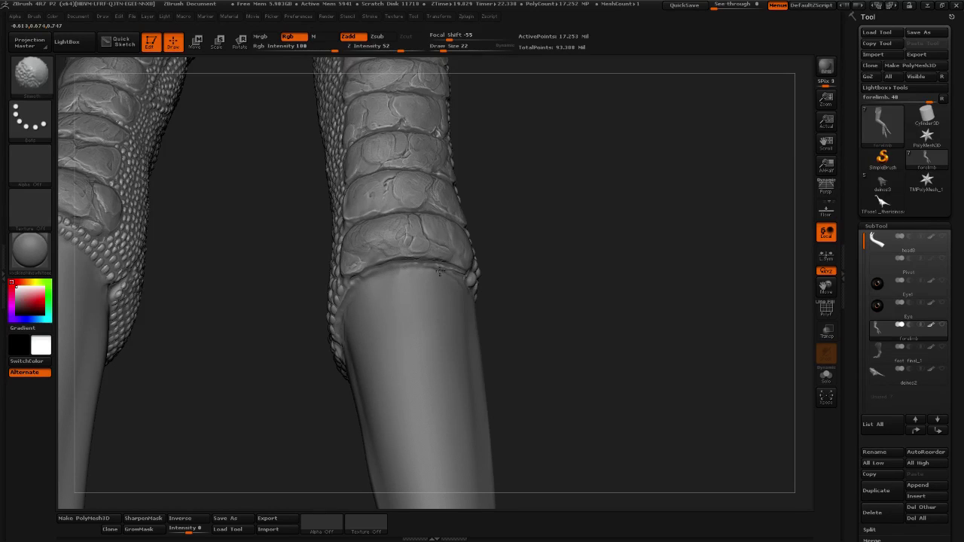
mouse_move(606, 240)
mouse_down()
mouse_move(592, 226)
mouse_move(632, 234)
mouse_up()
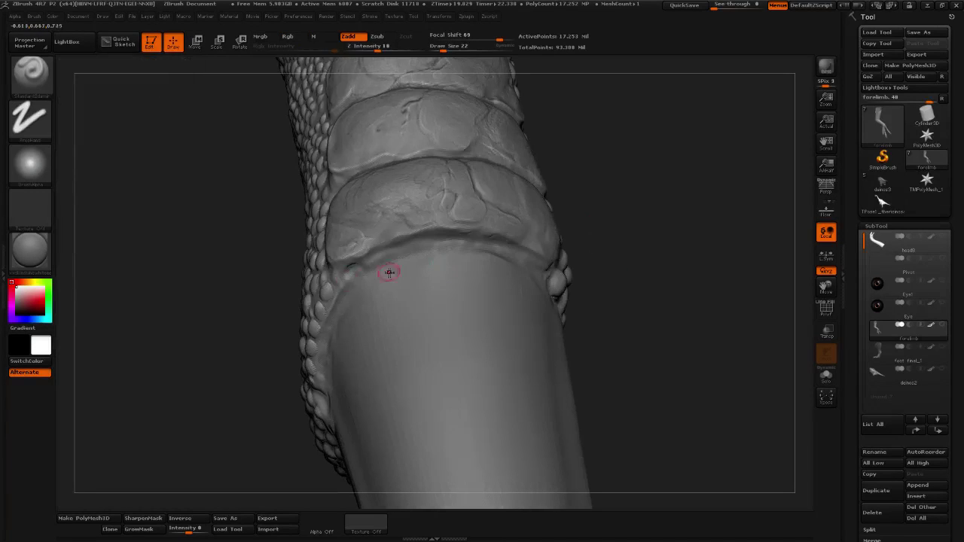
Add a row of small bead-like scales along the claw base below the last scute, and smooth their lower edge.
drag(351, 281, 452, 245)
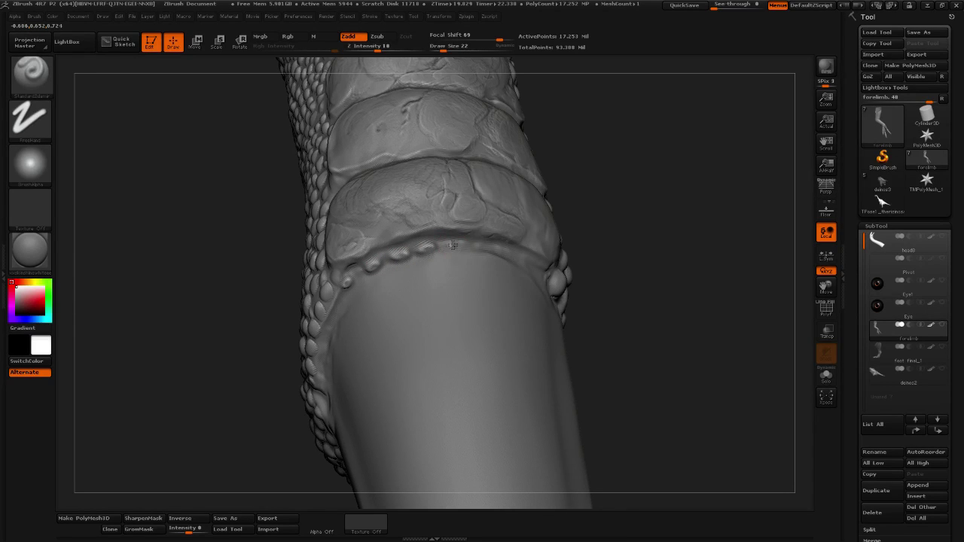
drag(655, 240, 595, 243)
mouse_move(504, 249)
mouse_down()
mouse_move(563, 279)
mouse_move(536, 262)
mouse_up()
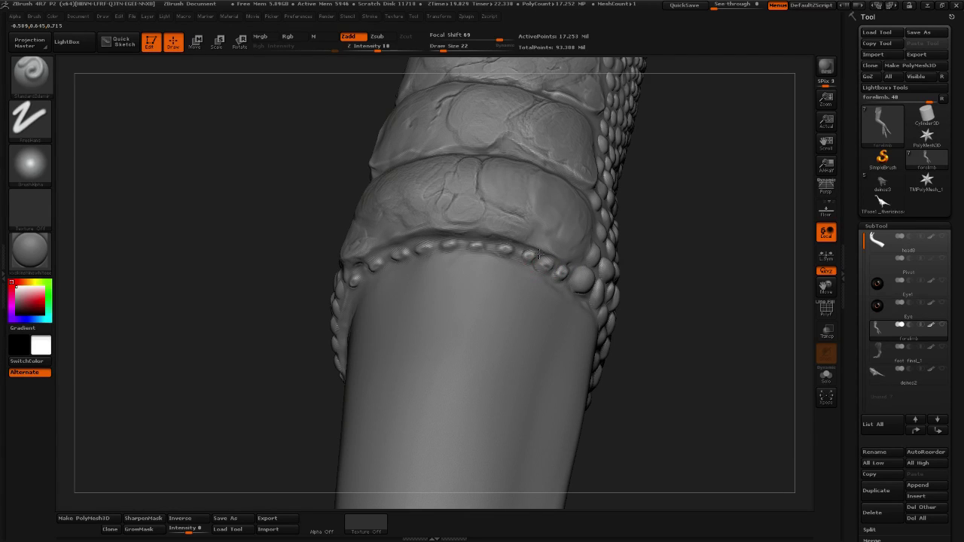
drag(482, 244, 452, 253)
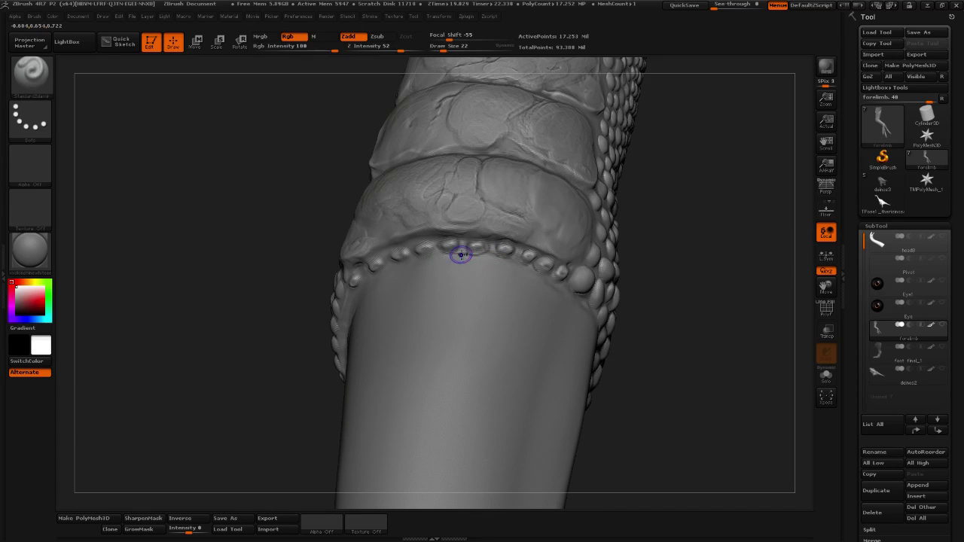
Sharpen the crease under the last scute and the skin line below the bead scales, smoothing the rough spots around the claw base.
key(shift+d)
key(d)
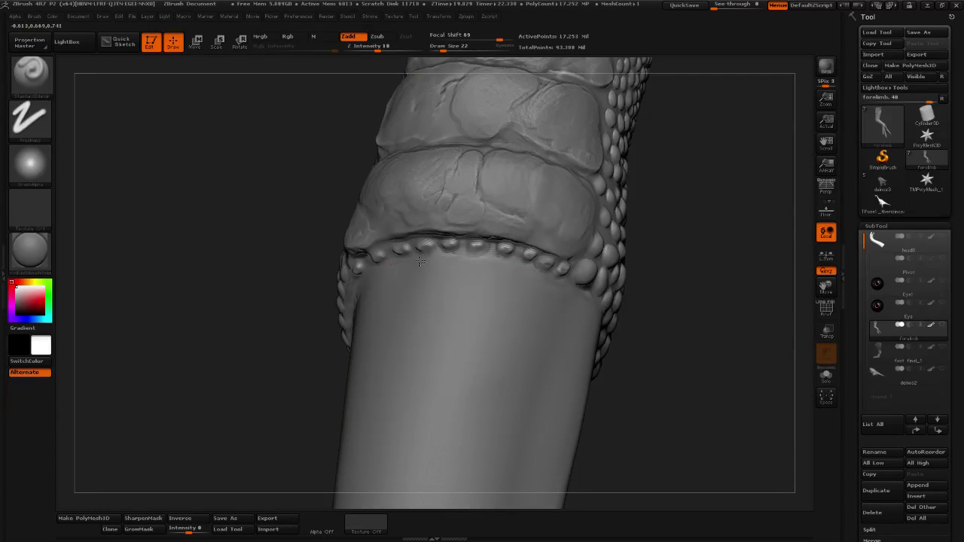
drag(675, 263, 402, 263)
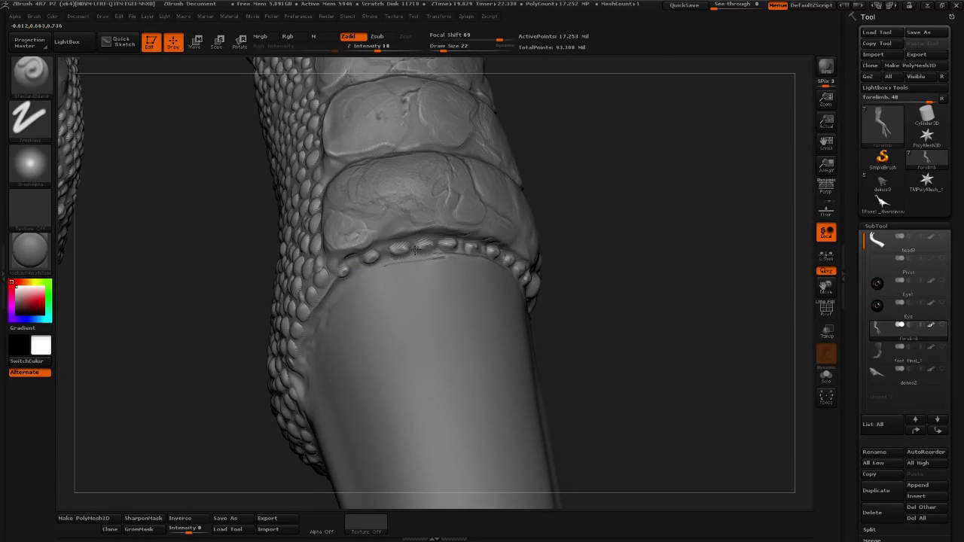
drag(570, 243, 318, 268)
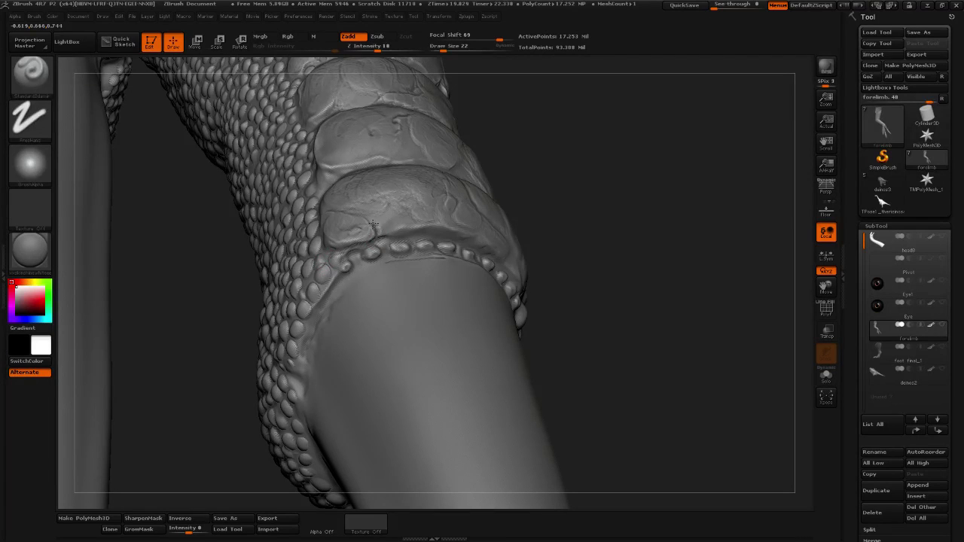
key(shift)
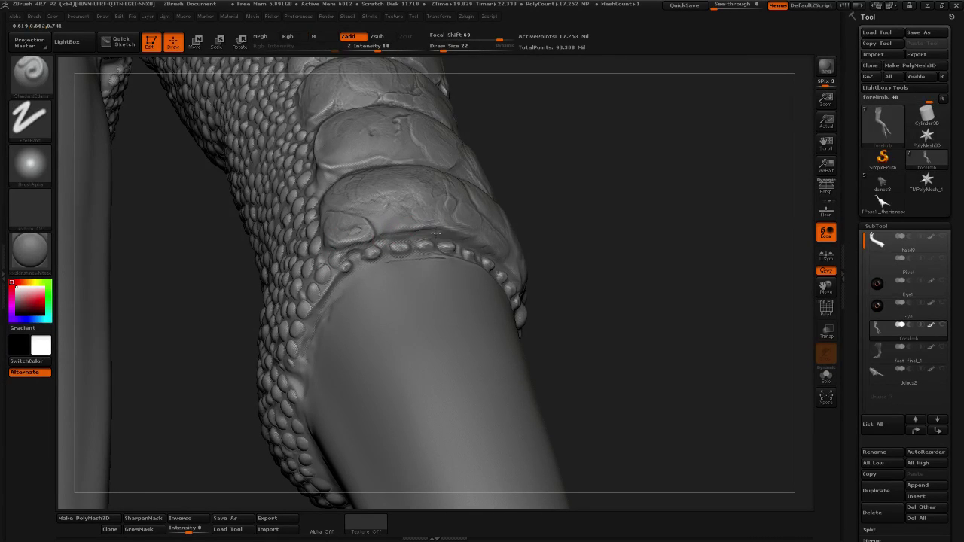
drag(633, 238, 554, 235)
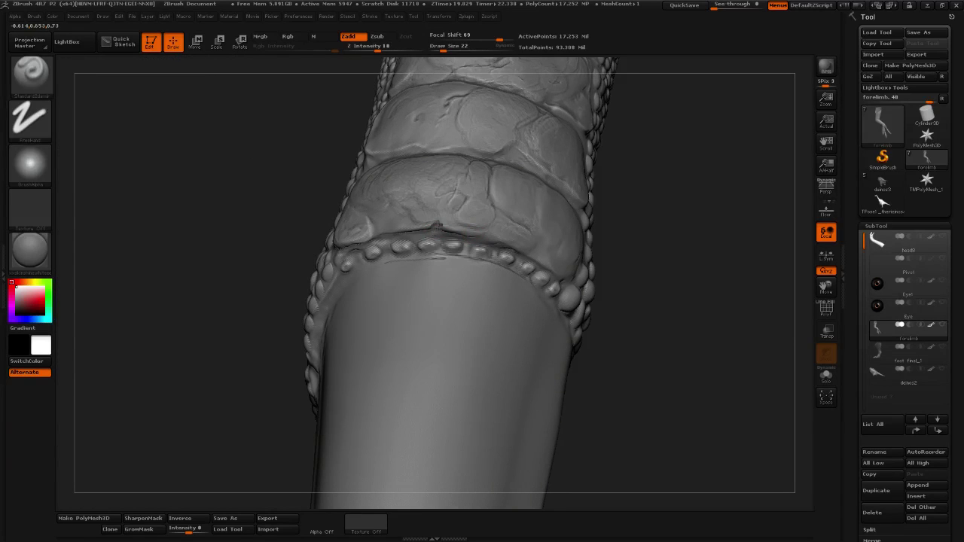
right_drag(457, 193, 386, 278)
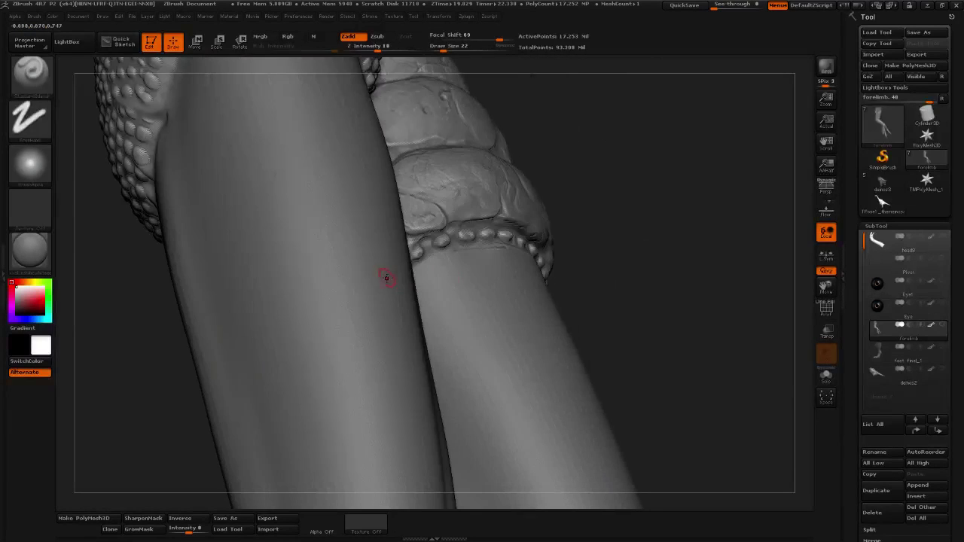
drag(612, 227, 541, 241)
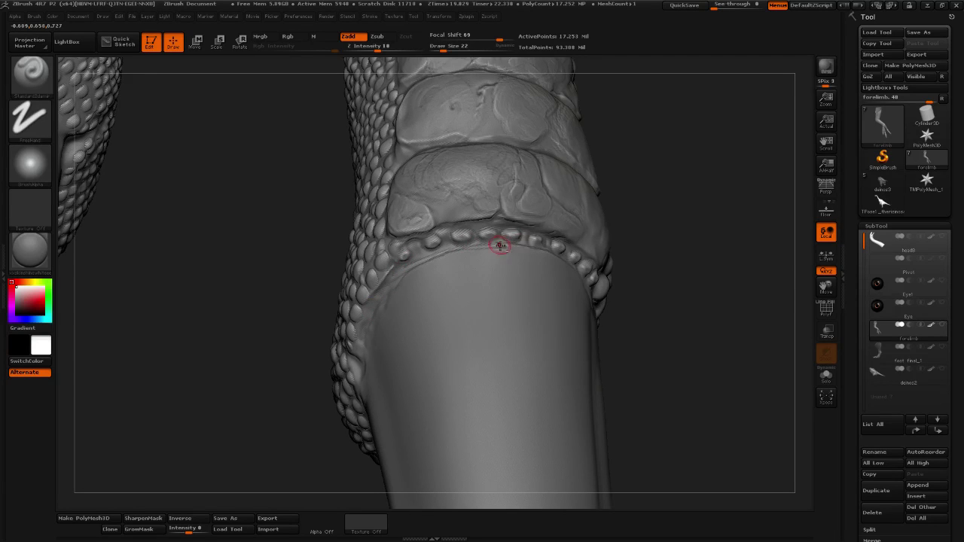
right_drag(778, 263, 781, 270)
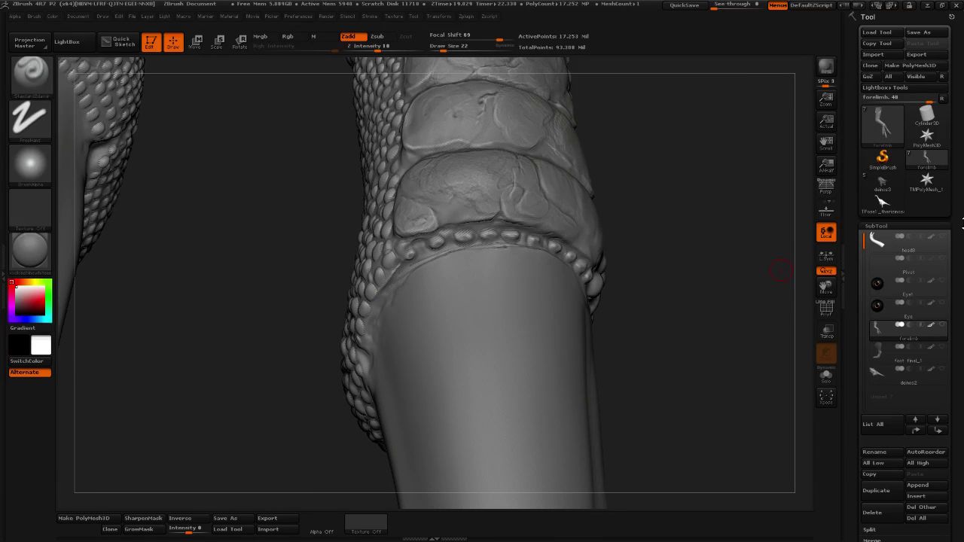
right_drag(678, 247, 409, 333)
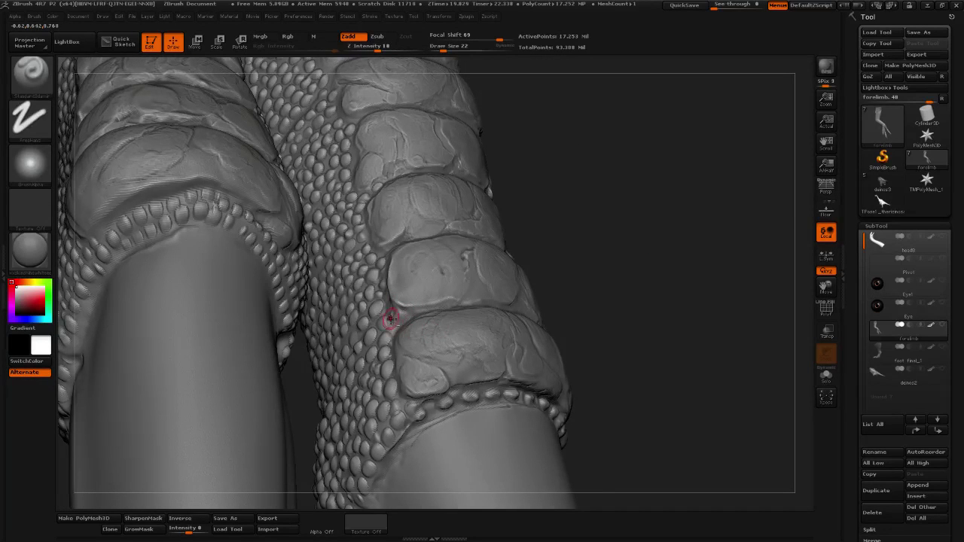
key(shift)
Mask the first claw from just below its bead scales to the tip, with a draw size of 50 and a softened mask edge.
ctrl+right_drag(671, 284, 532, 245)
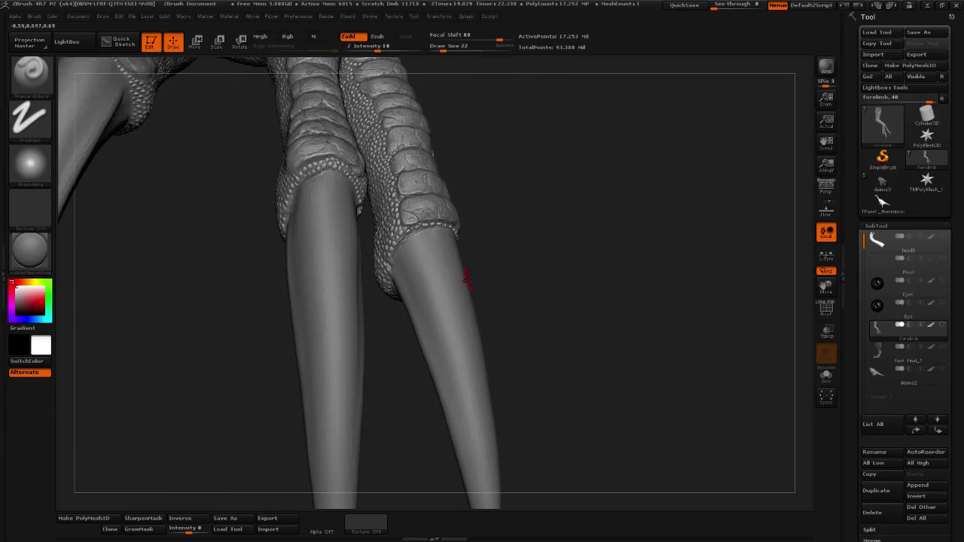
drag(556, 296, 546, 308)
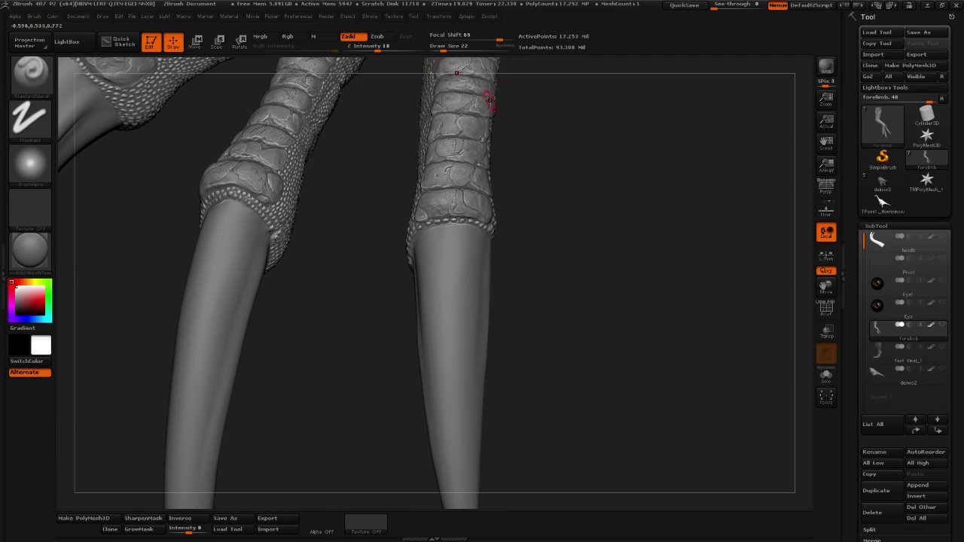
click(449, 48)
mouse_move(566, 202)
mouse_down()
mouse_move(567, 174)
mouse_move(547, 208)
mouse_move(528, 210)
mouse_up()
ctrl+drag(468, 199, 453, 211)
ctrl+drag(520, 446, 400, 192)
Mask the middle finger's claw down to its tip and the tip half of the remaining claw.
alt+drag(555, 292, 711, 289)
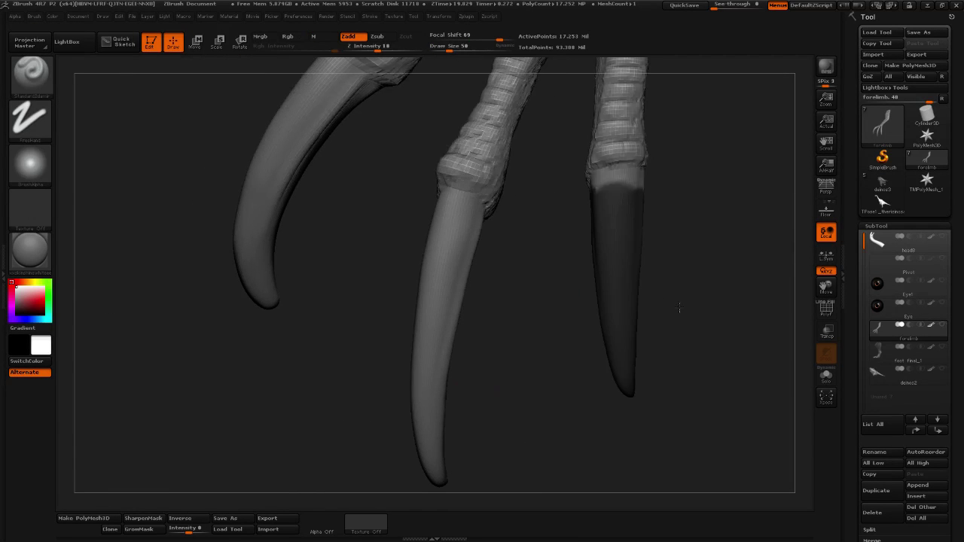
ctrl+drag(516, 486, 389, 227)
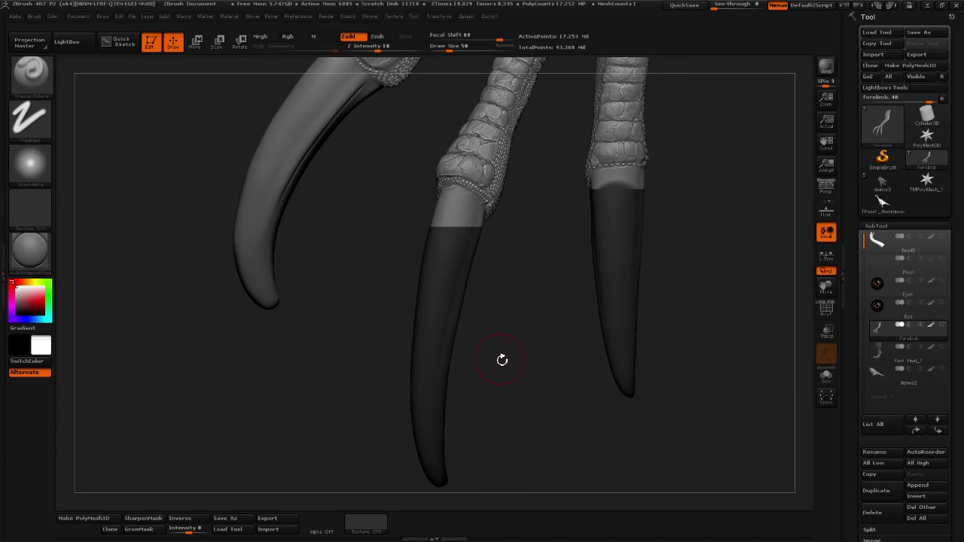
alt+drag(509, 386, 523, 329)
mouse_move(504, 453)
ctrl+mouse_down()
mouse_move(382, 356)
mouse_move(364, 371)
ctrl+mouse_up()
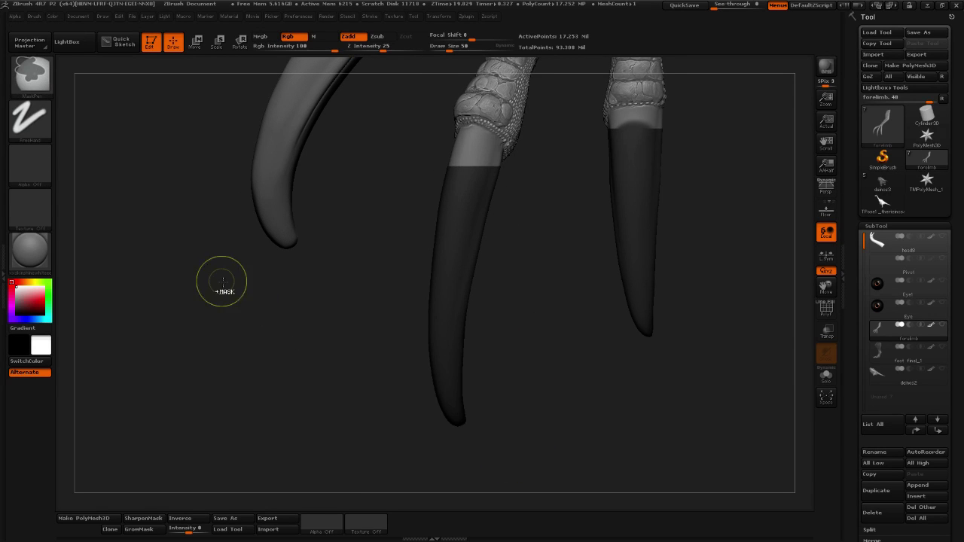
ctrl+drag(176, 320, 381, 131)
Undo the dent made at the partly masked claw's base and switch to the Move brush with a draw size of 93.
drag(351, 220, 489, 421)
drag(514, 446, 527, 384)
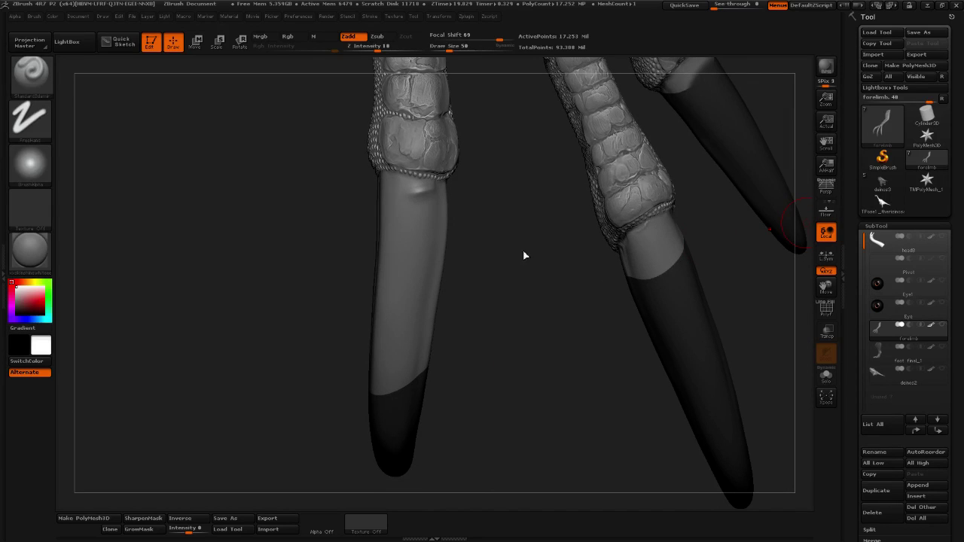
key(ctrl+z)
drag(516, 352, 509, 358)
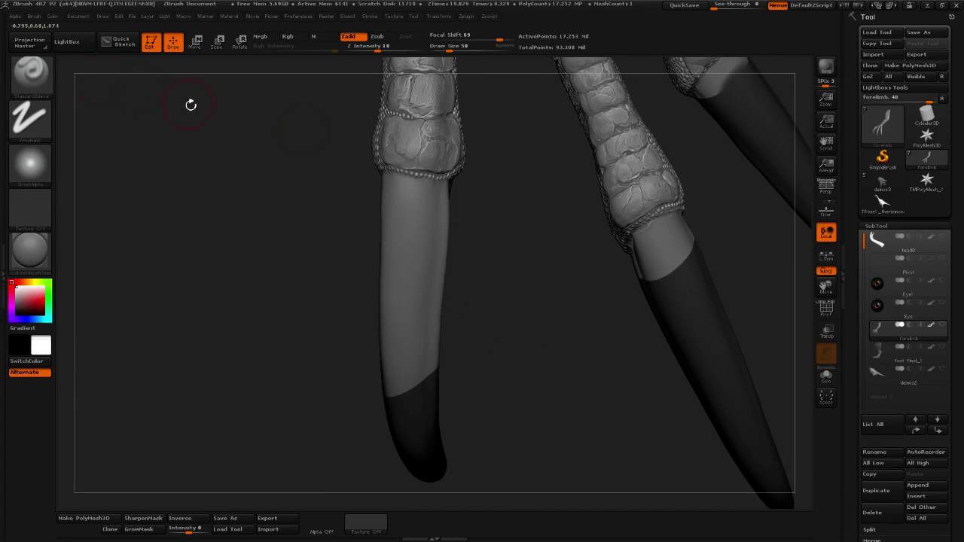
click(31, 76)
click(310, 90)
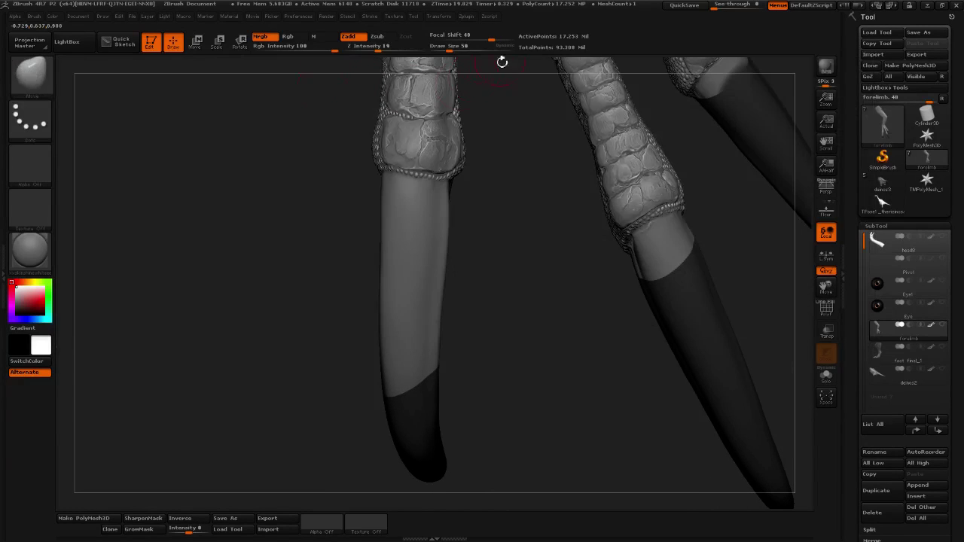
drag(497, 50, 509, 50)
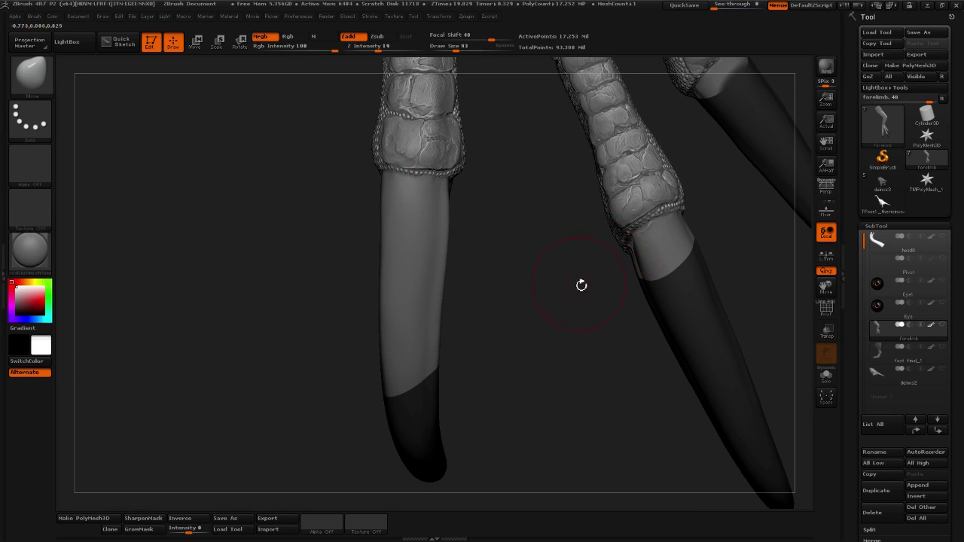
drag(582, 285, 604, 262)
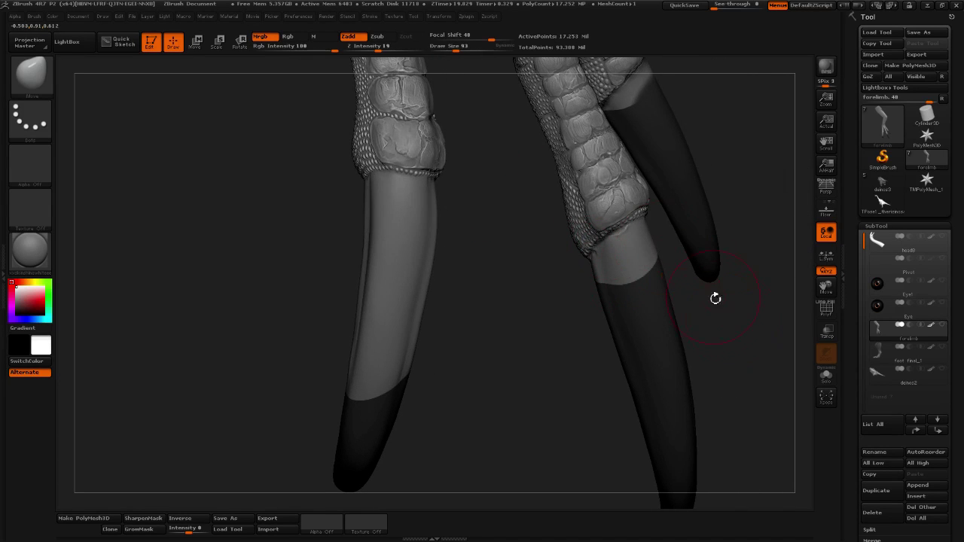
mouse_move(714, 298)
mouse_down()
mouse_move(630, 213)
mouse_move(573, 223)
mouse_up()
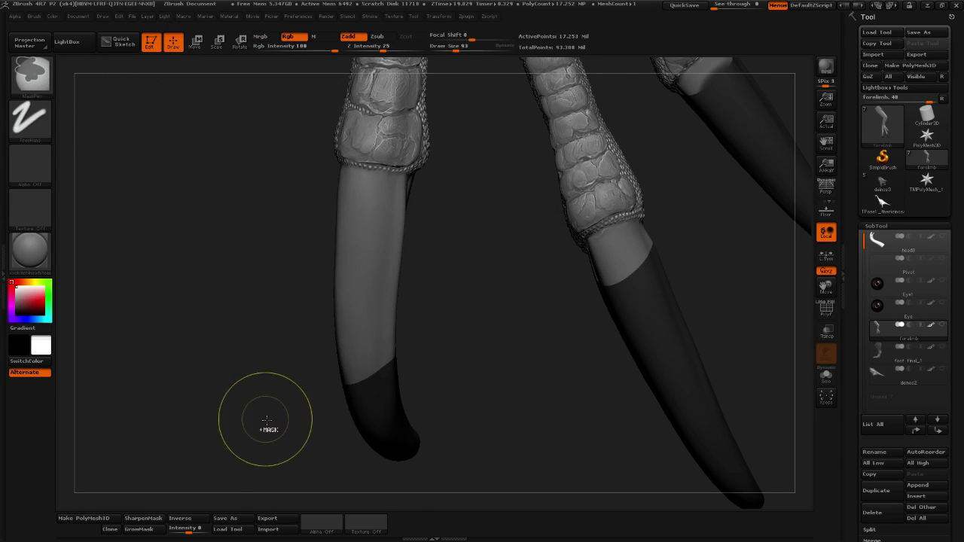
Extend the mask on the partly masked claw and its neighbour up to a narrow band below the last scutes.
mouse_move(262, 435)
ctrl+mouse_down()
mouse_move(471, 291)
mouse_move(506, 198)
ctrl+mouse_up()
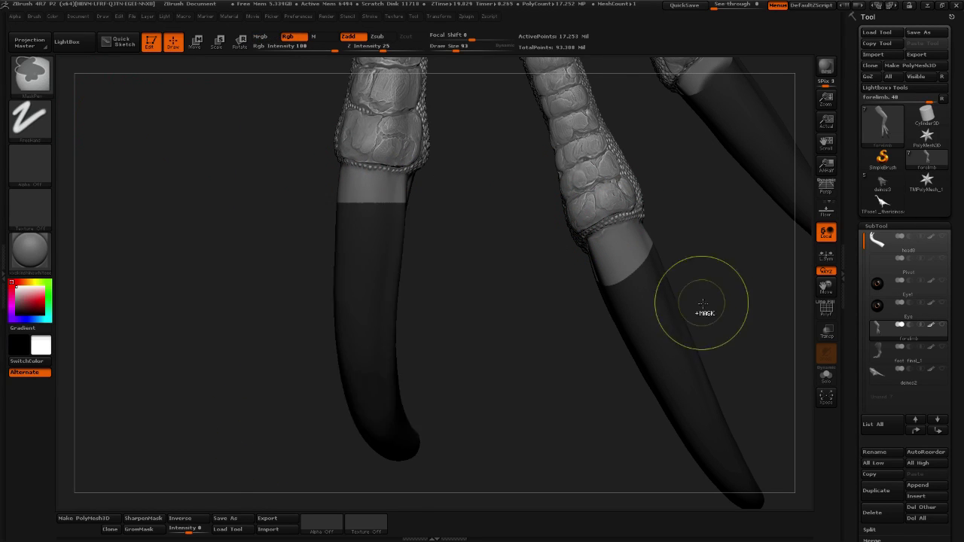
mouse_move(749, 316)
mouse_down()
mouse_move(541, 289)
mouse_move(618, 339)
mouse_move(581, 338)
mouse_move(592, 361)
mouse_move(608, 344)
mouse_up()
key(ctrl)
ctrl+drag(324, 356, 490, 213)
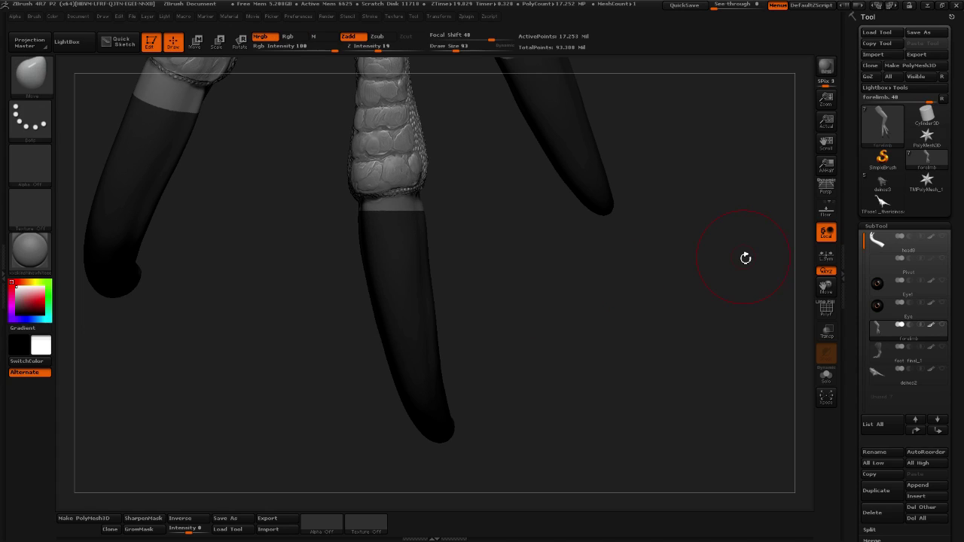
Paint the middle claw's mask up to the bead scales on the front and side, using a draw size of 42.
click(449, 48)
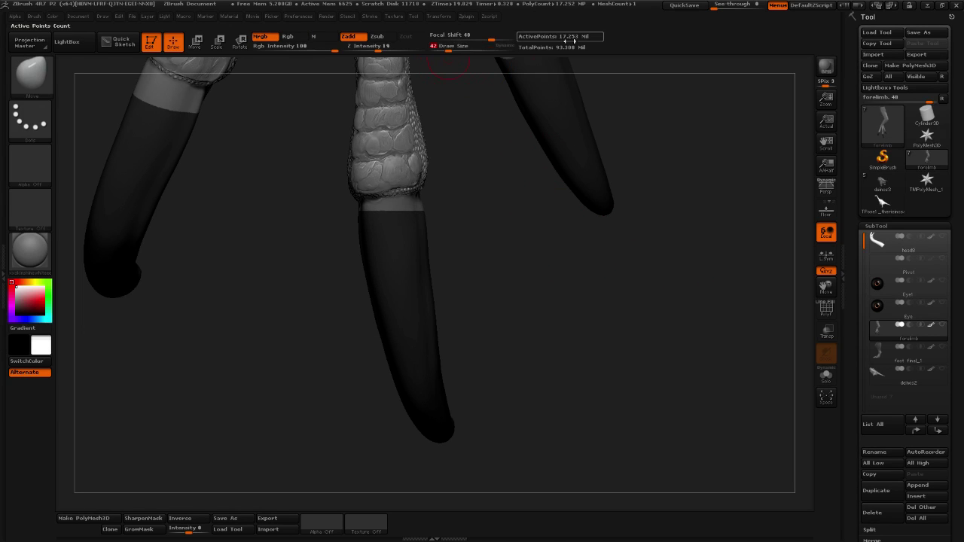
alt+drag(478, 310, 727, 304)
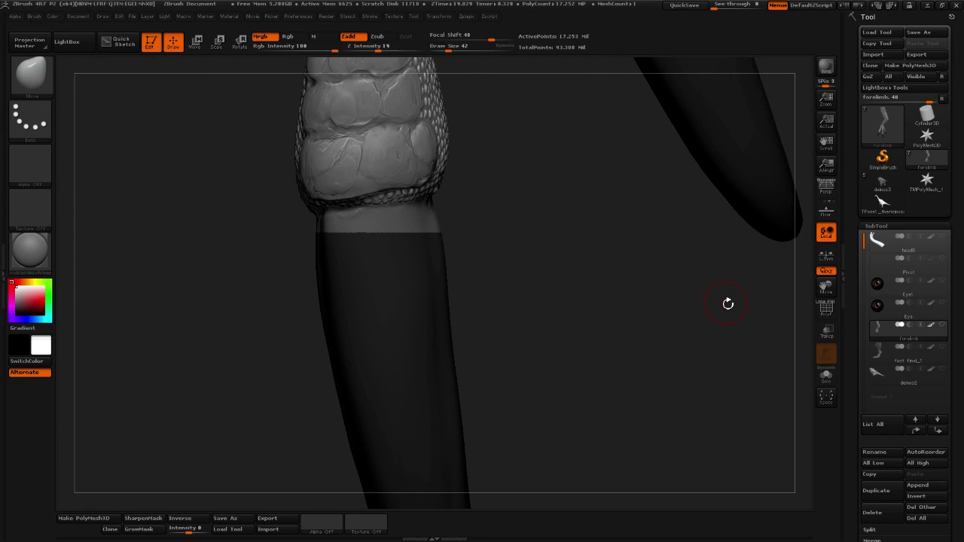
mouse_move(408, 233)
ctrl+mouse_down()
mouse_move(373, 225)
mouse_move(387, 228)
ctrl+mouse_up()
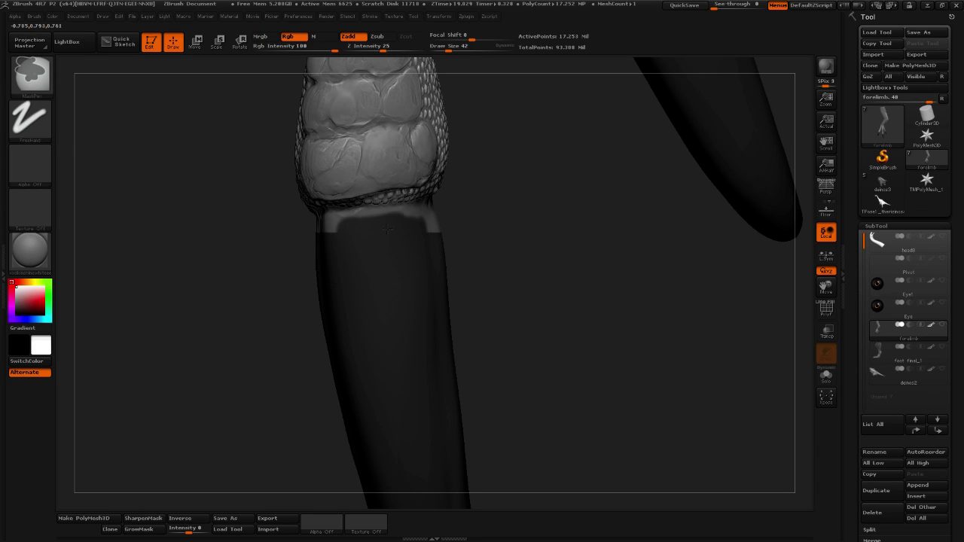
drag(534, 239, 387, 237)
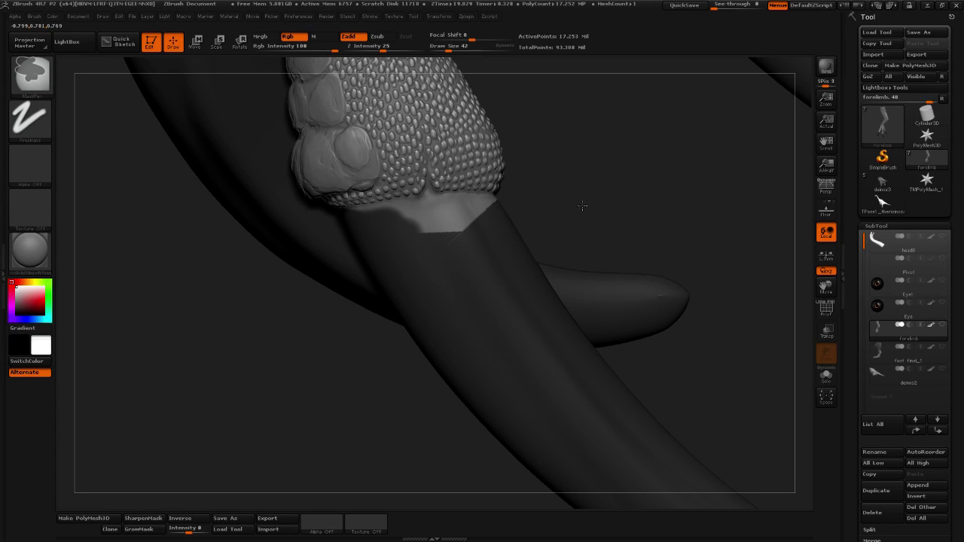
Fill the remaining unmasked patch on the side of the middle claw's base up to the small scales.
ctrl+click(512, 235)
shift+drag(466, 233, 478, 230)
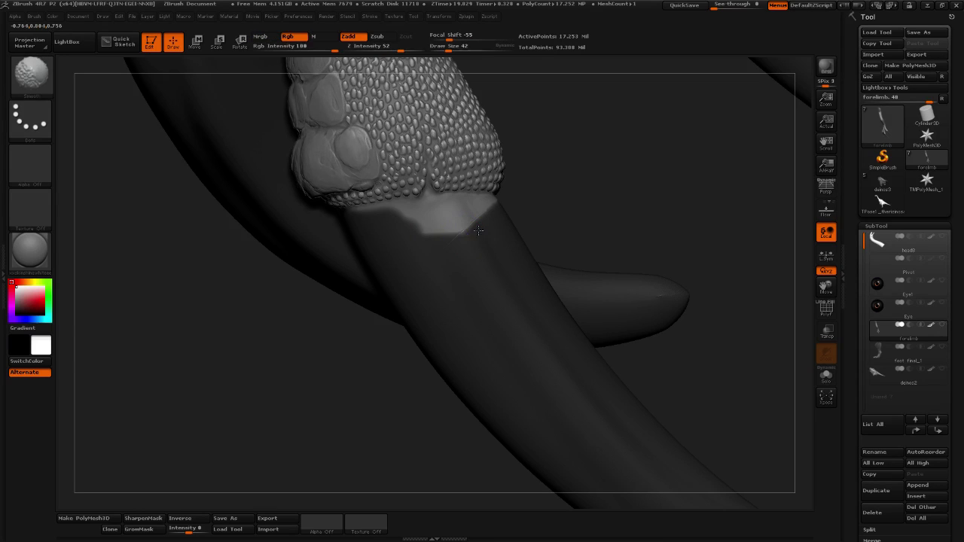
key(ctrl)
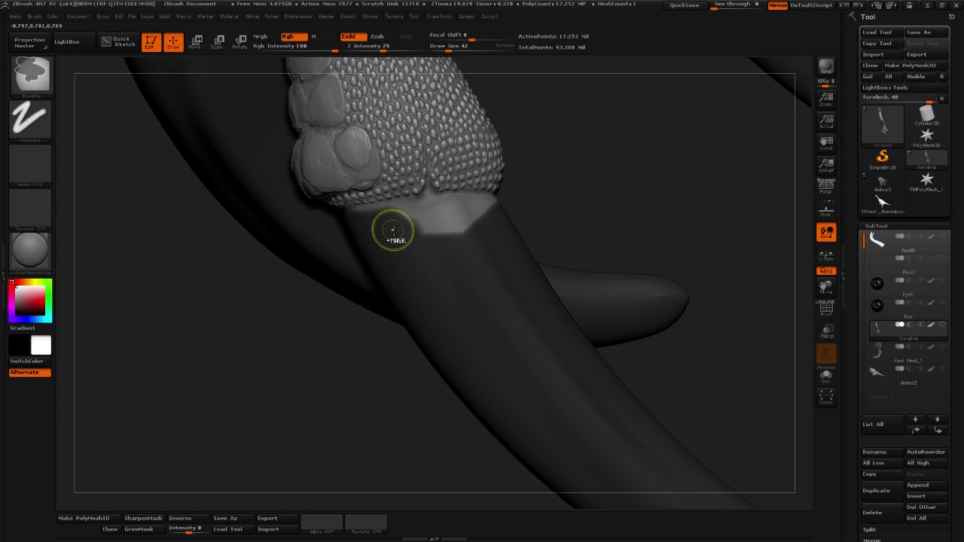
ctrl+drag(400, 228, 414, 226)
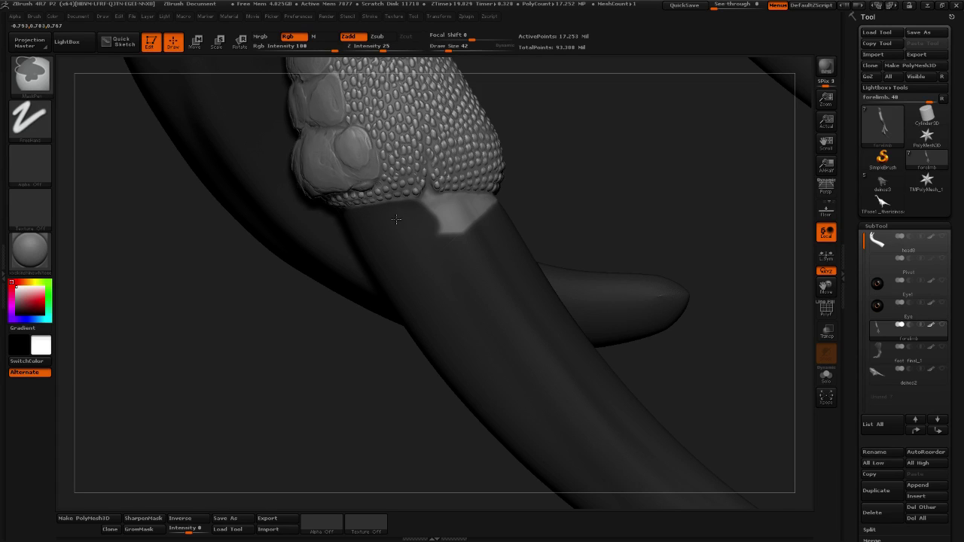
ctrl+drag(396, 219, 461, 225)
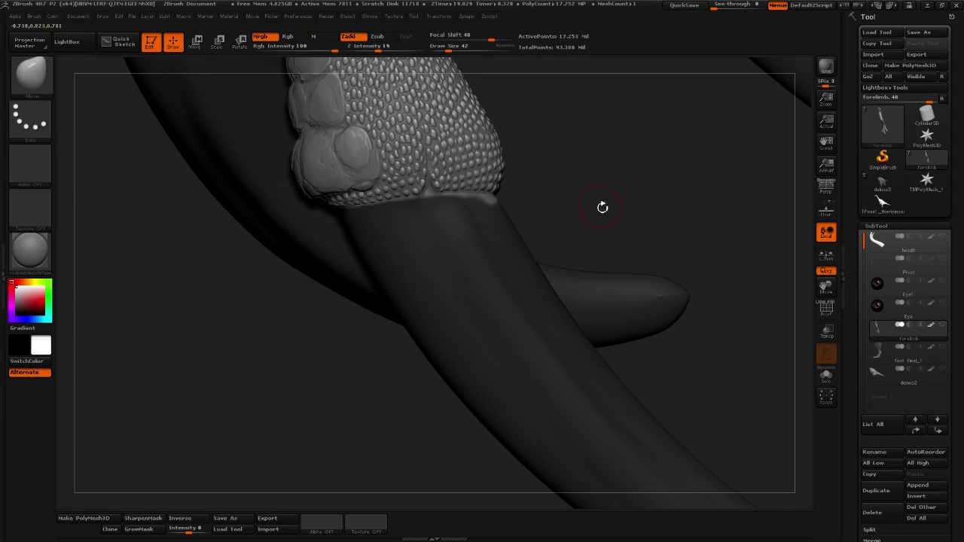
Complete the mask around the back and far side of the middle claw's base, and reselect the Move brush.
drag(603, 206, 482, 228)
drag(630, 228, 466, 230)
key(ctrl)
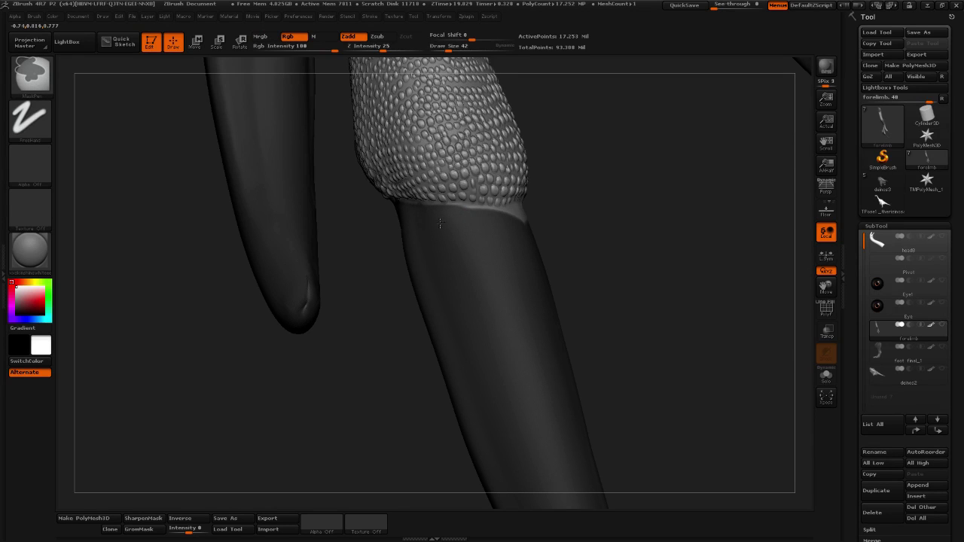
mouse_move(626, 230)
mouse_down()
mouse_move(471, 230)
mouse_move(595, 212)
mouse_move(605, 238)
mouse_move(559, 218)
mouse_move(618, 206)
mouse_move(640, 194)
mouse_move(633, 188)
mouse_up()
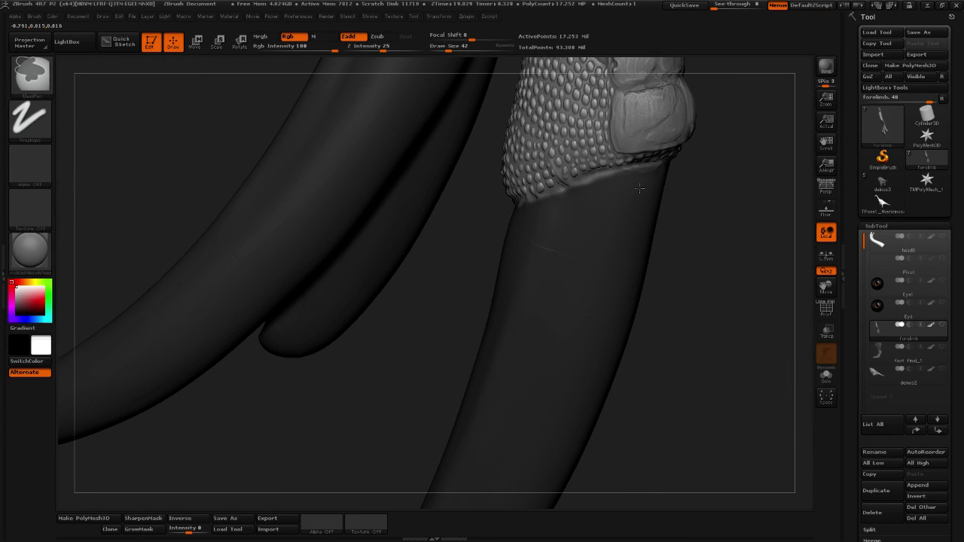
key(b)
key(m)
key(v)
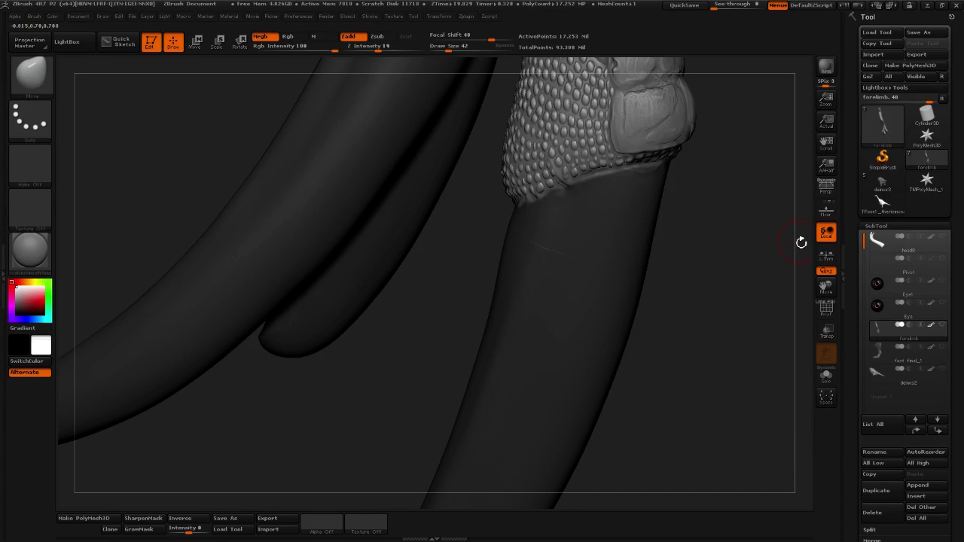
Fill the gaps in the mask around the backs and sides of the claw bases up to the small scales.
mouse_move(703, 291)
mouse_down()
mouse_move(671, 249)
mouse_move(305, 378)
mouse_up()
mouse_move(468, 250)
mouse_down()
mouse_move(545, 241)
mouse_move(523, 308)
mouse_move(437, 319)
mouse_up()
mouse_move(341, 339)
ctrl+mouse_down()
mouse_move(370, 324)
mouse_move(355, 348)
mouse_move(421, 326)
ctrl+mouse_up()
mouse_move(523, 308)
mouse_down()
mouse_move(467, 301)
mouse_move(371, 322)
mouse_move(460, 275)
mouse_move(488, 296)
mouse_up()
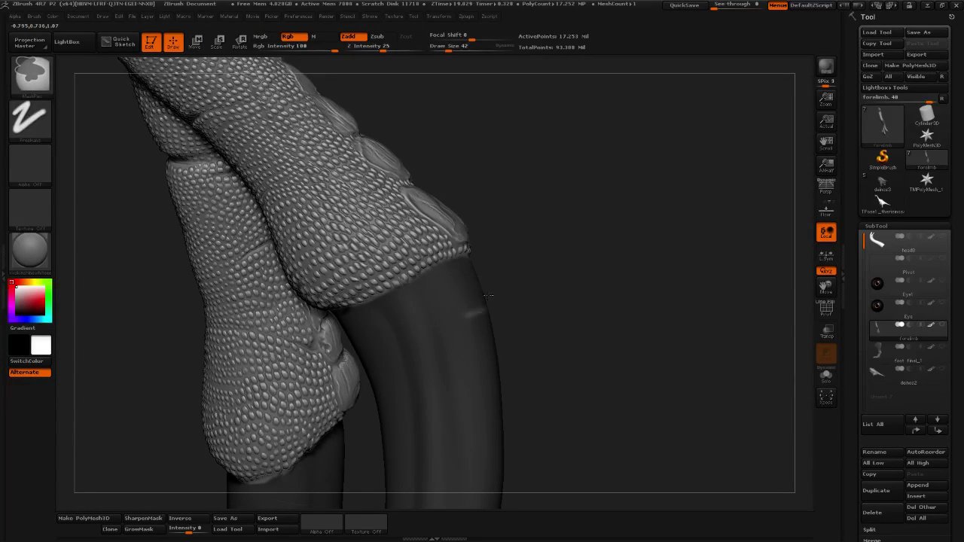
drag(619, 332, 544, 340)
mouse_move(455, 310)
ctrl+mouse_down()
mouse_move(431, 320)
mouse_move(413, 299)
mouse_move(464, 299)
mouse_move(486, 324)
mouse_move(516, 317)
ctrl+mouse_up()
drag(607, 351, 723, 345)
mouse_move(512, 314)
ctrl+mouse_down()
mouse_move(493, 311)
mouse_move(504, 301)
mouse_move(538, 303)
mouse_move(556, 329)
ctrl+mouse_up()
mouse_move(594, 372)
mouse_down()
mouse_move(564, 385)
mouse_move(656, 323)
mouse_move(570, 290)
mouse_up()
key(ctrl)
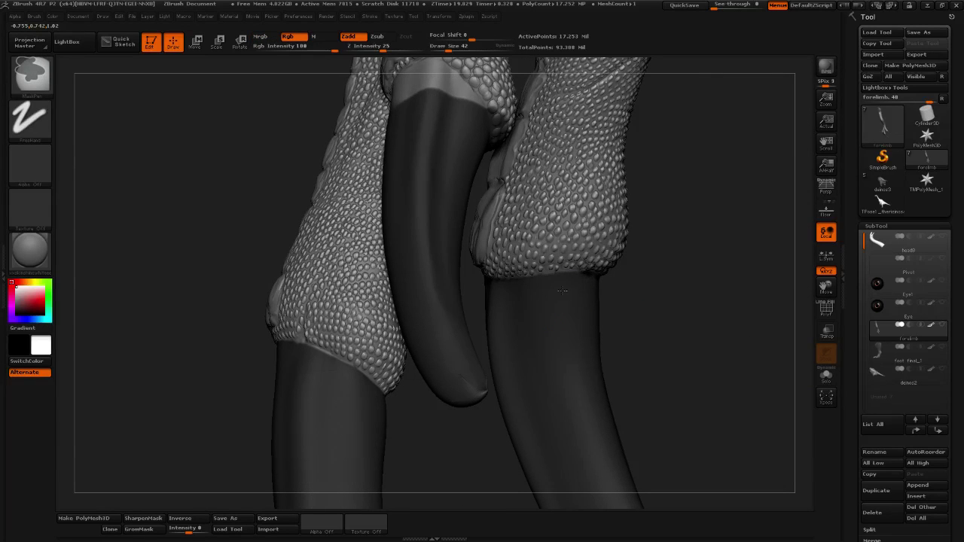
drag(693, 316, 595, 295)
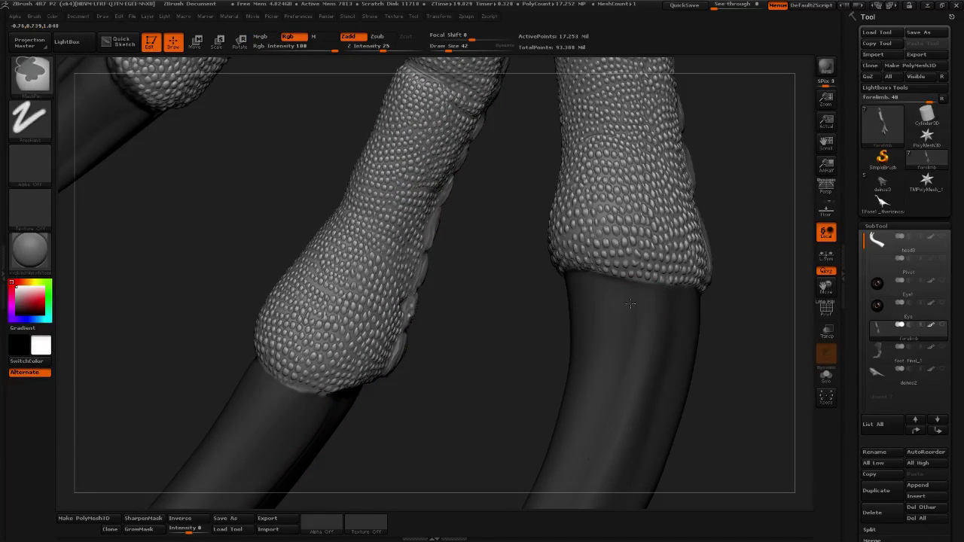
mouse_move(761, 350)
mouse_down()
mouse_move(769, 357)
mouse_move(514, 344)
mouse_up()
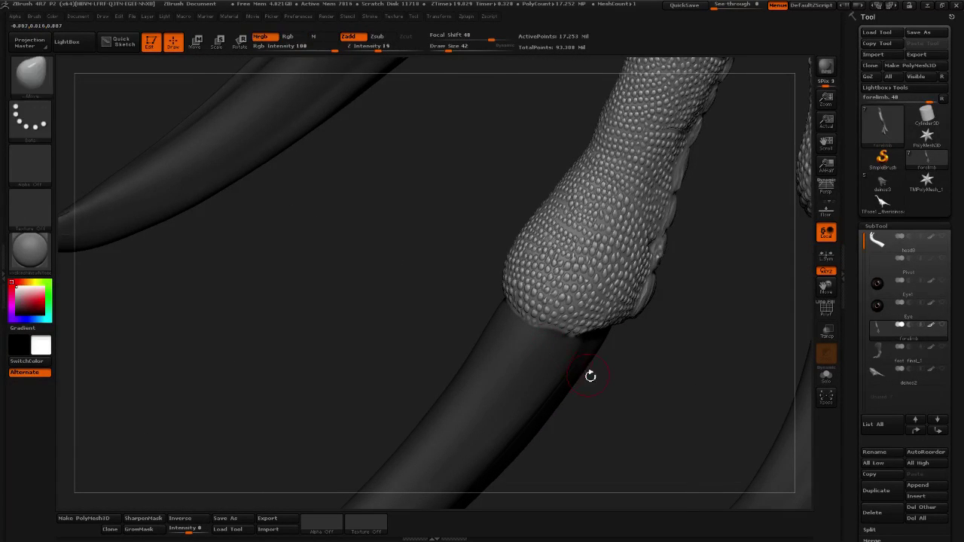
Clear the mask spilling onto the scales beside the claw's base by inverting it, painting those scales and inverting it back.
drag(406, 231, 480, 302)
drag(513, 337, 546, 341)
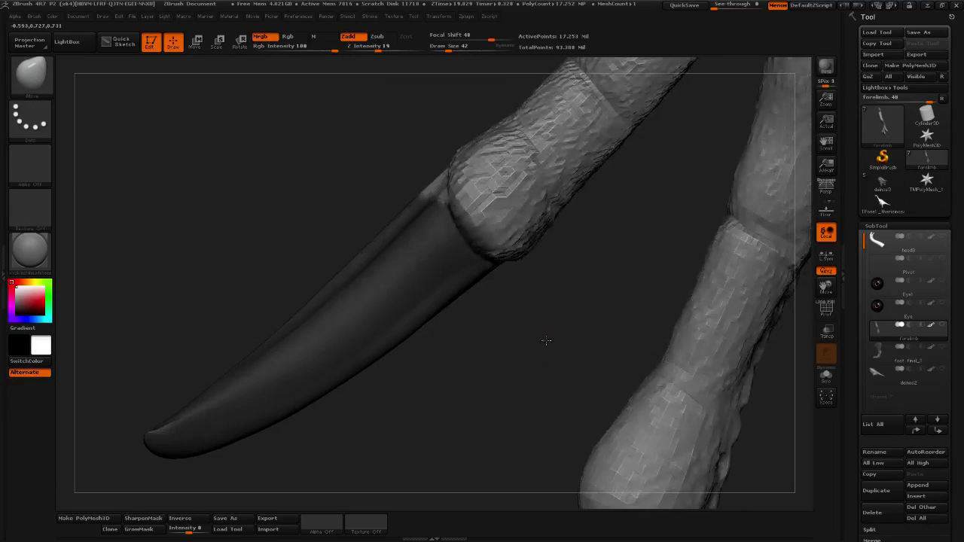
ctrl+click(555, 306)
drag(543, 281, 577, 317)
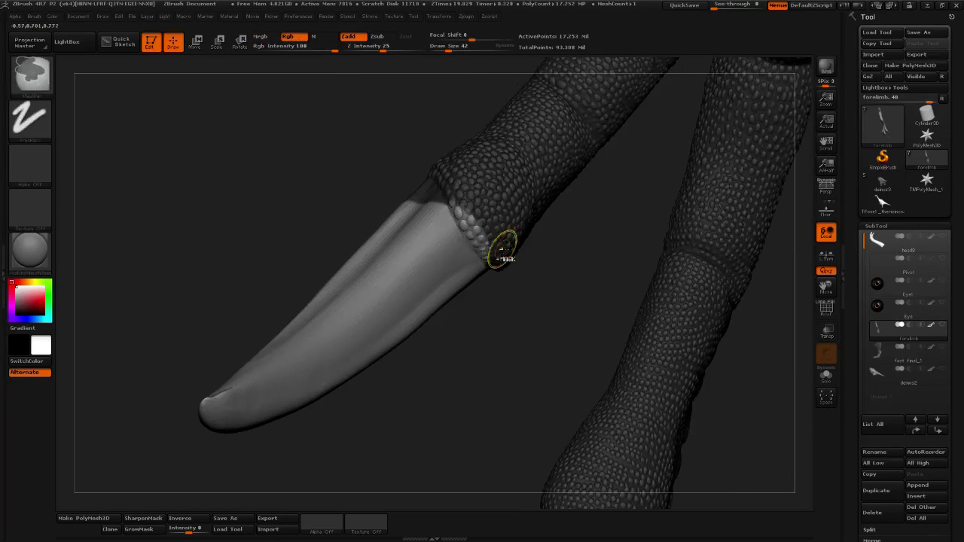
mouse_move(499, 248)
ctrl+mouse_down()
mouse_move(471, 226)
mouse_move(473, 214)
ctrl+mouse_up()
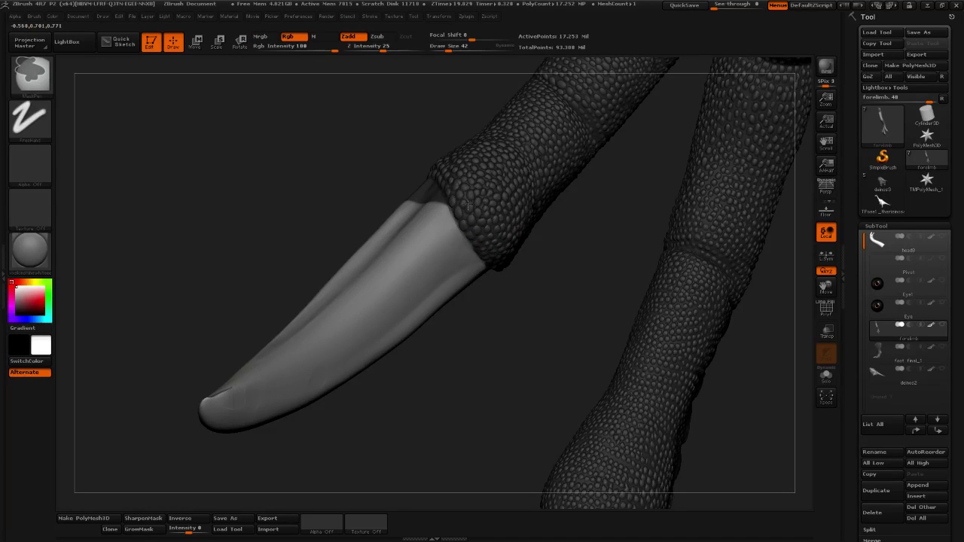
ctrl+click(499, 323)
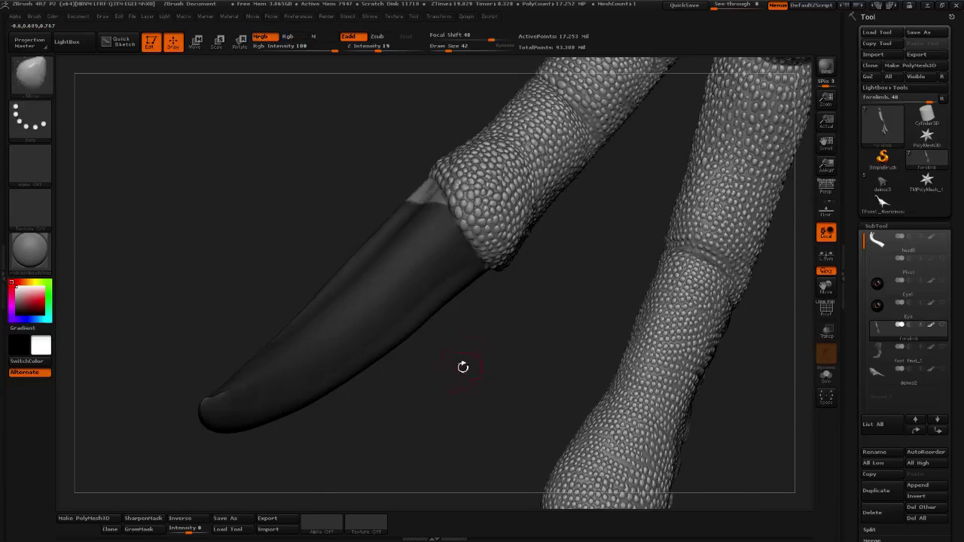
Mask the remaining patch on the front and side of that claw's base, up to the bead scales below its last scute.
mouse_move(463, 366)
mouse_down()
mouse_move(653, 321)
mouse_move(493, 299)
mouse_move(440, 310)
mouse_move(566, 301)
mouse_up()
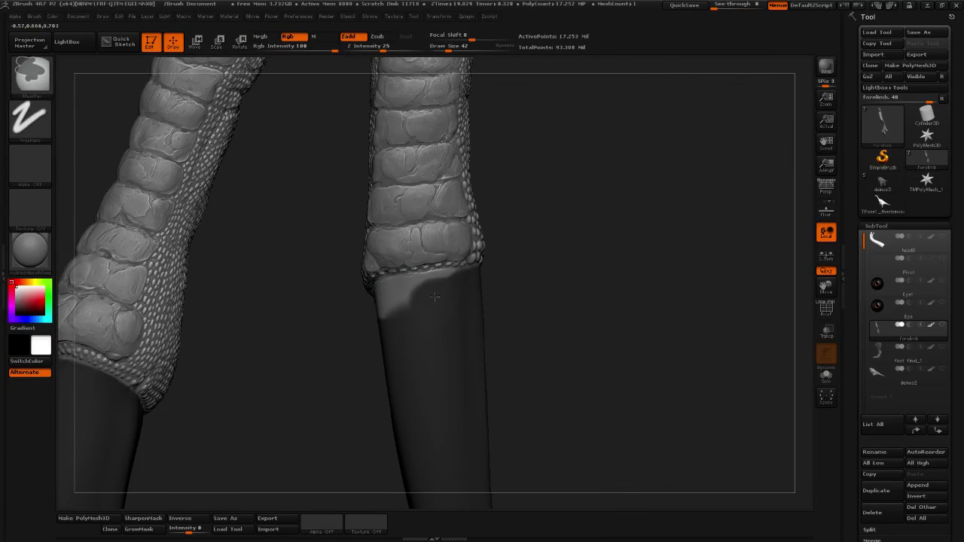
ctrl+drag(435, 291, 386, 303)
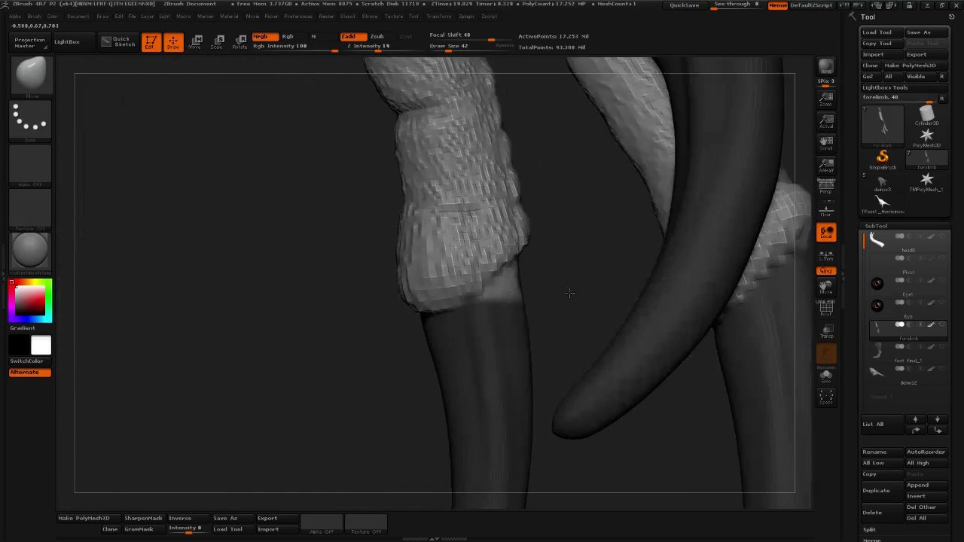
drag(570, 290, 486, 303)
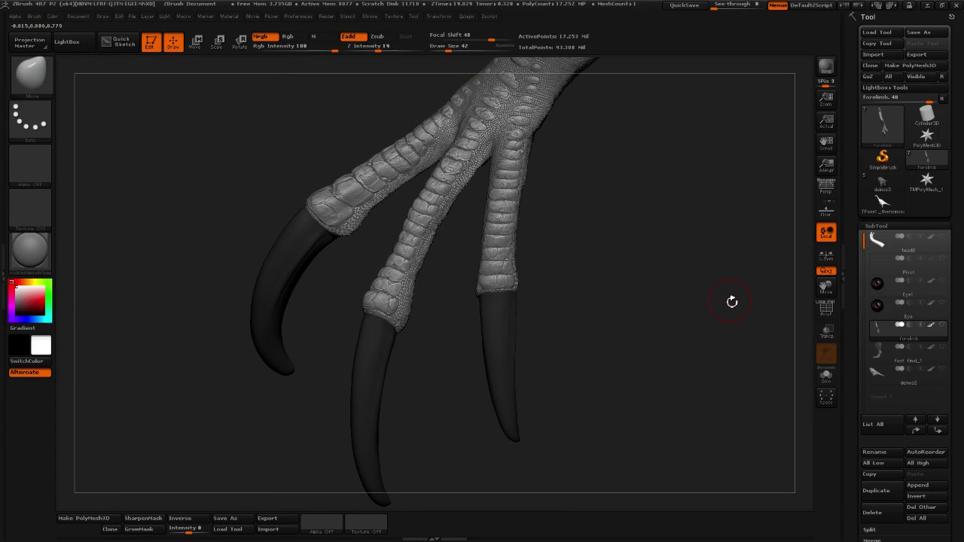
Invert the finished mask so the scaly skin is protected and only the three claws can be sculpted.
mouse_move(601, 269)
mouse_down()
mouse_move(605, 261)
mouse_move(610, 308)
mouse_move(671, 253)
mouse_move(688, 278)
mouse_up()
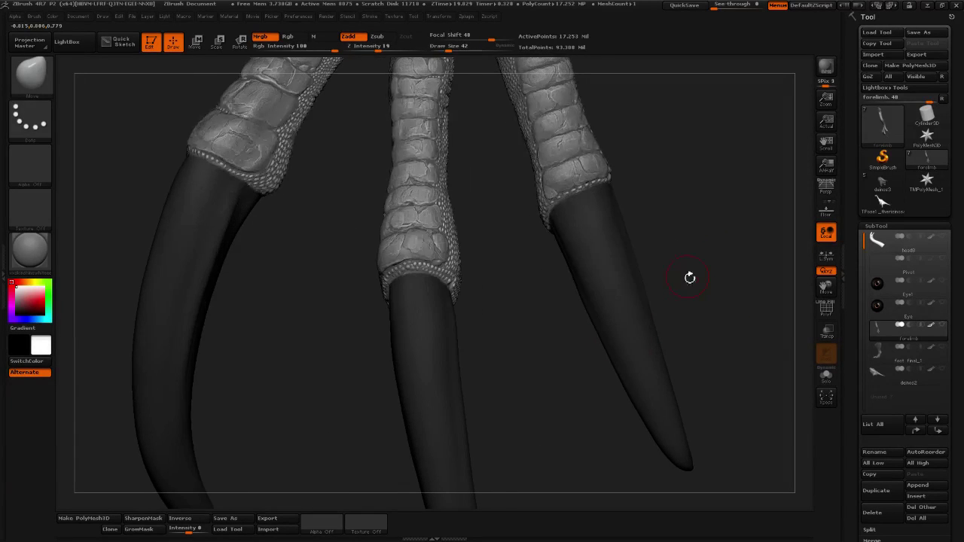
ctrl+click(687, 278)
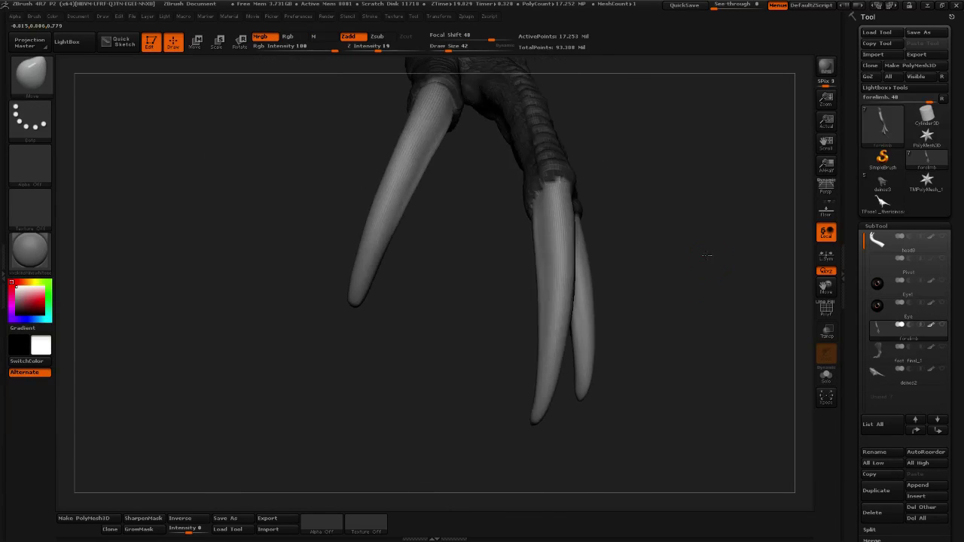
mouse_move(706, 256)
mouse_down()
mouse_move(687, 291)
mouse_move(618, 290)
mouse_up()
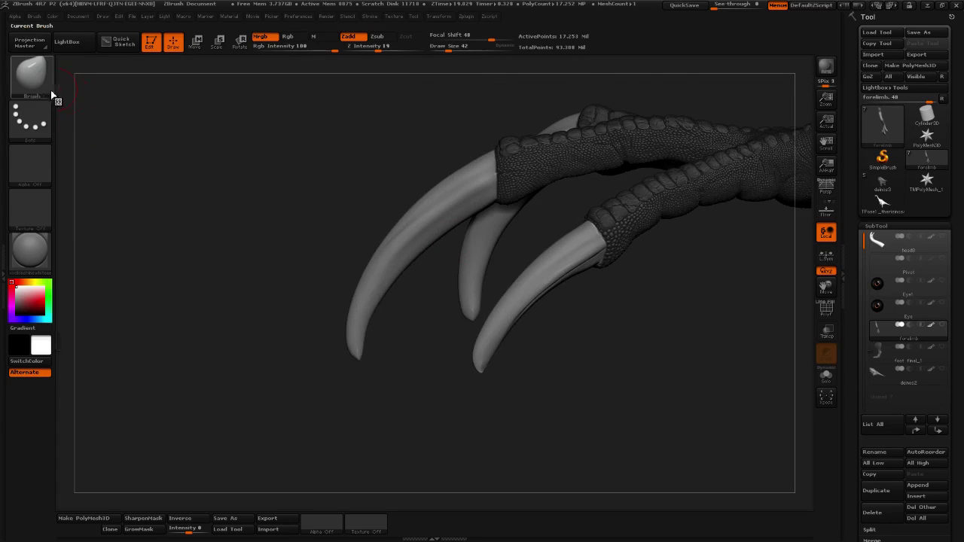
Select the track rack brush and assign it the a3c alpha for texturing the claws.
click(32, 76)
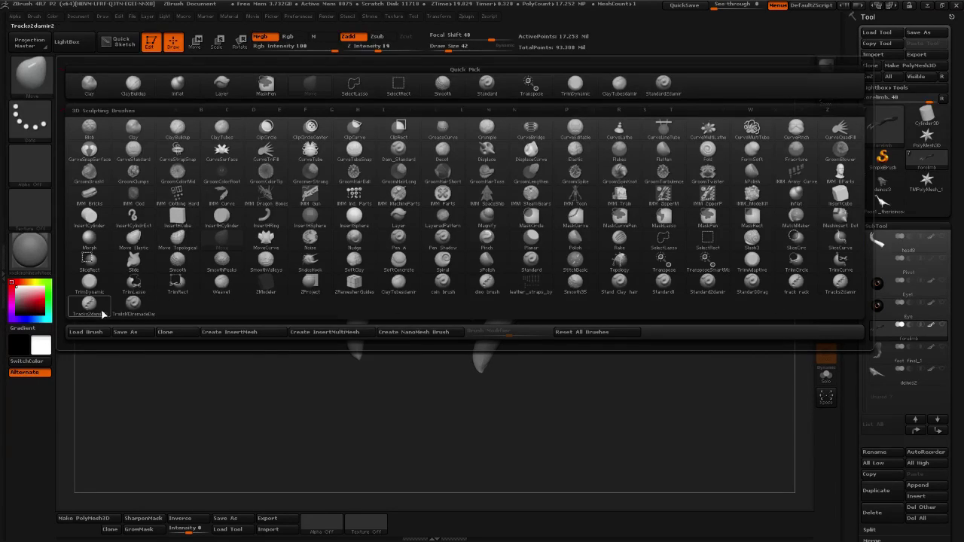
click(768, 280)
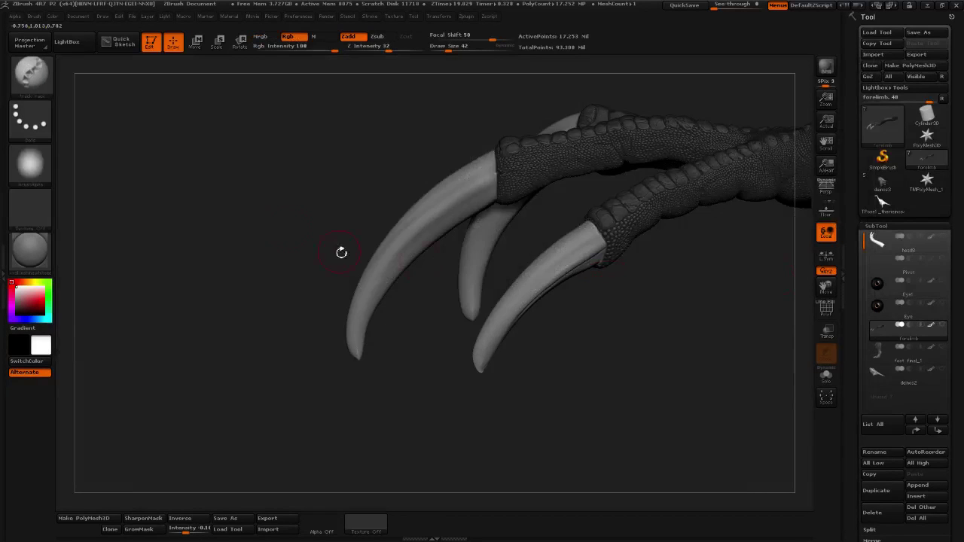
click(30, 161)
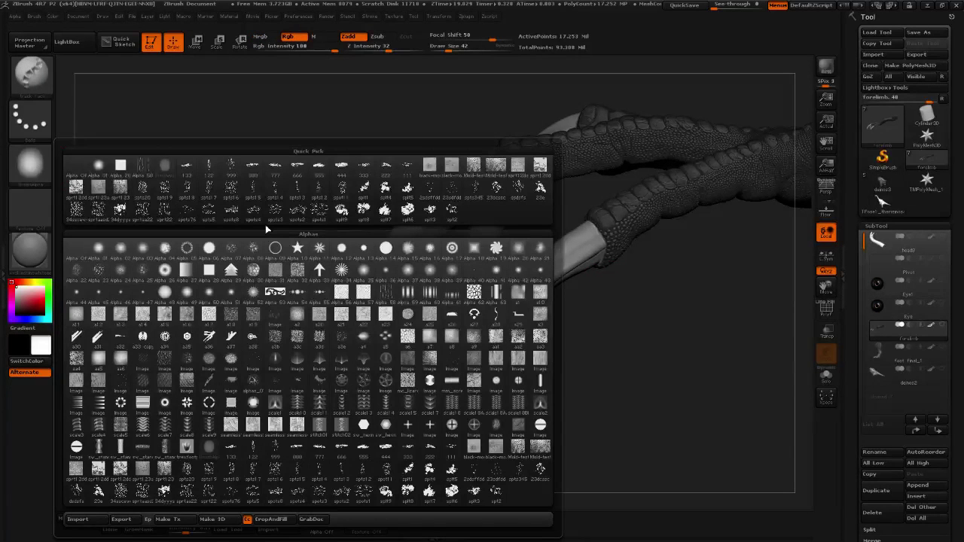
mouse_move(289, 343)
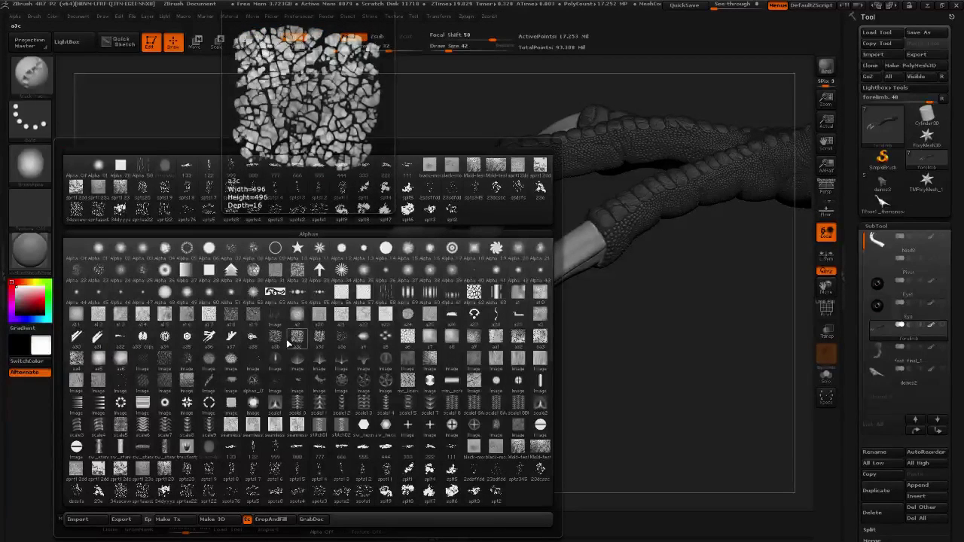
mouse_move(161, 497)
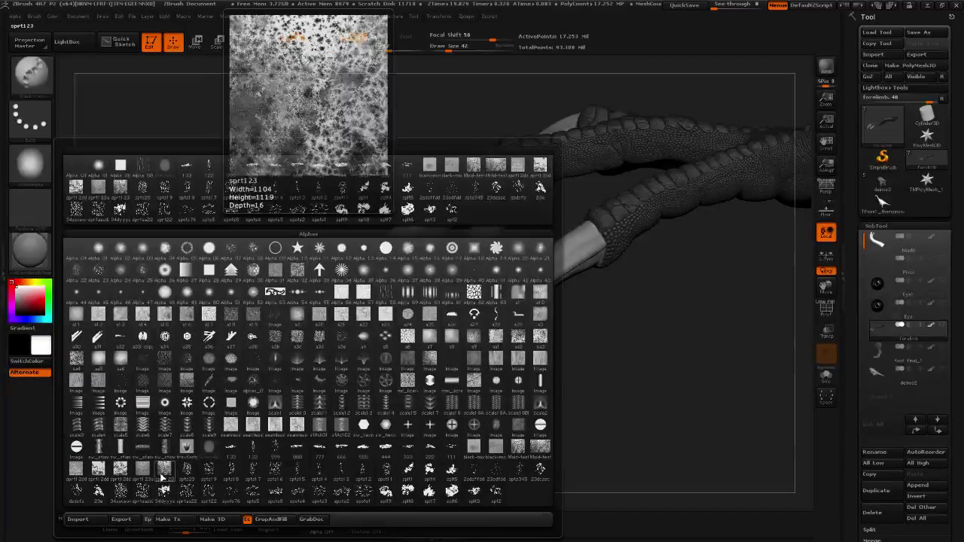
mouse_move(143, 473)
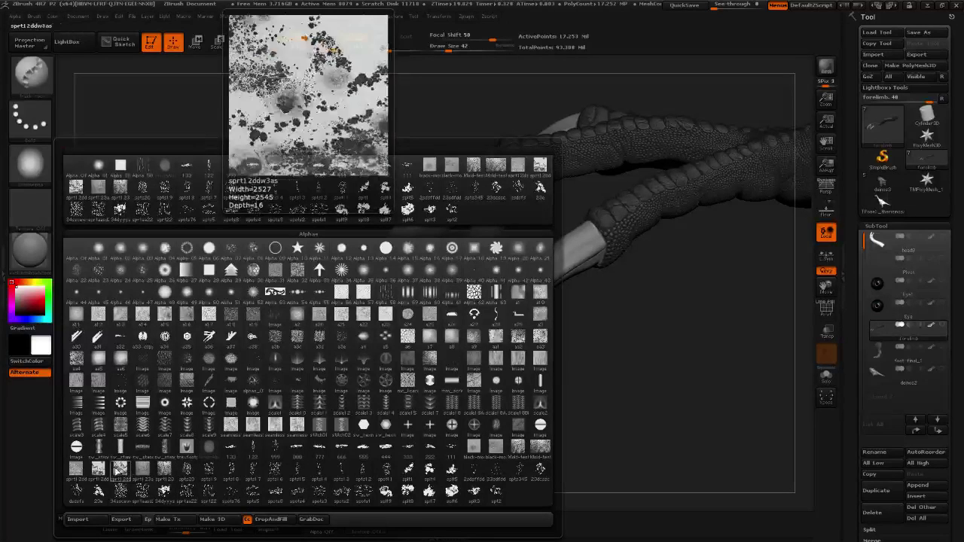
mouse_move(477, 388)
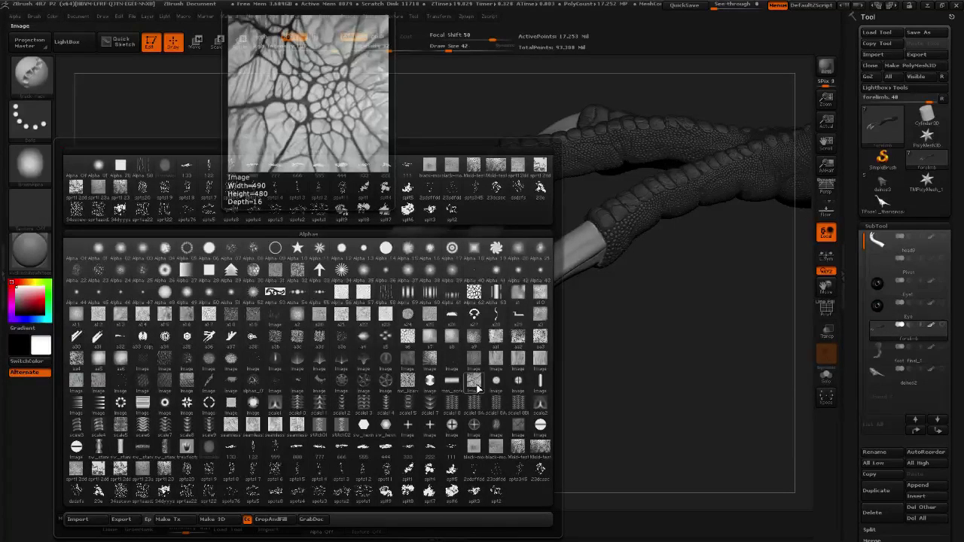
mouse_move(491, 365)
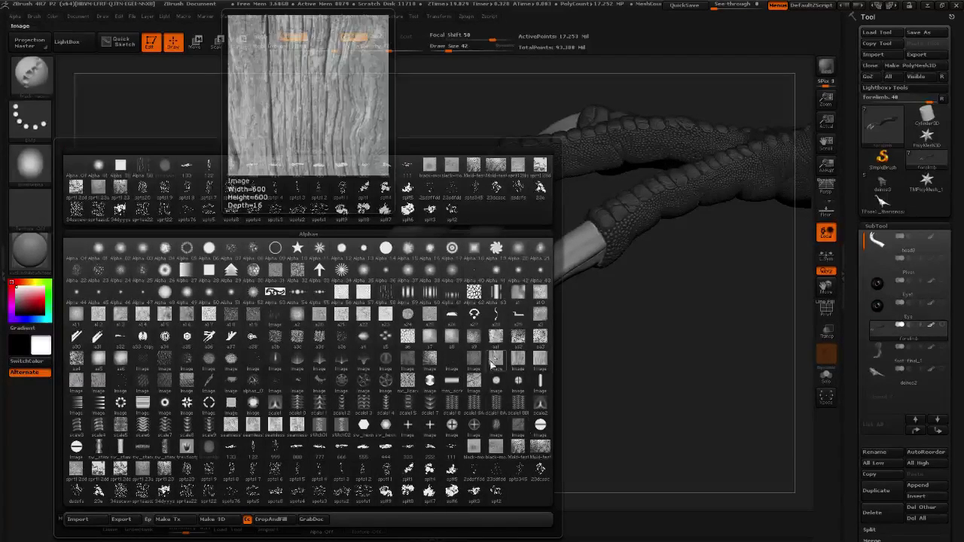
mouse_move(254, 341)
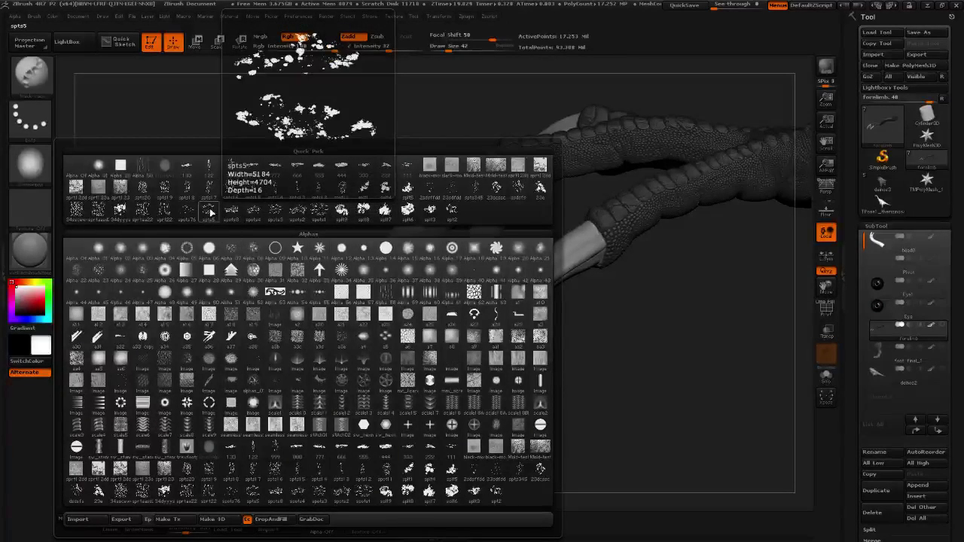
mouse_move(165, 211)
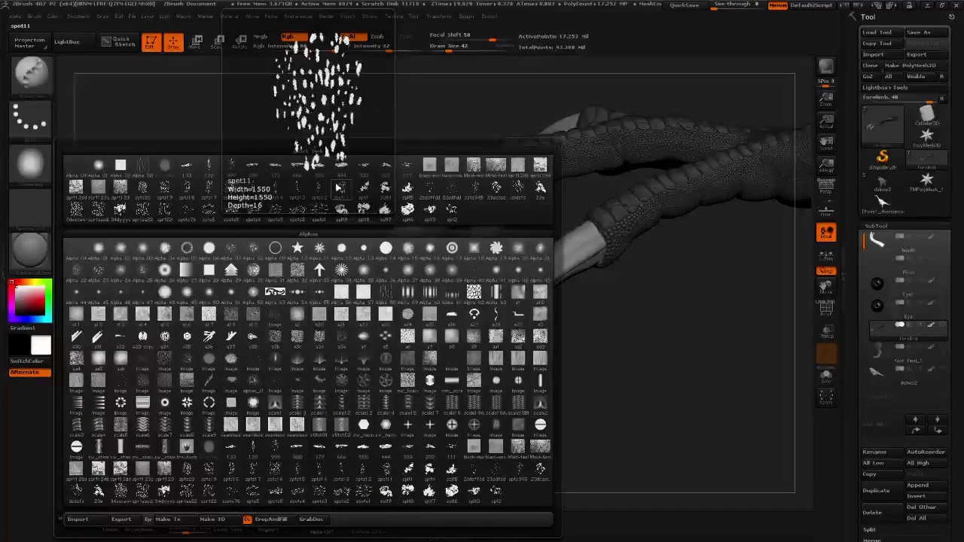
mouse_move(329, 271)
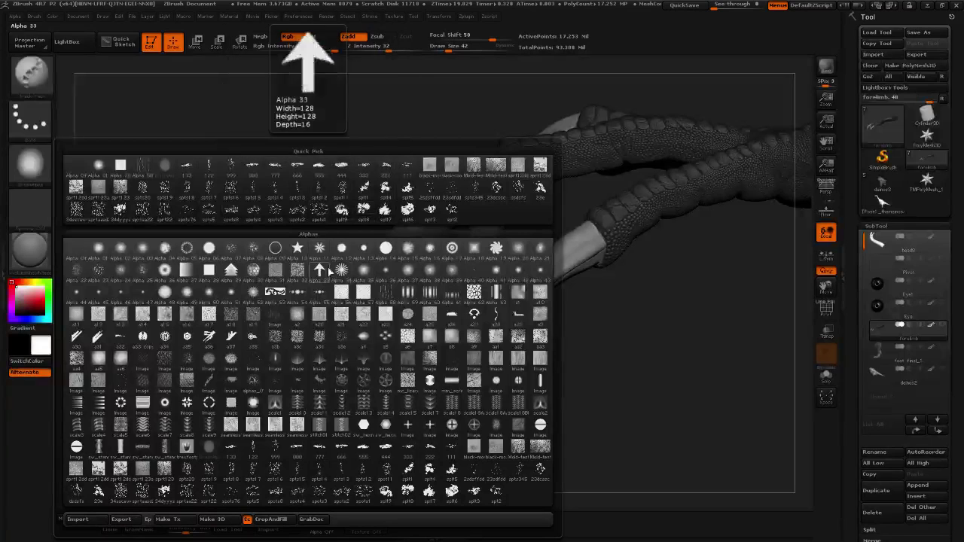
click(294, 345)
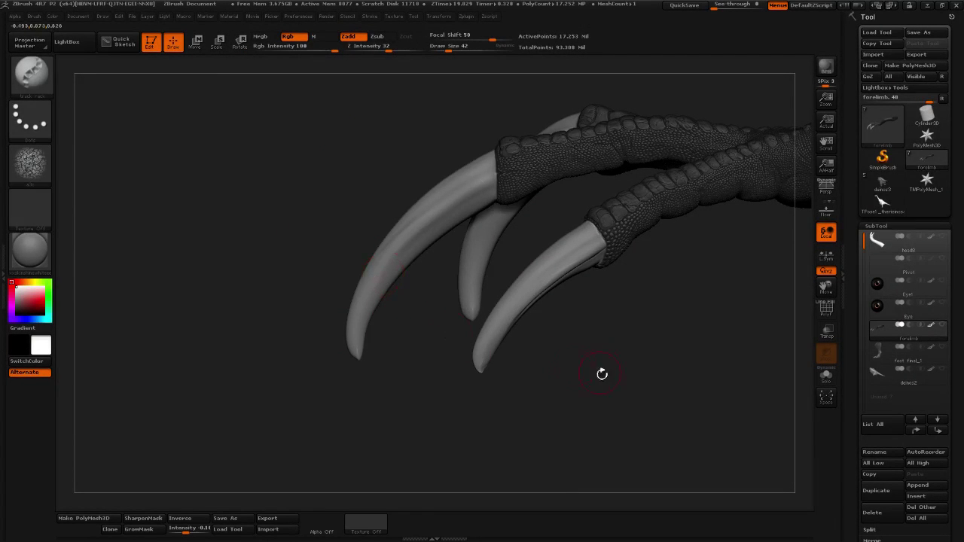
Lower the forelimb to subdivision level 7 and smooth the crease at the claw's tip.
mouse_move(601, 375)
mouse_down()
mouse_move(645, 344)
mouse_move(587, 376)
mouse_move(573, 401)
mouse_move(622, 430)
mouse_move(598, 366)
mouse_move(588, 369)
mouse_up()
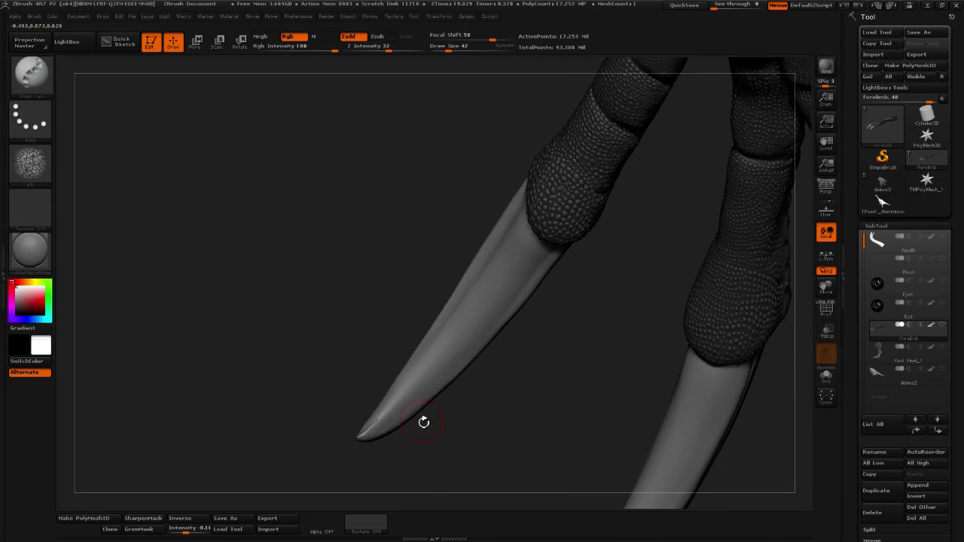
key(shift)
scroll(866, 339, down, 5)
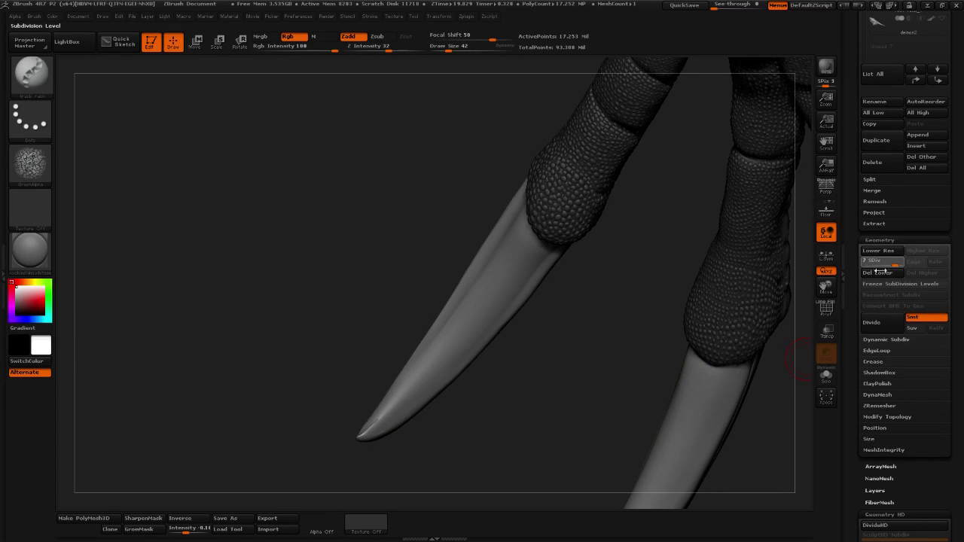
key(shift+d)
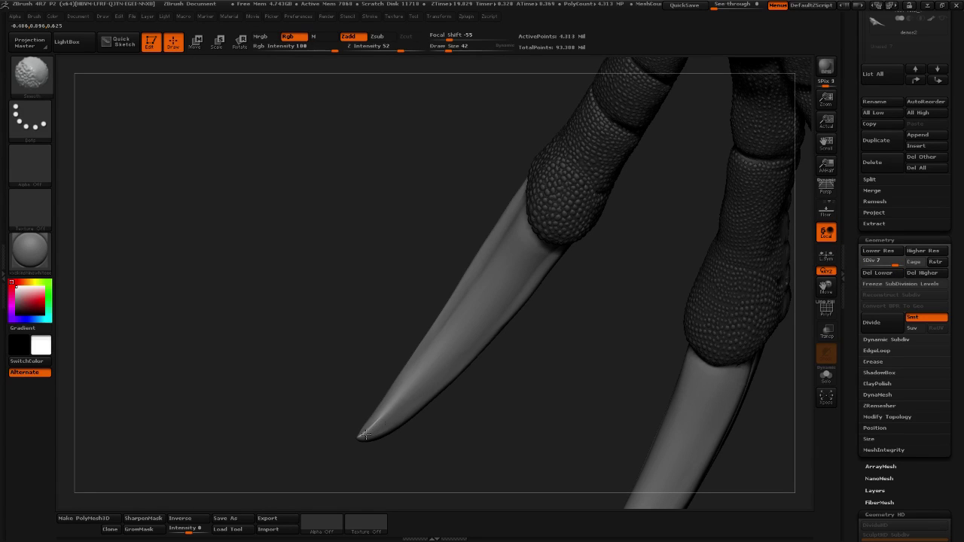
mouse_move(450, 452)
alt+mouse_down()
mouse_move(581, 349)
mouse_move(522, 295)
alt+mouse_up()
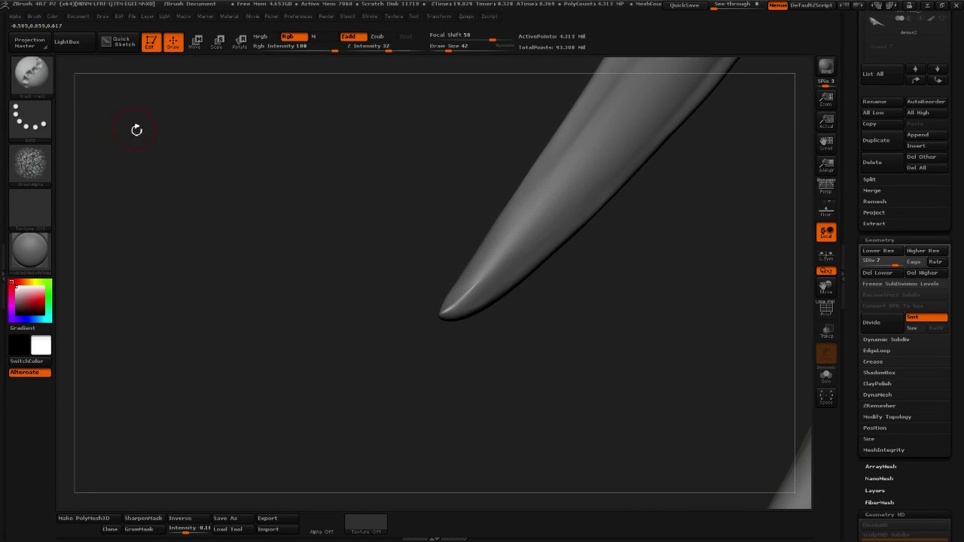
Flatten and blunt the tip of the first claw from several sides with the TrimDynamic brush.
click(30, 73)
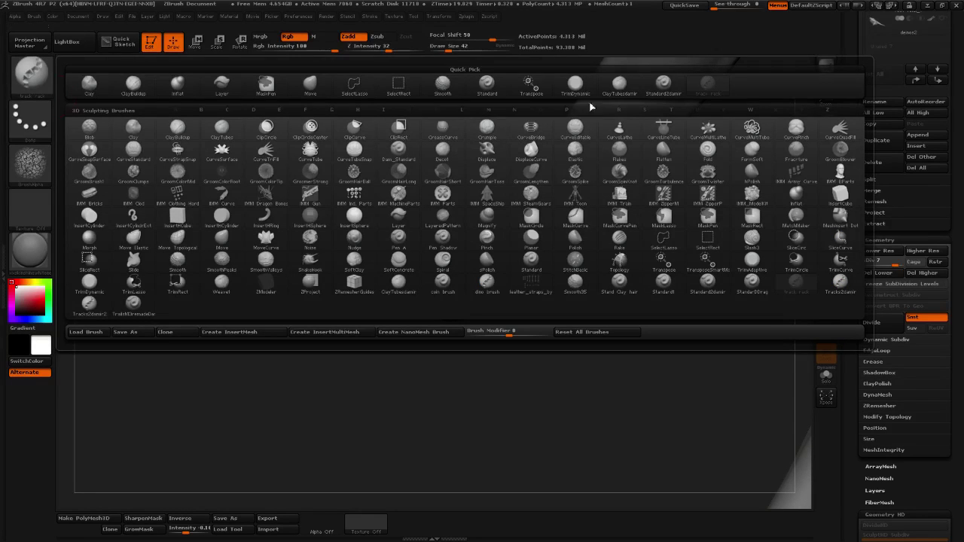
click(575, 84)
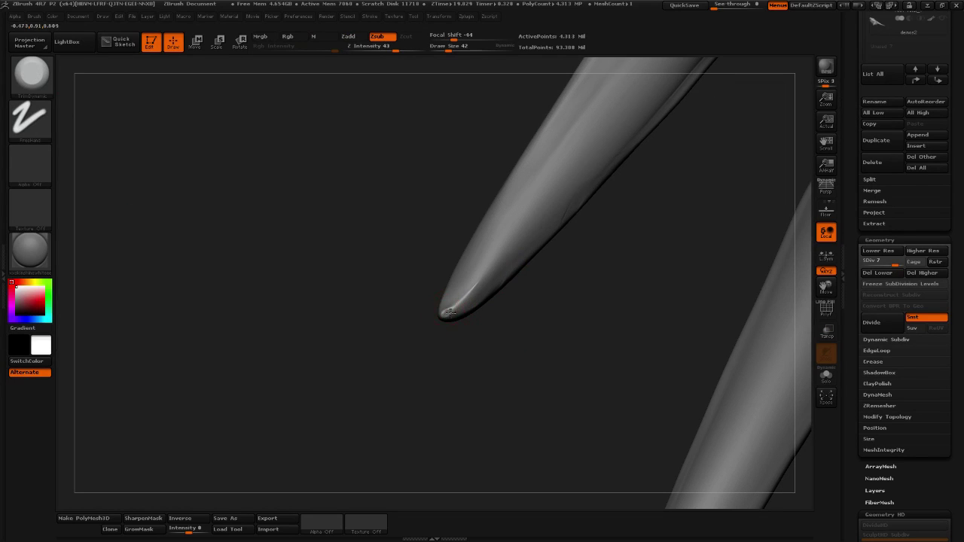
drag(487, 339, 510, 343)
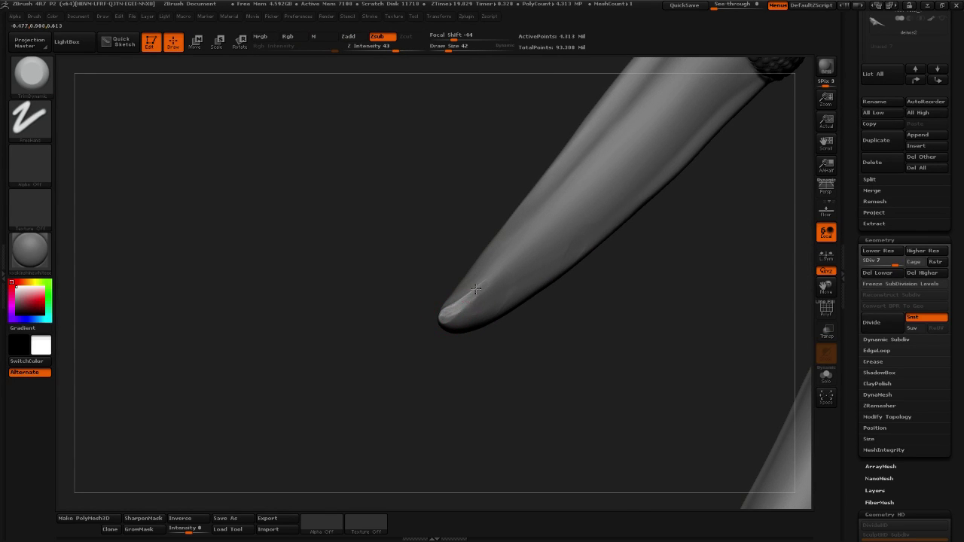
drag(463, 311, 451, 323)
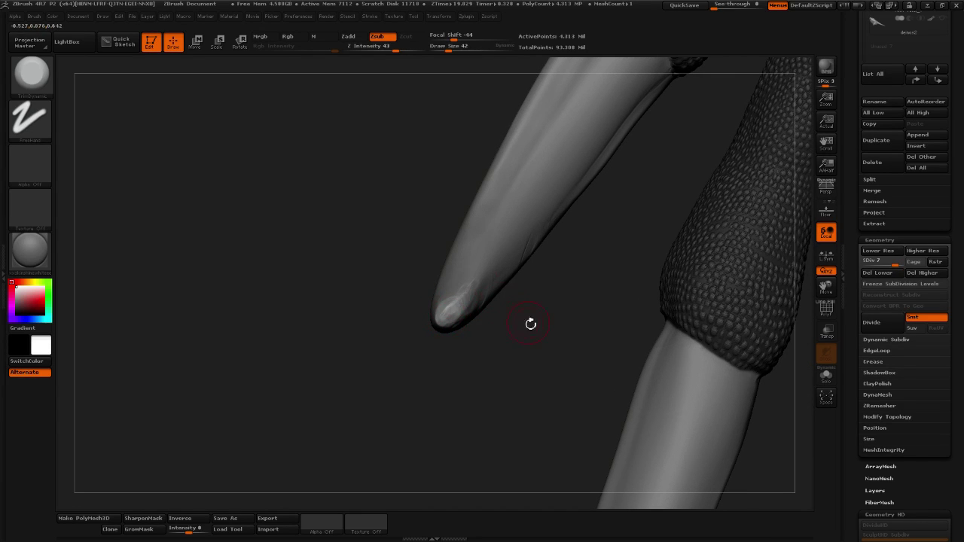
drag(530, 323, 468, 314)
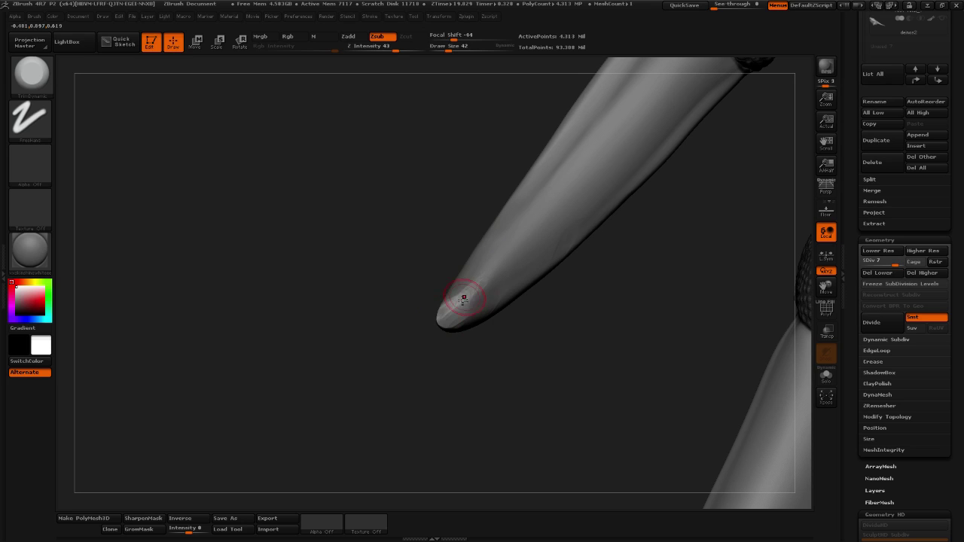
drag(502, 338, 447, 322)
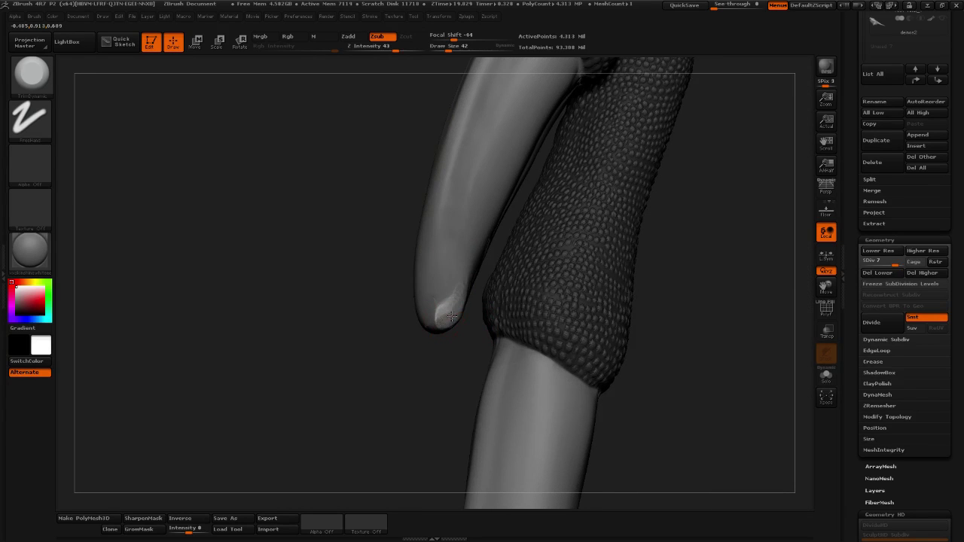
drag(447, 375, 449, 322)
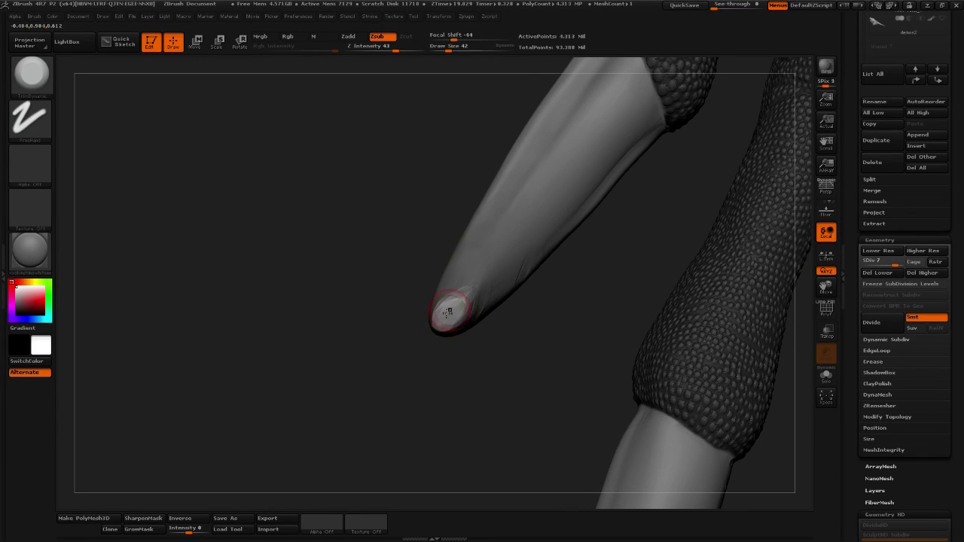
drag(448, 320, 474, 276)
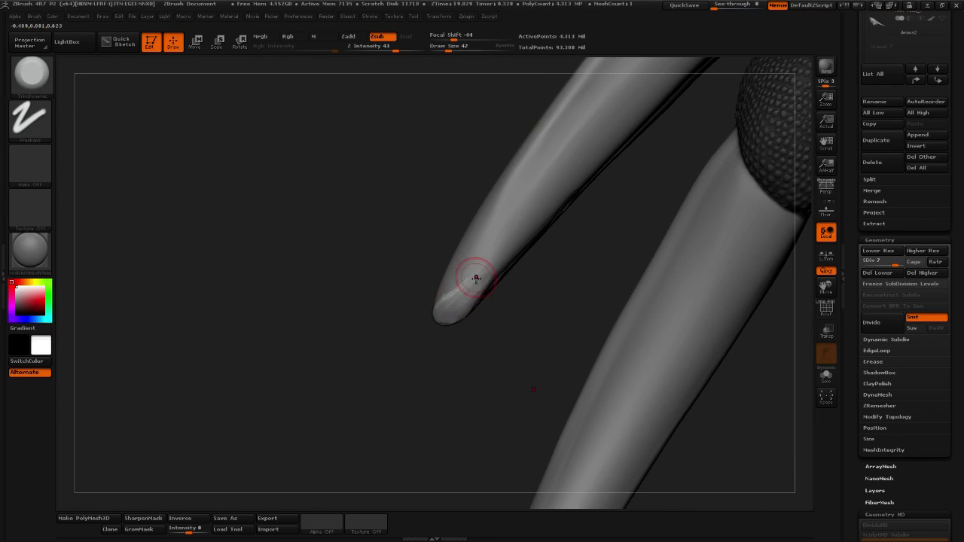
Trim the second claw's tip into a flat, blunt facet with the same brush.
alt+drag(462, 376, 572, 271)
mouse_move(467, 351)
mouse_down()
mouse_move(543, 359)
mouse_move(559, 387)
mouse_move(508, 338)
mouse_move(581, 406)
mouse_move(532, 360)
mouse_up()
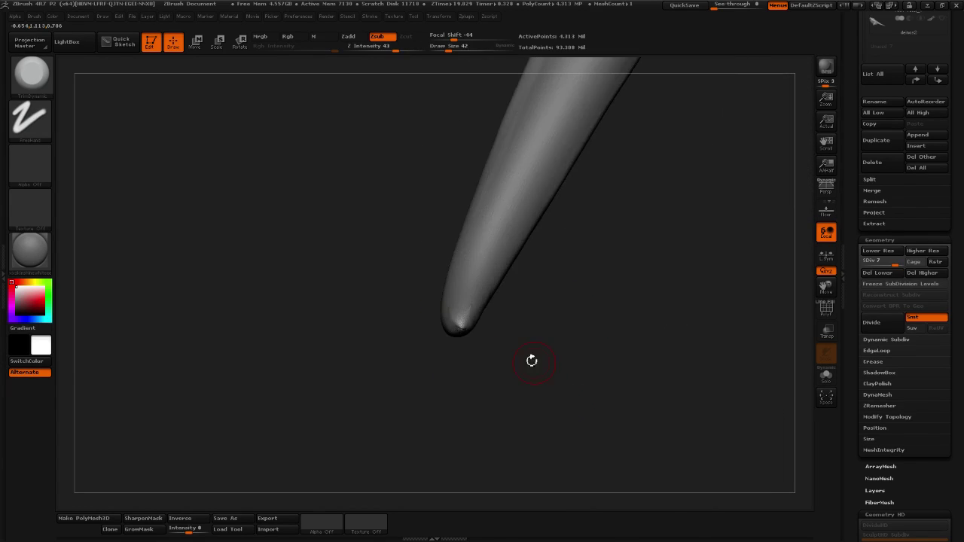
key(shift)
key(alt)
drag(568, 311, 534, 301)
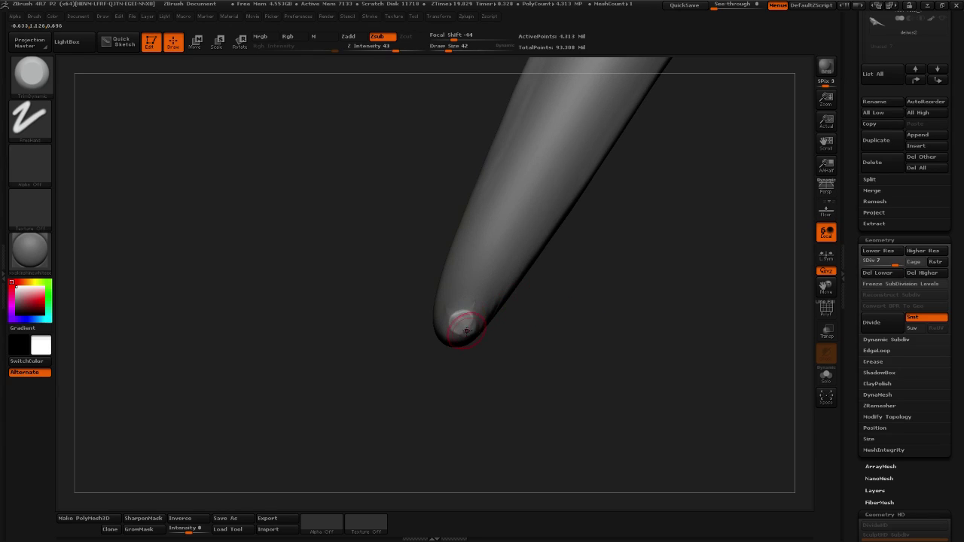
alt+drag(482, 340, 457, 322)
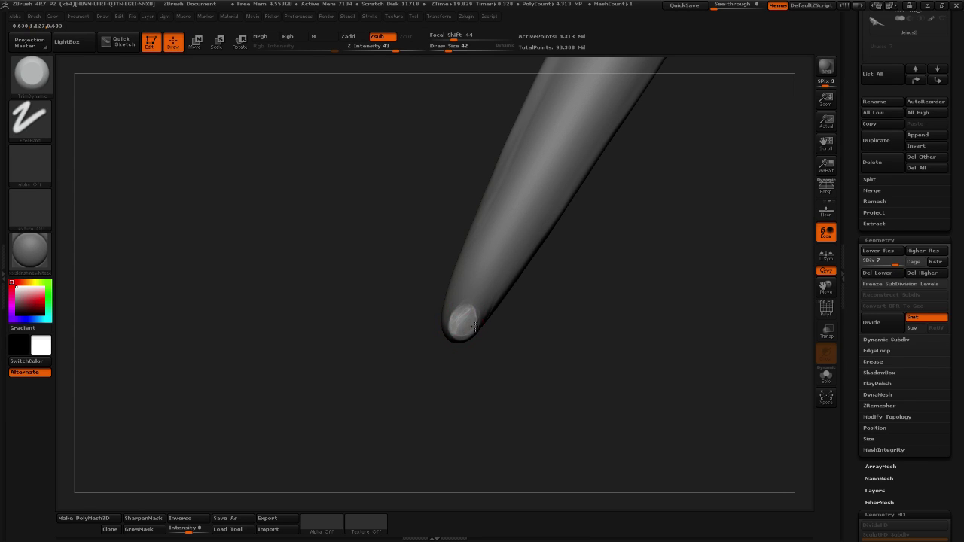
drag(529, 344, 500, 301)
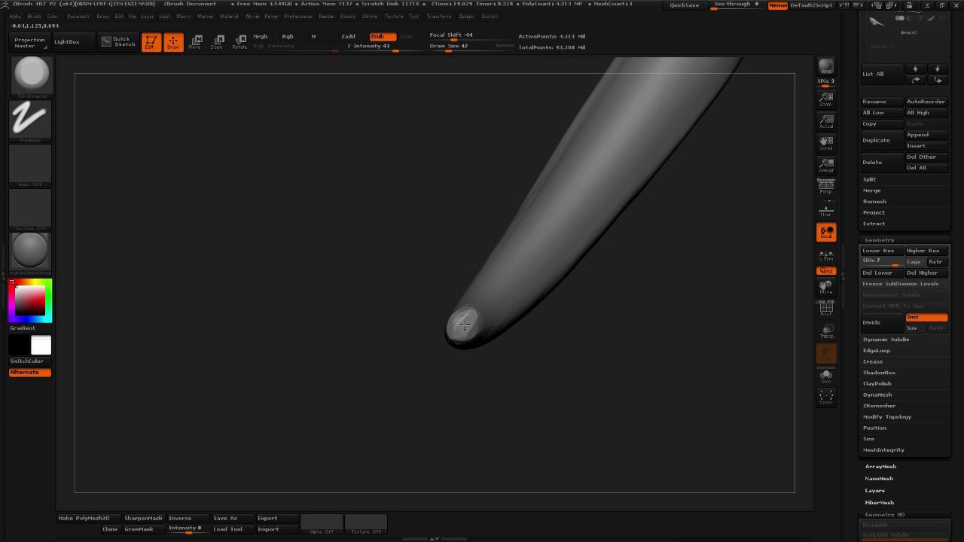
drag(482, 323, 531, 376)
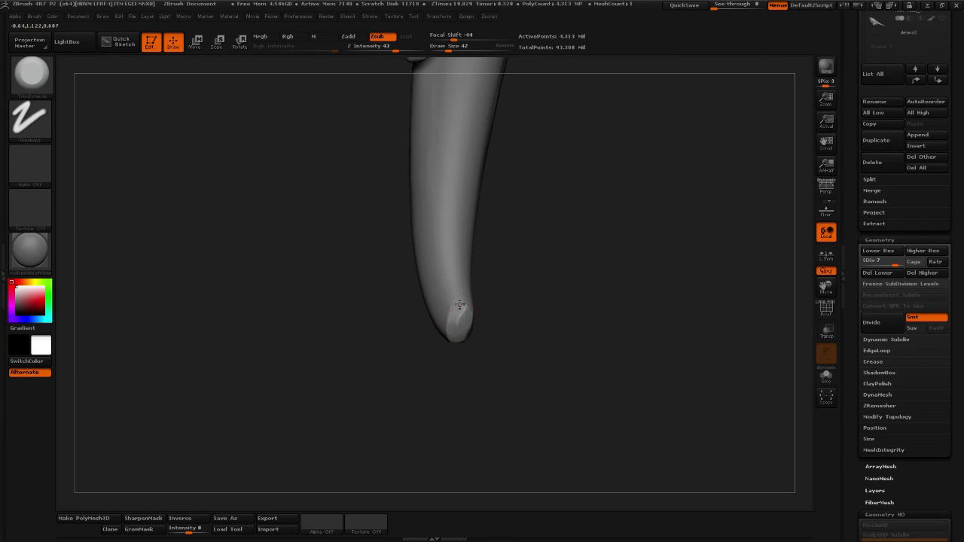
drag(465, 292, 465, 316)
mouse_move(494, 345)
mouse_down()
mouse_move(458, 339)
mouse_move(463, 308)
mouse_up()
Blunt the third claw's tip in the same way and check the three claws together.
drag(580, 348, 338, 377)
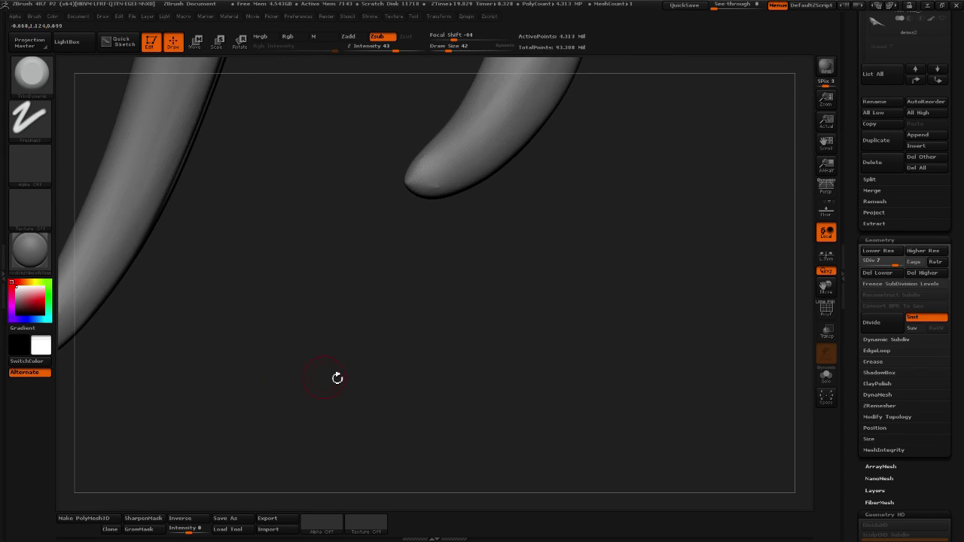
drag(470, 218, 387, 287)
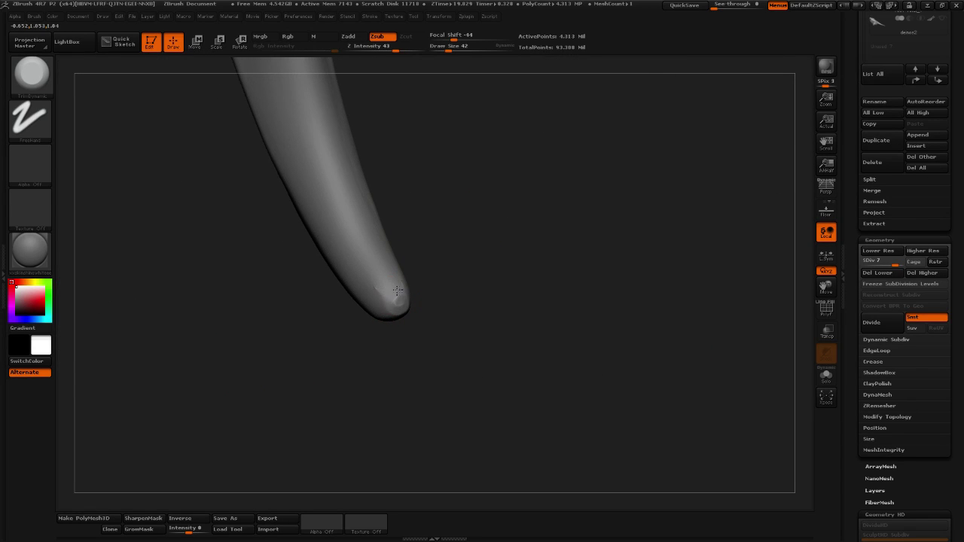
mouse_move(461, 287)
mouse_down()
mouse_move(422, 301)
mouse_move(422, 290)
mouse_move(462, 339)
mouse_move(477, 338)
mouse_up()
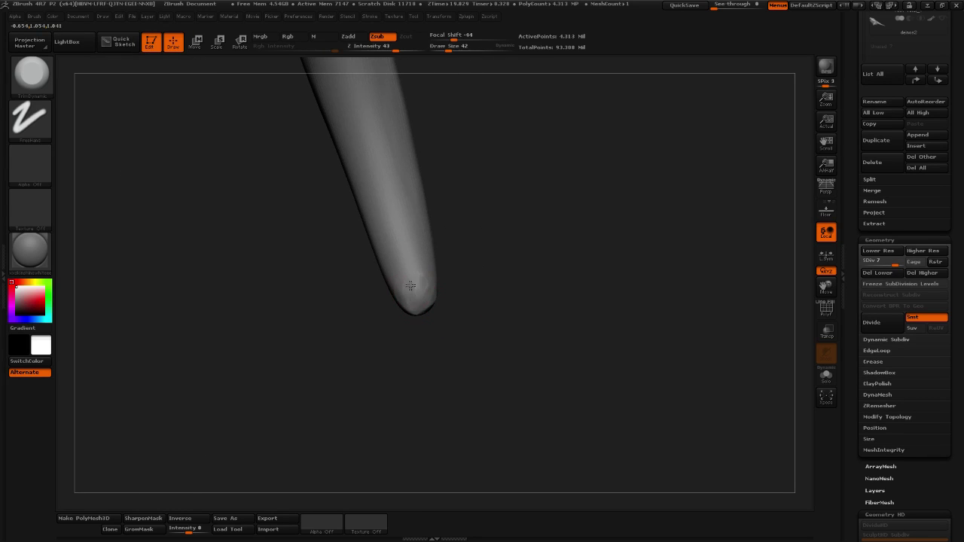
drag(410, 286, 418, 308)
right_drag(411, 277, 426, 297)
mouse_move(426, 297)
mouse_down()
mouse_move(409, 311)
mouse_move(426, 319)
mouse_move(417, 302)
mouse_move(424, 304)
mouse_move(408, 296)
mouse_up()
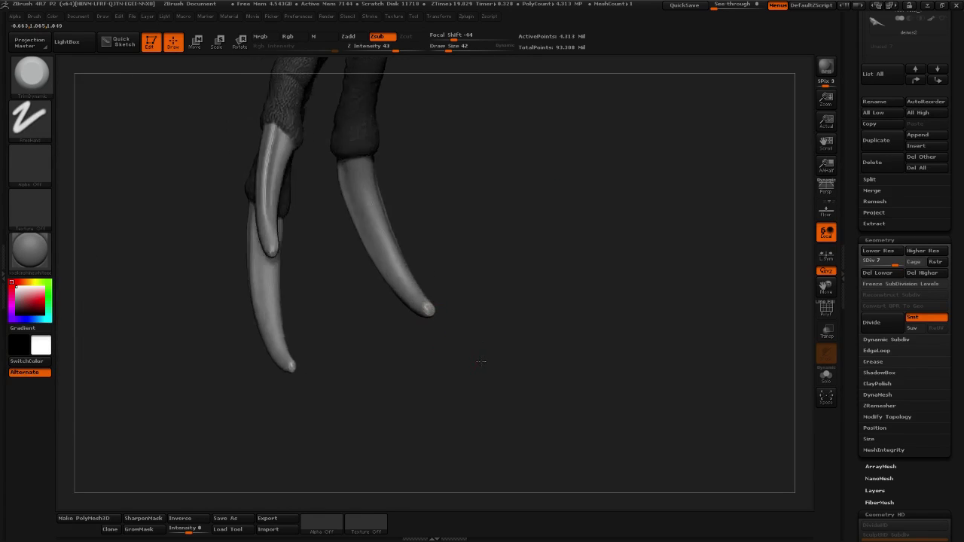
drag(481, 362, 512, 382)
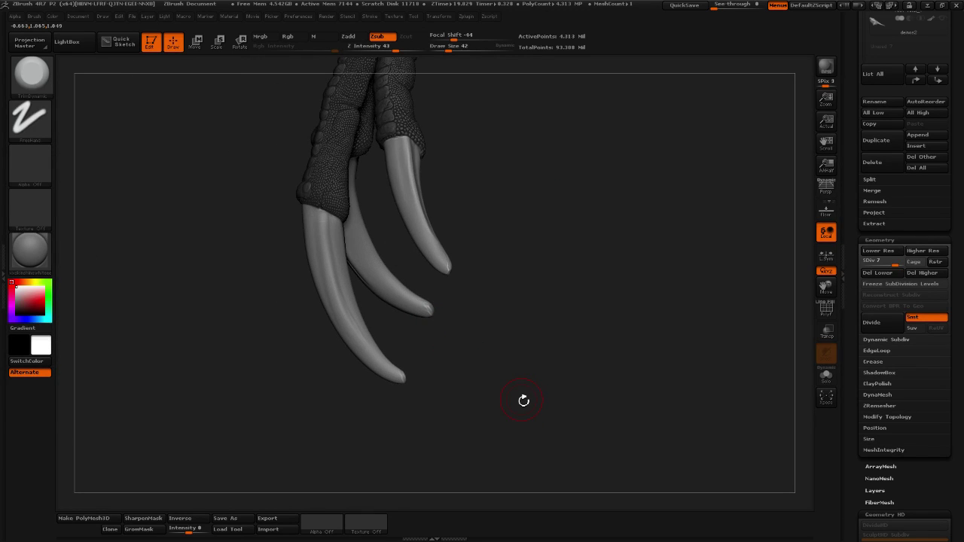
drag(630, 256, 473, 306)
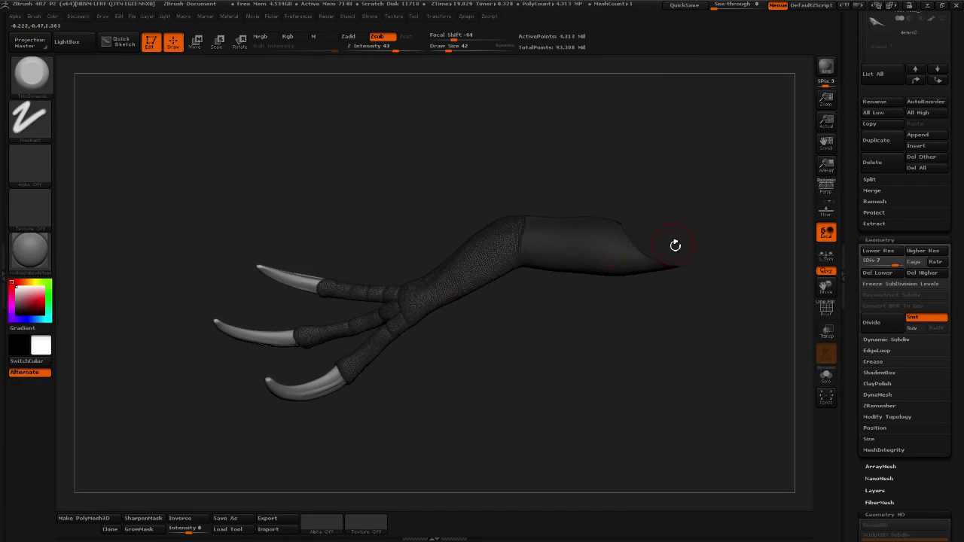
drag(503, 350, 533, 372)
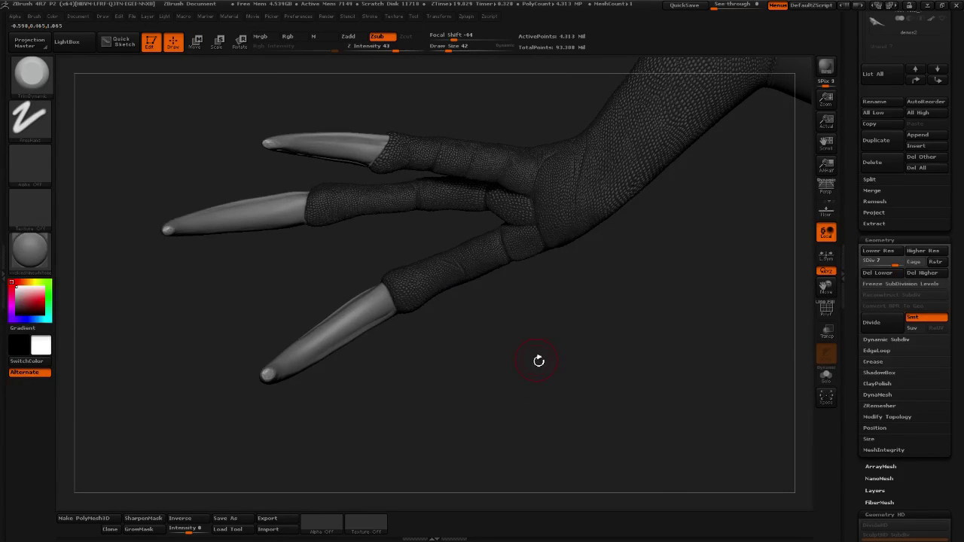
click(44, 89)
mouse_move(449, 369)
alt+mouse_down()
mouse_move(550, 370)
mouse_move(507, 369)
mouse_move(442, 340)
mouse_move(323, 241)
alt+mouse_up()
click(31, 73)
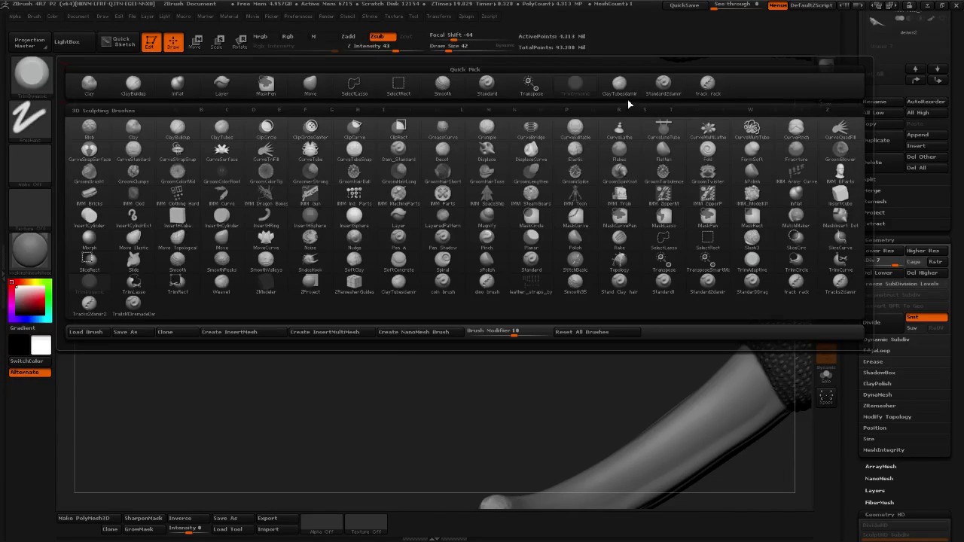
click(477, 95)
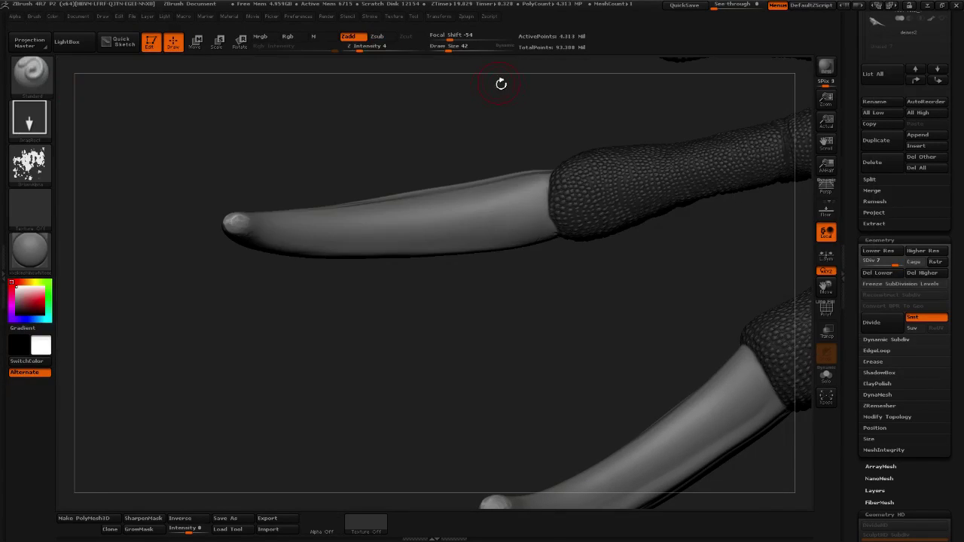
click(47, 160)
click(349, 188)
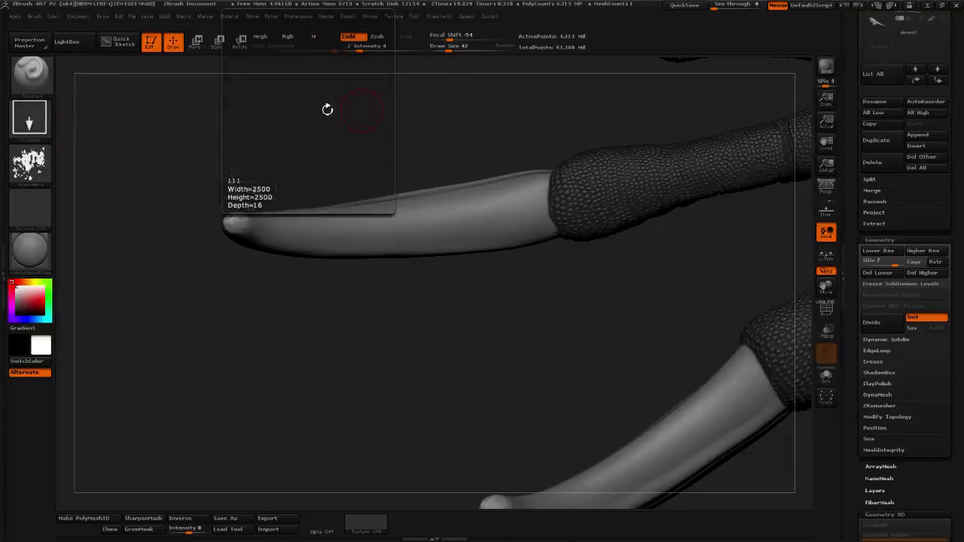
Select the track rack brush, set its draw size to 122 and assign it a different grainy texture alpha.
click(30, 72)
click(708, 85)
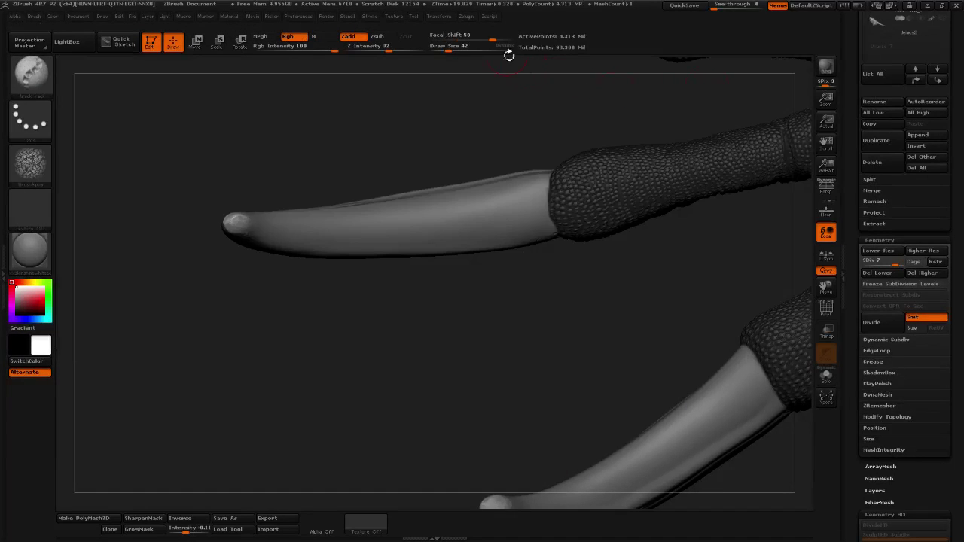
click(460, 49)
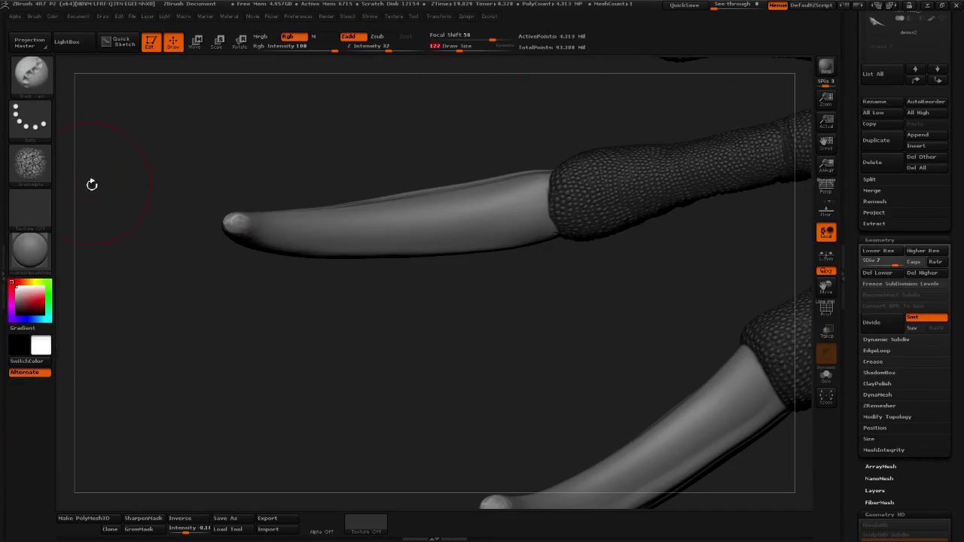
click(15, 16)
scroll(127, 220, down, 5)
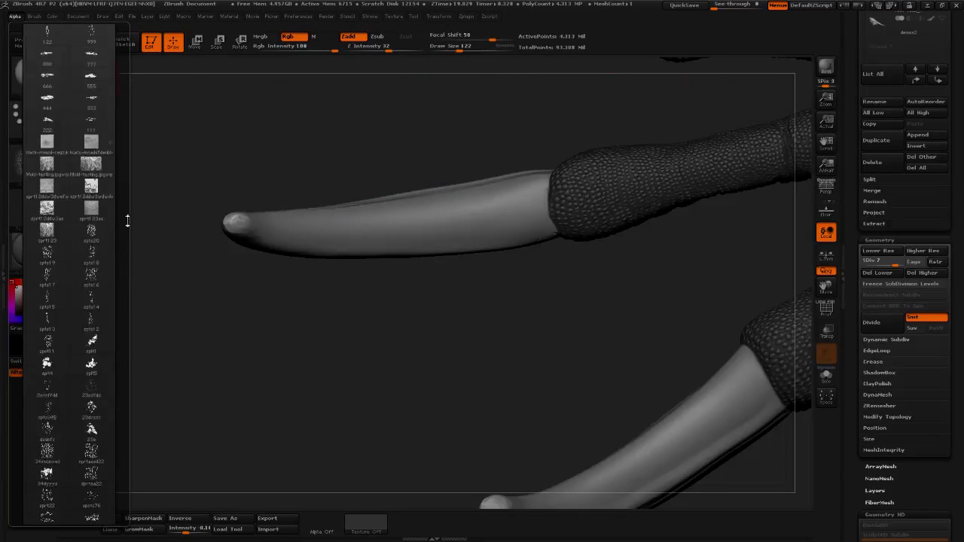
scroll(128, 220, down, 5)
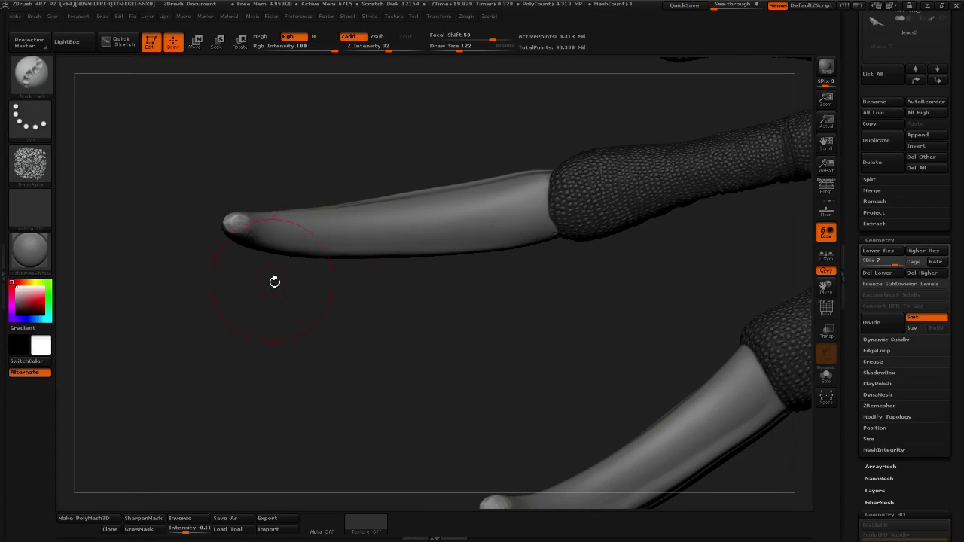
Try a textured stroke along the side of the middle claw and undo it.
drag(316, 230, 461, 221)
alt+drag(434, 309, 520, 365)
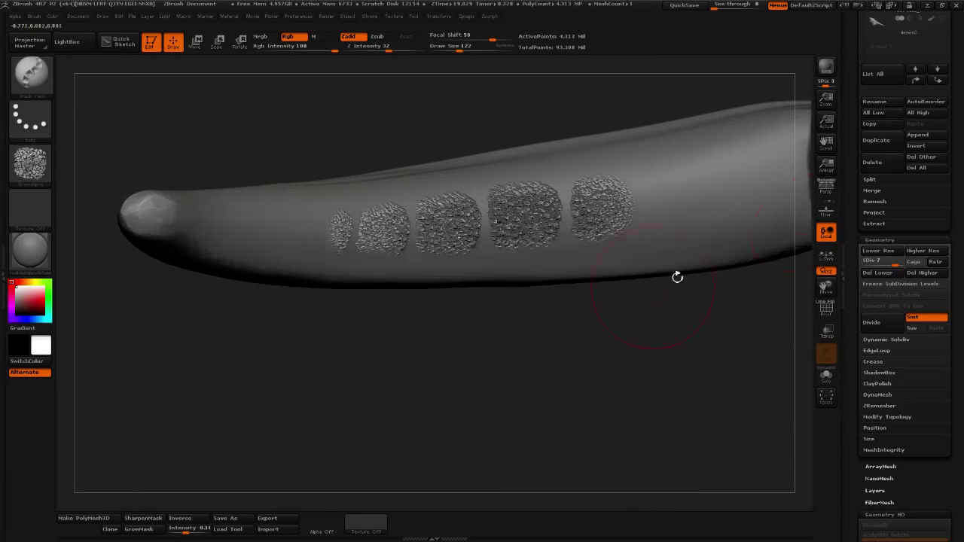
key(ctrl+z)
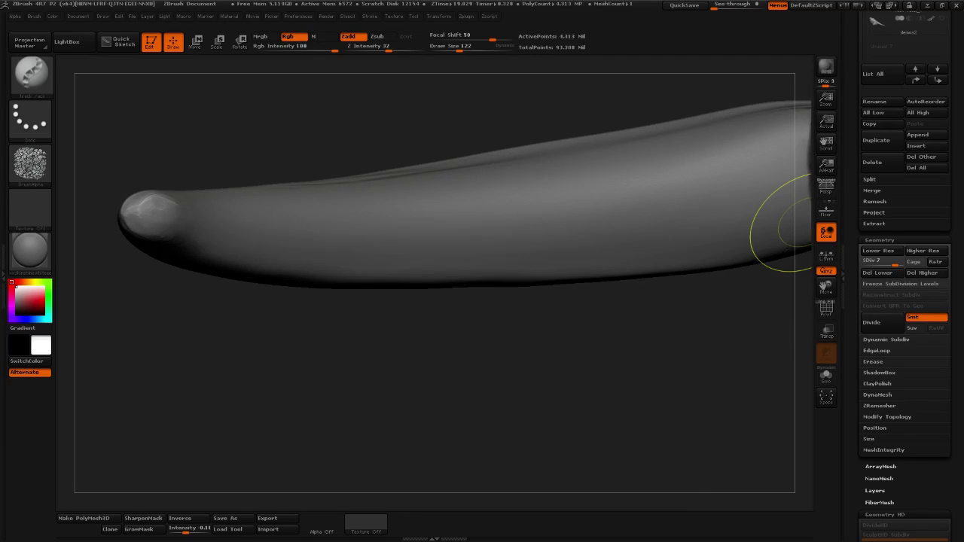
Raise the forelimb to subdivision level 8 and set the brush to Z intensity 13, focal shift -42 and draw size 101.
click(901, 261)
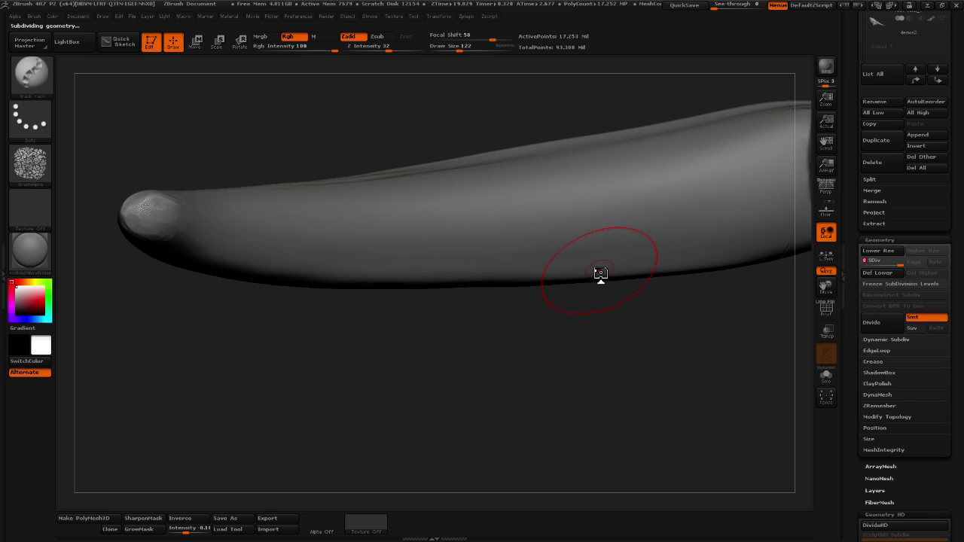
drag(390, 49, 376, 48)
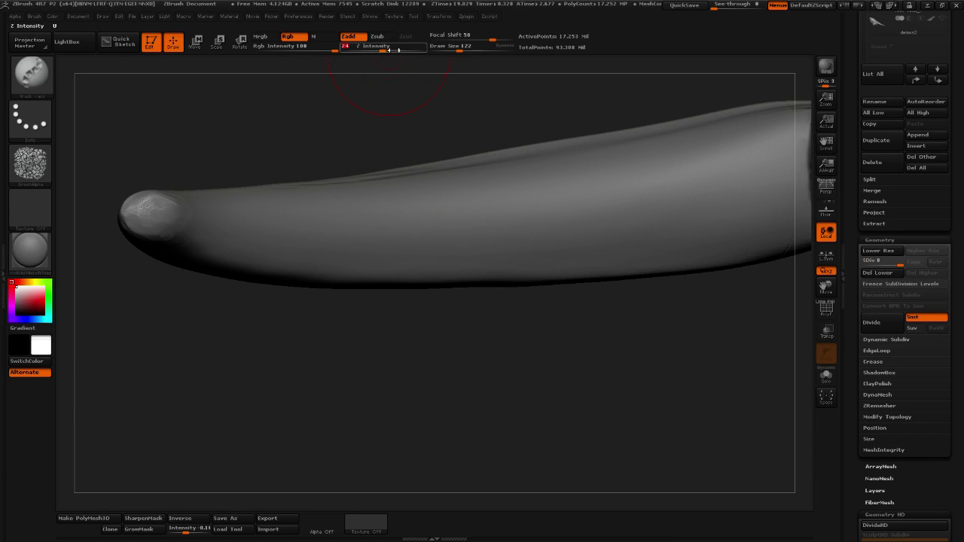
click(465, 49)
click(464, 39)
drag(464, 39, 455, 39)
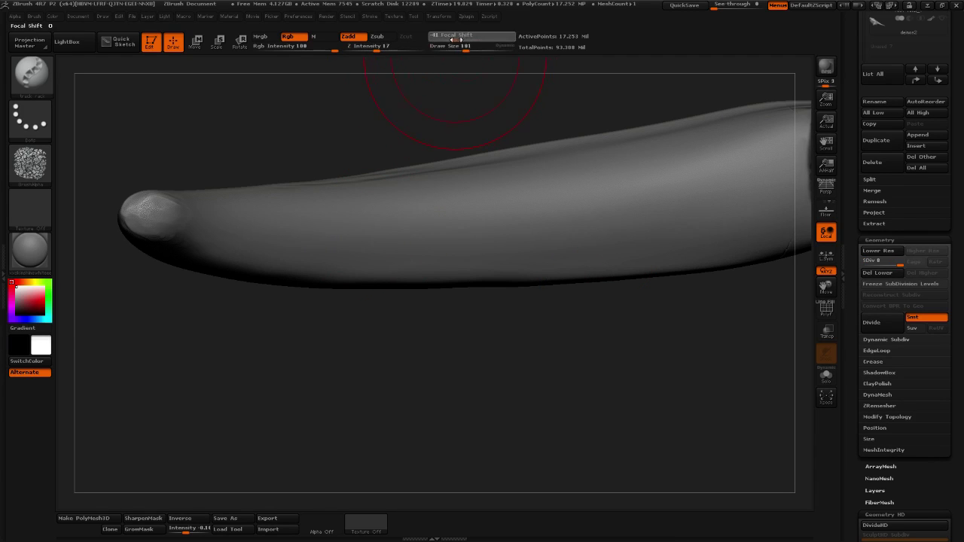
click(456, 48)
drag(376, 48, 372, 49)
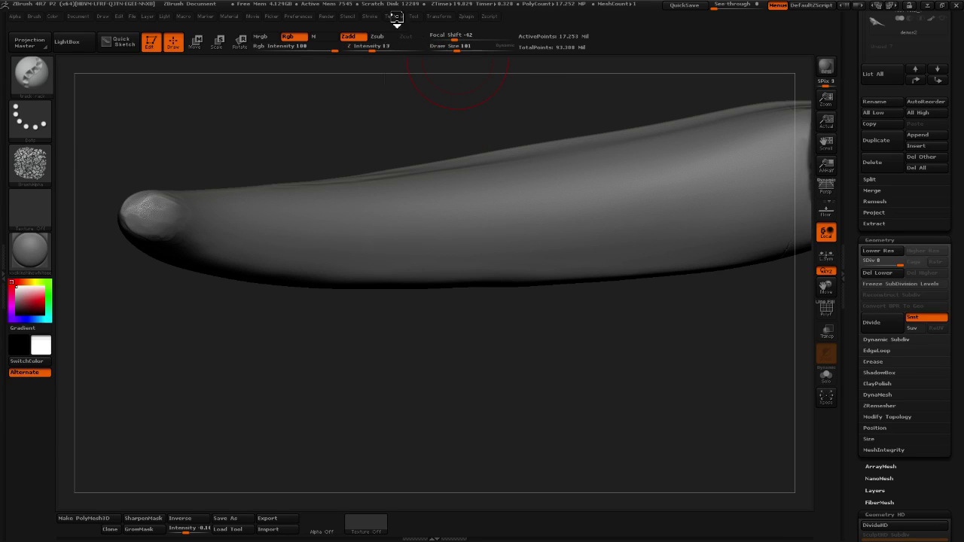
Adjust the stroke's roll distance and lay the grainy texture along the side of the middle claw.
click(370, 16)
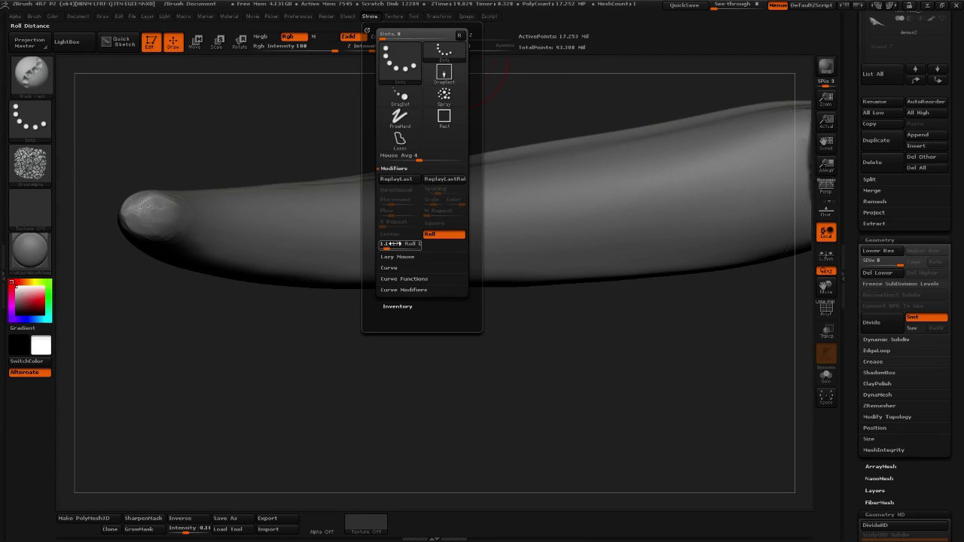
drag(354, 243, 692, 199)
mouse_move(652, 337)
mouse_down()
mouse_move(667, 376)
mouse_move(731, 379)
mouse_move(519, 394)
mouse_move(415, 334)
mouse_move(565, 316)
mouse_up()
key(ctrl)
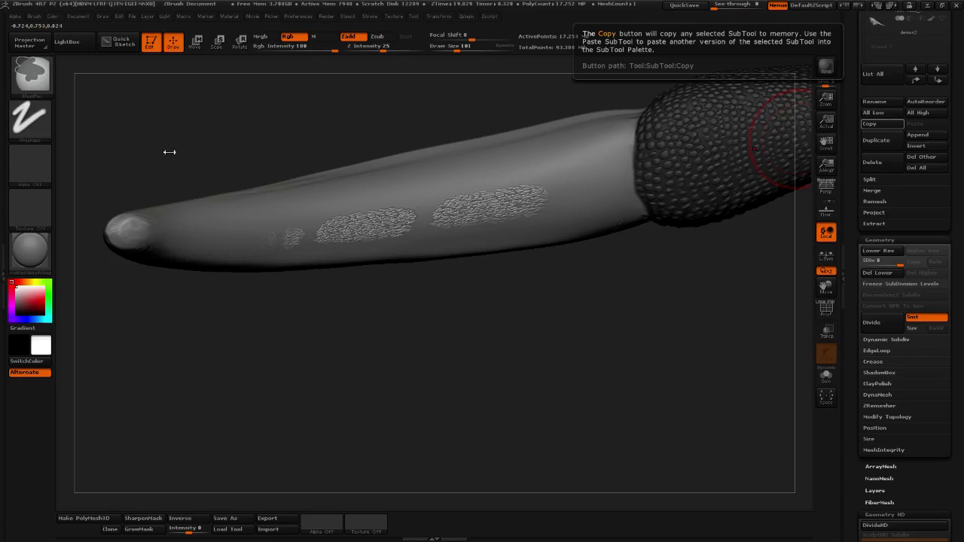
Undo the grainy stroke on the middle claw, try a stroke with Alpha 62 along its side and undo it.
key(ctrl+z)
click(30, 162)
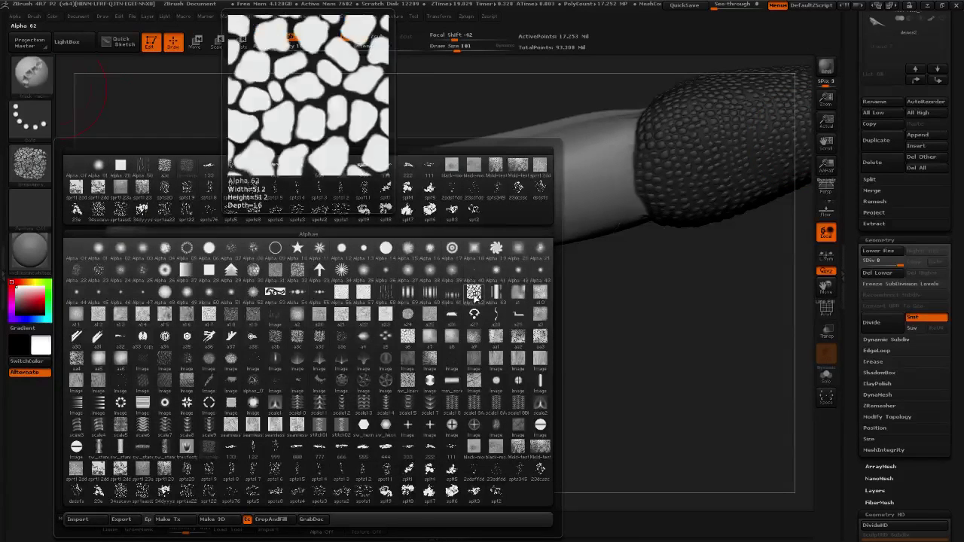
click(474, 293)
mouse_move(387, 226)
mouse_down()
mouse_move(433, 210)
mouse_move(618, 185)
mouse_up()
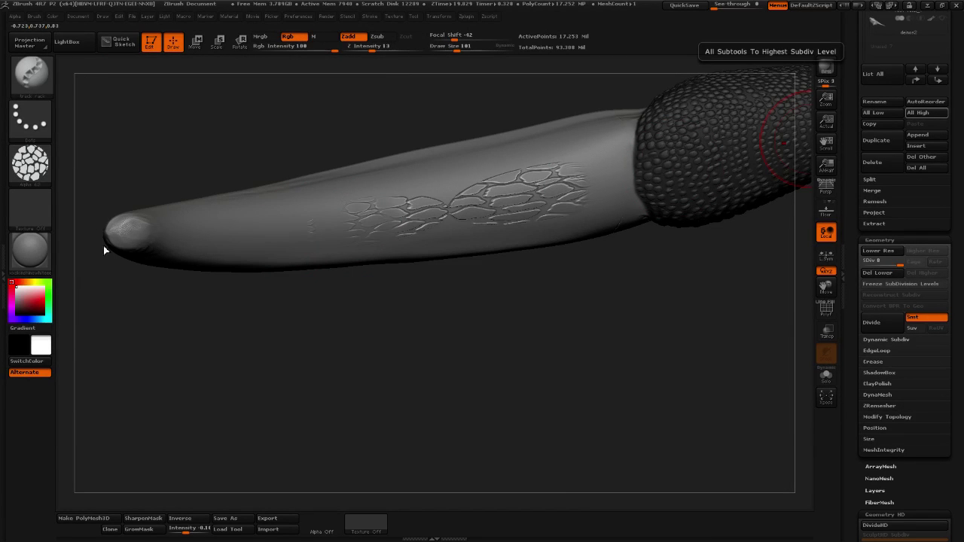
key(ctrl+z)
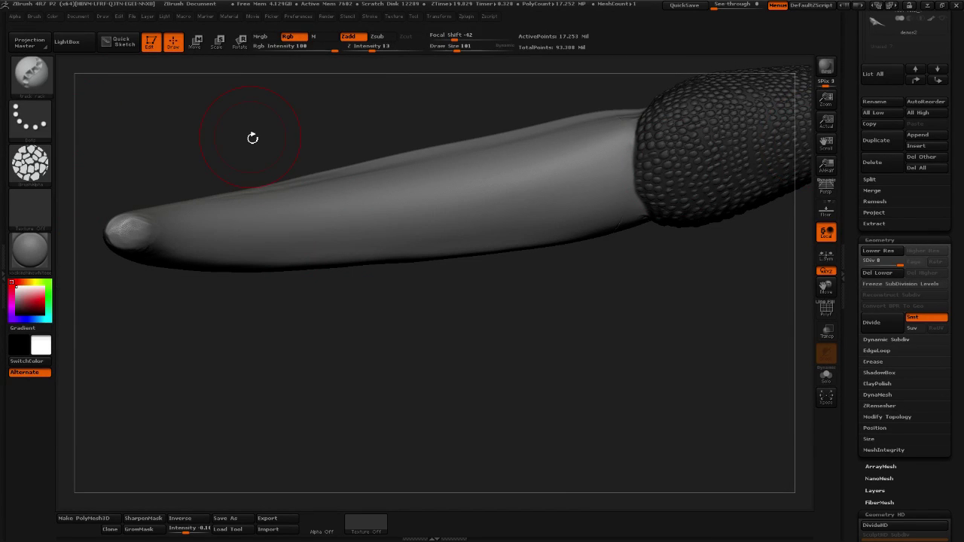
Import more scale, seamless skin and stitch alphas into the alpha library.
click(43, 171)
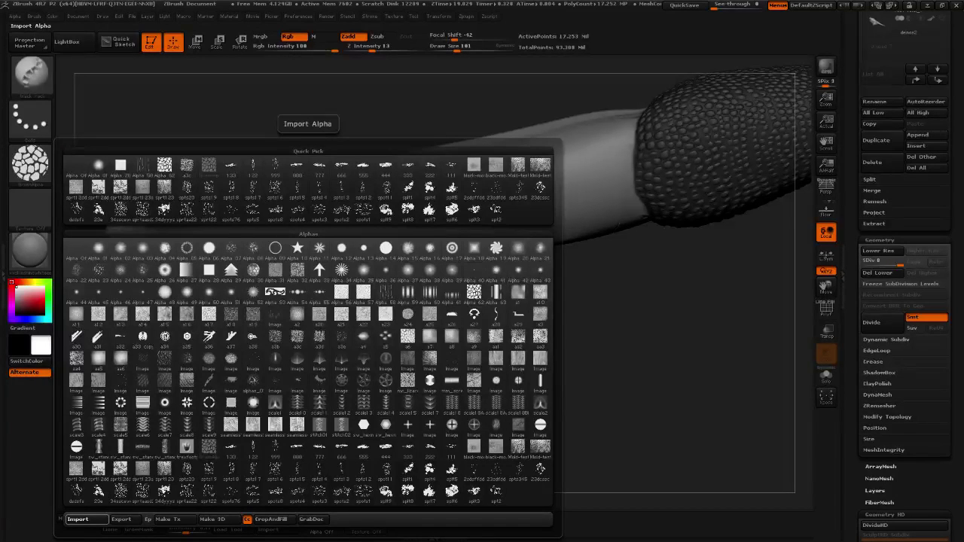
click(341, 292)
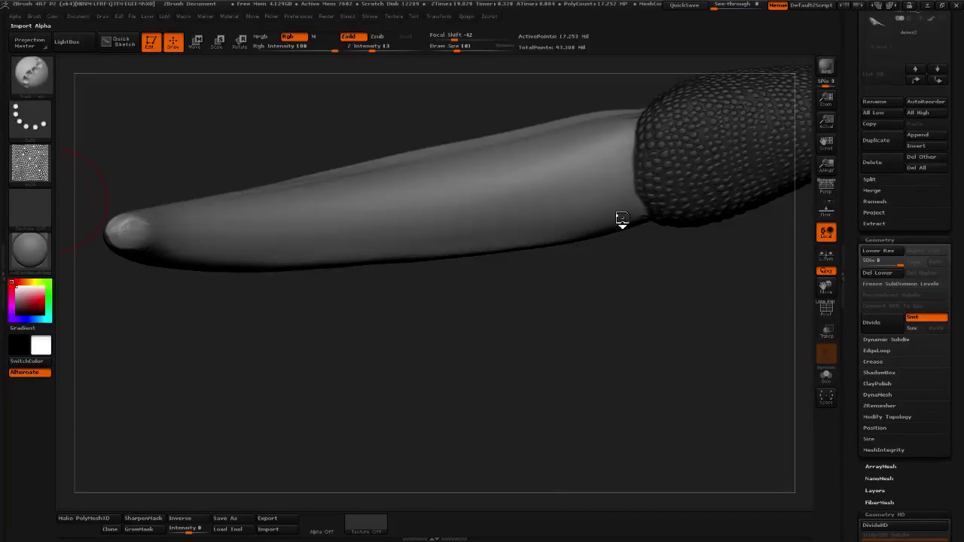
click(38, 171)
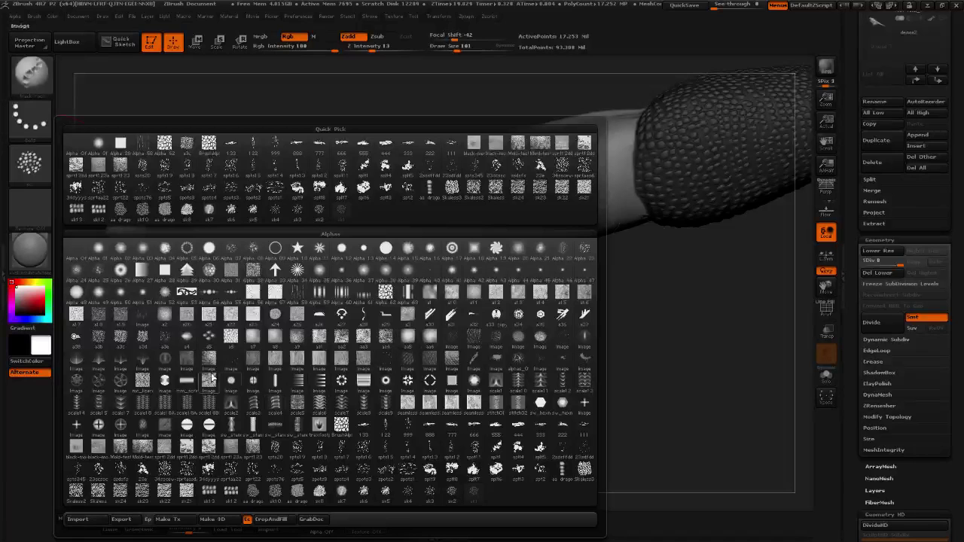
click(106, 524)
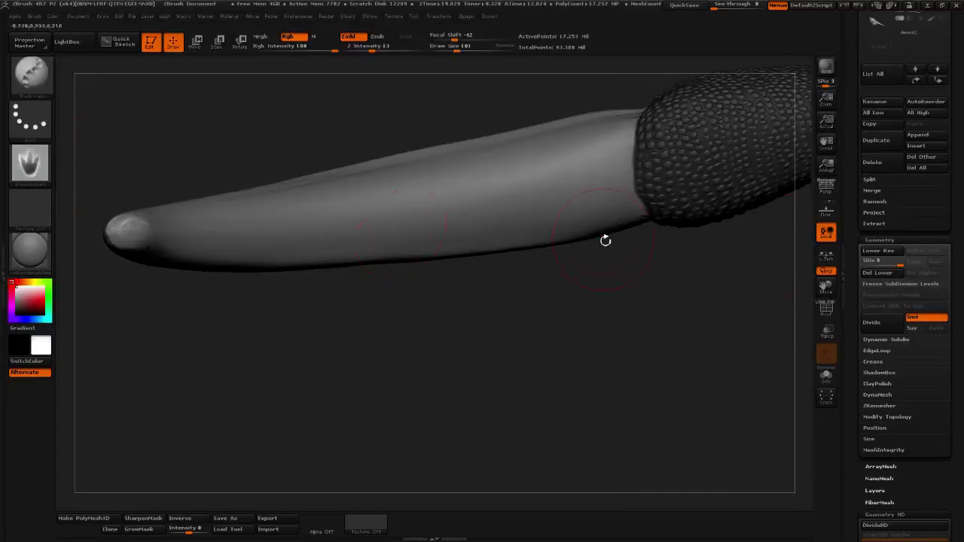
Assign one of the imported seamless cracked-skin alphas to the track rack brush.
click(27, 165)
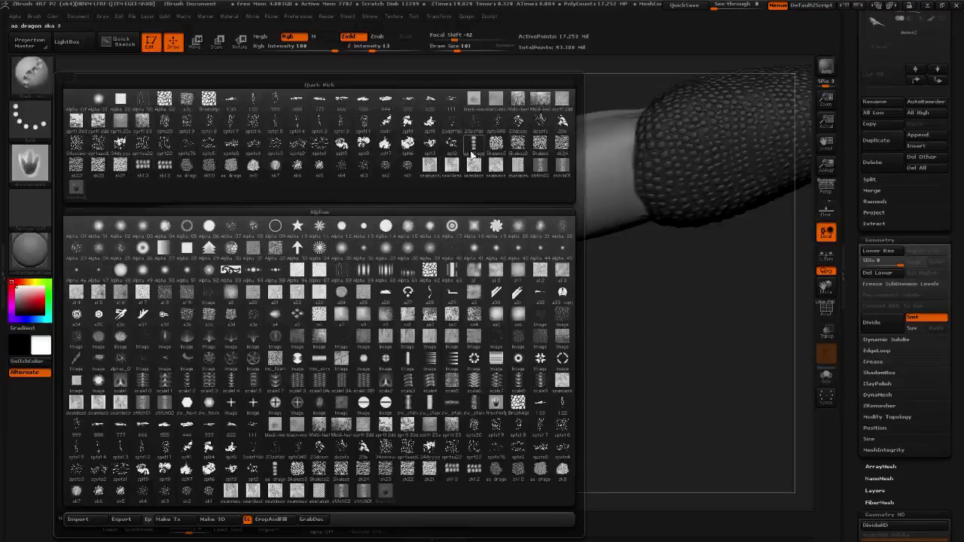
mouse_move(481, 169)
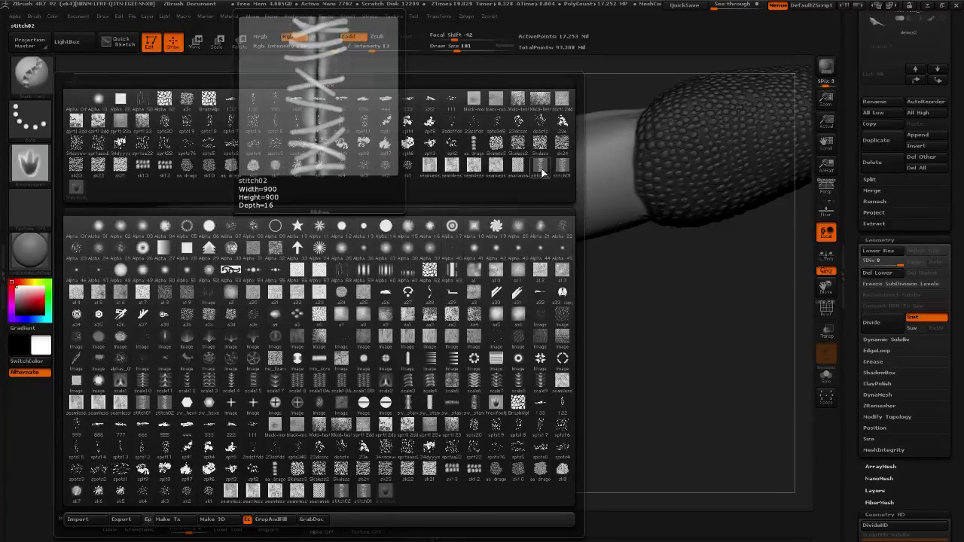
click(449, 172)
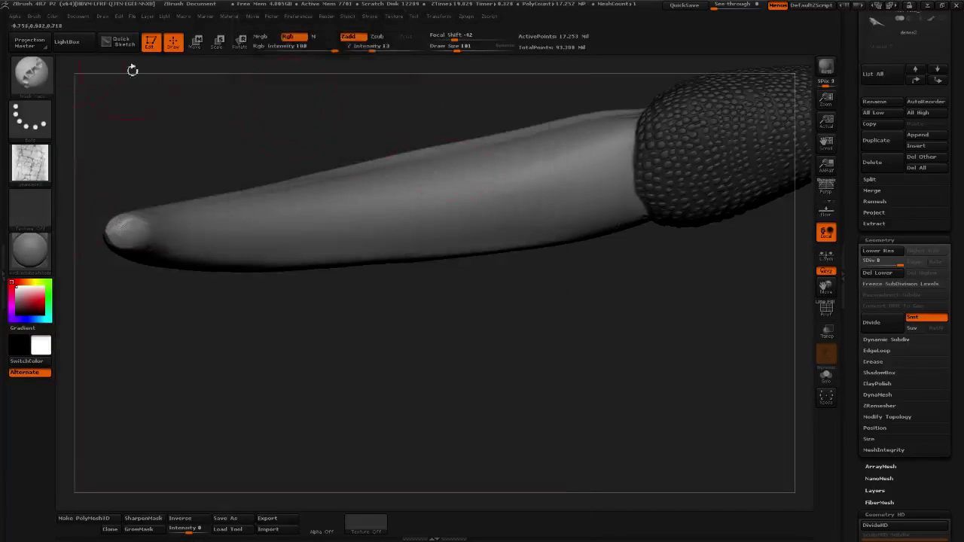
Reset the recently used alphas list and browse the alpha library, keeping the seamless cracked-skin alpha on the brush.
click(21, 18)
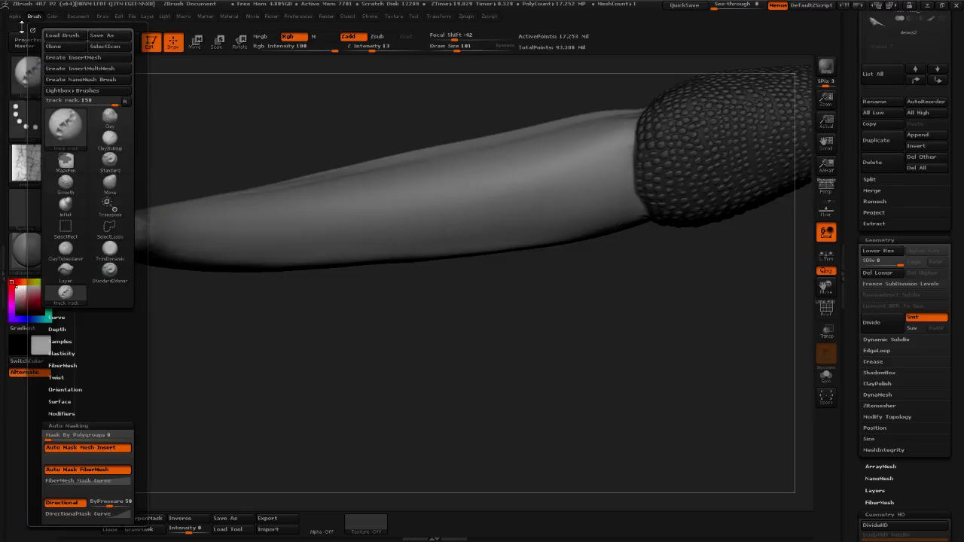
click(14, 16)
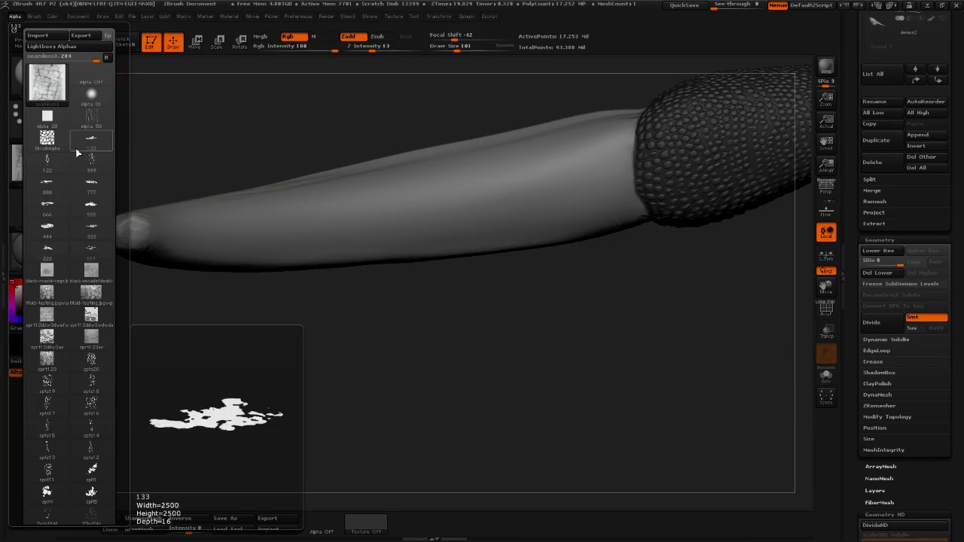
click(107, 58)
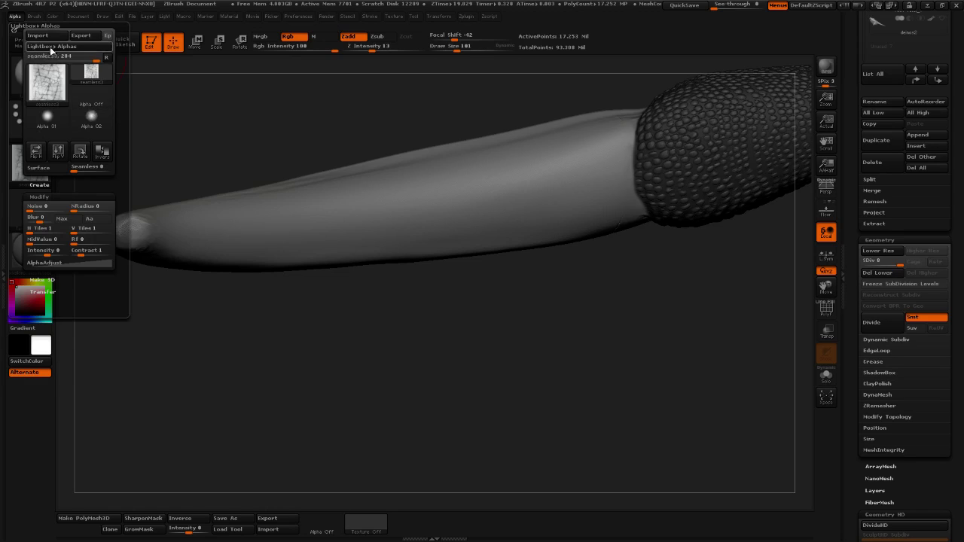
click(28, 177)
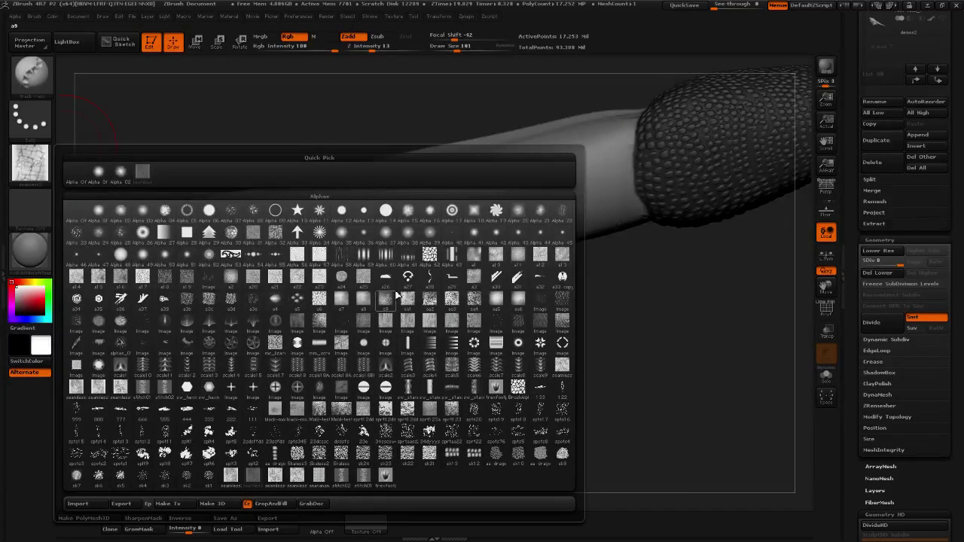
mouse_move(304, 280)
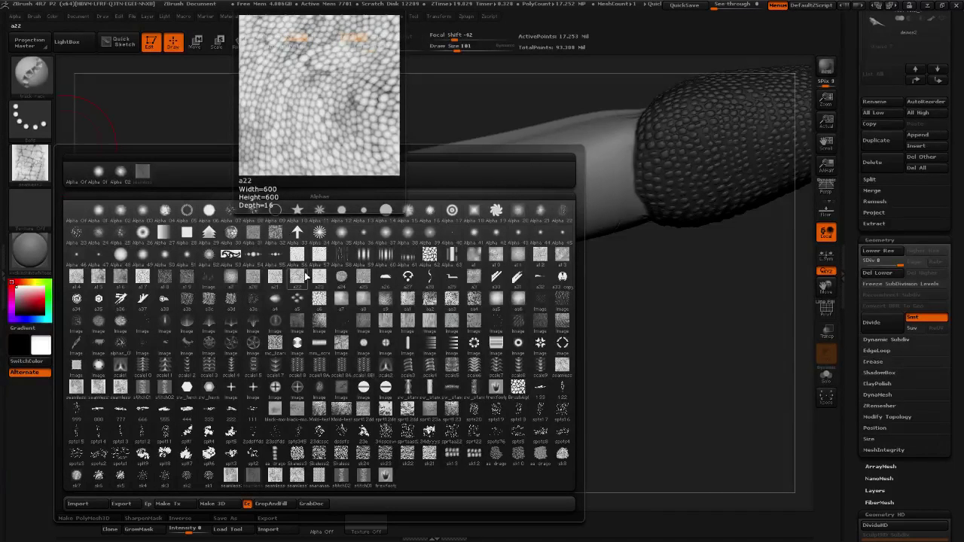
click(304, 272)
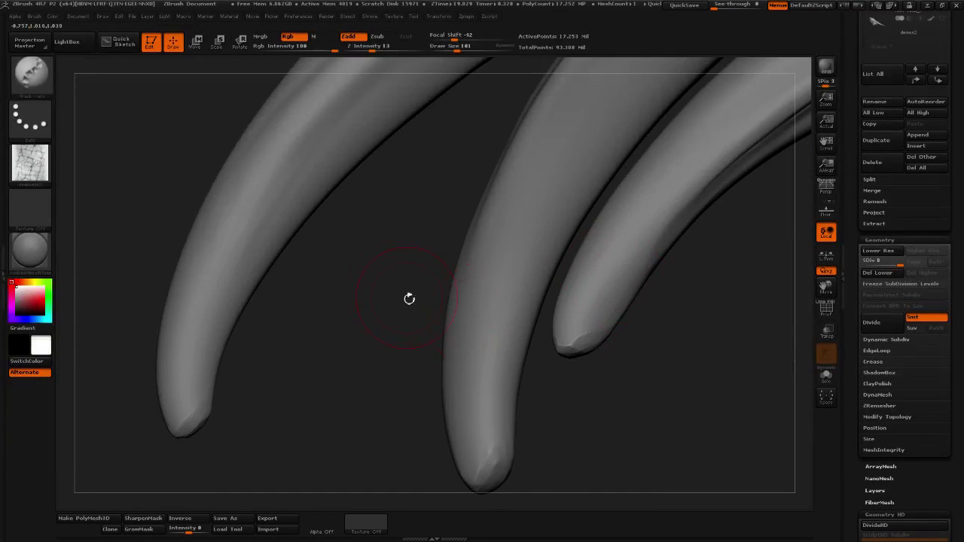
Invert the seamless cracked-skin alpha assigned to the brush.
alt+drag(409, 297, 361, 379)
alt+drag(749, 321, 555, 311)
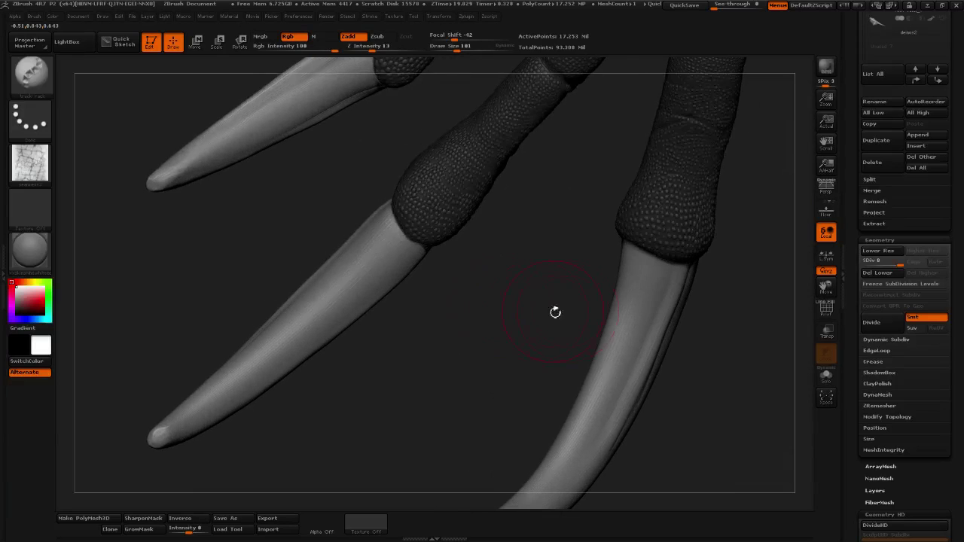
drag(573, 400, 516, 318)
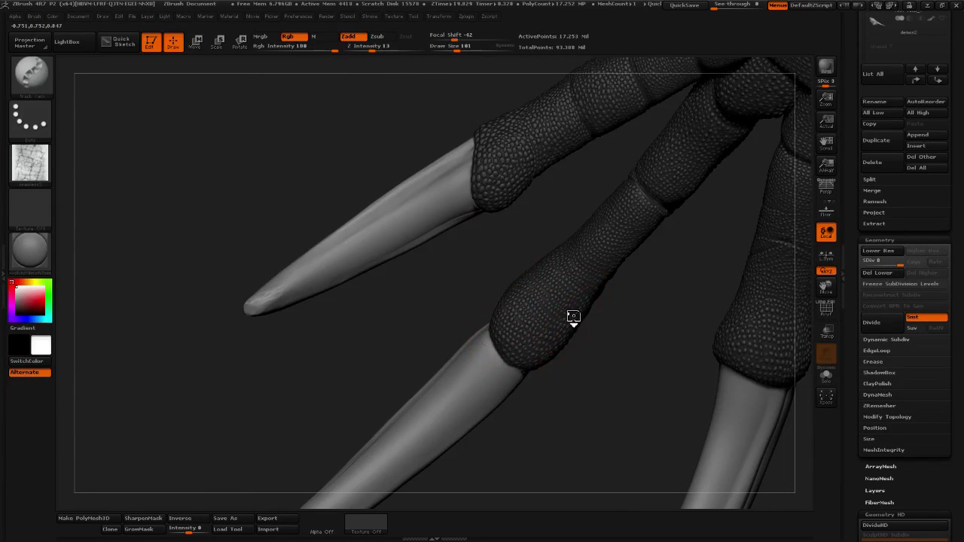
drag(606, 348, 649, 310)
click(17, 16)
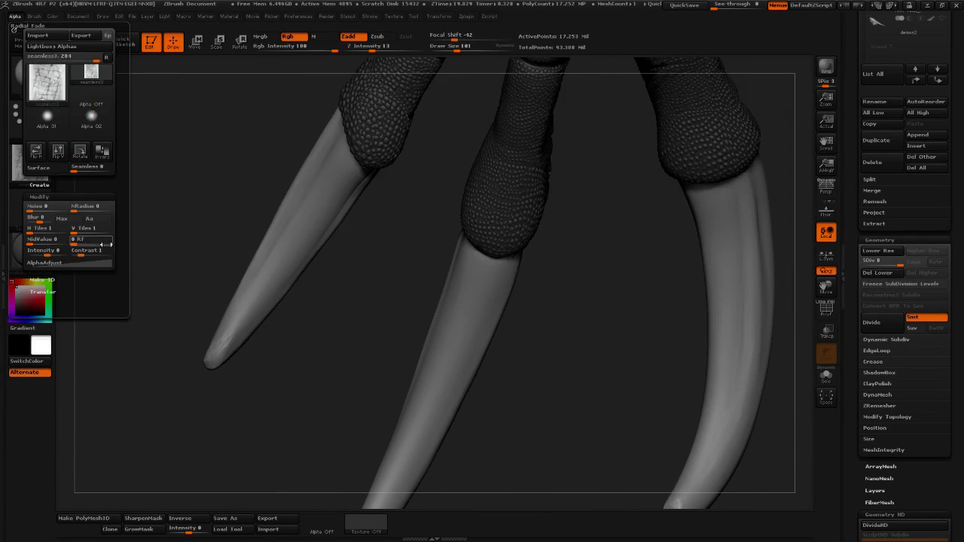
click(99, 156)
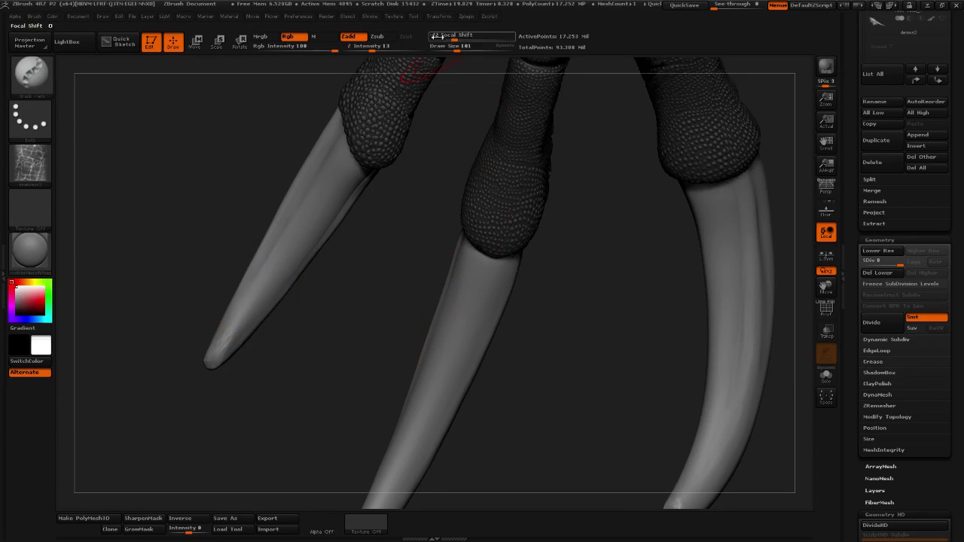
click(364, 18)
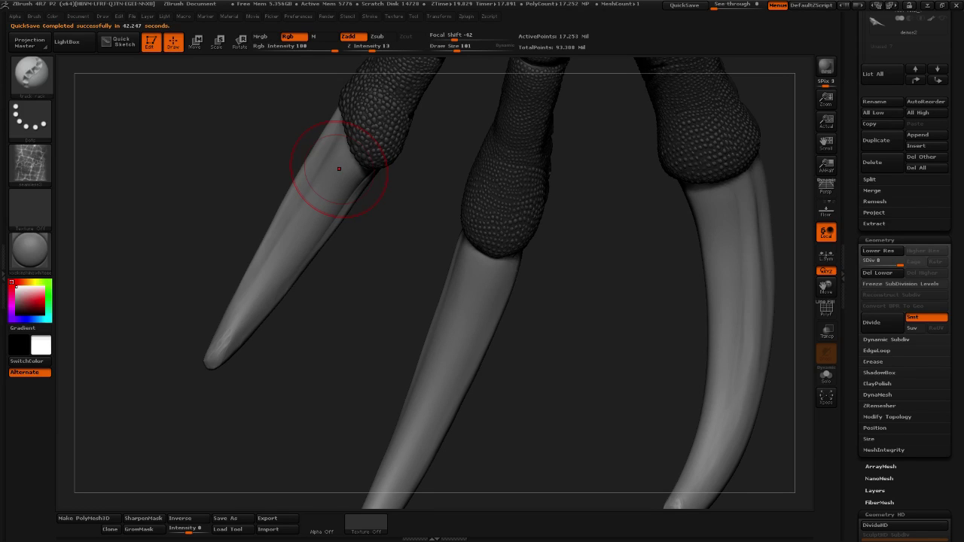
Reduce the draw size to 39 and smooth the base of the claw beside the scaly skin.
drag(575, 351, 795, 334)
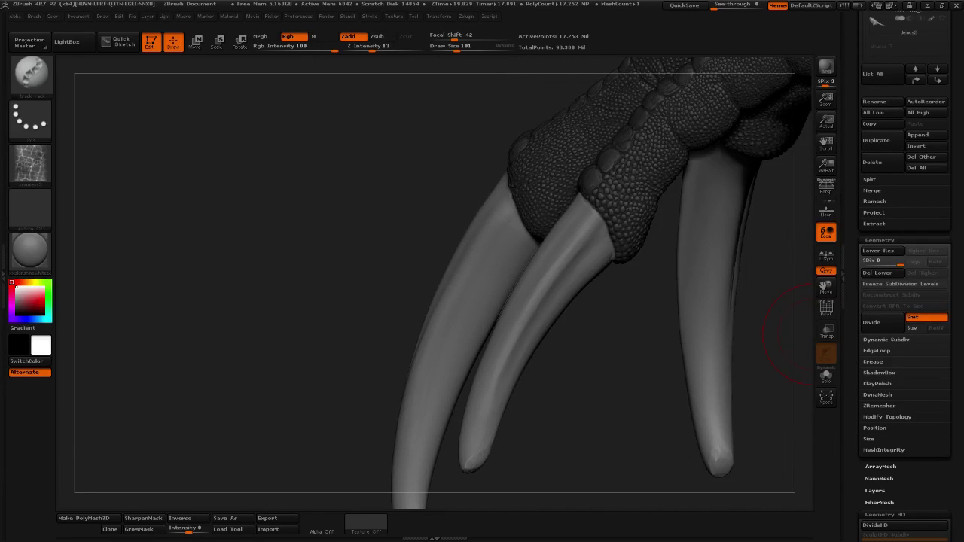
drag(637, 363, 598, 299)
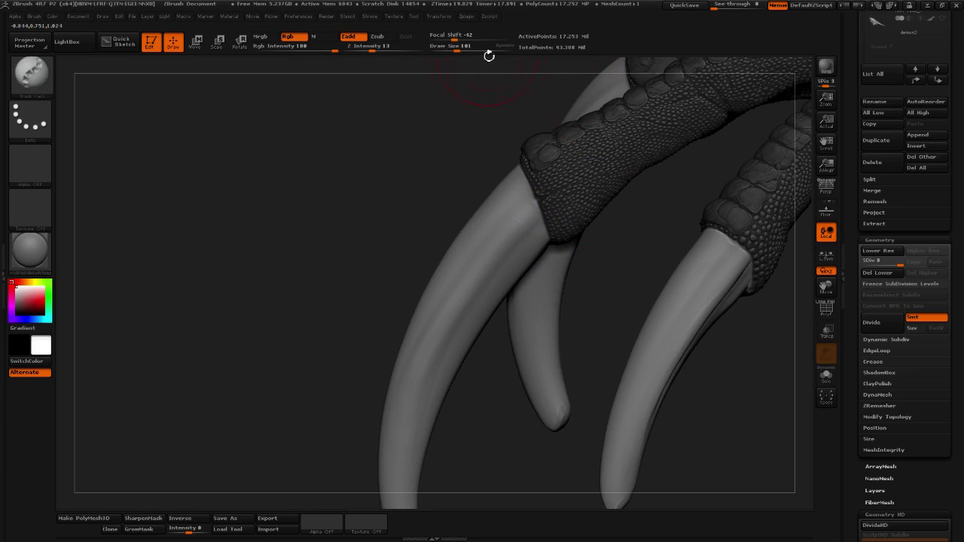
click(448, 50)
shift+drag(506, 226, 517, 219)
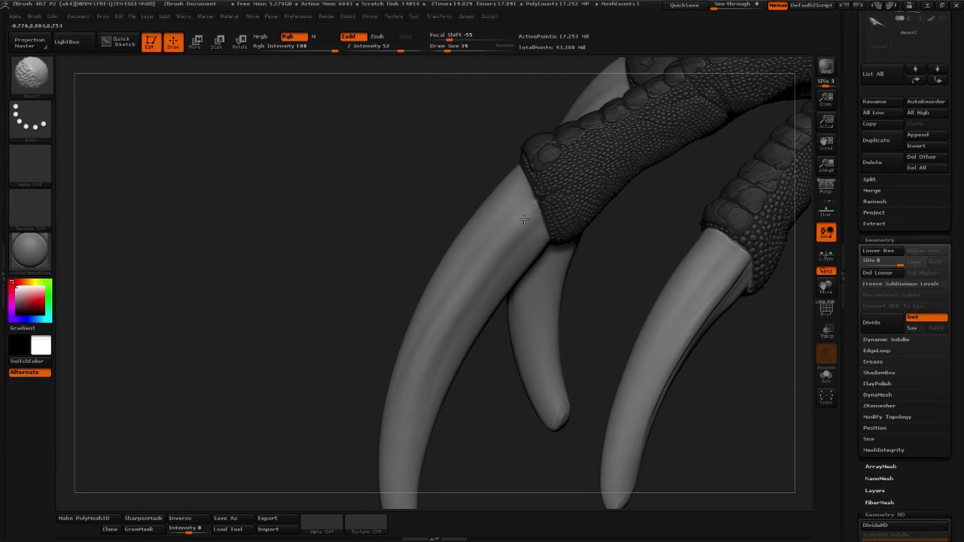
mouse_move(609, 296)
mouse_down()
mouse_move(653, 283)
mouse_move(631, 264)
mouse_up()
key(shift)
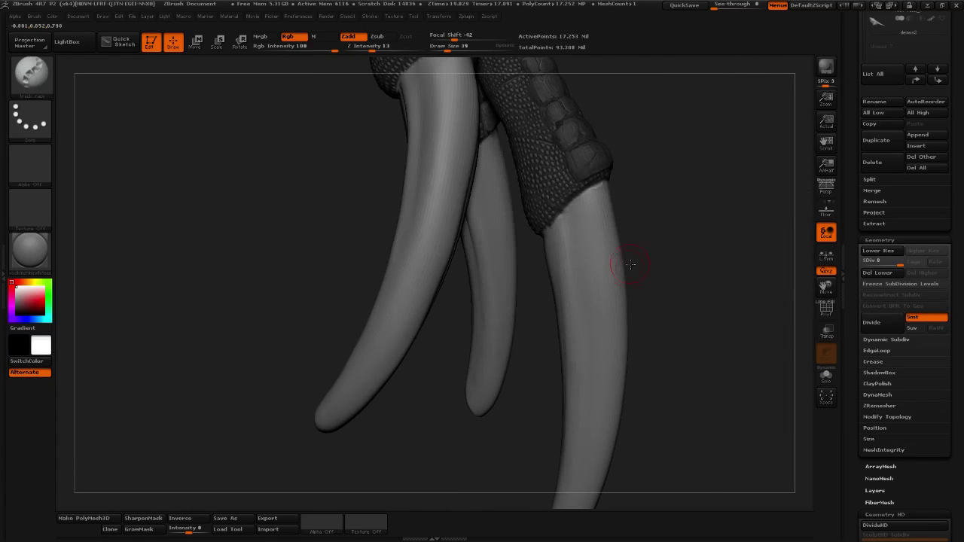
mouse_move(689, 258)
mouse_down()
mouse_move(670, 325)
mouse_move(644, 320)
mouse_move(648, 338)
mouse_move(606, 398)
mouse_up()
Reassign the inverted cracked alpha, set draw size 148 and Z intensity 4, and try a faint textured stroke along the claw.
click(34, 161)
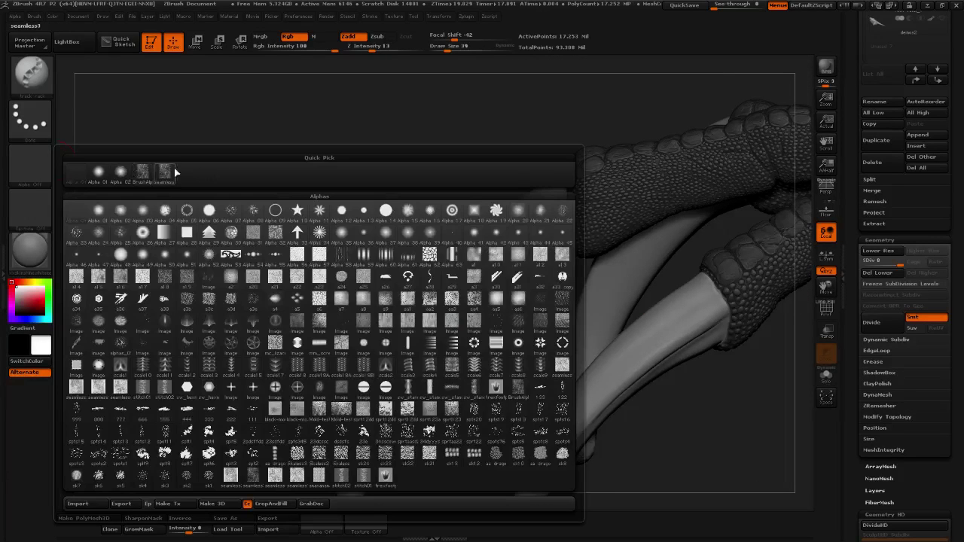
click(170, 178)
click(461, 50)
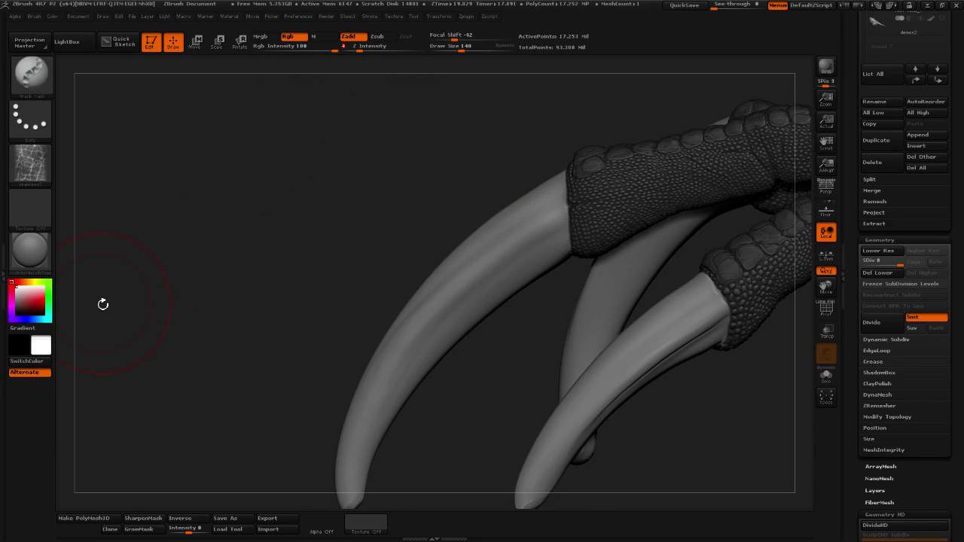
drag(257, 256, 286, 241)
drag(546, 254, 548, 262)
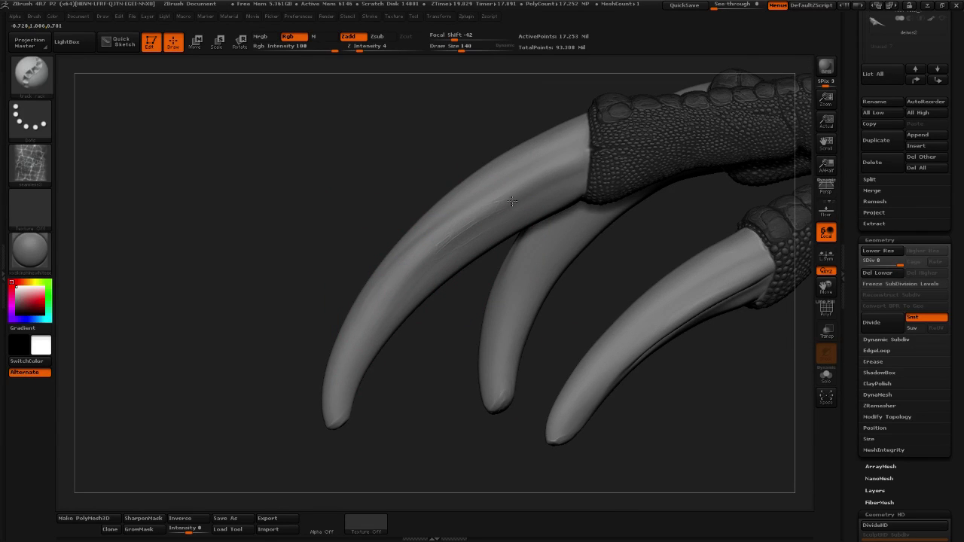
key(shift)
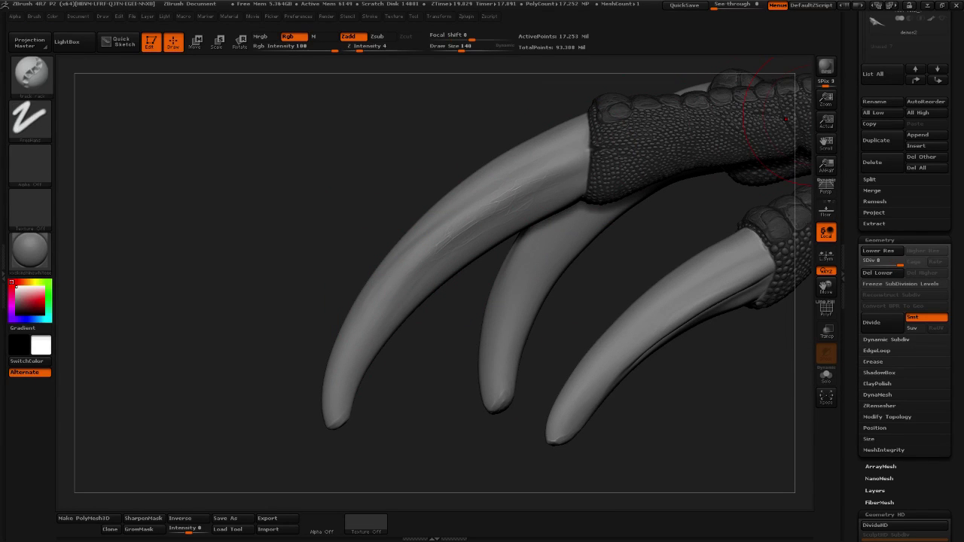
Raise the Z intensity to 11, try a deeper cracked stroke along the claw and undo it.
key(1)
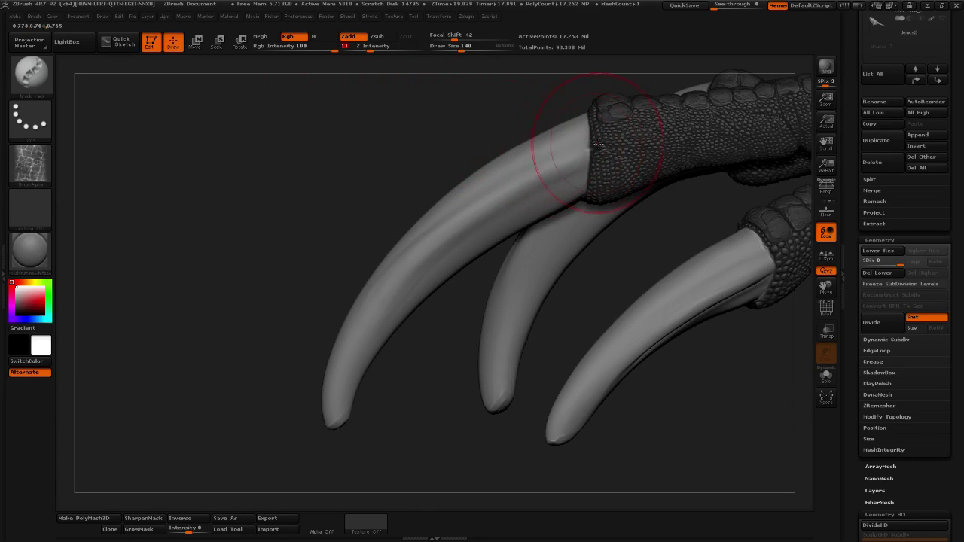
drag(561, 149, 426, 295)
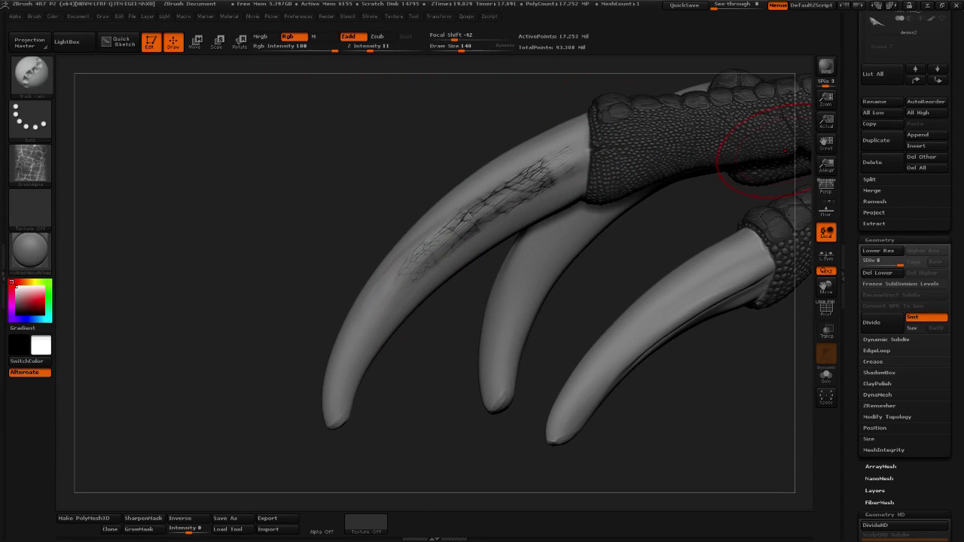
key(ctrl)
key(ctrl+z)
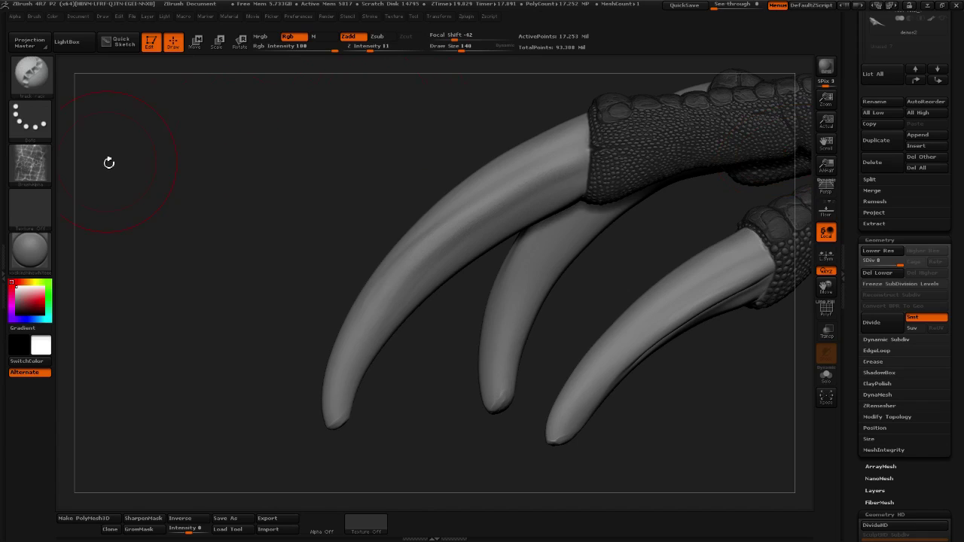
Reselect the seamless cracked alpha for the brush and turn off Rgb colour painting.
click(40, 172)
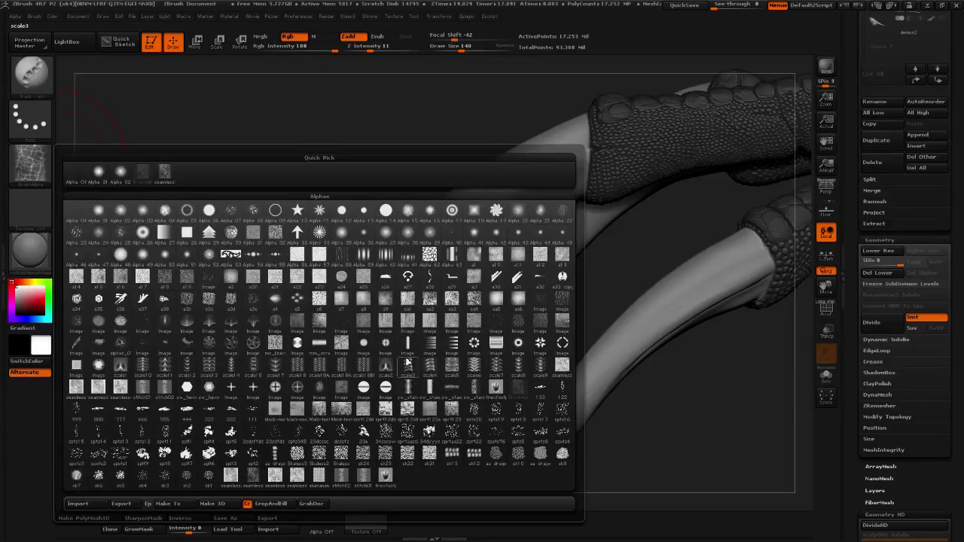
click(165, 179)
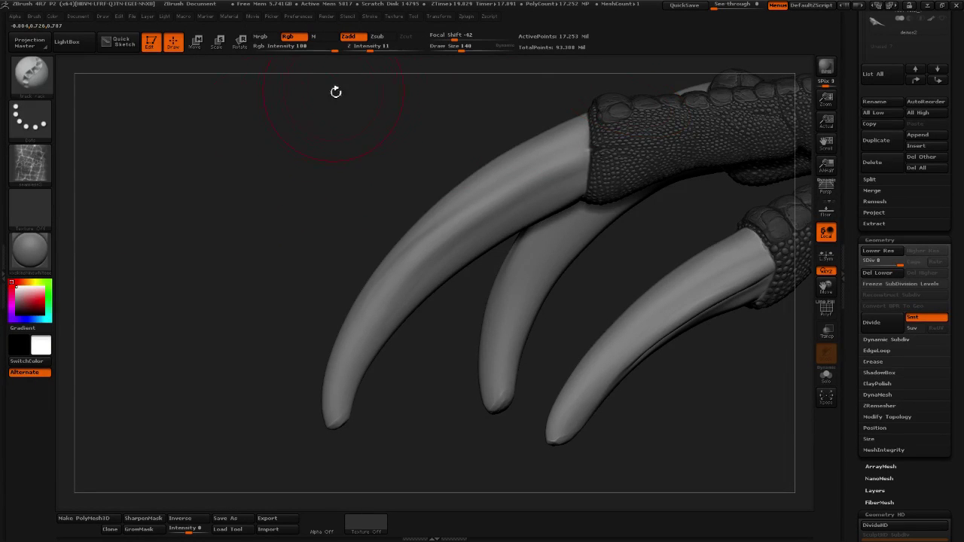
click(294, 36)
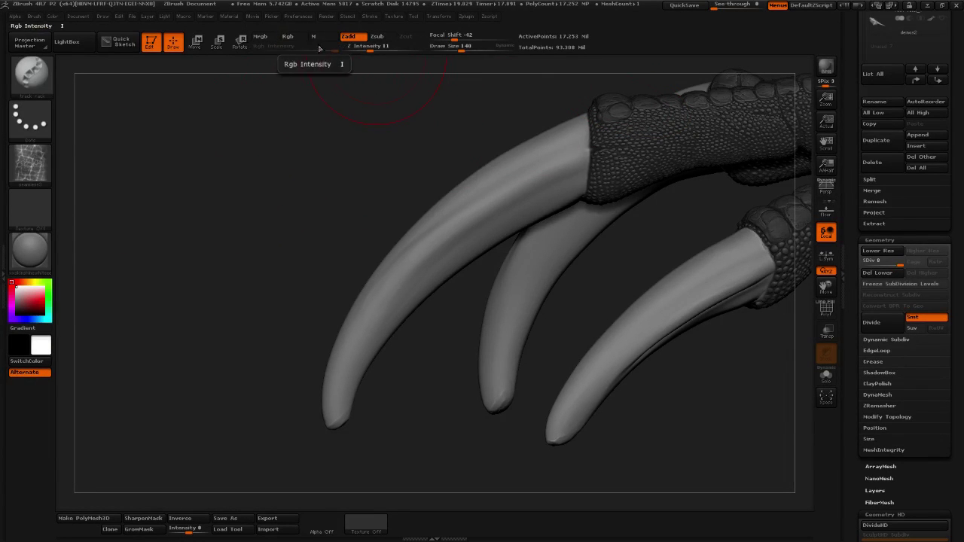
Try a cracked-alpha brush stroke along the upper claw and undo it.
mouse_move(425, 260)
mouse_down()
mouse_move(473, 216)
mouse_move(561, 162)
mouse_up()
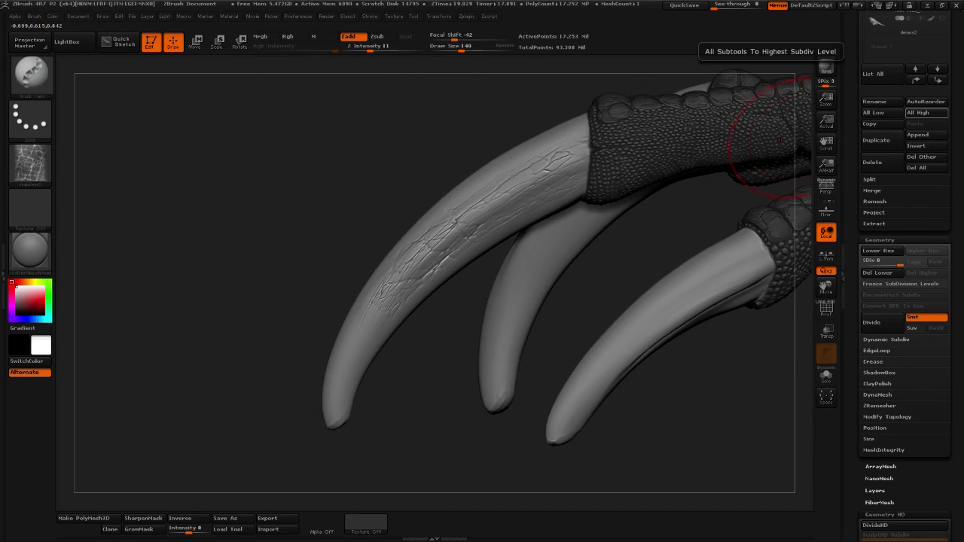
key(ctrl+z)
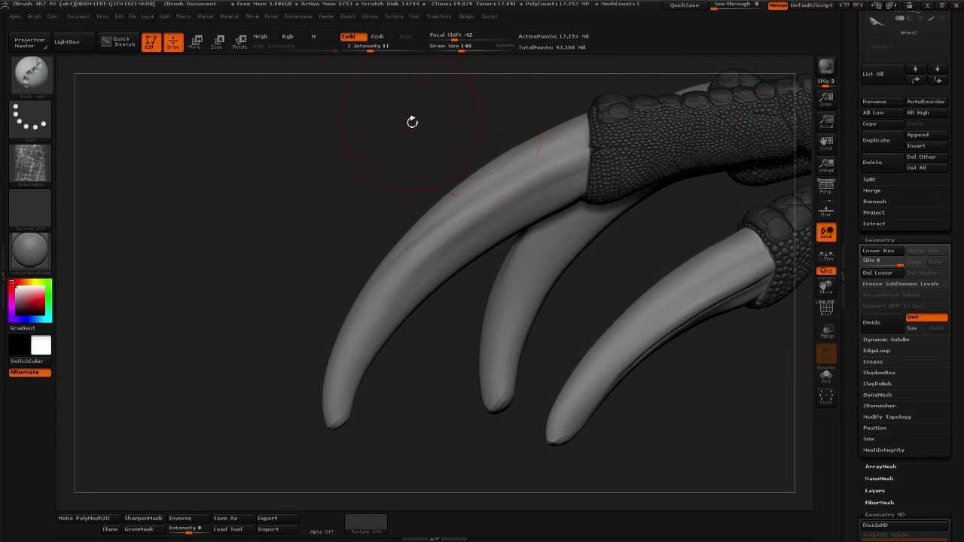
click(15, 17)
click(34, 17)
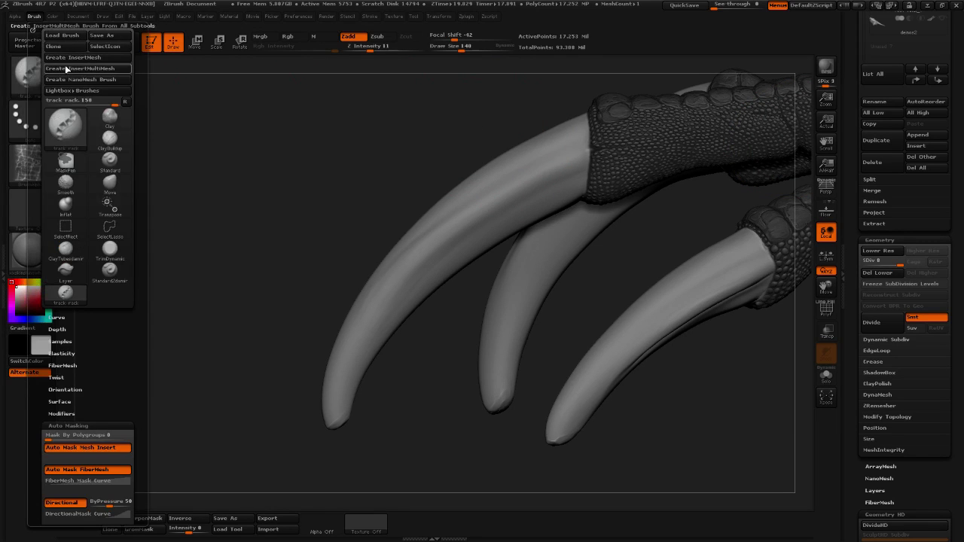
click(15, 16)
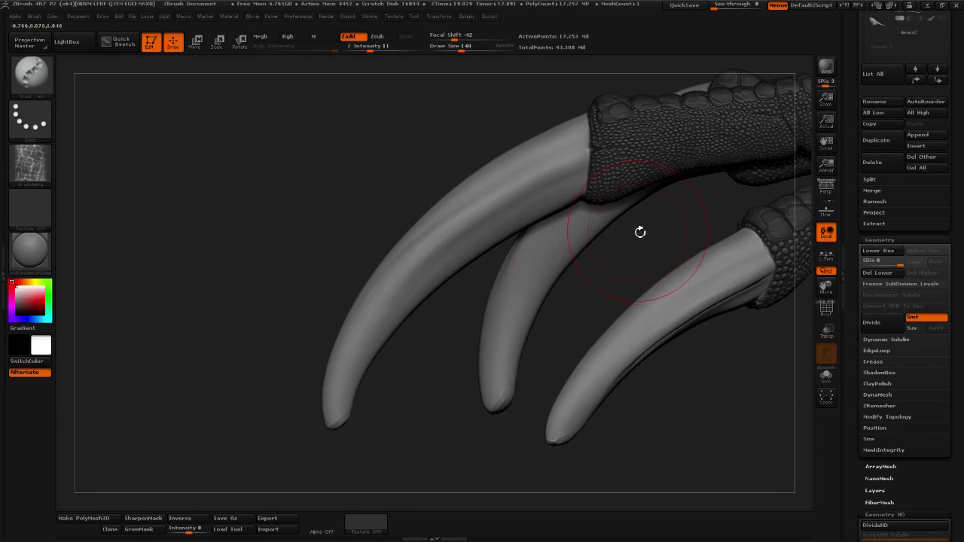
Choose the seamless2 alpha for the sculpting brush and invert it.
drag(656, 240, 654, 263)
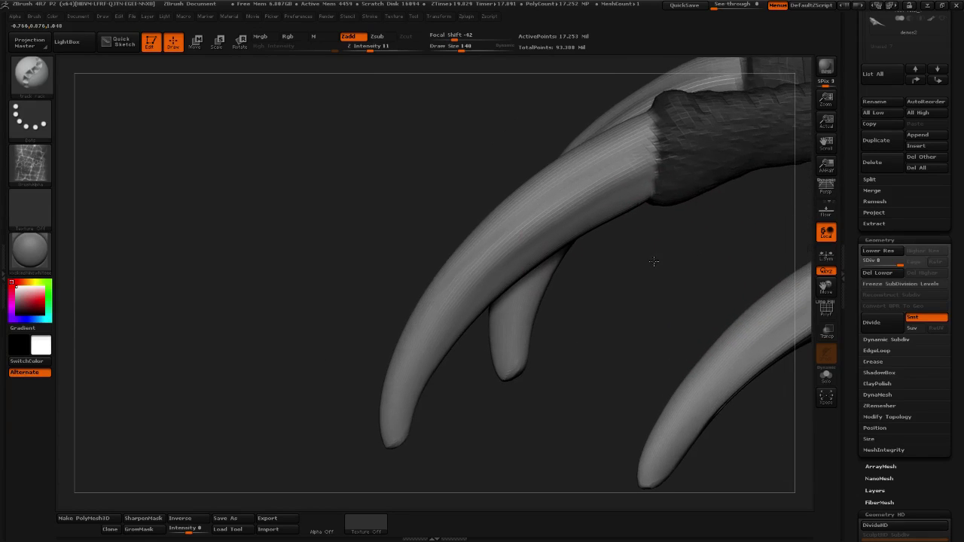
click(34, 165)
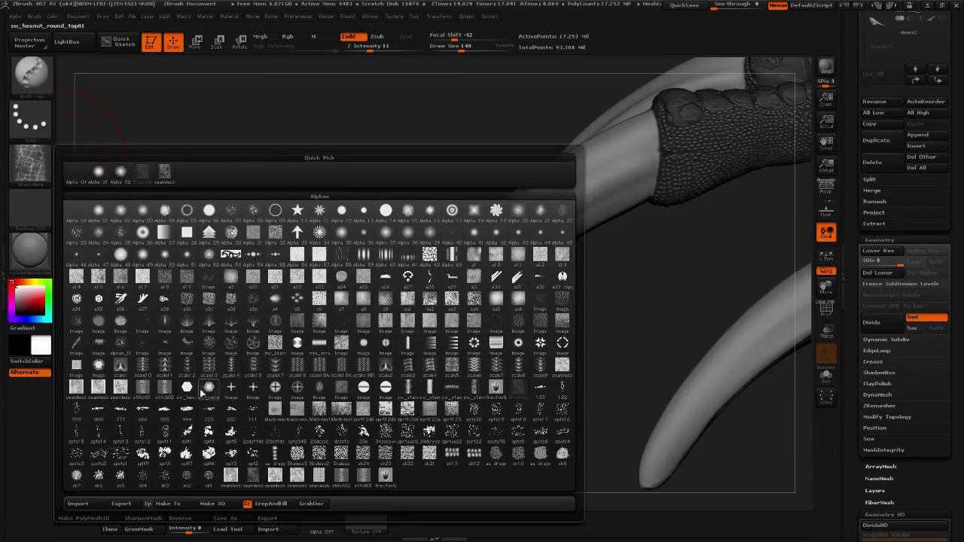
mouse_move(123, 390)
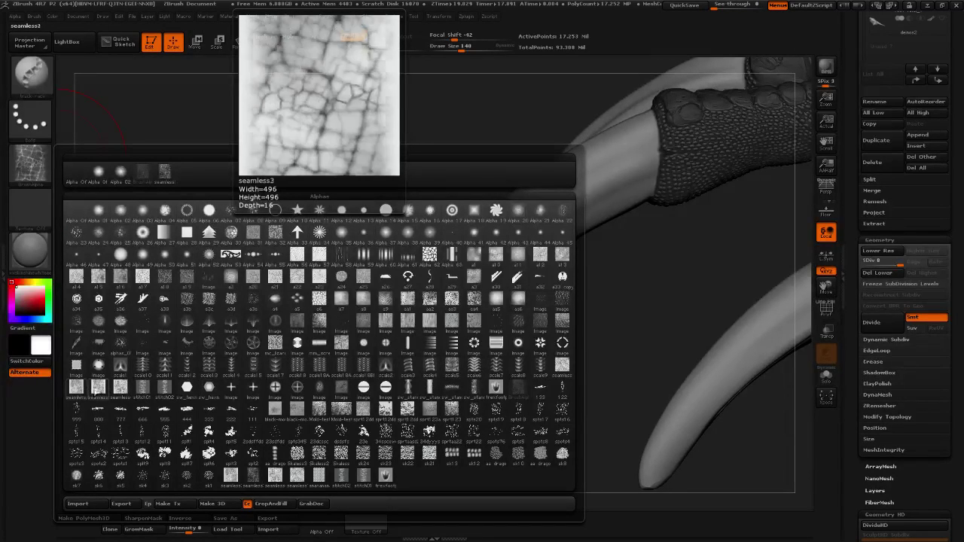
click(76, 391)
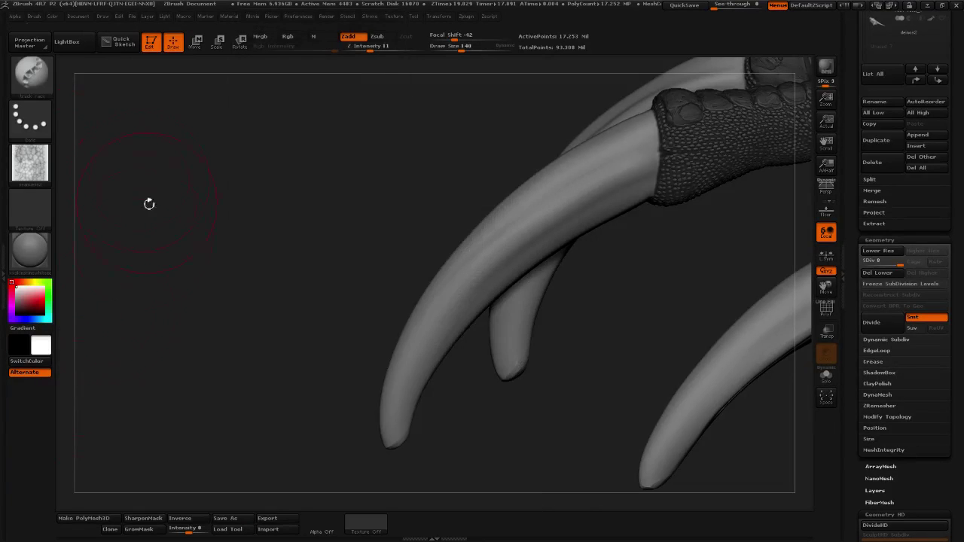
click(16, 17)
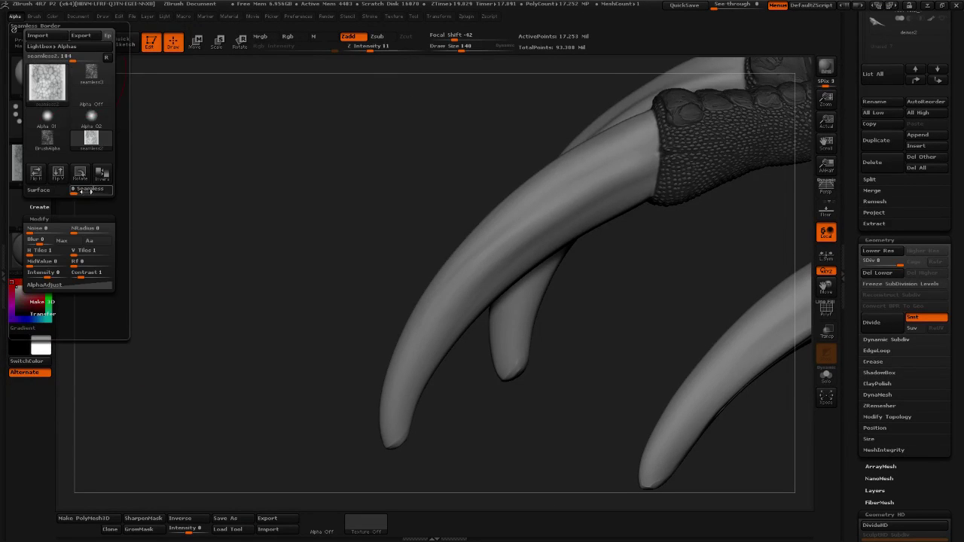
click(102, 181)
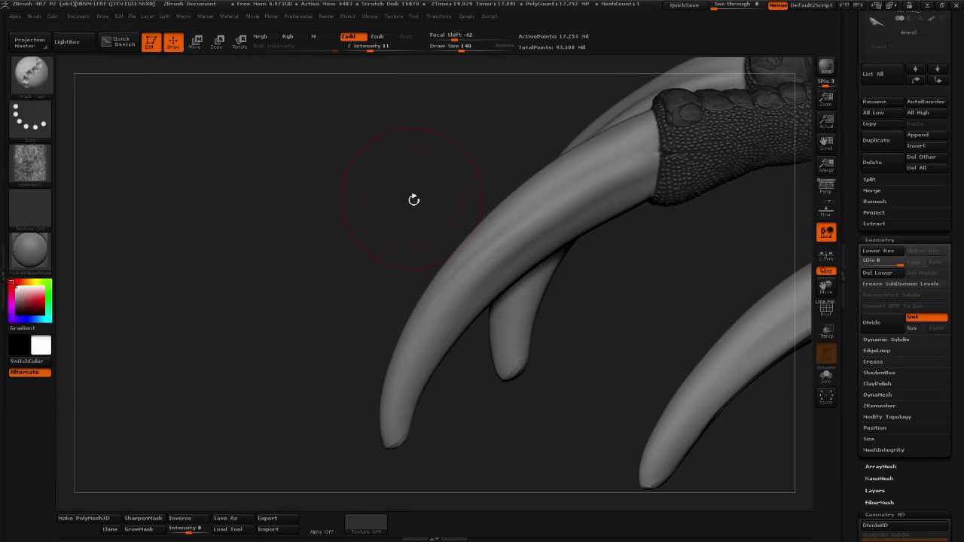
Try scaly seamless2 strokes along the upper claw, undoing each one.
mouse_move(493, 252)
mouse_down()
mouse_move(546, 207)
mouse_move(649, 162)
mouse_up()
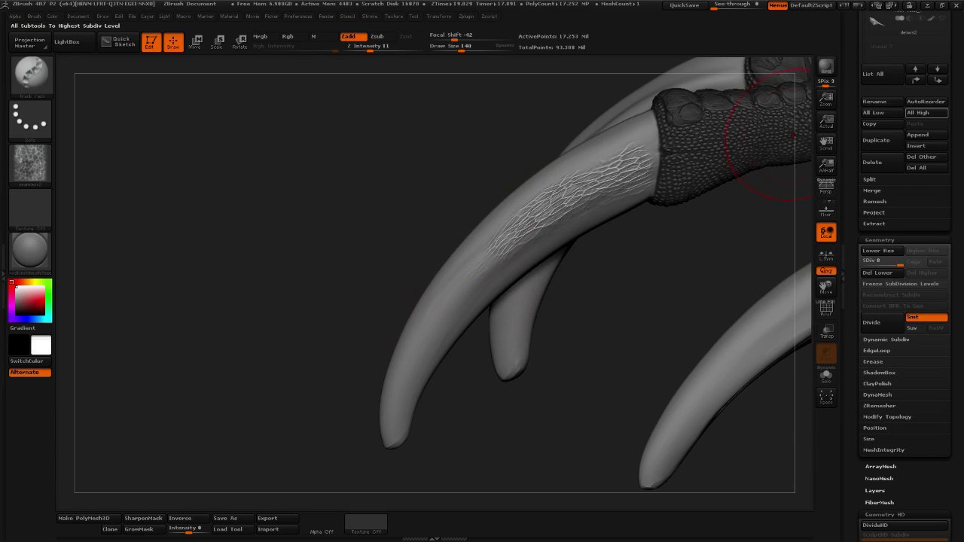
key(ctrl)
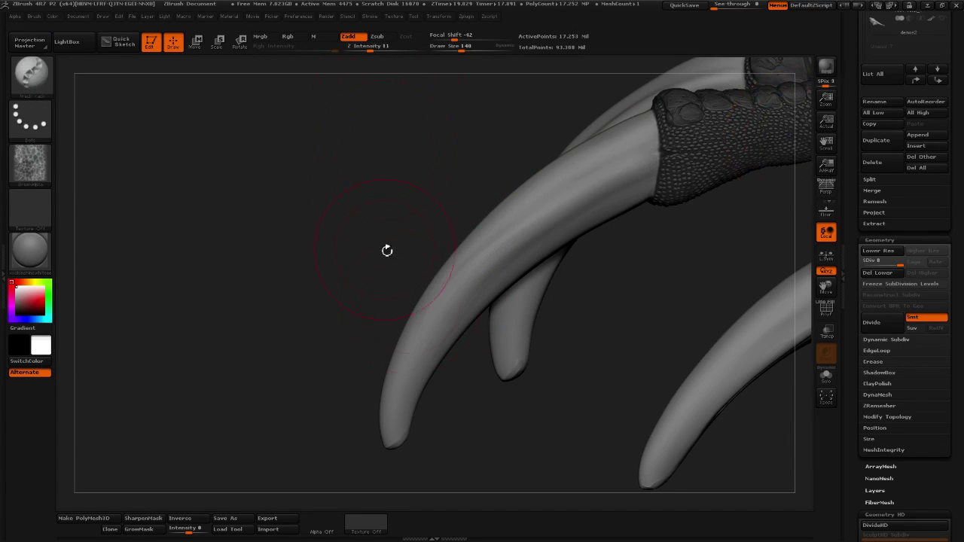
mouse_move(436, 300)
mouse_down()
mouse_move(529, 220)
mouse_move(656, 140)
mouse_up()
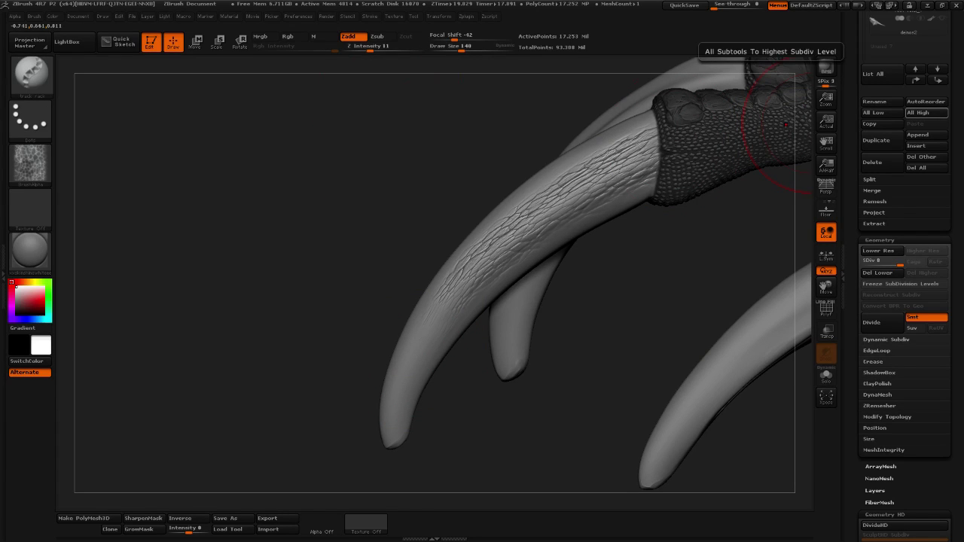
key(ctrl)
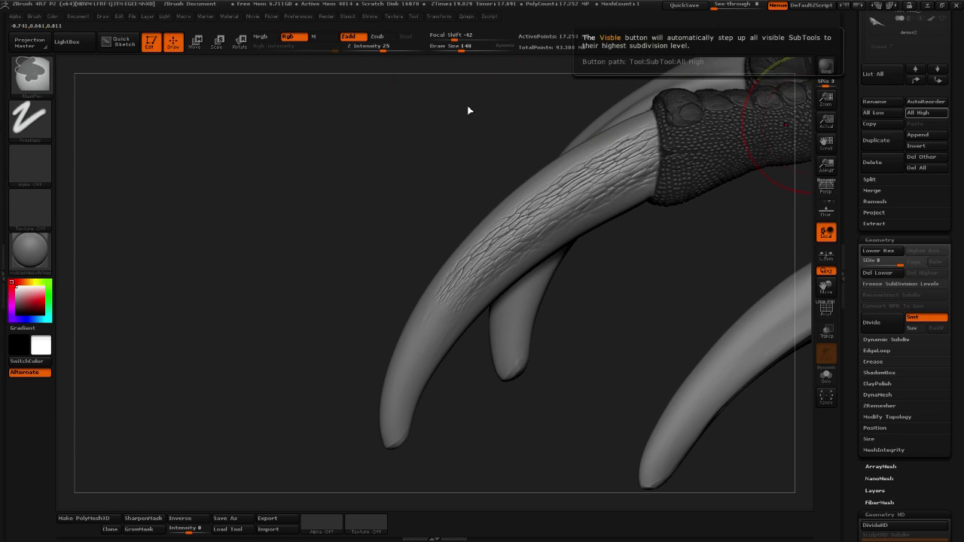
key(ctrl+z)
Test a faint alpha stroke along the claw with Z Intensity 4, Focal Shift -16 and Draw Size 226.
drag(364, 48, 359, 48)
mouse_move(459, 46)
mouse_down()
mouse_move(469, 46)
mouse_move(456, 35)
mouse_move(465, 35)
mouse_up()
click(390, 17)
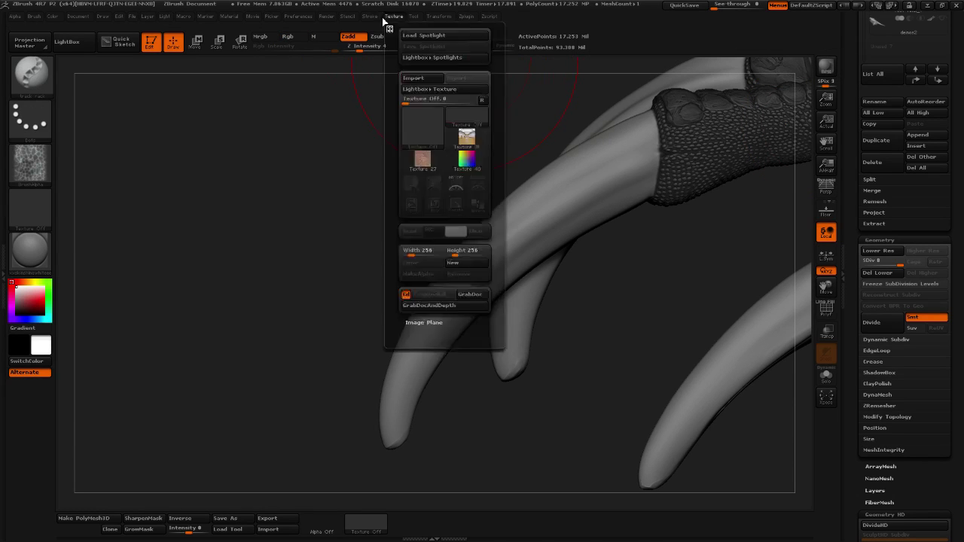
mouse_move(353, 21)
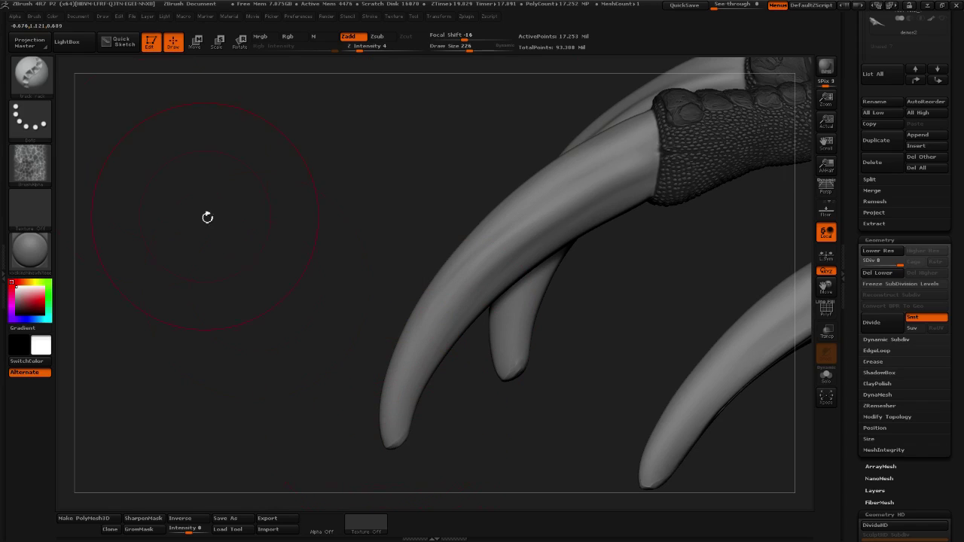
mouse_move(35, 17)
drag(128, 355, 129, 256)
click(74, 287)
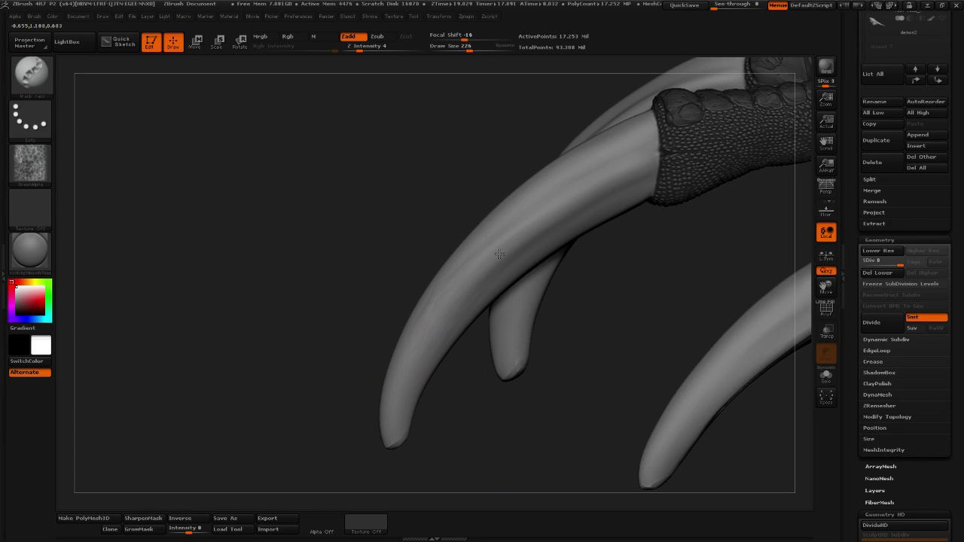
drag(574, 198, 559, 181)
Set the sculpting brush's Draw Size to 186 and its Z Intensity to 9.
click(466, 47)
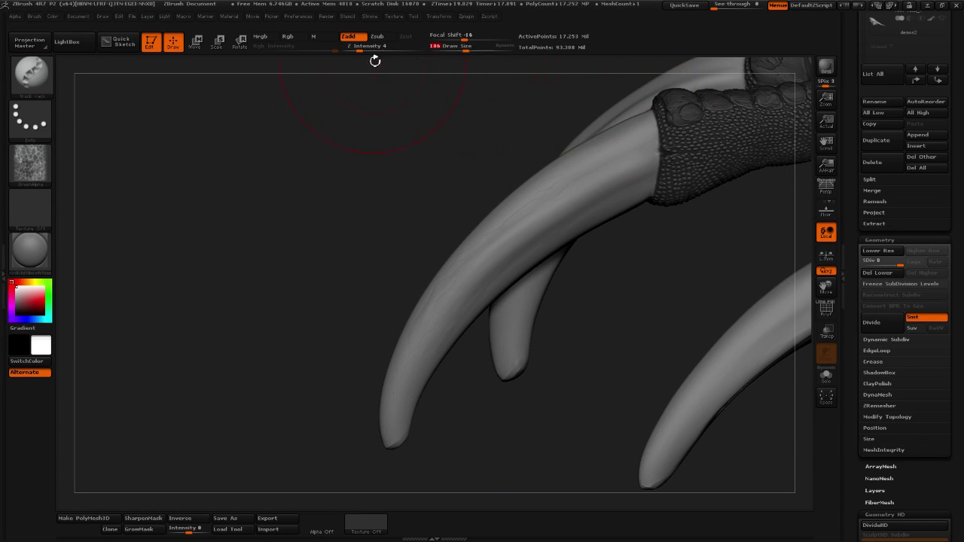
click(366, 49)
drag(624, 294, 632, 329)
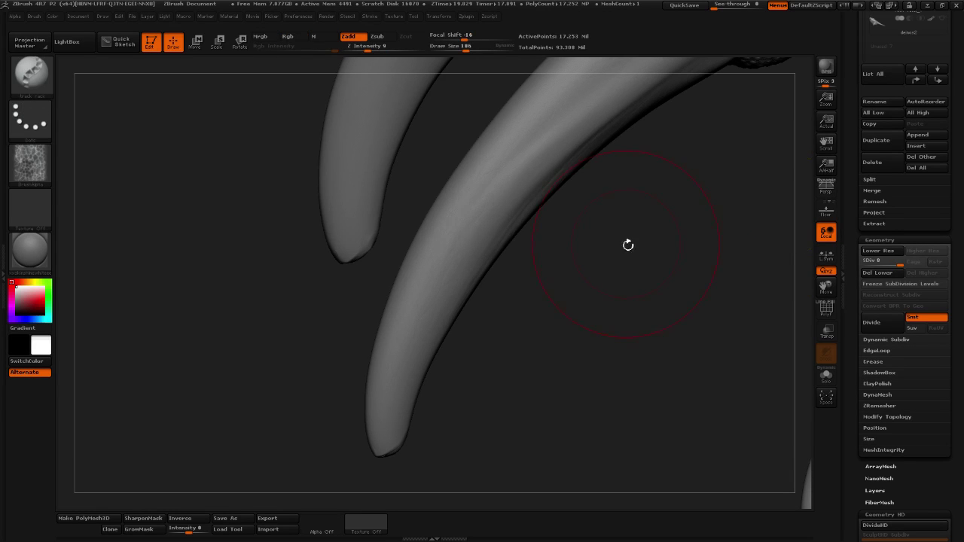
mouse_move(628, 244)
mouse_down()
mouse_move(578, 289)
mouse_move(572, 196)
mouse_move(352, 61)
mouse_up()
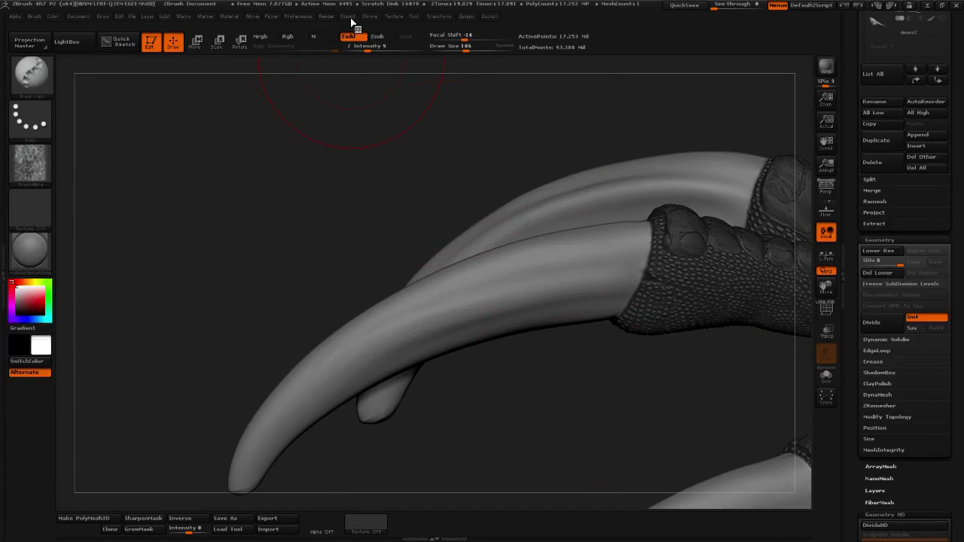
click(369, 16)
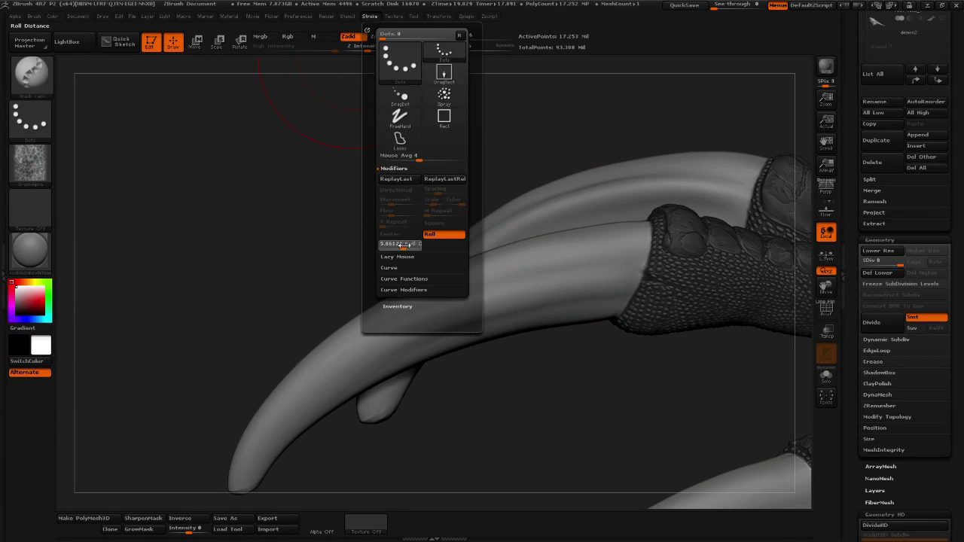
Set the MaskPen brush's stroke type to Dots.
key(ctrl)
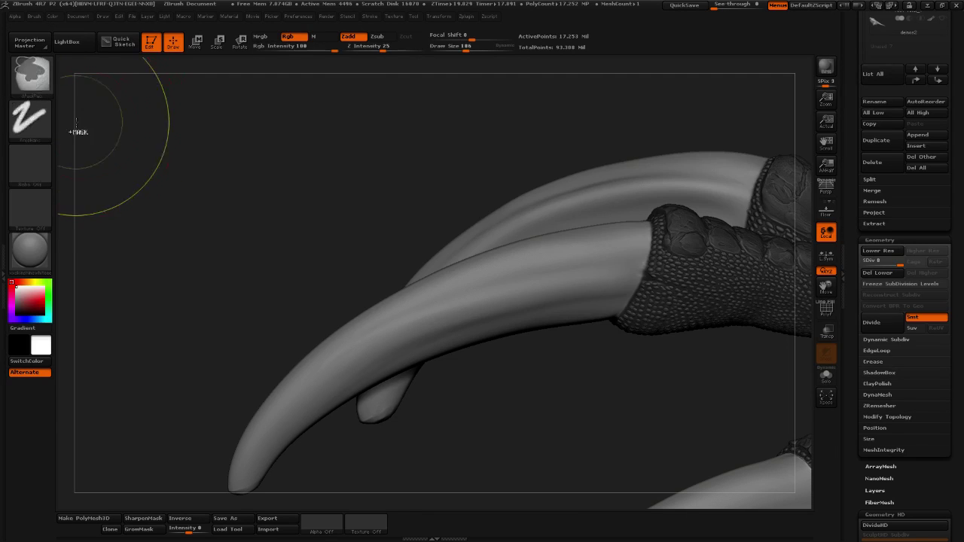
ctrl+click(35, 97)
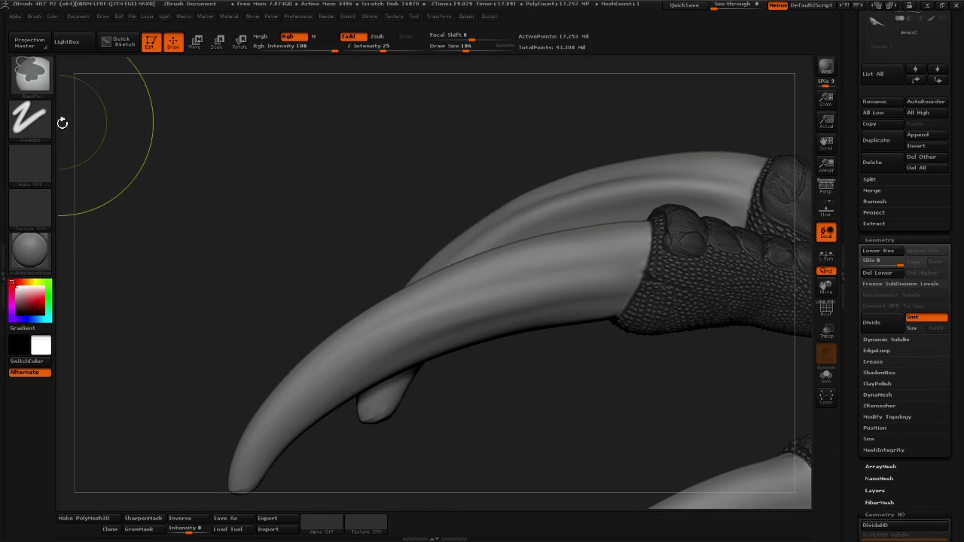
click(44, 114)
click(91, 135)
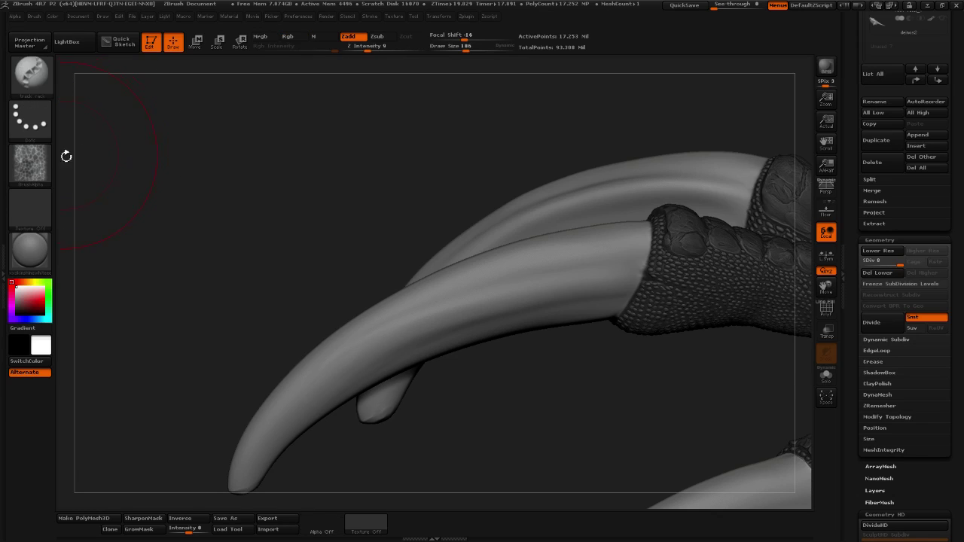
Give the masking brush the inverted seamless2 alpha and enable Roll for its stroke.
click(30, 164)
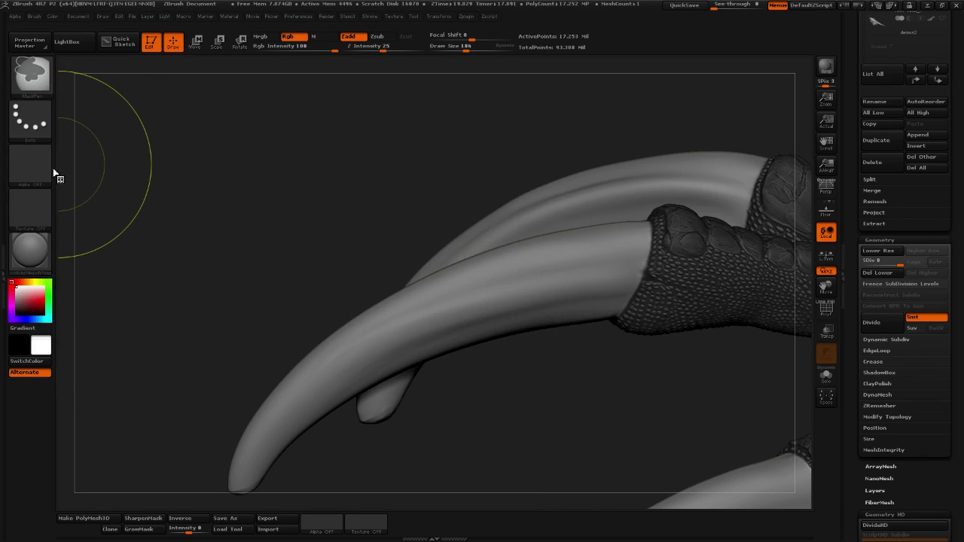
click(54, 173)
click(194, 178)
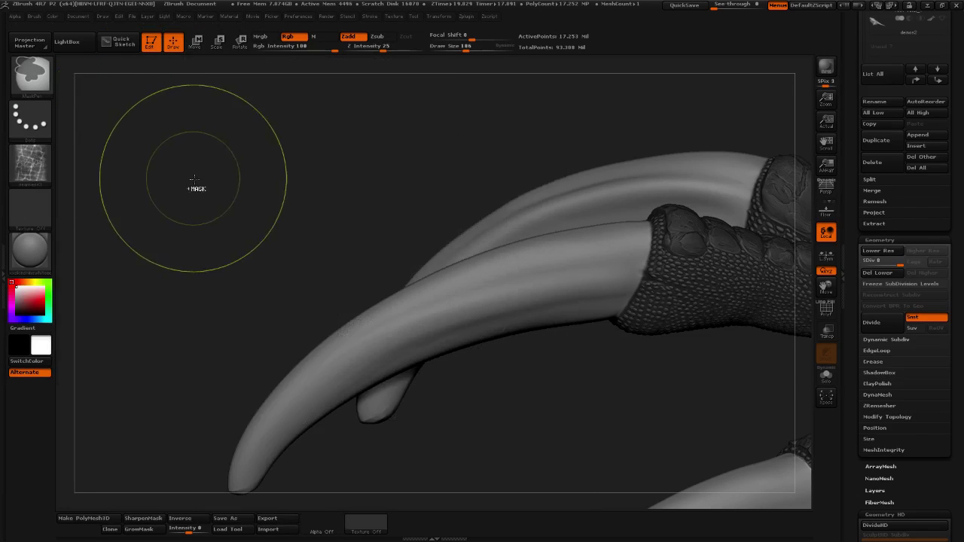
click(46, 169)
click(145, 177)
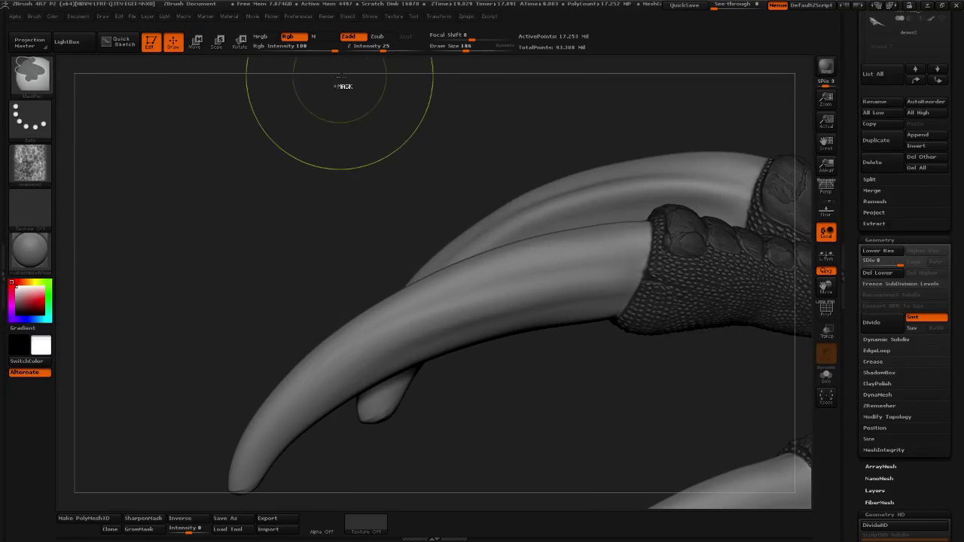
click(371, 17)
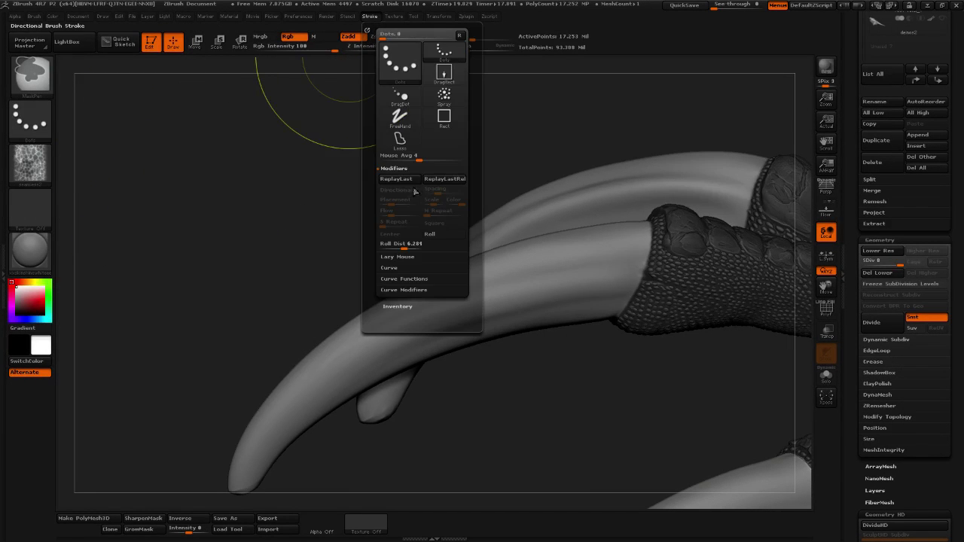
click(443, 234)
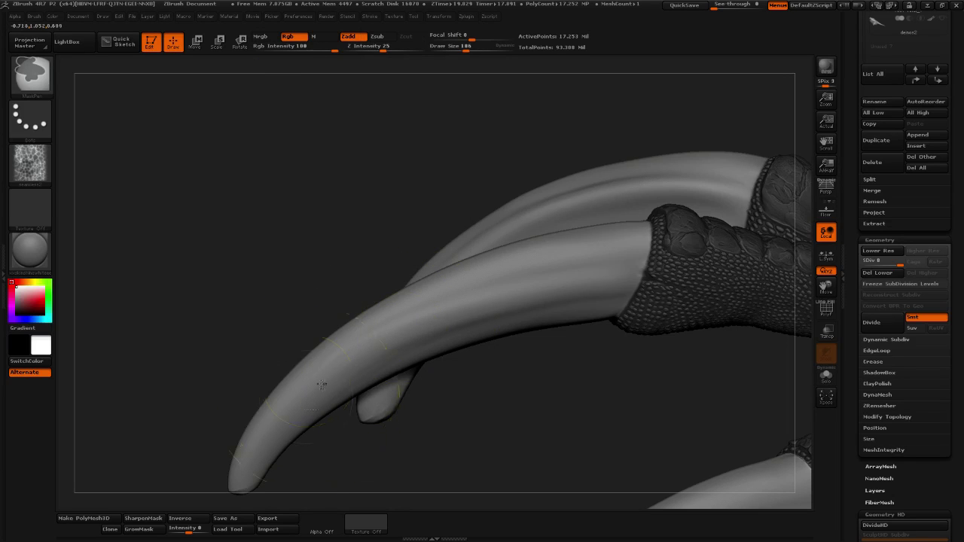
Paint and clear a trial mask along the claw, setting the masking brush to Focal Shift -39 and Draw Size 165.
mouse_move(332, 365)
mouse_down()
mouse_move(448, 309)
mouse_move(639, 257)
mouse_up()
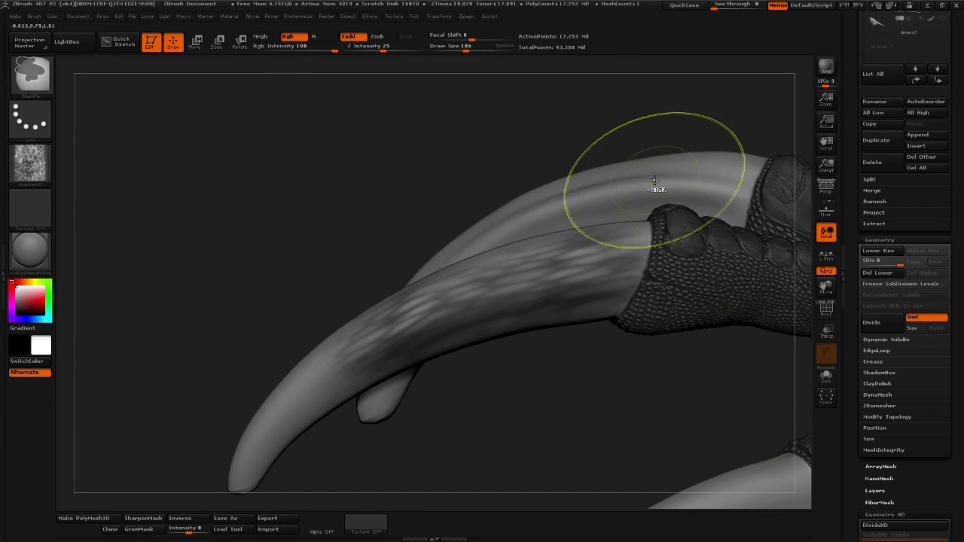
drag(471, 37, 456, 38)
ctrl+click(460, 49)
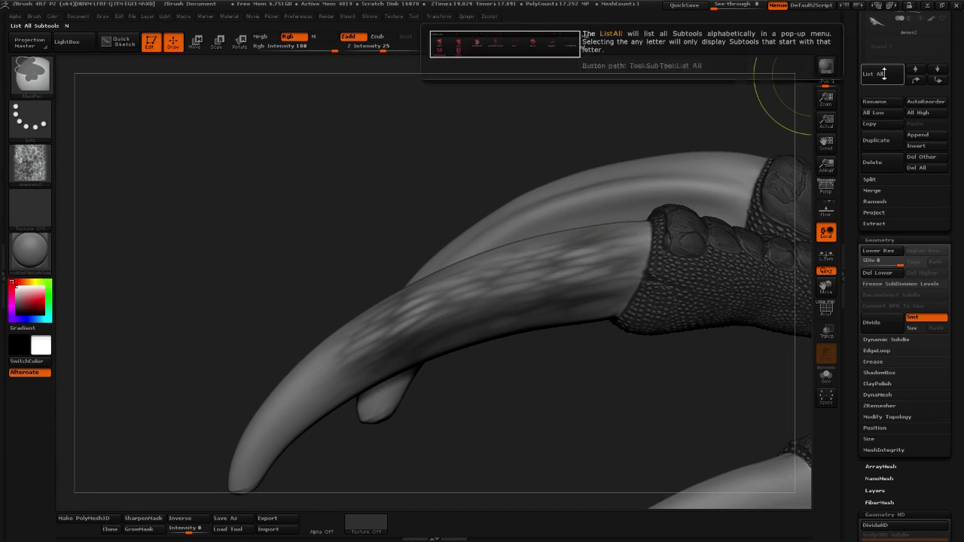
ctrl+drag(420, 213, 396, 243)
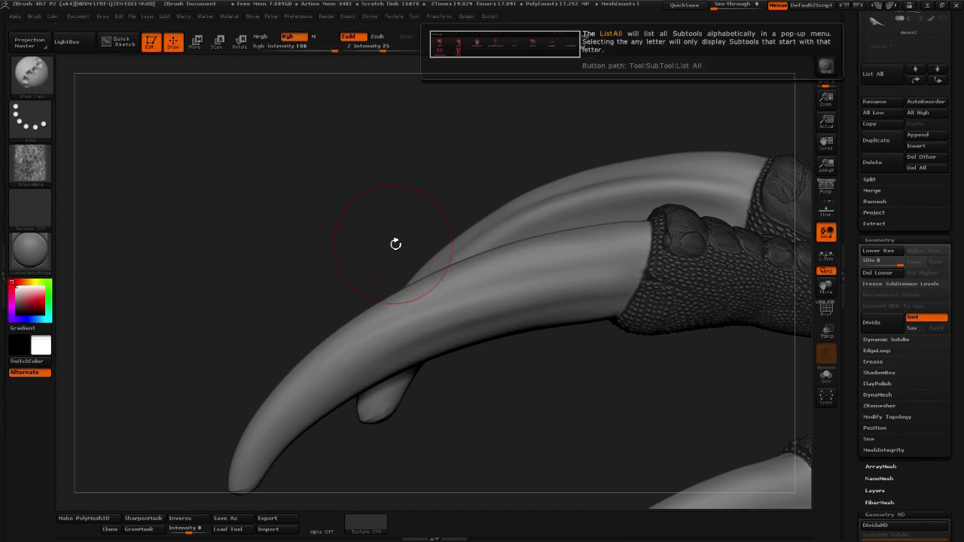
Mask the same claw with rolled seamless2 strokes along its length, covering its different sides from base to tip.
drag(520, 413, 607, 142)
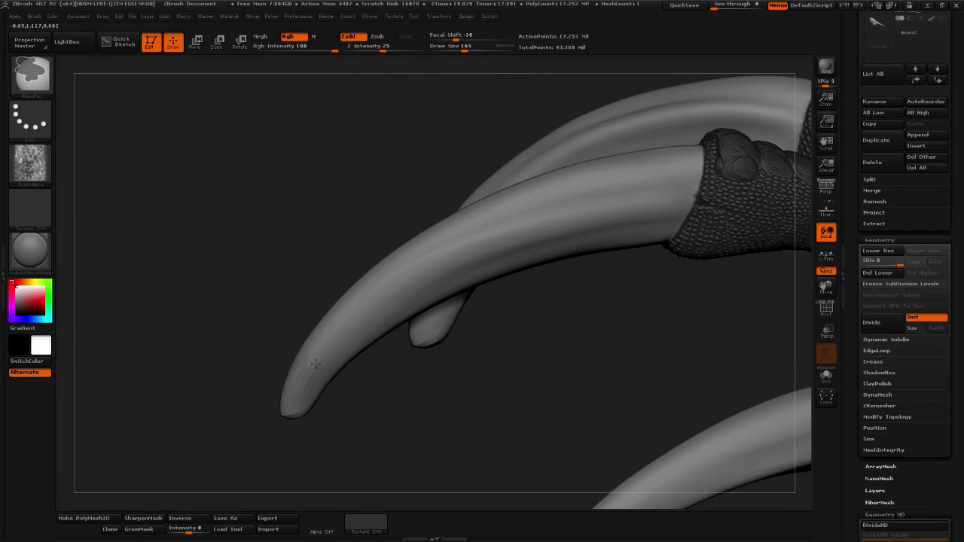
mouse_move(315, 364)
mouse_down()
mouse_move(395, 283)
mouse_move(452, 245)
mouse_move(590, 198)
mouse_move(663, 188)
mouse_up()
drag(656, 252, 641, 368)
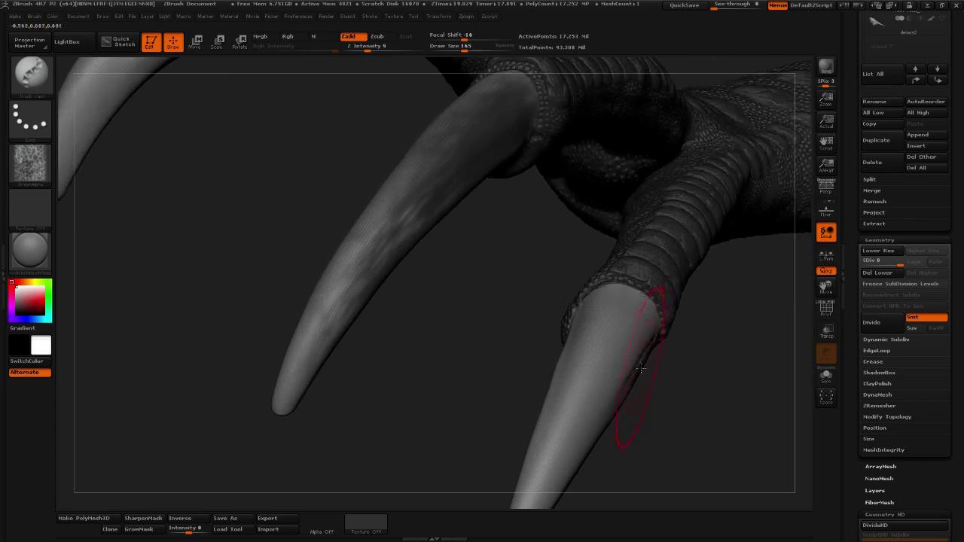
mouse_move(534, 319)
mouse_down()
mouse_move(489, 368)
mouse_move(469, 293)
mouse_move(581, 339)
mouse_move(411, 198)
mouse_up()
mouse_move(355, 107)
ctrl+mouse_down()
mouse_move(381, 138)
mouse_move(412, 213)
mouse_move(442, 326)
mouse_move(440, 456)
ctrl+mouse_up()
mouse_move(567, 407)
mouse_down()
mouse_move(578, 406)
mouse_move(471, 411)
mouse_move(557, 359)
mouse_move(607, 281)
mouse_move(579, 394)
mouse_move(625, 383)
mouse_up()
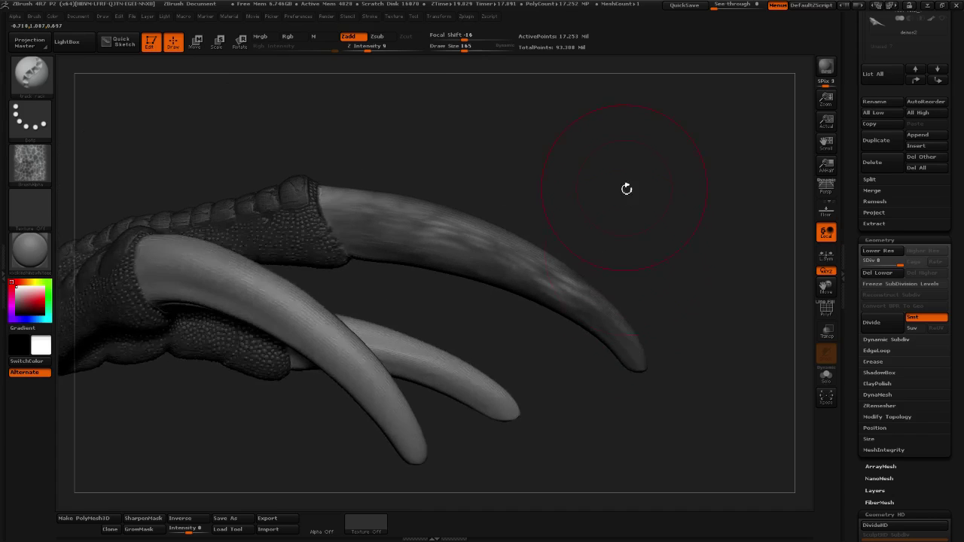
Set the brush's Draw Size to 148 and remove the existing mask from the claw.
alt+drag(626, 187, 591, 196)
click(461, 50)
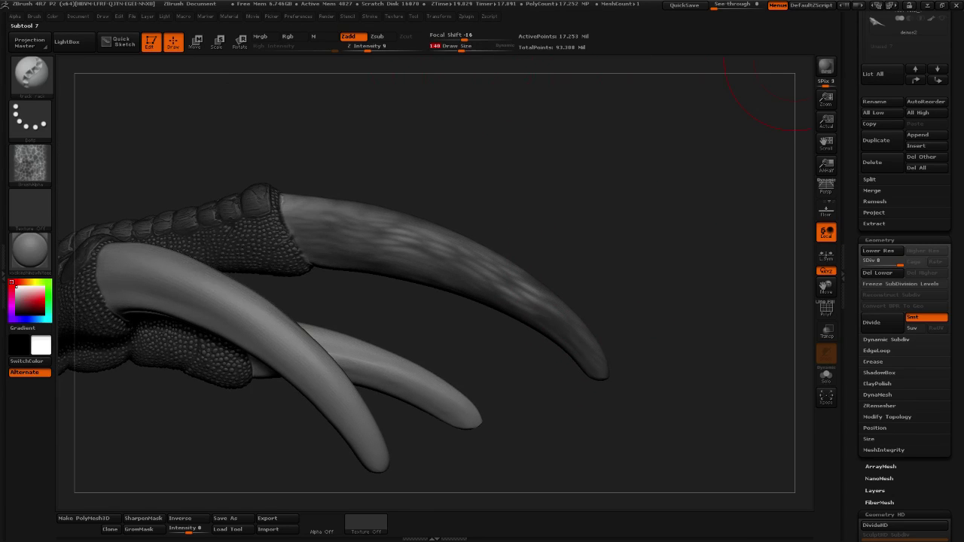
key(ctrl+z)
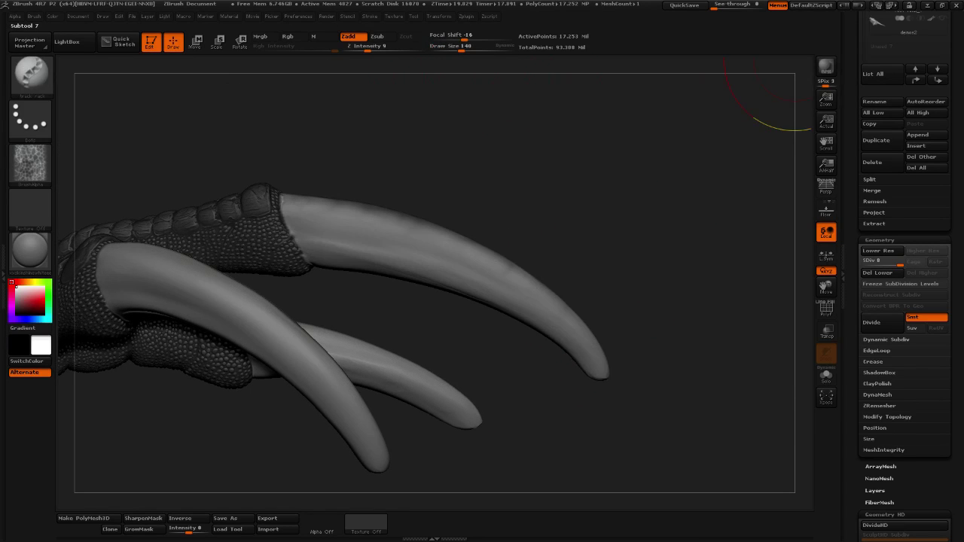
Increase the contrast of the sculpting brush's alpha and set its Intensity to -0.01.
drag(345, 188, 79, 151)
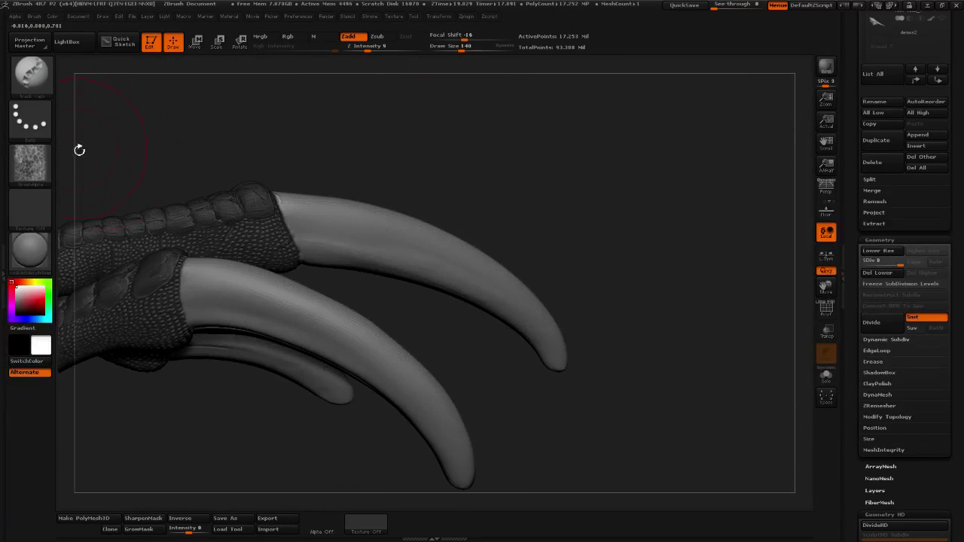
click(15, 18)
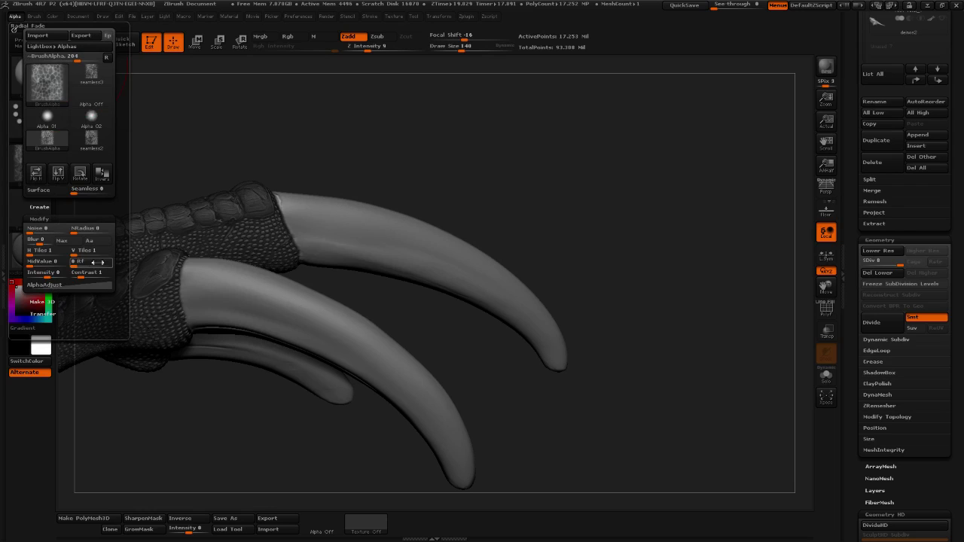
drag(38, 278, 86, 276)
Paint a trial mask along the upper side of the claw and clear it.
mouse_move(246, 319)
mouse_down()
mouse_move(379, 359)
mouse_move(512, 431)
mouse_move(570, 348)
mouse_move(527, 295)
mouse_up()
drag(584, 287, 680, 290)
key(ctrl)
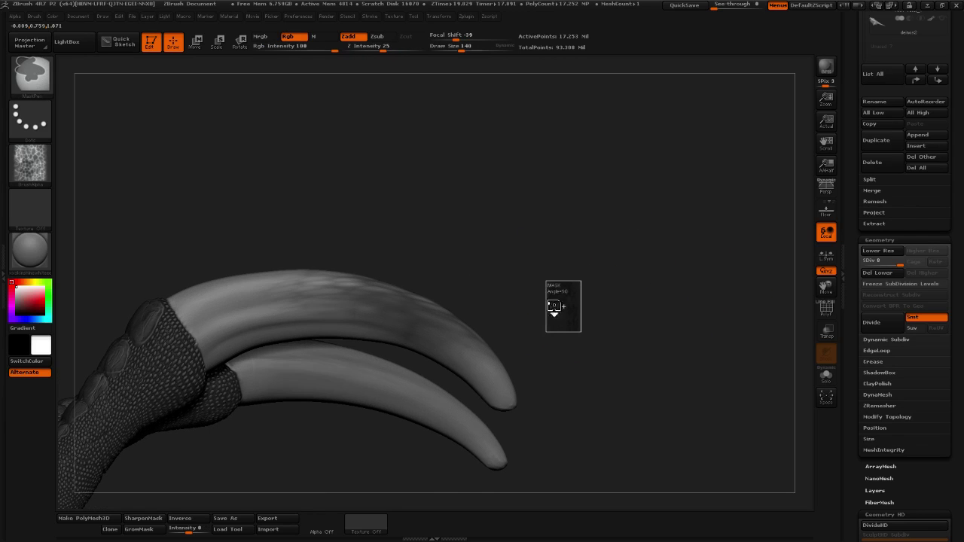
ctrl+drag(405, 249, 452, 256)
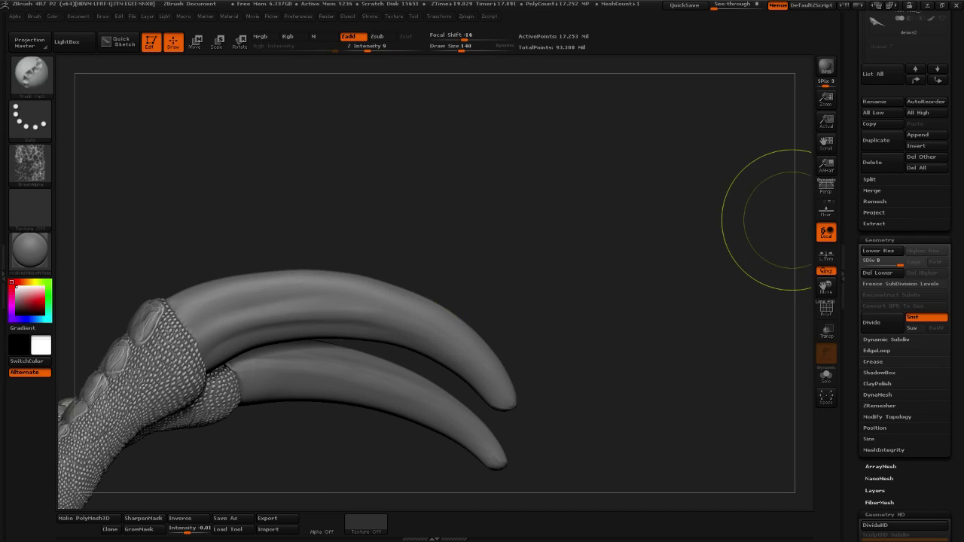
key(ctrl+z)
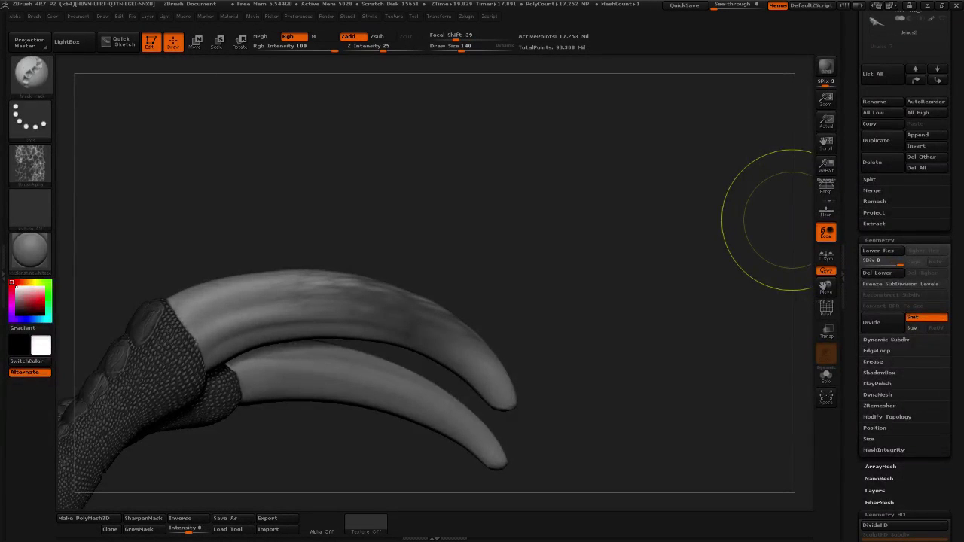
ctrl+drag(766, 220, 768, 222)
key(ctrl)
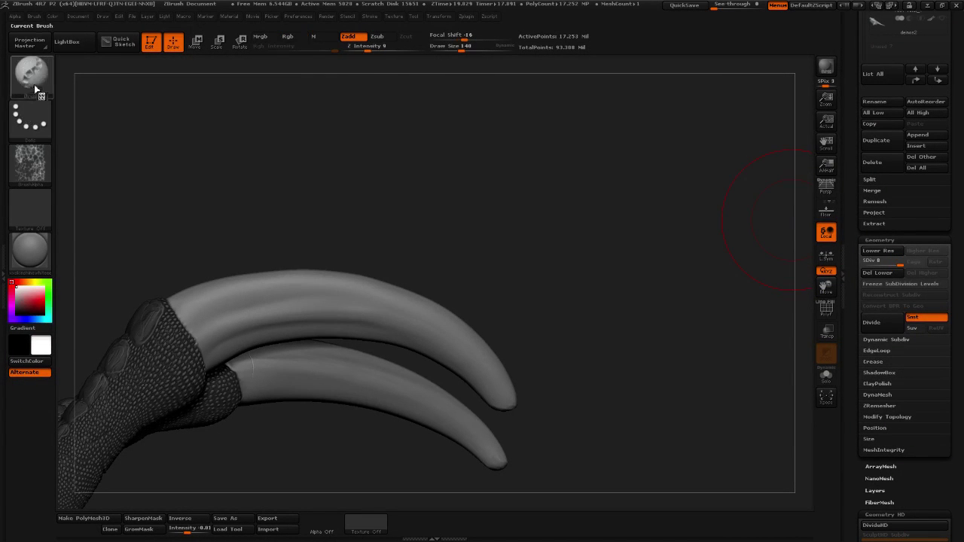
Set the masking brush alpha's Contrast to about 1.21 and Intensity to about -0.13, and try a mask stroke along the claw.
key(ctrl)
click(16, 16)
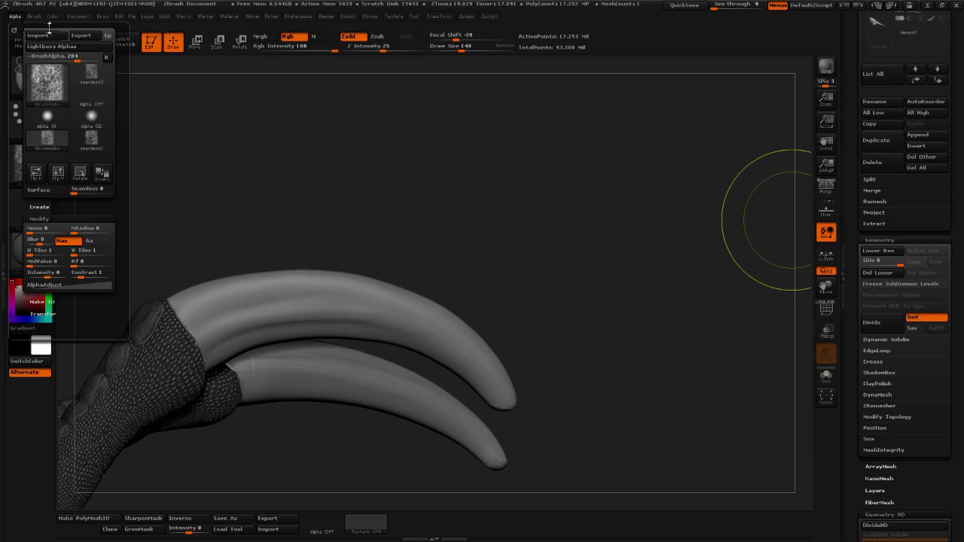
drag(45, 272, 82, 276)
drag(44, 275, 44, 276)
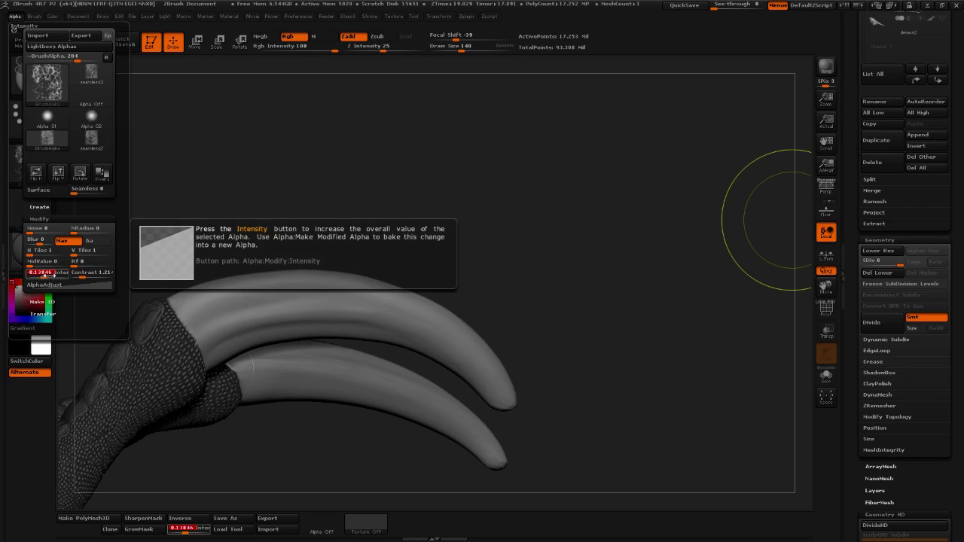
ctrl+drag(193, 331, 197, 328)
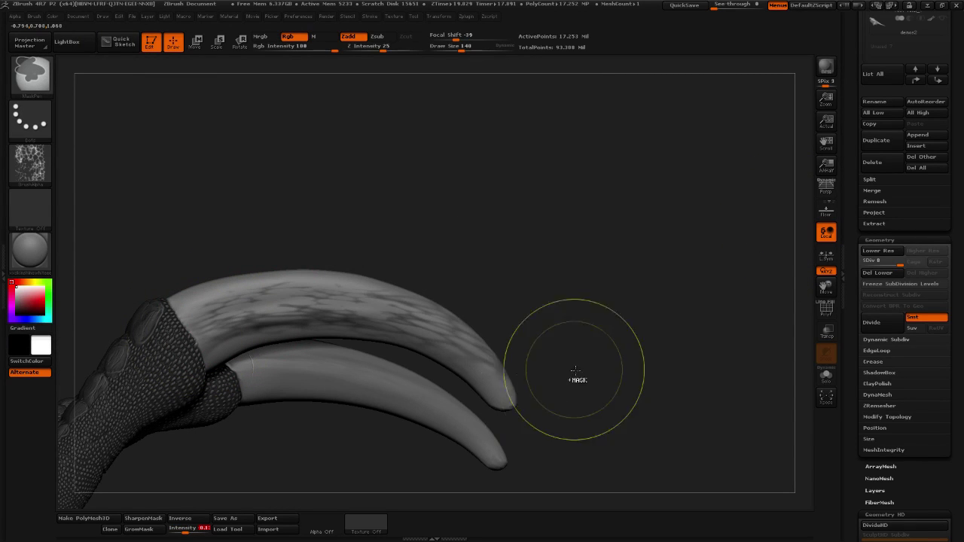
Try a rolled mask stroke along the claw's side from base to tip, and undo it.
drag(575, 381, 433, 354)
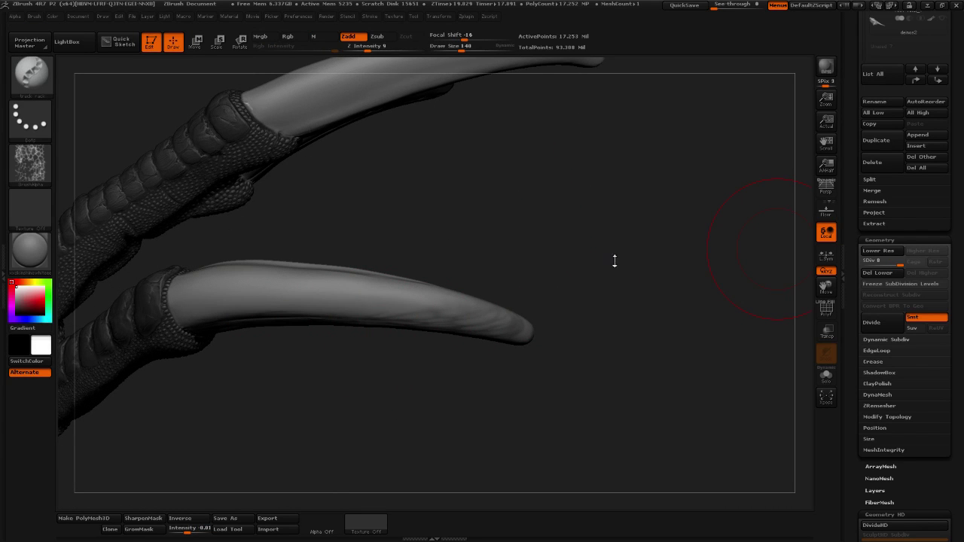
mouse_move(587, 329)
mouse_down()
mouse_move(581, 230)
mouse_move(497, 241)
mouse_up()
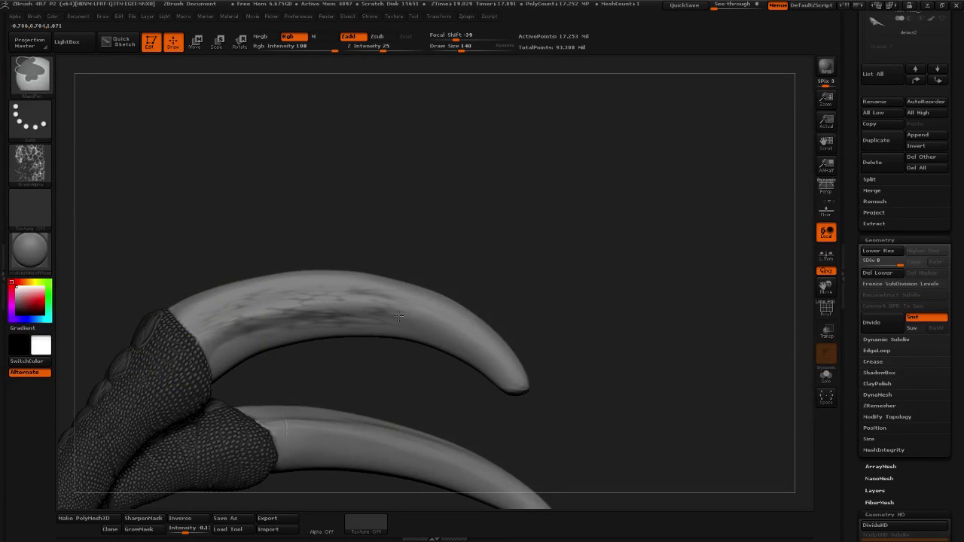
ctrl+drag(501, 346, 528, 366)
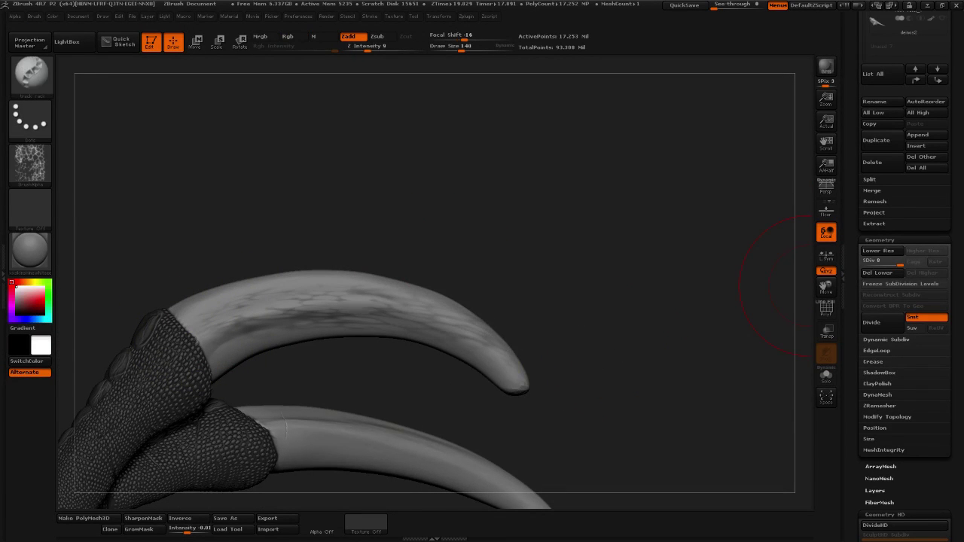
key(ctrl+z)
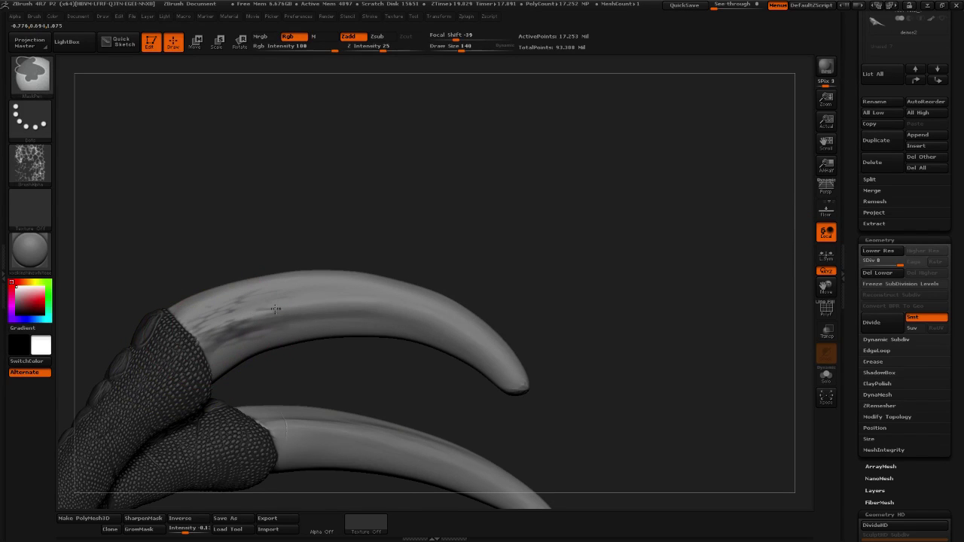
Mask the first claw's outer side, top and far side with rolled alpha strokes running from base to tip.
mouse_move(329, 305)
ctrl+mouse_down()
mouse_move(384, 305)
mouse_move(459, 326)
mouse_move(571, 390)
ctrl+mouse_up()
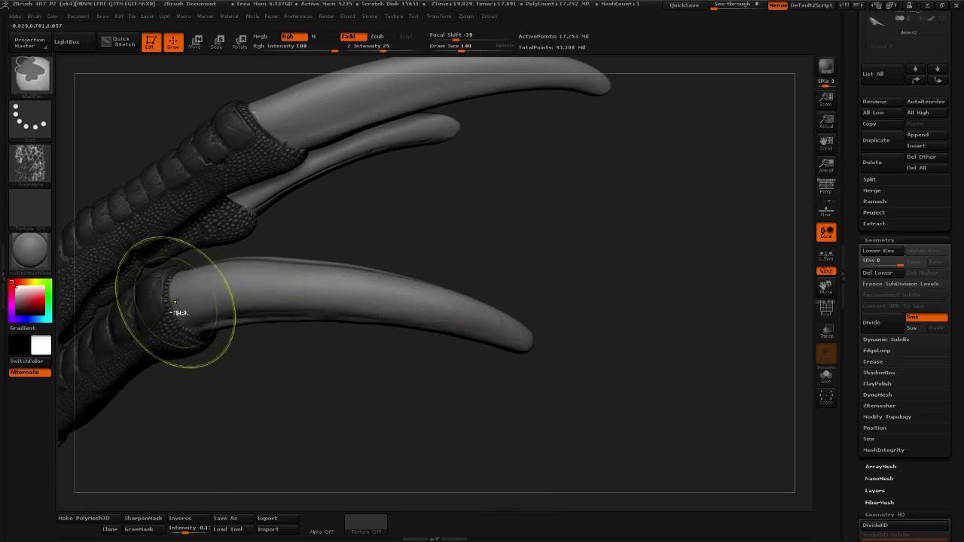
mouse_move(177, 317)
ctrl+mouse_down()
mouse_move(279, 305)
mouse_move(479, 314)
mouse_move(519, 334)
ctrl+mouse_up()
drag(628, 301, 557, 359)
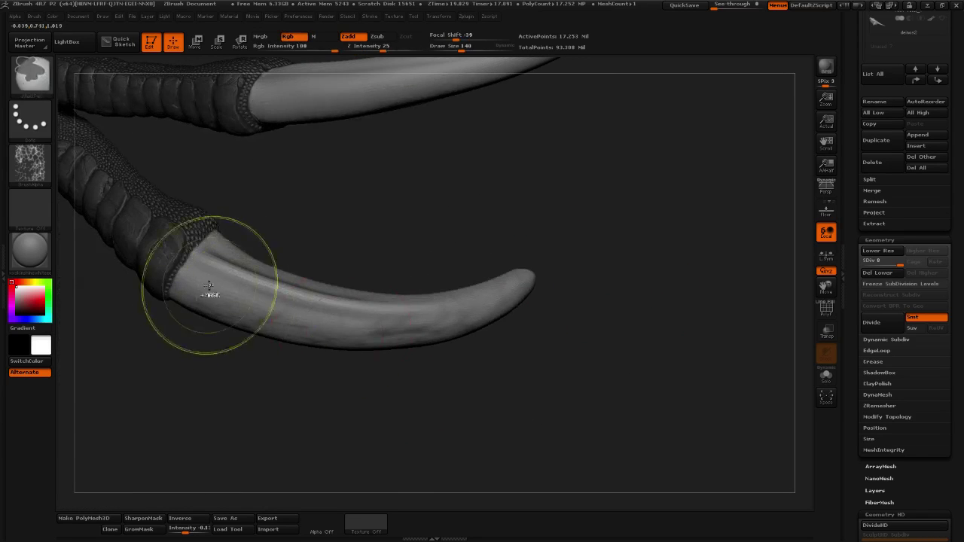
mouse_move(201, 276)
ctrl+mouse_down()
mouse_move(368, 316)
mouse_move(487, 301)
mouse_move(527, 277)
mouse_move(193, 286)
mouse_move(407, 313)
ctrl+mouse_up()
shift+drag(577, 370, 378, 381)
Continue the first claw's mask over its inner side, from tip to base.
mouse_move(603, 332)
mouse_down()
mouse_move(588, 280)
mouse_move(550, 308)
mouse_move(291, 366)
mouse_move(323, 322)
mouse_move(344, 252)
mouse_move(215, 366)
mouse_up()
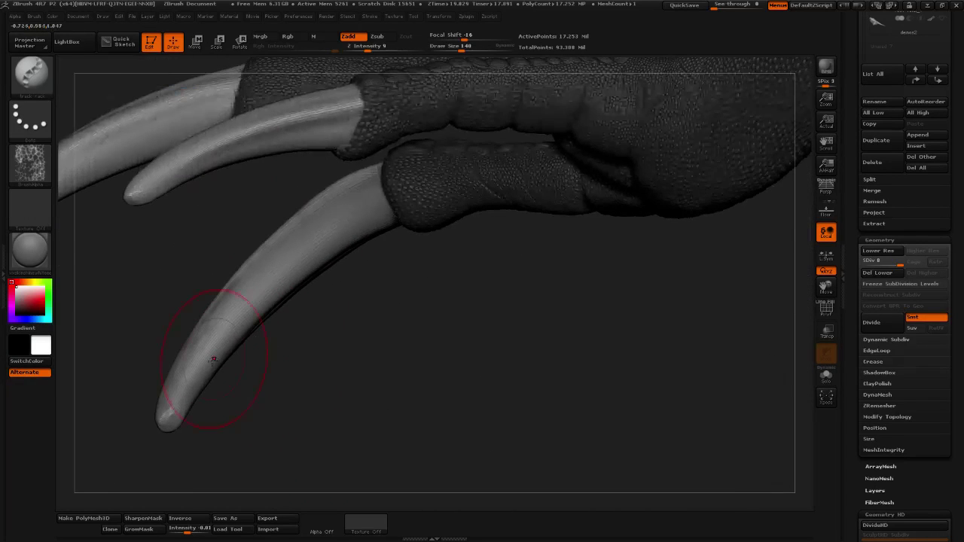
mouse_move(237, 310)
mouse_down()
mouse_move(294, 244)
mouse_move(350, 213)
mouse_up()
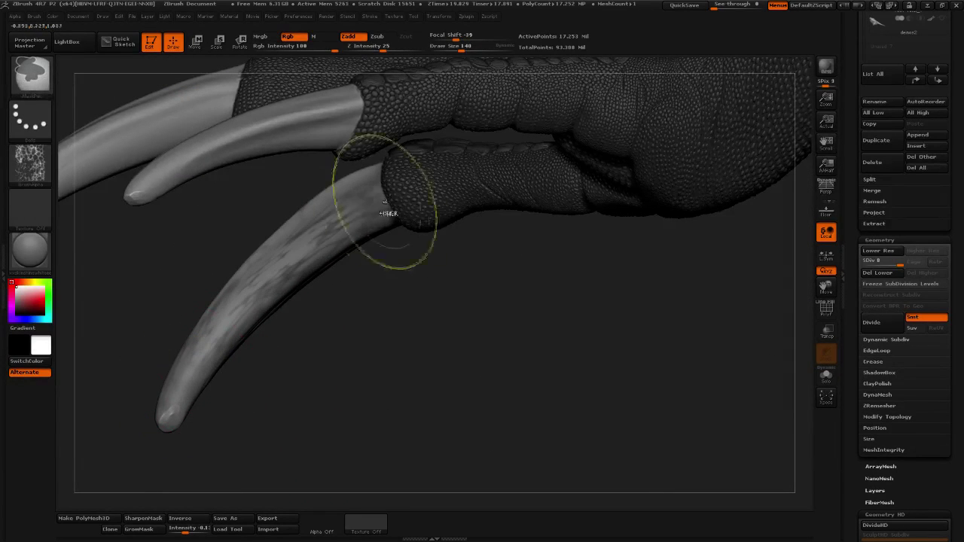
mouse_move(309, 303)
mouse_down()
mouse_move(407, 353)
mouse_move(436, 307)
mouse_up()
drag(321, 327, 338, 342)
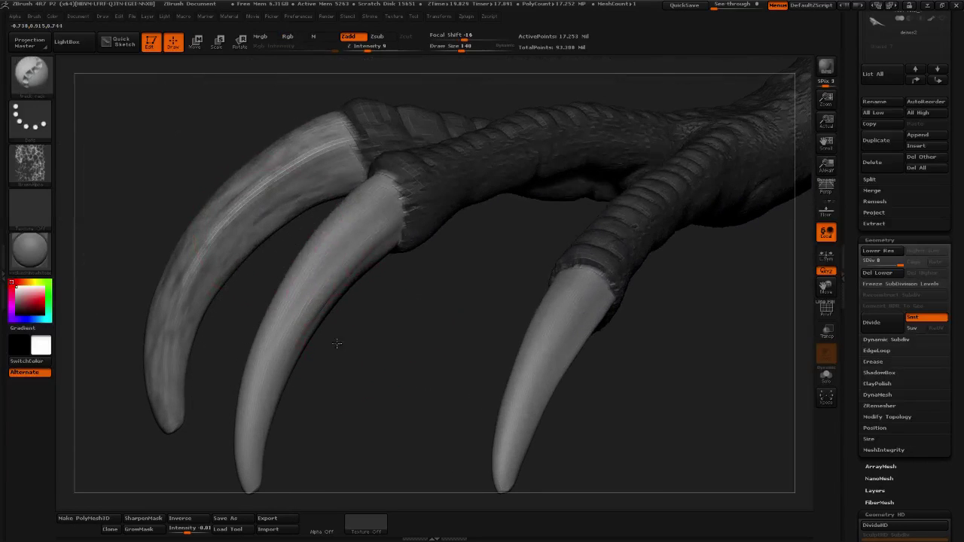
ctrl+click(210, 289)
Mask the top and adjacent side of the neighbouring claw with rolled alpha strokes from tip to base.
mouse_move(332, 244)
mouse_down()
mouse_move(334, 387)
mouse_move(354, 370)
mouse_move(366, 409)
mouse_move(243, 433)
mouse_up()
key(ctrl)
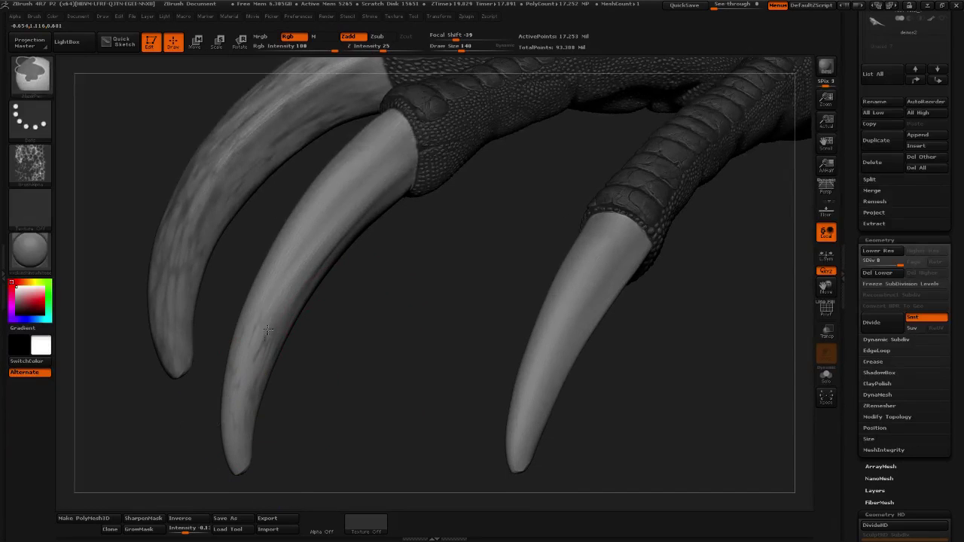
ctrl+drag(268, 329, 383, 158)
drag(400, 325, 315, 381)
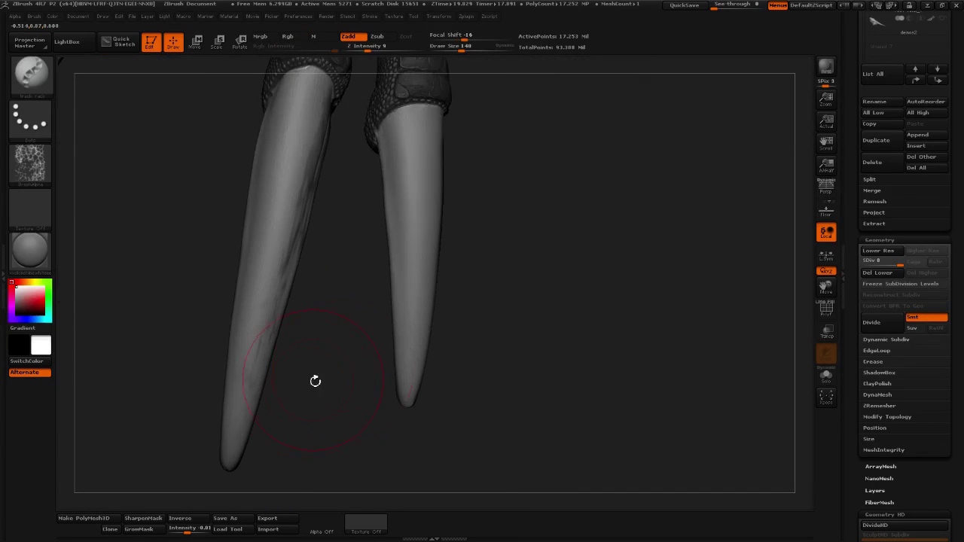
ctrl+drag(237, 451, 305, 79)
Mask the second claw's outer side from base to tip, undoing and repainting the stroke until its pattern suits.
mouse_move(555, 243)
mouse_down()
mouse_move(491, 243)
mouse_move(530, 356)
mouse_move(385, 362)
mouse_move(603, 301)
mouse_move(542, 287)
mouse_up()
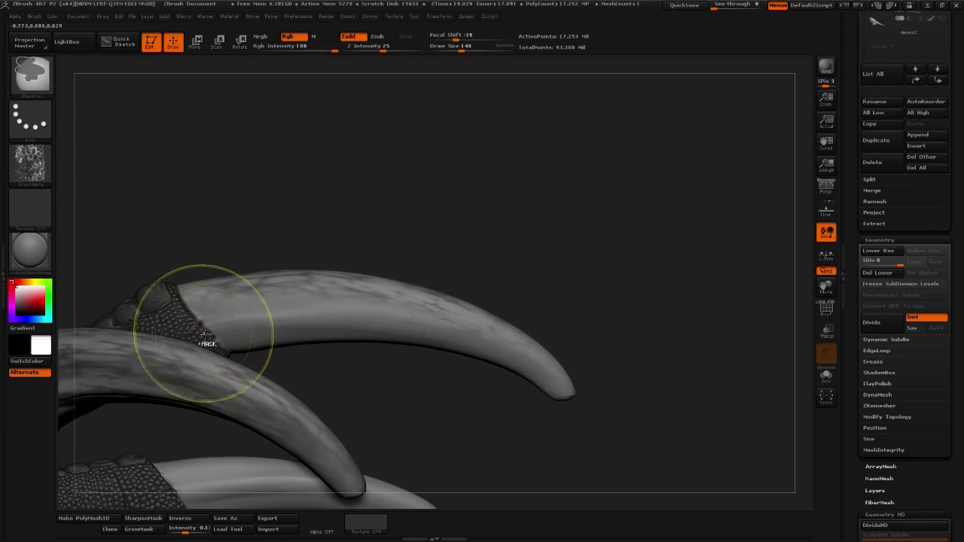
mouse_move(203, 334)
ctrl+mouse_down()
mouse_move(421, 320)
mouse_move(572, 380)
ctrl+mouse_up()
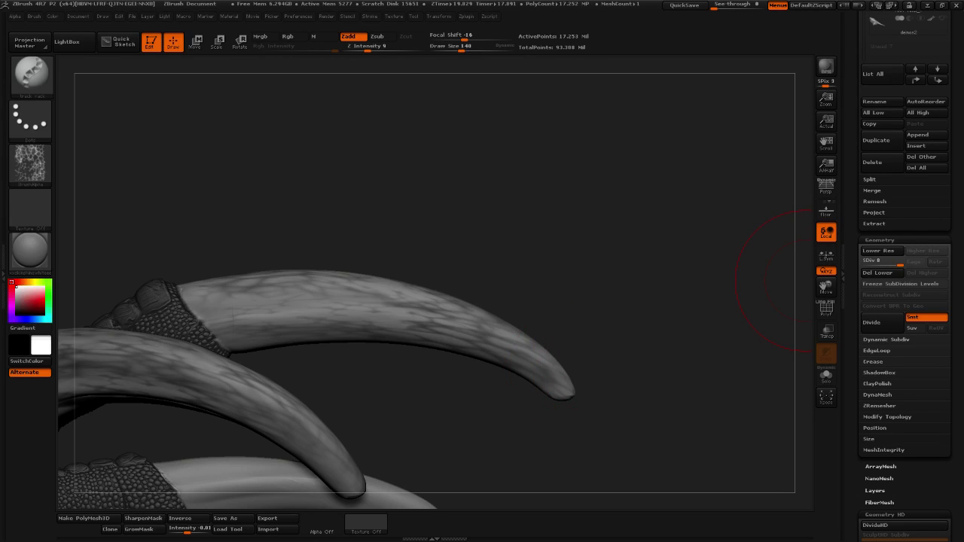
key(ctrl+z)
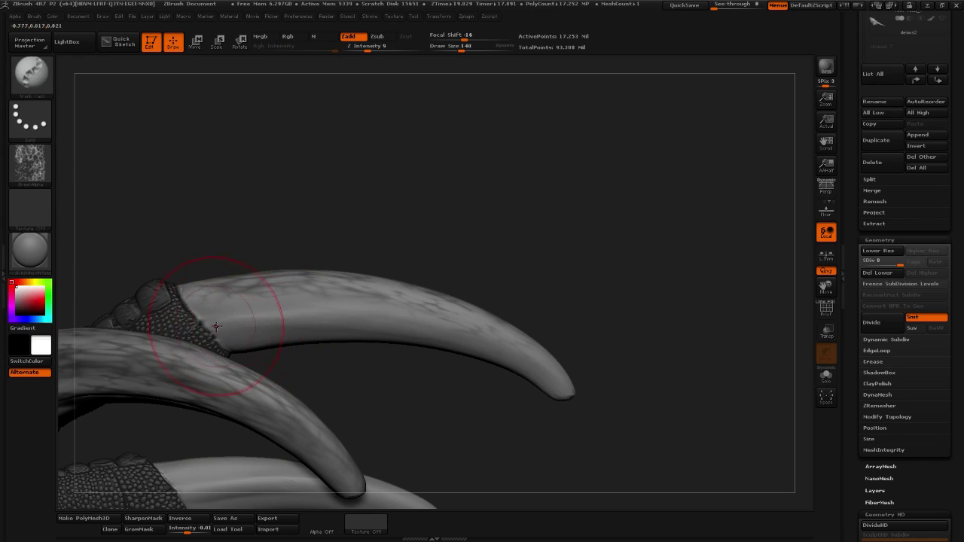
key(ctrl)
mouse_move(292, 323)
ctrl+mouse_down()
mouse_move(406, 321)
mouse_move(544, 355)
mouse_move(602, 386)
ctrl+mouse_up()
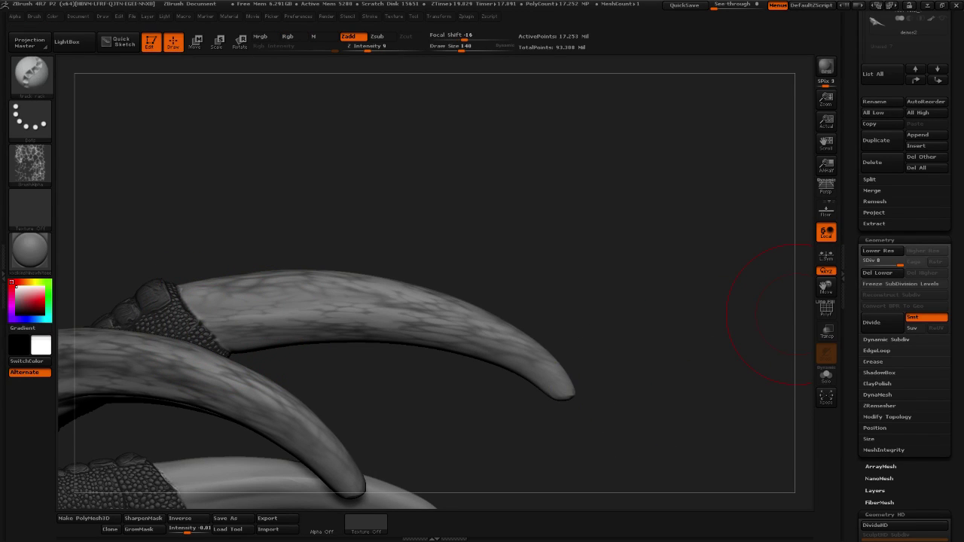
key(ctrl+z)
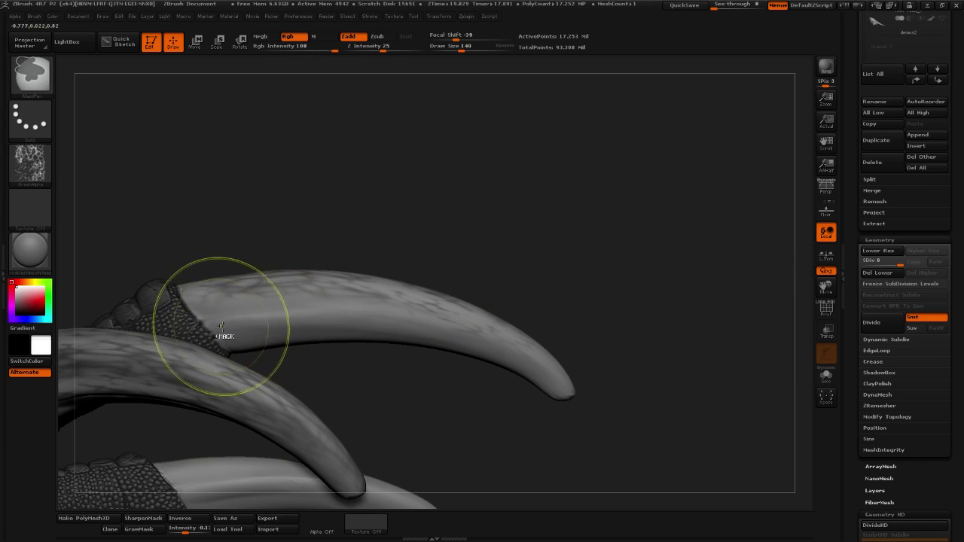
ctrl+drag(221, 326, 267, 320)
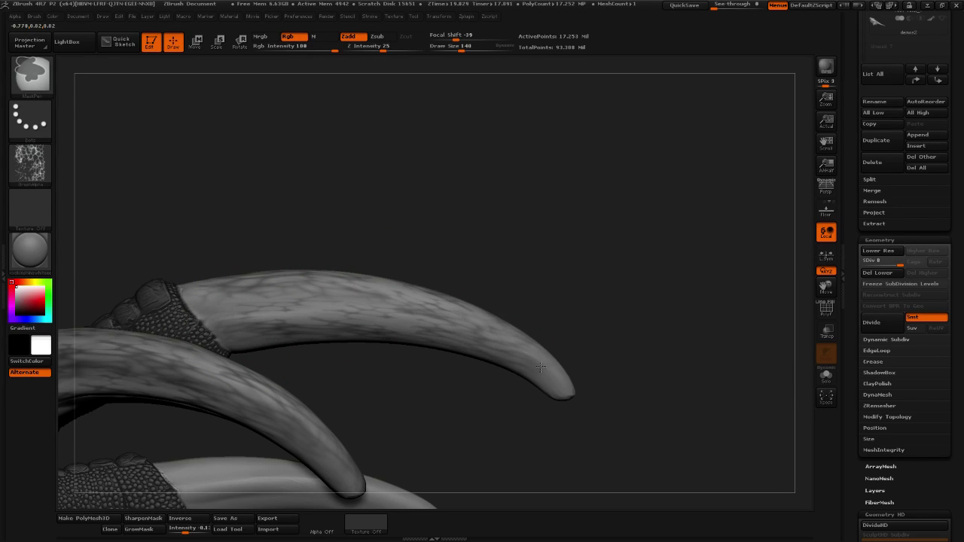
Mask the second claw's inner side and underside, and fill in the mask on the first claw's underside.
mouse_move(649, 387)
mouse_down()
mouse_move(610, 406)
mouse_move(524, 405)
mouse_move(542, 426)
mouse_move(384, 460)
mouse_move(461, 349)
mouse_up()
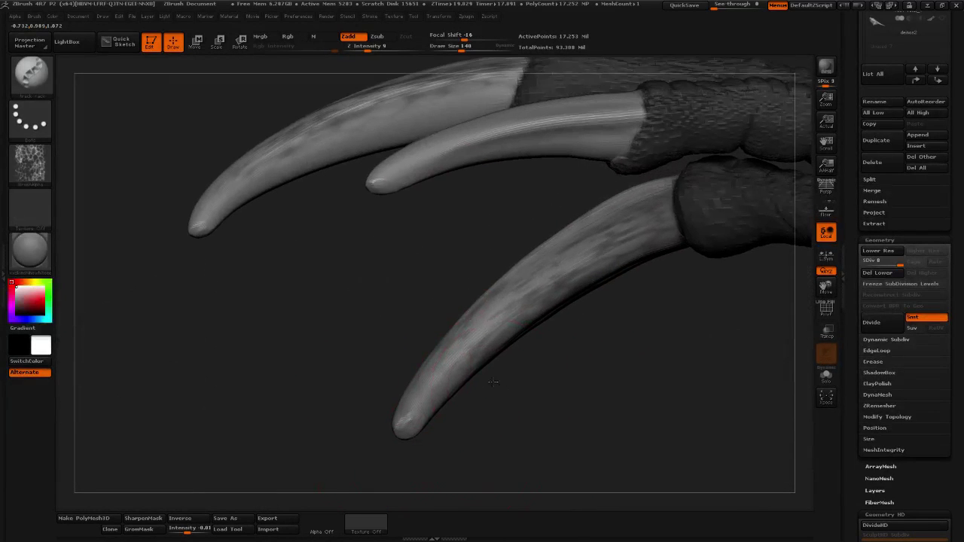
key(ctrl)
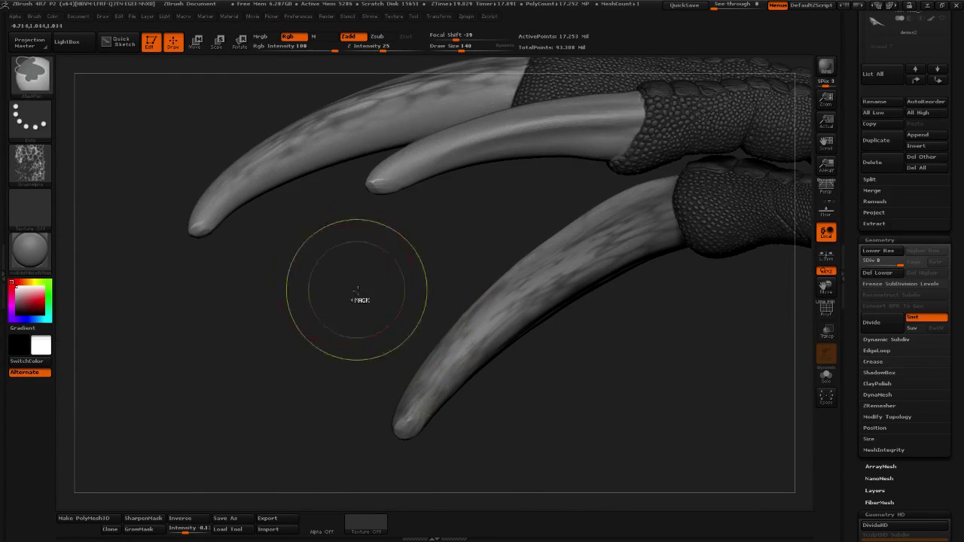
mouse_move(343, 148)
ctrl+mouse_down()
mouse_move(429, 118)
mouse_move(482, 120)
ctrl+mouse_up()
drag(374, 284, 278, 271)
ctrl+drag(229, 233, 293, 228)
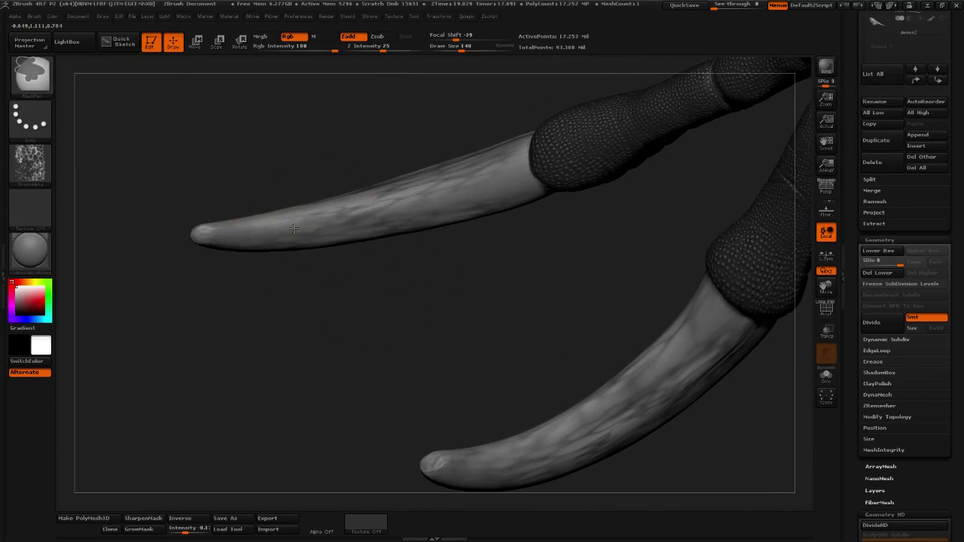
ctrl+drag(452, 193, 525, 172)
alt+drag(566, 301, 471, 251)
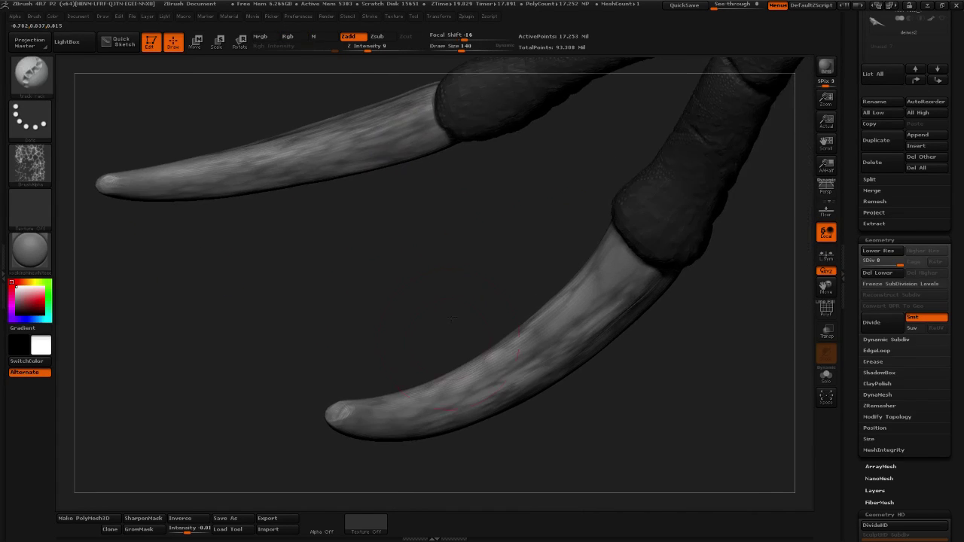
ctrl+drag(441, 397, 495, 374)
Mask the base and side of the third, still smooth claw with rolled alpha strokes.
mouse_move(517, 265)
mouse_down()
mouse_move(350, 309)
mouse_move(401, 256)
mouse_move(397, 239)
mouse_up()
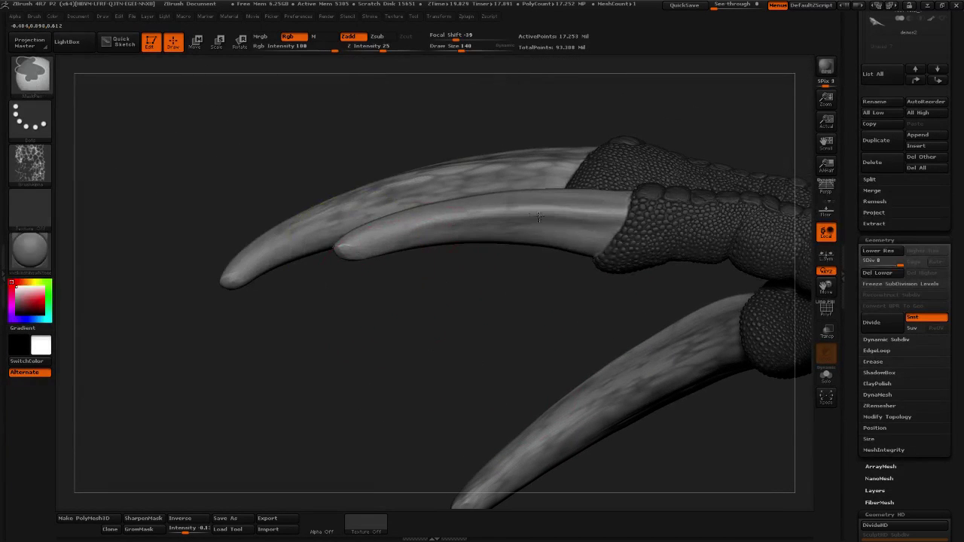
ctrl+drag(538, 217, 608, 219)
mouse_move(546, 275)
mouse_down()
mouse_move(486, 366)
mouse_move(444, 339)
mouse_up()
ctrl+drag(348, 250, 413, 237)
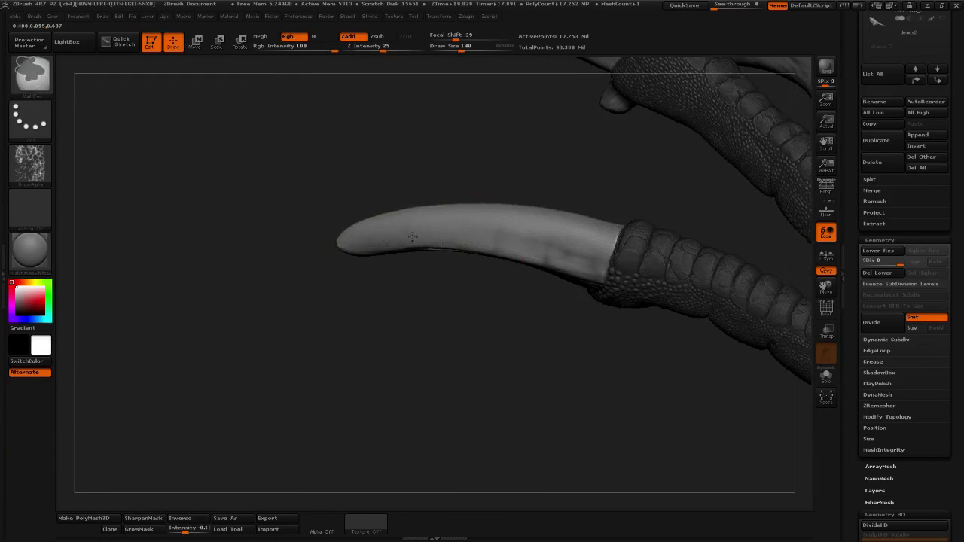
drag(493, 327, 520, 276)
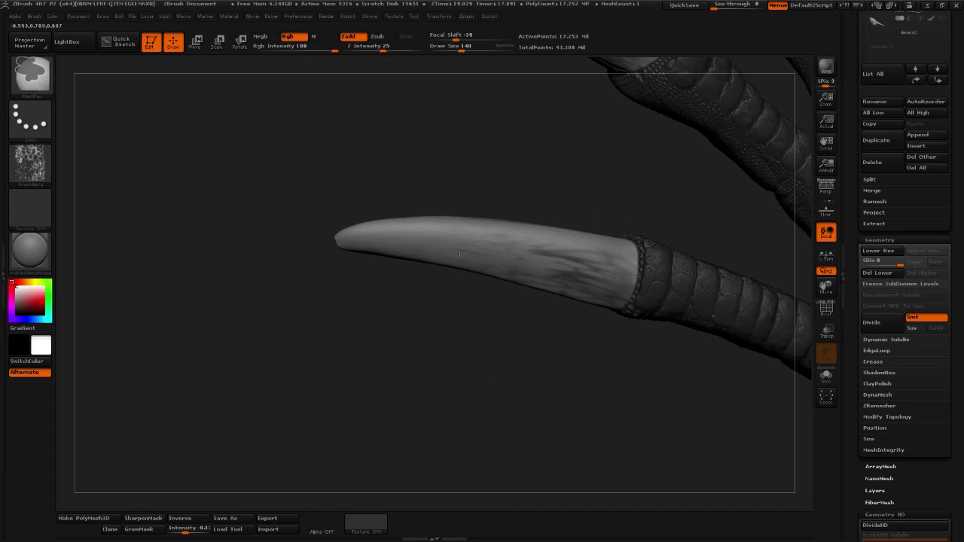
drag(373, 290, 409, 345)
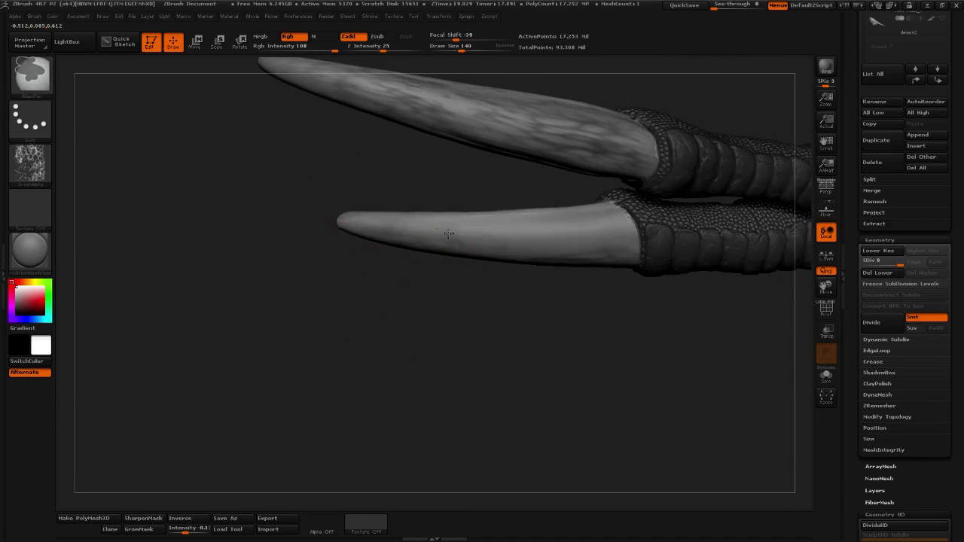
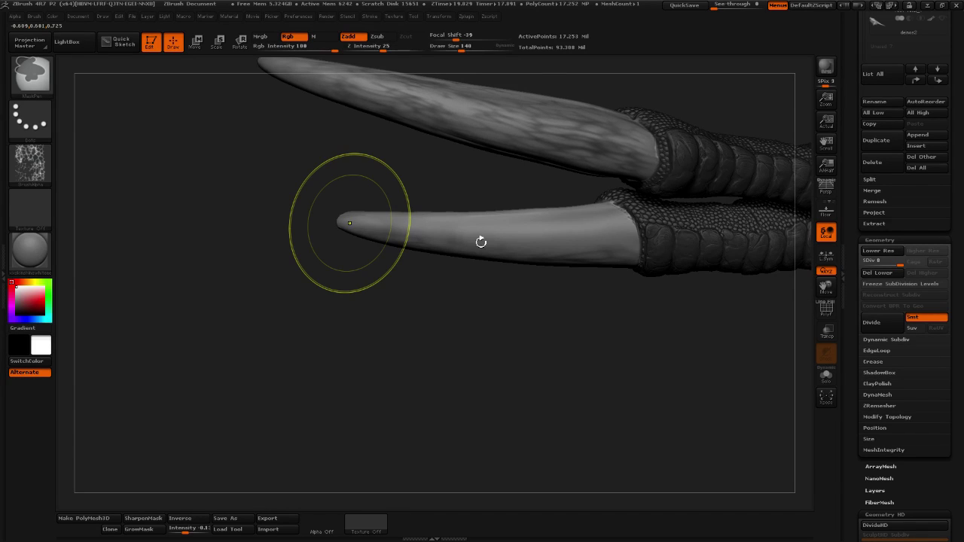
Mask the third claw's upper face with a rolled alpha stroke running from tip to base.
key(b)
key(t)
key(d)
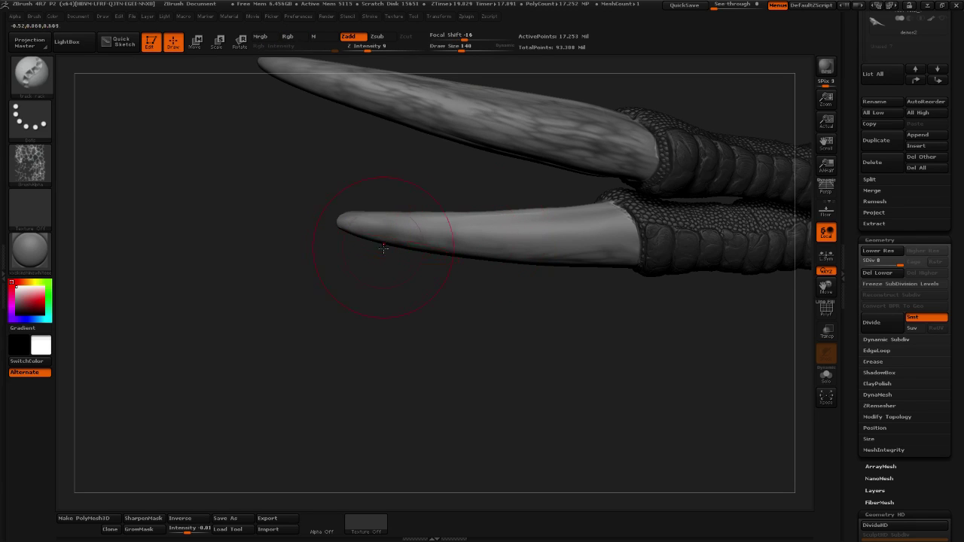
ctrl+drag(350, 227, 389, 230)
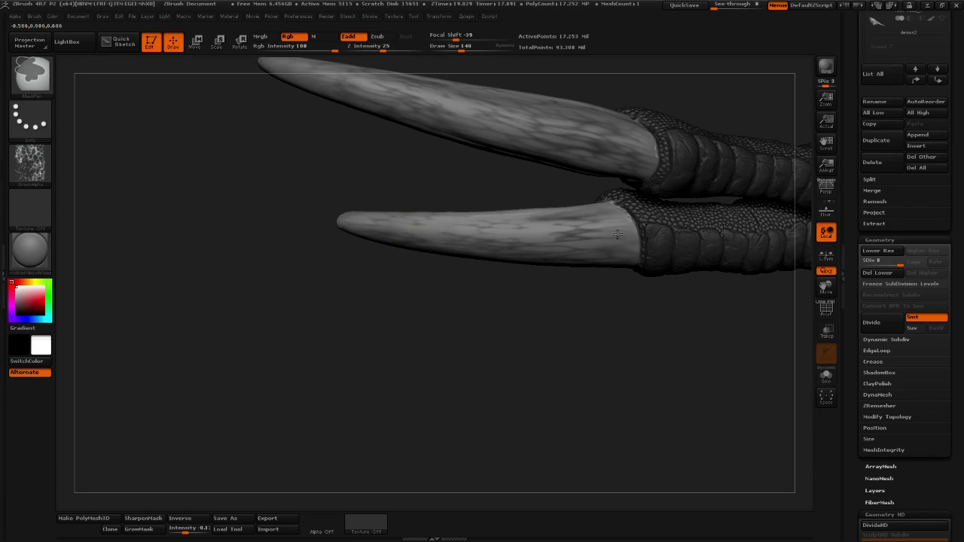
Mask the third claw's inner side and the unmasked strip left towards its base.
mouse_move(560, 314)
mouse_down()
mouse_move(518, 215)
mouse_move(409, 230)
mouse_up()
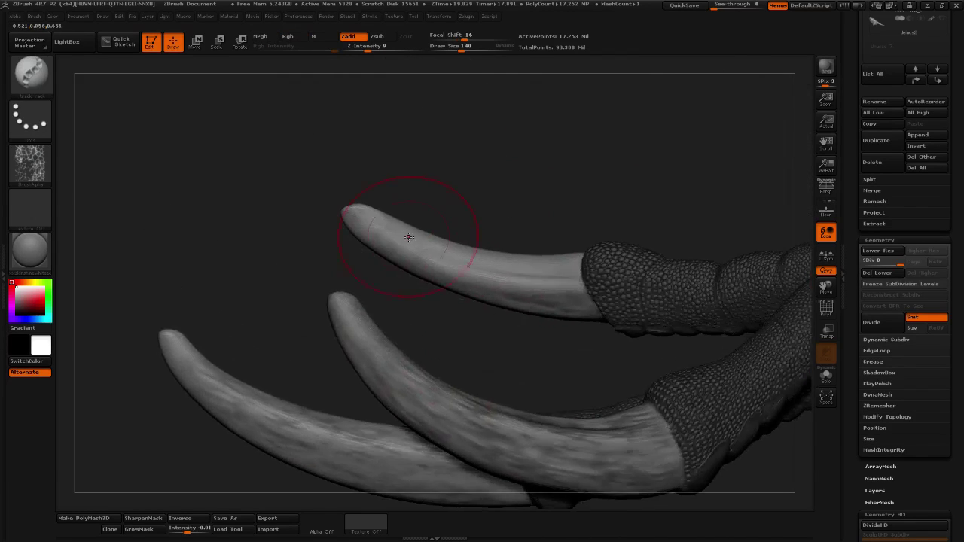
key(shift)
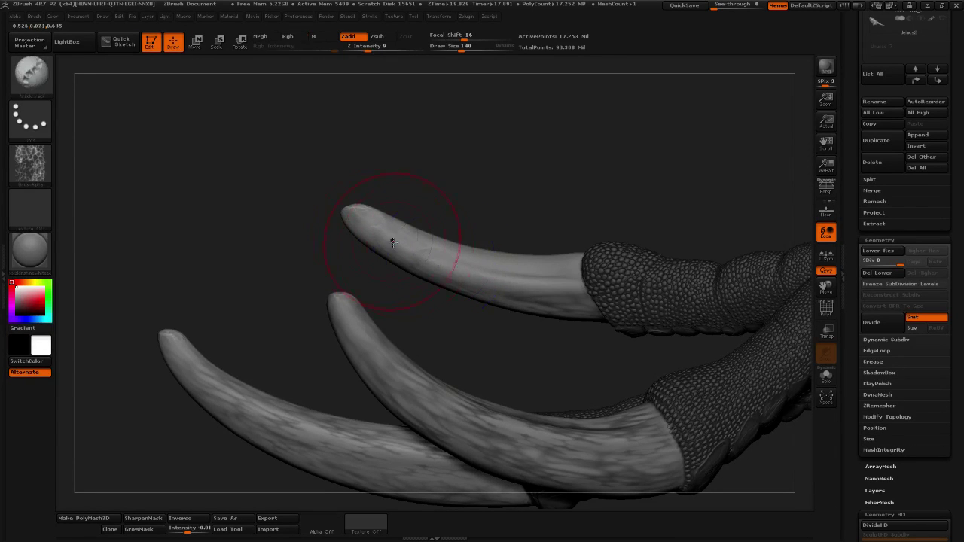
key(ctrl)
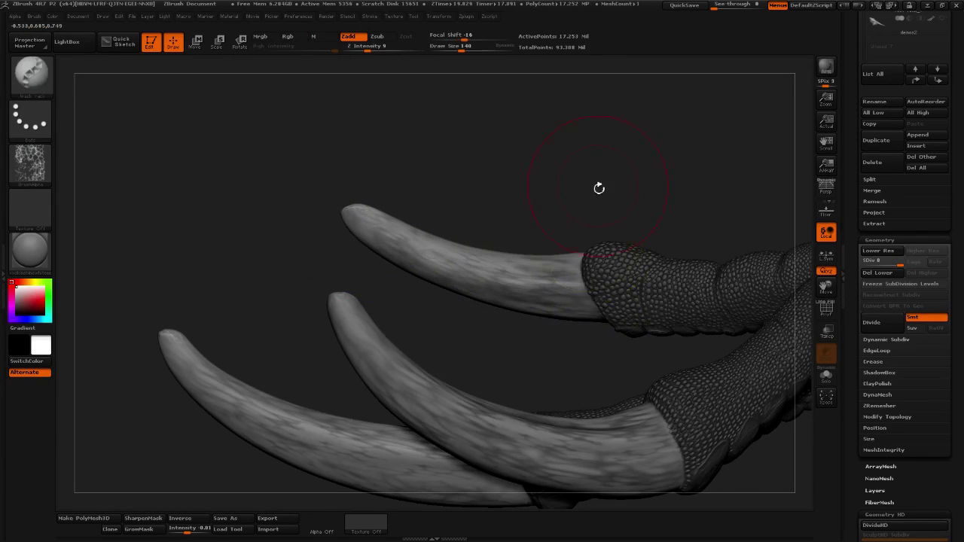
drag(598, 189, 393, 263)
ctrl+drag(481, 332, 544, 373)
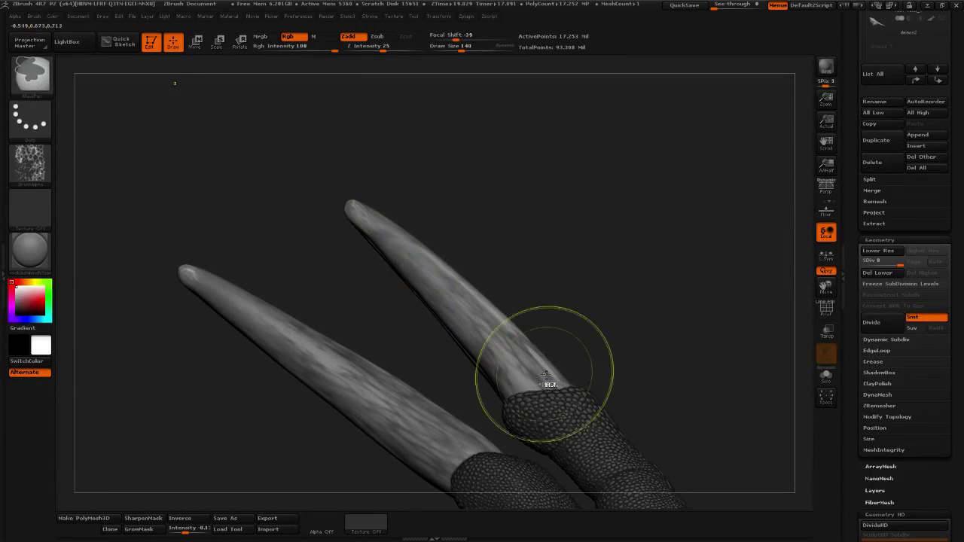
Touch up thin mask areas on the neighbouring claws with further rolled alpha strokes.
alt+drag(588, 311, 759, 192)
ctrl+drag(402, 182, 392, 172)
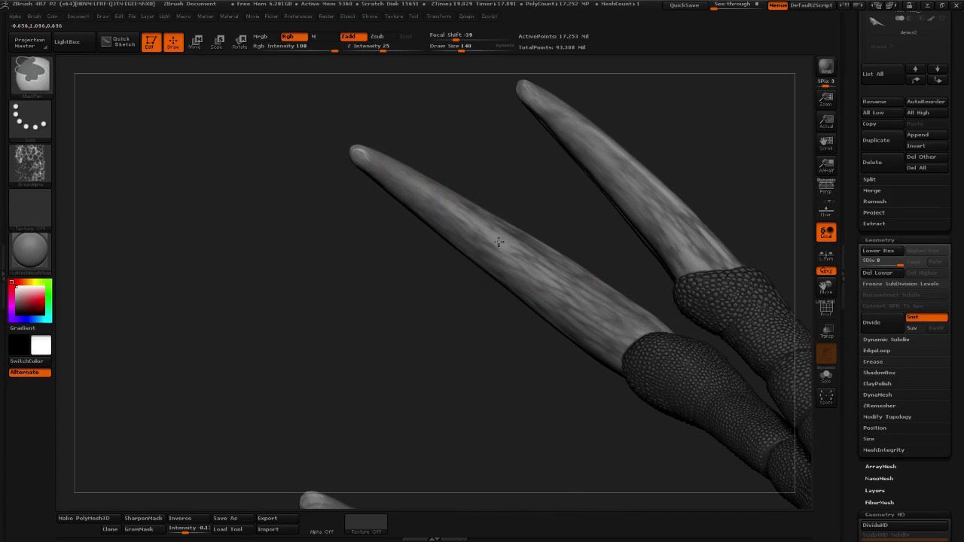
mouse_move(527, 426)
mouse_down()
mouse_move(520, 251)
mouse_move(354, 290)
mouse_up()
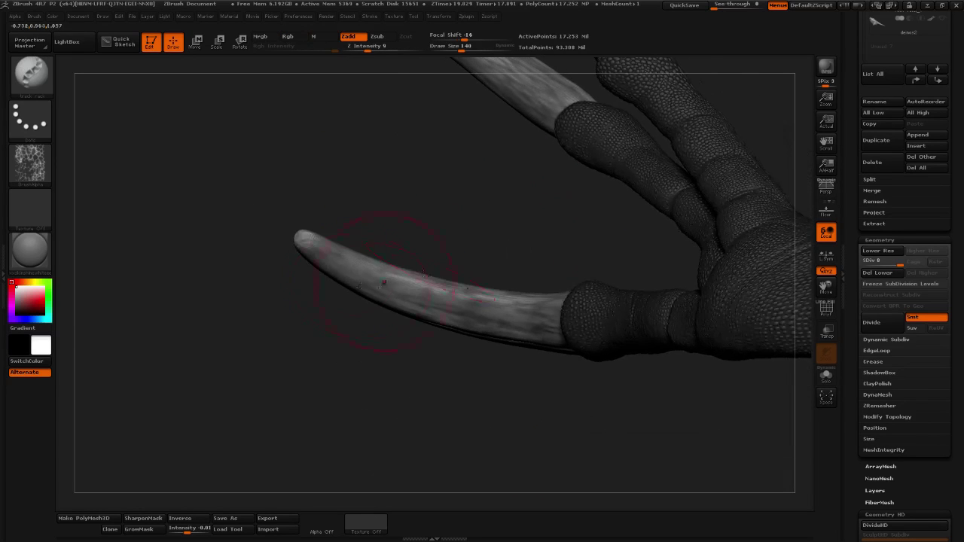
key(ctrl)
mouse_move(614, 216)
mouse_down()
mouse_move(516, 370)
mouse_move(525, 356)
mouse_move(391, 286)
mouse_up()
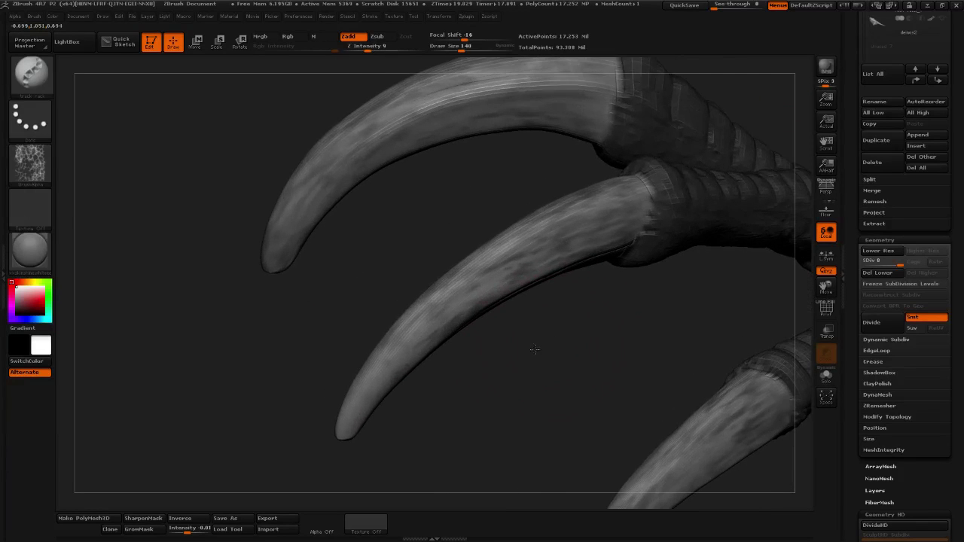
Switch to a sculpting brush without an alpha, enlarge it, and start raising the unmasked texture on the middle claw.
click(30, 73)
click(314, 100)
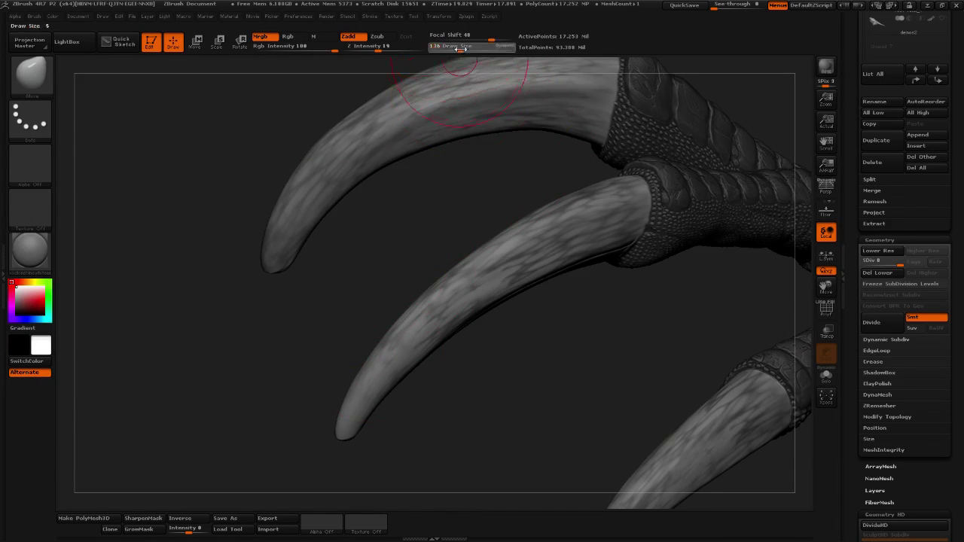
click(463, 48)
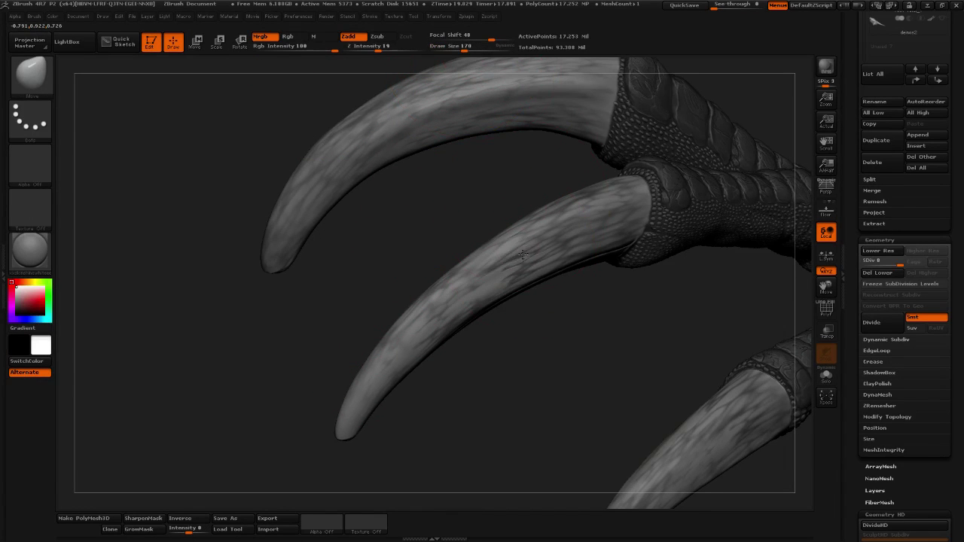
drag(575, 326, 535, 279)
drag(557, 344, 558, 380)
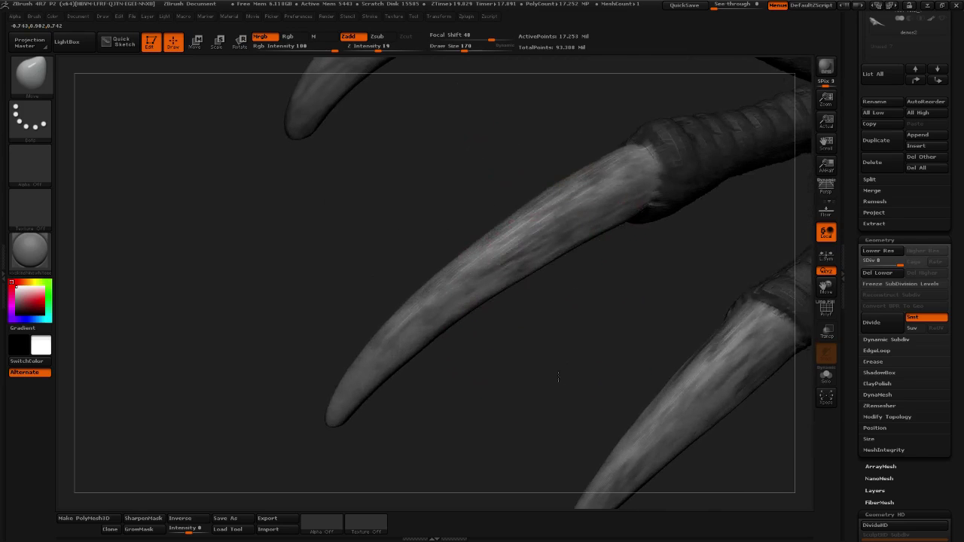
drag(528, 281, 558, 64)
alt+drag(683, 112, 620, 148)
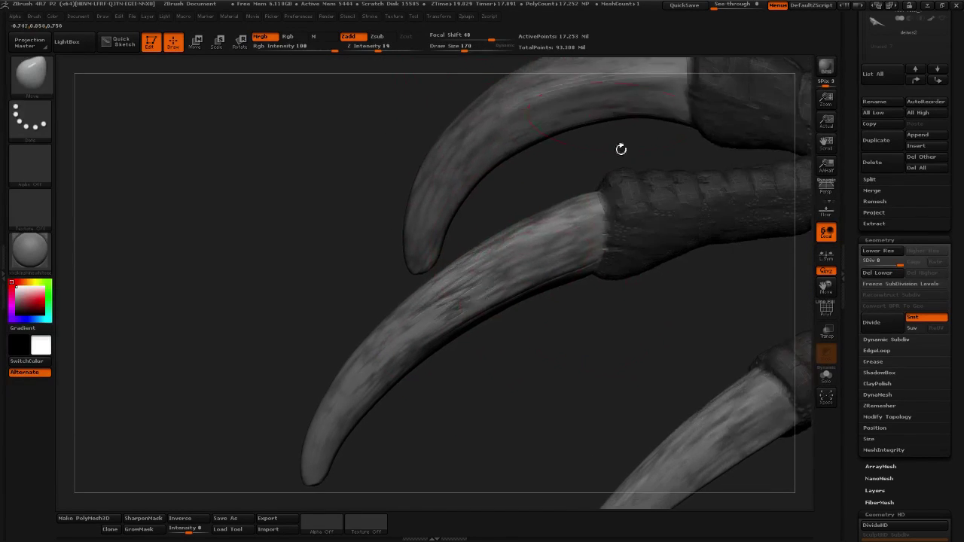
Set the focal shift to 6 and the draw size to 203, and raise the texture over the middle claw's base half.
click(475, 38)
click(468, 49)
drag(467, 49, 469, 49)
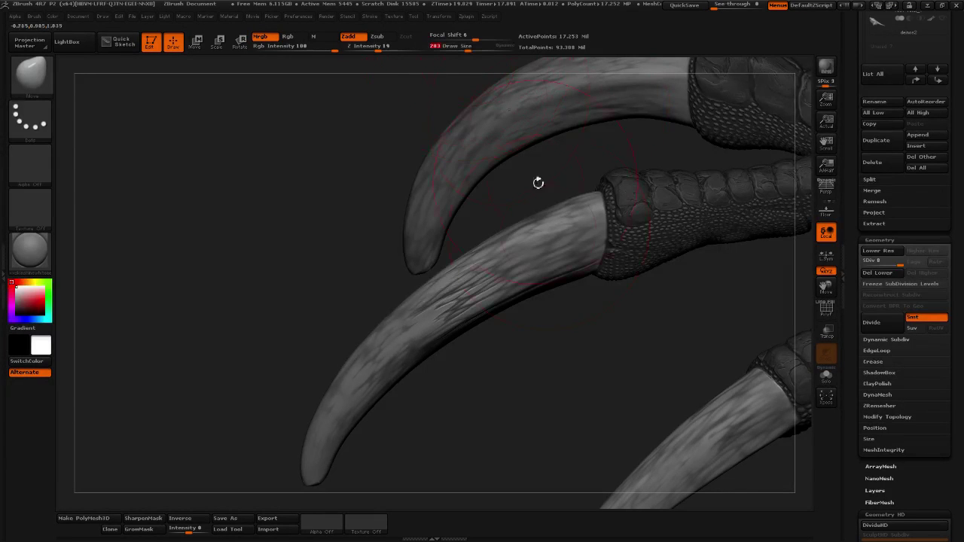
alt+drag(543, 329, 509, 354)
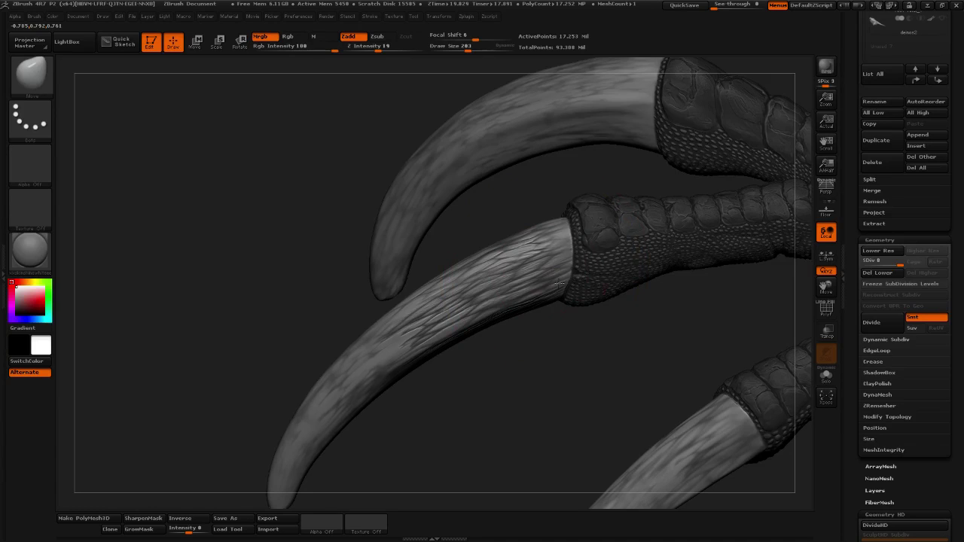
mouse_move(560, 284)
mouse_down()
mouse_move(624, 398)
mouse_move(537, 262)
mouse_up()
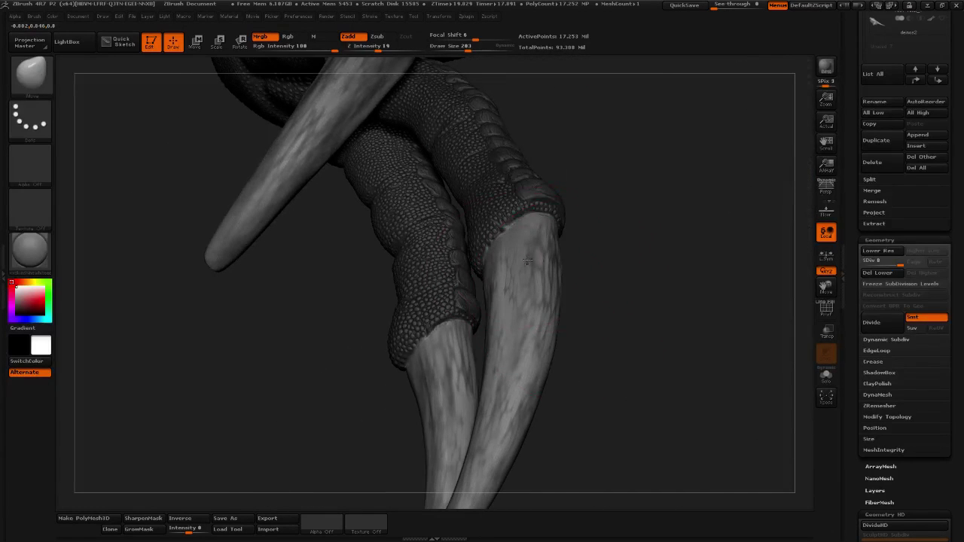
Set the draw size to 178 and raise the masked texture along the middle claw to its tip and around its sides.
mouse_move(601, 271)
mouse_down()
mouse_move(527, 269)
mouse_move(585, 276)
mouse_move(527, 327)
mouse_up()
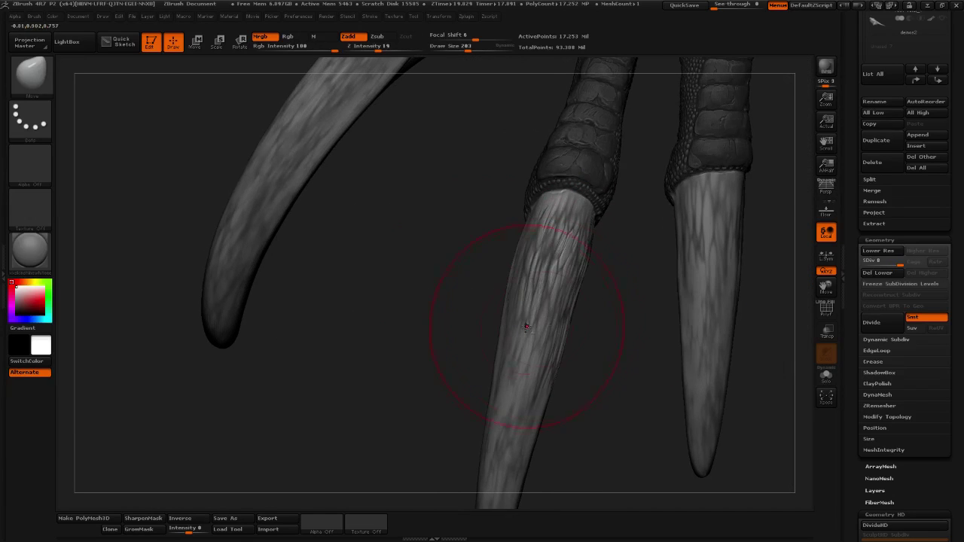
alt+drag(587, 364, 626, 215)
click(465, 47)
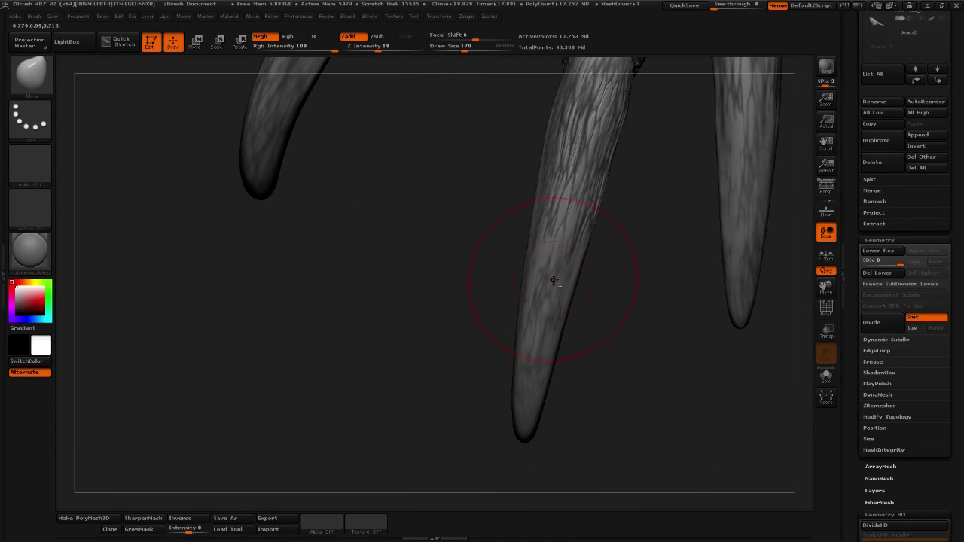
drag(554, 280, 534, 361)
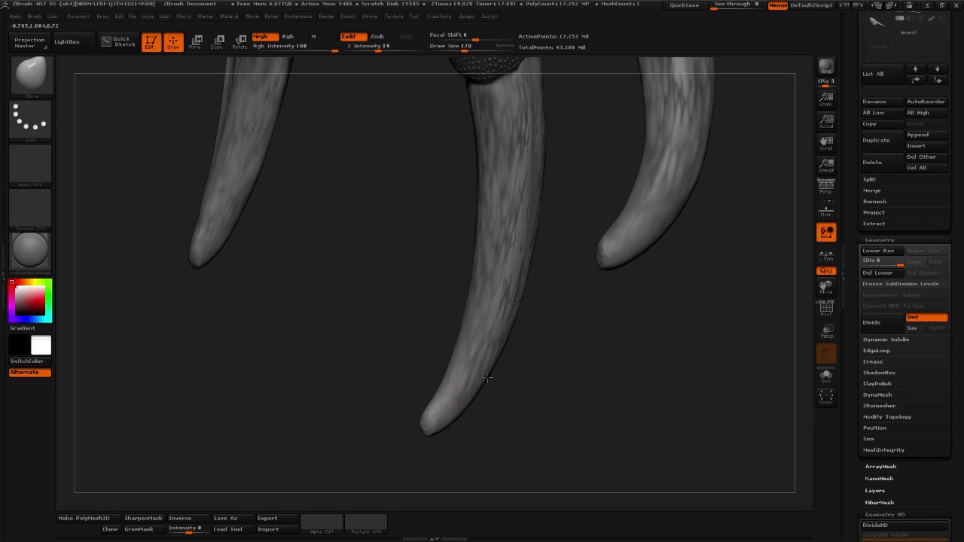
mouse_move(542, 308)
mouse_down()
mouse_move(526, 268)
mouse_move(546, 220)
mouse_up()
drag(641, 300, 414, 319)
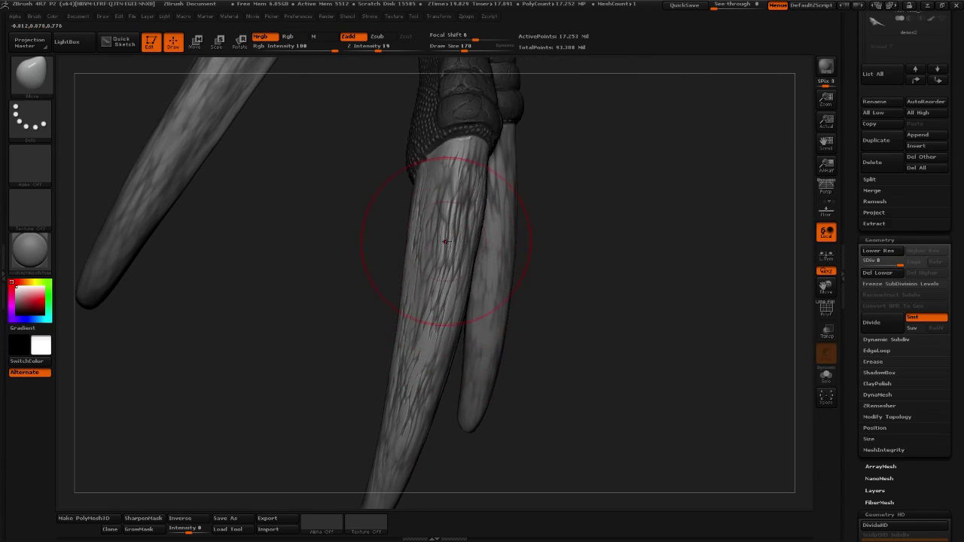
drag(623, 202, 527, 211)
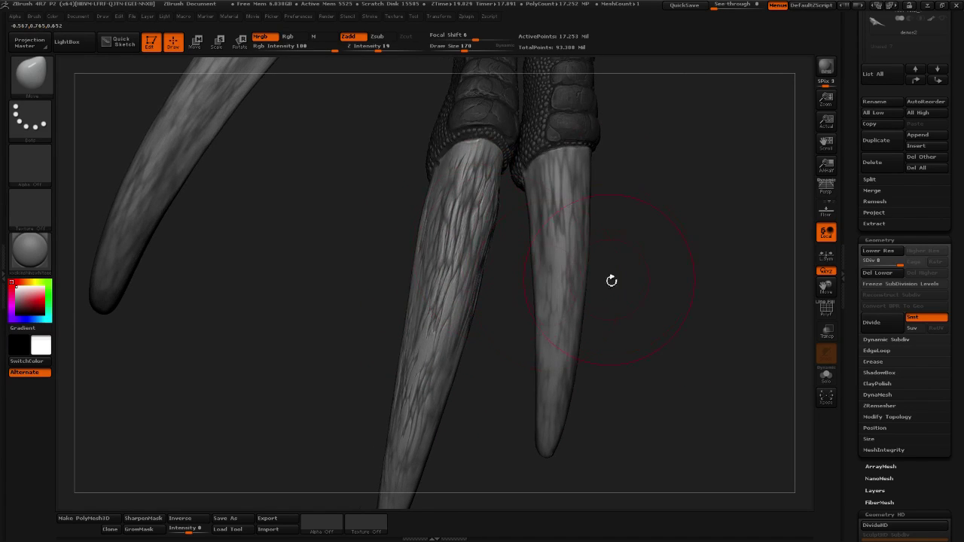
Raise the masked texture around the base of the shorter neighbouring claw, including its inner side.
drag(562, 160, 580, 226)
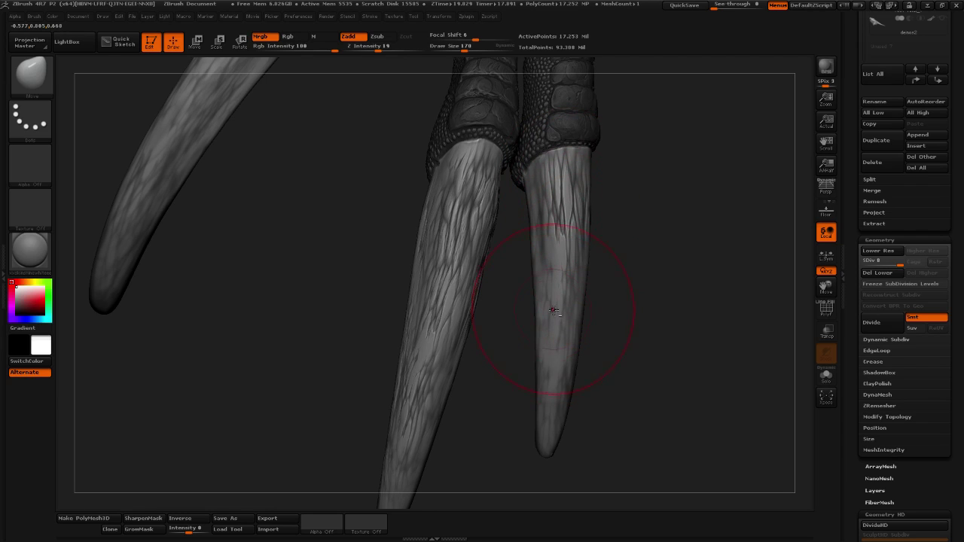
drag(648, 399, 595, 285)
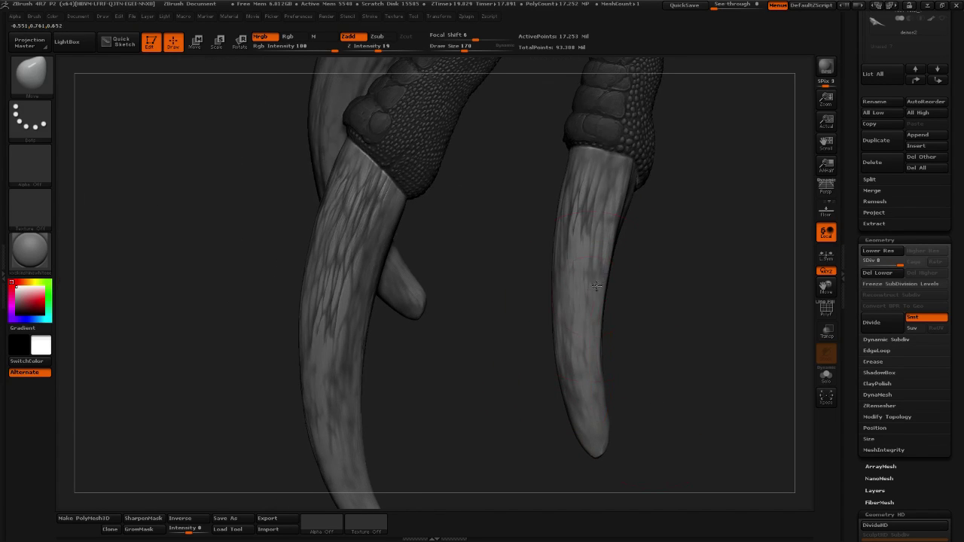
drag(693, 259, 639, 240)
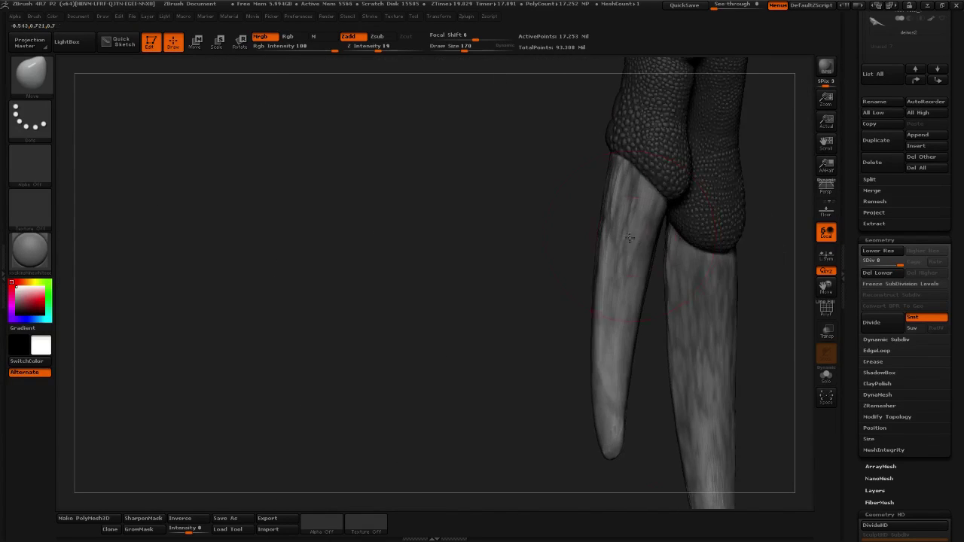
mouse_move(573, 339)
mouse_down()
mouse_move(626, 279)
mouse_move(570, 213)
mouse_up()
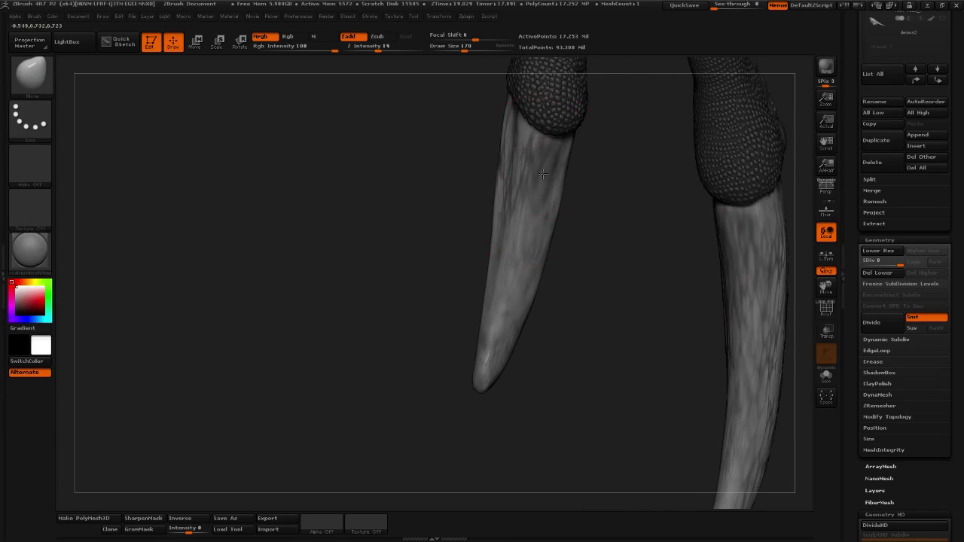
mouse_move(538, 155)
mouse_down()
mouse_move(594, 201)
mouse_move(538, 192)
mouse_up()
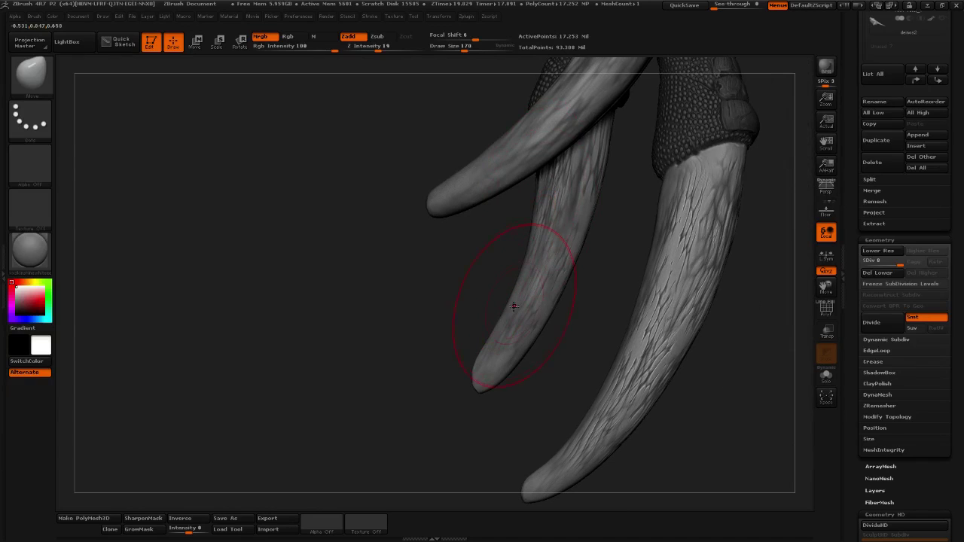
Continue the raised texture along the shorter claw's remaining sides down to its tip.
drag(513, 333, 565, 292)
mouse_move(565, 292)
right_down()
mouse_move(529, 266)
mouse_move(564, 291)
right_up()
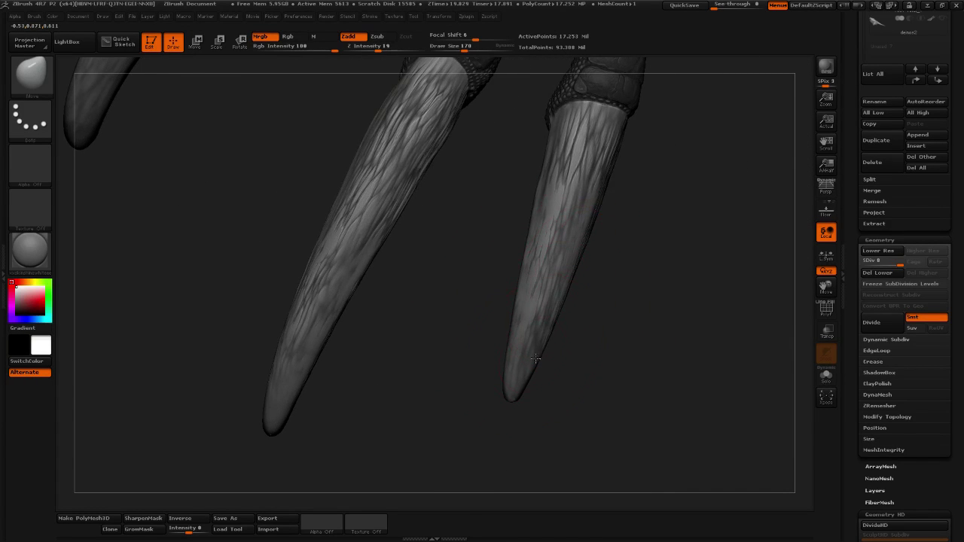
mouse_move(525, 256)
mouse_down()
mouse_move(609, 286)
mouse_move(584, 271)
mouse_up()
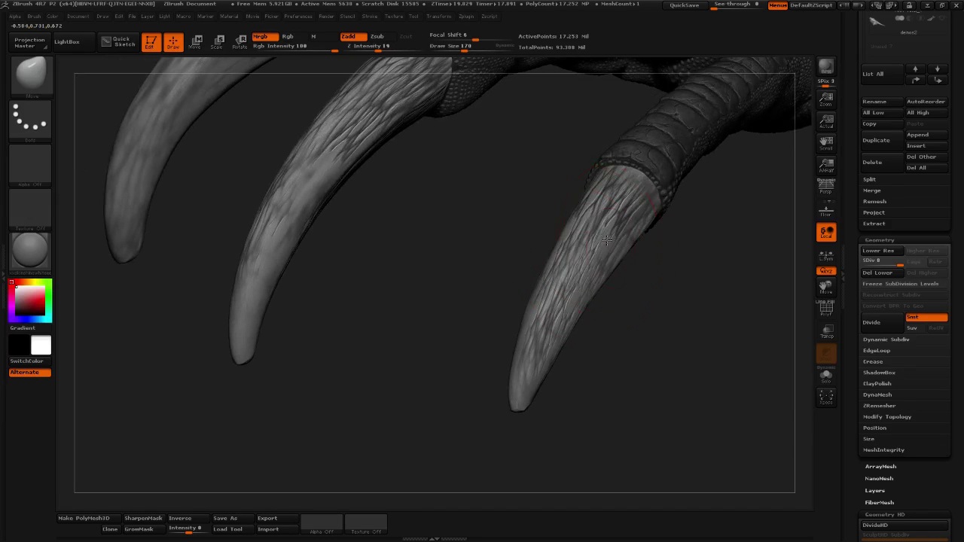
Raise the masked texture along the outermost claw's upper side and over the base half of its outer flank.
drag(607, 239, 369, 276)
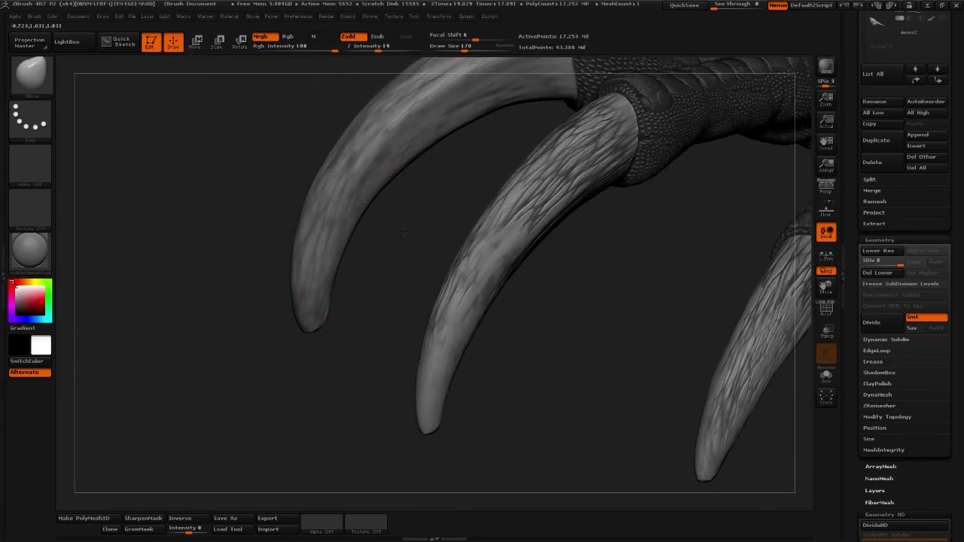
drag(403, 232, 350, 308)
mouse_move(399, 251)
mouse_down()
mouse_move(361, 279)
mouse_move(381, 263)
mouse_up()
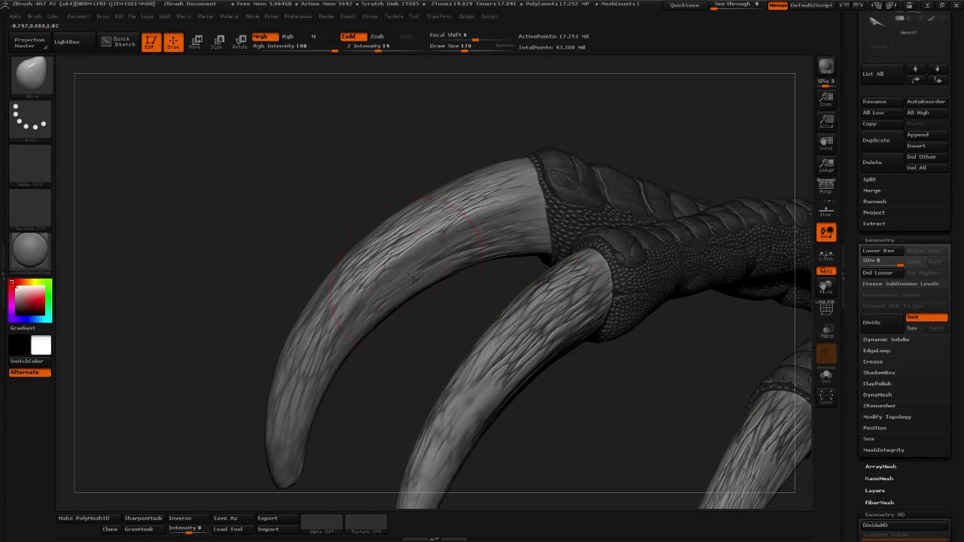
drag(492, 267, 525, 235)
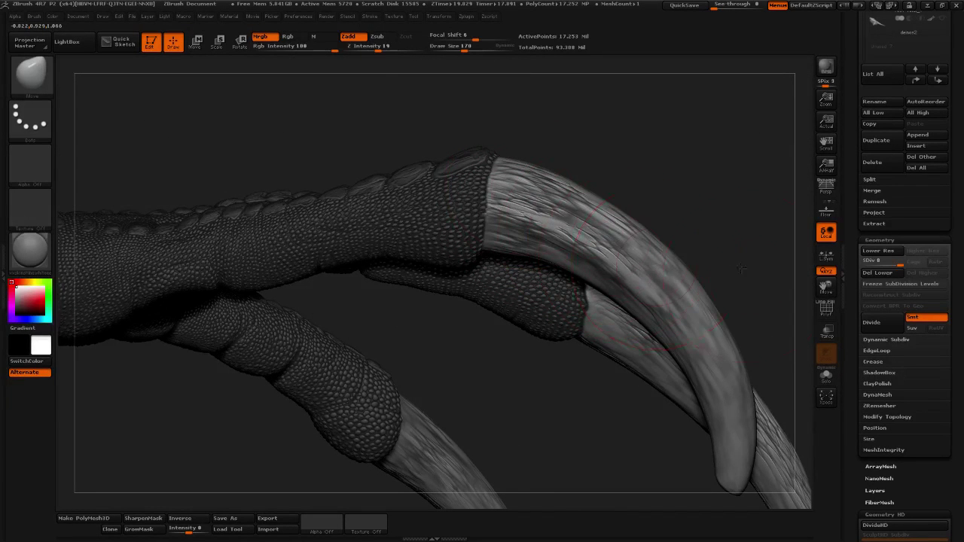
alt+right_drag(679, 311, 594, 240)
drag(700, 250, 783, 219)
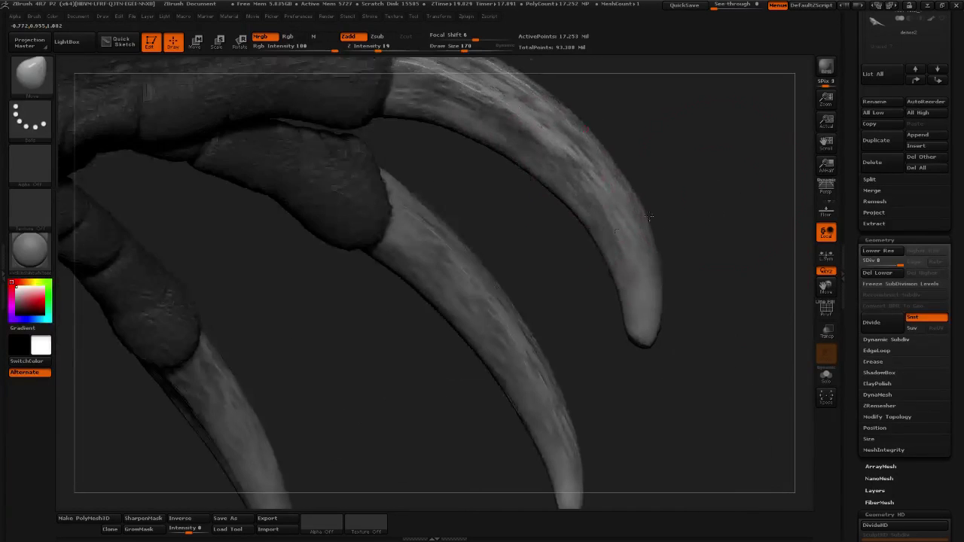
Raise more masked texture along the middle claw's outer flank and over the short claw from tip to base.
mouse_move(563, 307)
alt+mouse_down()
mouse_move(595, 269)
mouse_move(595, 324)
alt+mouse_up()
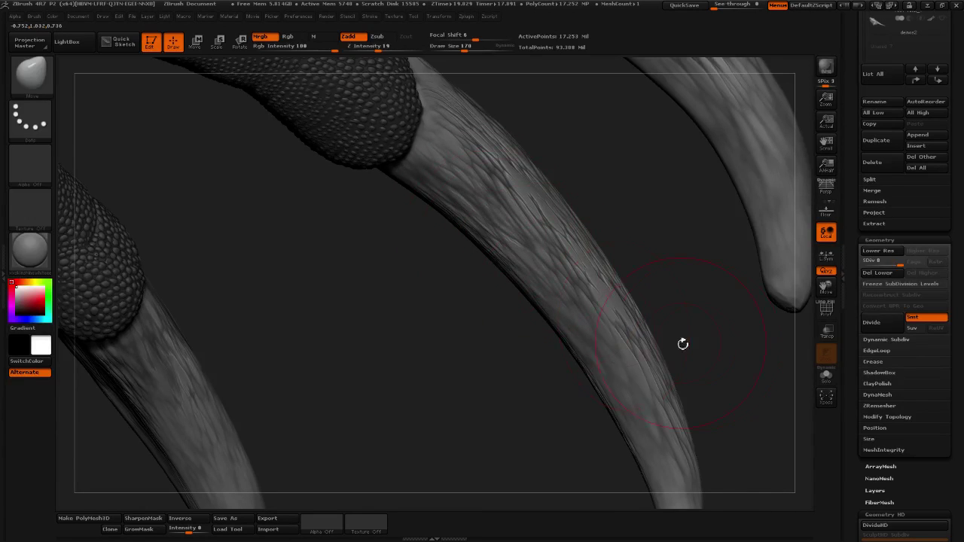
drag(682, 344, 608, 293)
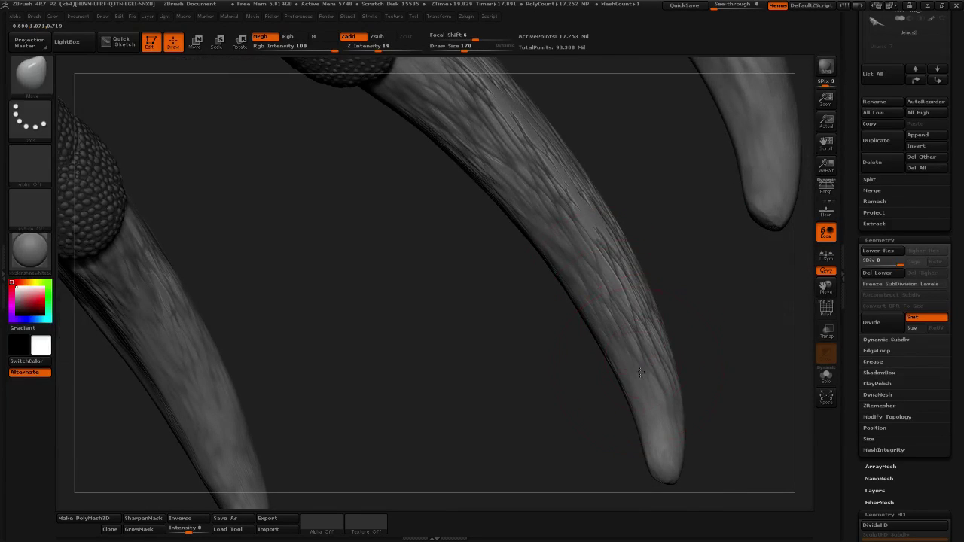
mouse_move(732, 364)
mouse_down()
mouse_move(444, 274)
mouse_move(506, 326)
mouse_up()
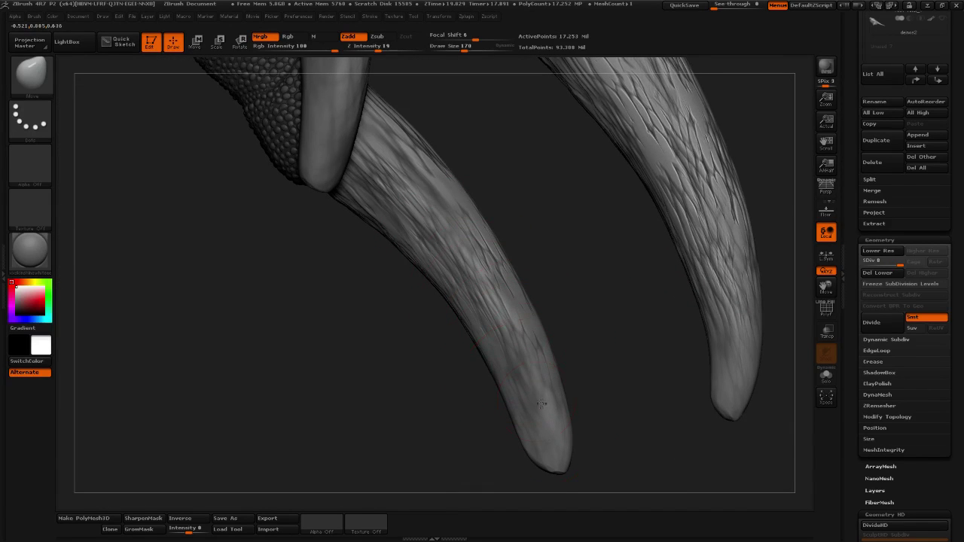
drag(722, 392, 608, 387)
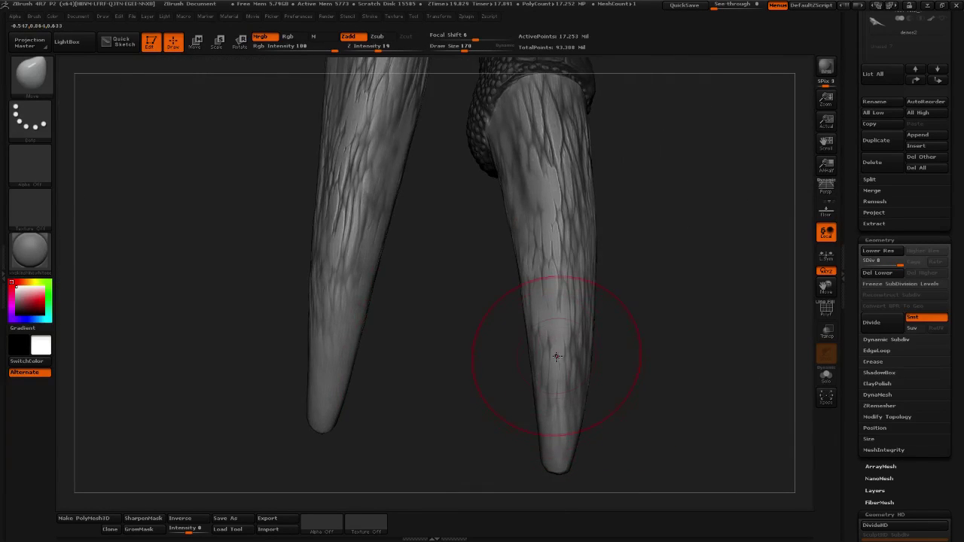
alt+drag(646, 250, 642, 293)
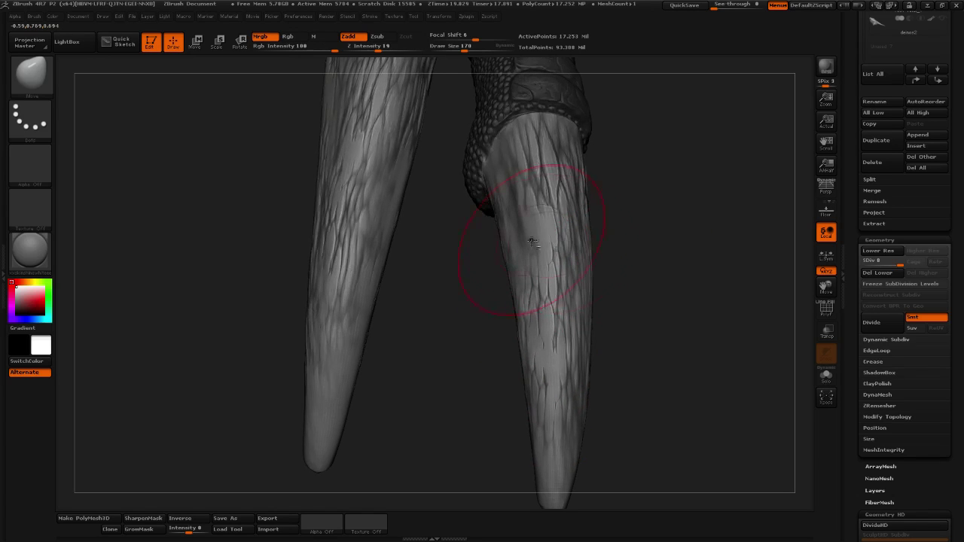
alt+drag(606, 254, 612, 294)
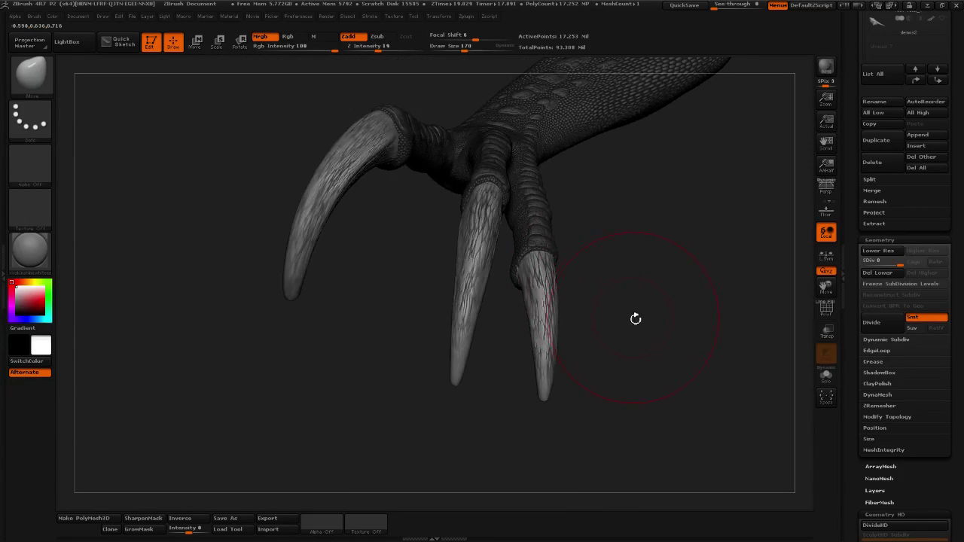
Raise the masked texture on the outermost claw's outer flank and underside down to its tip.
drag(381, 391, 693, 354)
alt+drag(770, 250, 618, 242)
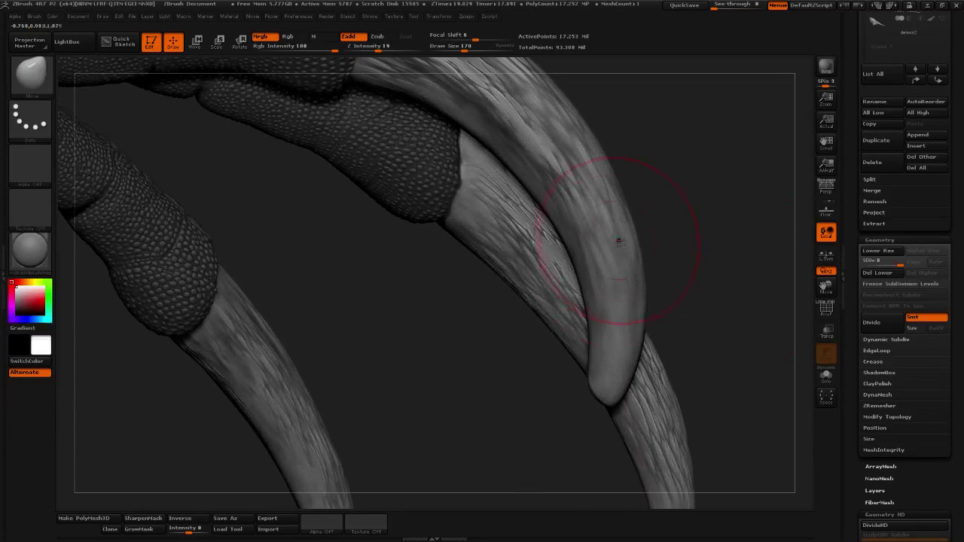
drag(709, 266, 607, 315)
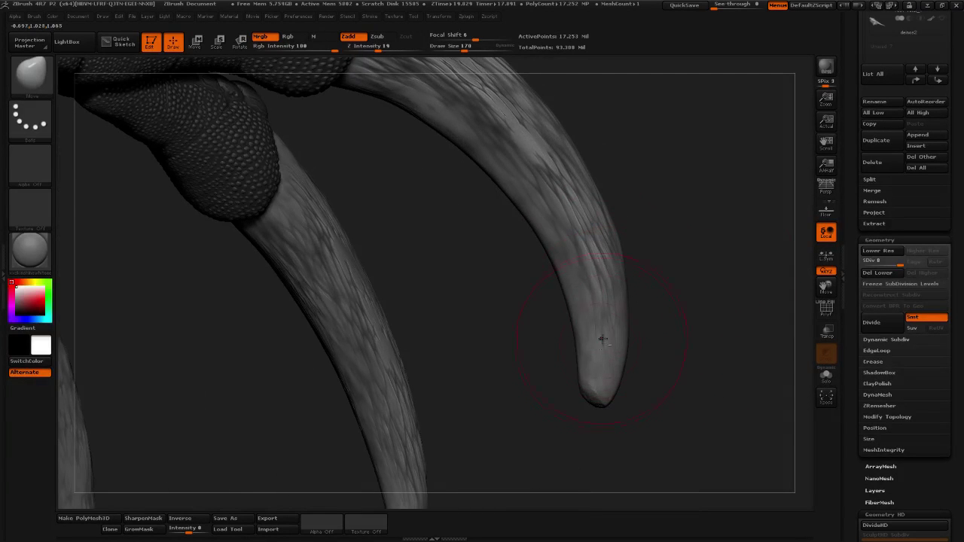
drag(659, 343, 558, 327)
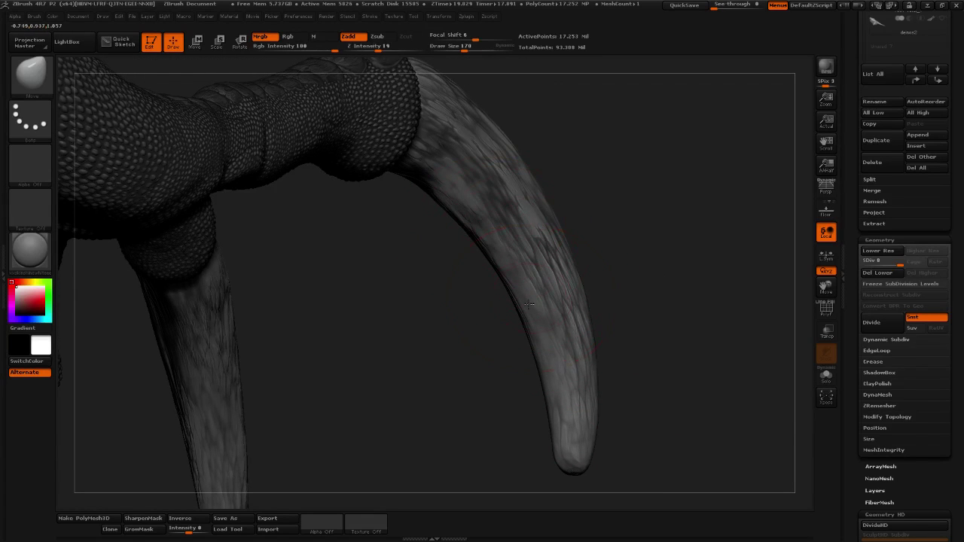
drag(654, 305, 577, 359)
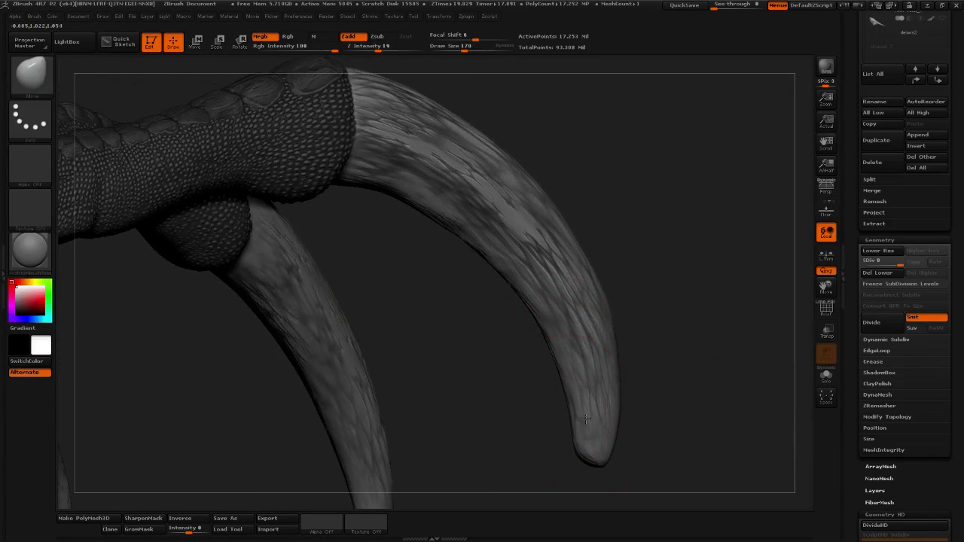
drag(693, 408, 553, 409)
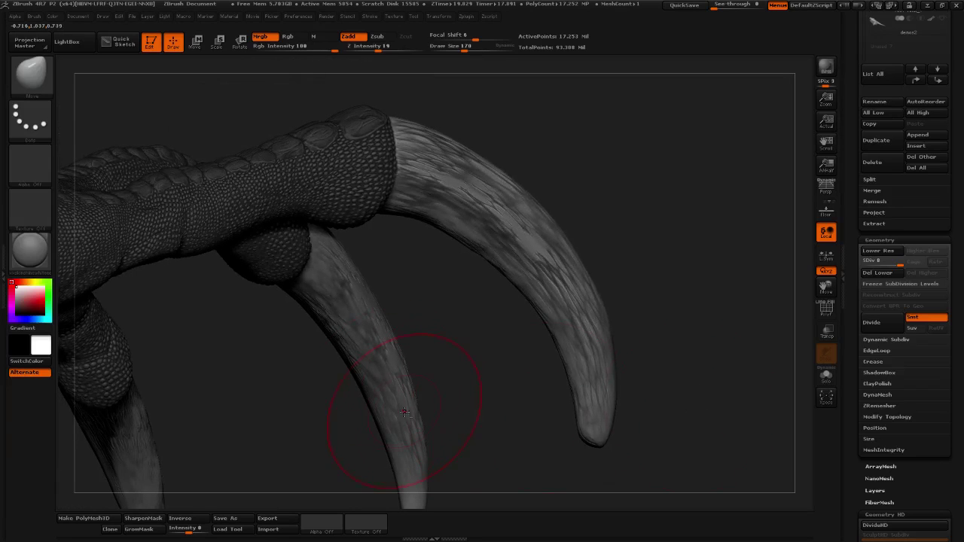
Raise more texture on the middle claw's outer flank and over the outermost claw's front and lower base.
drag(438, 409, 441, 338)
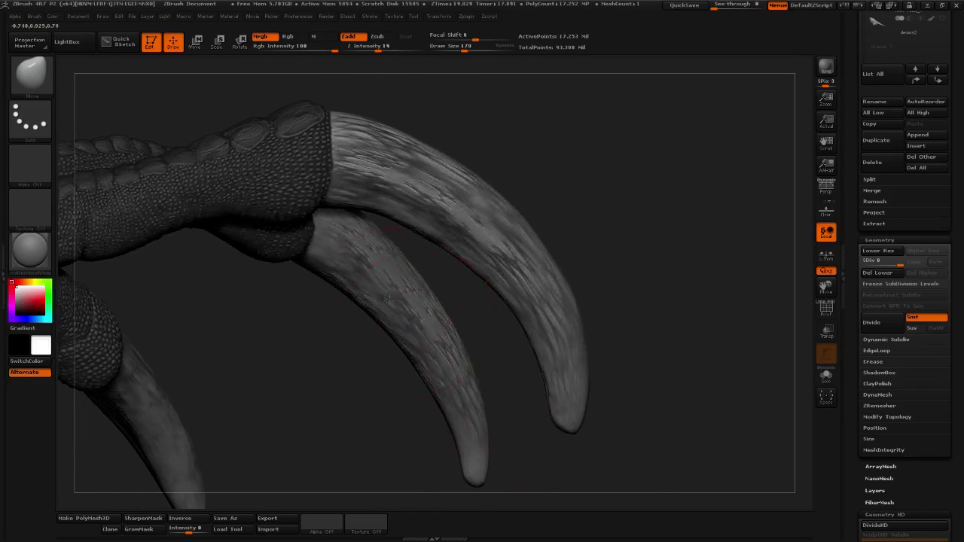
drag(648, 267, 487, 324)
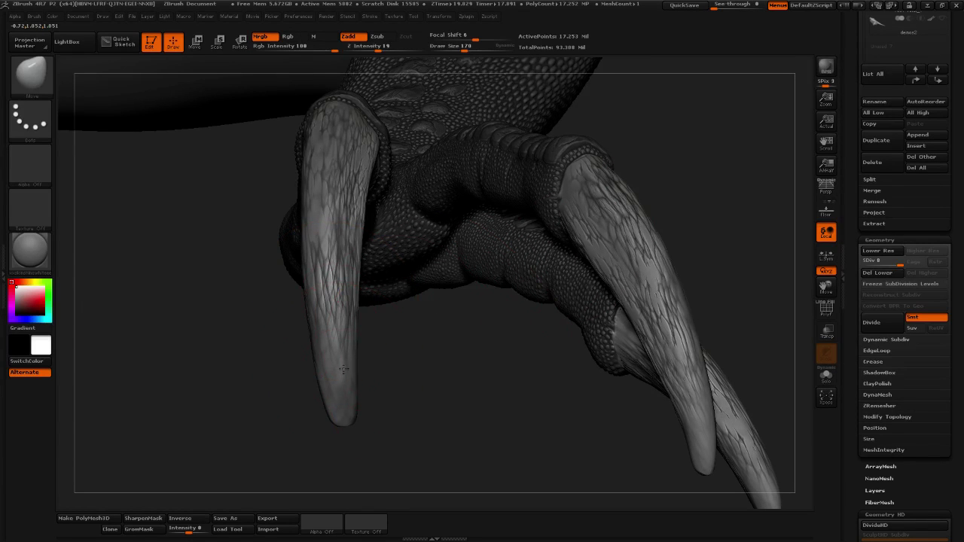
drag(430, 393, 403, 359)
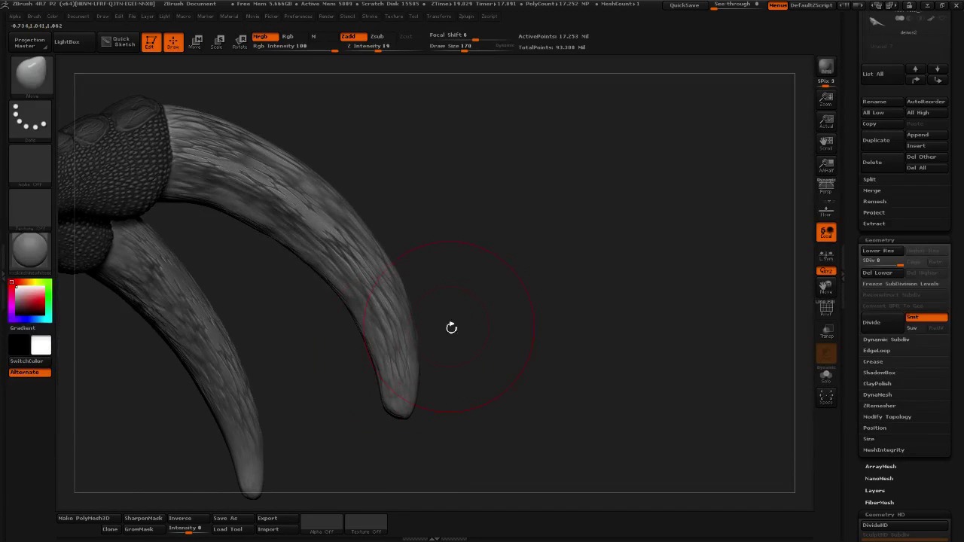
drag(451, 328, 420, 268)
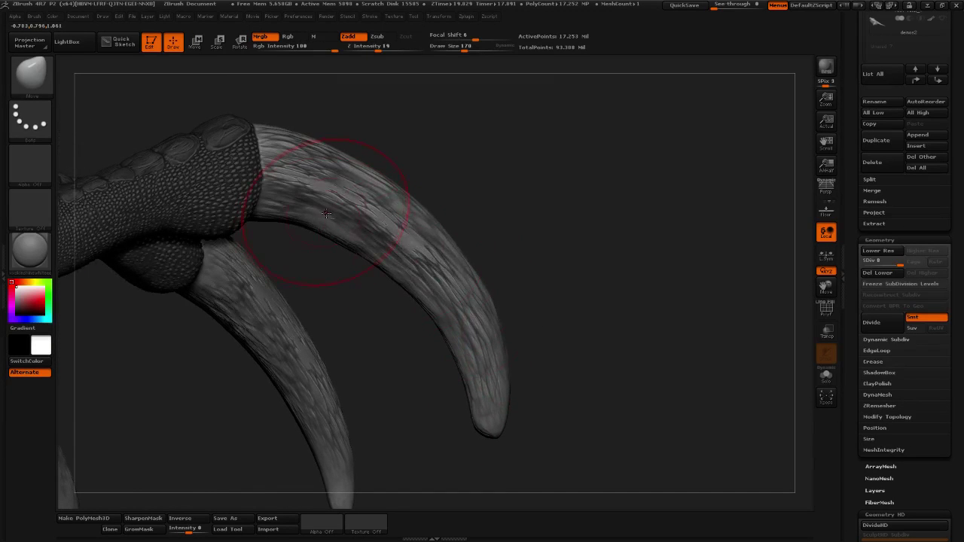
drag(655, 267, 477, 260)
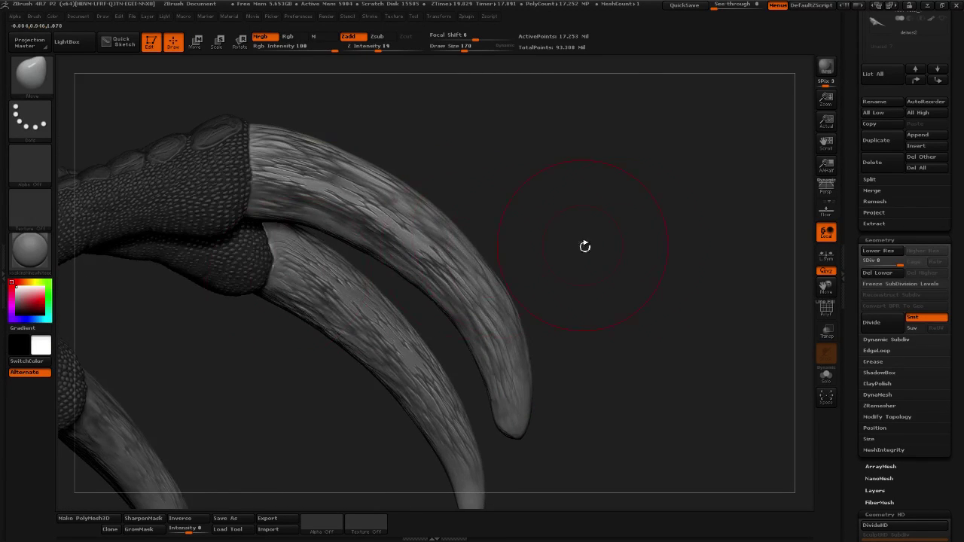
Raise the masked texture around the middle claw's base and down the outermost claw's inner side to its tip.
drag(584, 246, 322, 226)
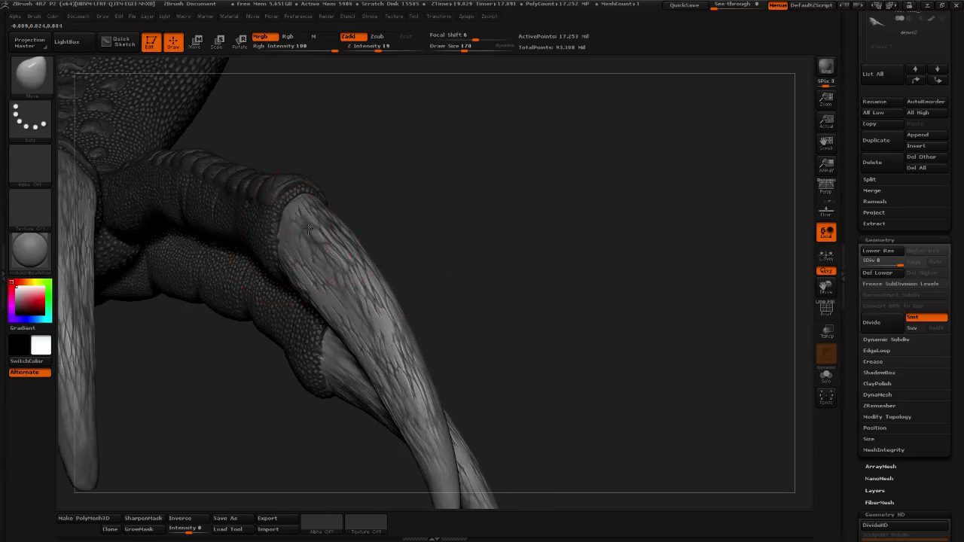
drag(524, 243, 369, 278)
alt+drag(423, 350, 572, 356)
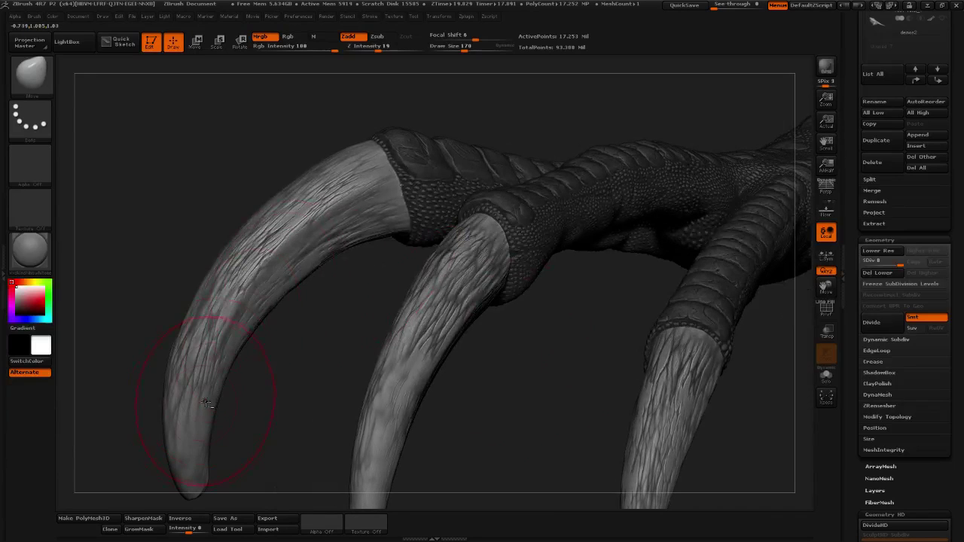
drag(279, 423, 194, 368)
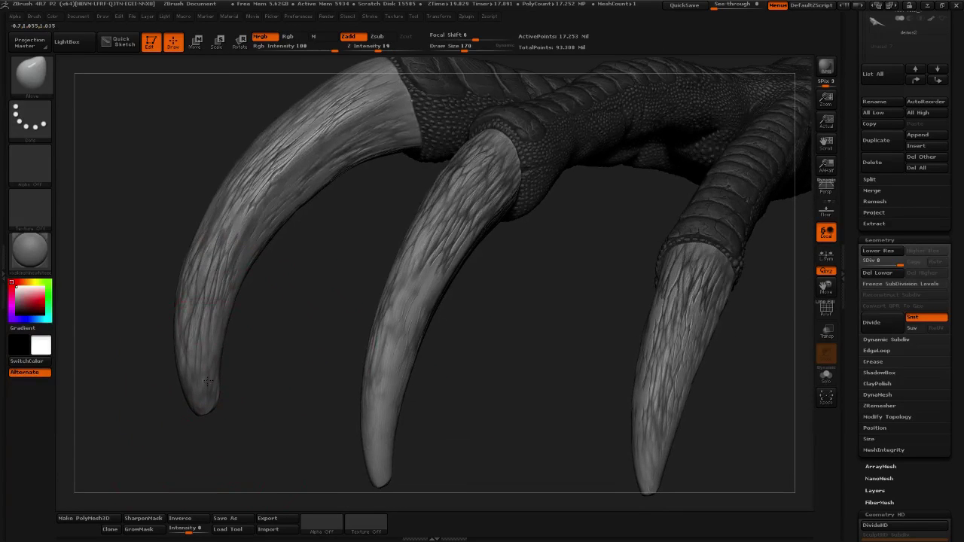
alt+drag(564, 338, 474, 261)
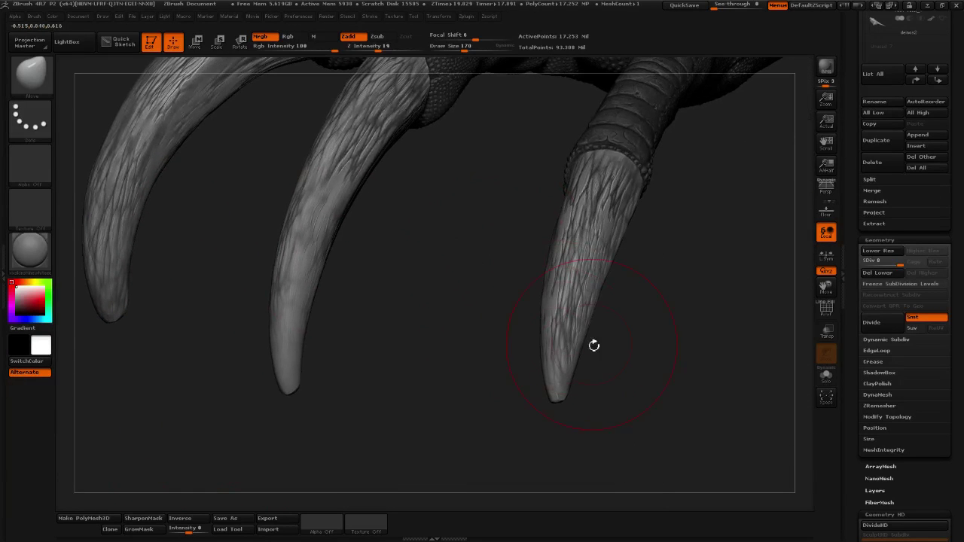
drag(592, 344, 708, 211)
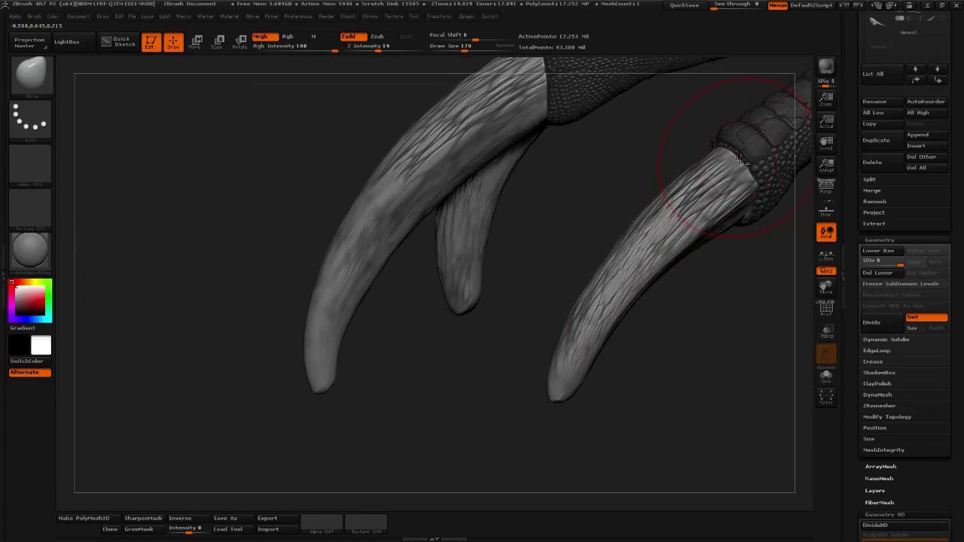
Check the raised texture on all three claws without the mask shading, and bring the mask back.
ctrl+drag(742, 294, 722, 354)
mouse_move(757, 324)
alt+mouse_down()
mouse_move(695, 378)
mouse_move(641, 358)
mouse_move(711, 368)
mouse_move(749, 358)
mouse_move(773, 314)
mouse_move(790, 323)
mouse_move(759, 306)
alt+mouse_up()
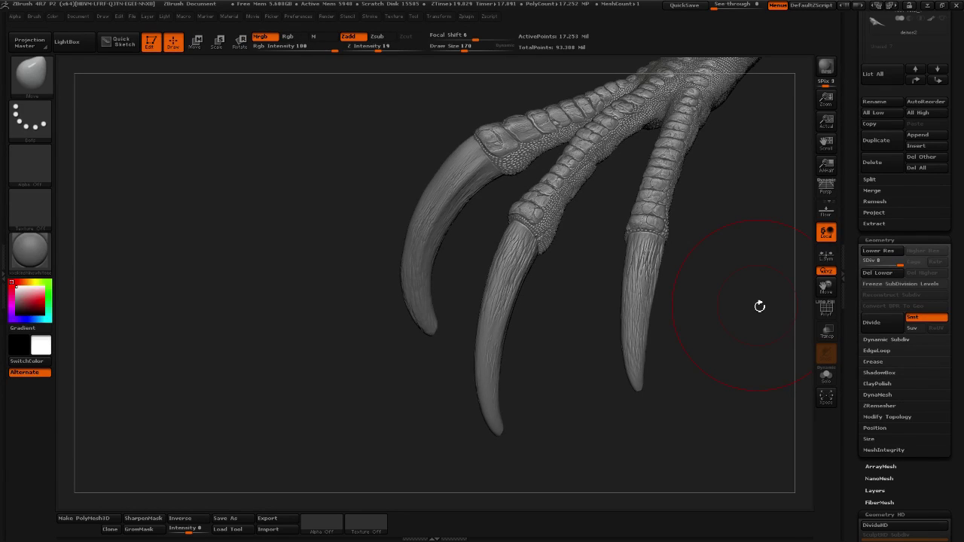
key(ctrl)
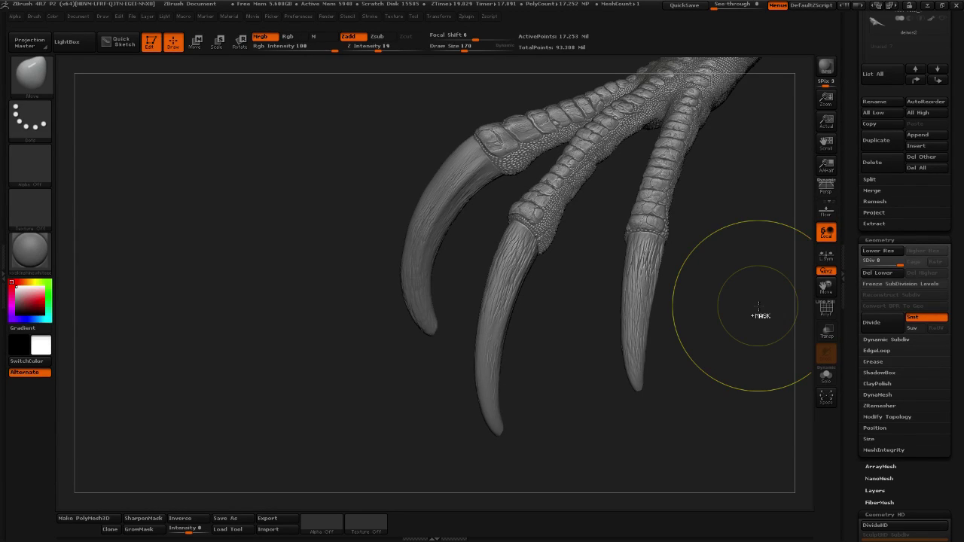
ctrl+click(759, 306)
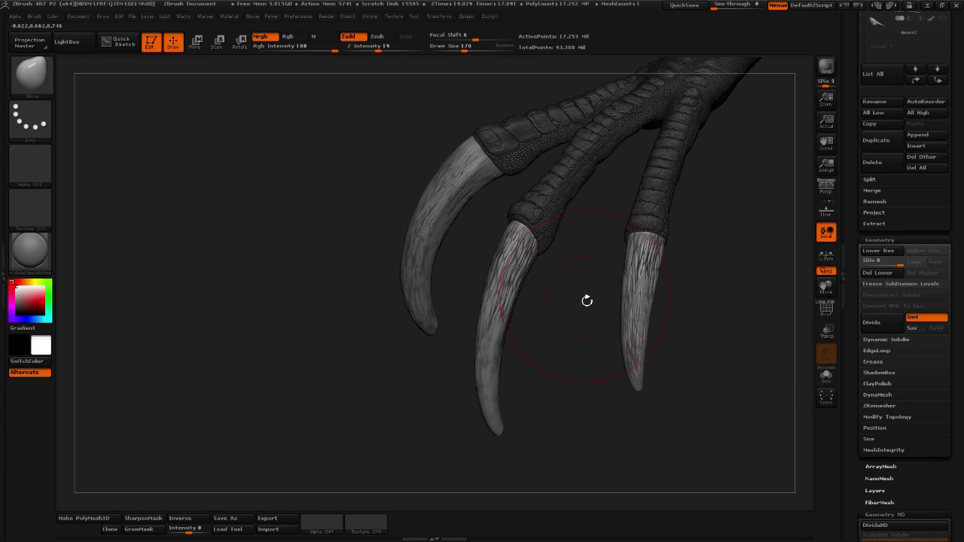
Strengthen the raised texture along the outermost claw's top and outer side, from its base half to the tip.
drag(588, 299, 568, 219)
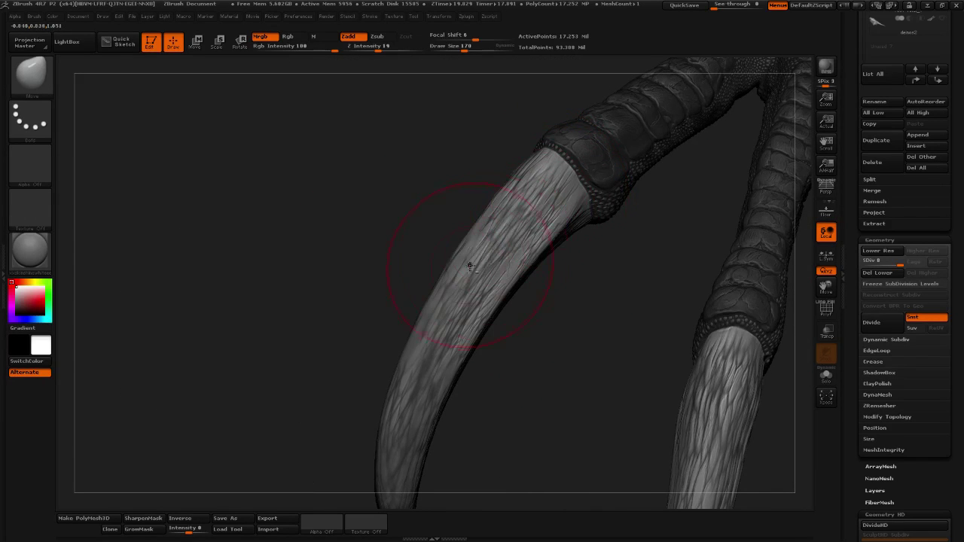
drag(555, 301, 446, 239)
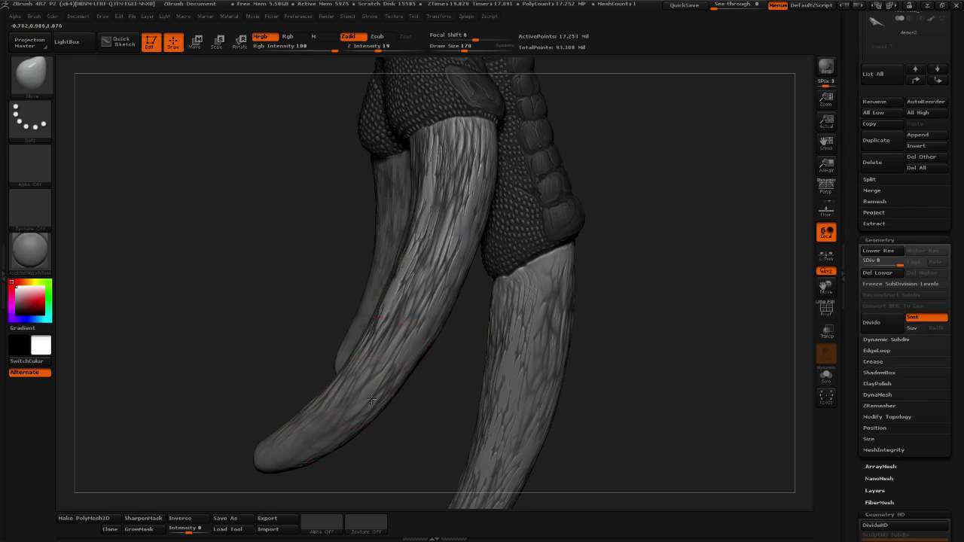
alt+drag(581, 360, 652, 247)
drag(480, 349, 409, 345)
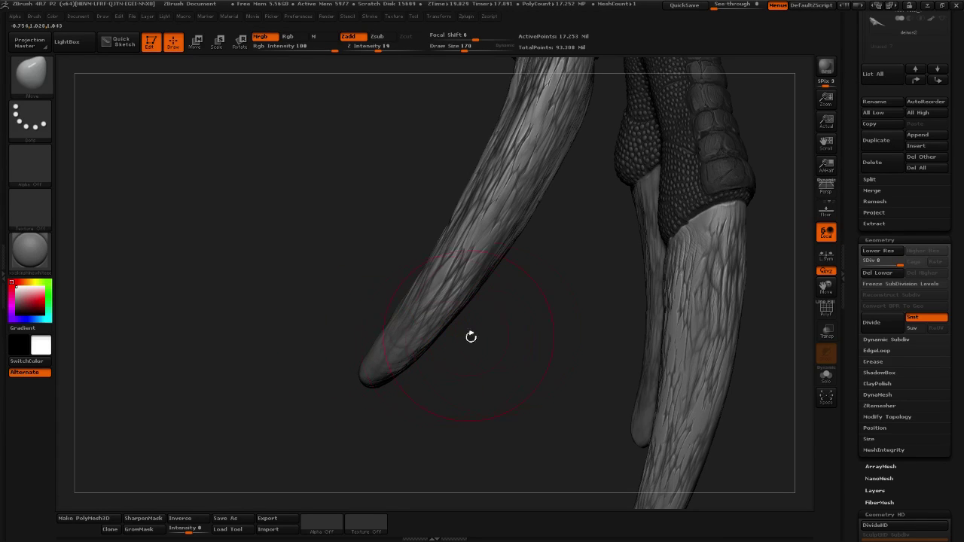
alt+drag(472, 336, 428, 420)
alt+drag(532, 320, 495, 365)
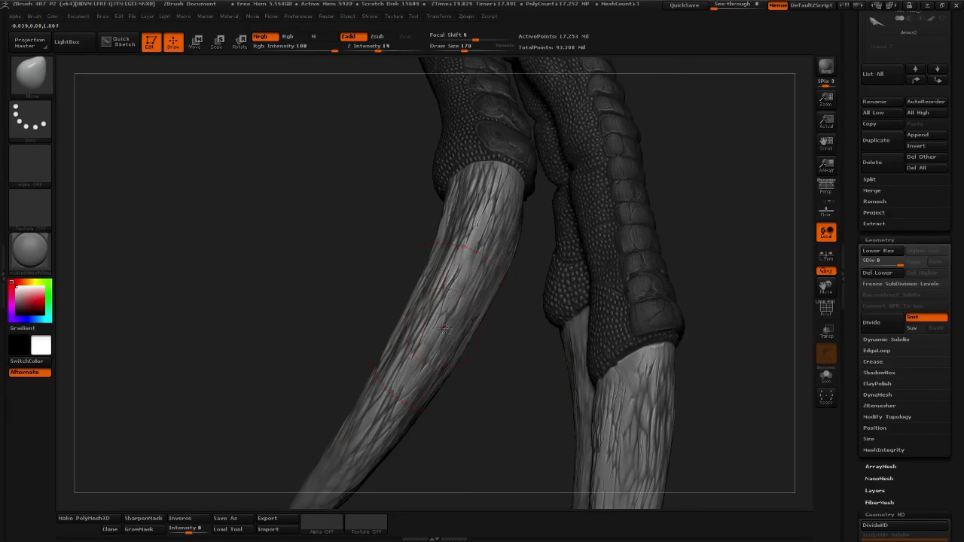
Raise the masked texture around the outermost claw's base next to the scales, and set the draw size to 37.
drag(490, 287, 525, 226)
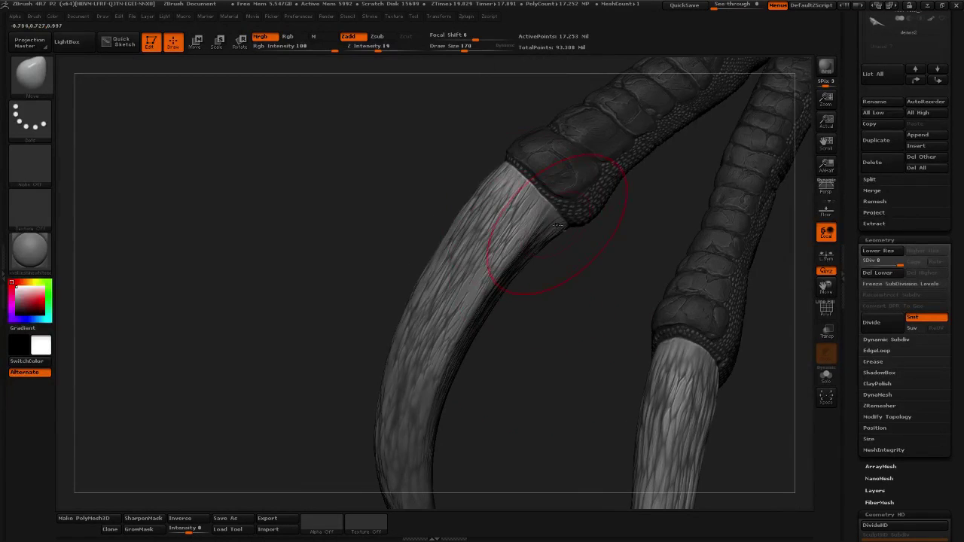
drag(584, 259, 541, 201)
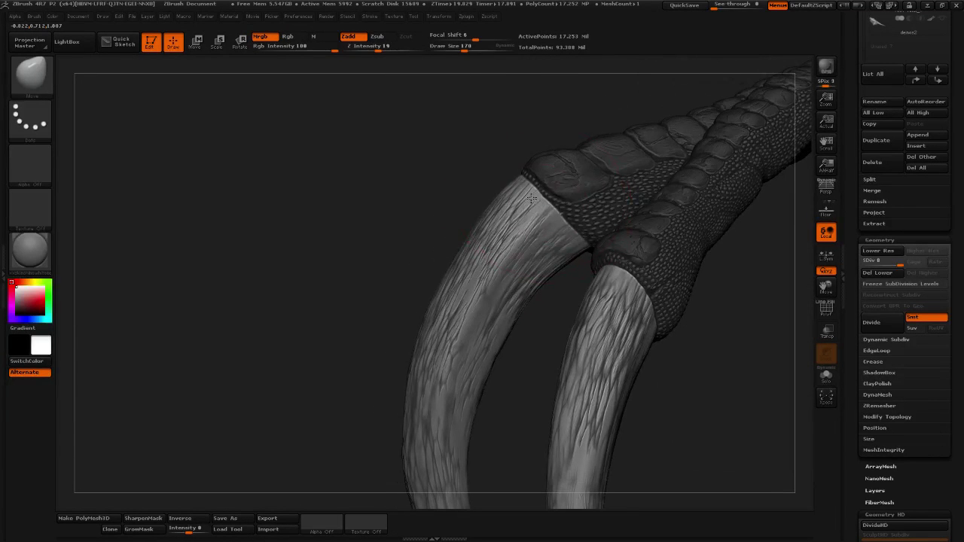
drag(543, 313, 577, 306)
click(446, 47)
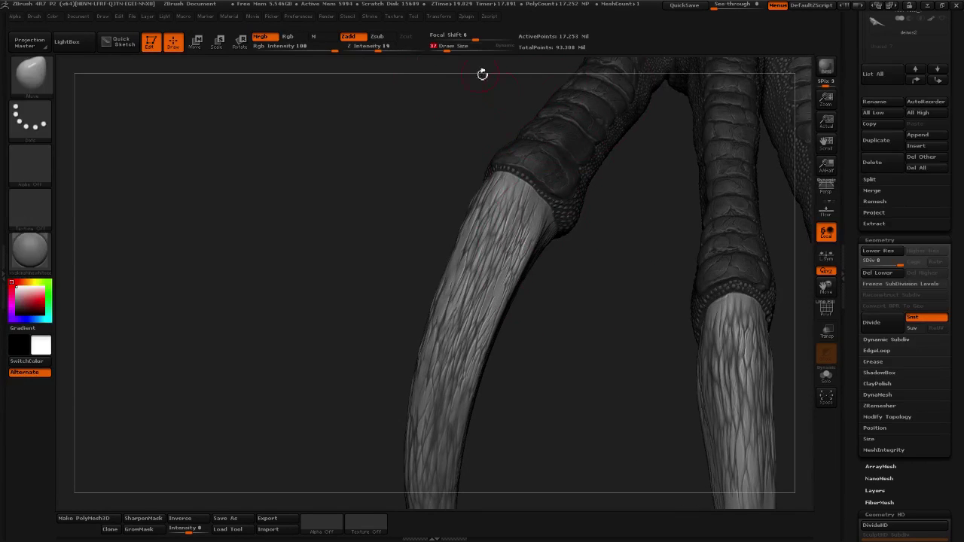
Switch to the track rack brush and set its Z Intensity to 16 and draw size to 75.
key(shift)
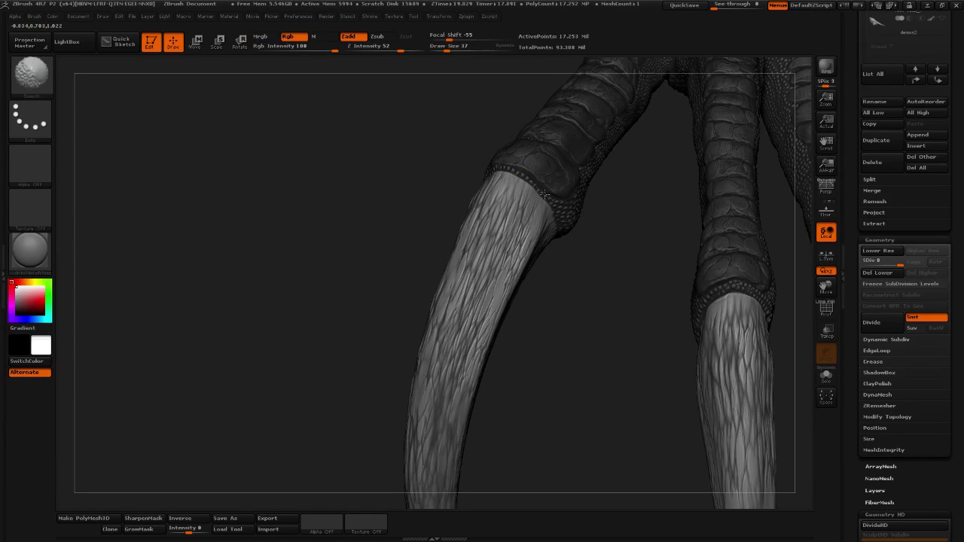
alt+drag(568, 336, 576, 272)
click(49, 83)
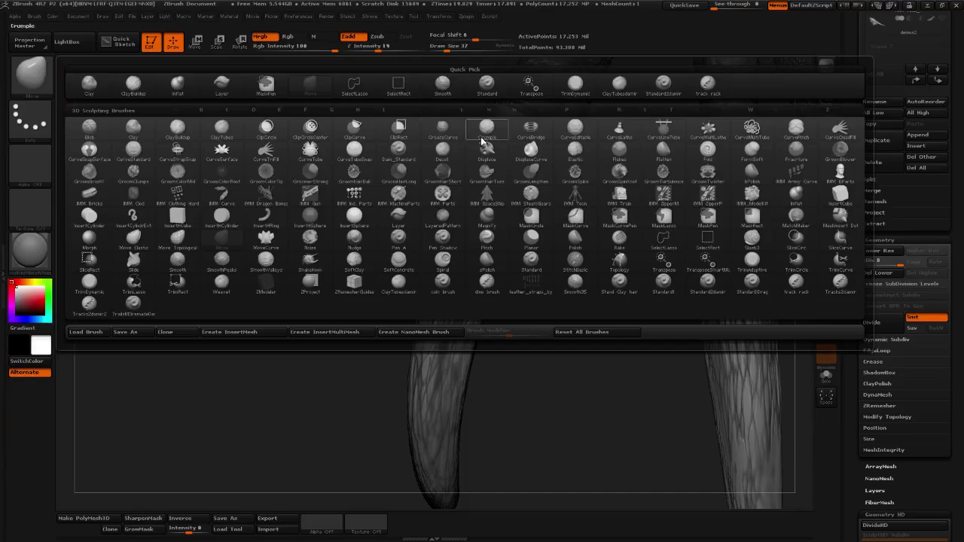
click(708, 94)
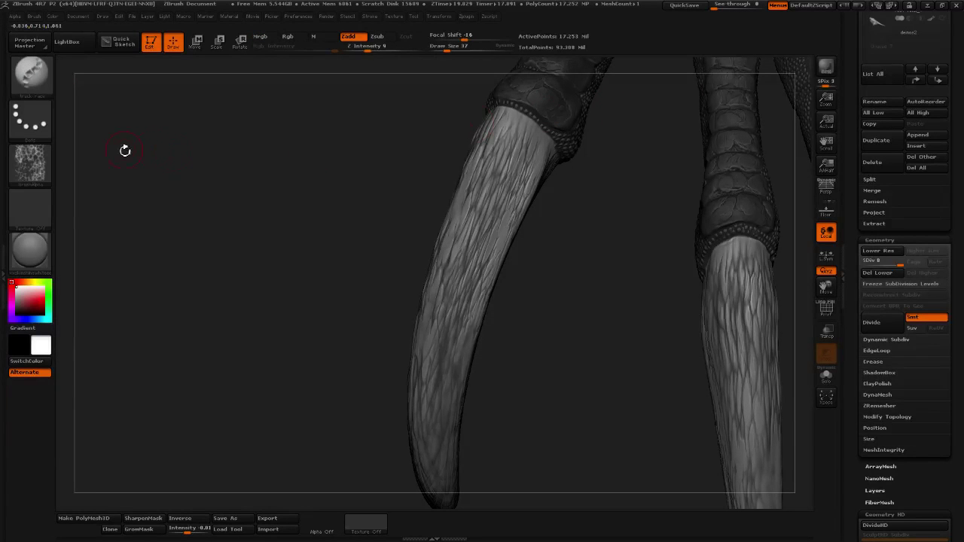
drag(446, 46, 458, 47)
mouse_move(519, 292)
mouse_down()
mouse_move(561, 293)
mouse_move(620, 333)
mouse_move(472, 279)
mouse_move(484, 202)
mouse_up()
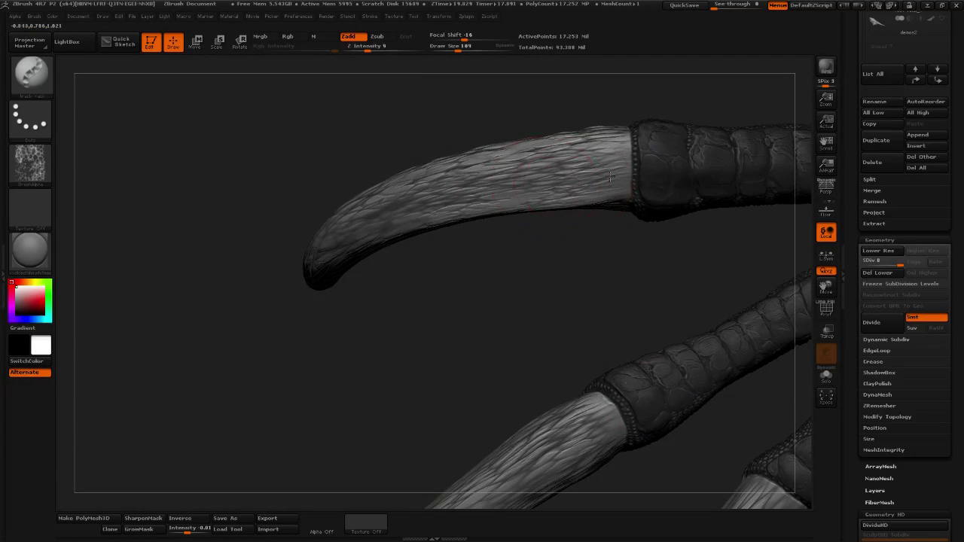
drag(367, 46, 375, 46)
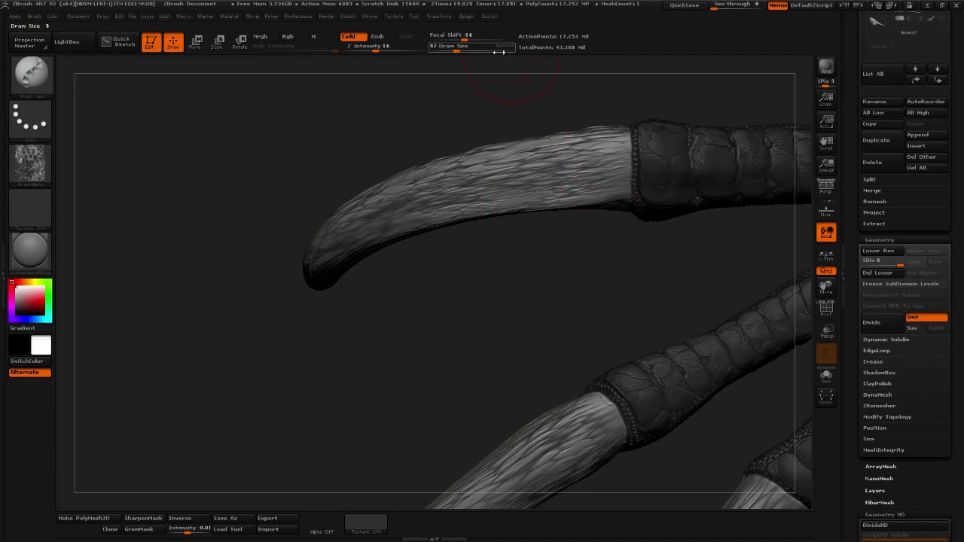
click(453, 49)
Brush fine grain texture over the undersides and inner sides of the claws, from their bases to the tips.
mouse_move(452, 84)
mouse_down()
mouse_move(458, 116)
mouse_move(345, 193)
mouse_up()
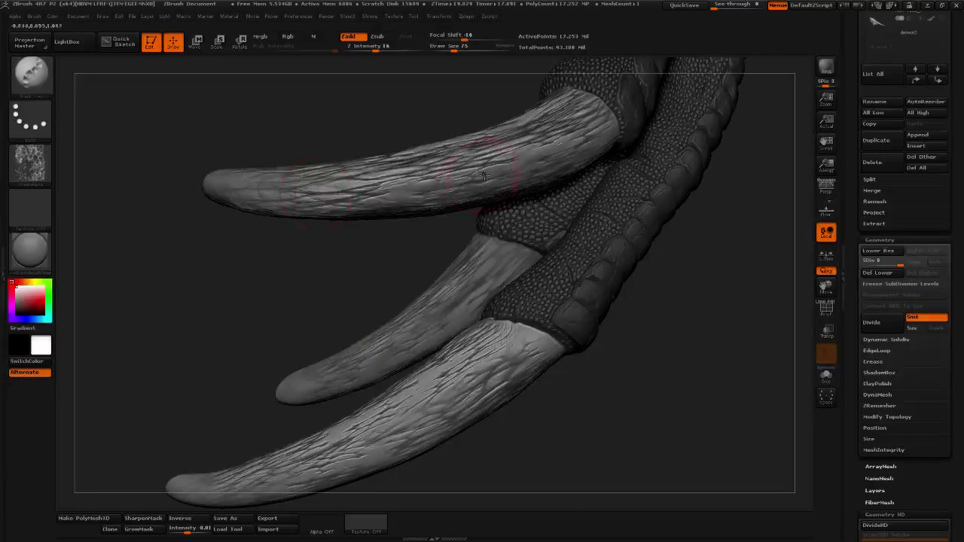
drag(693, 208, 565, 131)
drag(523, 298, 619, 361)
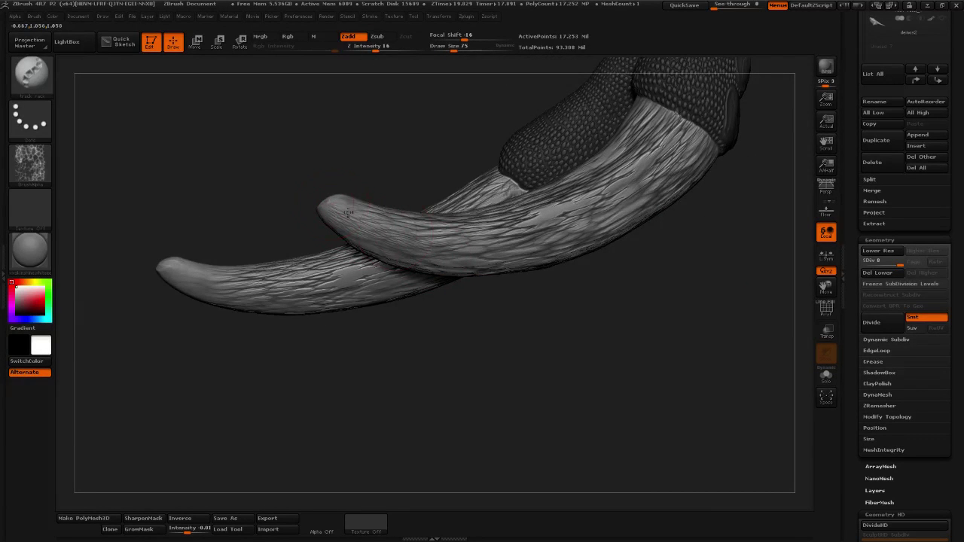
mouse_move(656, 267)
mouse_down()
mouse_move(515, 235)
mouse_move(653, 172)
mouse_up()
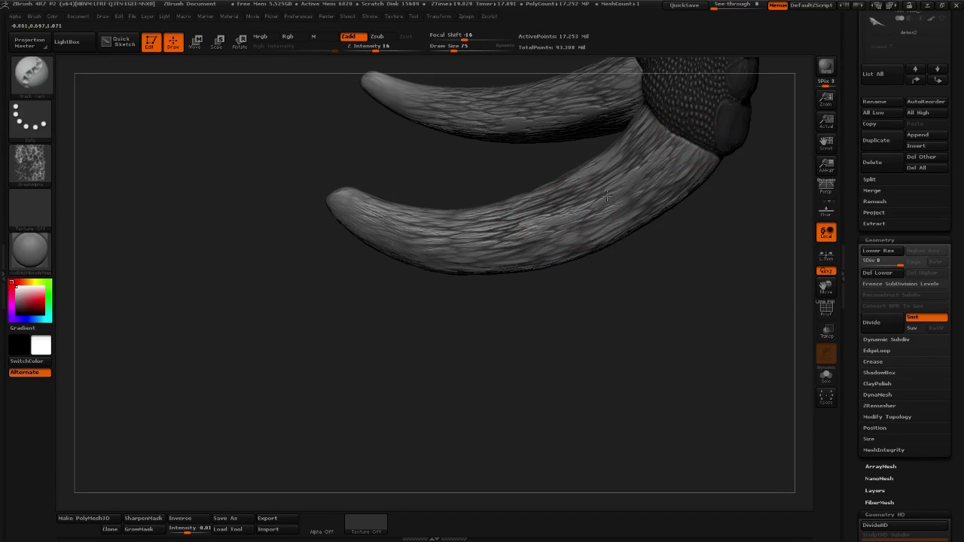
drag(732, 187, 698, 159)
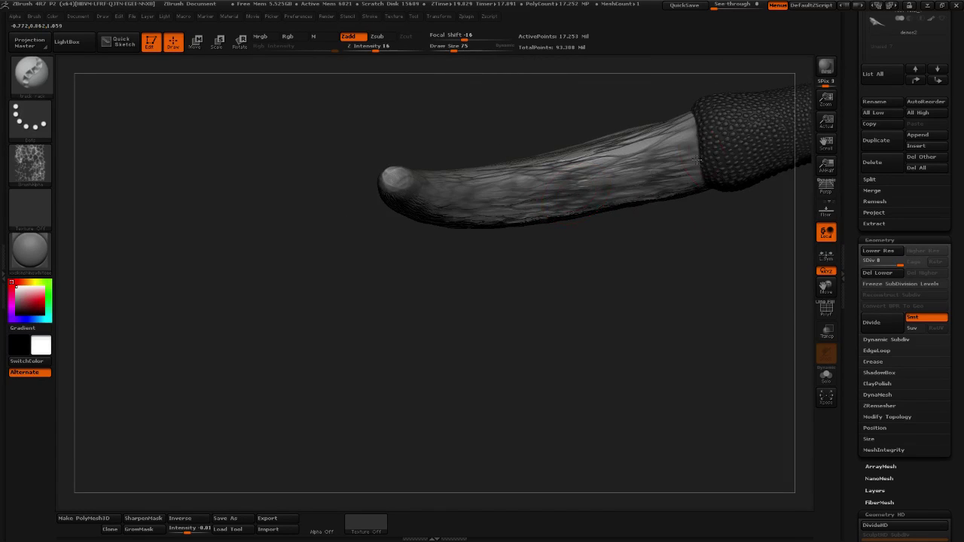
Brush fine grain texture along the side faces of the claws where the surface is still smooth.
mouse_move(640, 237)
mouse_down()
mouse_move(667, 321)
mouse_move(514, 217)
mouse_move(556, 297)
mouse_move(419, 312)
mouse_up()
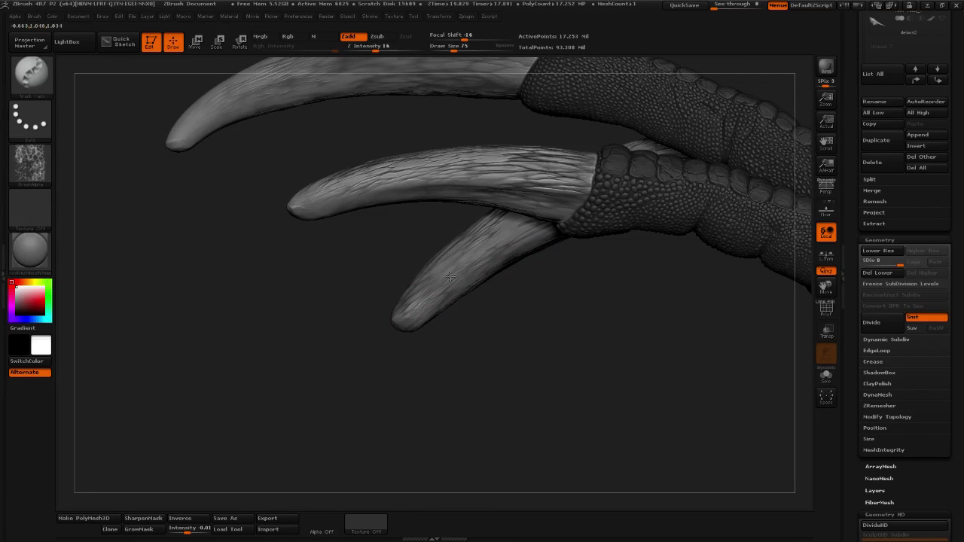
drag(545, 246, 518, 241)
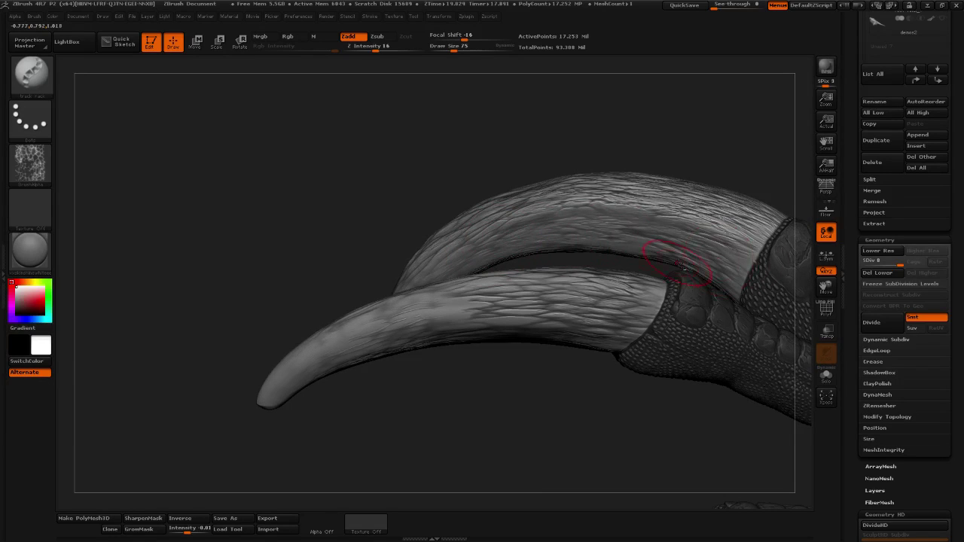
drag(555, 400, 436, 341)
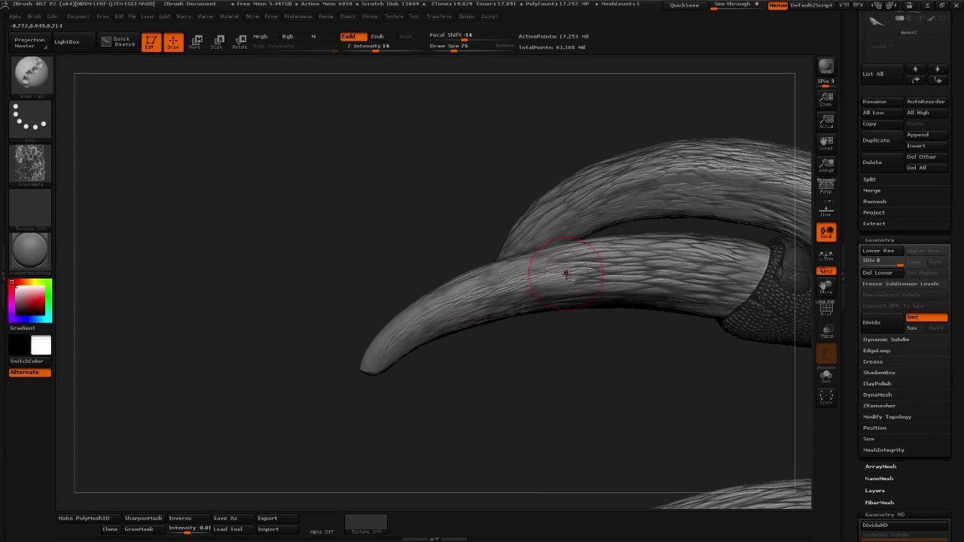
mouse_move(668, 311)
mouse_down()
mouse_move(700, 271)
mouse_move(534, 323)
mouse_up()
Extend the fine grain texture over the claws' lower faces next to the scales and around the smooth tips.
right_drag(678, 224, 579, 243)
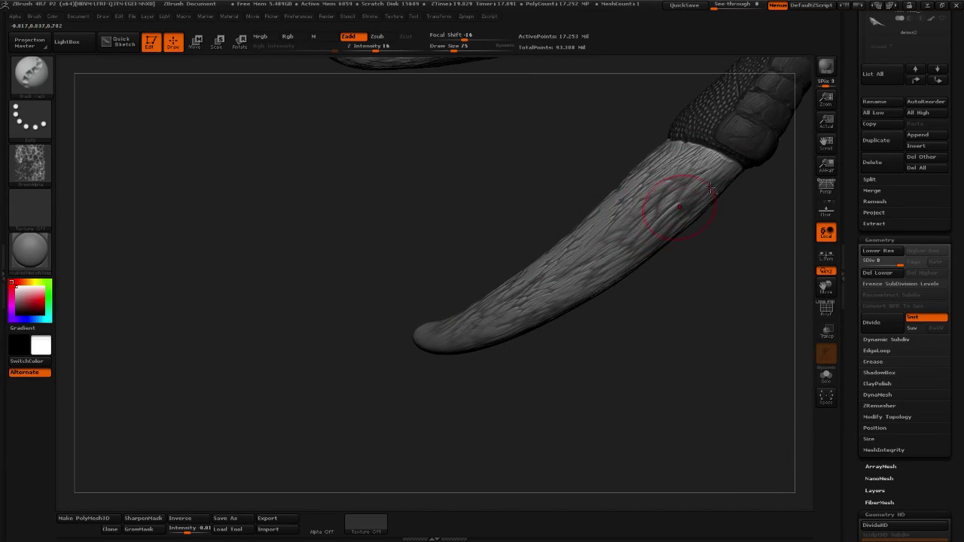
mouse_move(712, 188)
right_down()
mouse_move(764, 218)
mouse_move(708, 278)
mouse_move(676, 196)
right_up()
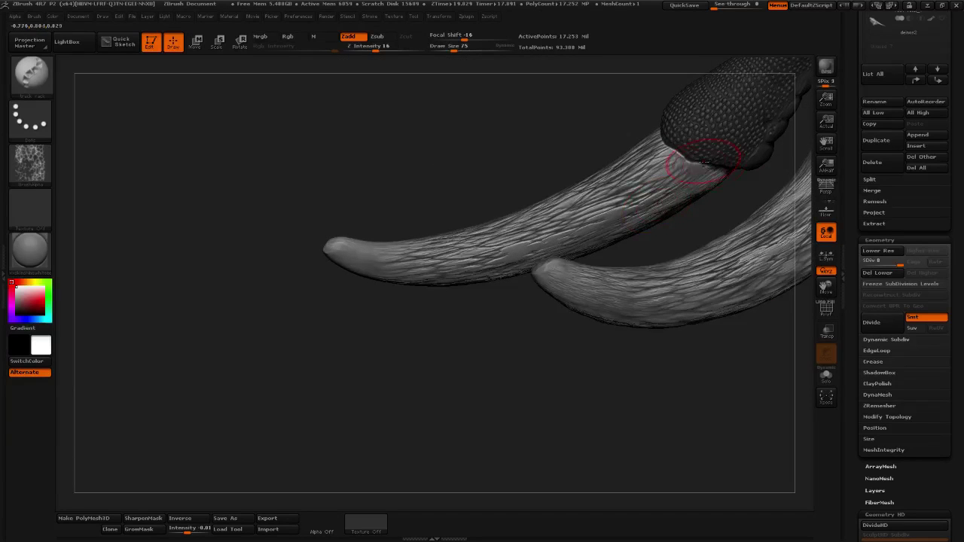
mouse_move(580, 304)
right_down()
mouse_move(510, 248)
mouse_move(477, 240)
right_up()
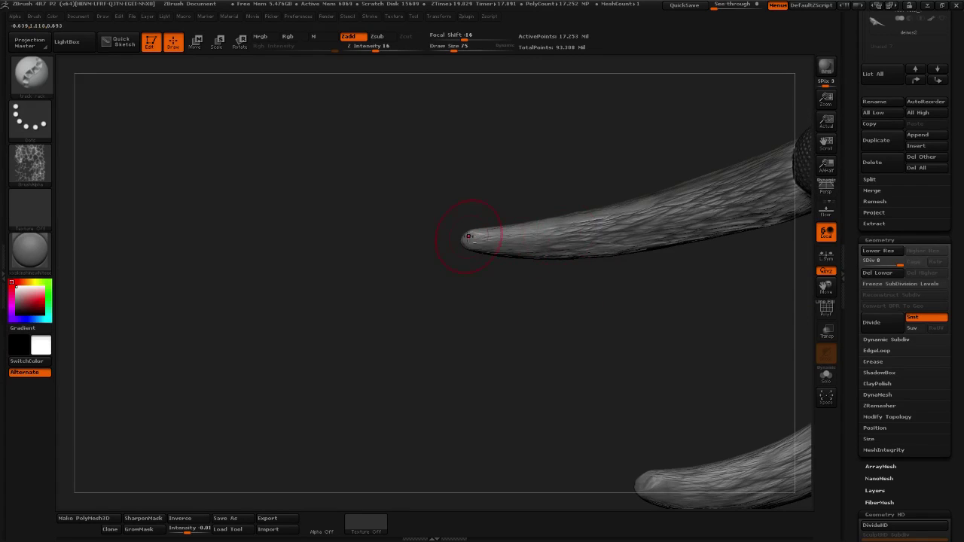
right_drag(620, 261, 556, 243)
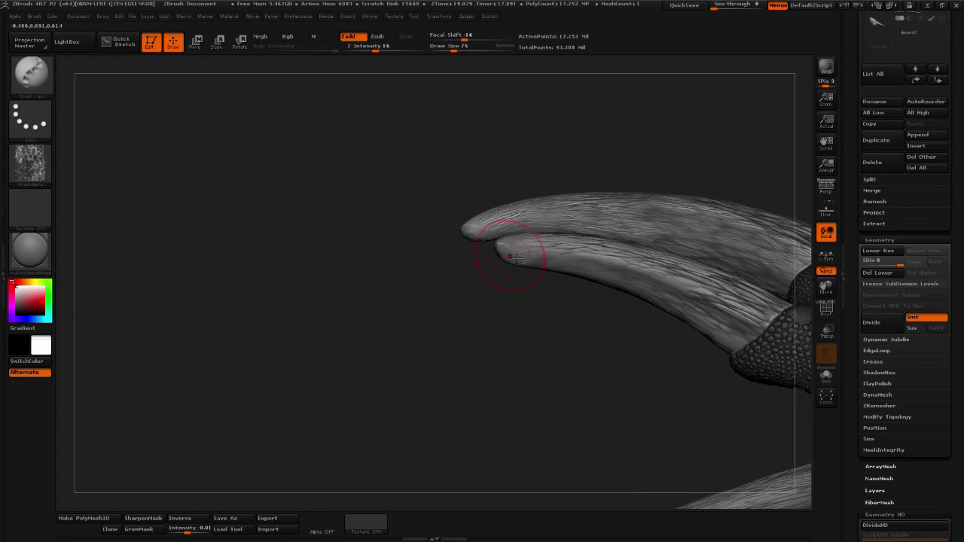
right_drag(572, 328, 409, 254)
Brush fine grain texture down the upper faces and edges of the claws, from the tips back toward the bases.
mouse_move(301, 187)
alt+right_down()
mouse_move(415, 250)
mouse_move(471, 336)
alt+right_up()
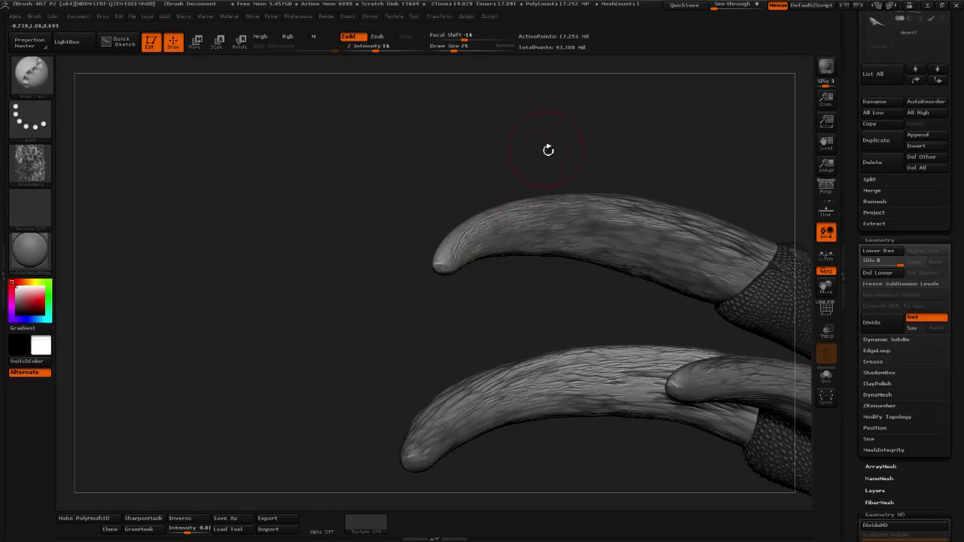
right_drag(548, 150, 446, 256)
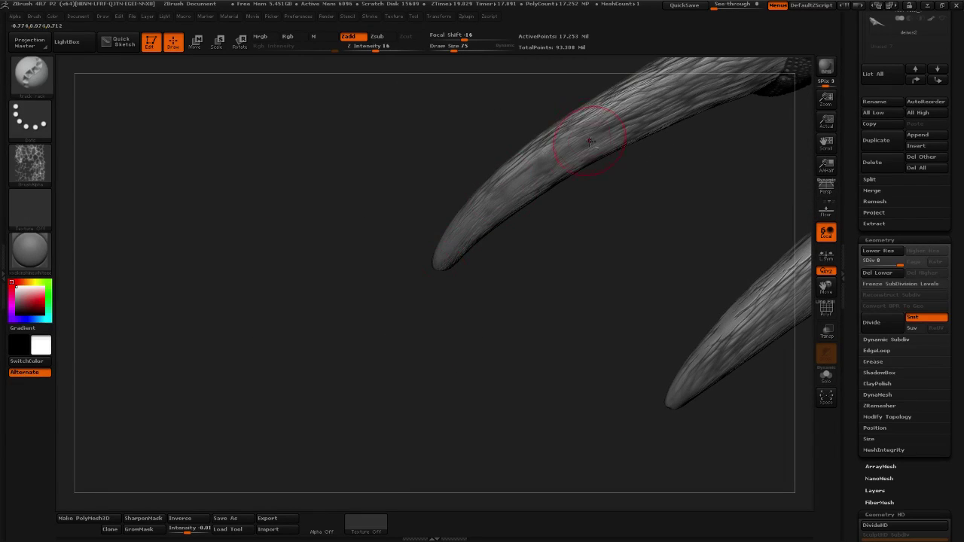
right_drag(595, 188, 554, 324)
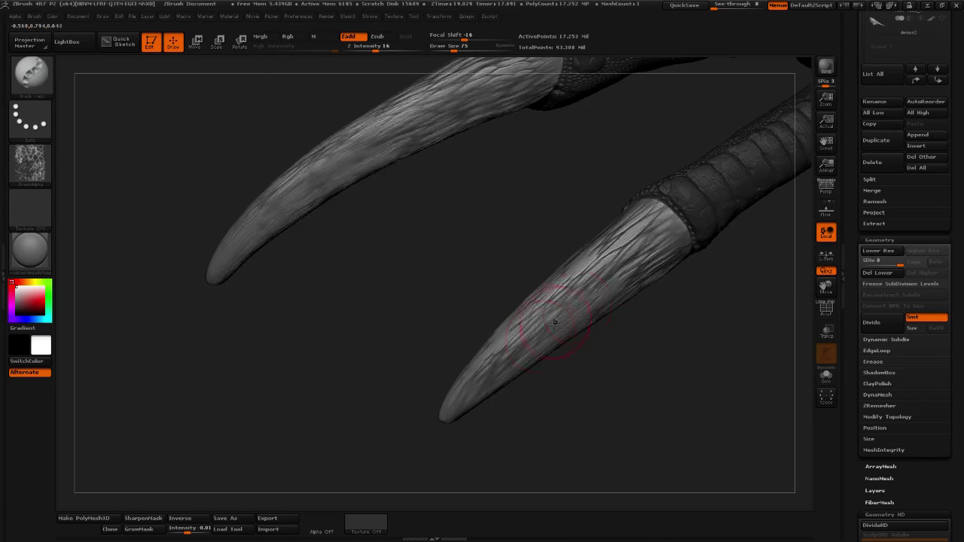
mouse_move(674, 257)
right_down()
mouse_move(542, 332)
mouse_move(462, 399)
mouse_move(554, 286)
right_up()
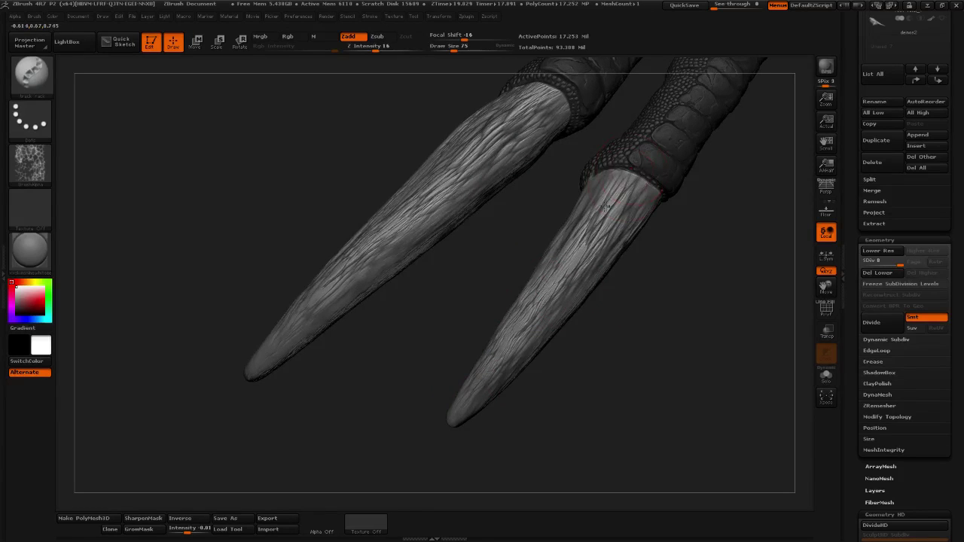
Brush fine grain texture around the inner claw's base and along its back side beside the scaly toe.
right_drag(648, 170, 633, 211)
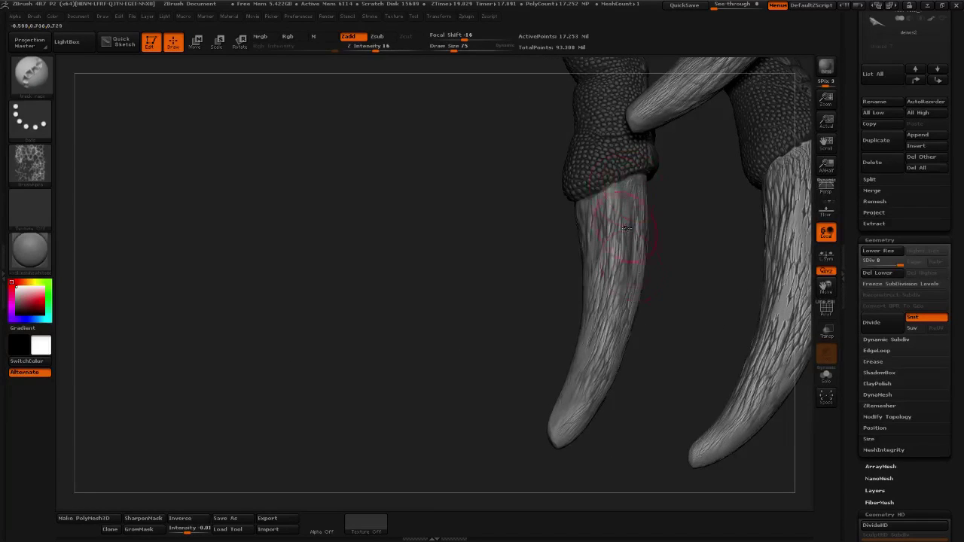
right_drag(674, 317, 570, 302)
right_drag(552, 349, 628, 212)
right_drag(606, 301, 450, 300)
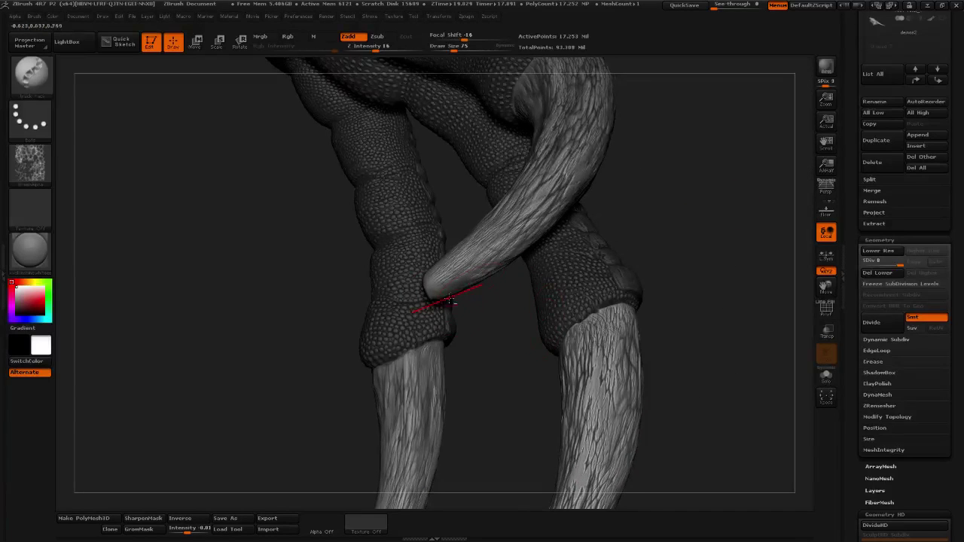
Fill in fine grain texture along the rear claw, the outermost claw's base and the inner claw's shaft.
right_drag(656, 227, 714, 254)
mouse_move(586, 256)
alt+right_down()
mouse_move(675, 288)
mouse_move(700, 309)
alt+right_up()
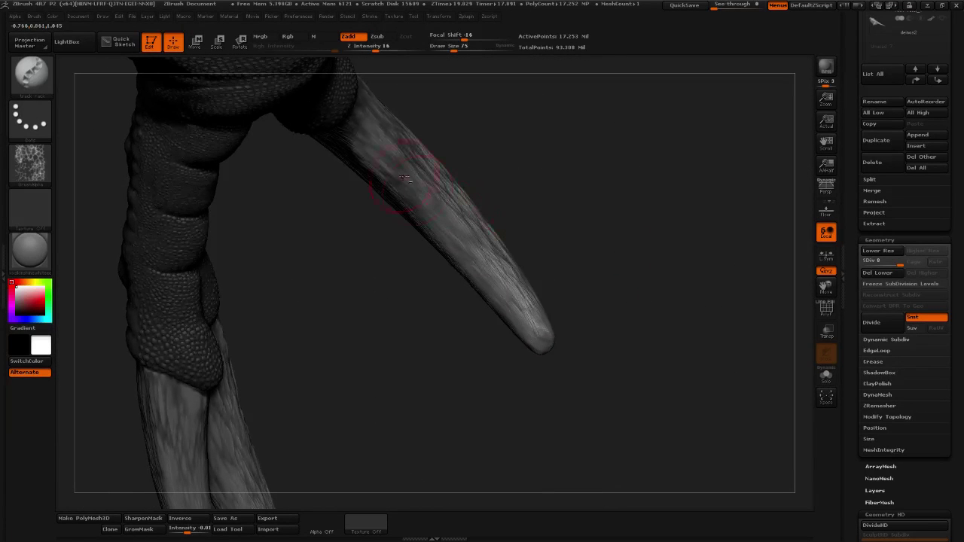
right_drag(654, 234, 532, 190)
right_drag(725, 171, 534, 171)
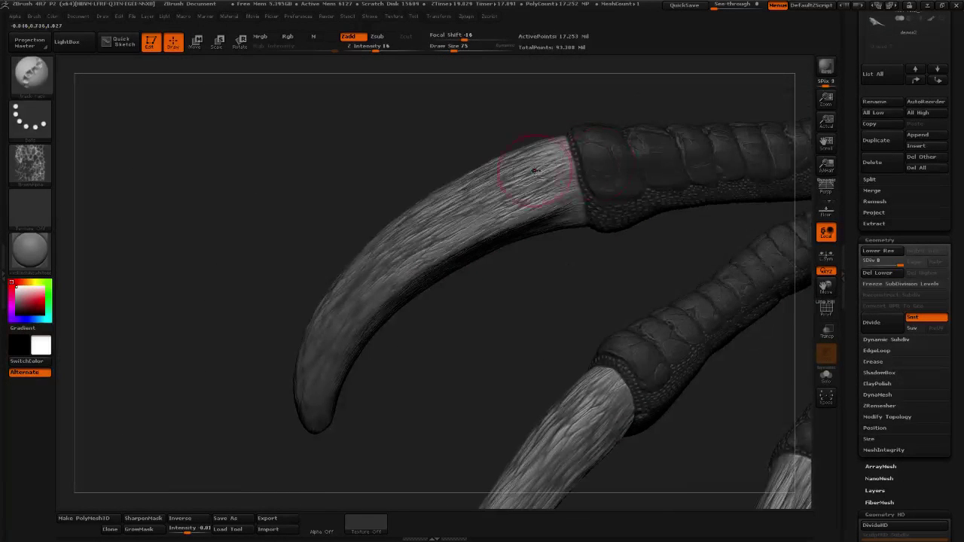
mouse_move(611, 218)
right_down()
mouse_move(572, 331)
mouse_move(580, 357)
mouse_move(593, 305)
right_up()
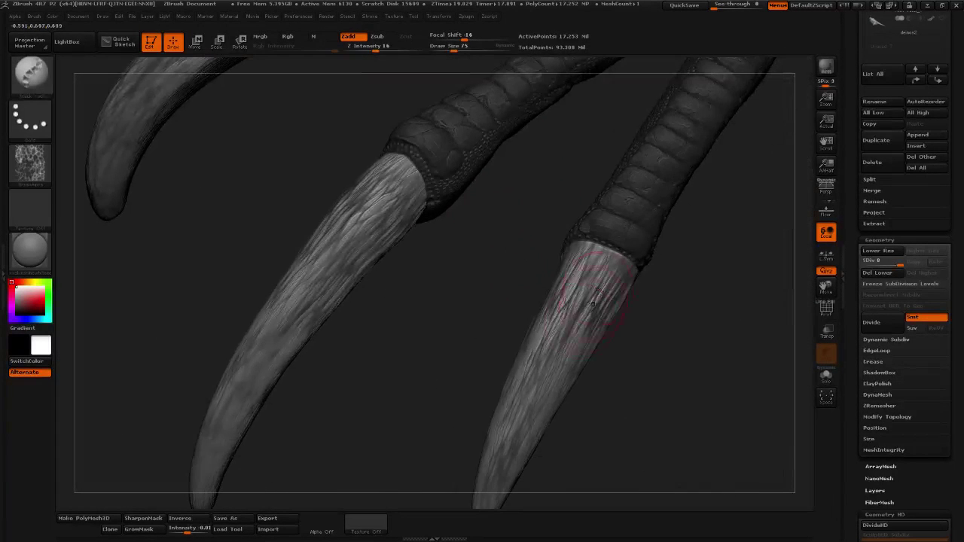
right_drag(607, 238, 540, 330)
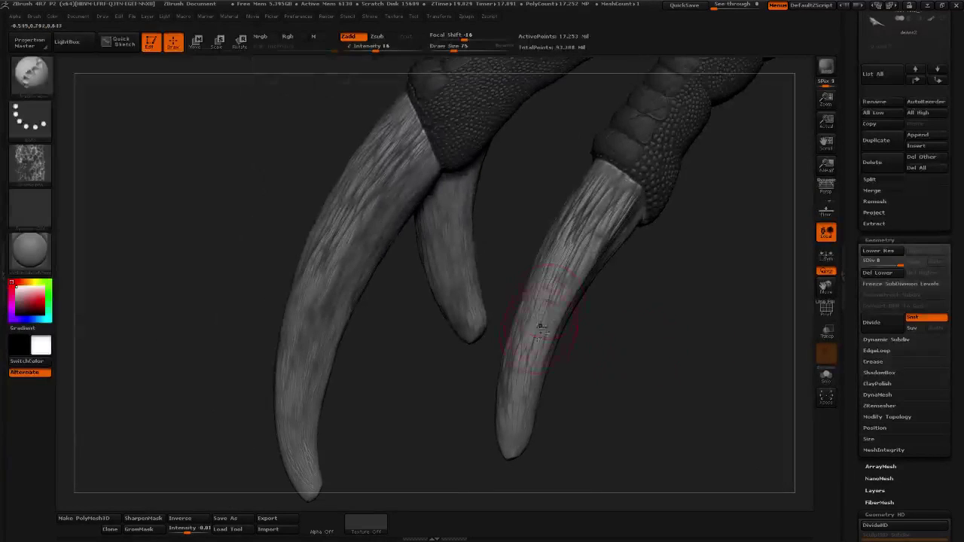
Invert the mask to cover the claws instead of the scaly skin, and turn off the masking brush's alpha.
ctrl+click(661, 335)
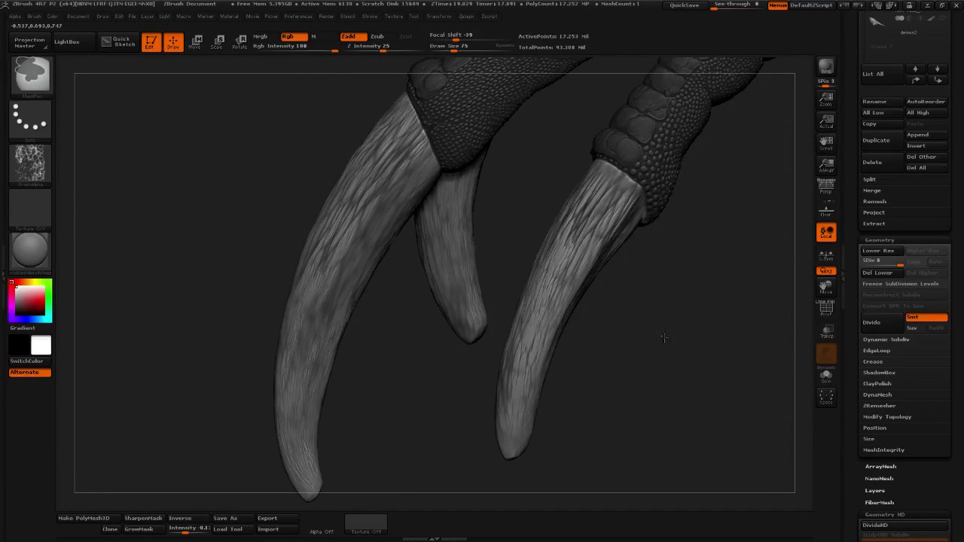
ctrl+drag(558, 460, 474, 374)
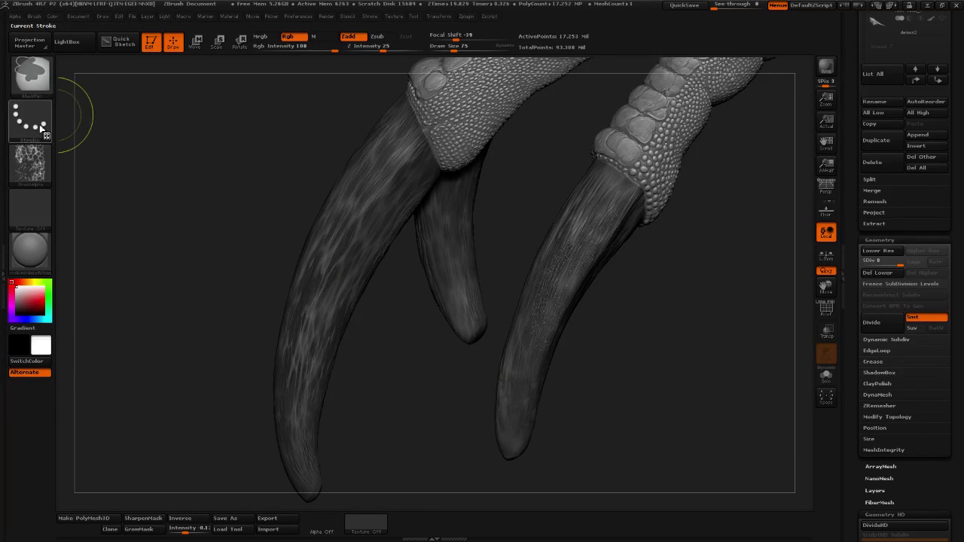
click(32, 165)
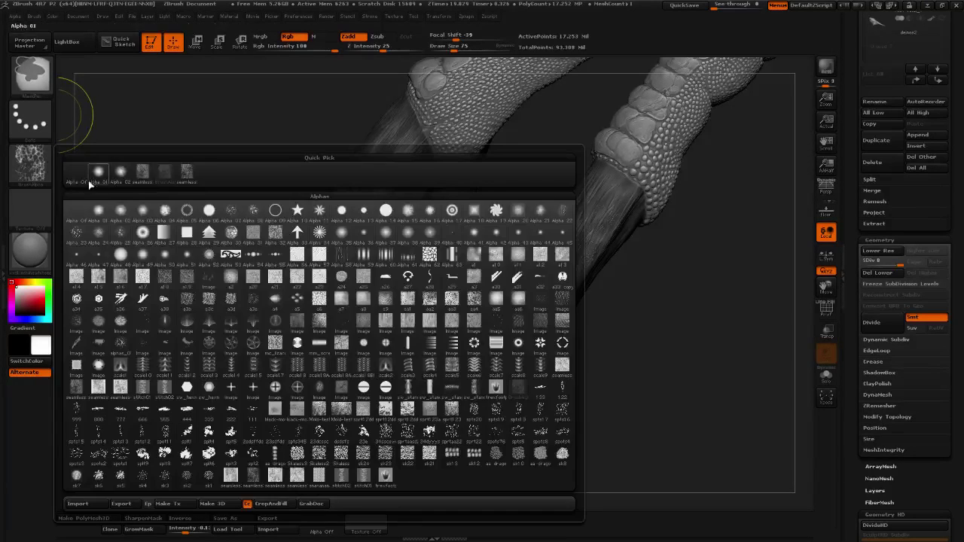
click(73, 167)
Fill the mask solidly over the claw tips and the whole middle claw up to the scales.
ctrl+drag(611, 452, 439, 344)
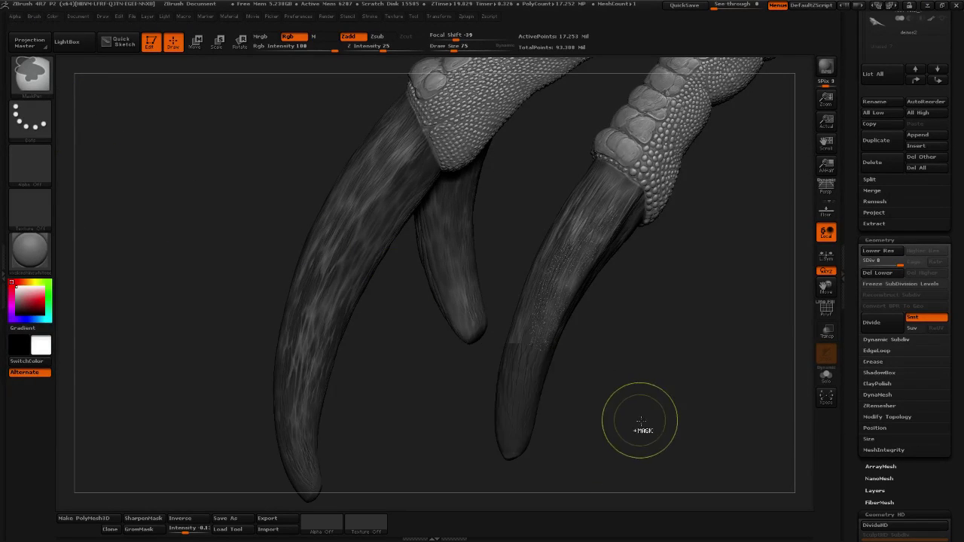
alt+drag(663, 422, 565, 419)
mouse_move(587, 467)
ctrl+mouse_down()
mouse_move(429, 366)
mouse_move(368, 297)
ctrl+mouse_up()
mouse_move(594, 351)
mouse_down()
mouse_move(652, 381)
mouse_move(503, 331)
mouse_move(445, 354)
mouse_move(457, 349)
mouse_up()
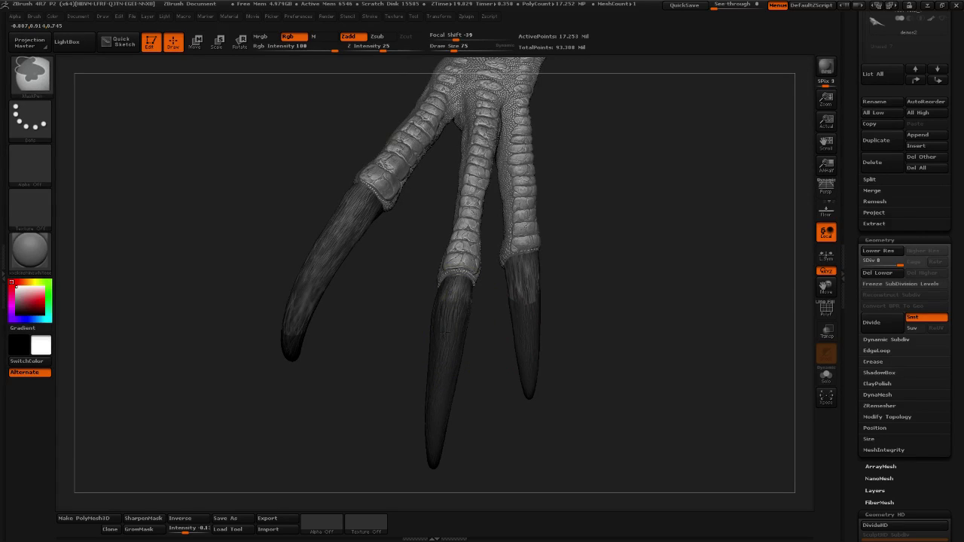
mouse_move(596, 289)
mouse_down()
mouse_move(628, 294)
mouse_move(662, 323)
mouse_up()
ctrl+drag(461, 276, 474, 263)
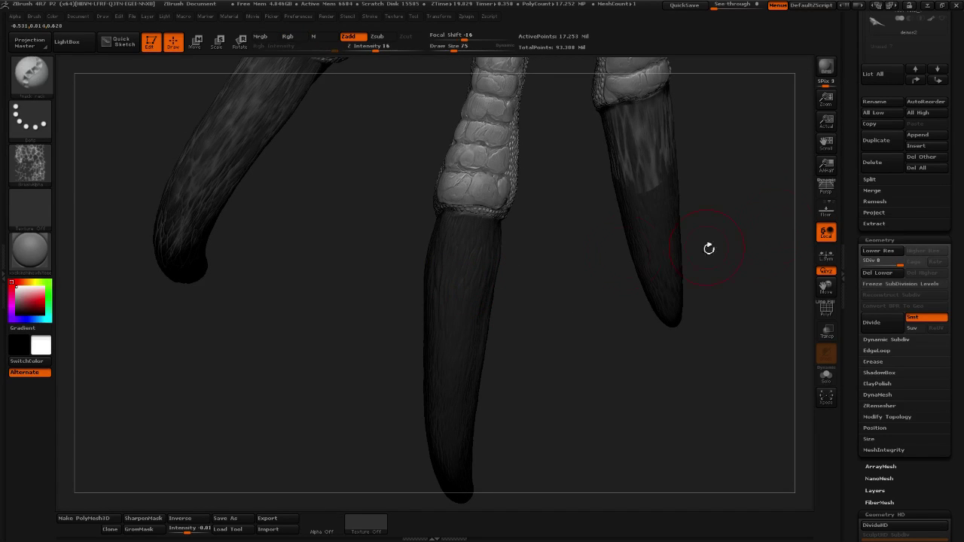
Fill the mask solidly over the light patches on the inner claw's shaft and base up to the scales.
mouse_move(762, 191)
alt+mouse_down()
mouse_move(613, 294)
mouse_move(578, 278)
alt+mouse_up()
ctrl+drag(514, 325, 526, 311)
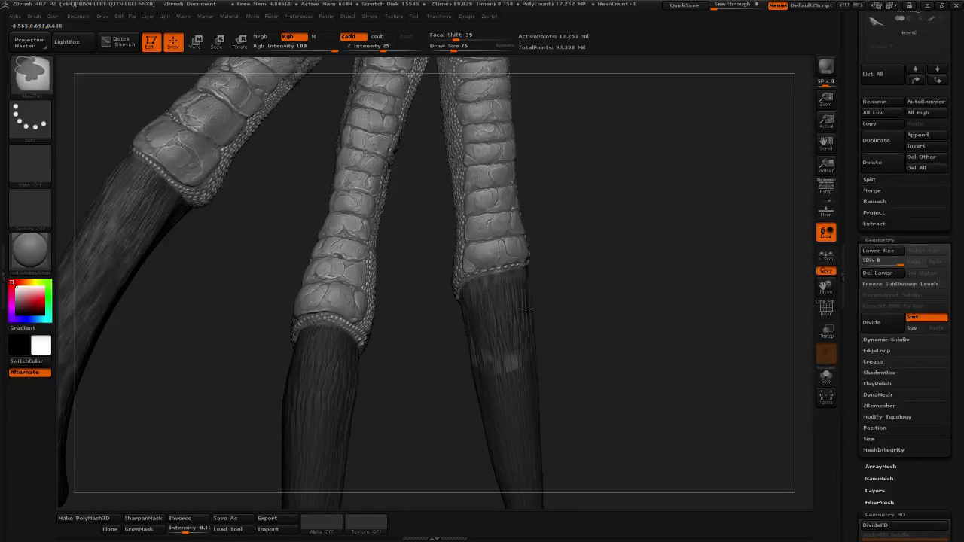
drag(411, 354, 532, 323)
ctrl+drag(506, 276, 490, 328)
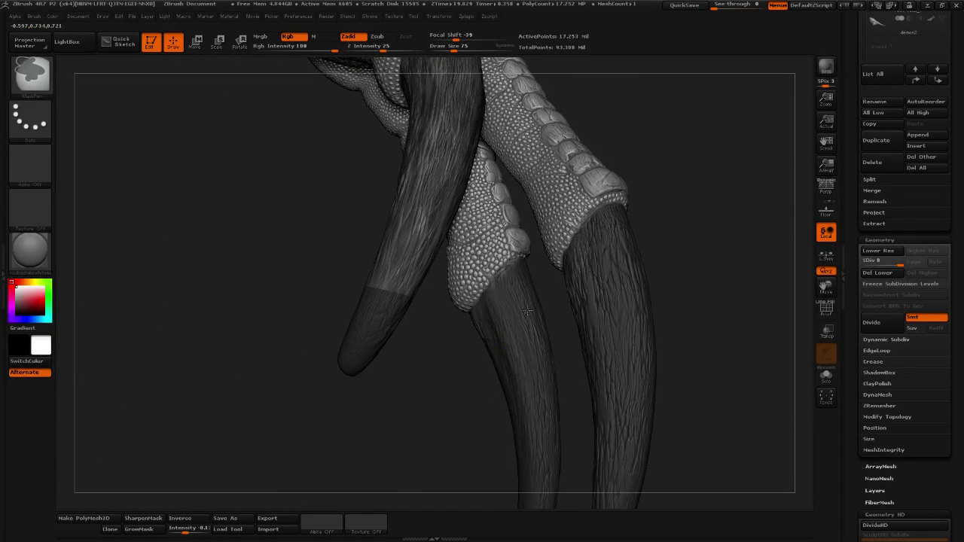
Extend the solid mask around the back sides of the inner and middle claws just below the scaly skin.
drag(424, 400, 523, 336)
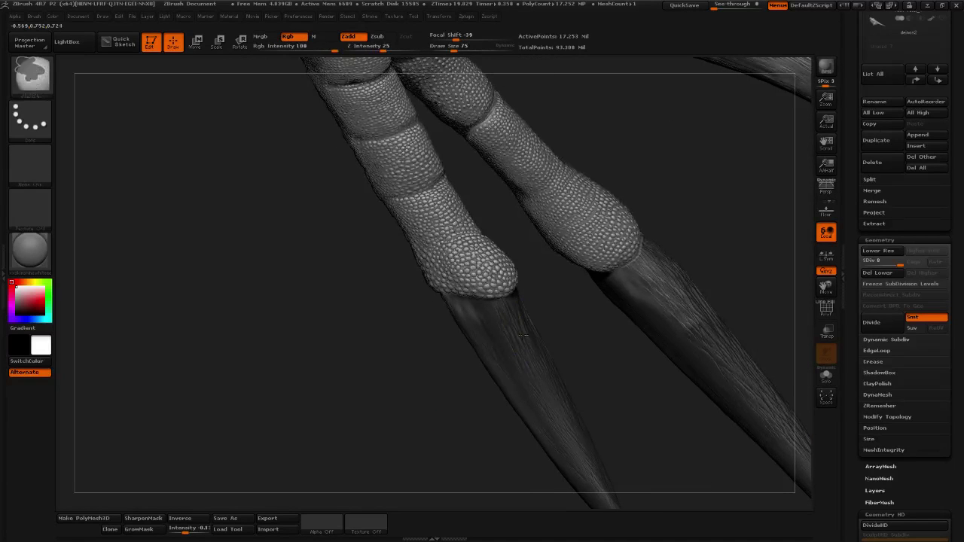
drag(411, 377, 555, 318)
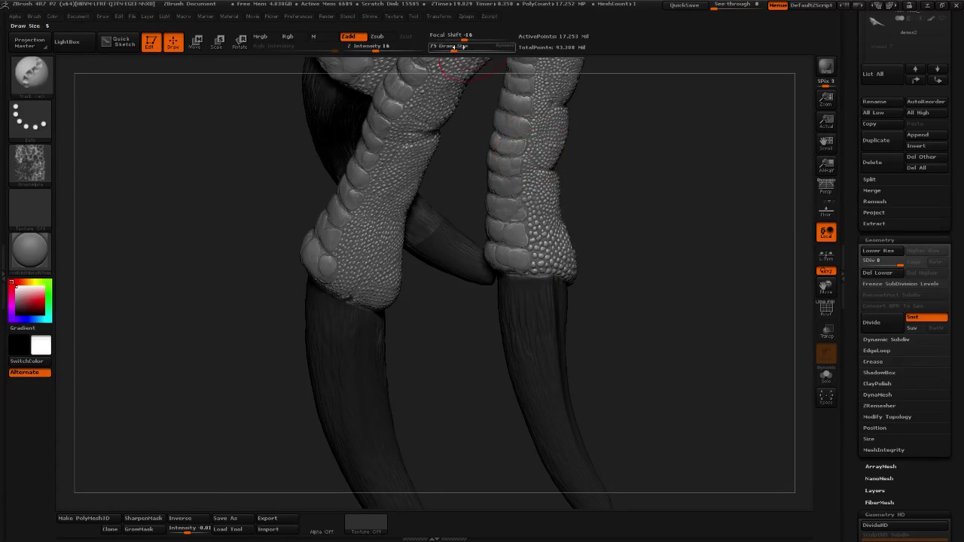
click(453, 46)
mouse_move(415, 367)
mouse_down()
mouse_move(393, 353)
mouse_move(421, 355)
mouse_up()
mouse_move(674, 377)
alt+mouse_down()
mouse_move(555, 273)
mouse_move(599, 290)
mouse_move(592, 284)
alt+mouse_up()
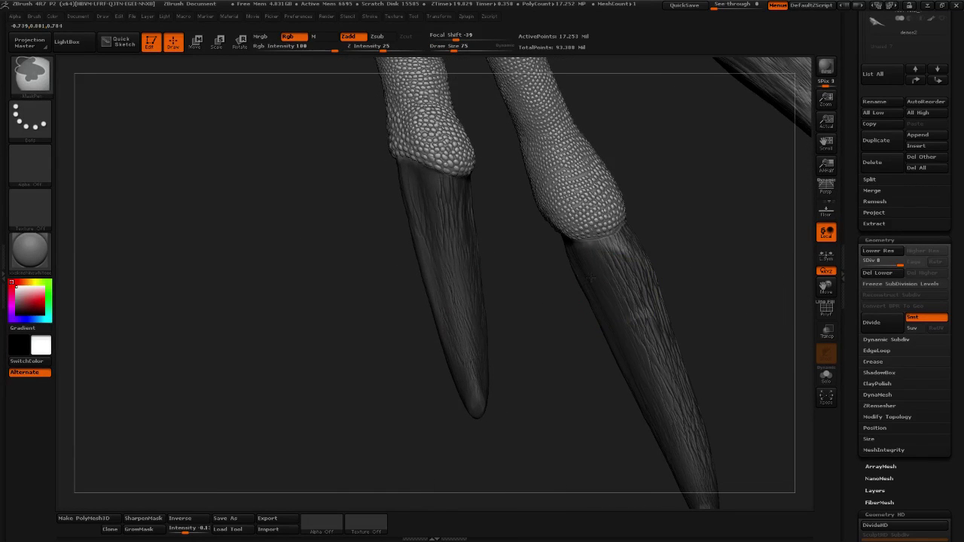
drag(643, 312, 660, 324)
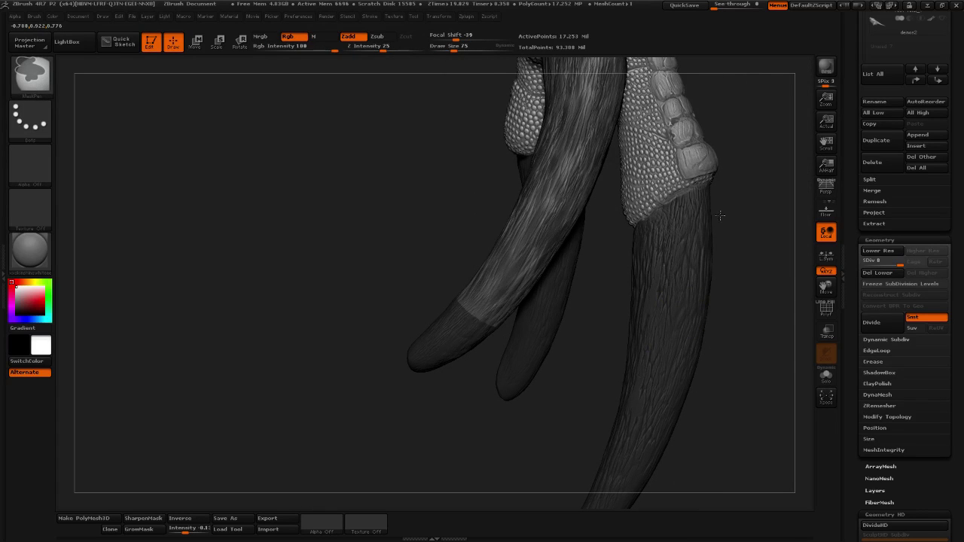
Fill the mask over the still light foreground claw, from its tip along the shaft to the base.
key(b)
key(s)
key(t)
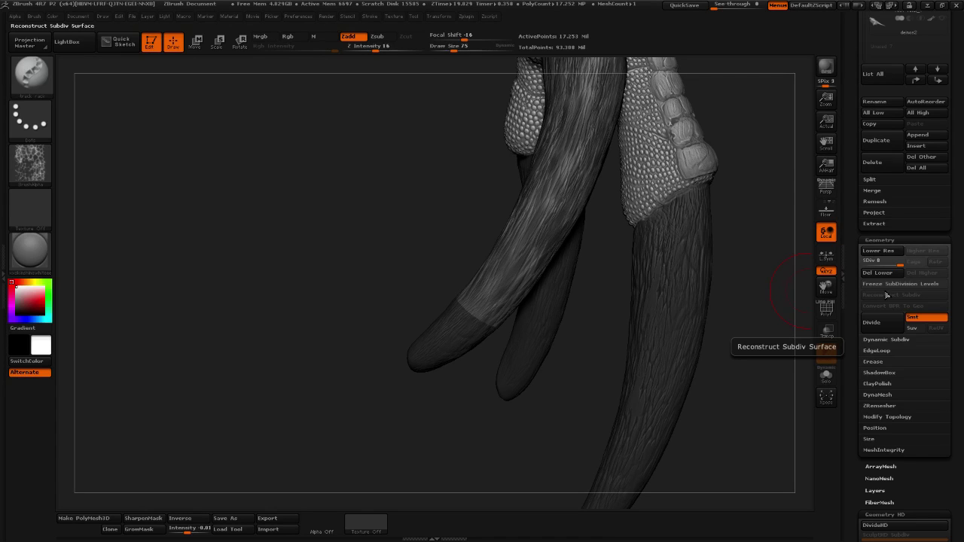
mouse_move(516, 325)
ctrl+mouse_down()
mouse_move(491, 294)
mouse_move(520, 245)
mouse_move(504, 251)
ctrl+mouse_up()
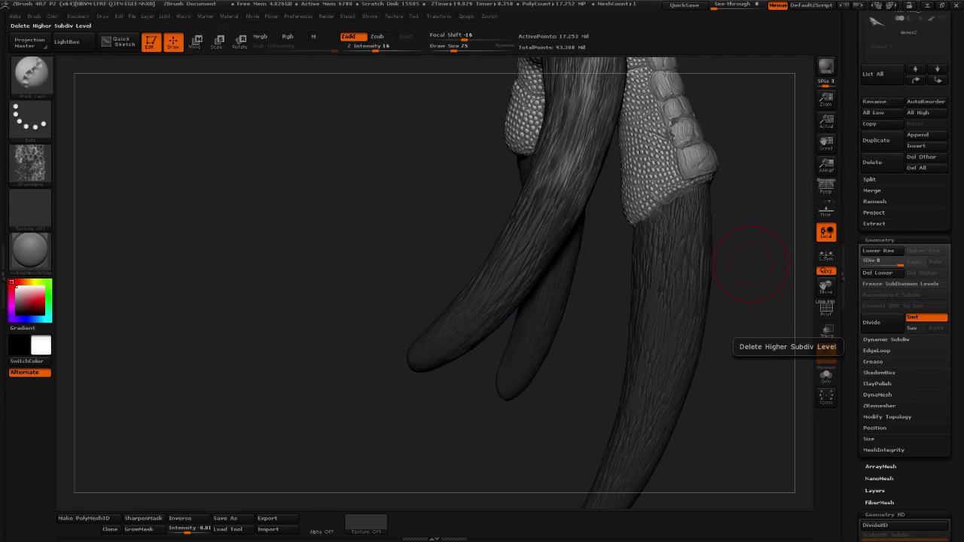
mouse_move(736, 313)
mouse_down()
mouse_move(719, 278)
mouse_move(511, 322)
mouse_up()
mouse_move(443, 321)
mouse_down()
mouse_move(516, 366)
mouse_move(624, 280)
mouse_move(582, 413)
mouse_up()
mouse_move(506, 352)
ctrl+mouse_down()
mouse_move(477, 365)
mouse_move(485, 287)
ctrl+mouse_up()
mouse_move(573, 282)
mouse_down()
mouse_move(540, 252)
mouse_move(602, 230)
mouse_move(580, 226)
mouse_up()
mouse_move(519, 213)
ctrl+mouse_down()
mouse_move(482, 224)
mouse_move(509, 199)
ctrl+mouse_up()
Set the brush draw size to 62 and mask the remaining light patches on the curved outer claw's upper shaft.
mouse_move(572, 220)
mouse_down()
mouse_move(610, 221)
mouse_move(557, 208)
mouse_move(504, 225)
mouse_move(478, 255)
mouse_up()
mouse_move(619, 357)
alt+mouse_down()
mouse_move(538, 379)
mouse_move(519, 346)
alt+mouse_up()
drag(531, 277, 517, 339)
key(b)
key(t)
key(d)
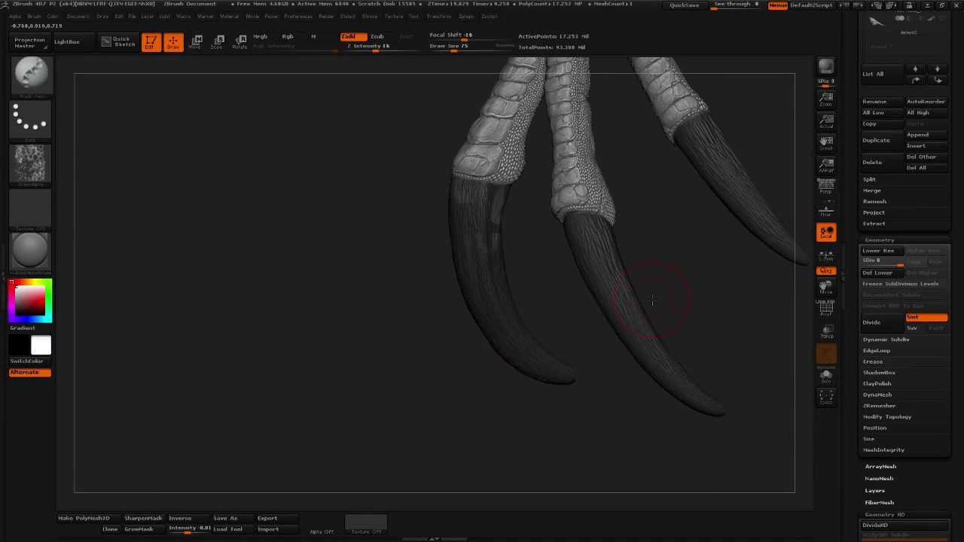
mouse_move(547, 233)
alt+mouse_down()
mouse_move(585, 327)
mouse_move(588, 366)
mouse_move(586, 337)
mouse_move(562, 292)
mouse_move(585, 339)
mouse_move(534, 333)
mouse_move(665, 332)
mouse_move(643, 336)
alt+mouse_up()
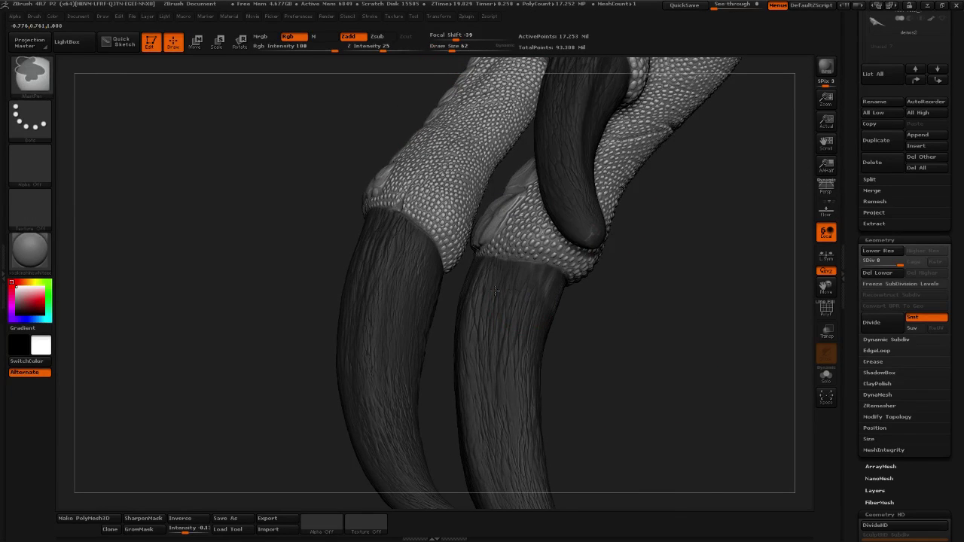
mouse_move(662, 324)
mouse_down()
mouse_move(579, 320)
mouse_move(594, 326)
mouse_move(618, 312)
mouse_move(688, 318)
mouse_up()
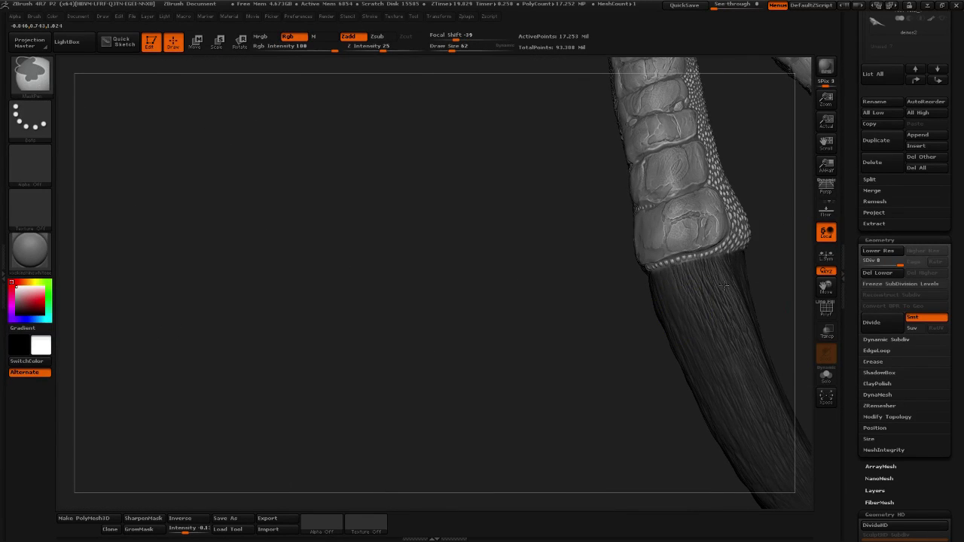
Fill the mask over the underside of the claw bases directly beneath the small scales.
key(ctrl)
mouse_move(607, 389)
mouse_down()
mouse_move(671, 349)
mouse_move(611, 317)
mouse_up()
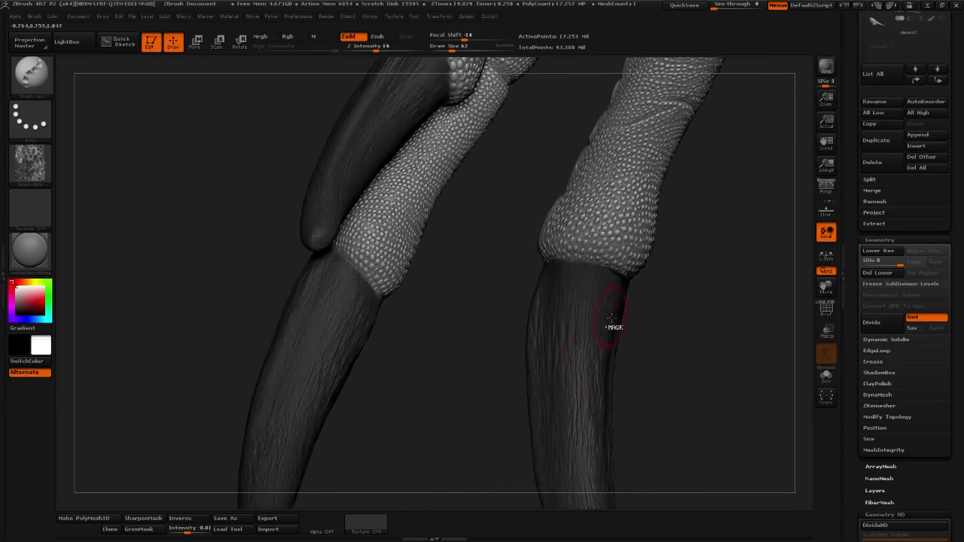
mouse_move(697, 338)
mouse_down()
mouse_move(675, 337)
mouse_move(621, 370)
mouse_up()
mouse_move(702, 362)
mouse_down()
mouse_move(663, 354)
mouse_move(735, 369)
mouse_move(660, 404)
mouse_move(577, 334)
mouse_up()
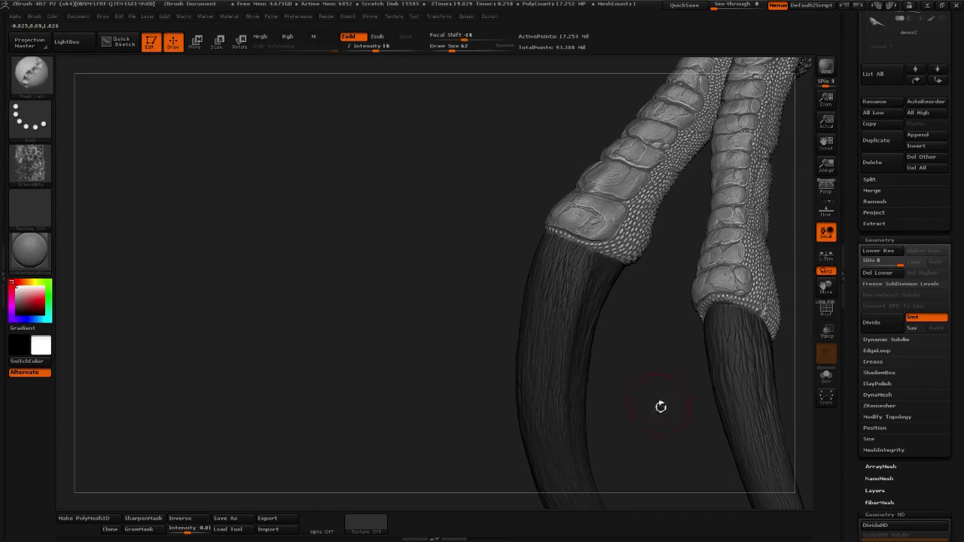
Reduce the brush draw size to 35 and mask the middle claw's base closely along the edge of the scales.
alt+drag(660, 406, 437, 327)
alt+drag(652, 342, 648, 321)
drag(710, 324, 634, 338)
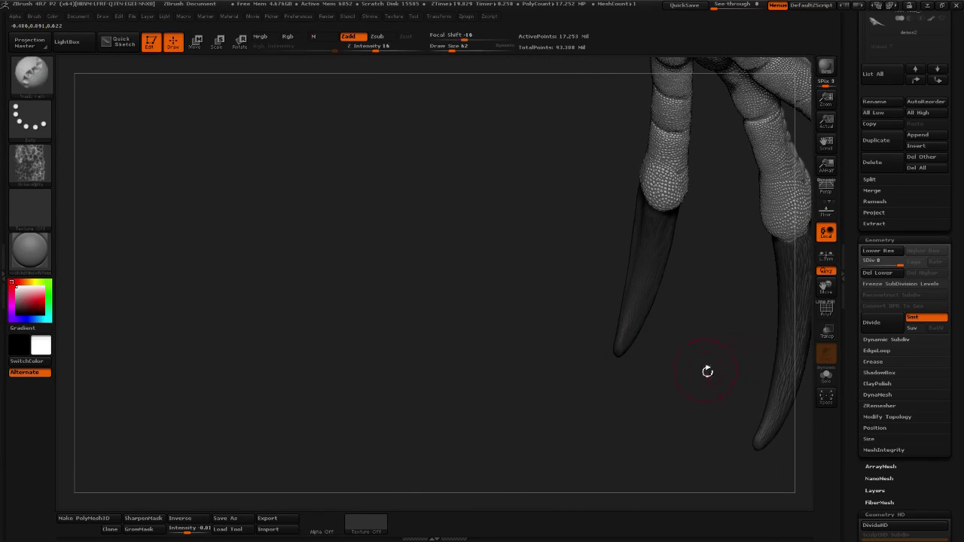
mouse_move(757, 390)
alt+mouse_down()
mouse_move(559, 377)
mouse_move(585, 381)
mouse_move(631, 332)
alt+mouse_up()
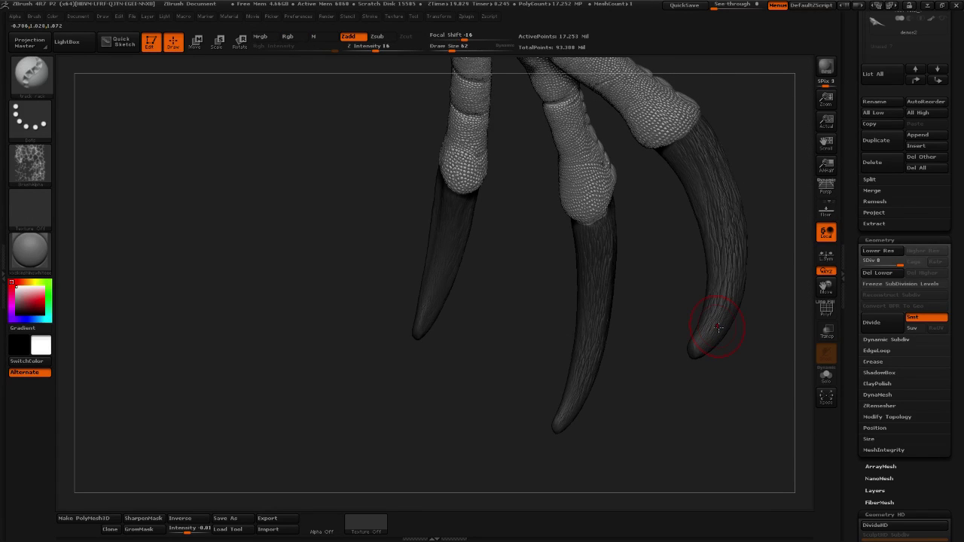
drag(779, 236, 683, 281)
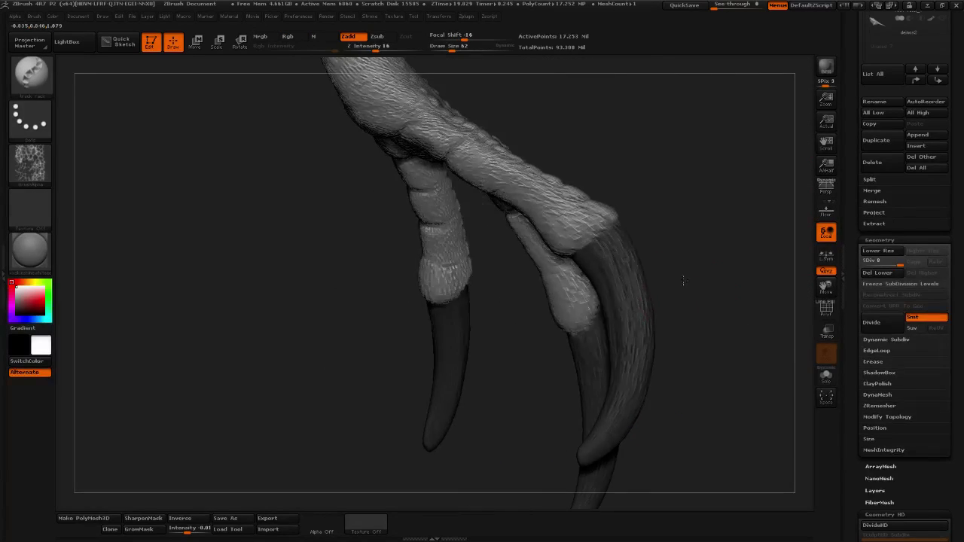
drag(717, 232, 470, 97)
drag(452, 50, 448, 50)
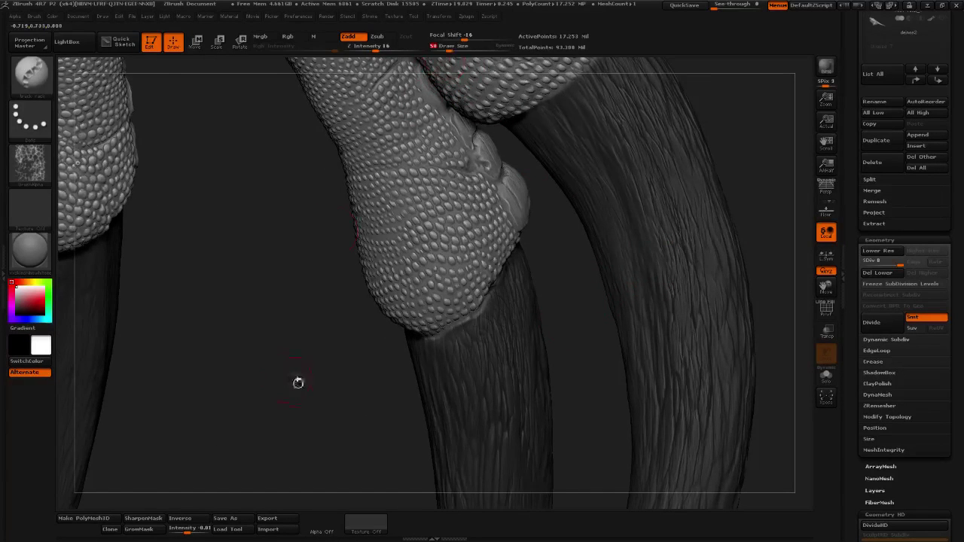
drag(298, 381, 430, 366)
drag(296, 421, 411, 155)
drag(453, 49, 446, 49)
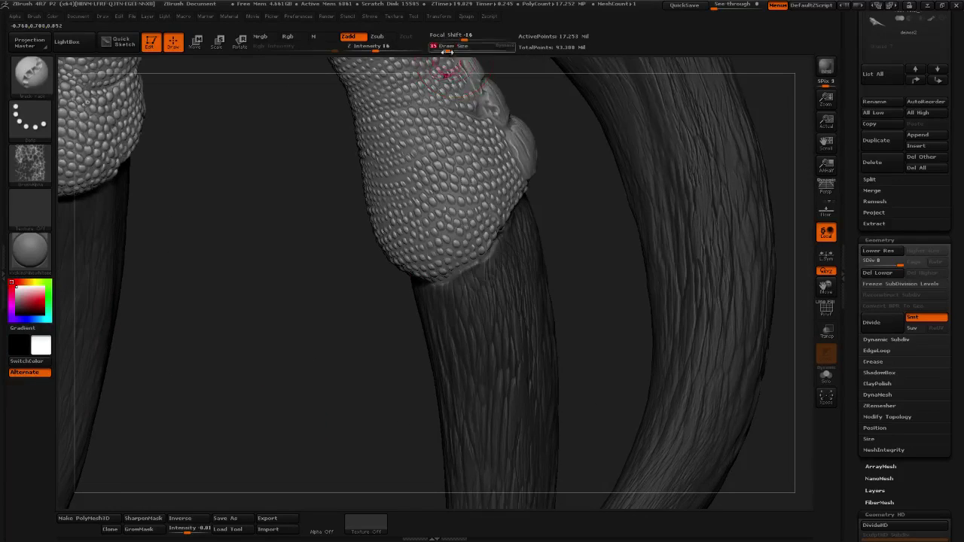
drag(327, 329, 418, 329)
key(ctrl)
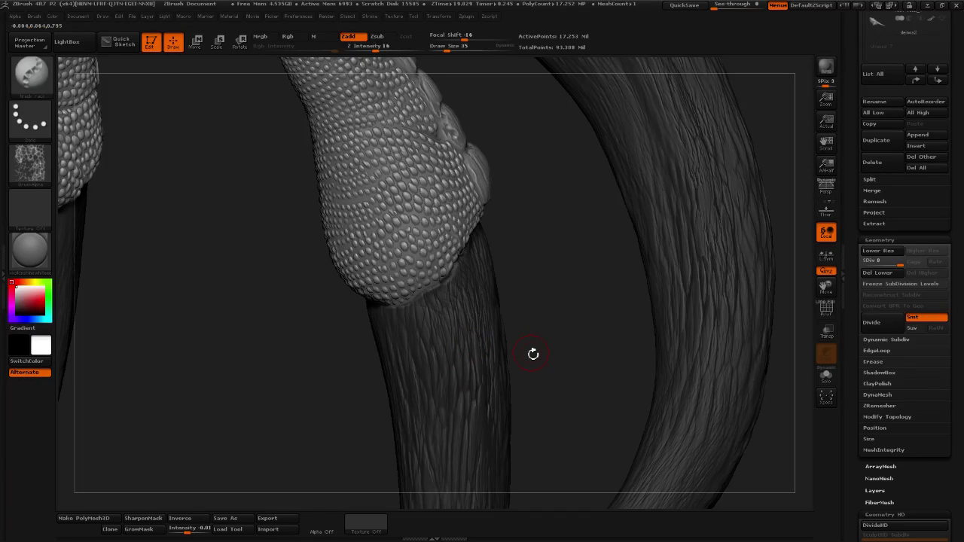
Mask the inner claw's base tightly along its row of edge scales on the front side.
alt+drag(558, 315, 625, 278)
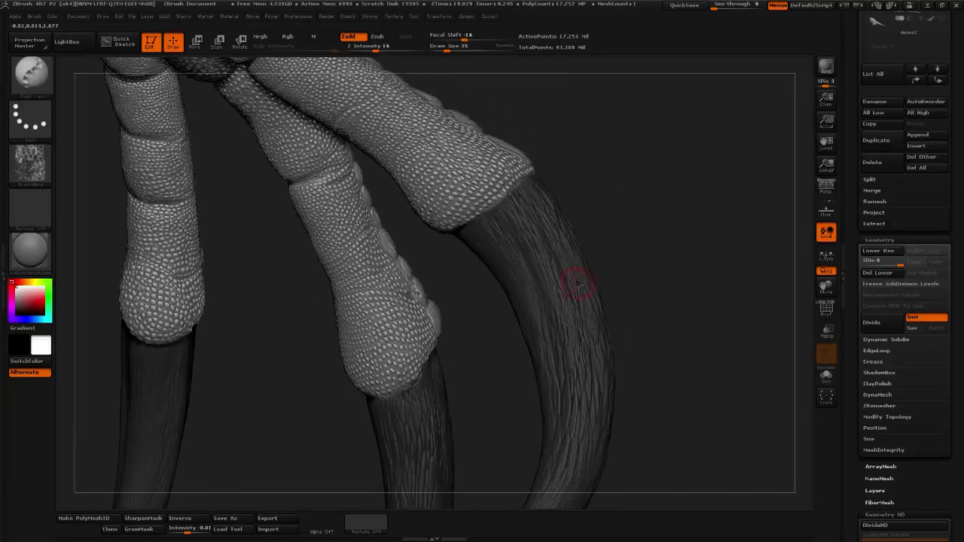
mouse_move(683, 291)
mouse_down()
mouse_move(568, 404)
mouse_move(628, 333)
mouse_move(532, 381)
mouse_move(585, 403)
mouse_move(640, 354)
mouse_move(666, 294)
mouse_up()
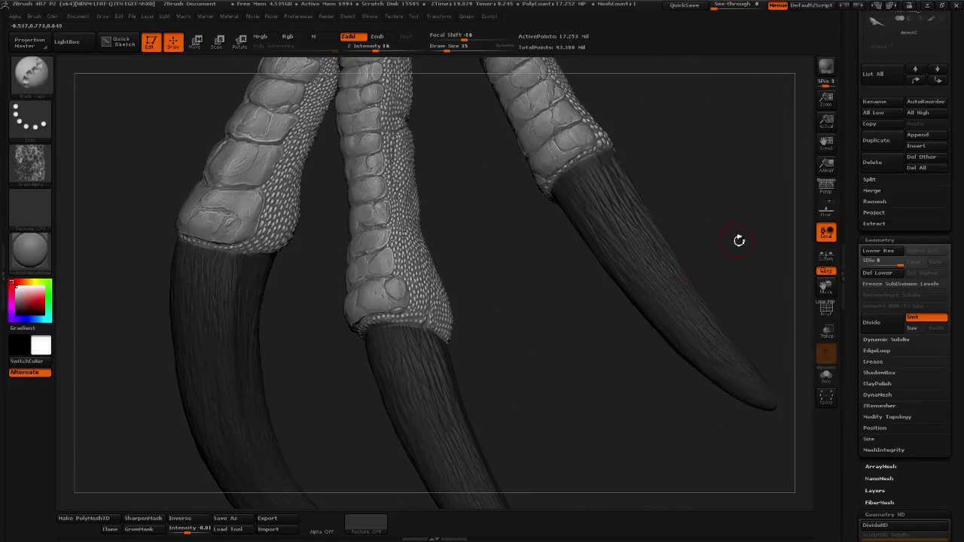
drag(739, 240, 778, 212)
mouse_move(649, 112)
alt+mouse_down()
mouse_move(576, 230)
mouse_move(603, 301)
mouse_move(550, 286)
alt+mouse_up()
shift+drag(510, 228, 488, 225)
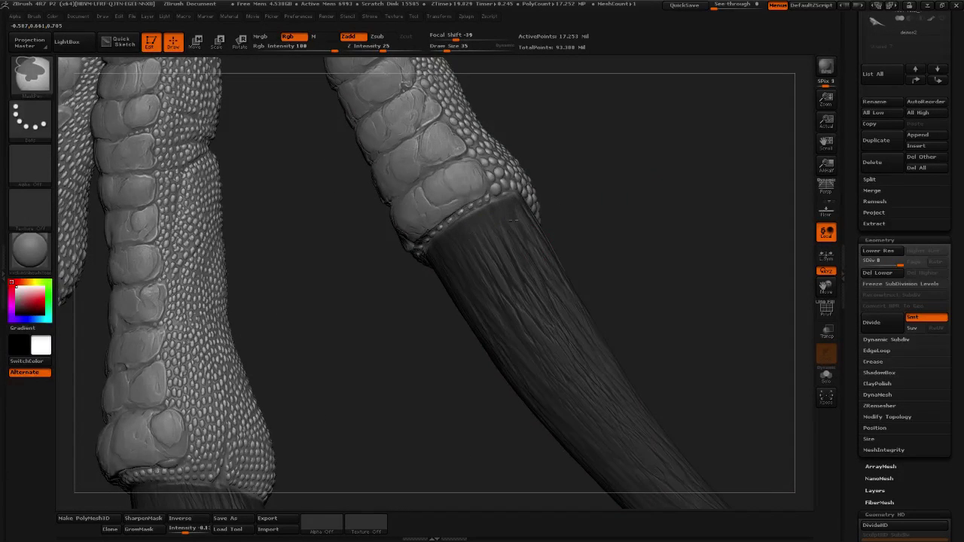
drag(647, 226, 537, 212)
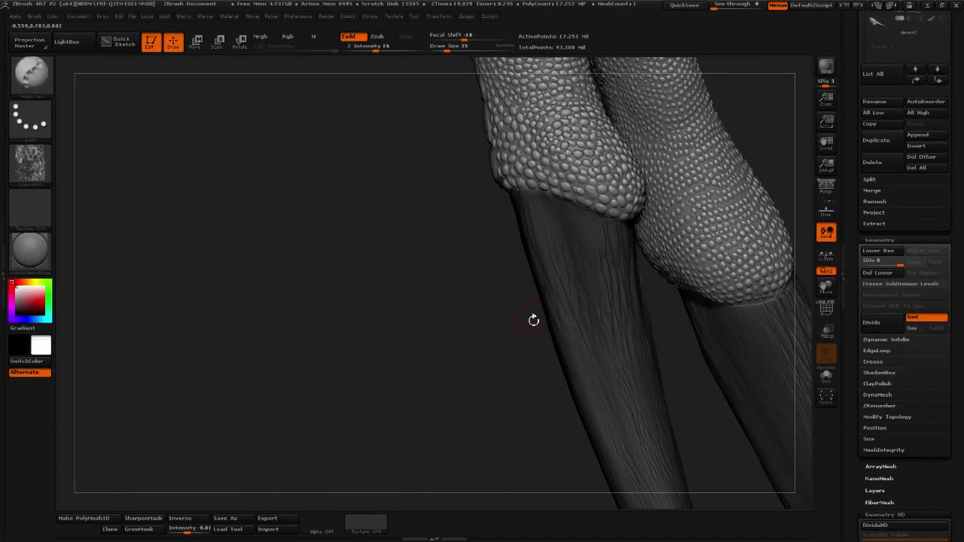
Touch up the mask on the back of the inner and middle claw bases where they meet the scales.
mouse_move(534, 318)
mouse_down()
mouse_move(585, 357)
mouse_move(645, 358)
mouse_up()
key(ctrl)
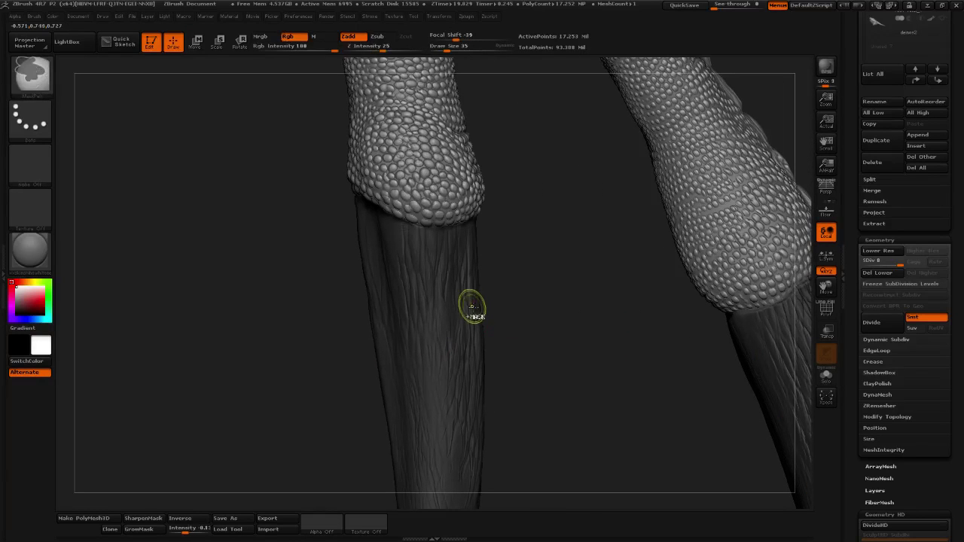
drag(613, 319, 552, 305)
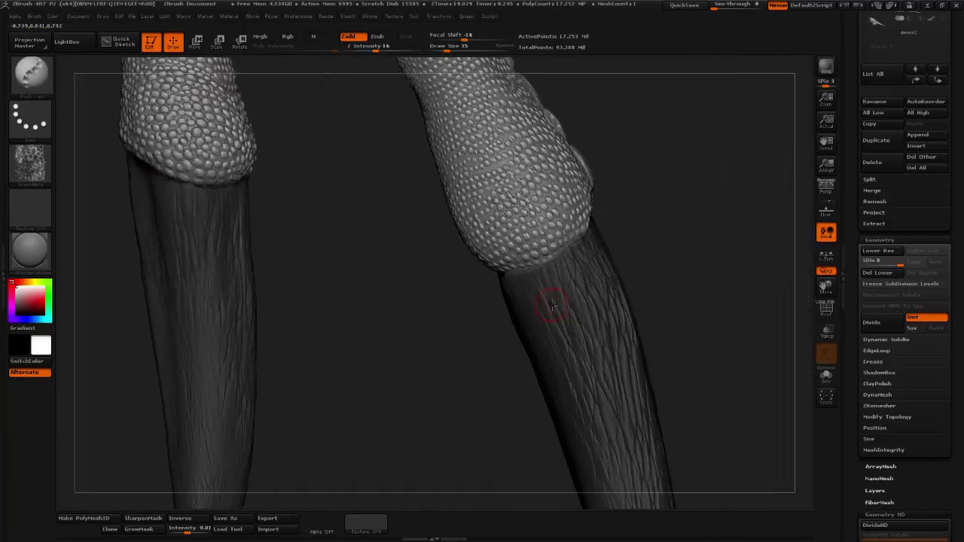
drag(701, 255, 527, 286)
key(ctrl)
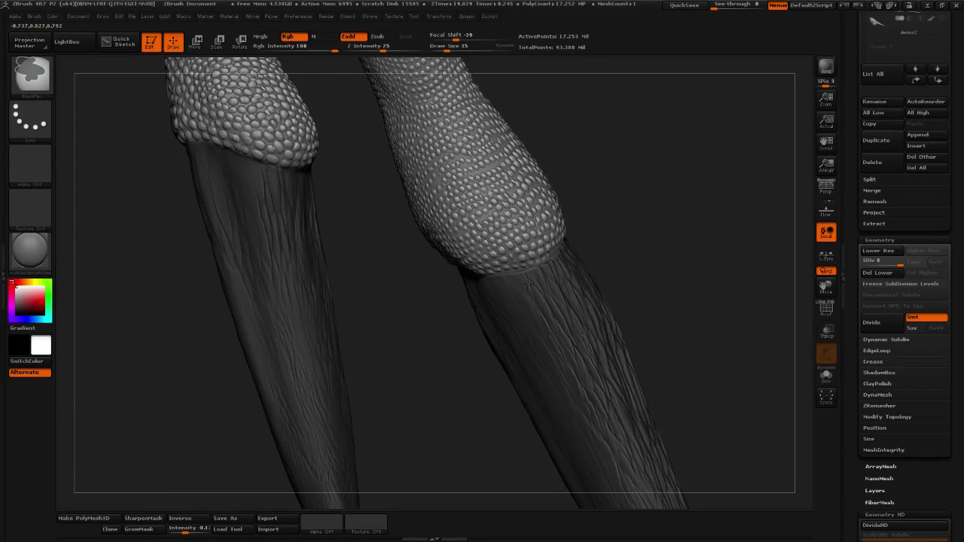
drag(699, 264, 747, 262)
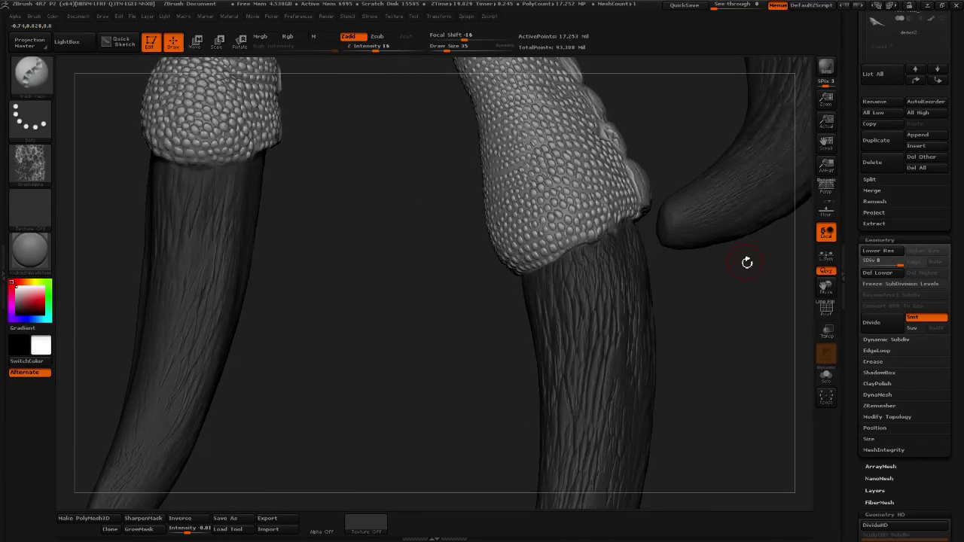
alt+drag(717, 305, 647, 276)
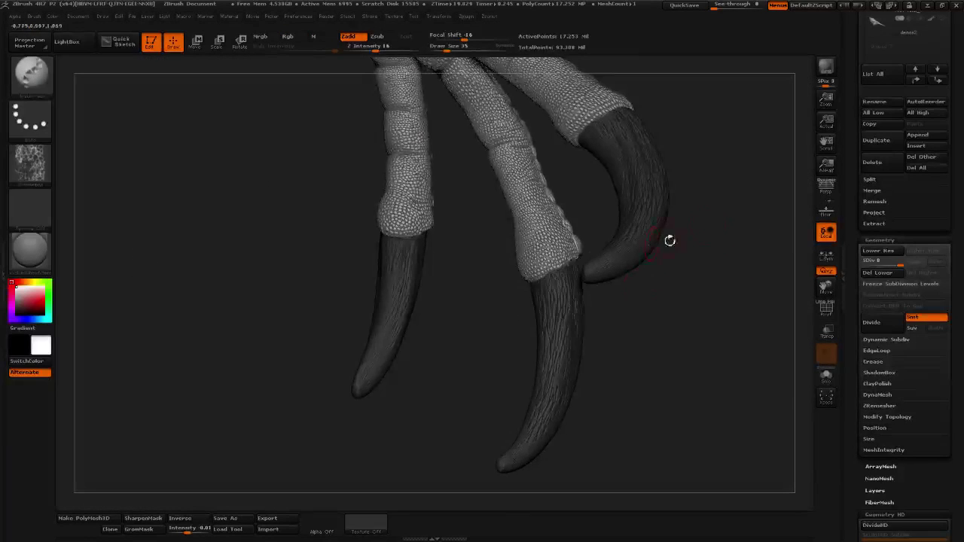
Invert the mask so it protects the scaly skin instead of the claws, and switch to the Move brush.
mouse_move(669, 241)
alt+mouse_down()
mouse_move(592, 327)
mouse_move(720, 336)
mouse_move(783, 369)
mouse_move(706, 333)
mouse_move(550, 316)
mouse_move(550, 300)
alt+mouse_up()
key(ctrl)
click(31, 73)
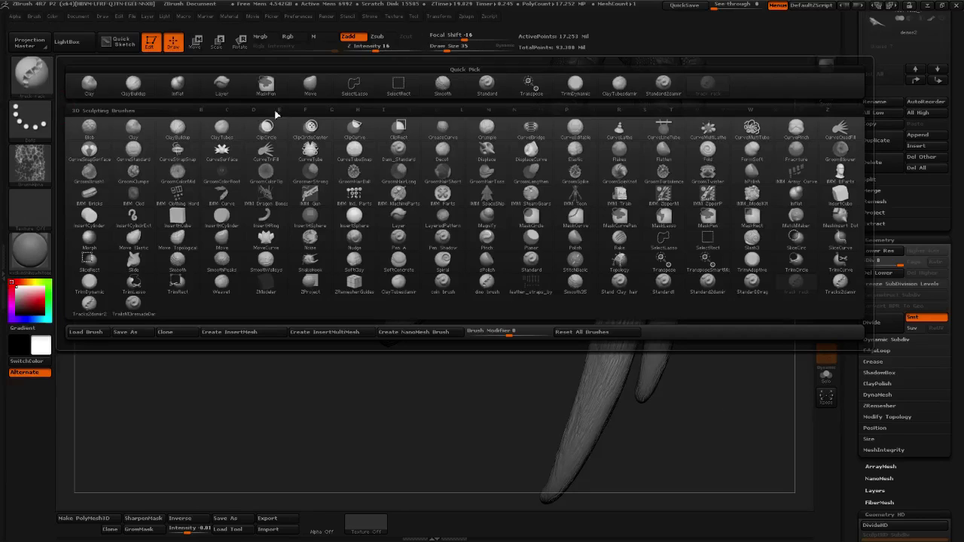
click(309, 83)
mouse_move(522, 286)
alt+mouse_down()
mouse_move(543, 308)
mouse_move(501, 251)
alt+mouse_up()
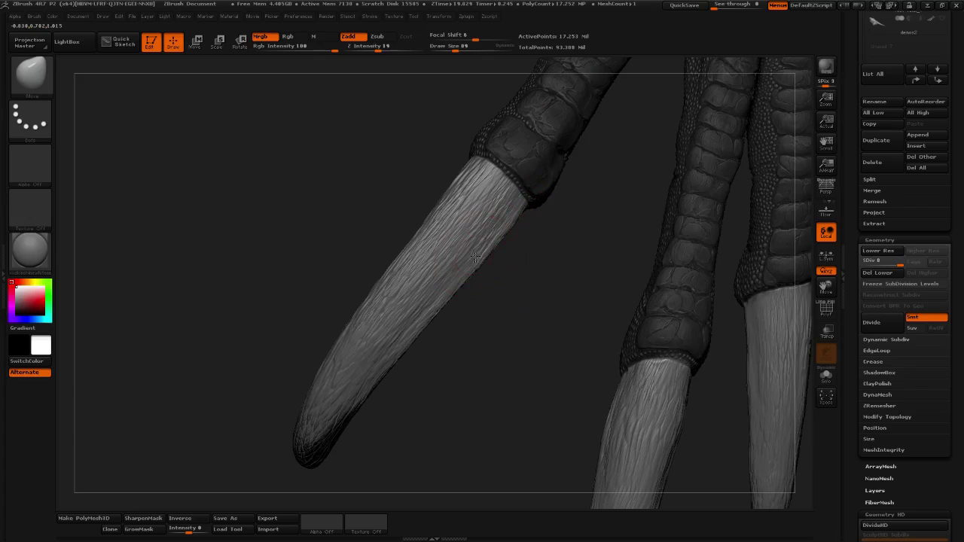
Reshape the base and sides of the claw set apart from the other two with Move, at draw sizes 118, 82 and 109.
drag(534, 282, 487, 266)
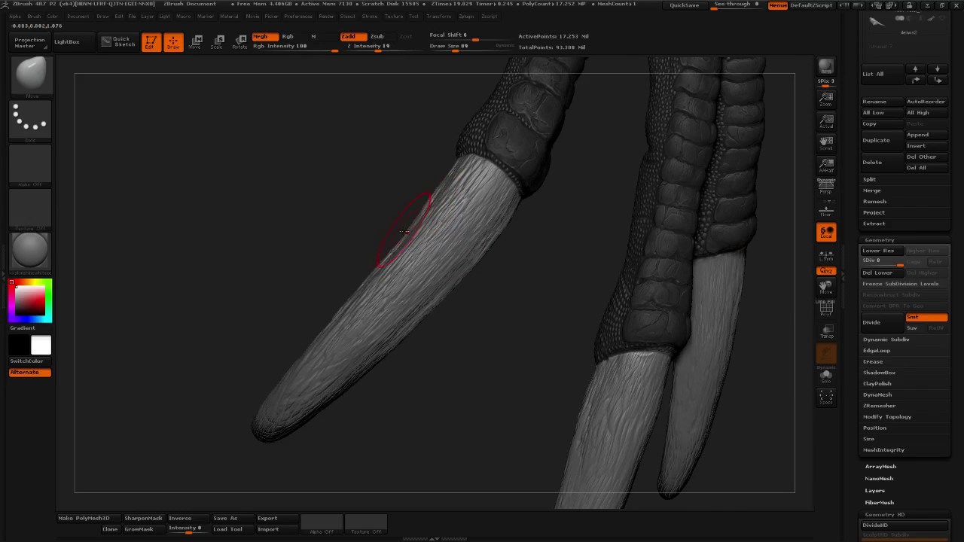
click(459, 49)
drag(479, 118, 497, 130)
drag(515, 230, 557, 170)
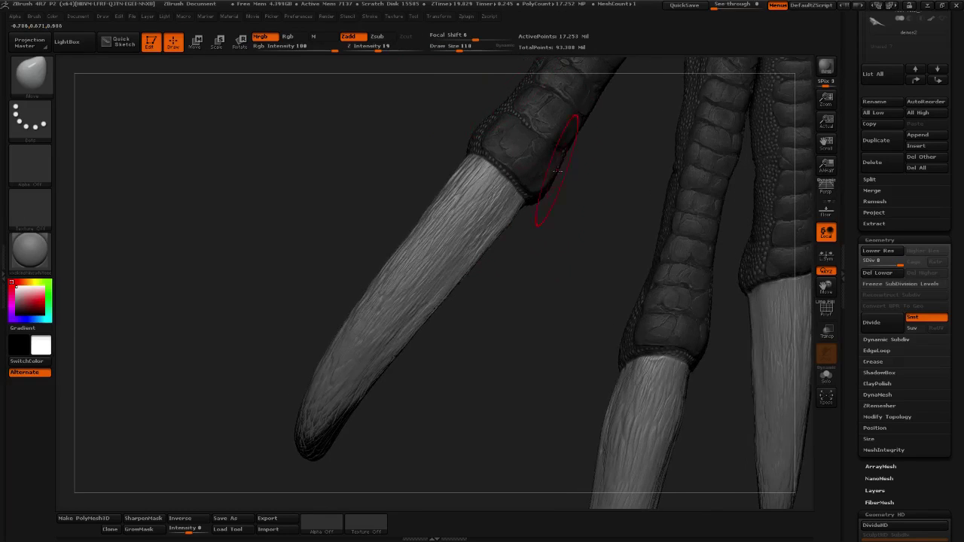
mouse_move(475, 64)
mouse_down()
mouse_move(458, 54)
mouse_move(472, 64)
mouse_up()
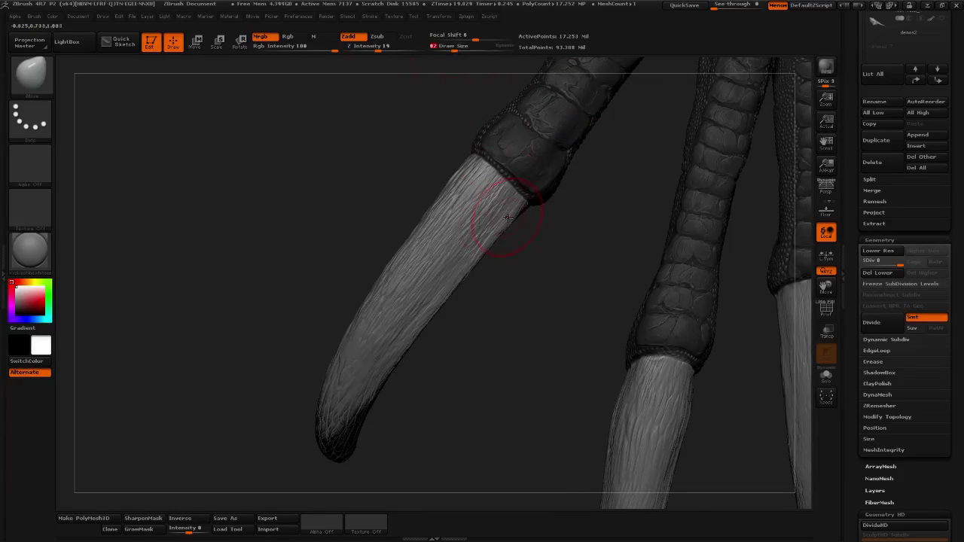
alt+drag(531, 239, 537, 261)
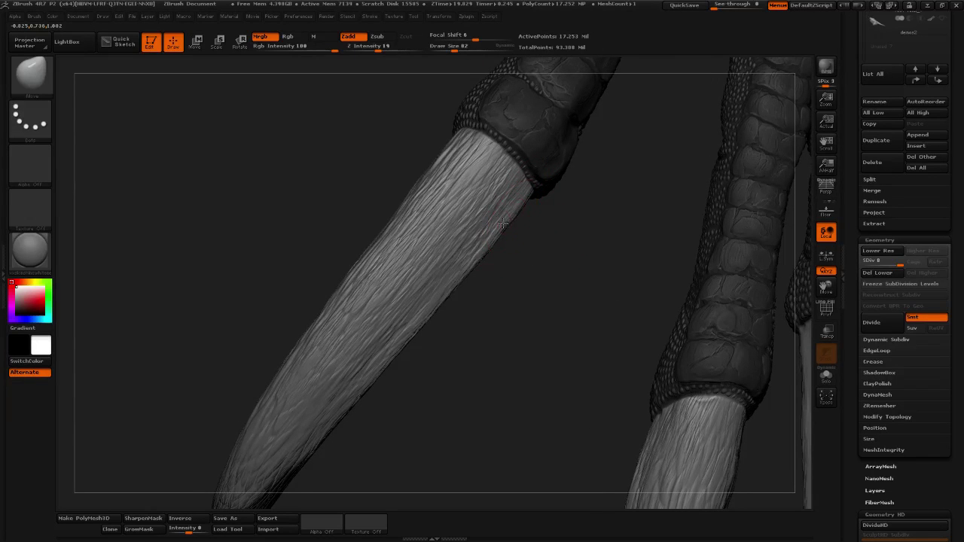
mouse_move(512, 264)
alt+mouse_down()
mouse_move(489, 286)
mouse_move(466, 275)
mouse_move(489, 263)
mouse_move(489, 70)
alt+mouse_up()
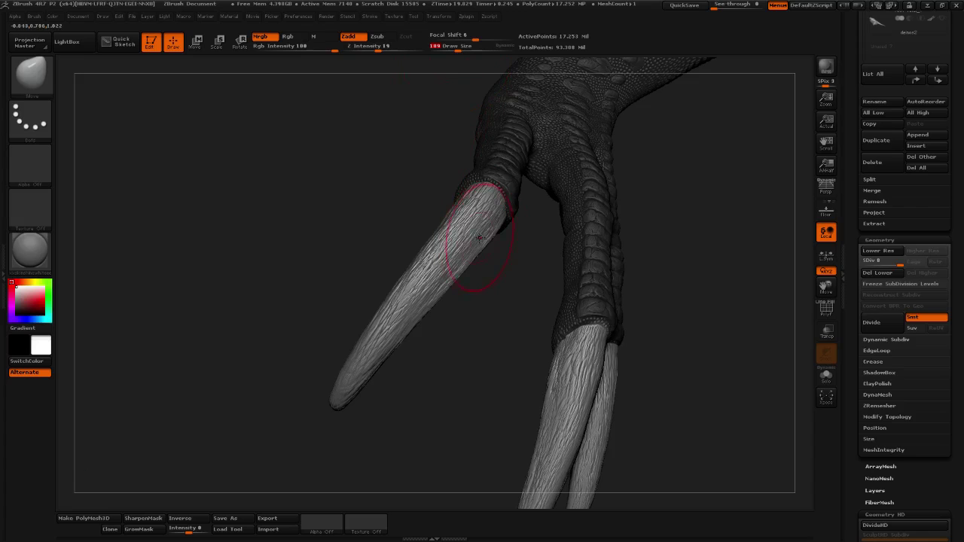
drag(490, 271, 452, 215)
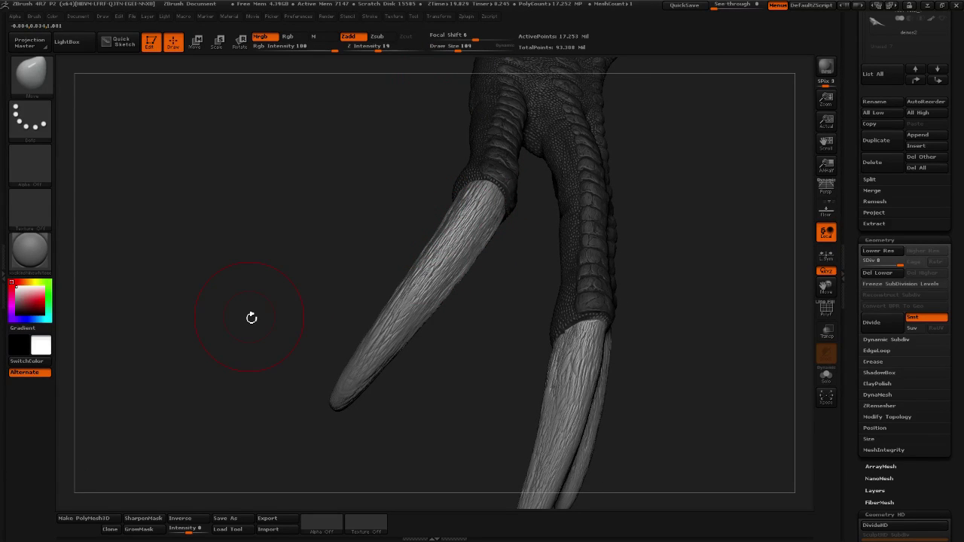
Refine the curved claw shapes from their opposite side with Move, reducing the draw size to 78 and finally 65.
mouse_move(464, 323)
mouse_down()
mouse_move(517, 354)
mouse_move(570, 355)
mouse_move(517, 338)
mouse_move(588, 308)
mouse_up()
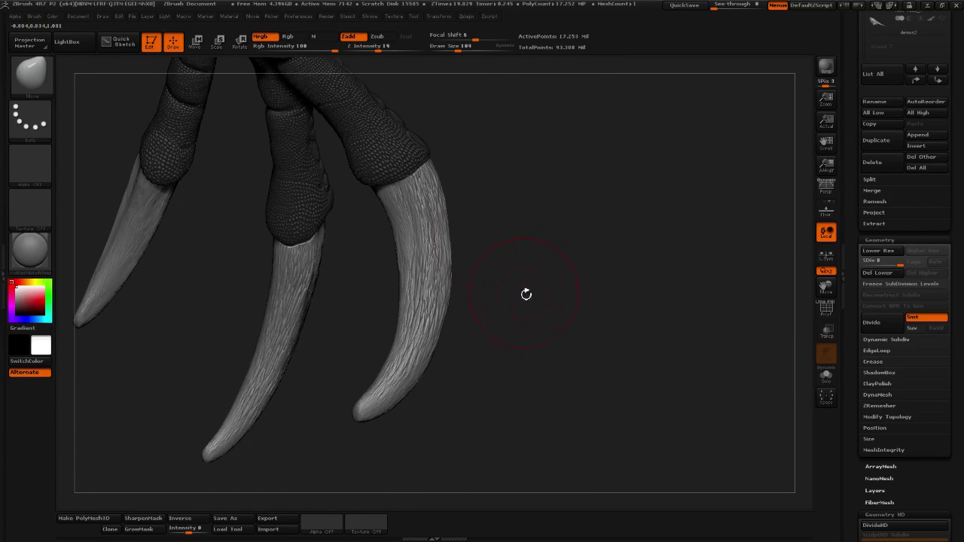
click(454, 49)
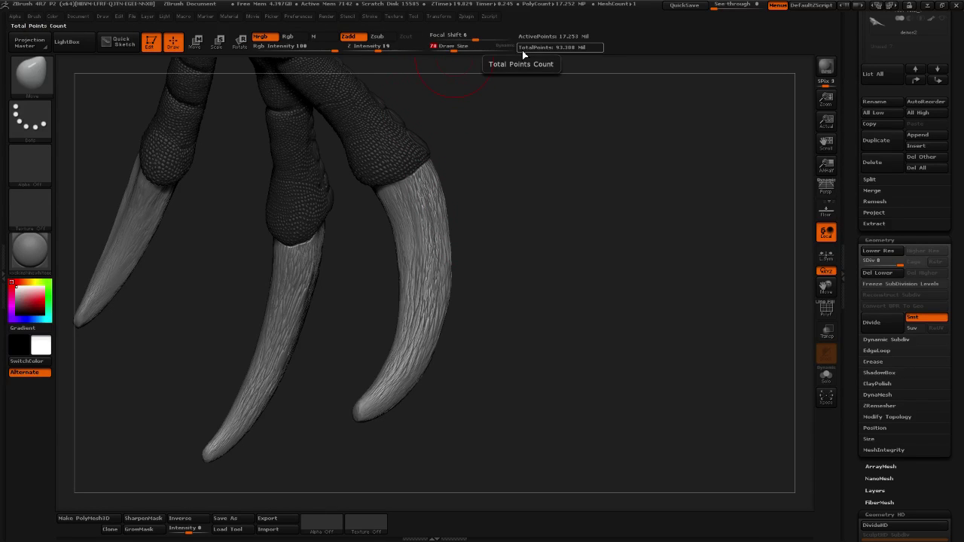
mouse_move(482, 329)
mouse_down()
mouse_move(579, 323)
mouse_move(534, 327)
mouse_move(542, 302)
mouse_up()
alt+drag(469, 330, 558, 318)
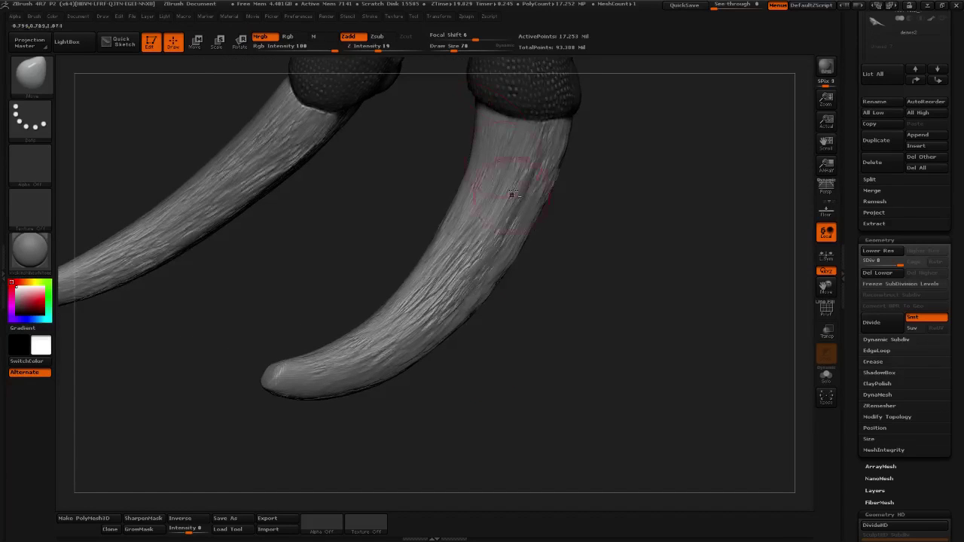
click(451, 52)
mouse_move(577, 269)
mouse_down()
mouse_move(580, 279)
mouse_move(558, 268)
mouse_up()
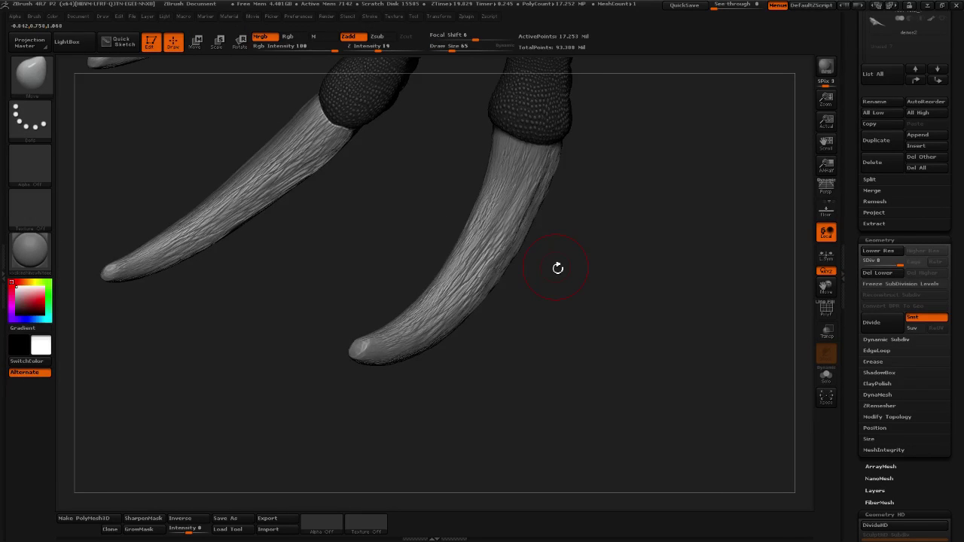
alt+drag(600, 281, 693, 339)
mouse_move(458, 279)
mouse_down()
mouse_move(497, 260)
mouse_move(374, 282)
mouse_move(355, 248)
mouse_move(513, 374)
mouse_move(213, 198)
mouse_up()
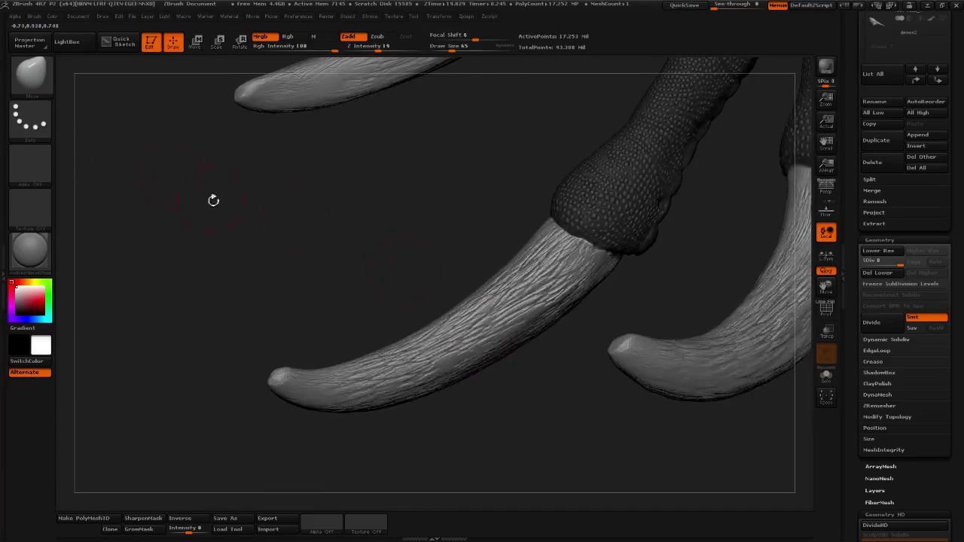
click(31, 74)
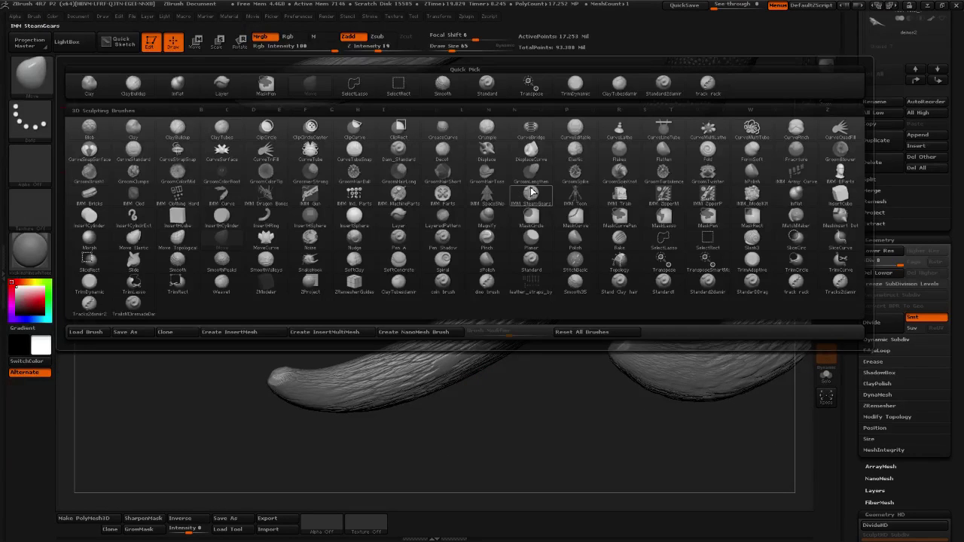
mouse_move(608, 177)
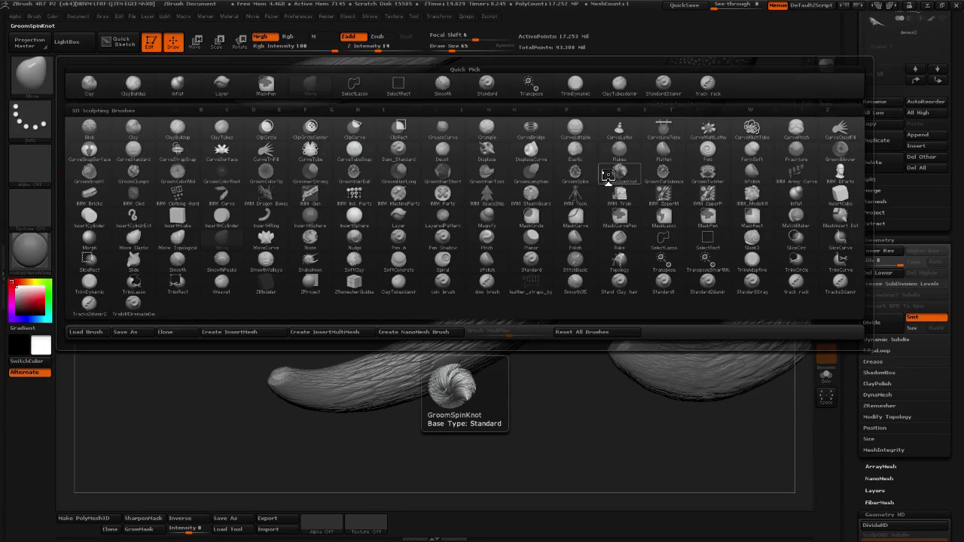
click(663, 130)
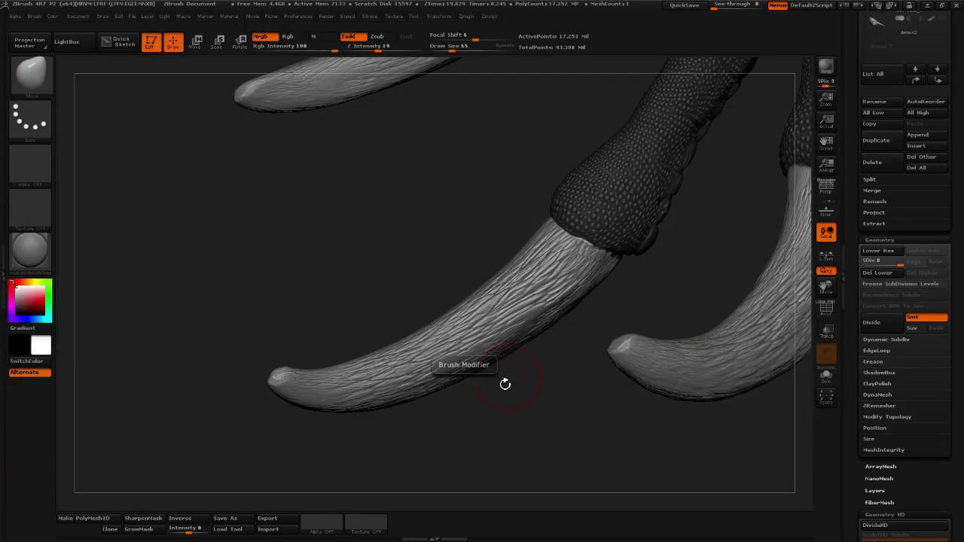
Switch to the TrimDynamic brush and set its focal shift to -11 and draw size to 72.
click(31, 74)
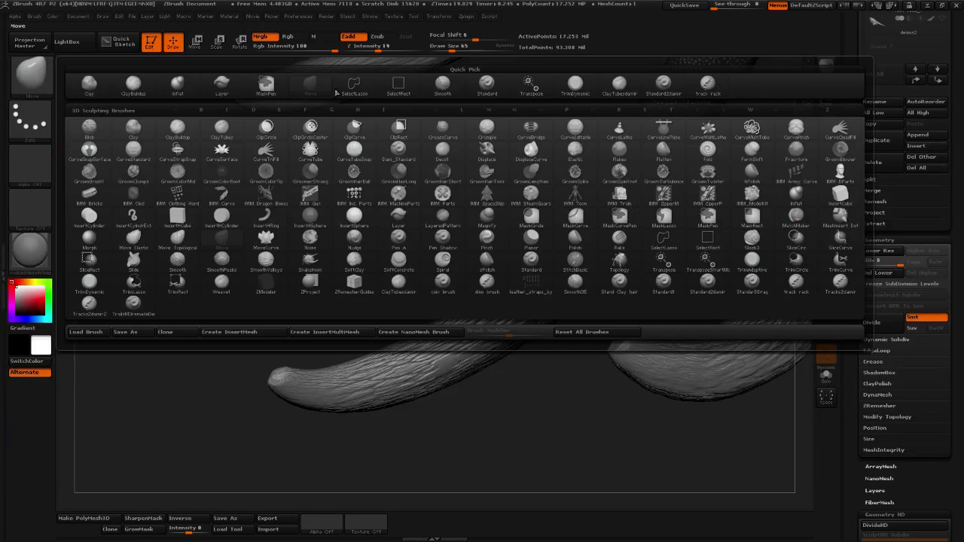
click(575, 84)
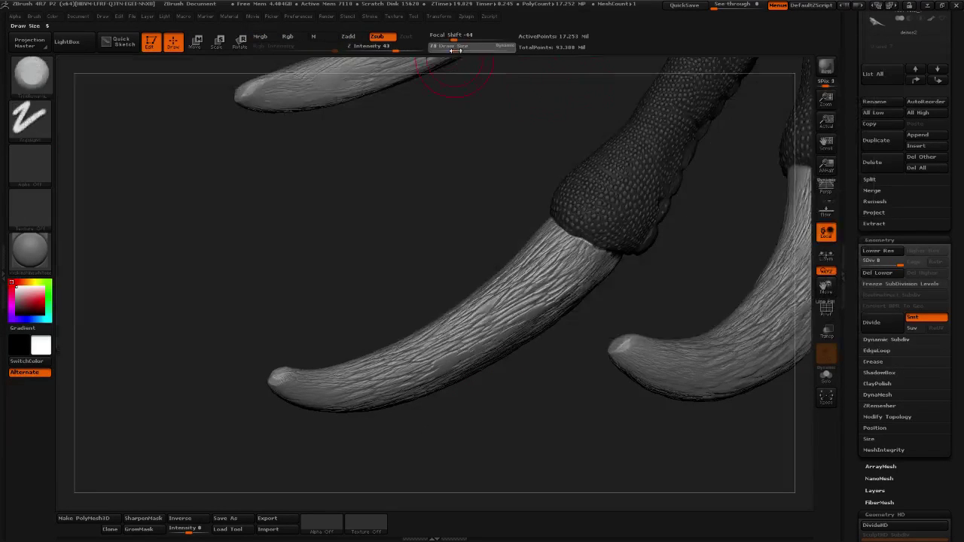
drag(454, 37, 465, 37)
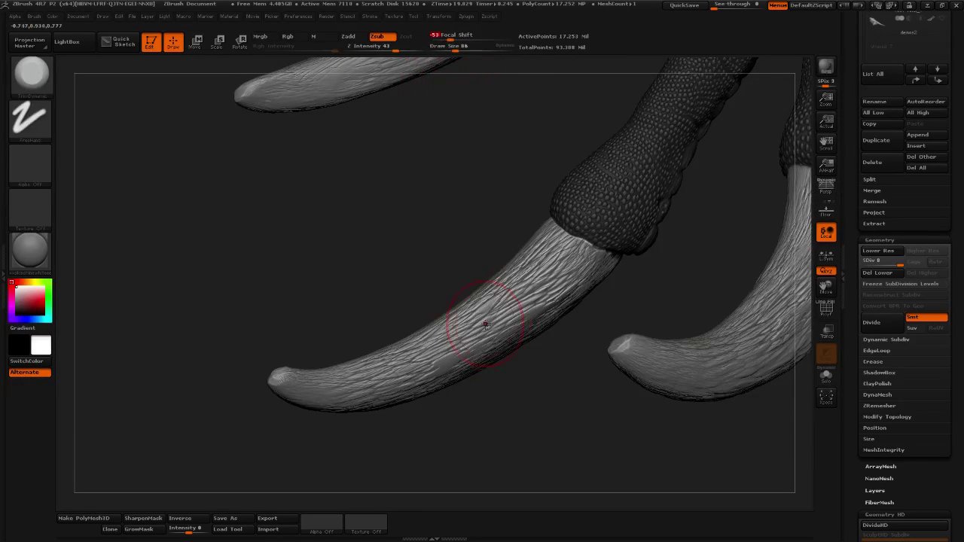
drag(529, 388, 490, 354)
click(455, 49)
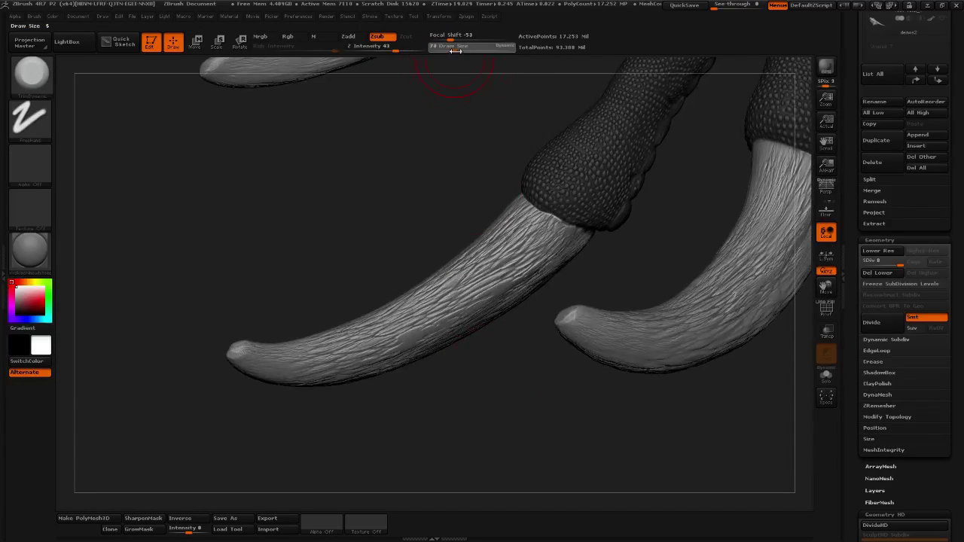
click(466, 38)
drag(457, 47, 454, 47)
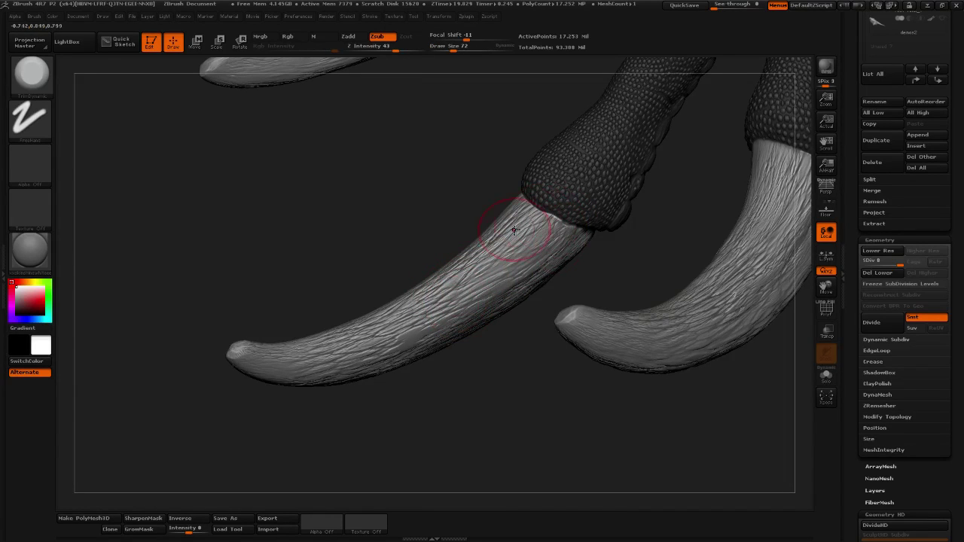
Reduce the draw size to 45 and soften the coarse grooves along the claw's length and underside.
drag(465, 342, 402, 339)
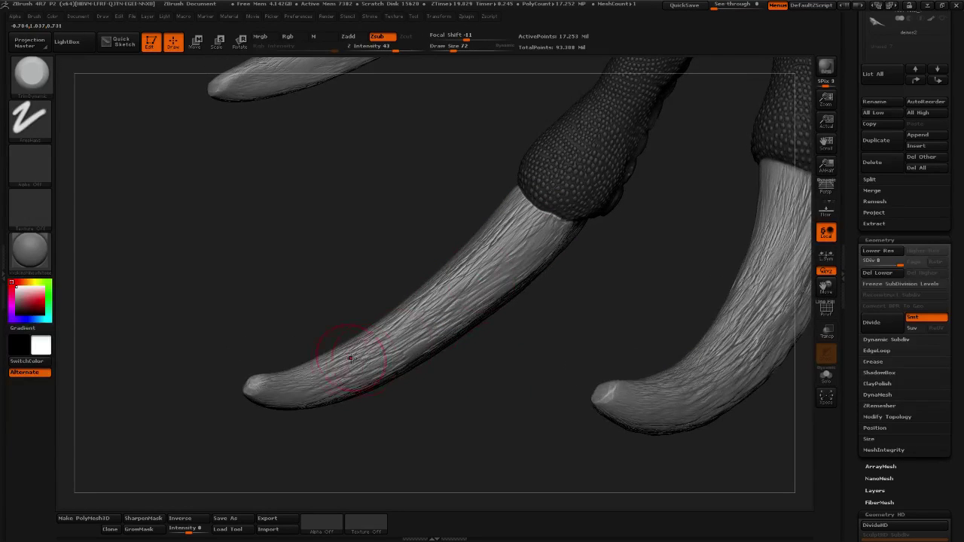
drag(466, 54, 450, 52)
drag(490, 364, 503, 225)
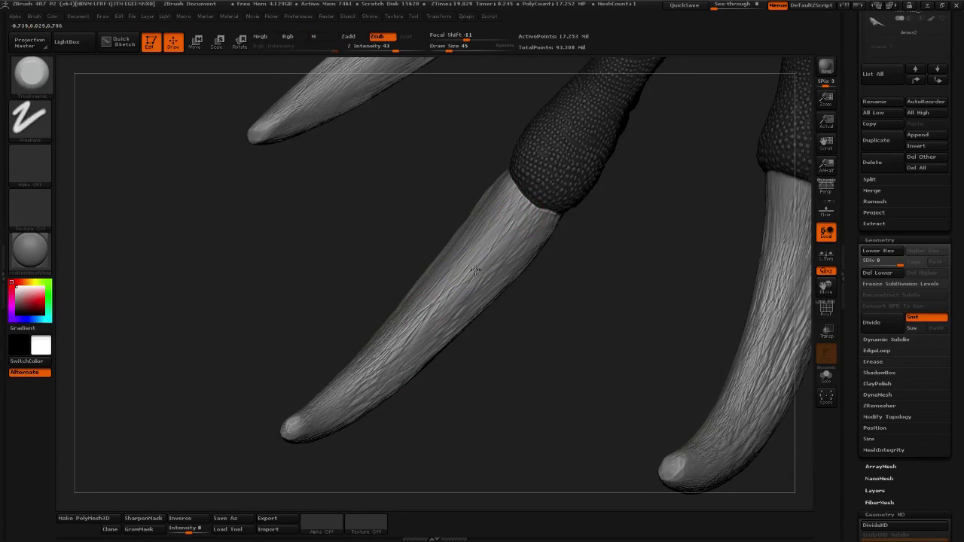
mouse_move(493, 301)
mouse_down()
mouse_move(473, 412)
mouse_move(456, 351)
mouse_up()
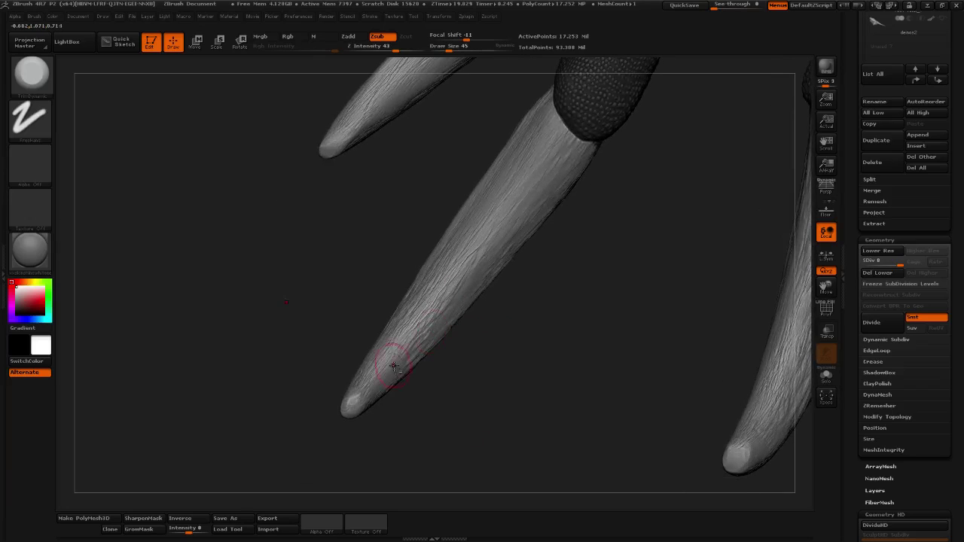
mouse_move(503, 292)
mouse_down()
mouse_move(429, 314)
mouse_move(456, 323)
mouse_up()
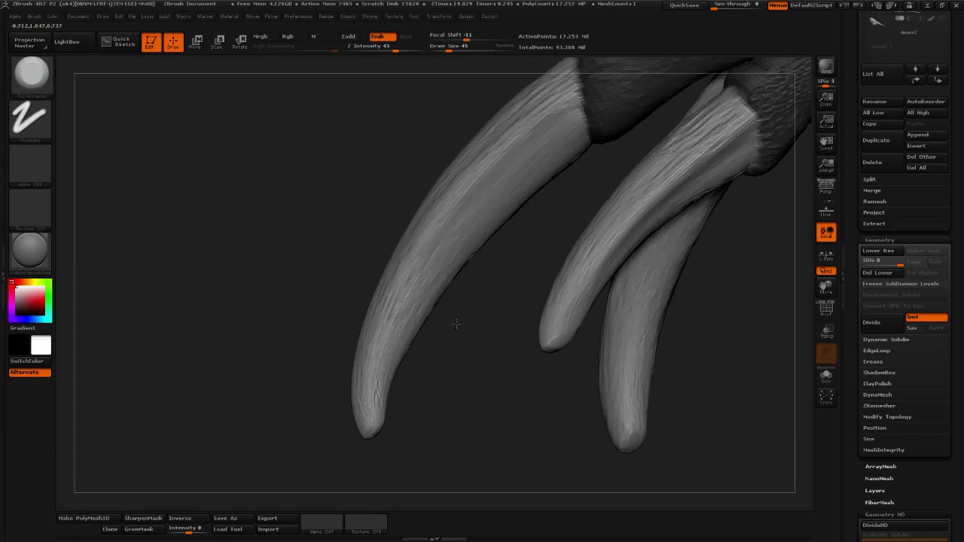
mouse_move(396, 358)
shift+mouse_down()
mouse_move(391, 339)
mouse_move(429, 254)
shift+mouse_up()
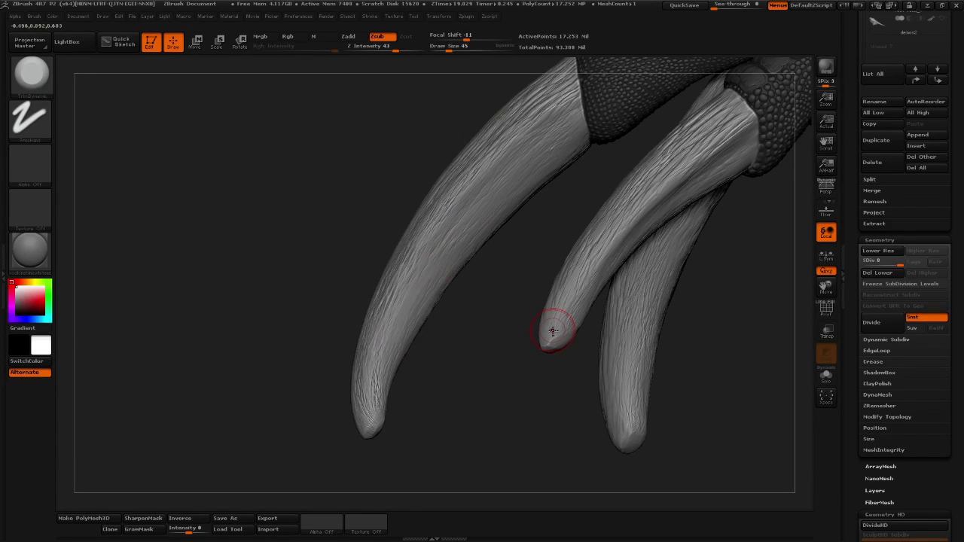
Trim the blunt end of the claw with TrimDynamic from several angles to refine the tip.
mouse_move(488, 339)
mouse_down()
mouse_move(602, 393)
mouse_move(637, 318)
mouse_move(495, 374)
mouse_move(477, 370)
mouse_move(492, 372)
mouse_move(474, 380)
mouse_move(490, 398)
mouse_move(409, 376)
mouse_up()
drag(430, 418, 427, 445)
mouse_move(355, 484)
mouse_down()
mouse_move(368, 479)
mouse_move(386, 391)
mouse_up()
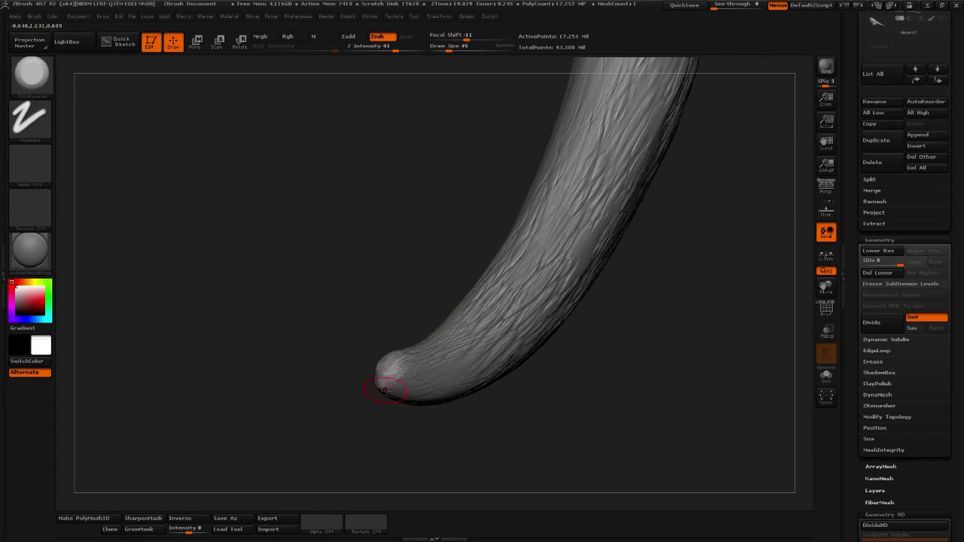
drag(467, 449, 387, 387)
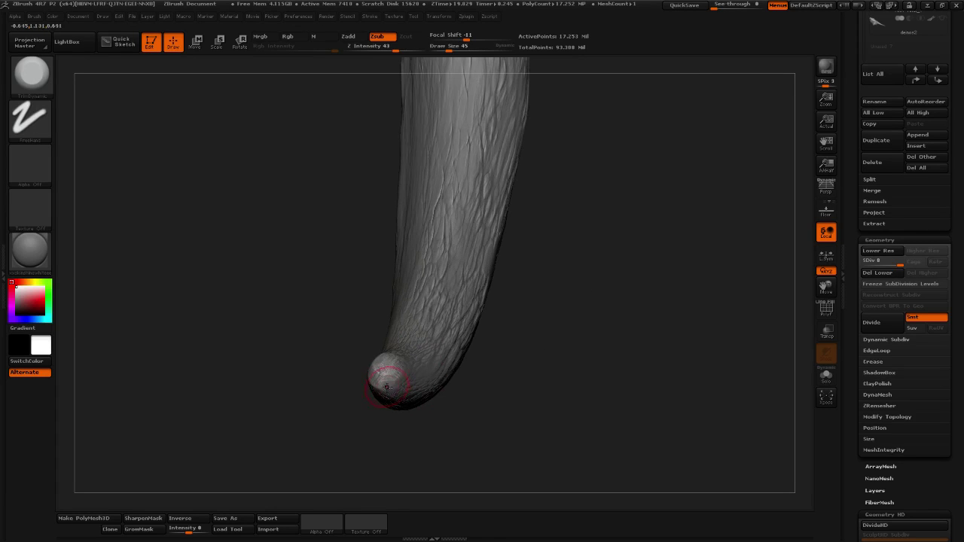
drag(506, 396, 376, 379)
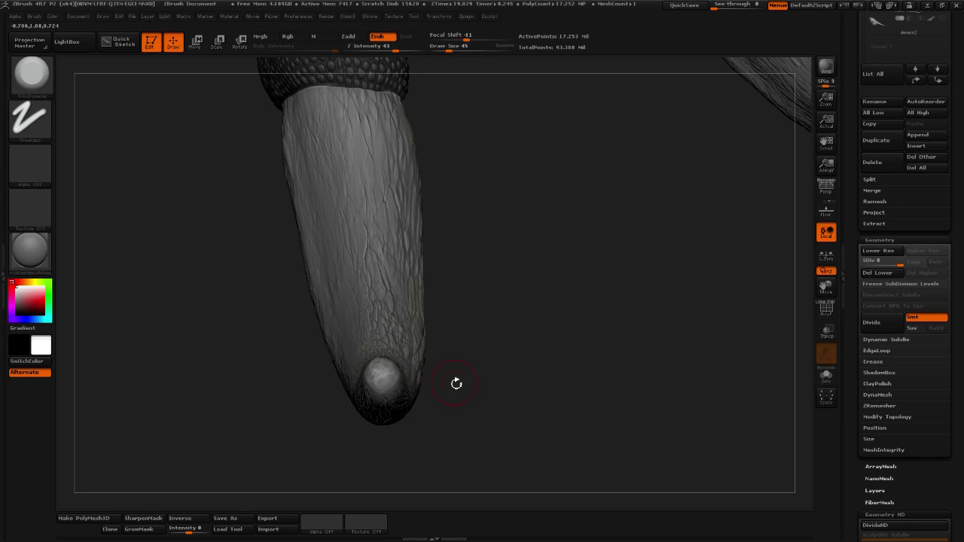
Flatten the rough texture along the middle of the claw's shaft and its underside with TrimDynamic.
mouse_move(456, 384)
mouse_down()
mouse_move(555, 441)
mouse_move(528, 406)
mouse_move(527, 424)
mouse_move(460, 437)
mouse_move(346, 417)
mouse_up()
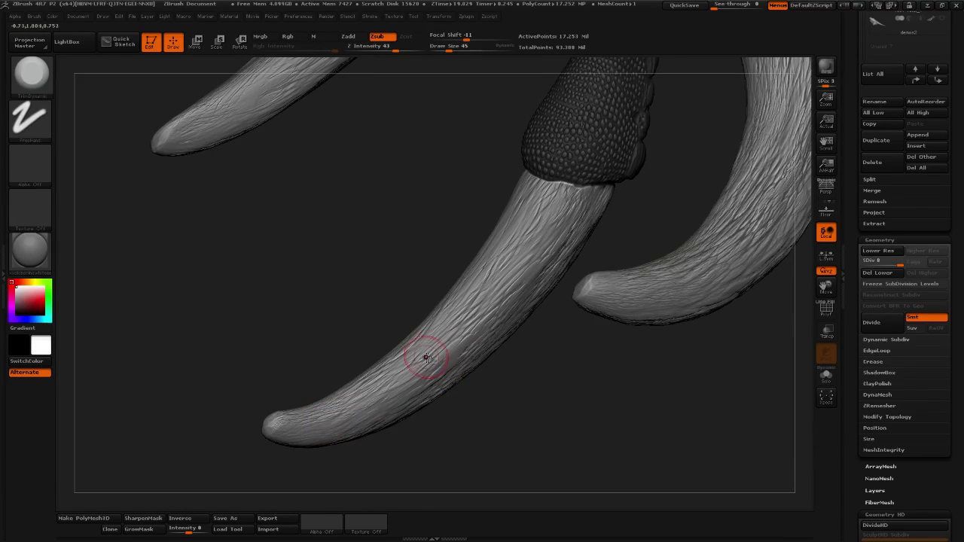
drag(469, 433, 367, 410)
alt+drag(512, 392, 471, 440)
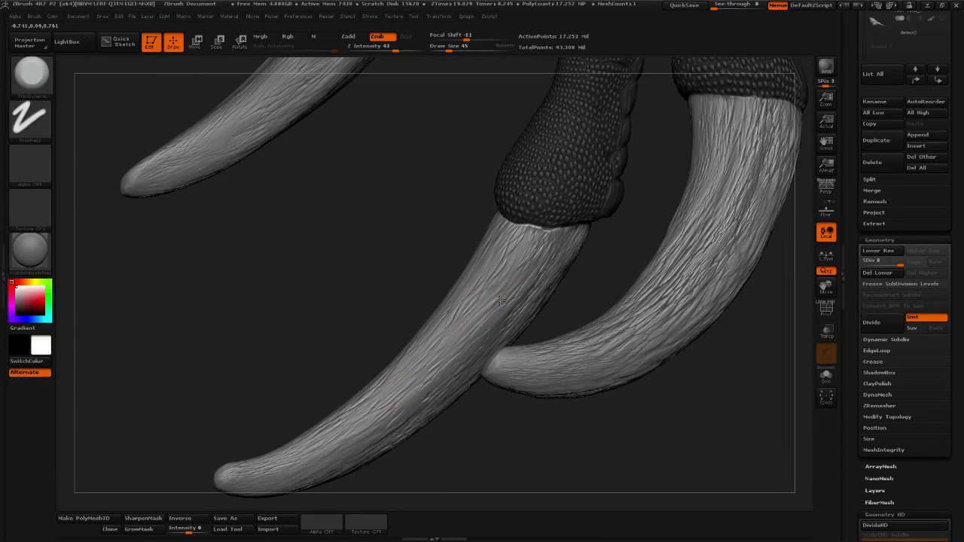
mouse_move(441, 462)
mouse_down()
mouse_move(477, 430)
mouse_move(461, 422)
mouse_up()
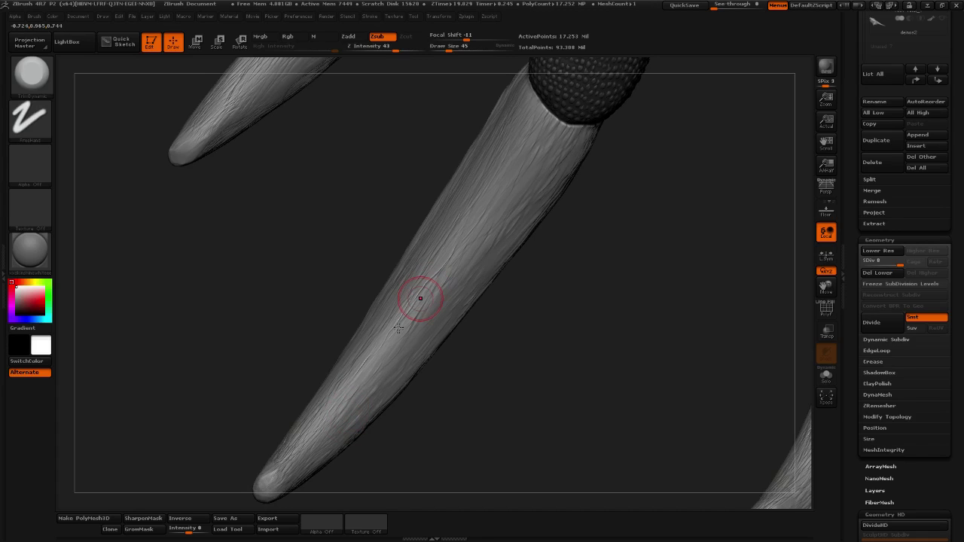
mouse_move(523, 359)
mouse_down()
mouse_move(535, 339)
mouse_move(560, 400)
mouse_move(501, 368)
mouse_up()
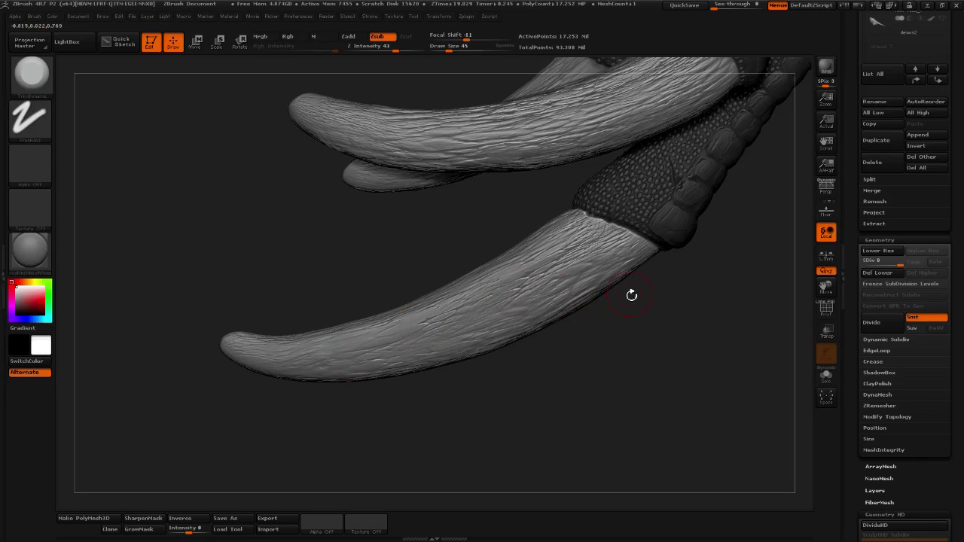
Soften the remaining grooves on the lower claw with TrimDynamic, from the skin edge down its shaft and along the inner side.
alt+drag(630, 294, 558, 337)
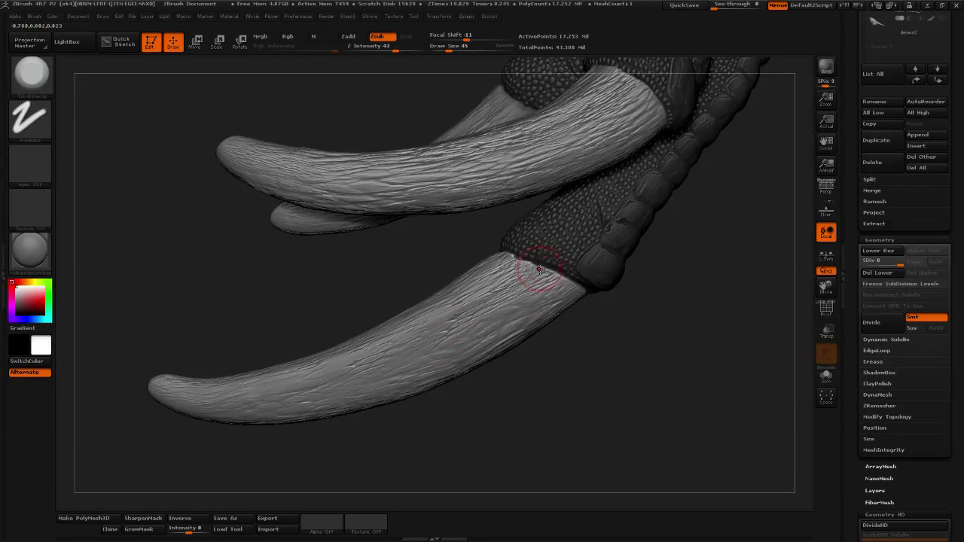
drag(561, 324, 509, 340)
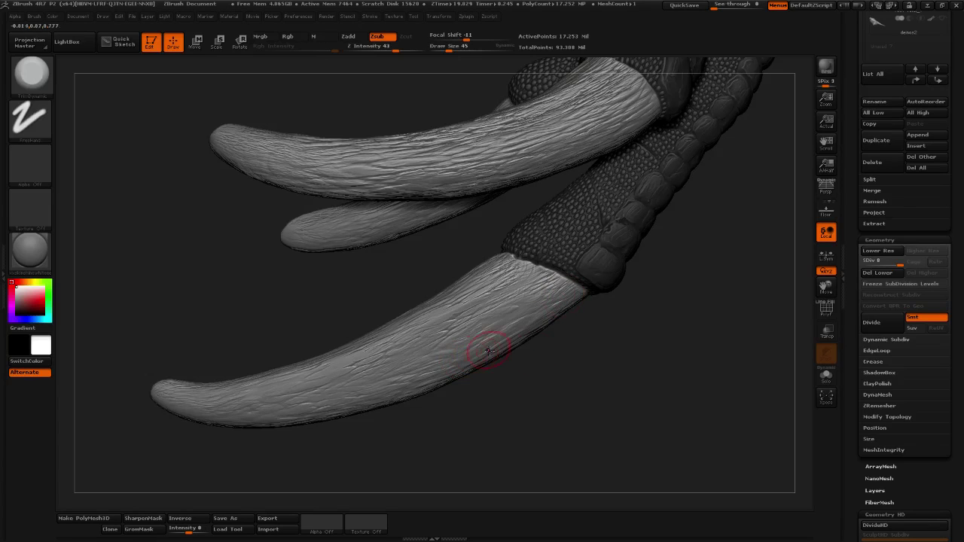
drag(577, 359, 528, 303)
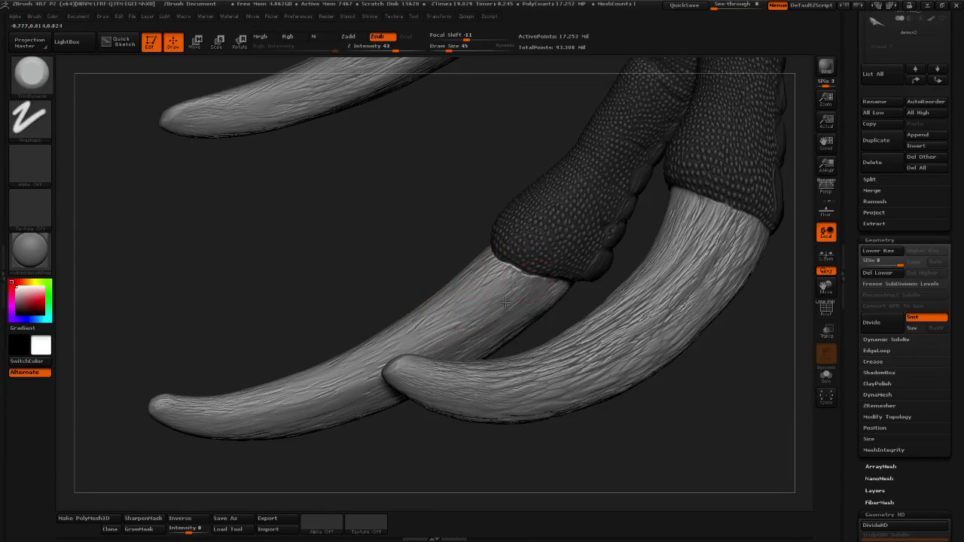
mouse_move(405, 339)
mouse_down()
mouse_move(490, 293)
mouse_move(391, 348)
mouse_up()
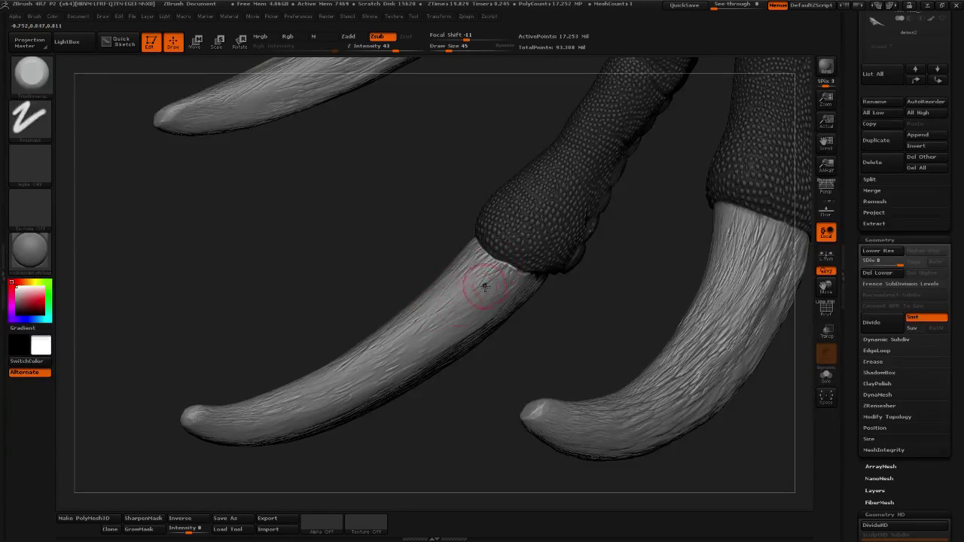
key(shift)
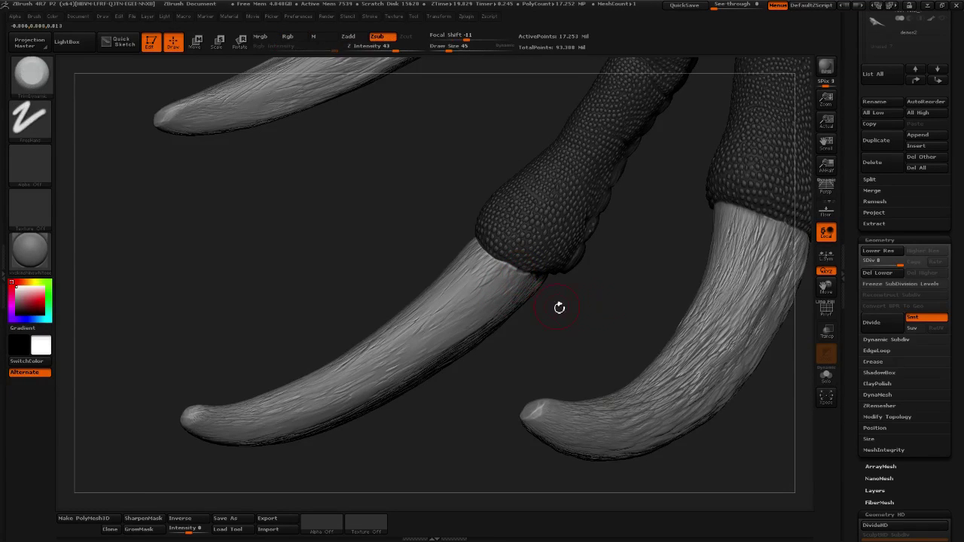
mouse_move(558, 307)
alt+mouse_down()
mouse_move(609, 349)
mouse_move(595, 316)
mouse_move(615, 334)
mouse_move(442, 392)
mouse_move(482, 452)
alt+mouse_up()
key(shift)
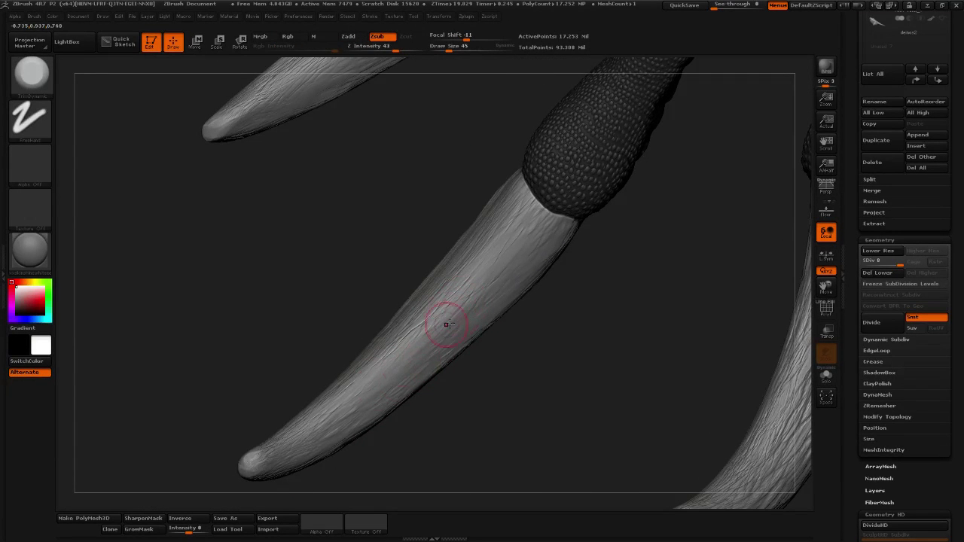
Flatten the coarse grooves along the side of the neighbouring claw with TrimDynamic, working between its base and the middle of the shaft.
mouse_move(570, 349)
alt+mouse_down()
mouse_move(534, 326)
mouse_move(584, 324)
alt+mouse_up()
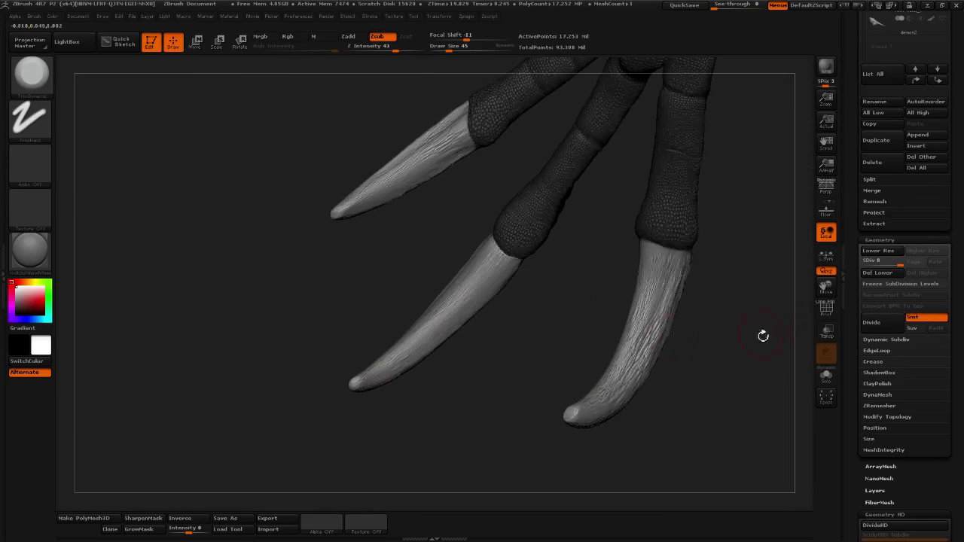
alt+drag(758, 351, 550, 342)
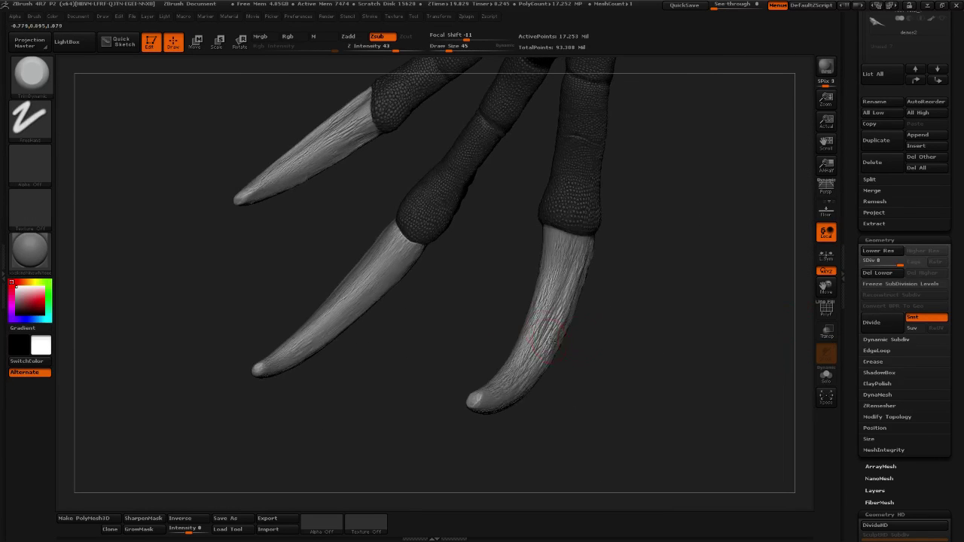
drag(666, 365, 682, 407)
drag(551, 402, 527, 384)
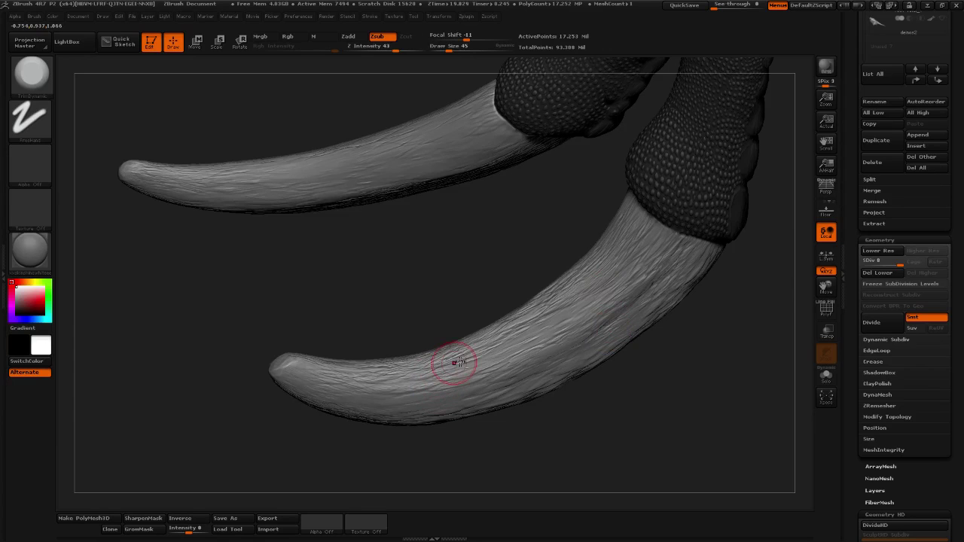
mouse_move(680, 339)
mouse_down()
mouse_move(650, 371)
mouse_move(591, 348)
mouse_up()
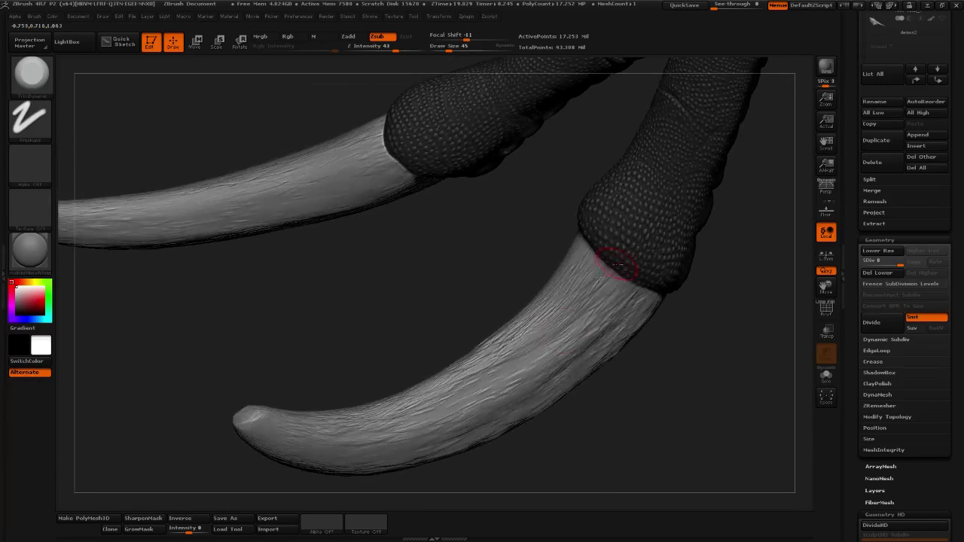
drag(522, 372, 572, 375)
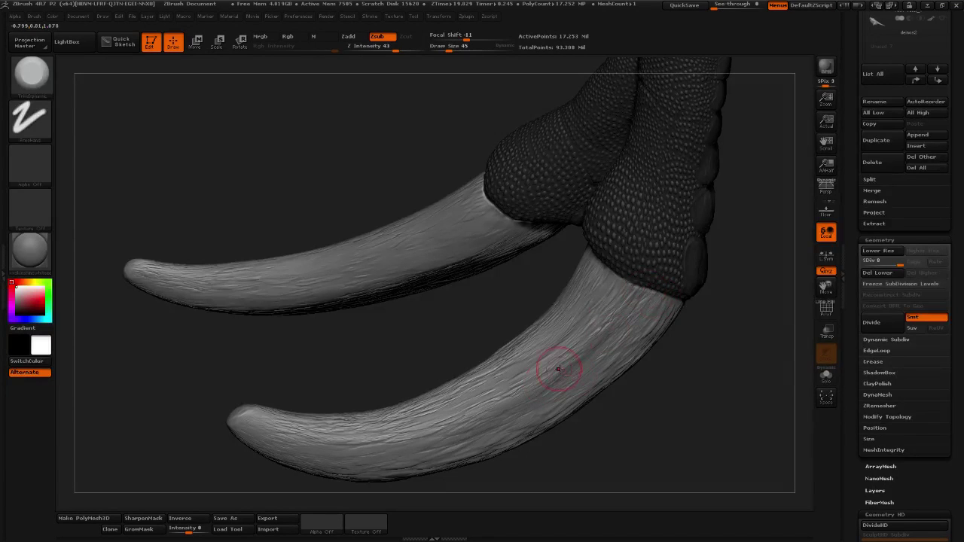
mouse_move(667, 444)
alt+mouse_down()
mouse_move(708, 327)
mouse_move(588, 361)
alt+mouse_up()
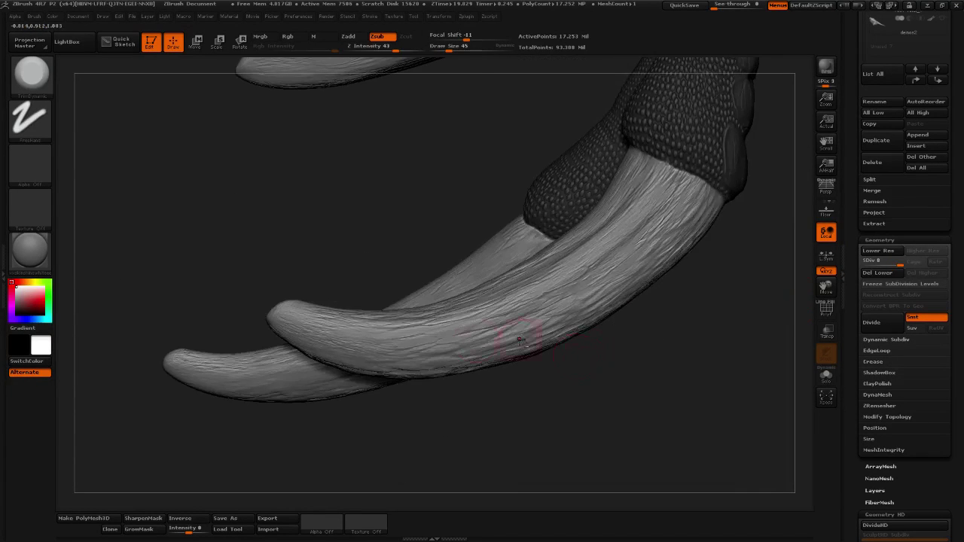
Trim the rough ridges below the skin edge and along the lower side of the same claw from several angles.
mouse_move(663, 300)
mouse_down()
mouse_move(644, 328)
mouse_move(661, 377)
mouse_move(494, 444)
mouse_up()
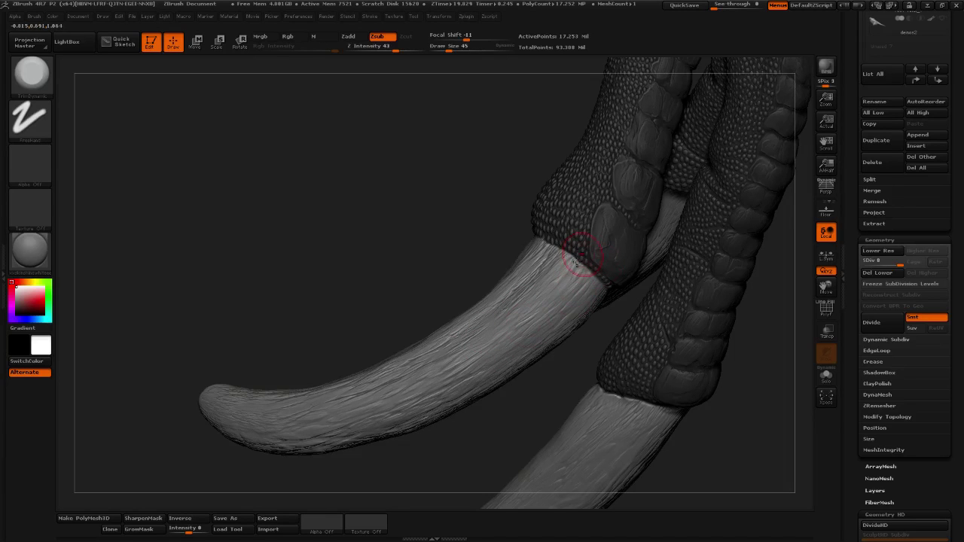
drag(446, 273, 567, 262)
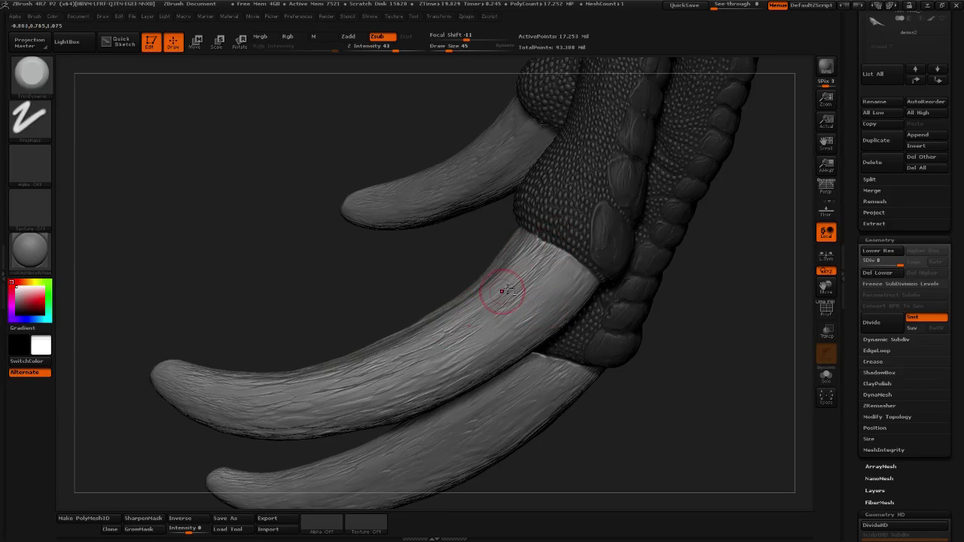
mouse_move(699, 393)
mouse_down()
mouse_move(622, 428)
mouse_move(545, 289)
mouse_up()
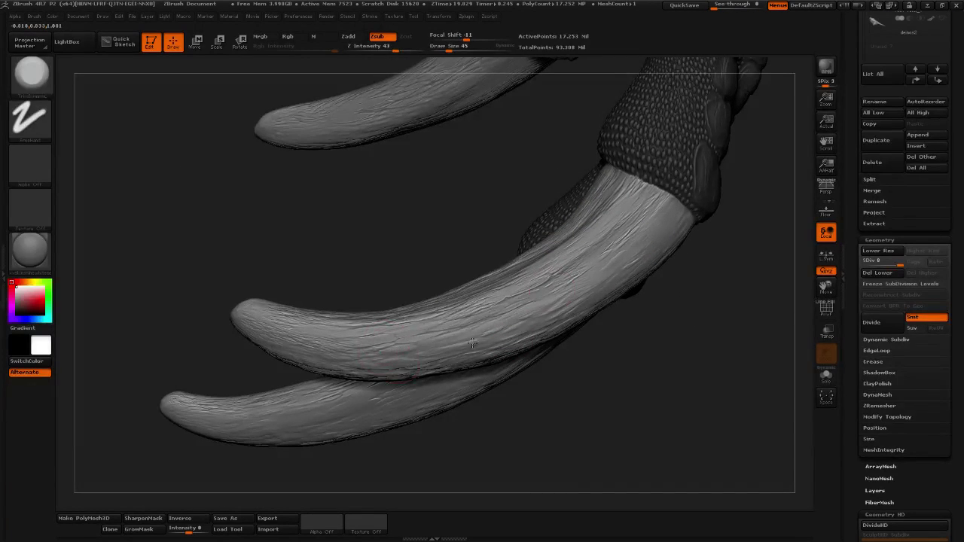
mouse_move(618, 361)
mouse_down()
mouse_move(641, 372)
mouse_move(585, 299)
mouse_up()
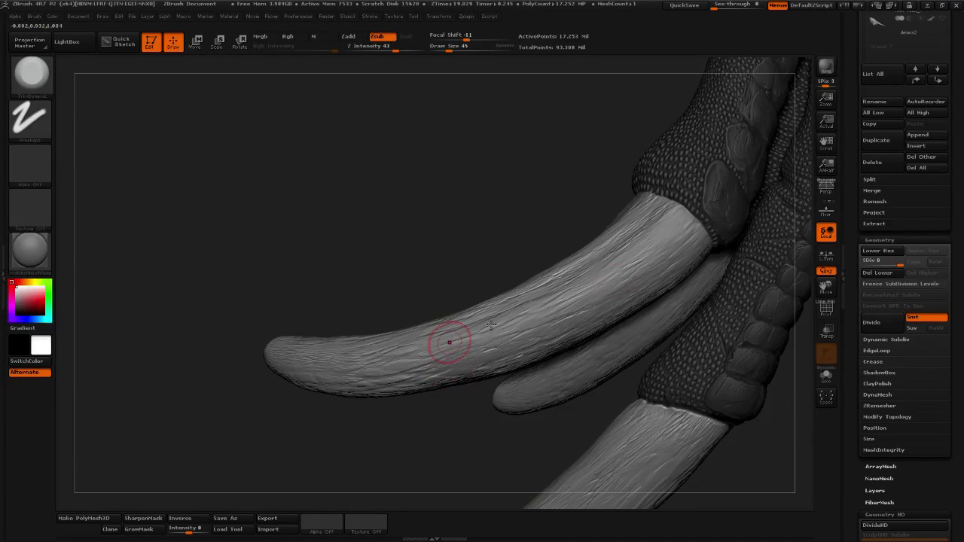
Smooth the texture around the claw's blunt tip and the adjoining end of its shaft with TrimDynamic.
alt+drag(428, 434, 594, 382)
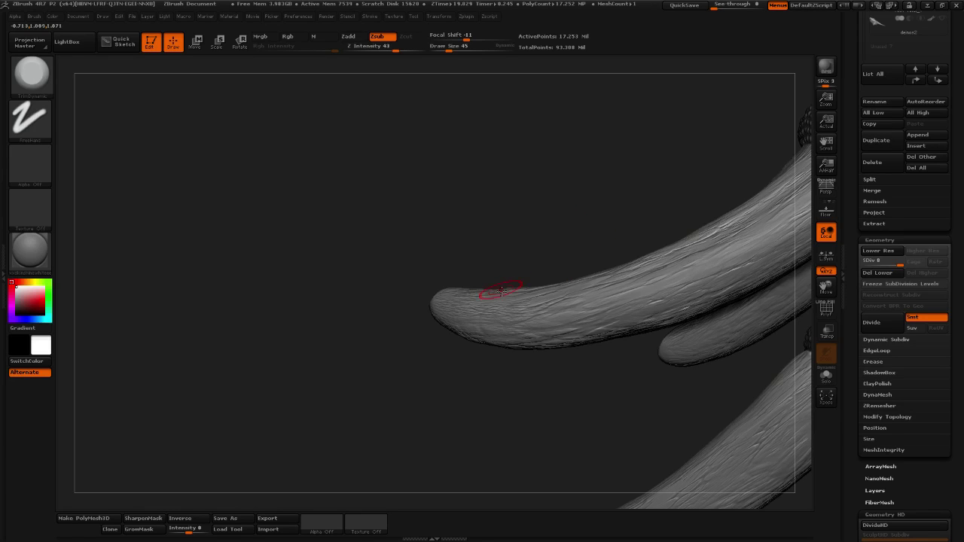
drag(587, 405, 580, 302)
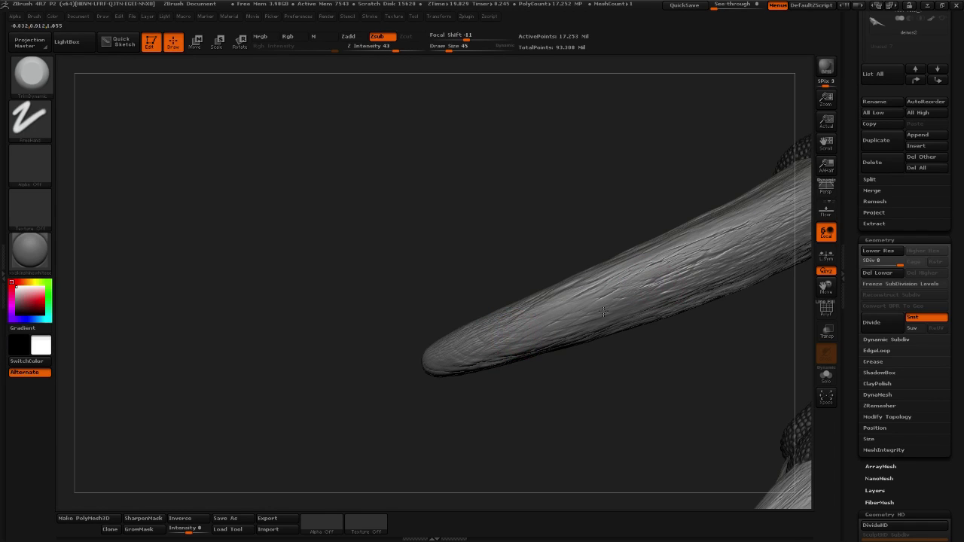
drag(619, 358, 498, 331)
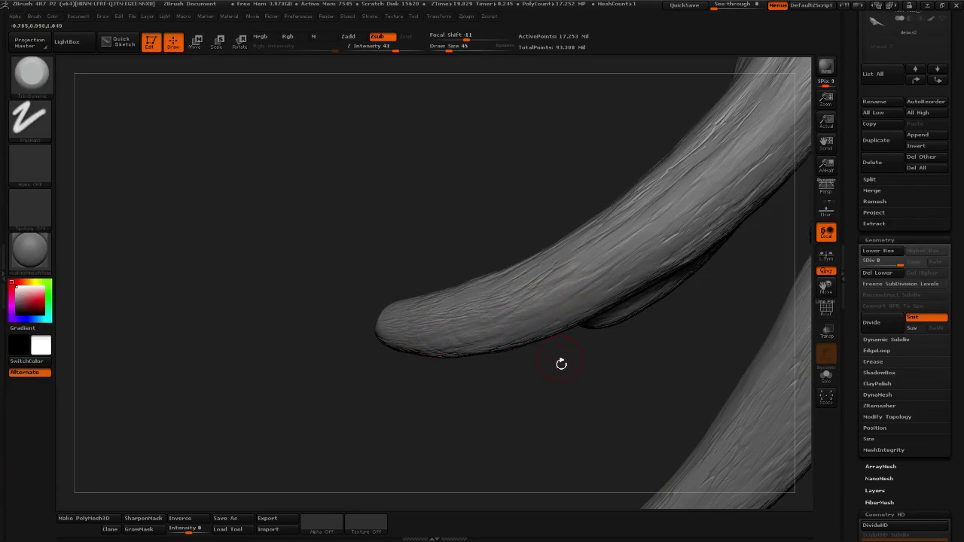
mouse_move(561, 363)
mouse_down()
mouse_move(534, 394)
mouse_move(519, 391)
mouse_up()
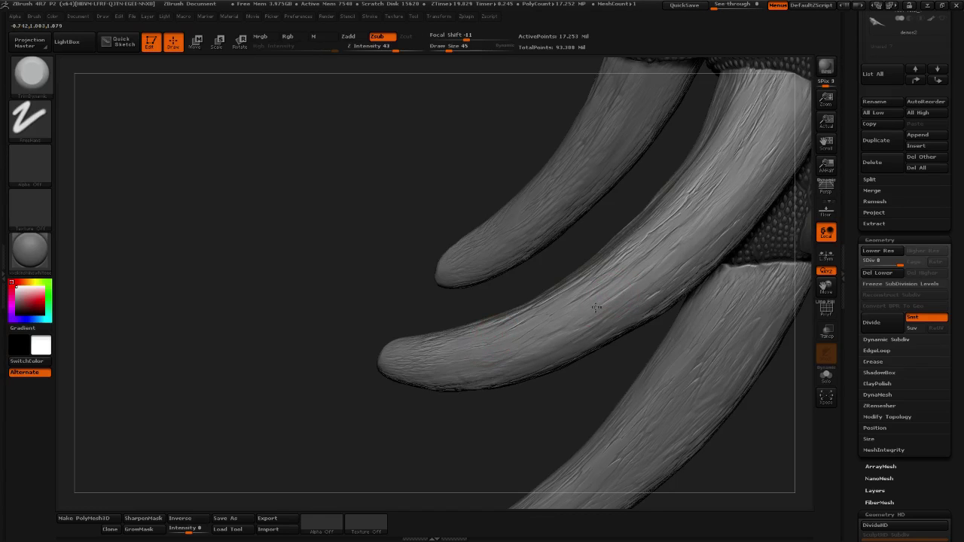
Soften the deep grooves on the claw's upper surface just below the scaly skin with TrimDynamic.
mouse_move(787, 414)
mouse_down()
mouse_move(747, 407)
mouse_move(740, 429)
mouse_move(734, 379)
mouse_move(681, 283)
mouse_move(570, 263)
mouse_up()
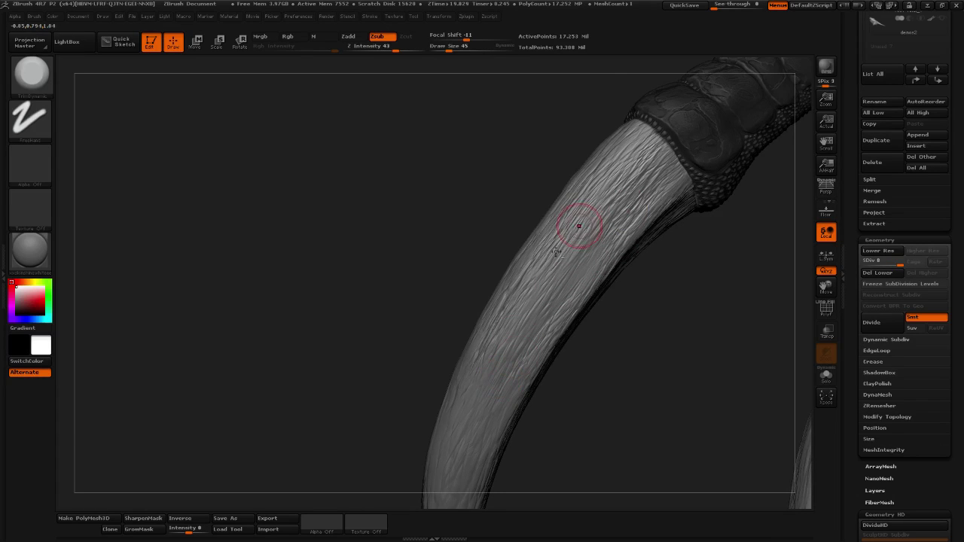
drag(695, 272, 555, 307)
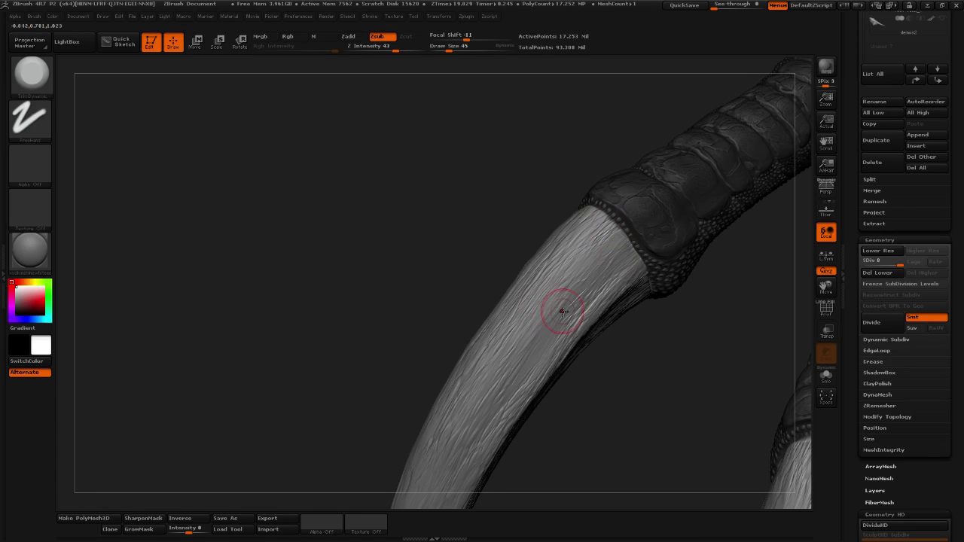
drag(590, 385, 622, 392)
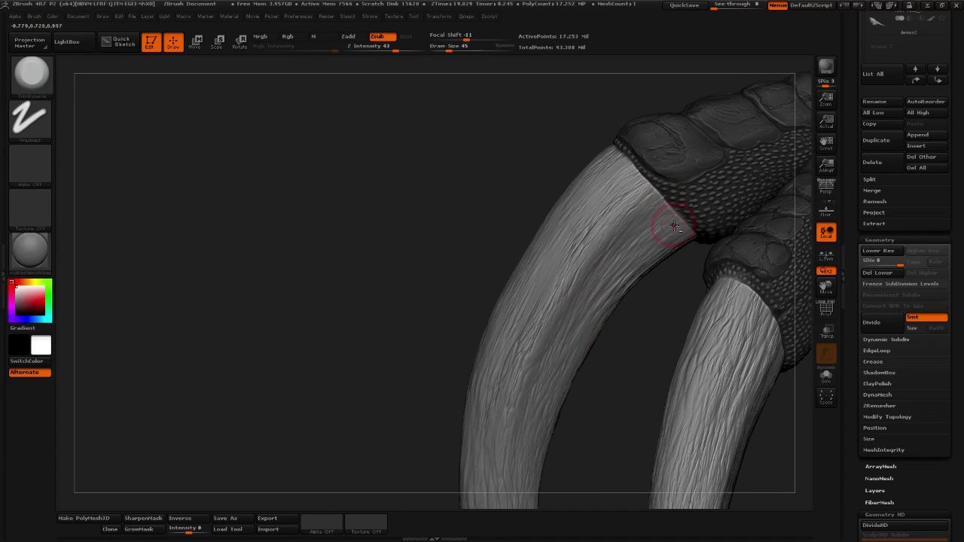
Flatten the grooves along the claw's inner curve with TrimDynamic, progressing from the base down to the tip.
drag(633, 355, 677, 268)
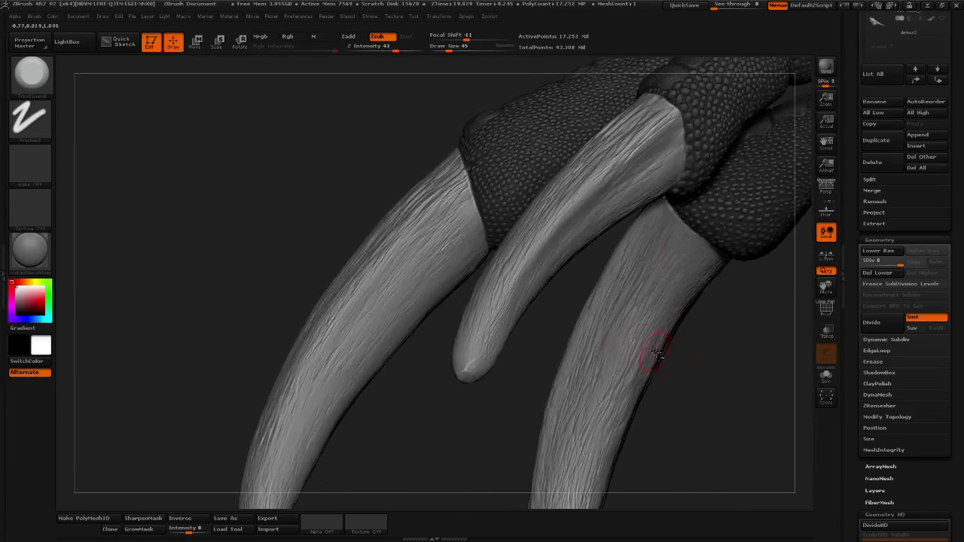
drag(655, 354, 648, 244)
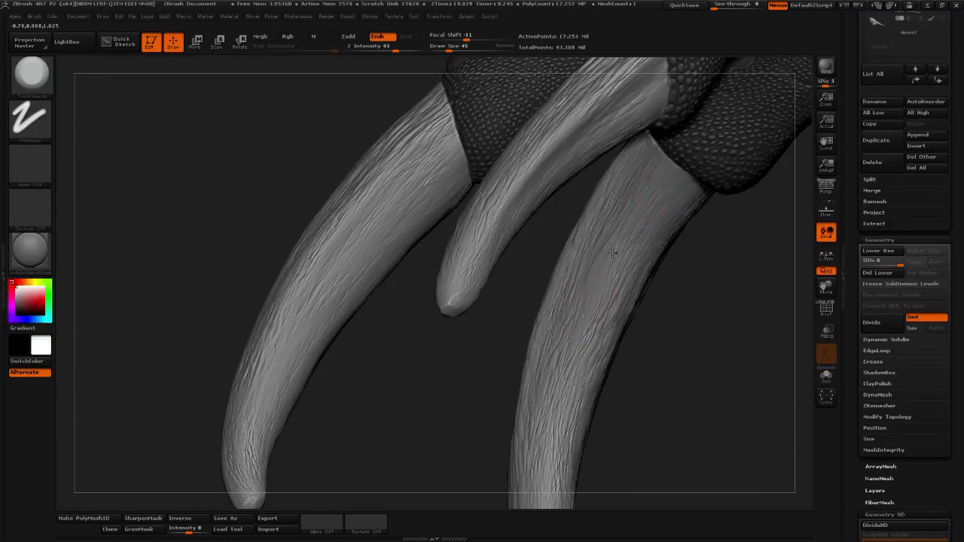
drag(652, 381, 593, 235)
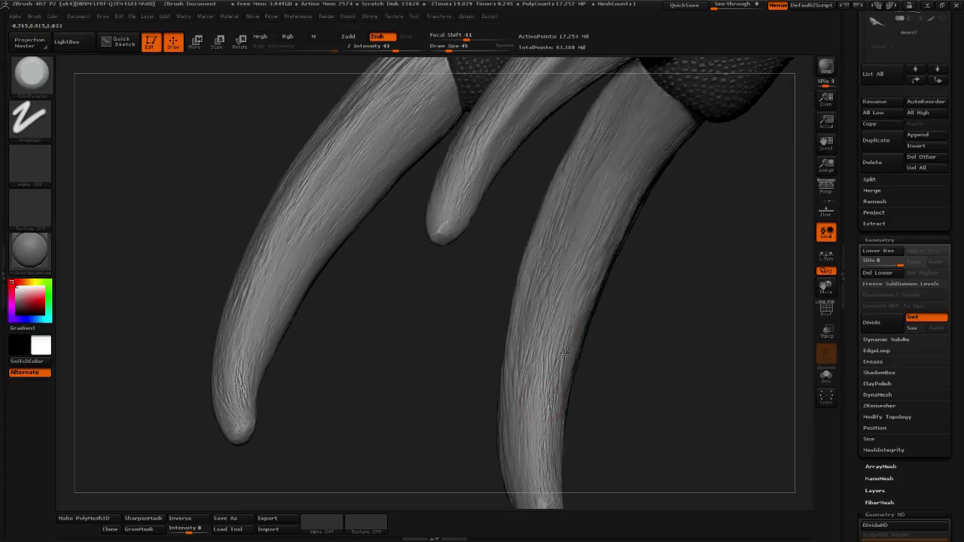
mouse_move(605, 385)
mouse_down()
mouse_move(625, 349)
mouse_move(572, 301)
mouse_up()
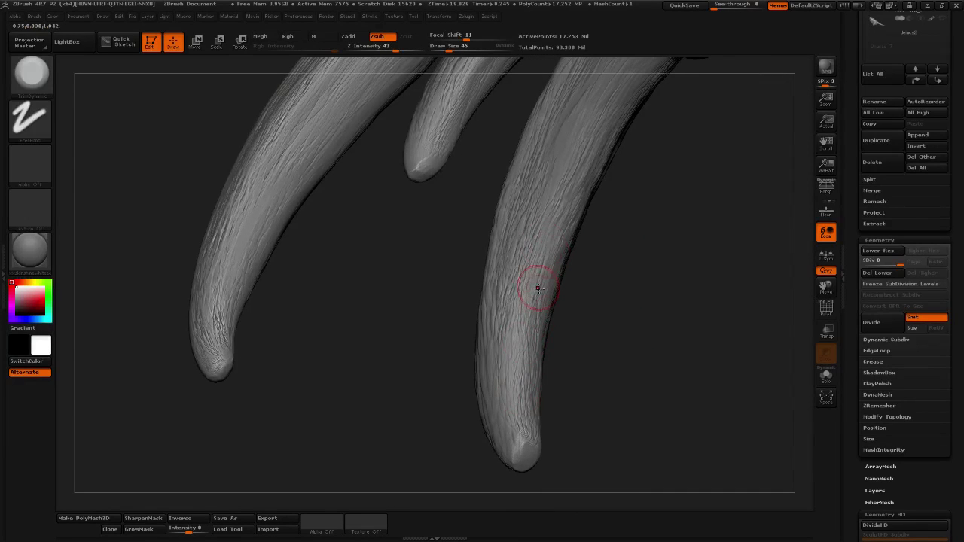
mouse_move(722, 269)
mouse_down()
mouse_move(656, 275)
mouse_move(555, 193)
mouse_up()
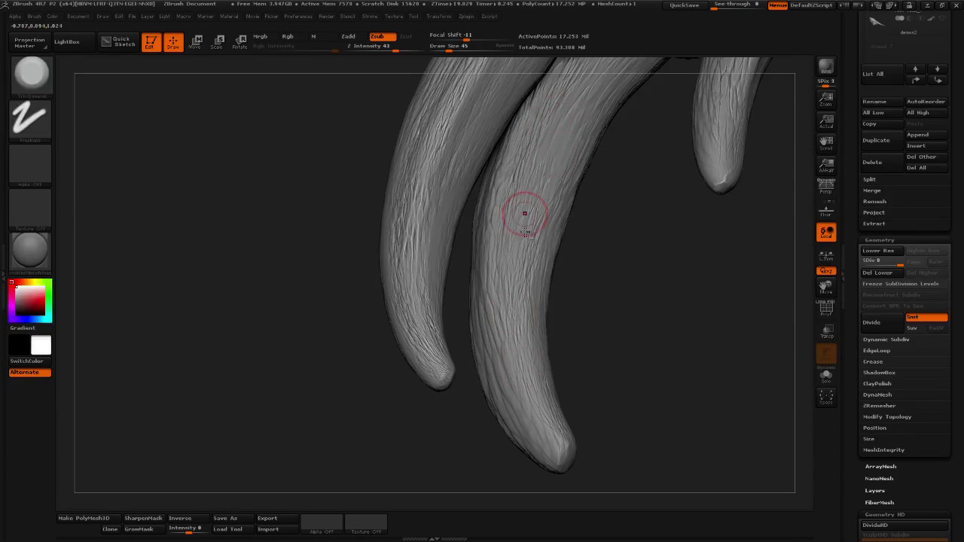
Soften the grooves along the claw's front face with TrimDynamic, covering the lower shaft and the area up to the skin edge.
drag(578, 360, 535, 393)
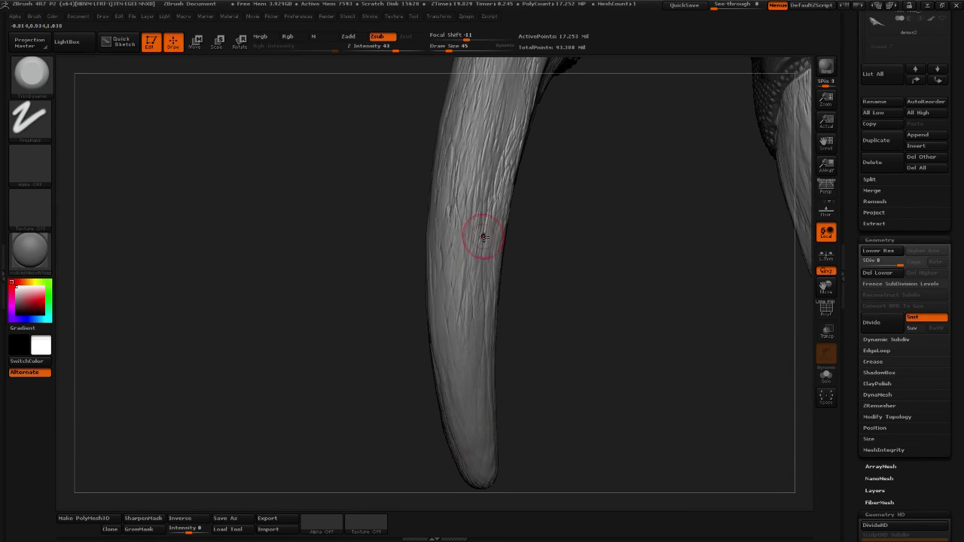
mouse_move(560, 346)
mouse_down()
mouse_move(621, 338)
mouse_move(497, 263)
mouse_move(536, 366)
mouse_move(525, 383)
mouse_up()
drag(551, 419, 469, 319)
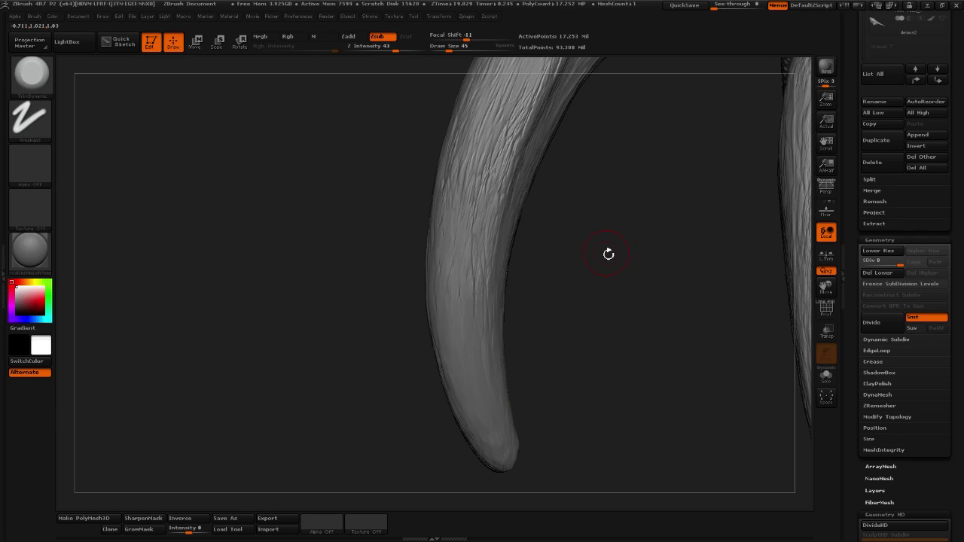
mouse_move(608, 254)
mouse_down()
mouse_move(613, 361)
mouse_move(471, 398)
mouse_up()
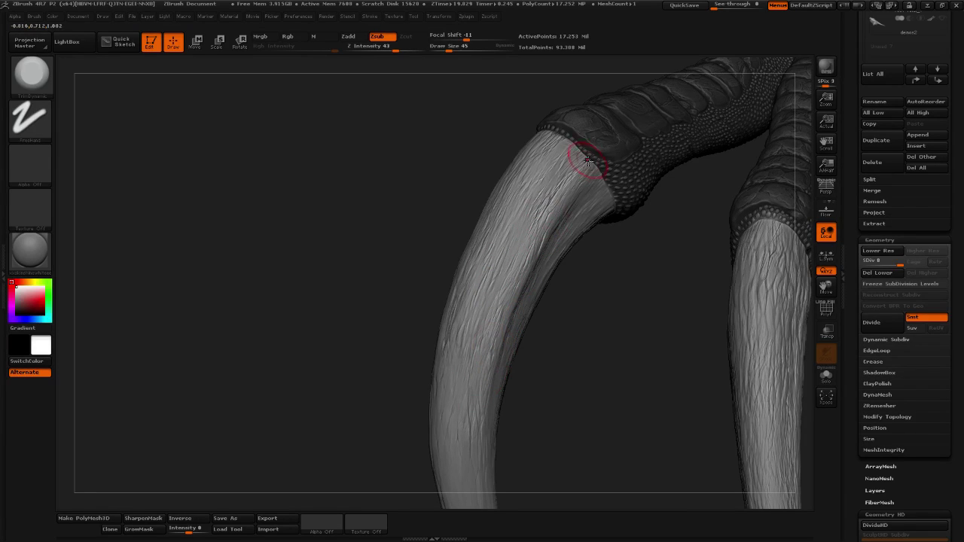
drag(562, 328, 504, 233)
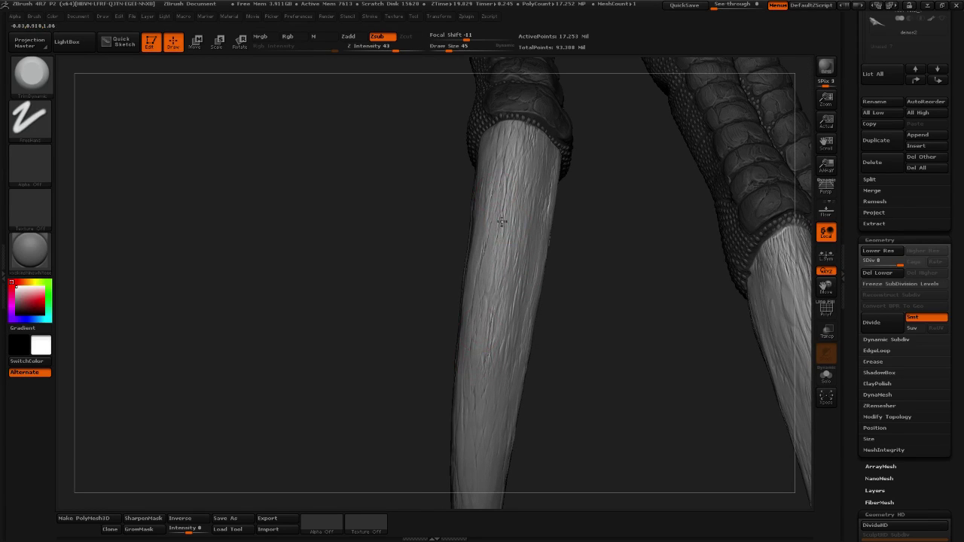
drag(626, 201, 490, 306)
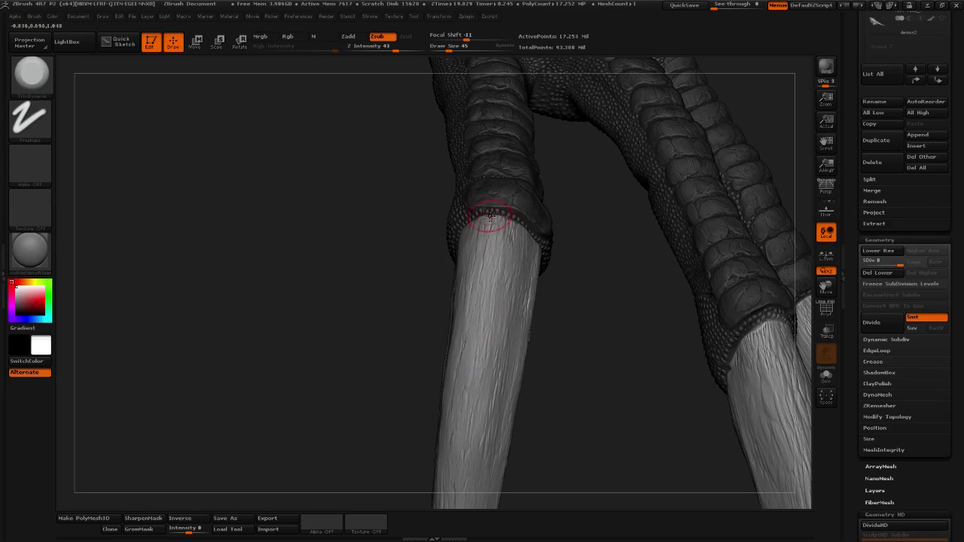
Soften the grooves on the outer side of the large claw and along the neighbouring claw's side and front with TrimDynamic.
mouse_move(587, 370)
mouse_down()
mouse_move(568, 392)
mouse_move(700, 326)
mouse_move(688, 308)
mouse_move(534, 260)
mouse_up()
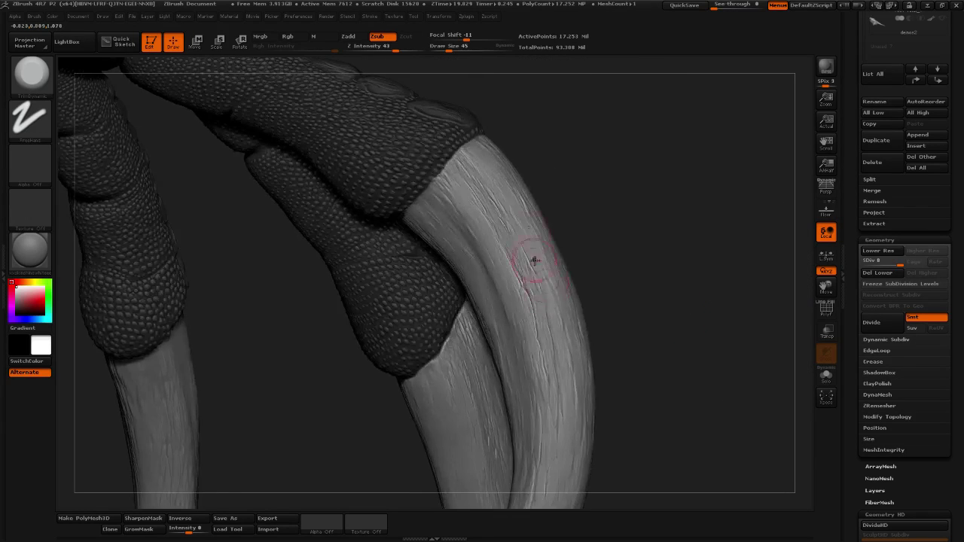
drag(632, 357, 685, 200)
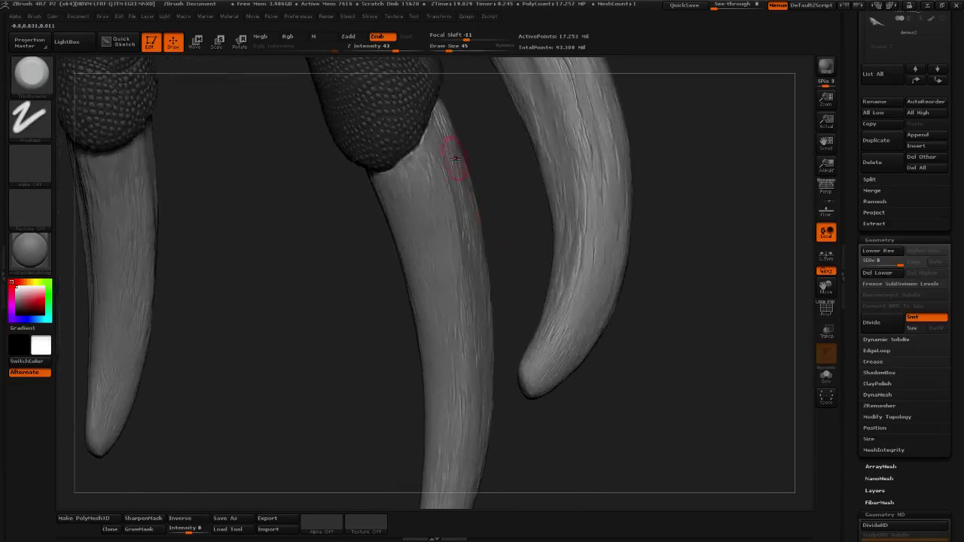
drag(603, 263, 363, 394)
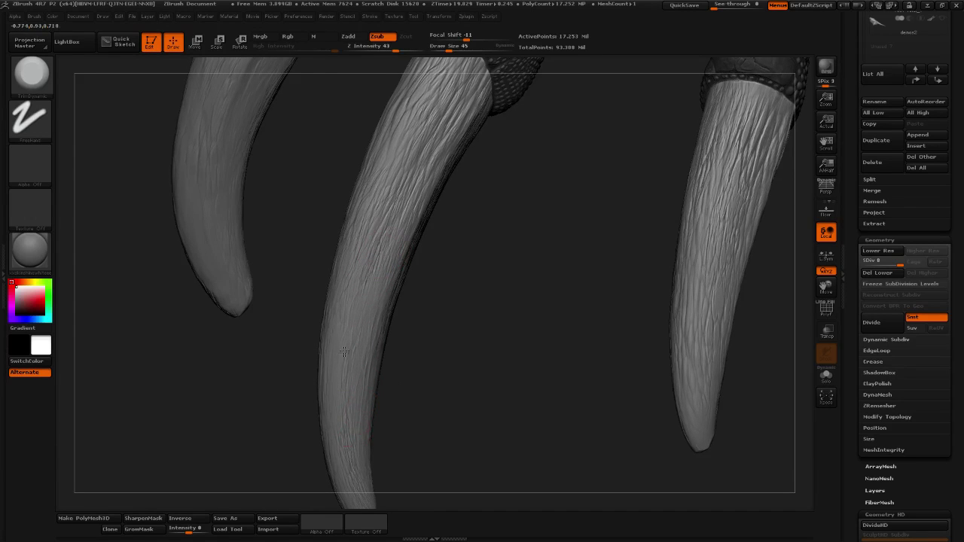
drag(491, 223, 338, 394)
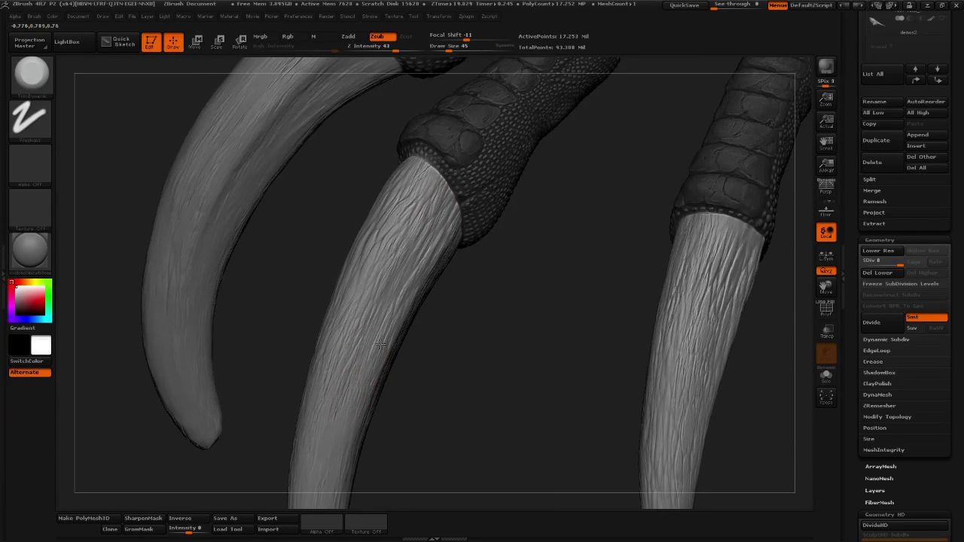
drag(503, 256, 422, 192)
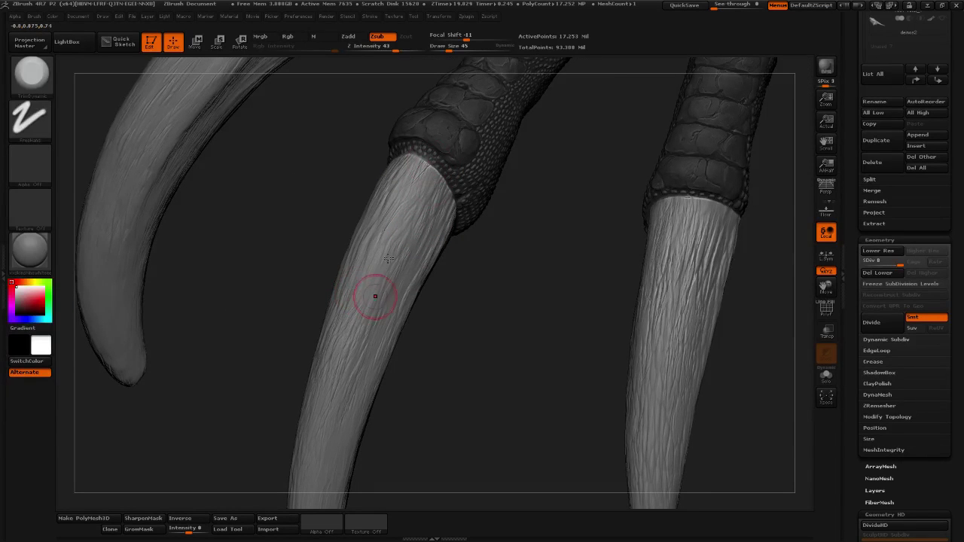
Flatten the remaining cracks along the middle claw's front face with TrimDynamic, from the skin edge down the shaft.
key(shift)
drag(469, 318, 380, 228)
drag(403, 373, 364, 203)
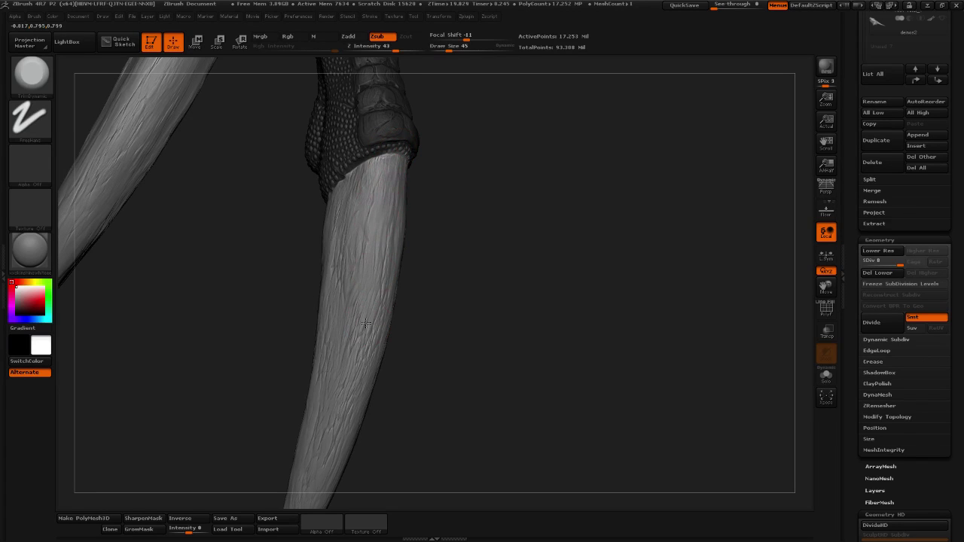
mouse_move(393, 361)
mouse_down()
mouse_move(455, 276)
mouse_move(361, 198)
mouse_up()
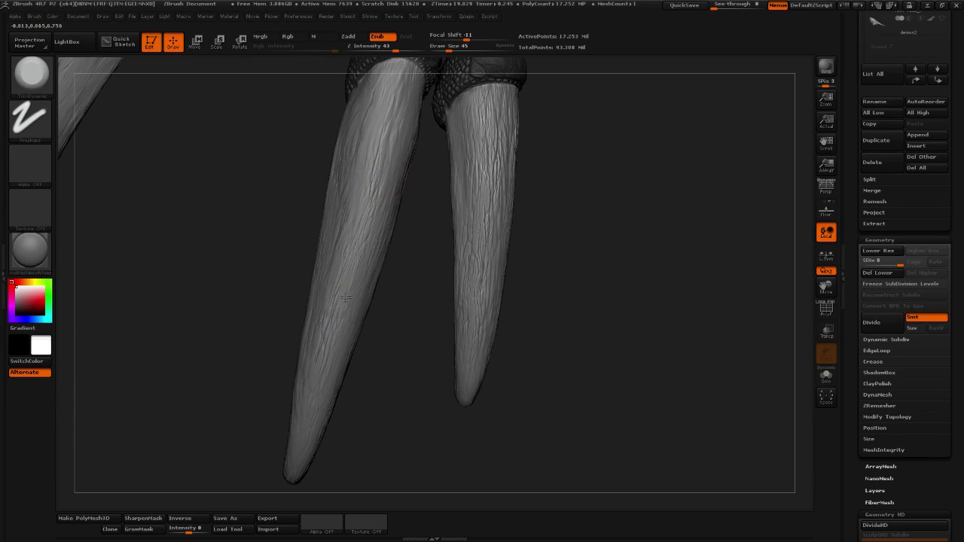
drag(393, 305, 445, 301)
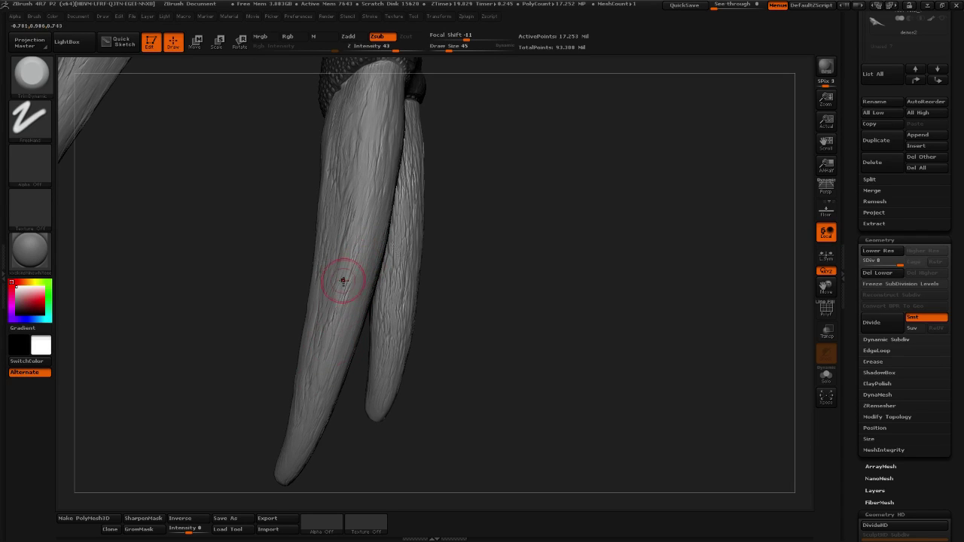
Soften the grooves on the middle claw's side just below the pebbled skin and along its upper curve with TrimDynamic.
mouse_move(536, 221)
mouse_down()
mouse_move(455, 264)
mouse_move(506, 288)
mouse_move(506, 248)
mouse_move(542, 346)
mouse_move(506, 345)
mouse_up()
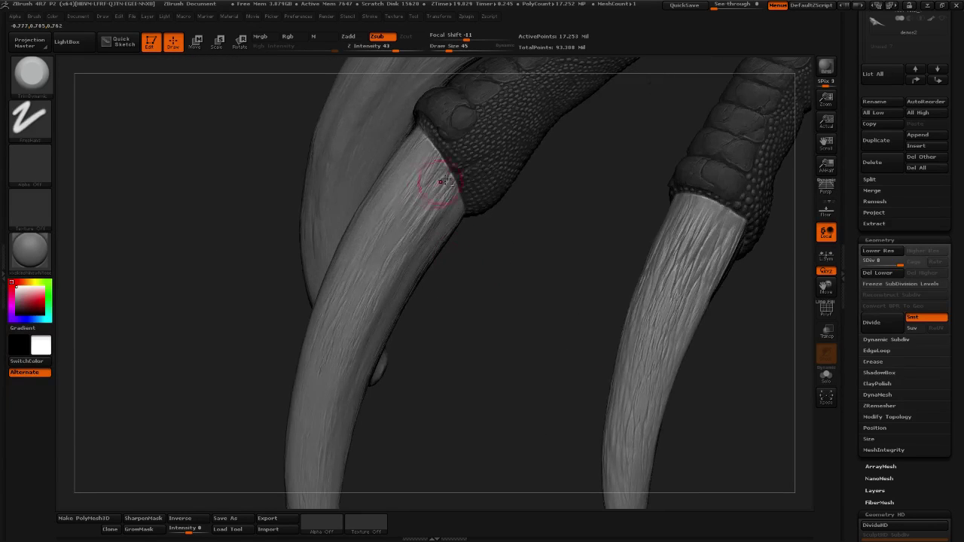
drag(493, 281, 444, 209)
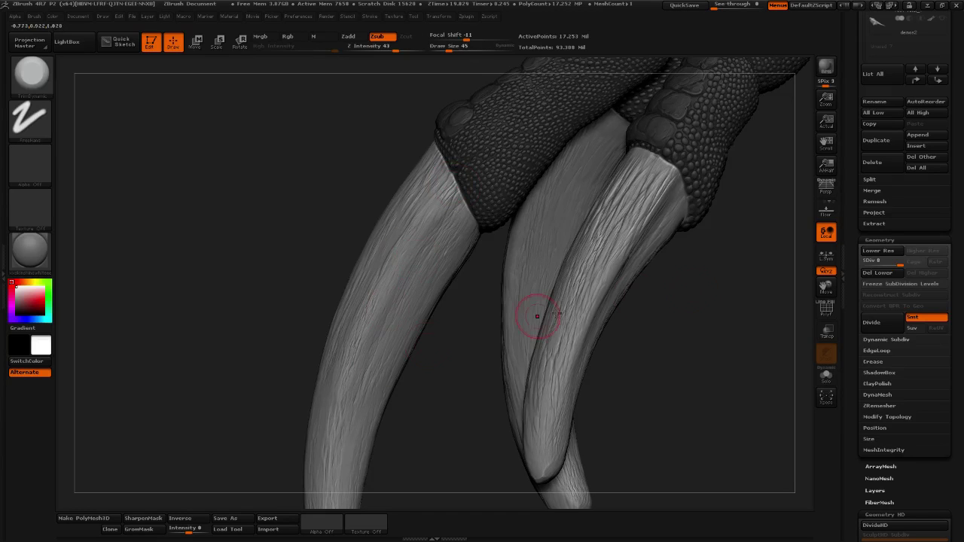
alt+right_drag(558, 313, 522, 270)
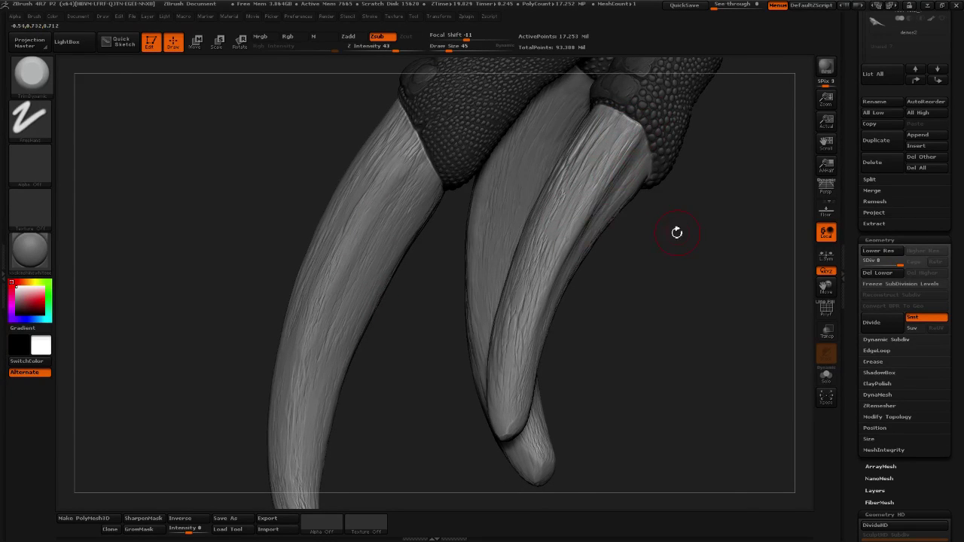
drag(678, 230, 616, 181)
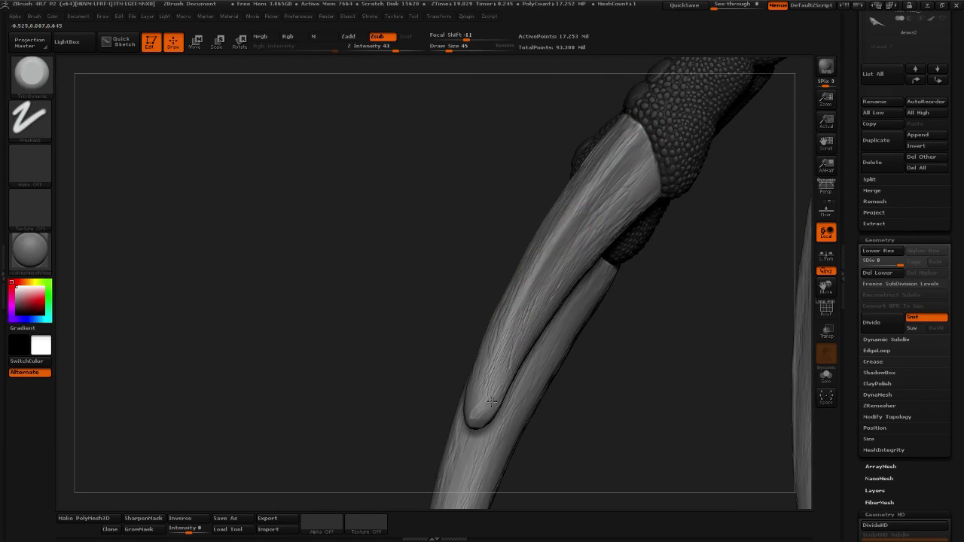
Smooth the lower shaft and tip of the shortest claw from the side and front with the TrimDynamic brush.
drag(677, 329, 504, 263)
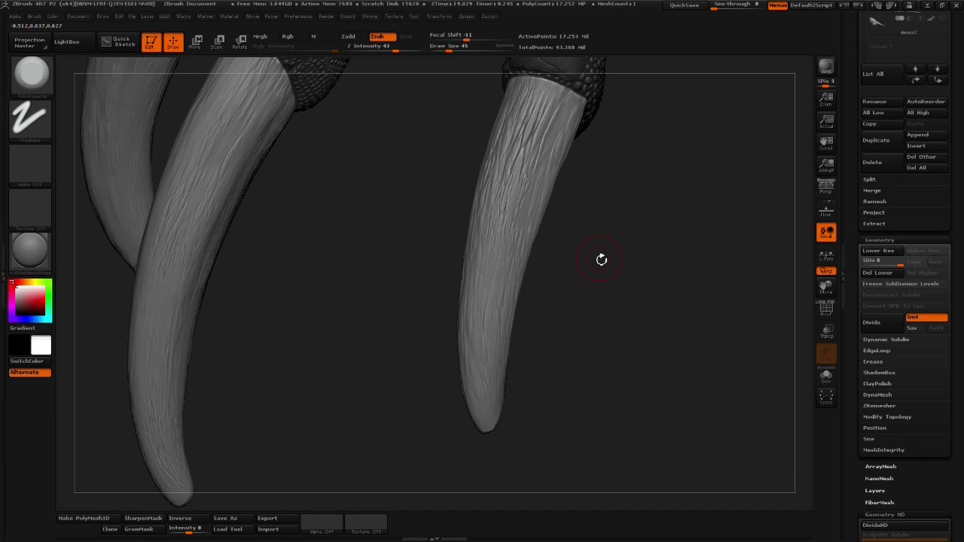
drag(600, 259, 633, 254)
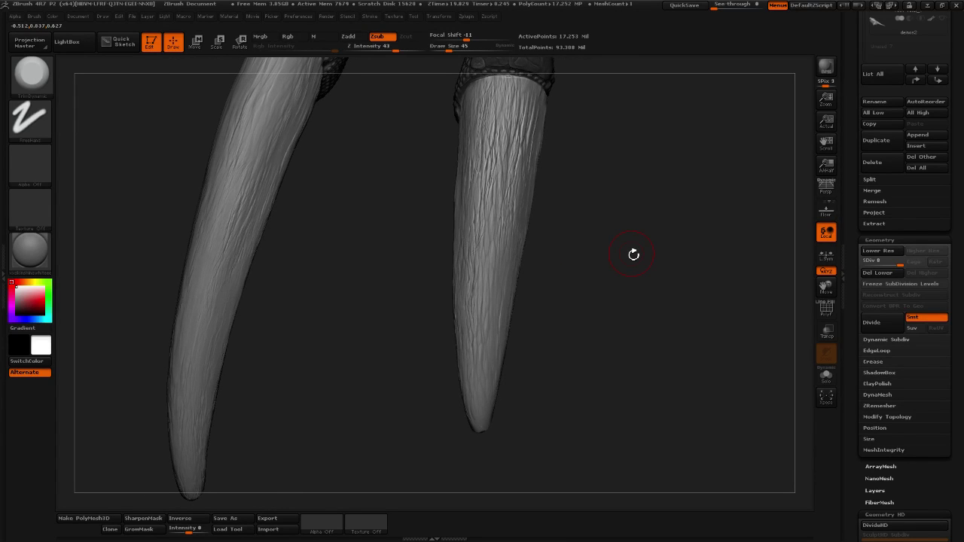
drag(558, 287, 516, 301)
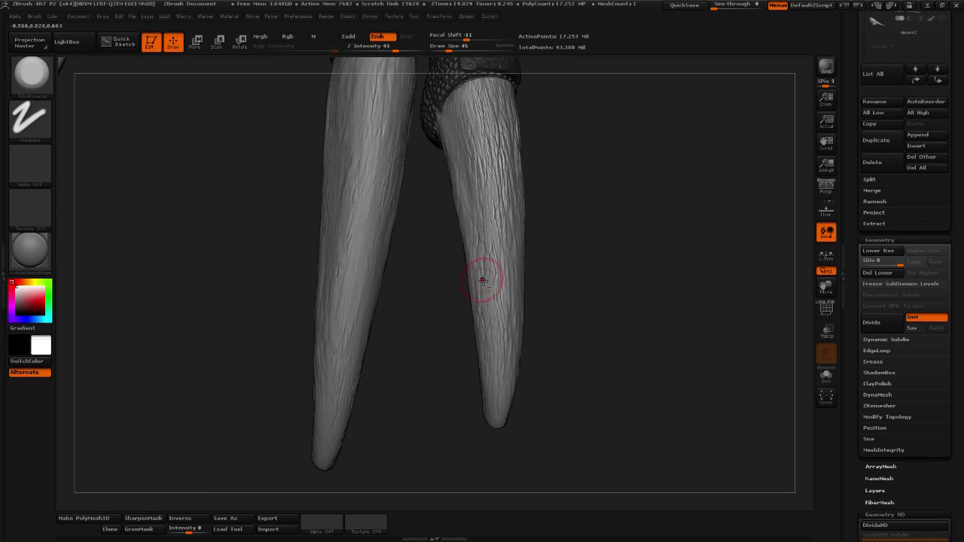
key(shift)
key(b)
key(t)
key(d)
drag(557, 341, 497, 263)
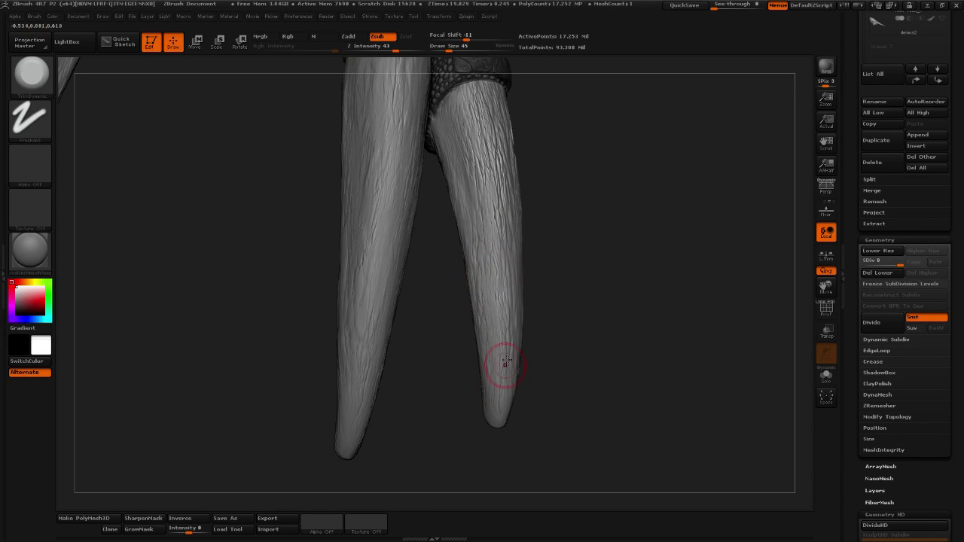
drag(573, 339, 500, 315)
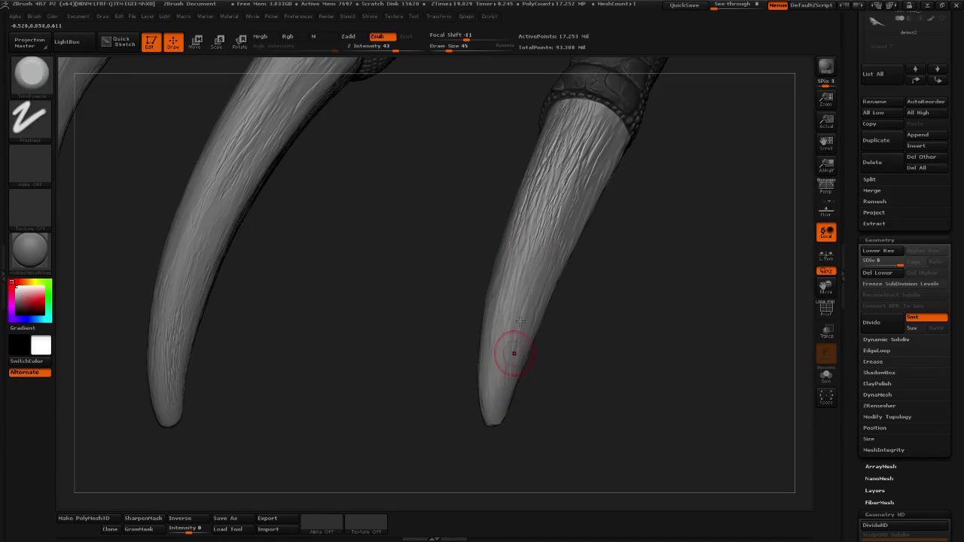
Soften the deep grooves on the shortest claw's upper shaft, right up to the scaly skin edge, with TrimDynamic.
drag(506, 396, 585, 278)
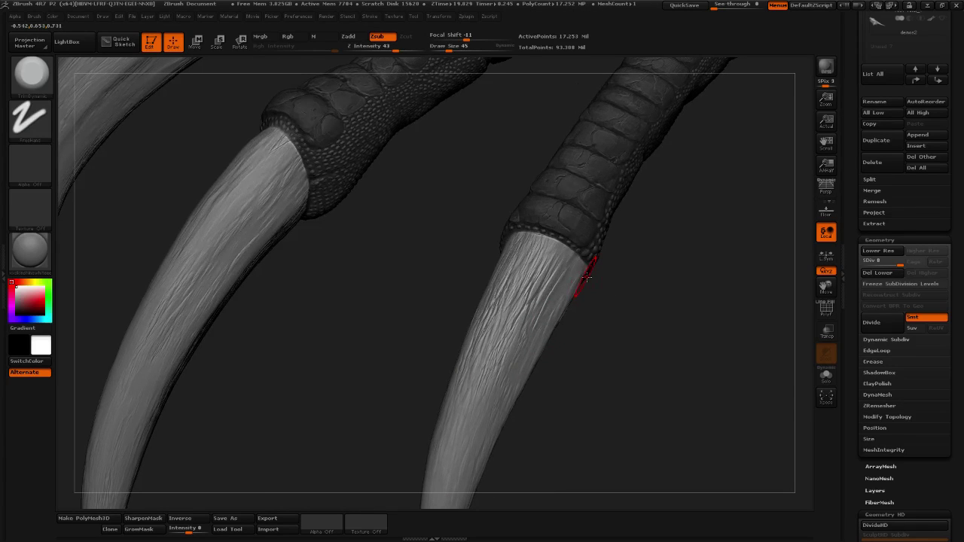
drag(620, 328, 536, 257)
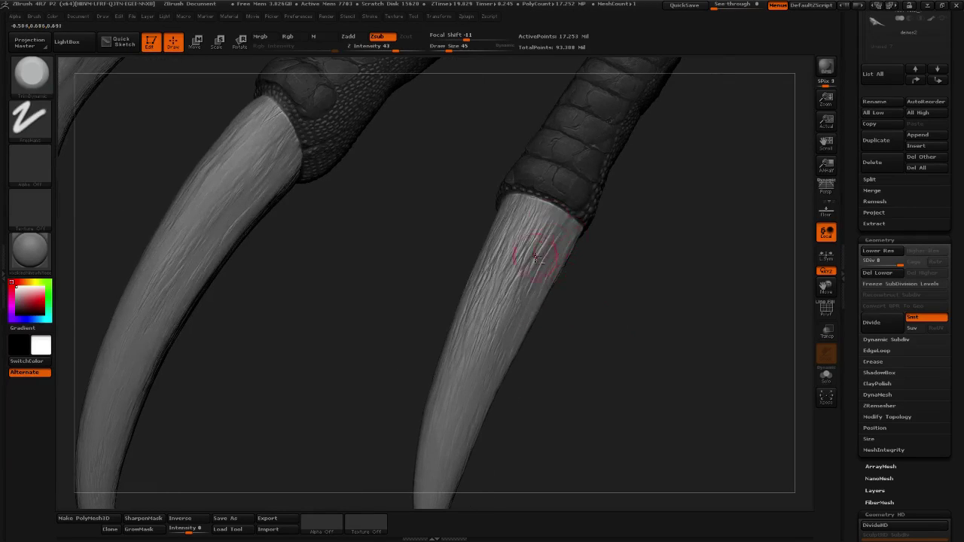
mouse_move(498, 289)
mouse_down()
mouse_move(560, 249)
mouse_move(509, 269)
mouse_move(555, 241)
mouse_move(537, 252)
mouse_move(545, 223)
mouse_move(555, 222)
mouse_move(551, 208)
mouse_move(564, 215)
mouse_move(517, 288)
mouse_move(551, 215)
mouse_move(476, 352)
mouse_up()
drag(538, 261, 482, 341)
drag(564, 286, 530, 249)
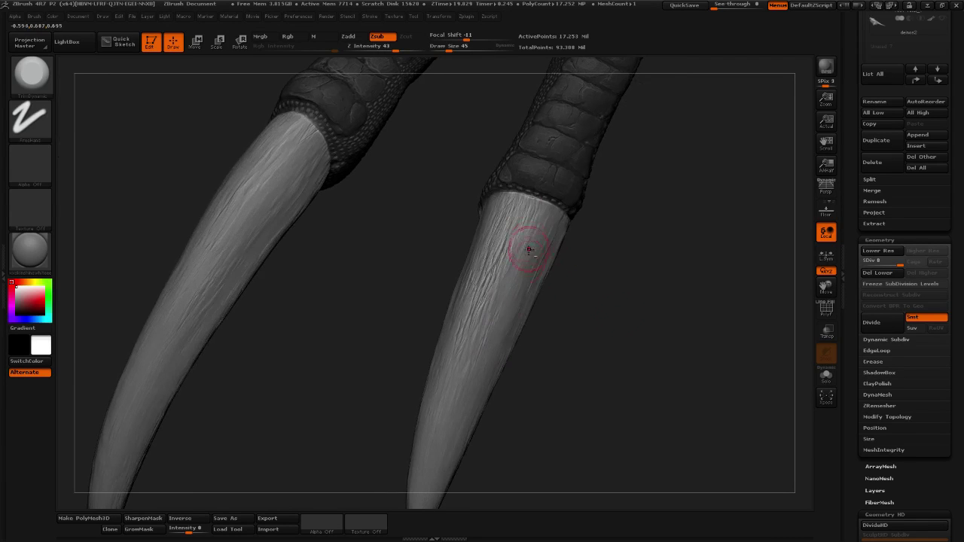
drag(565, 296, 591, 294)
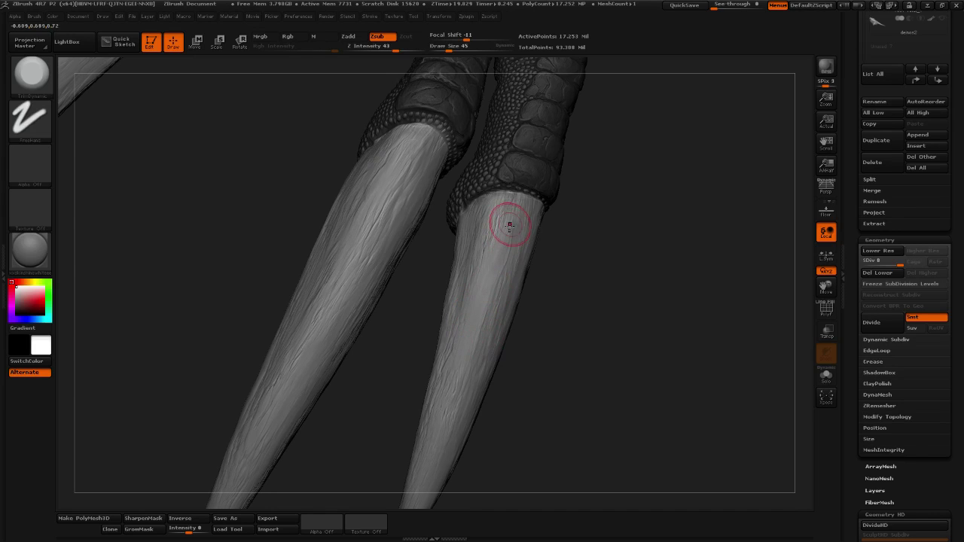
mouse_move(570, 352)
mouse_down()
mouse_move(591, 350)
mouse_move(577, 341)
mouse_move(527, 354)
mouse_move(572, 351)
mouse_move(560, 351)
mouse_up()
Soften the grooves along the side faces of the middle and shortest claws with TrimDynamic, working down towards the tips.
alt+drag(708, 351, 694, 303)
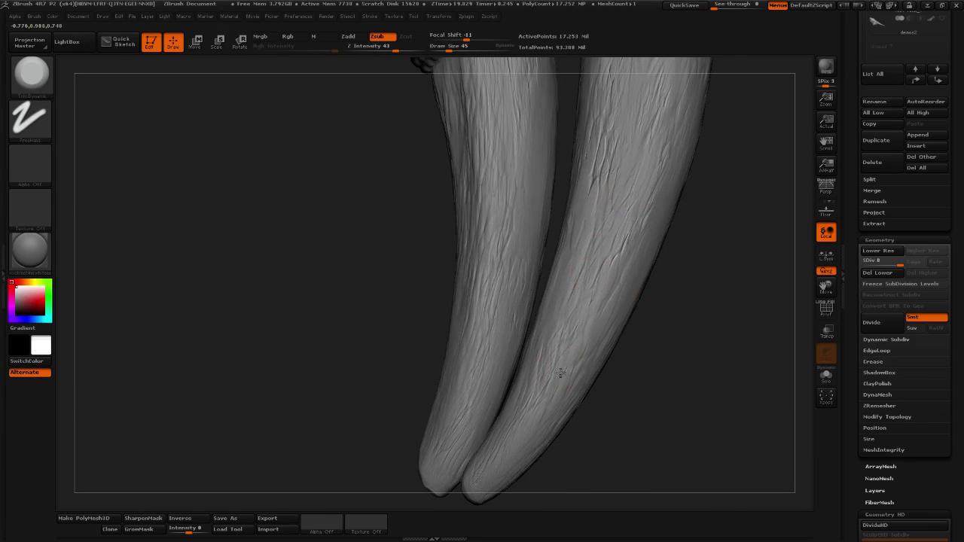
mouse_move(753, 162)
mouse_down()
mouse_move(787, 188)
mouse_move(625, 256)
mouse_up()
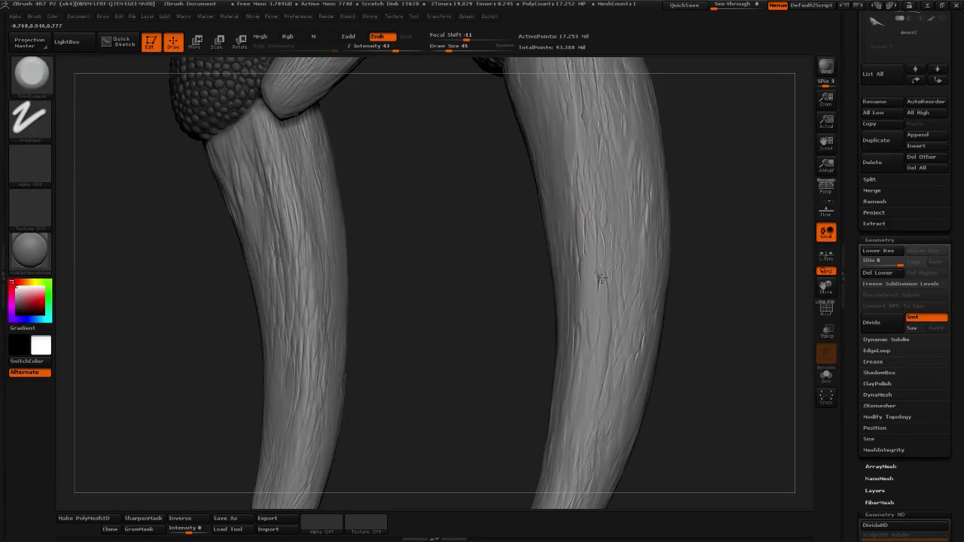
alt+drag(663, 284, 717, 247)
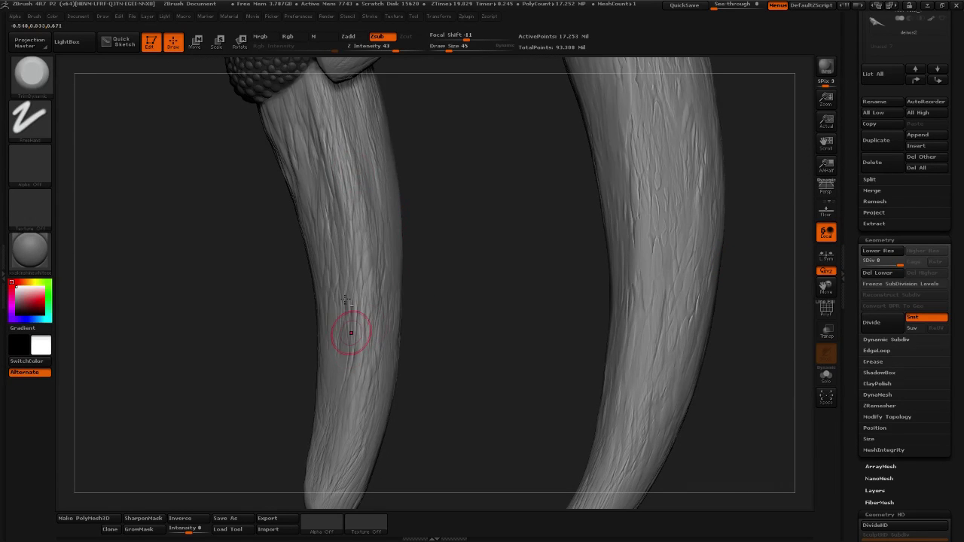
mouse_move(430, 307)
alt+mouse_down()
mouse_move(471, 279)
mouse_move(461, 241)
alt+mouse_up()
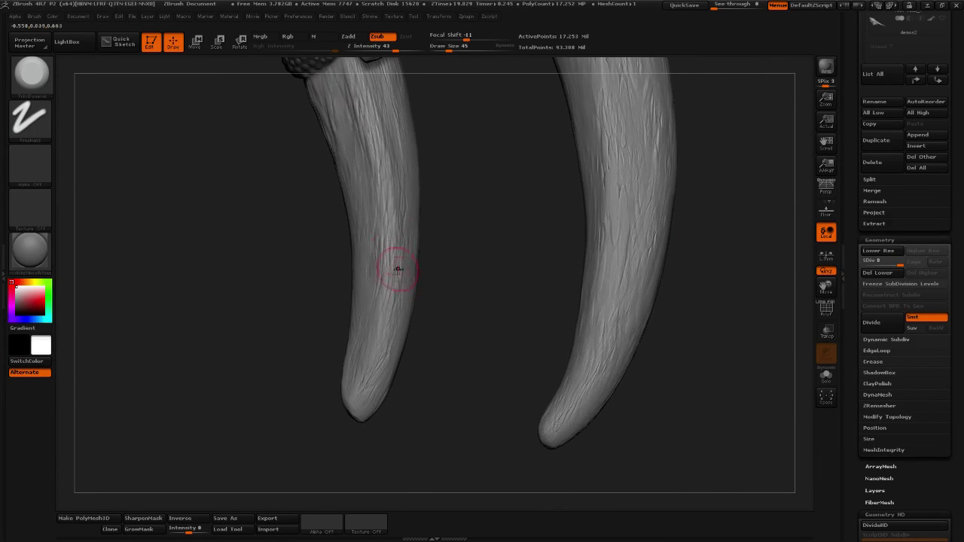
drag(377, 222, 382, 322)
drag(387, 241, 366, 344)
mouse_move(384, 211)
mouse_down()
mouse_move(382, 288)
mouse_move(392, 234)
mouse_move(363, 395)
mouse_move(370, 378)
mouse_up()
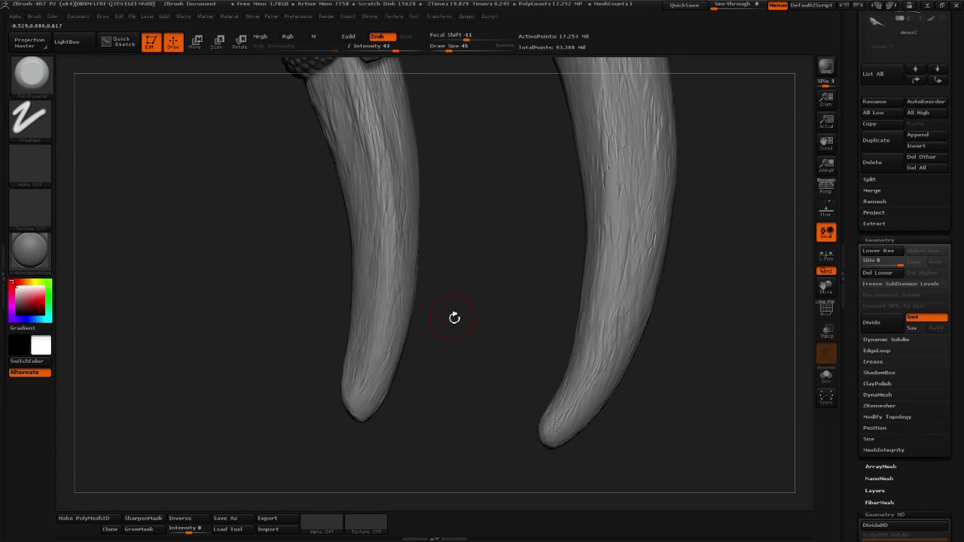
Smooth the underside of the shortest claw with TrimDynamic, from the pebbled skin edge down to the blunt tip.
drag(455, 317, 607, 337)
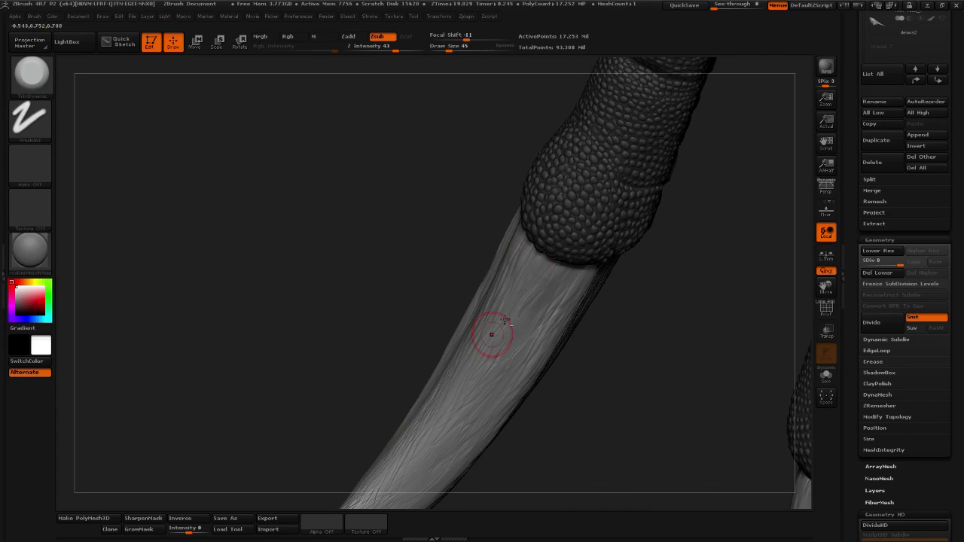
drag(603, 364, 506, 278)
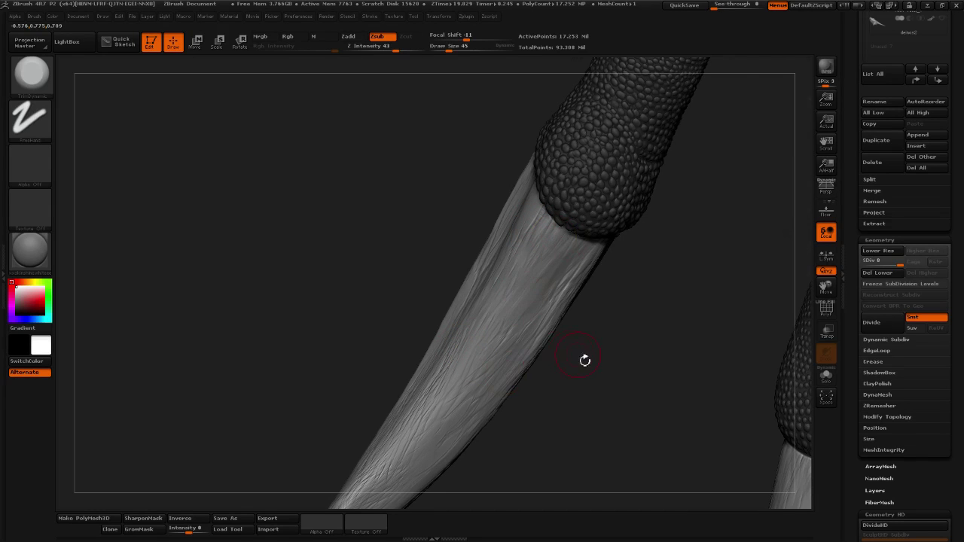
drag(581, 355, 440, 350)
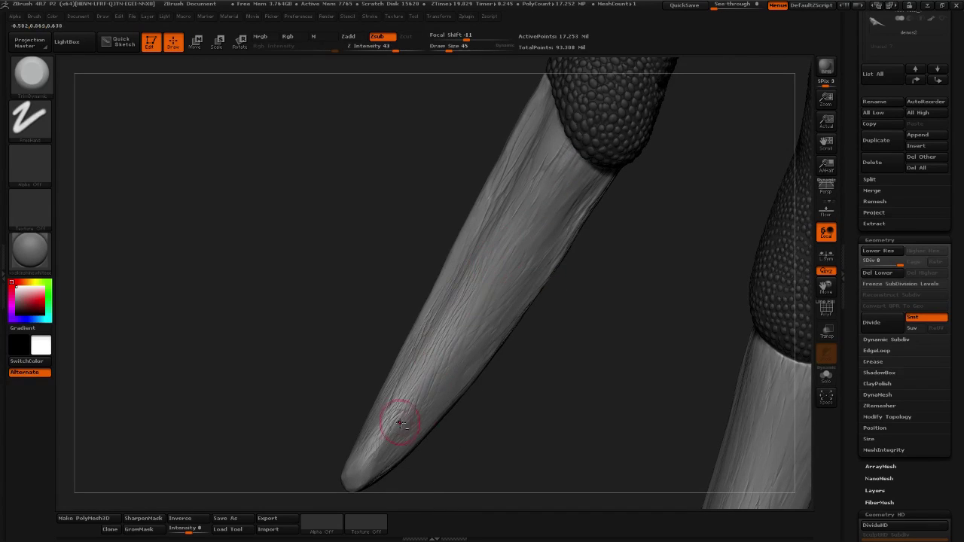
mouse_move(531, 398)
mouse_down()
mouse_move(570, 334)
mouse_move(557, 316)
mouse_up()
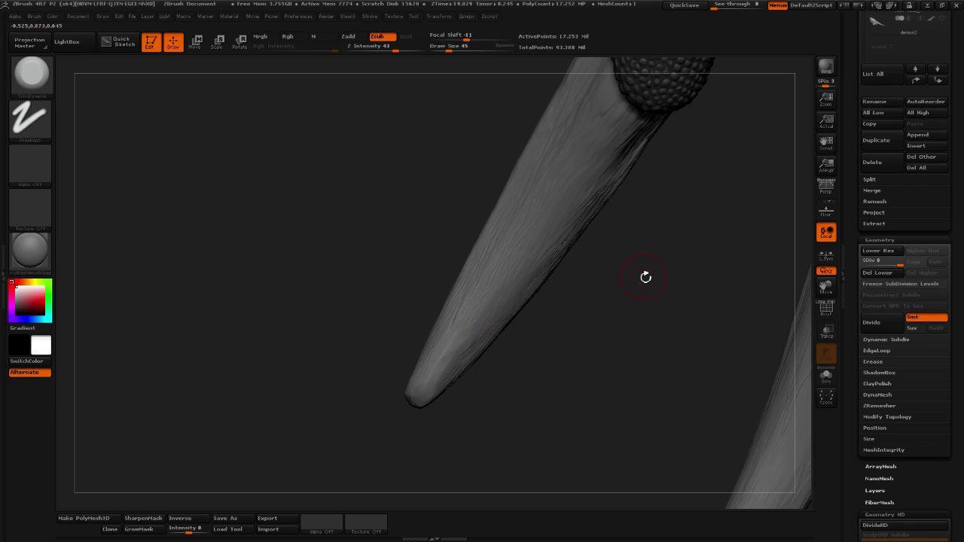
drag(645, 276, 665, 330)
drag(585, 276, 636, 294)
Even out the middle claw's grooves below the skin edge and down its outer curve to the tip with TrimDynamic.
drag(722, 329, 637, 317)
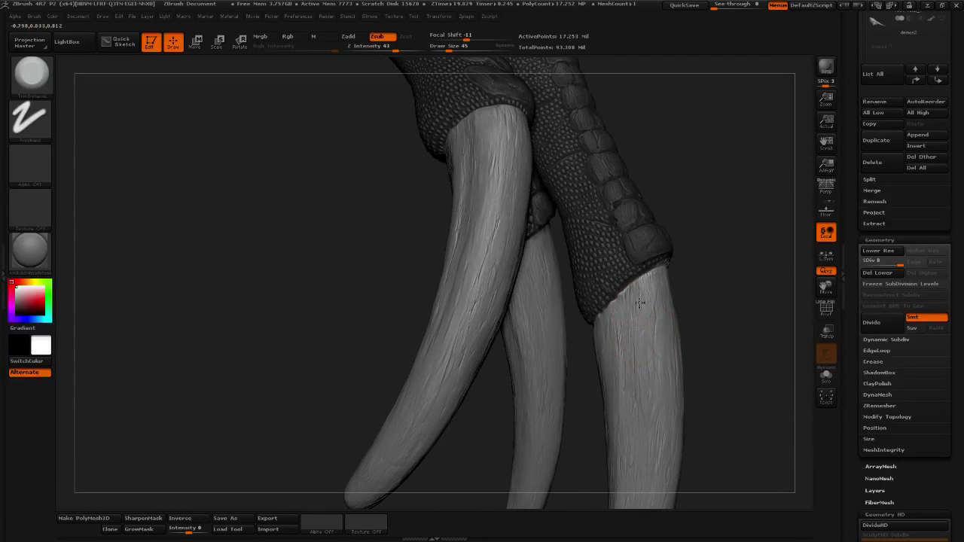
key(shift)
mouse_move(681, 358)
mouse_down()
mouse_move(720, 351)
mouse_move(726, 372)
mouse_move(678, 331)
mouse_up()
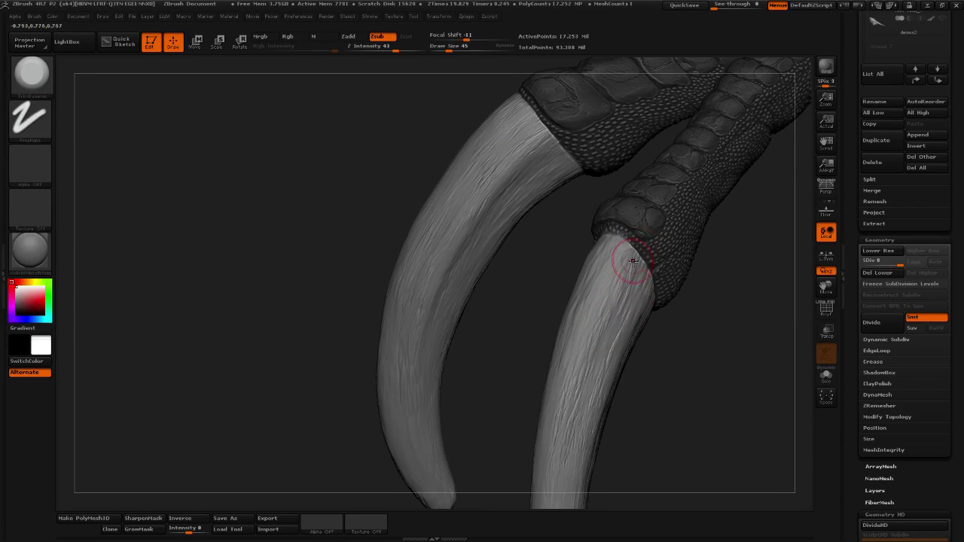
drag(693, 352, 641, 264)
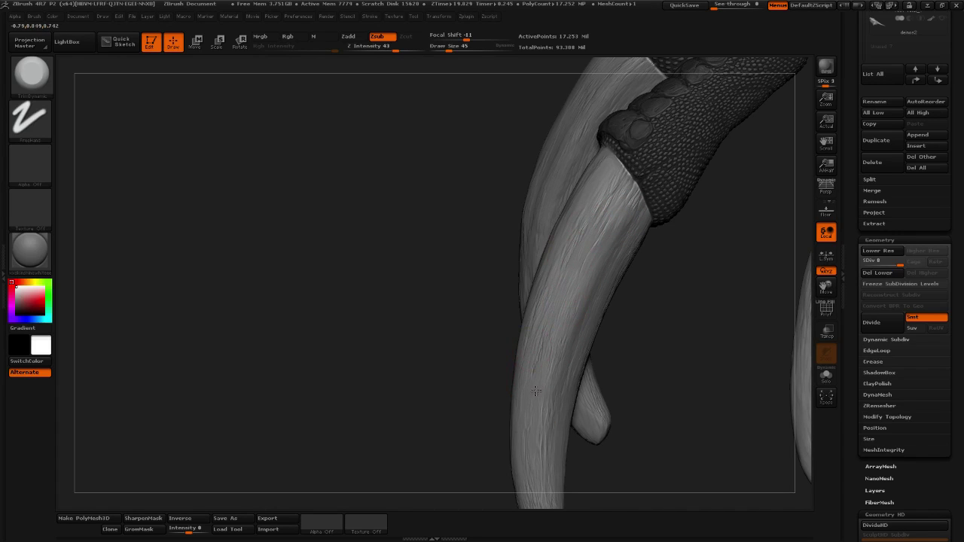
mouse_move(562, 278)
mouse_down()
mouse_move(559, 373)
mouse_move(592, 388)
mouse_move(570, 383)
mouse_move(549, 426)
mouse_move(536, 368)
mouse_up()
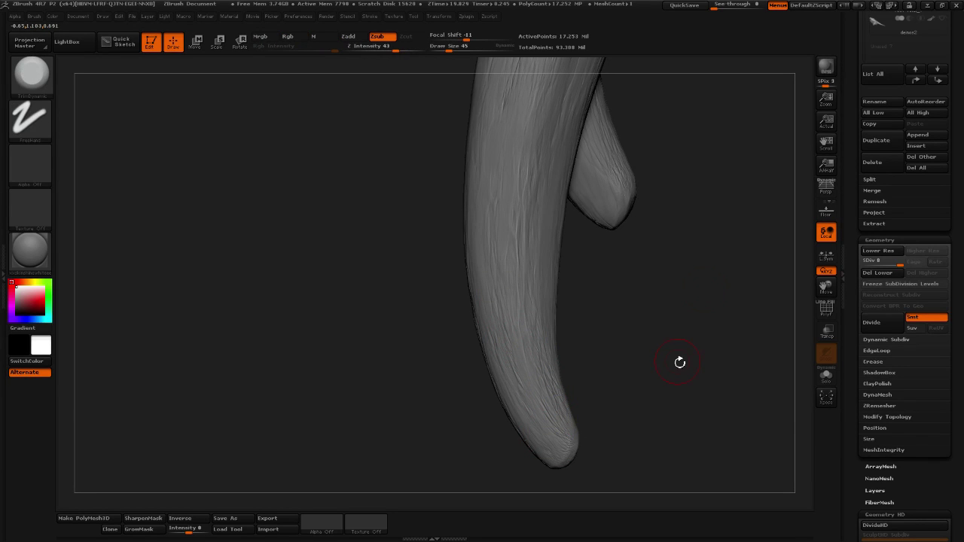
drag(679, 362, 710, 339)
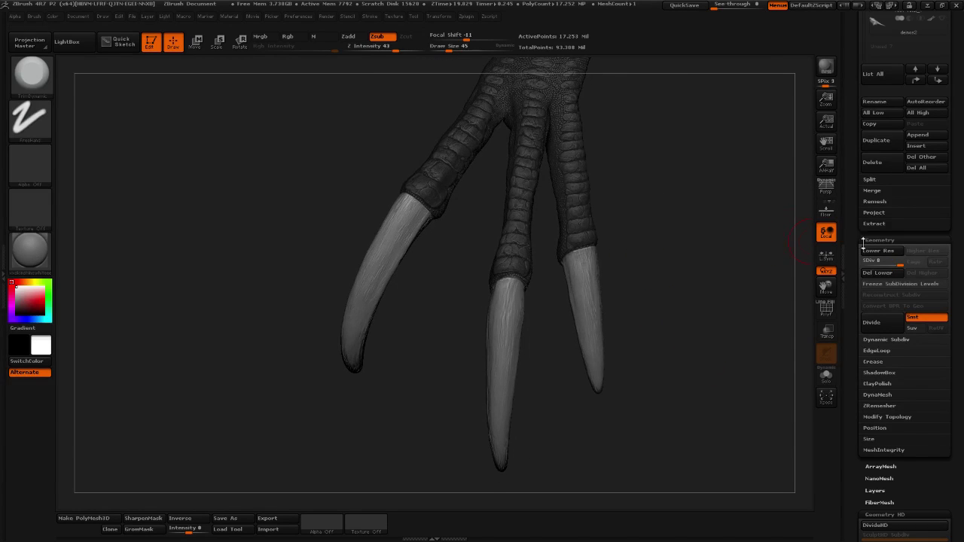
Lower the forelimb to subdivision level 7 and save the tool to disk.
click(894, 261)
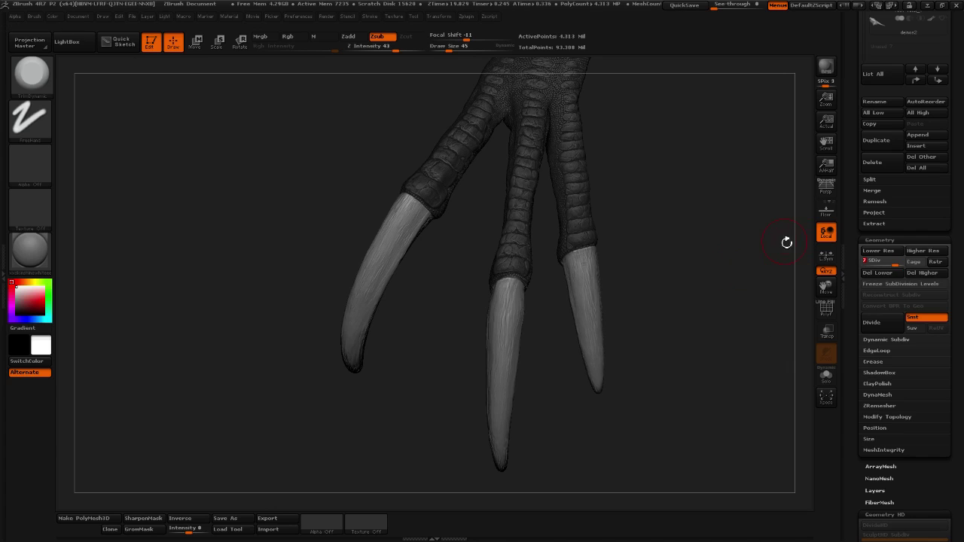
drag(855, 219, 855, 452)
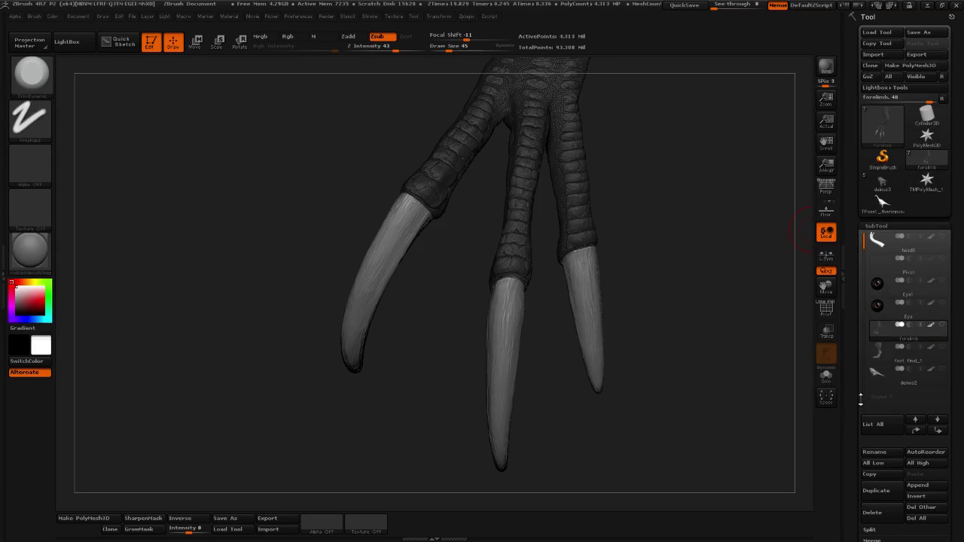
click(922, 34)
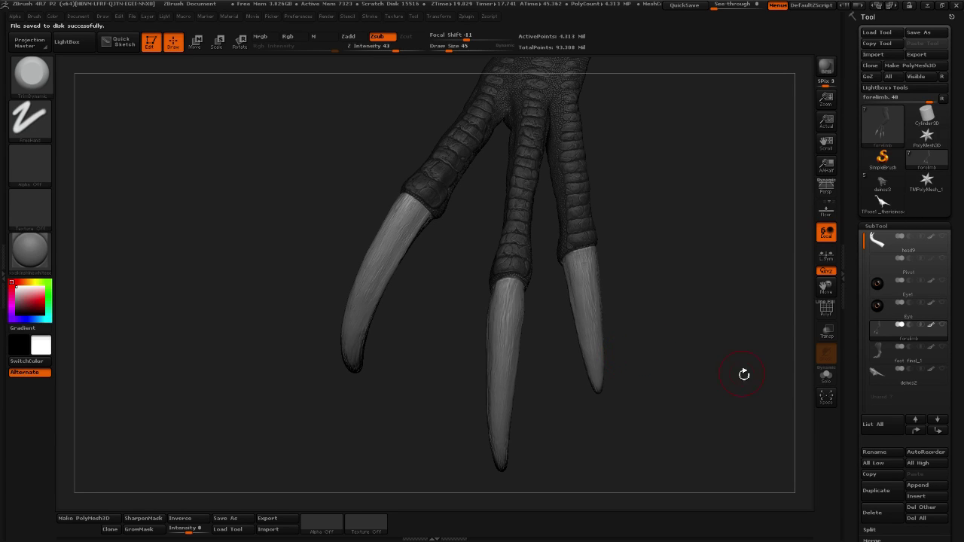
mouse_move(904, 374)
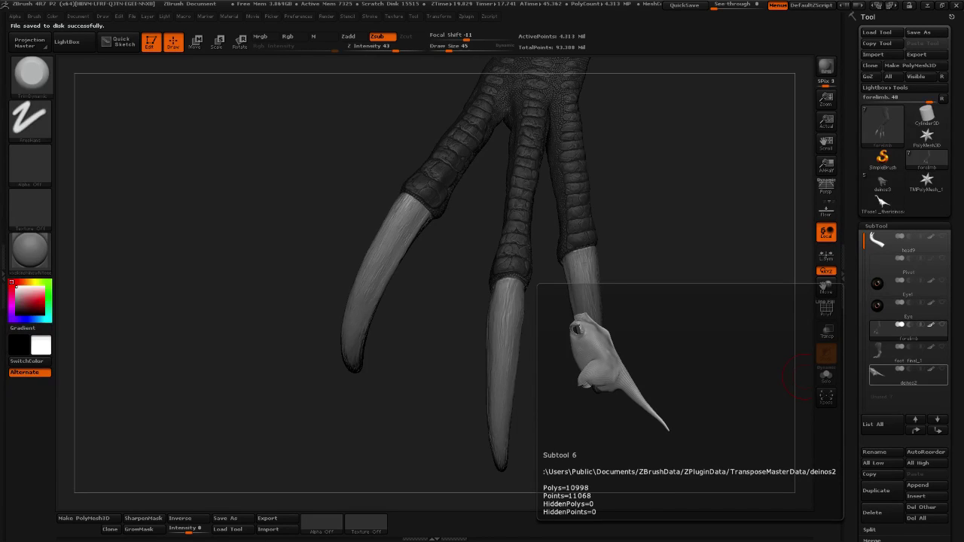